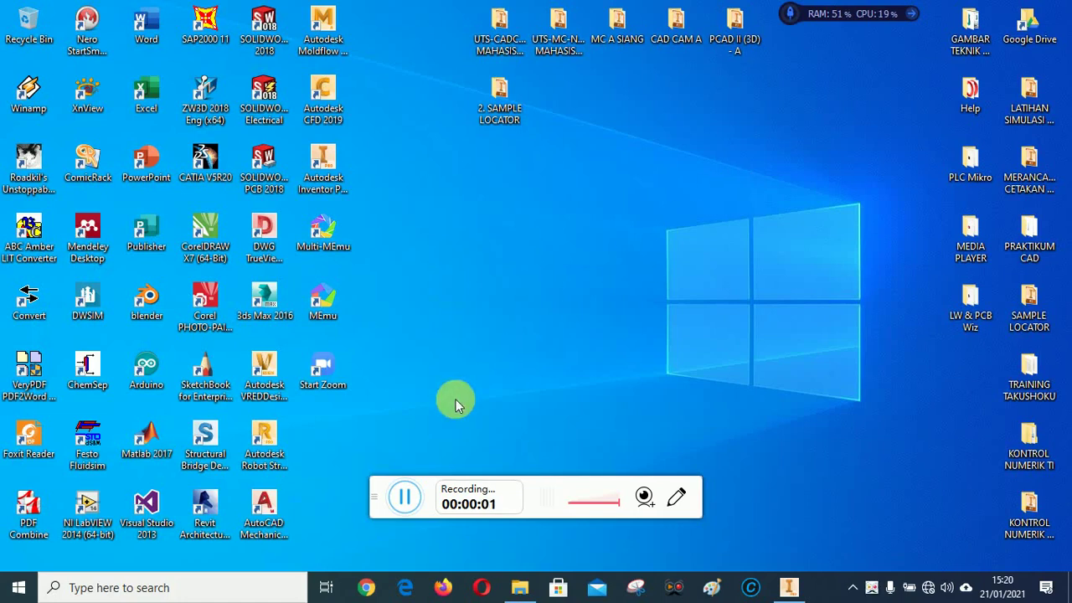
# Step: Bring Inventor to the front and confirm CAD CAM A in the Projects list
pyautogui.moveTo(382, 490); pyautogui.dragTo(834, 596)
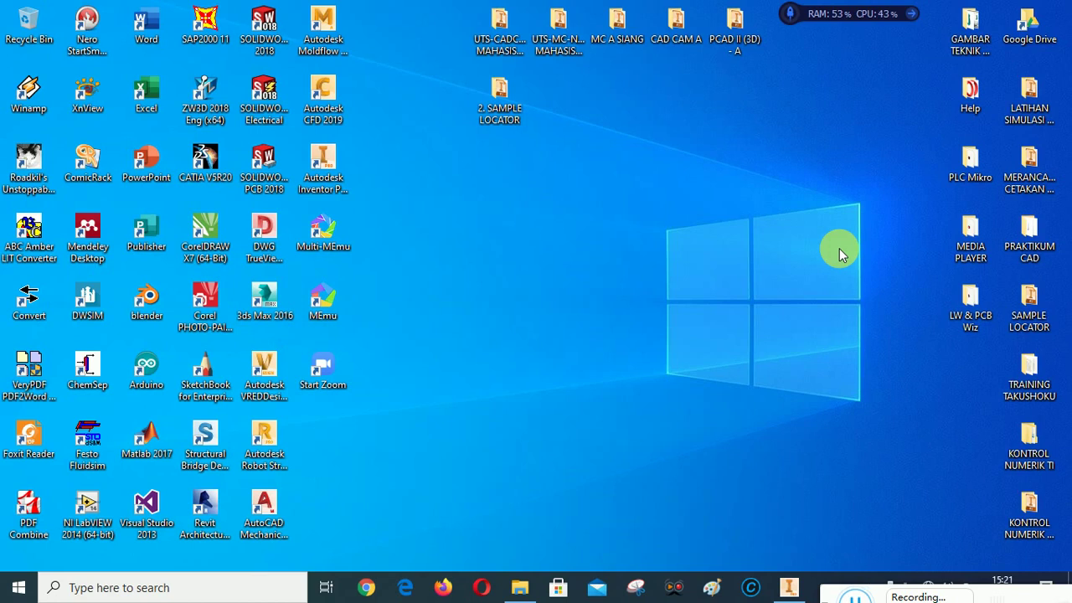
pyautogui.click(791, 585)
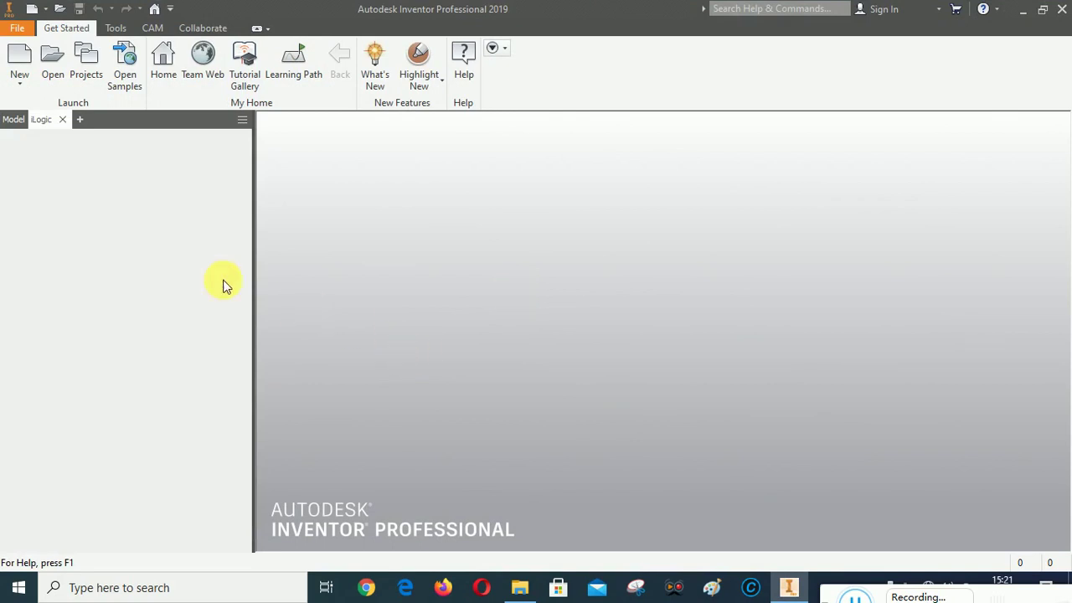
pyautogui.click(88, 58)
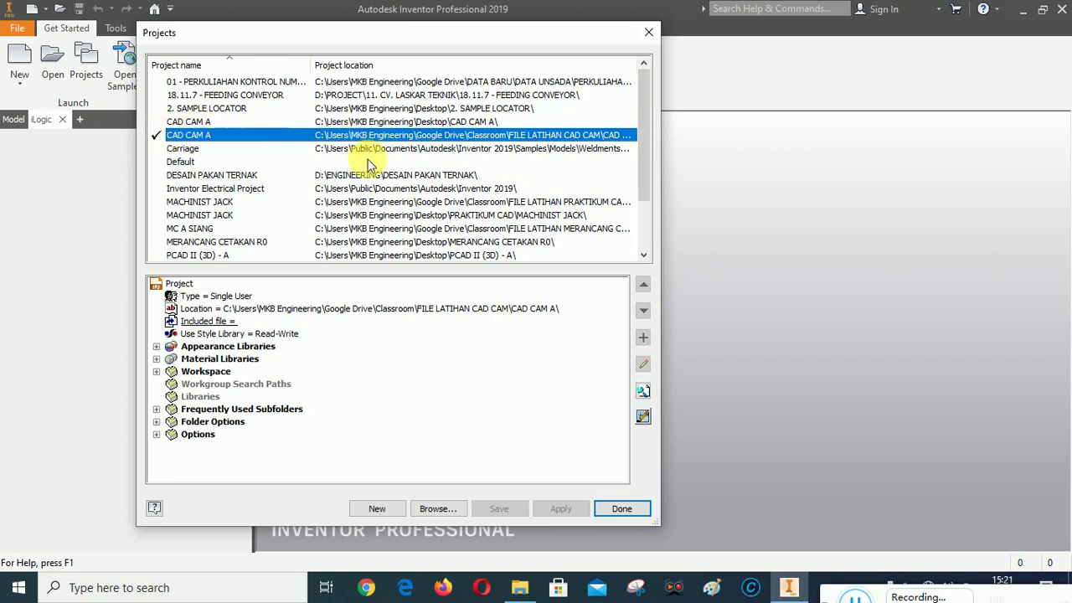
pyautogui.click(621, 508)
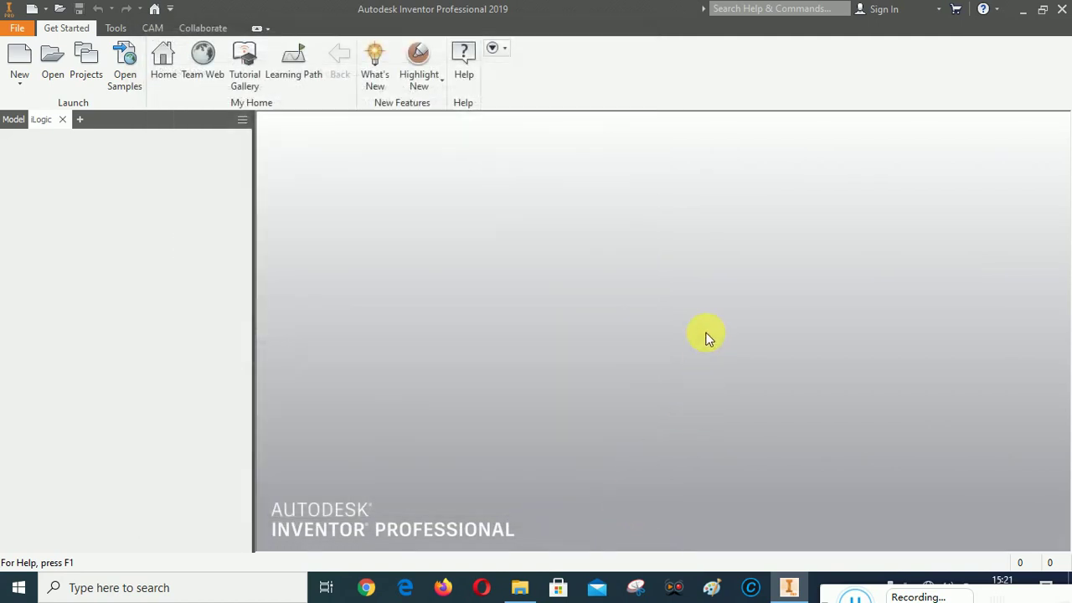
# Step: Create Part7 from the Sheet Metal.ipt template
pyautogui.click(18, 58)
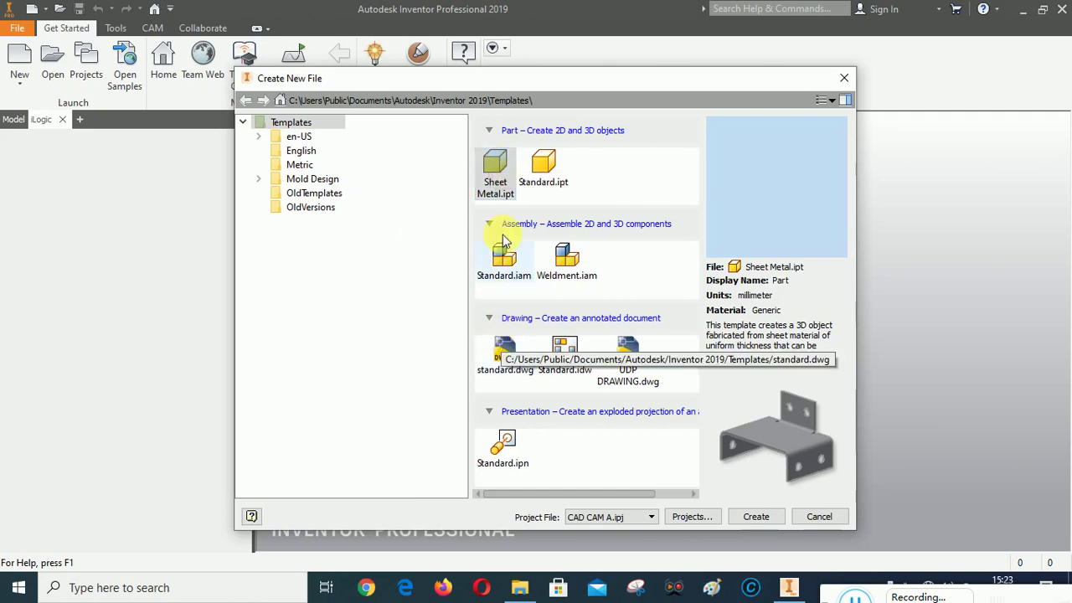
pyautogui.click(756, 519)
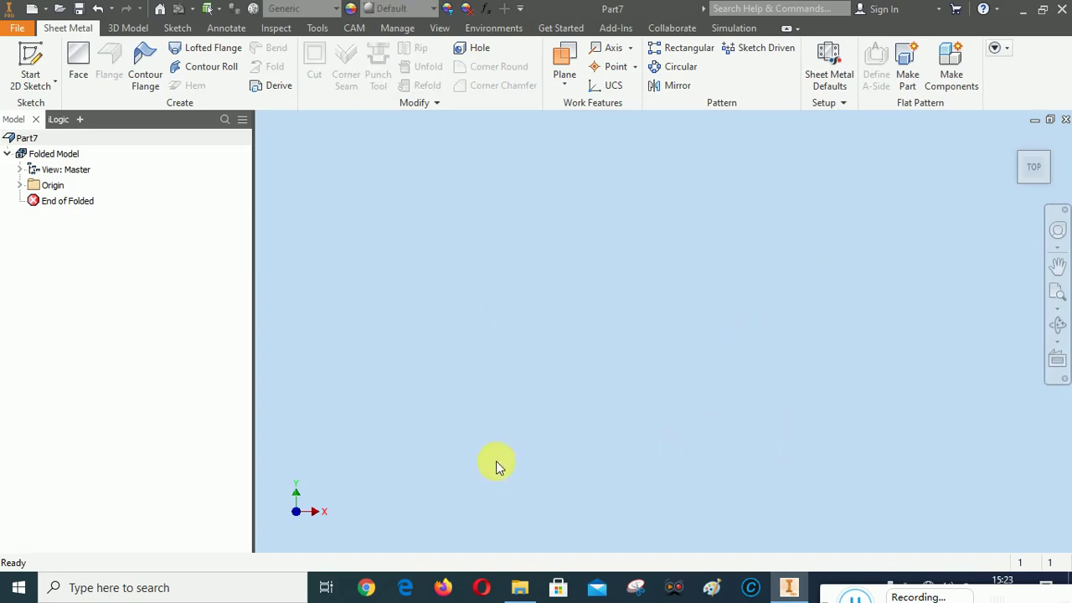
pyautogui.moveTo(1033, 166)
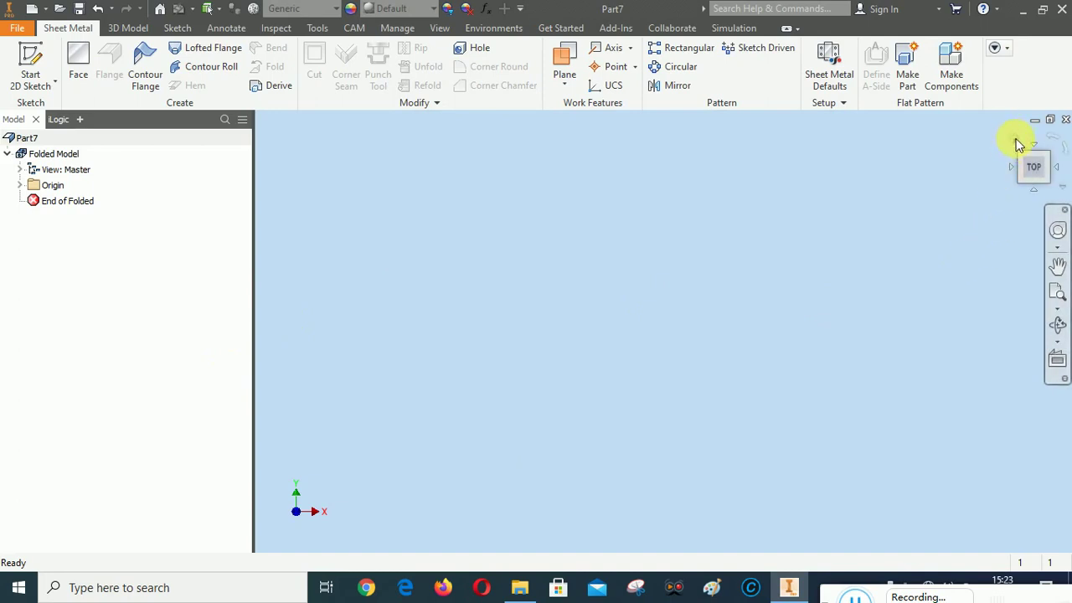
# Step: Cycle the ViewCube through Home, Front, an orbit and Top, ending on the front-right isometric corner
pyautogui.click(1013, 139)
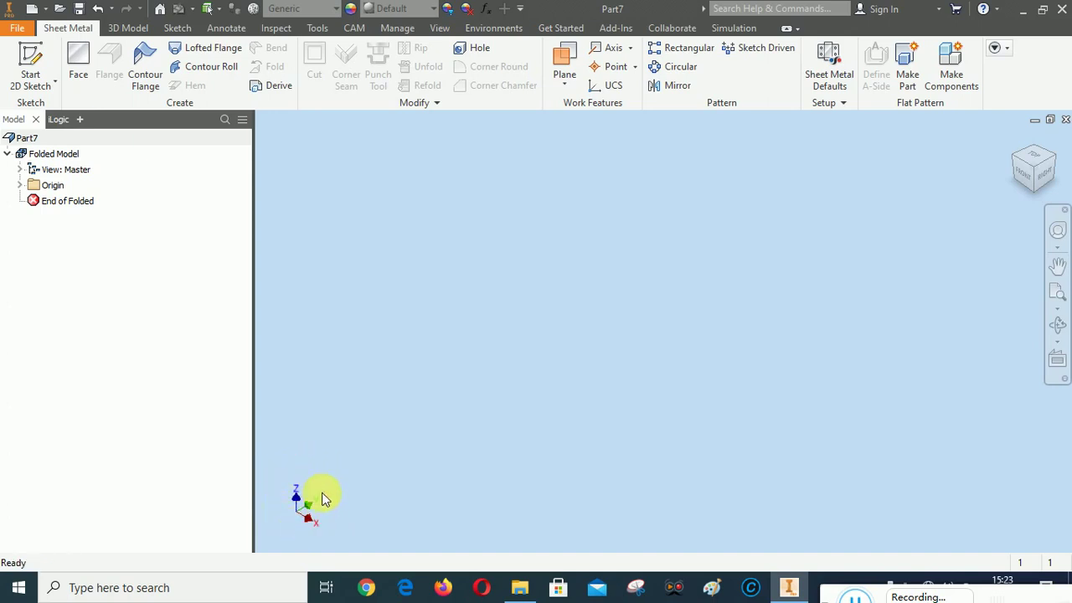
pyautogui.click(1028, 182)
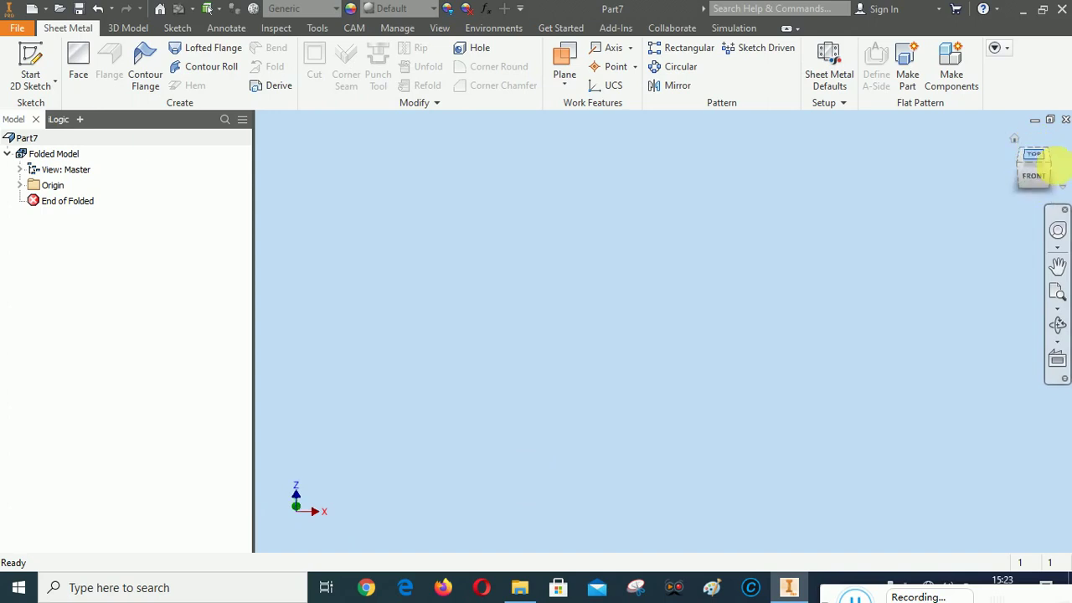
pyautogui.moveTo(1046, 161); pyautogui.dragTo(950, 191)
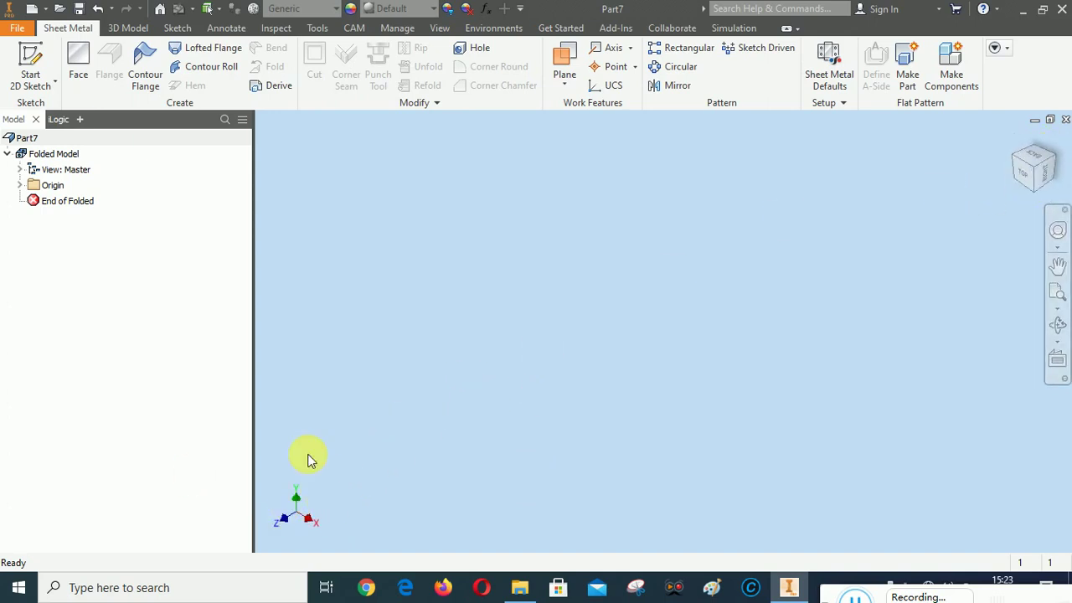
pyautogui.click(1028, 179)
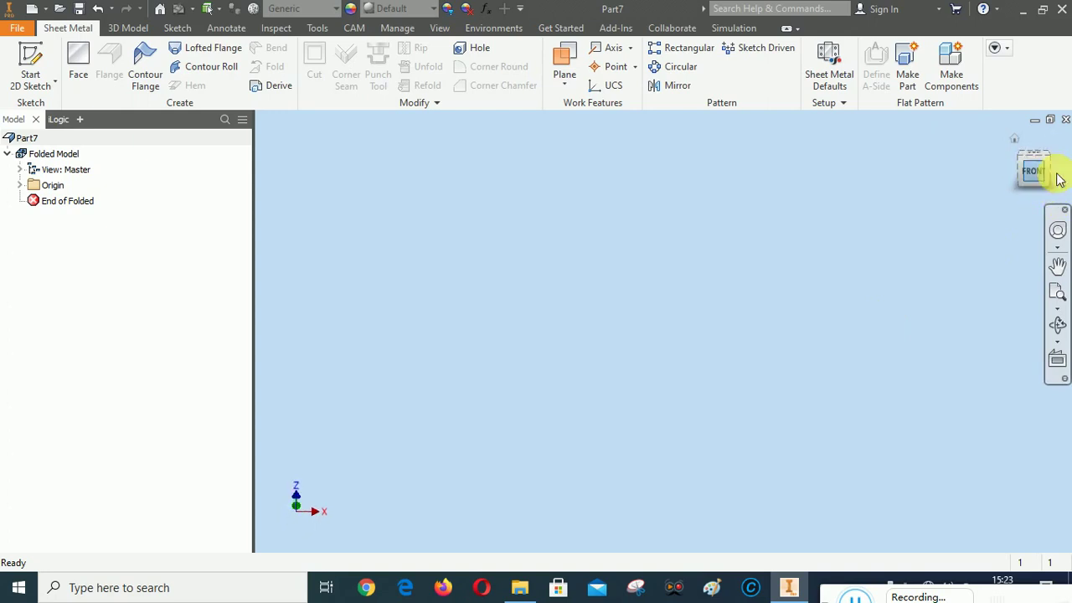
pyautogui.click(1049, 179)
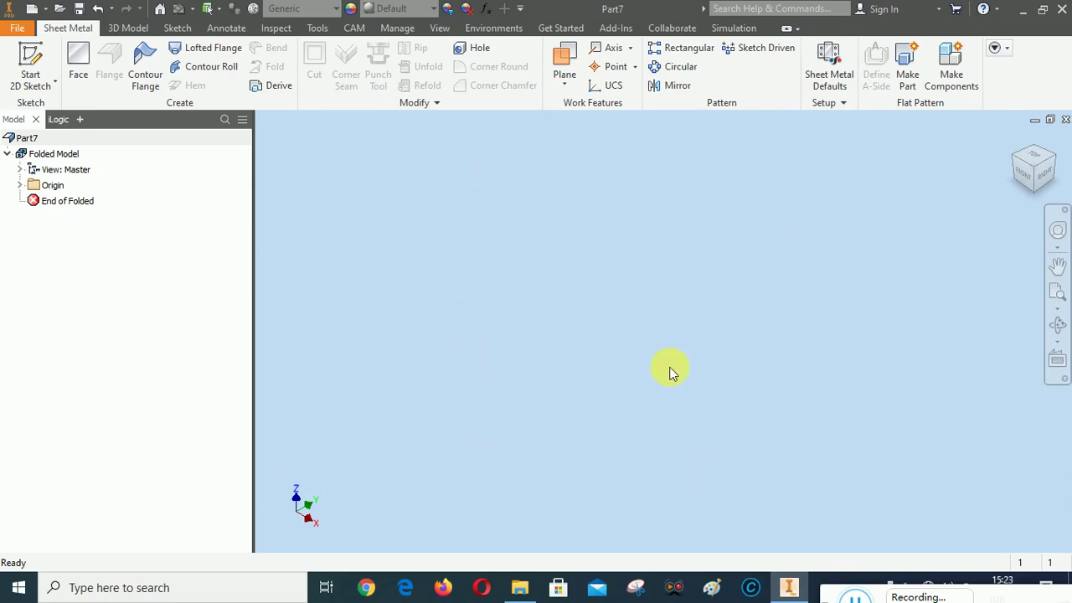
# Step: Set the isometric view as fitted Home, free-orbit briefly, then return to the Front view
pyautogui.rightClick(1039, 172)
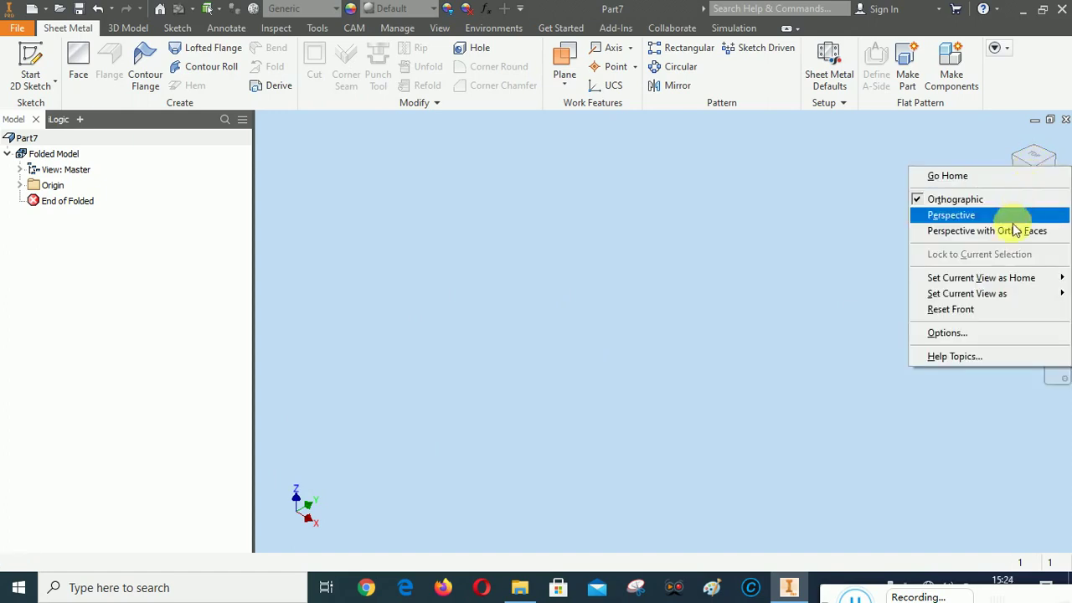
pyautogui.moveTo(980, 277)
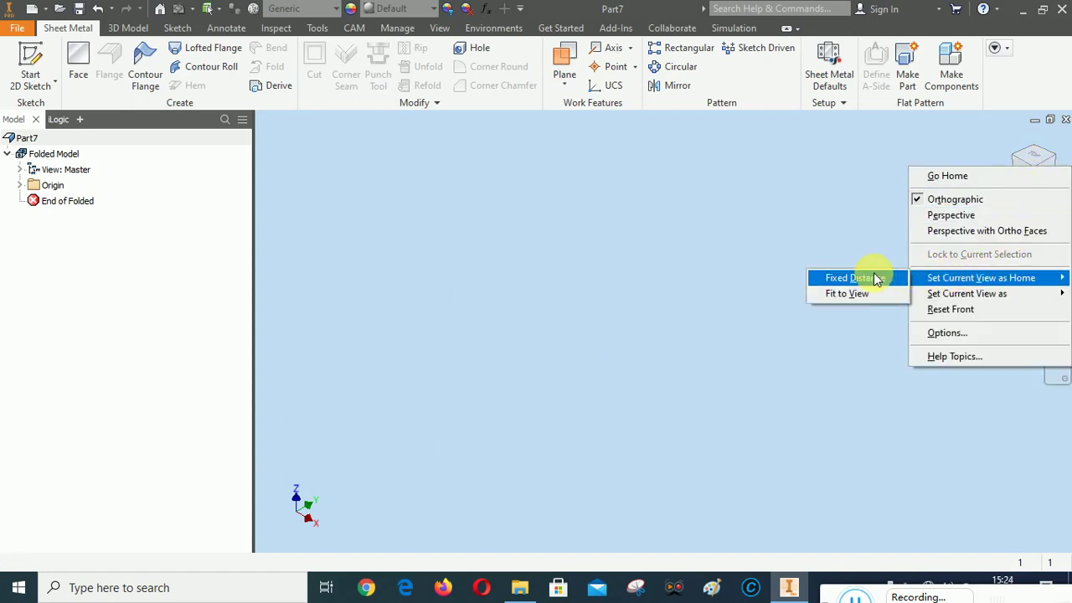
pyautogui.click(843, 295)
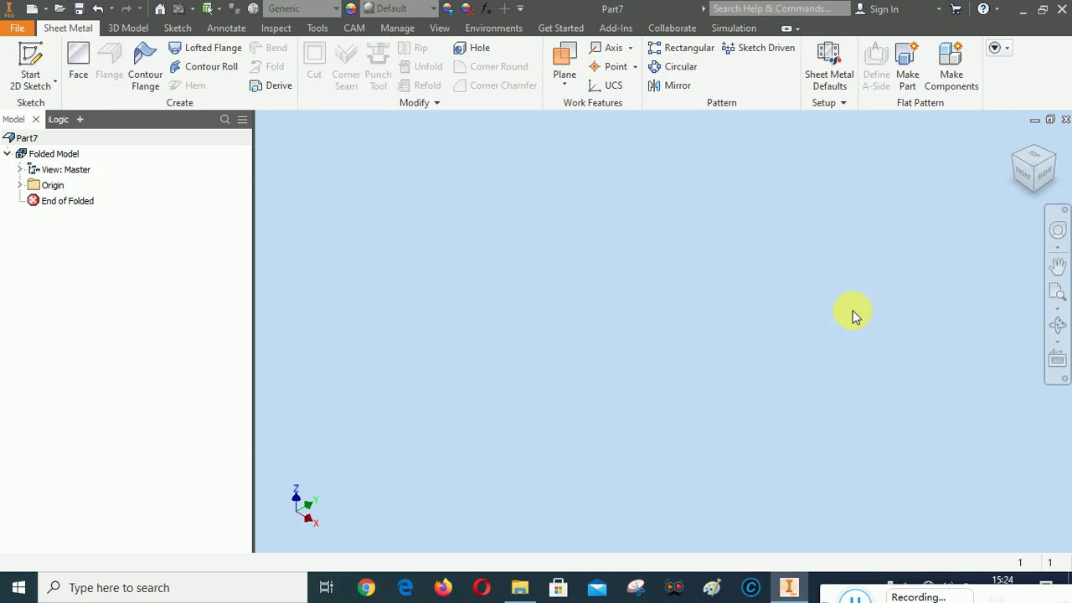
pyautogui.click(1059, 326)
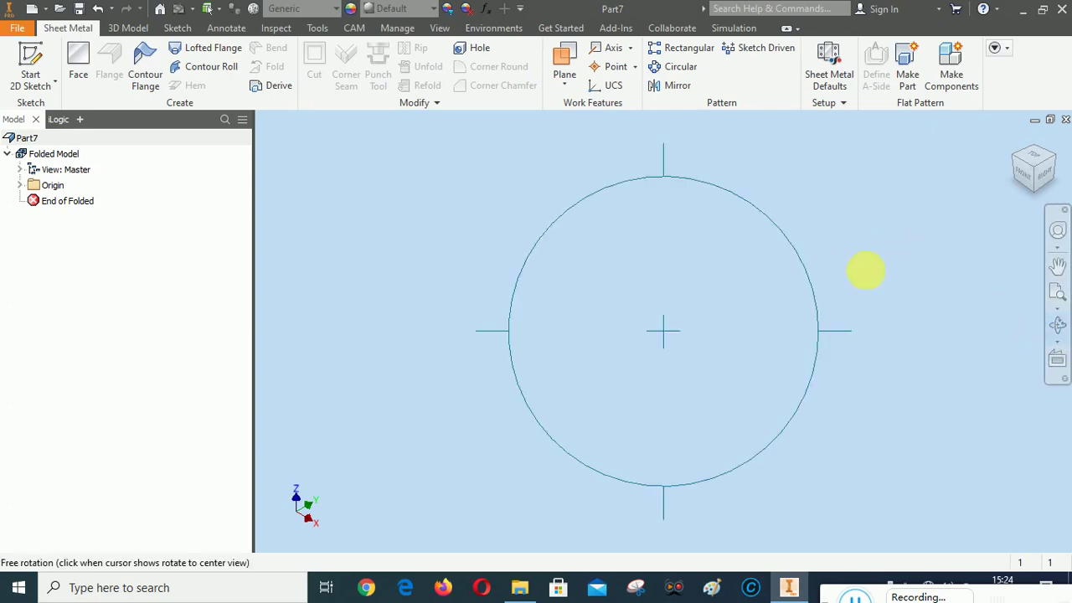
pyautogui.moveTo(689, 256); pyautogui.dragTo(670, 443)
pyautogui.moveTo(686, 266); pyautogui.dragTo(734, 259, button='right')
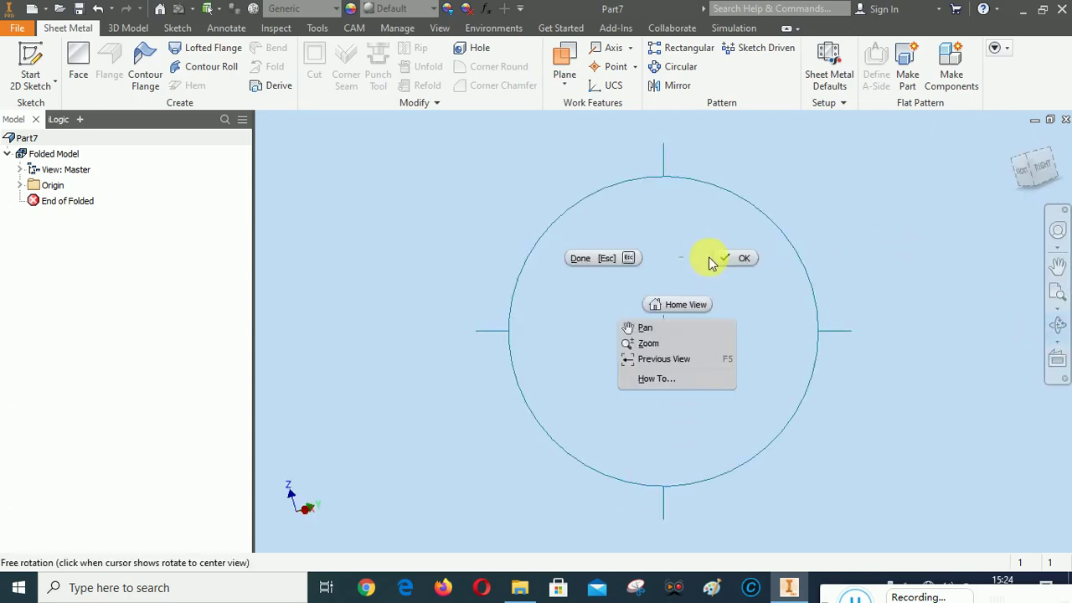
pyautogui.click(1014, 138)
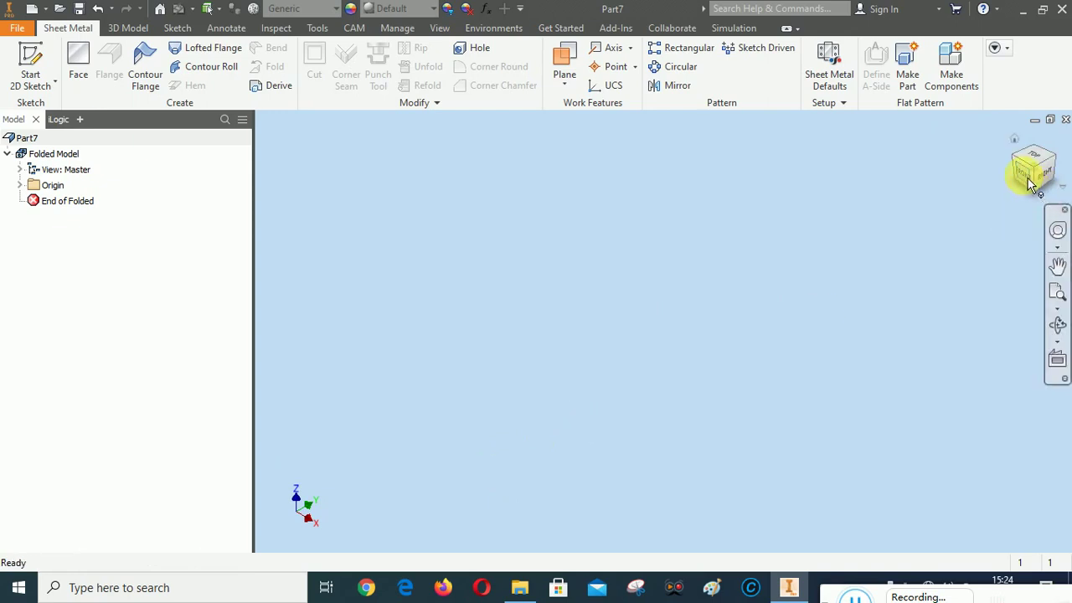
pyautogui.moveTo(1033, 168)
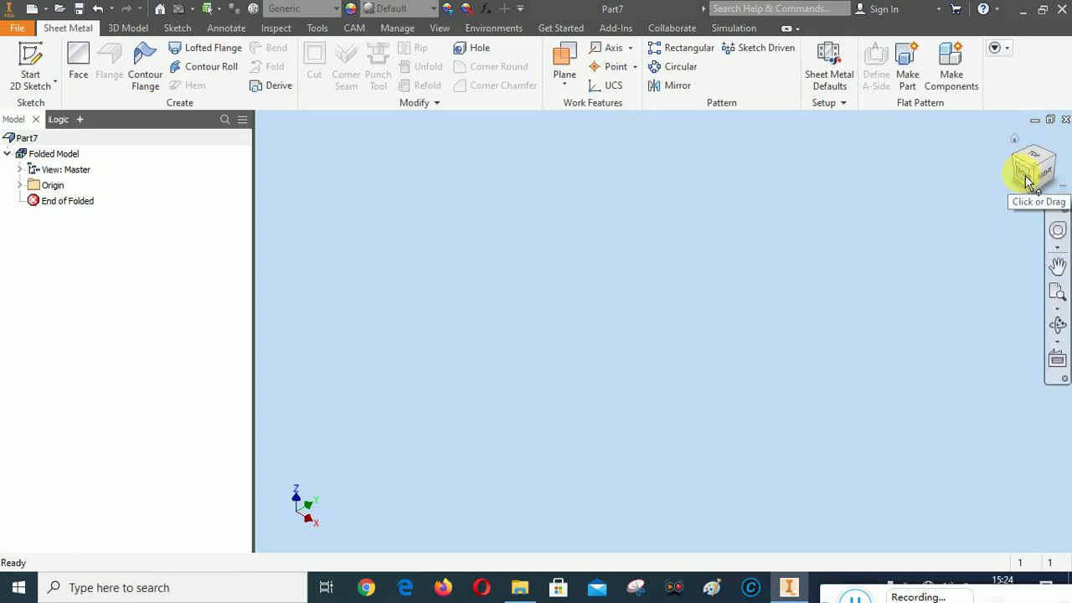
pyautogui.click(1028, 181)
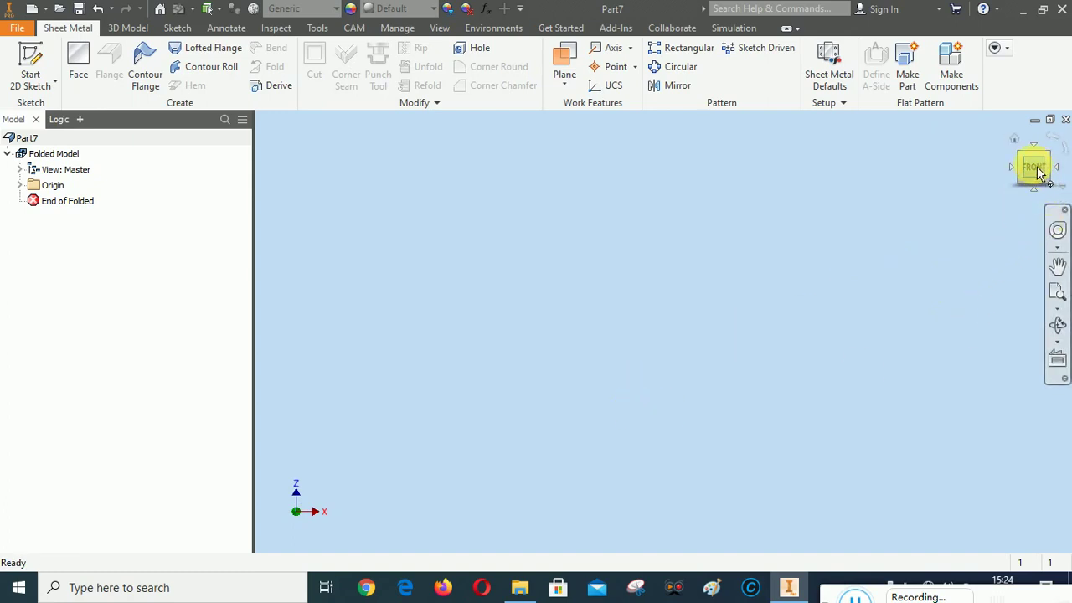
# Step: Redefine the current ViewCube orientation as Front, then go Home with F6
pyautogui.rightClick(1035, 171)
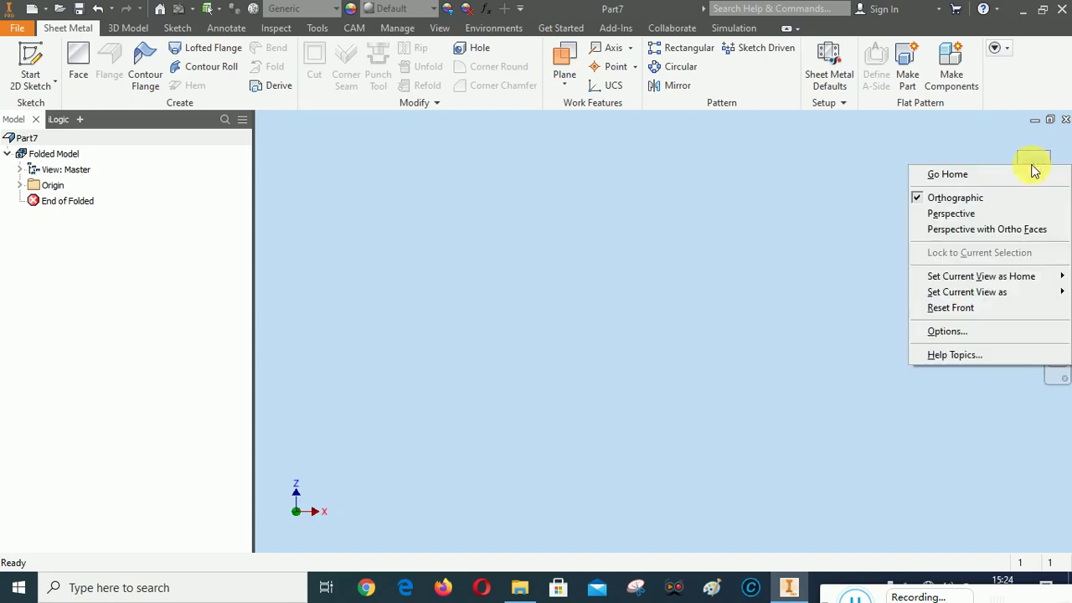
pyautogui.click(876, 268)
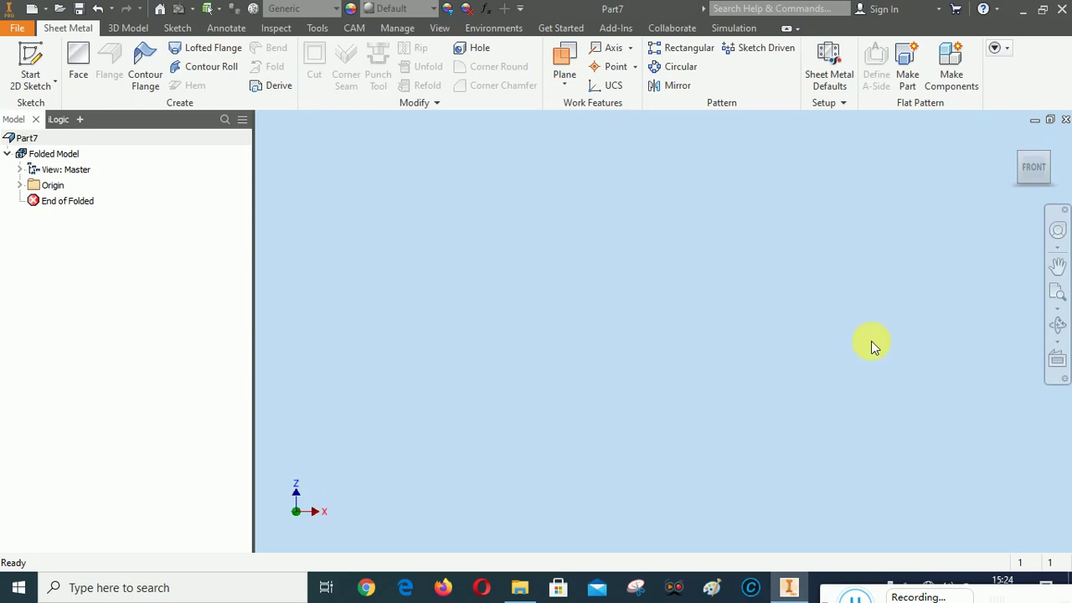
pyautogui.moveTo(1035, 168)
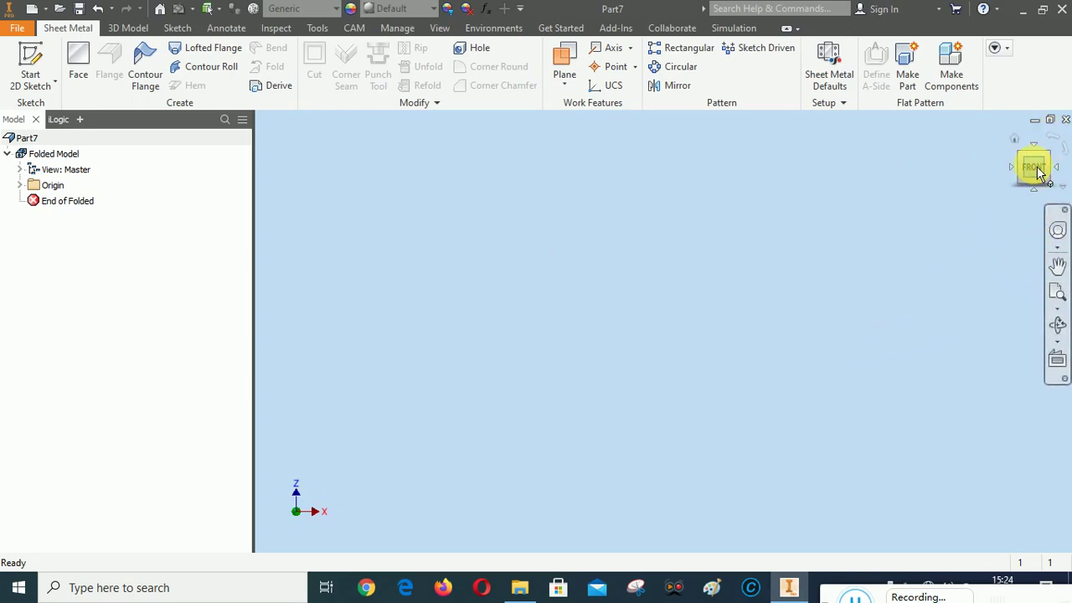
pyautogui.rightClick(1033, 168)
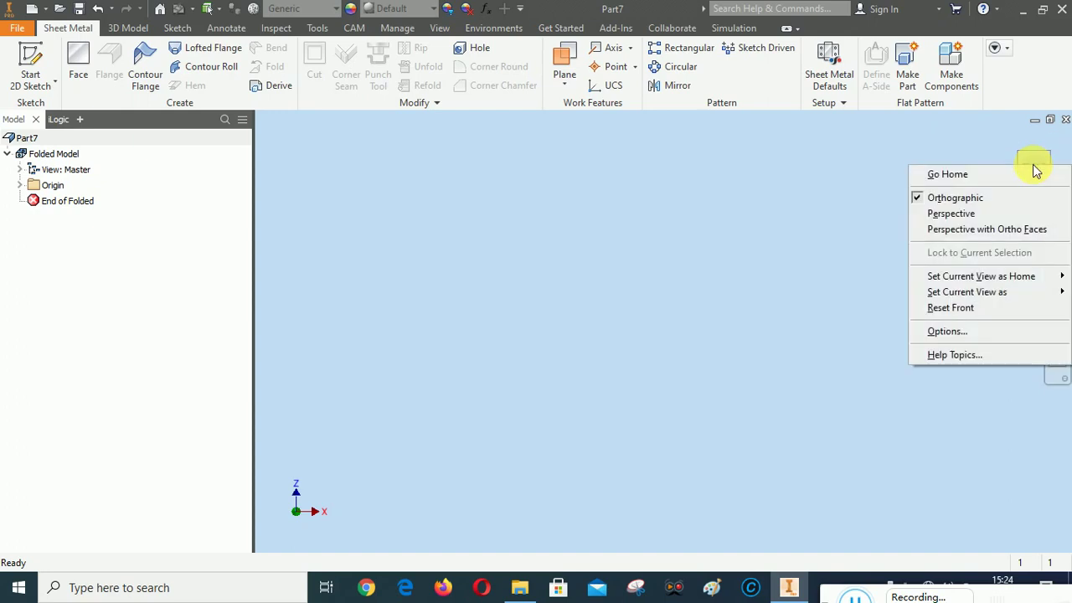
pyautogui.moveTo(967, 291)
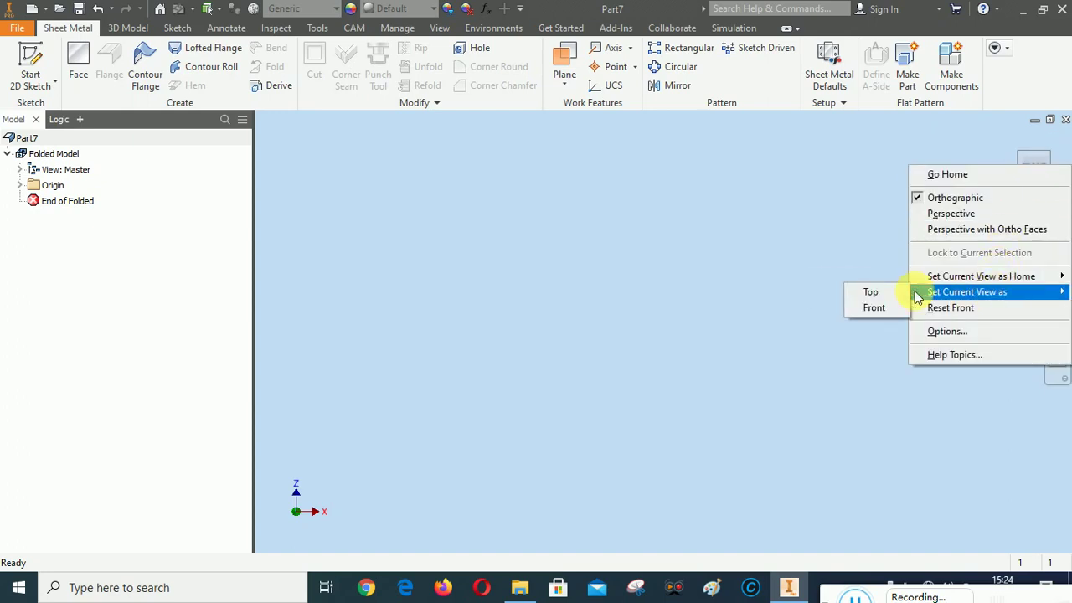
pyautogui.click(875, 308)
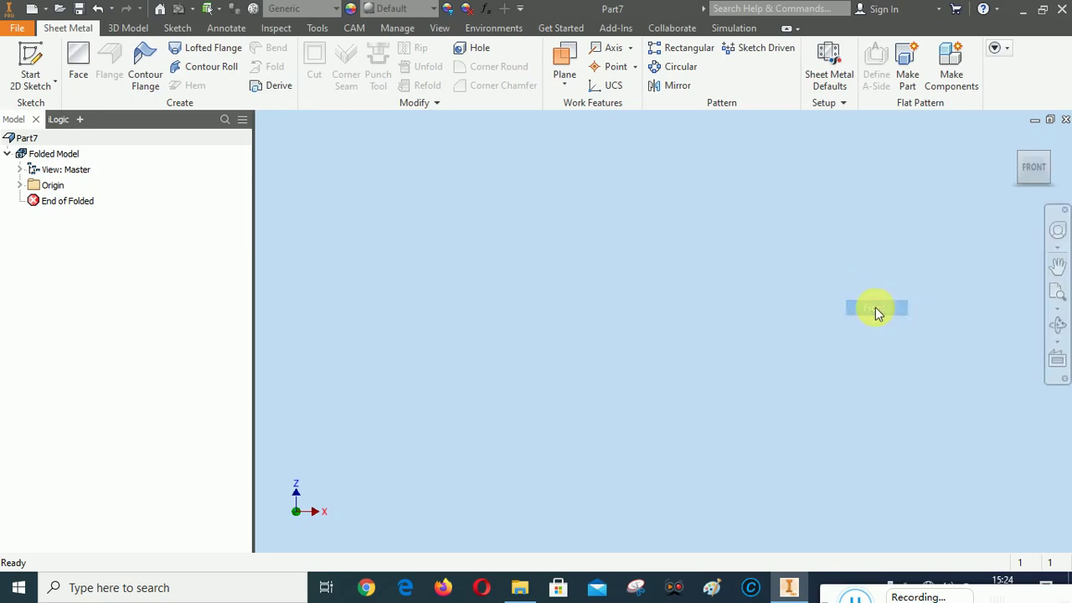
pyautogui.press('F6')
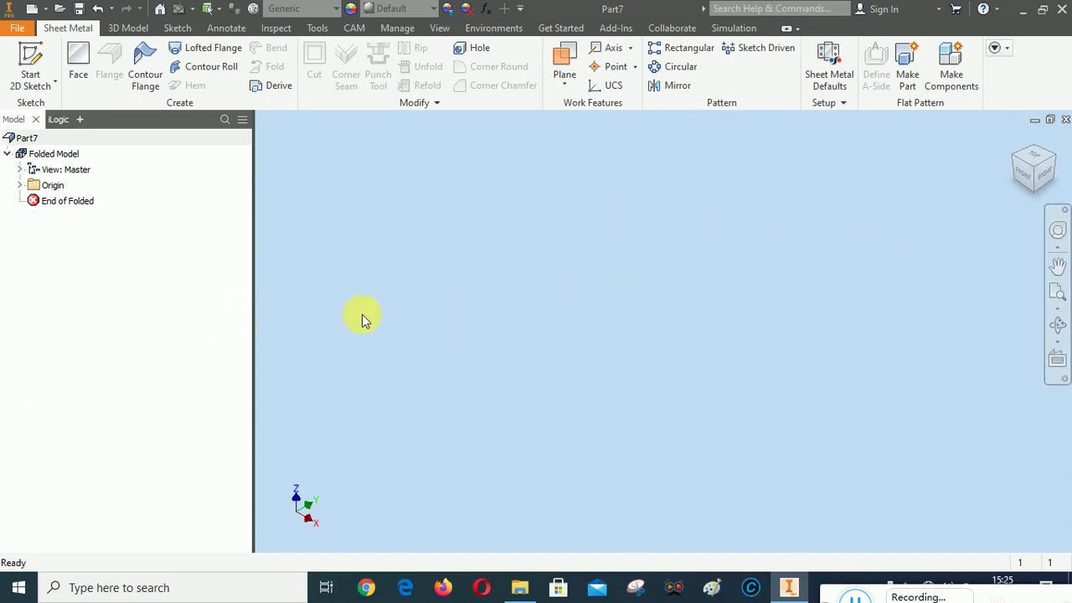
pyautogui.click(17, 29)
pyautogui.moveTo(51, 194)
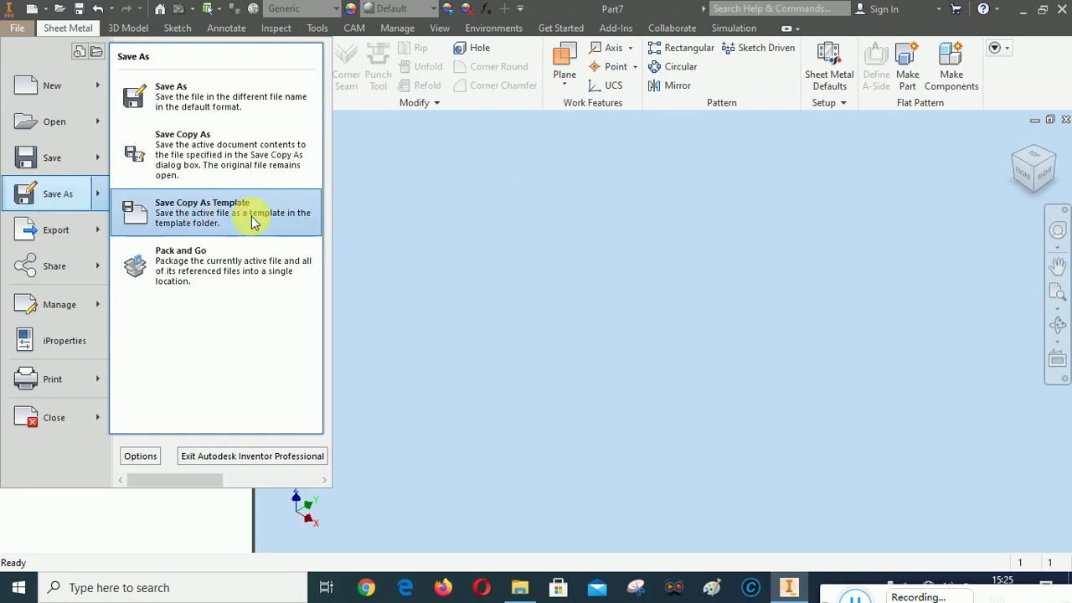
pyautogui.click(251, 216)
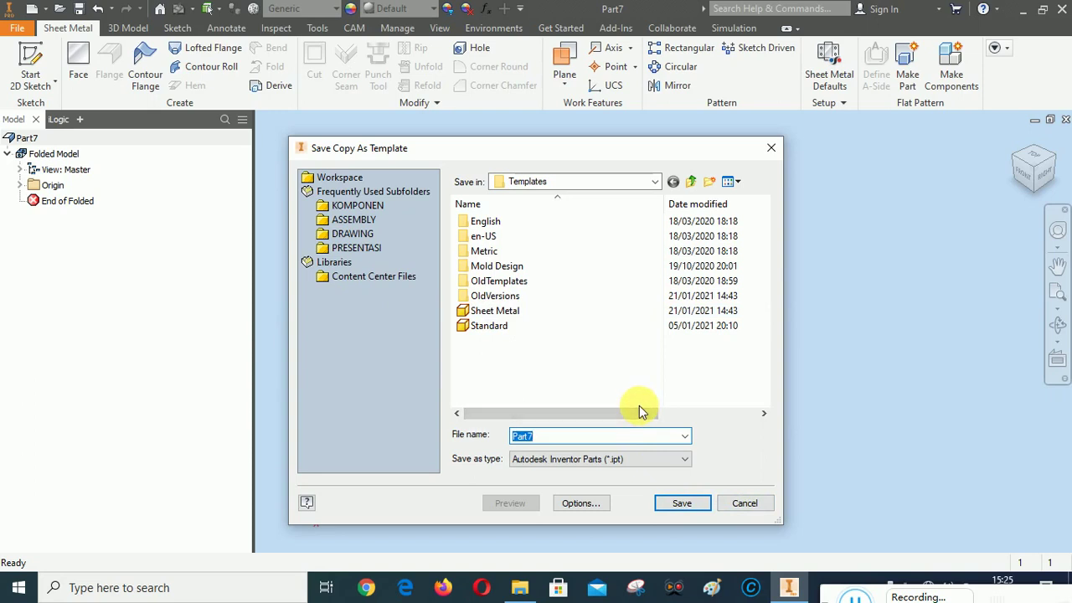
pyautogui.click(744, 503)
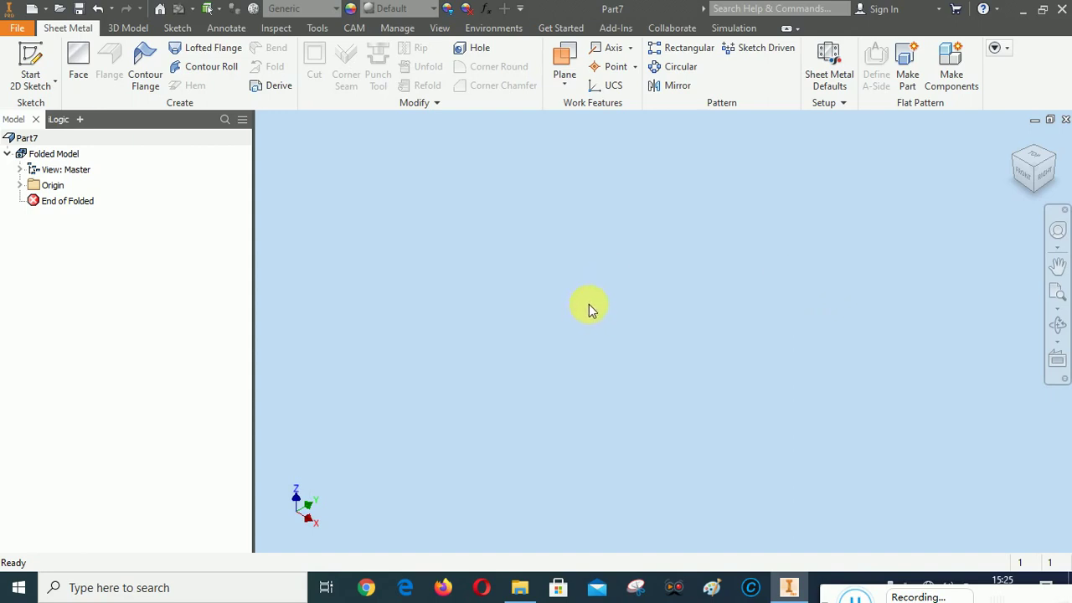
# Step: On the XY plane, draw a two-point center rectangle centred on the origin
pyautogui.click(30, 55)
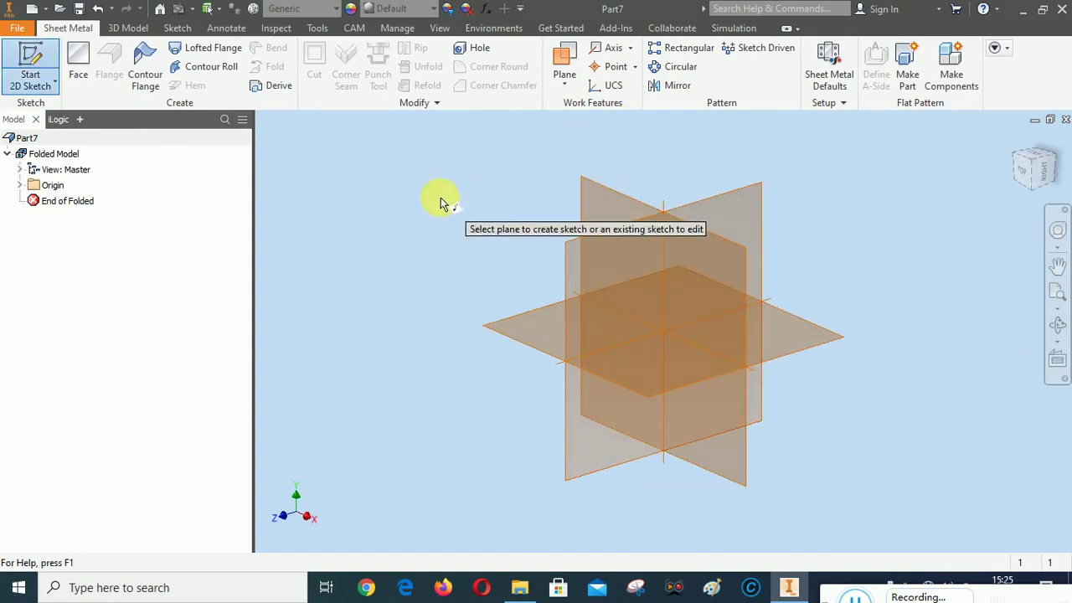
pyautogui.click(1013, 142)
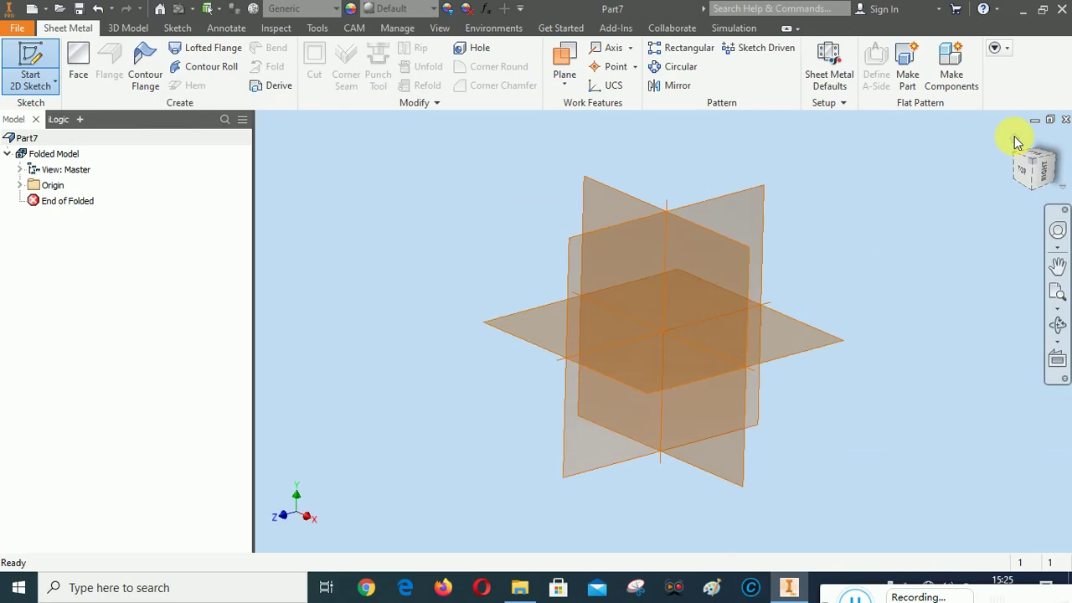
pyautogui.click(776, 327)
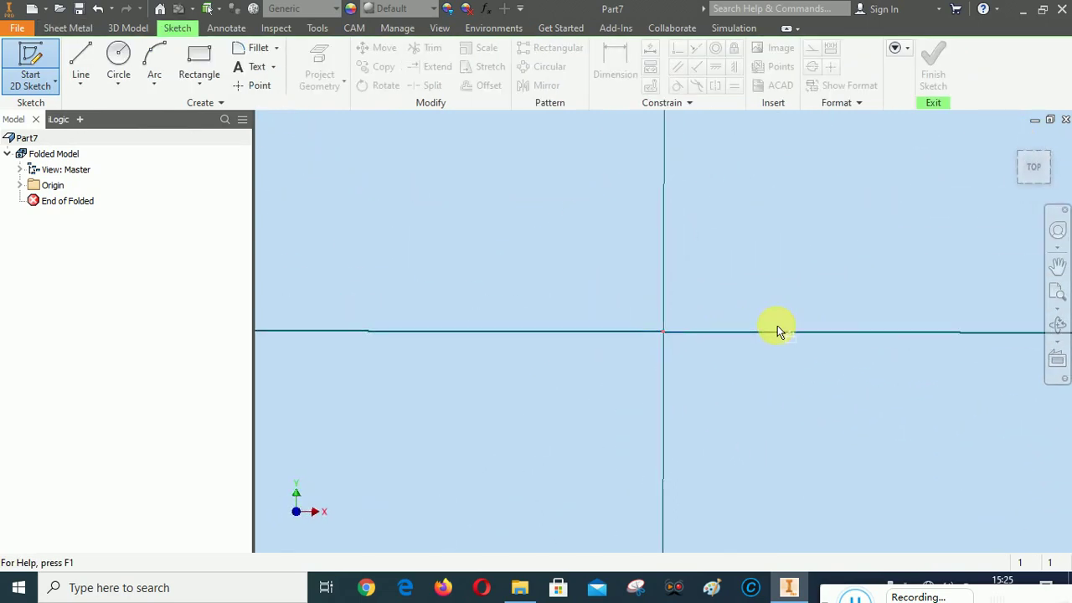
pyautogui.click(201, 91)
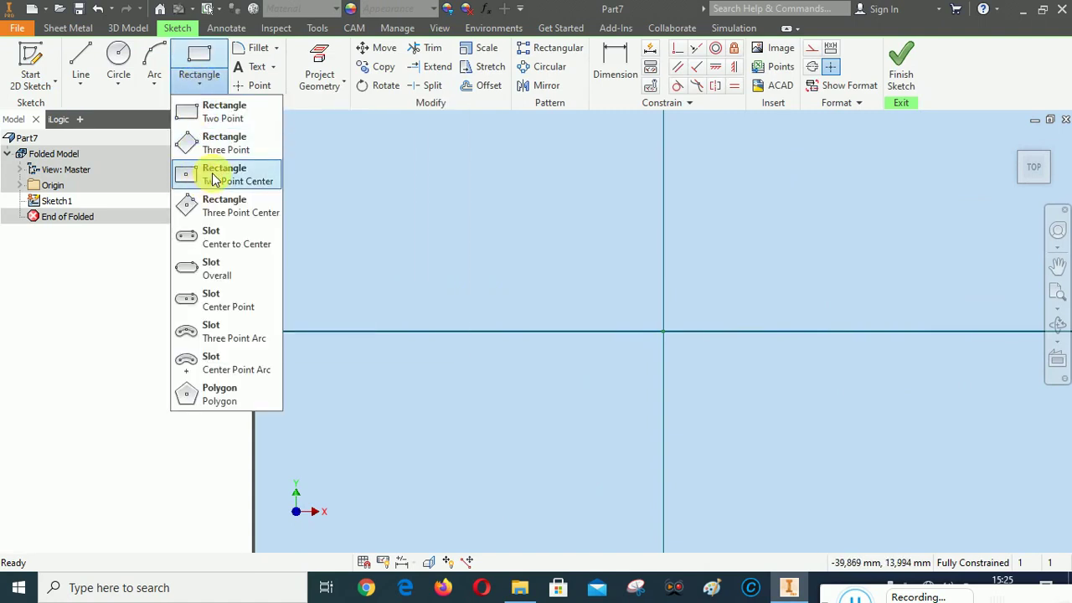
pyautogui.click(214, 176)
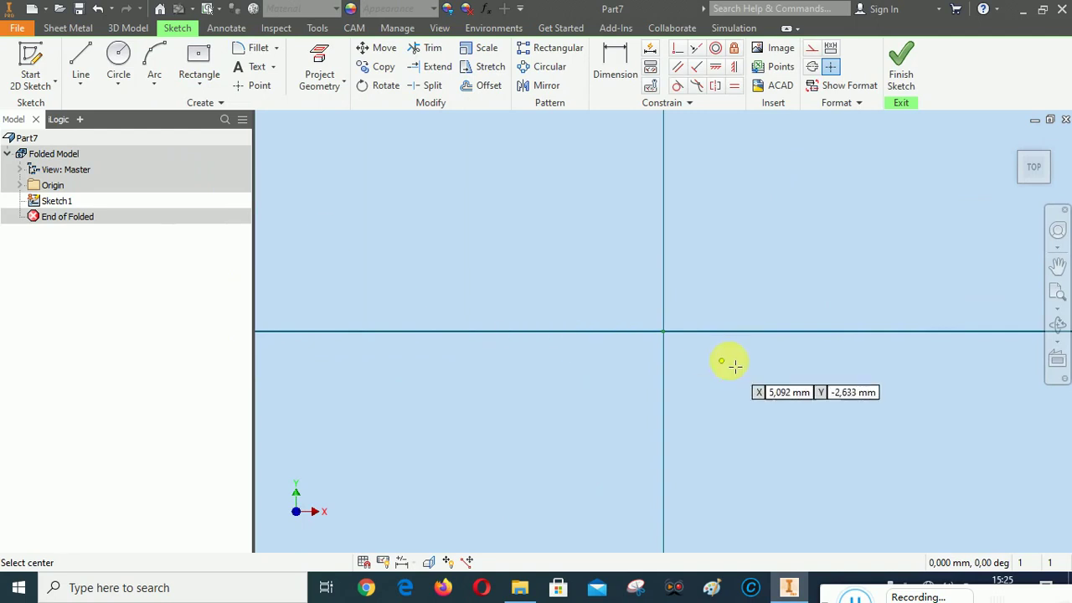
pyautogui.click(663, 333)
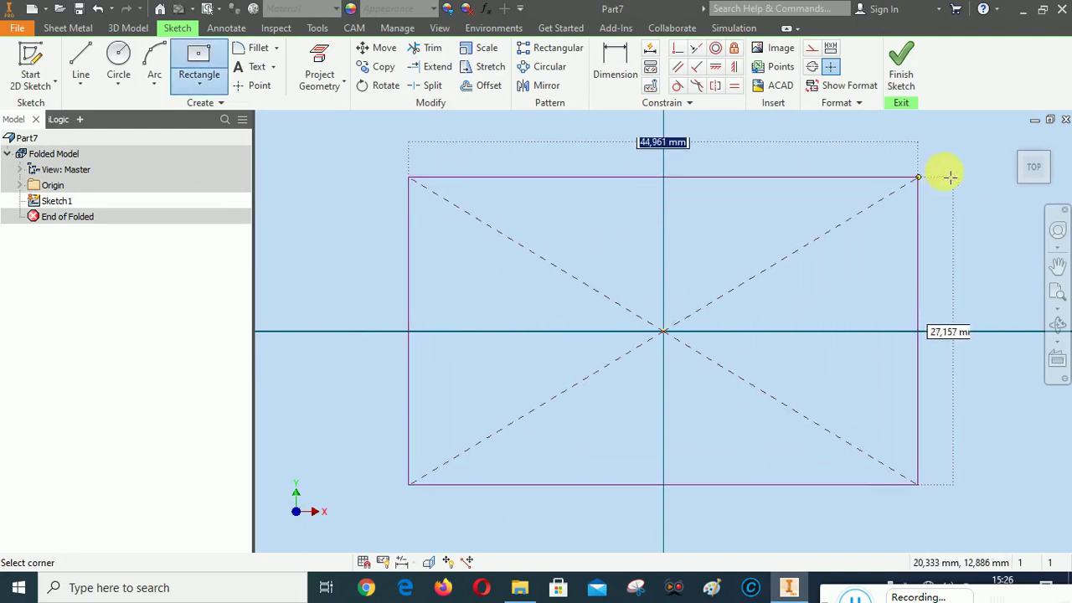
pyautogui.click(864, 192)
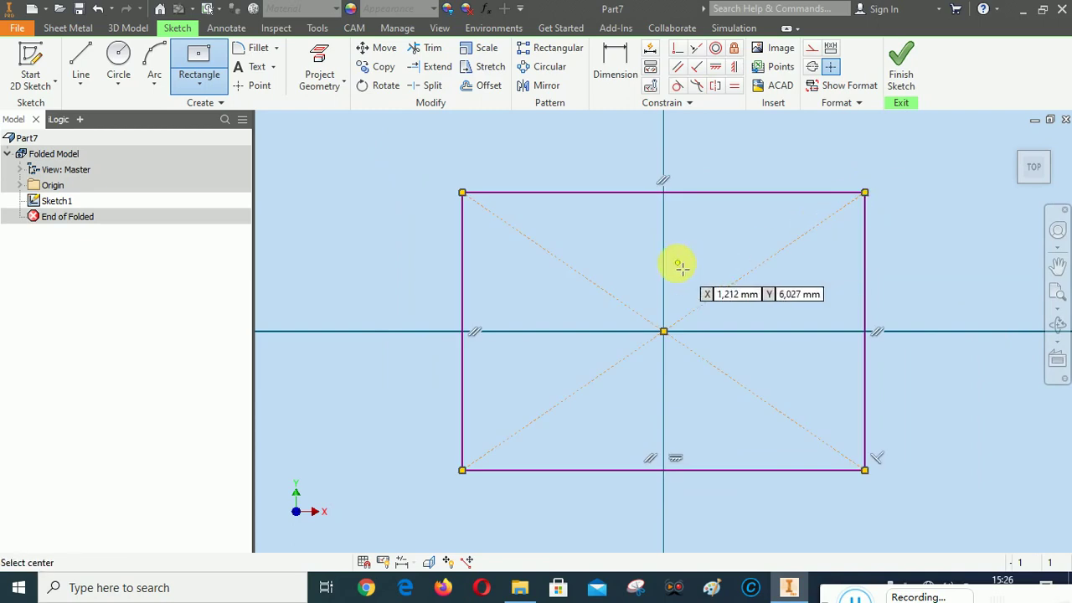
pyautogui.scroll(-2, 675, 261)
# Step: Dimension the rectangle 300 wide by 400 tall, then view it from Home
pyautogui.click(615, 60)
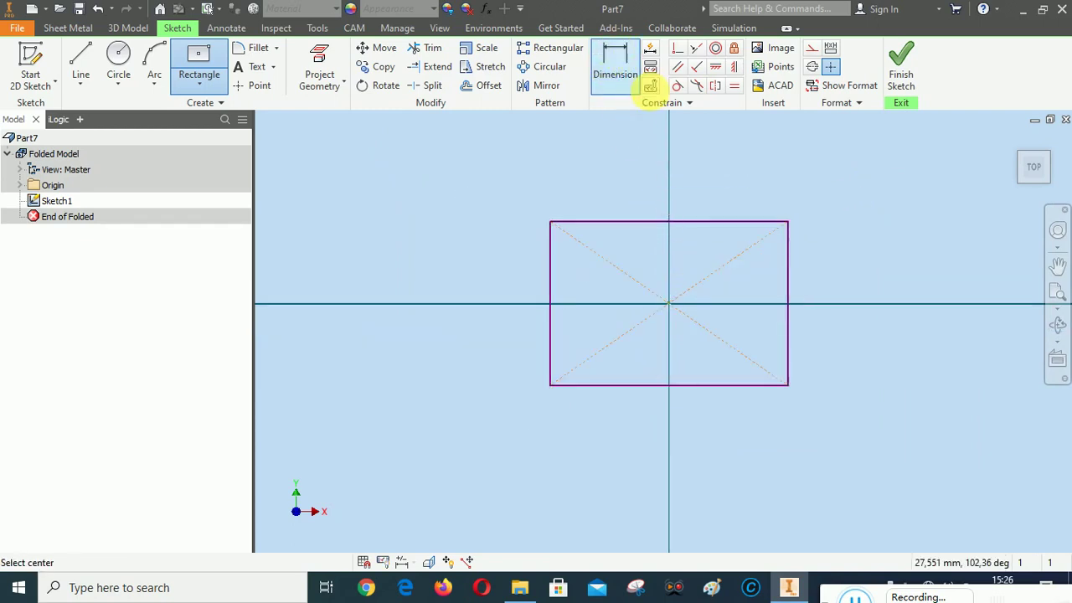
pyautogui.click(660, 222)
pyautogui.click(667, 170)
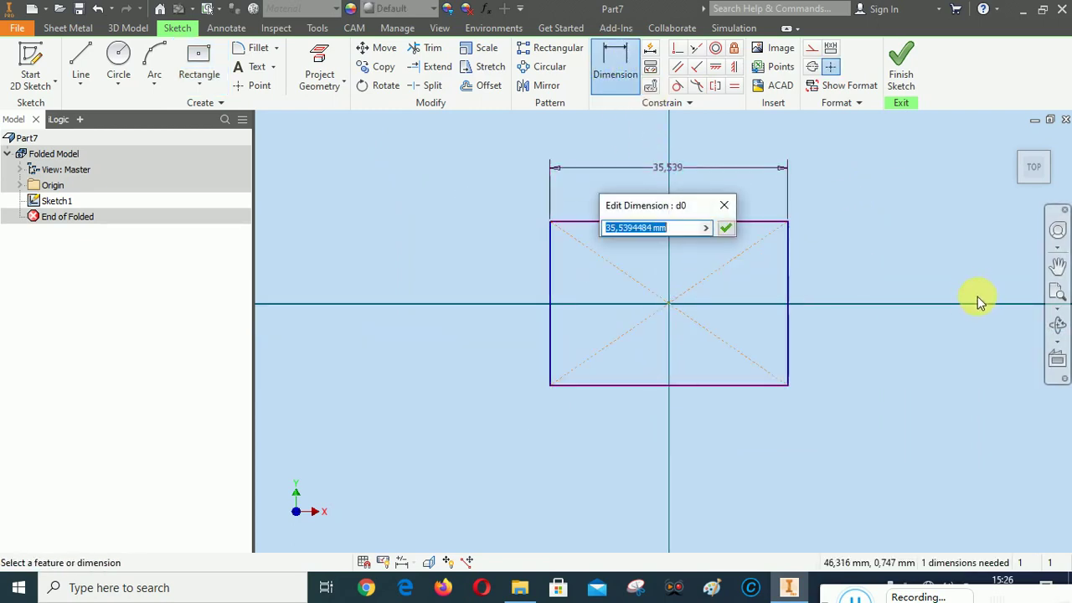
pyautogui.write('300')
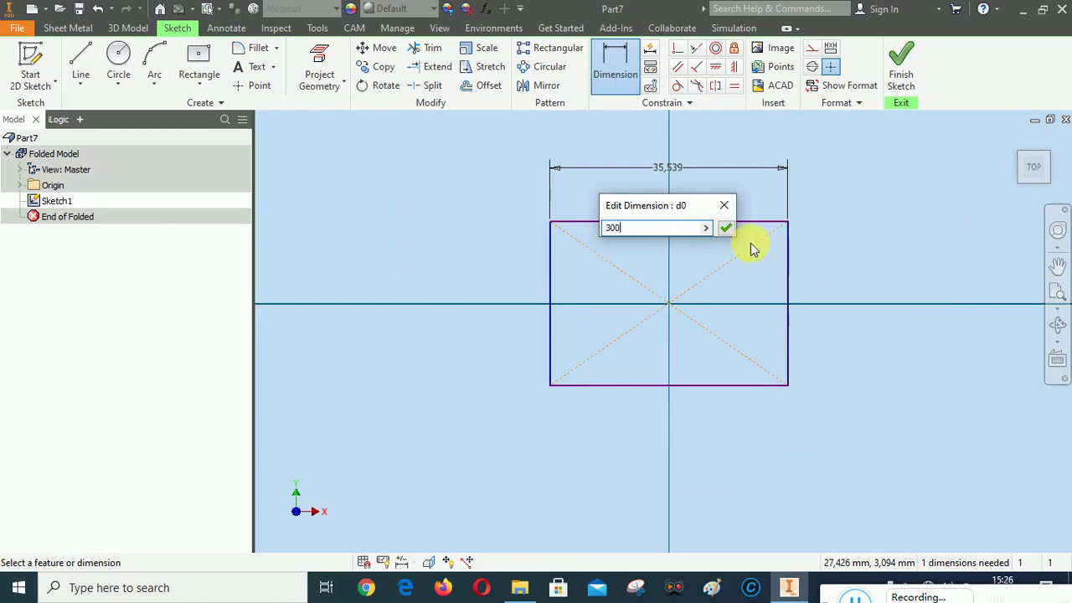
pyautogui.click(727, 233)
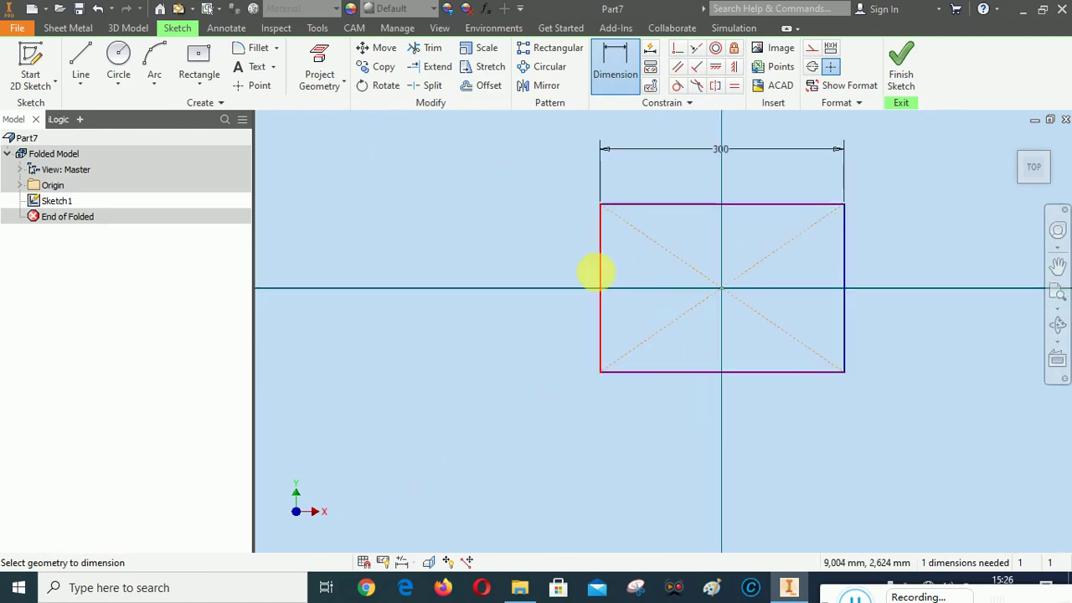
pyautogui.click(604, 276)
pyautogui.click(572, 281)
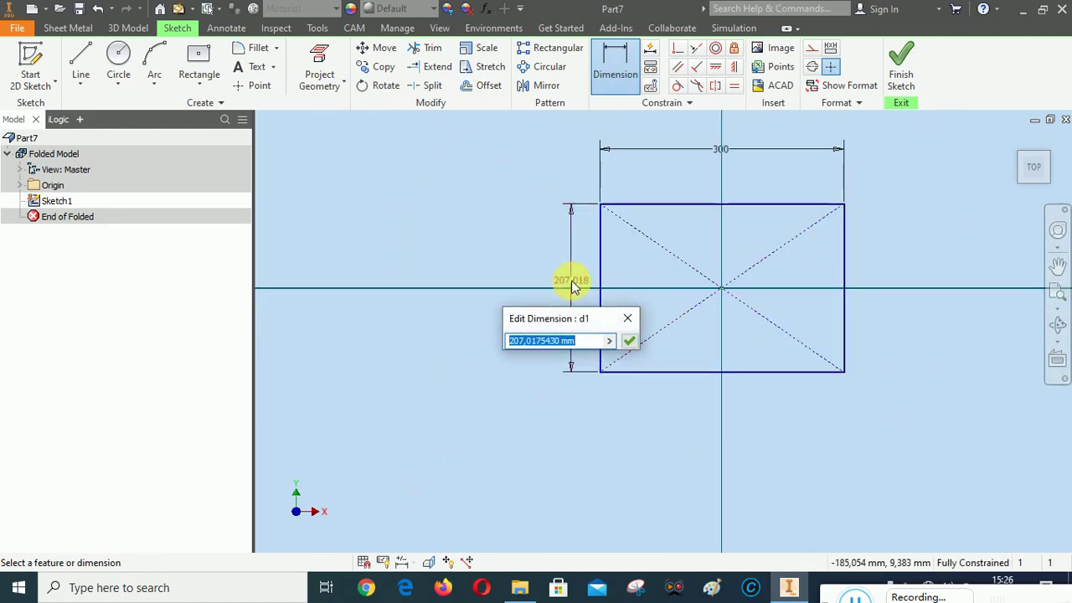
pyautogui.write('400')
pyautogui.click(629, 341)
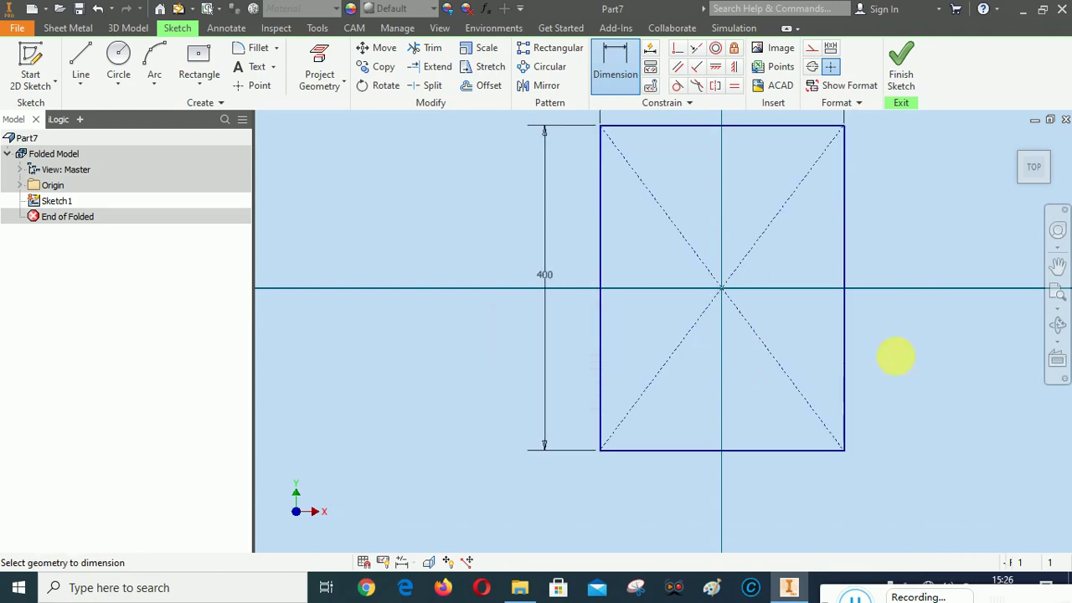
pyautogui.click(1014, 140)
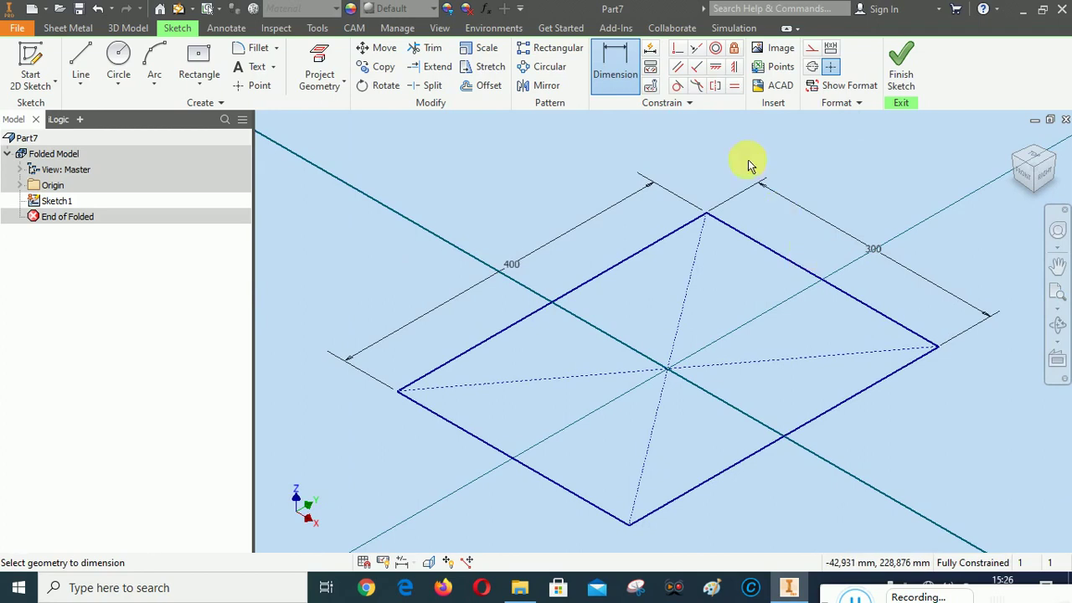
# Step: Close Sketch1 and save the part in 2. KOMPONEN as CUTTING - LASER JET R0
pyautogui.click(902, 66)
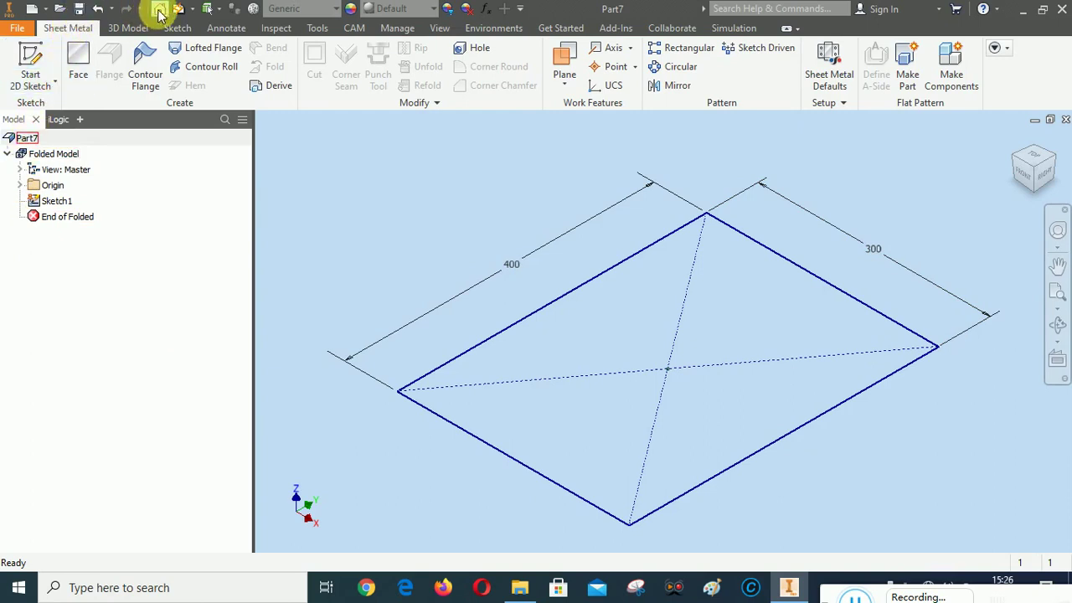
pyautogui.click(78, 8)
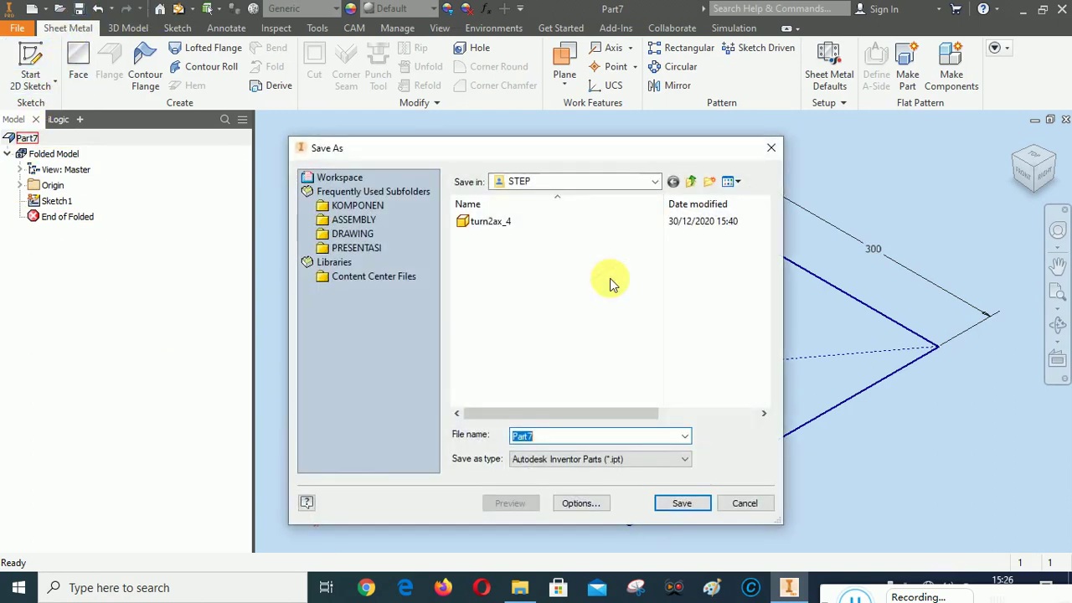
pyautogui.click(357, 206)
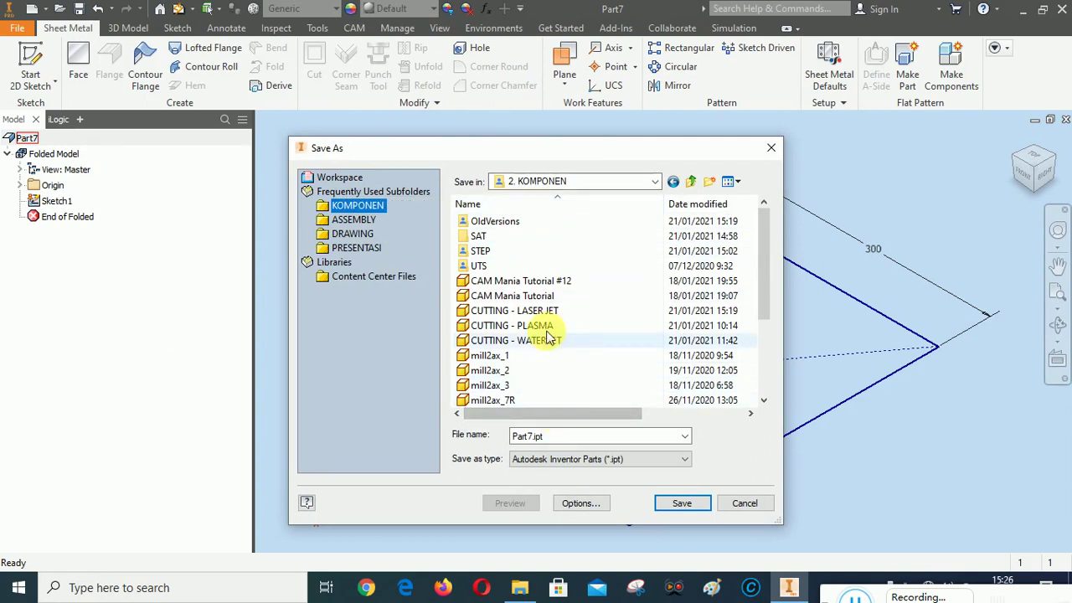
pyautogui.click(540, 313)
pyautogui.moveTo(636, 436); pyautogui.dragTo(511, 436)
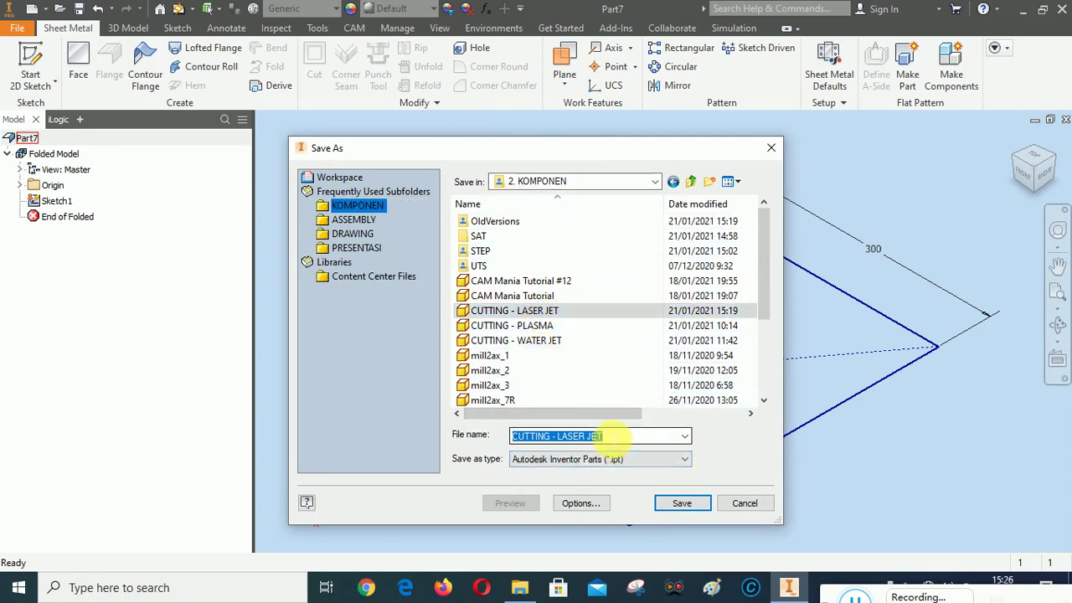
pyautogui.click(600, 436)
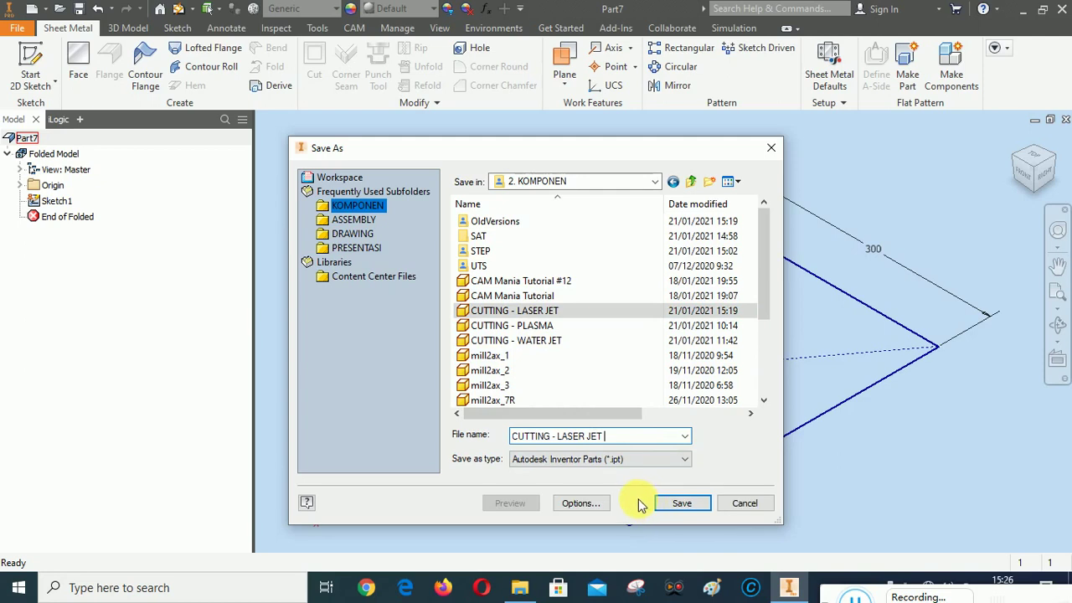
pyautogui.write('R0')
pyautogui.click(682, 503)
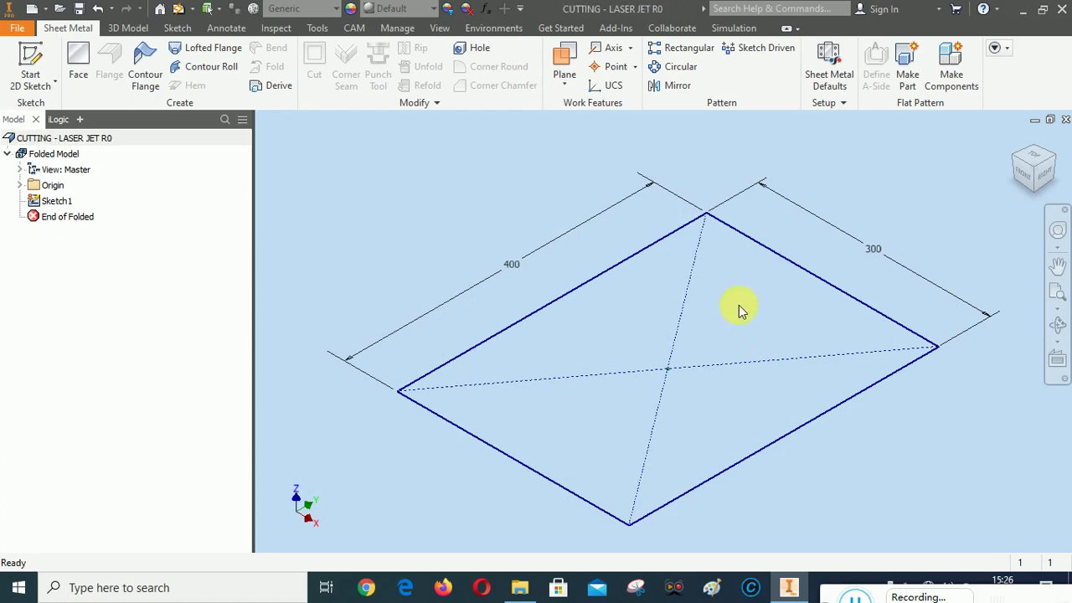
# Step: Set the sheet metal rule to 1,5 mm thickness and Steel, Mild, and save it
pyautogui.click(831, 63)
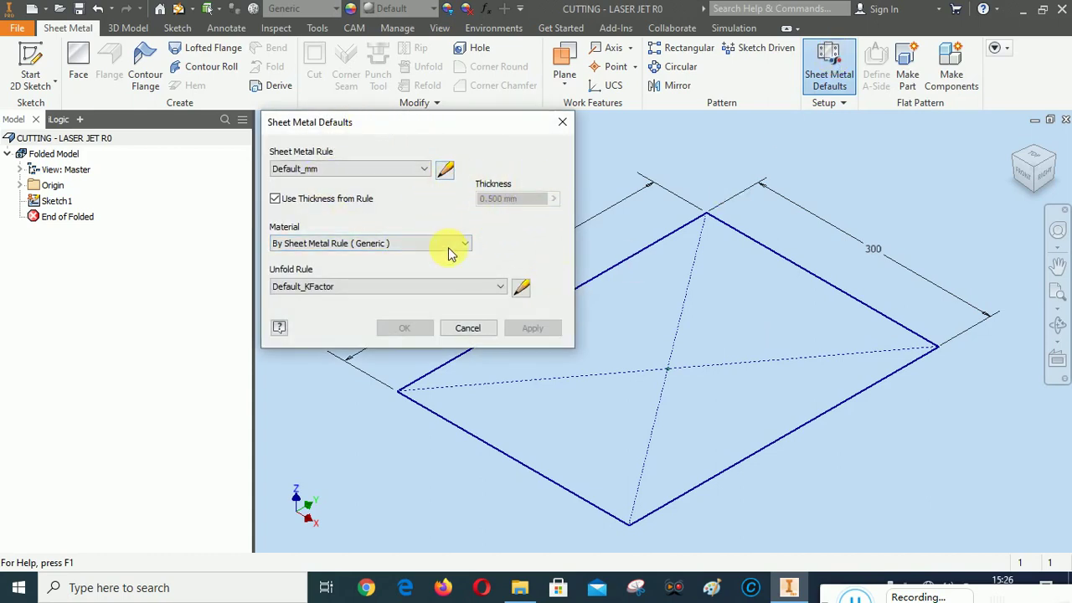
pyautogui.click(445, 170)
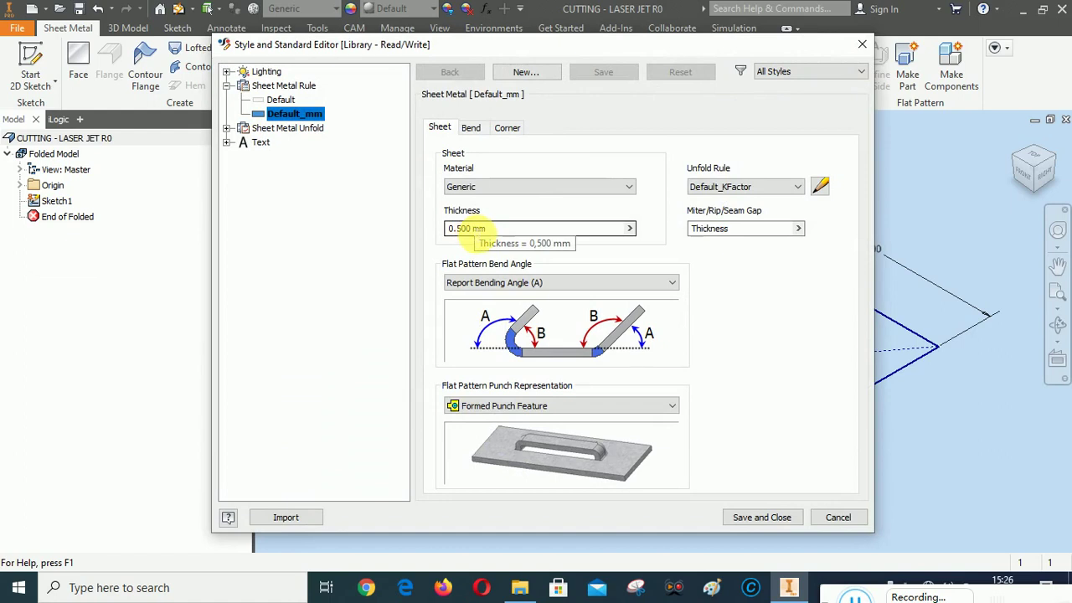
pyautogui.doubleClick(465, 228)
pyautogui.write('1,5')
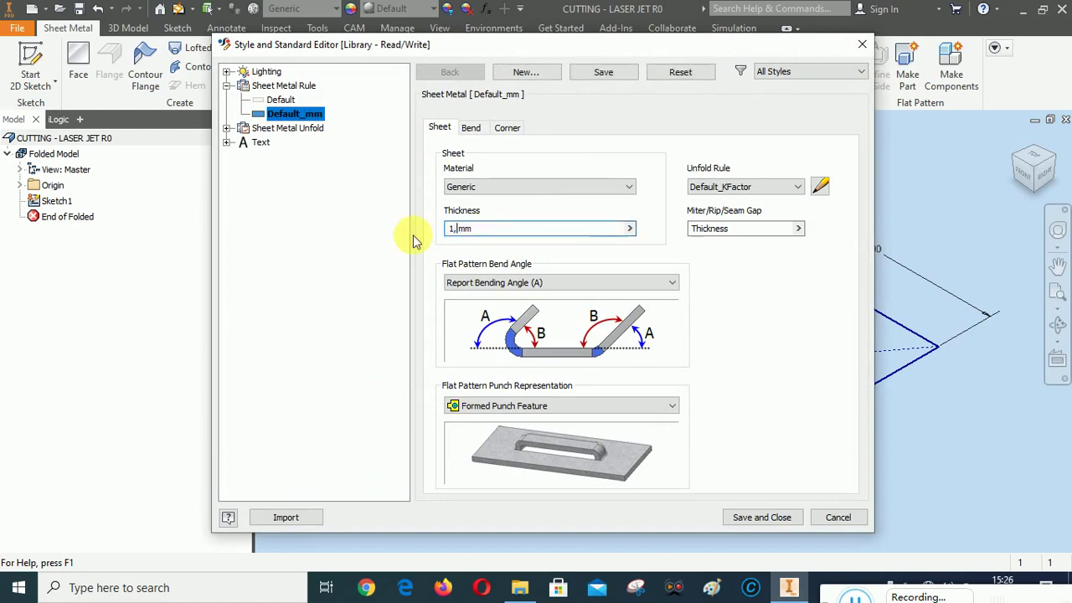
pyautogui.click(494, 192)
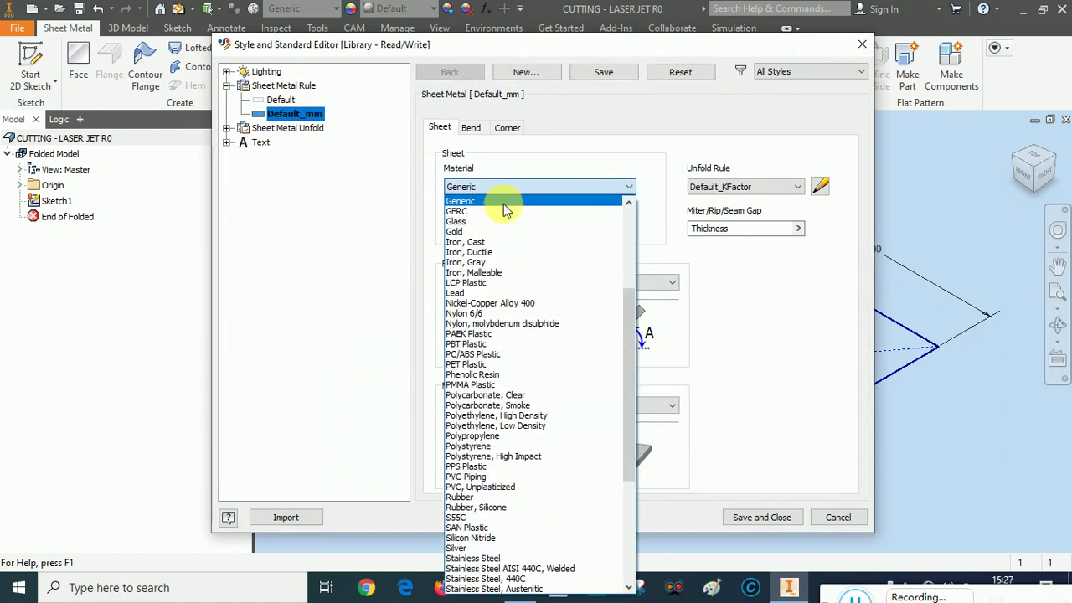
pyautogui.scroll(-1, 506, 335)
pyautogui.scroll(-5, 513, 368)
pyautogui.scroll(-1, 514, 374)
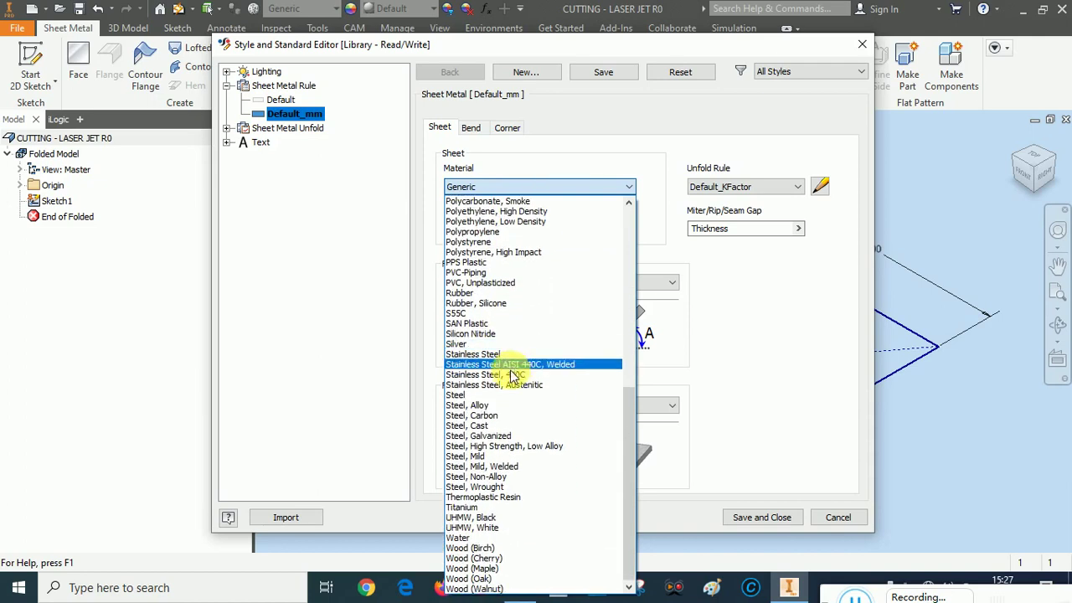
pyautogui.click(473, 456)
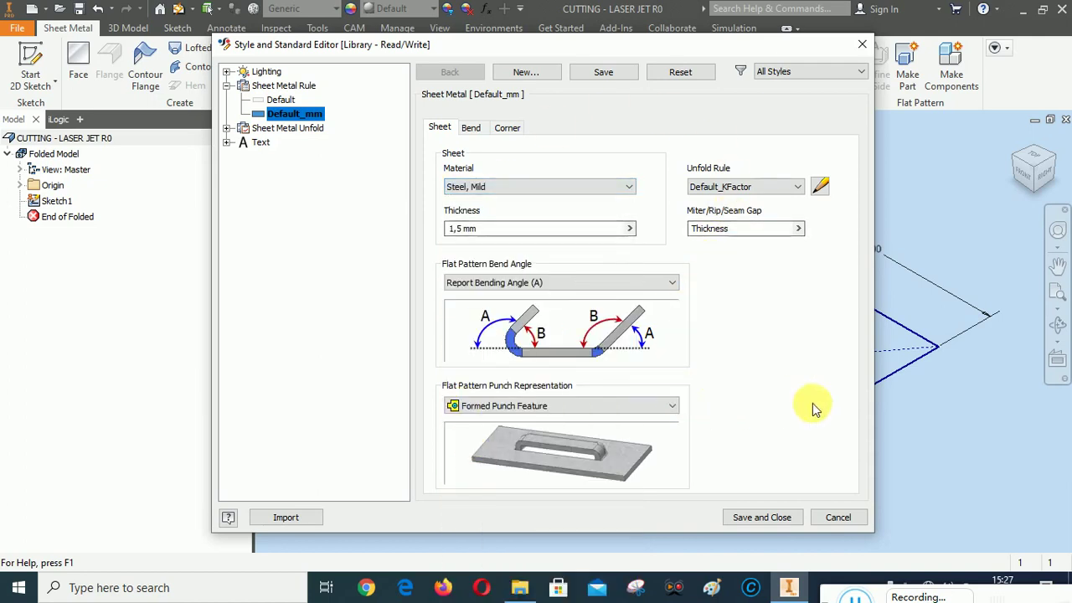
pyautogui.click(603, 72)
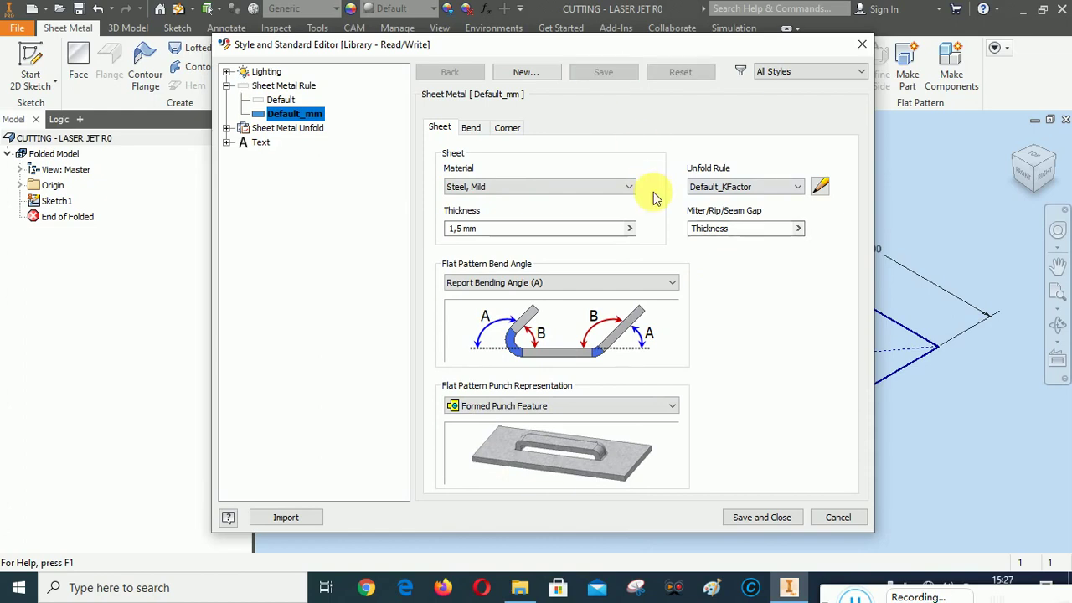
# Step: Change the bend relief shape to Tear and save the rule
pyautogui.click(472, 127)
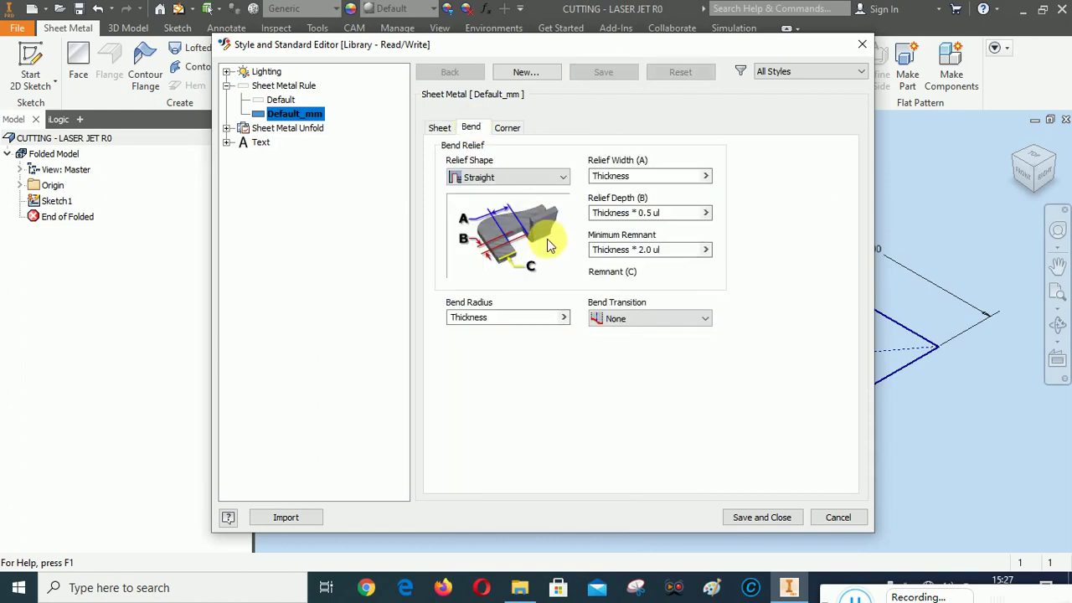
pyautogui.click(491, 177)
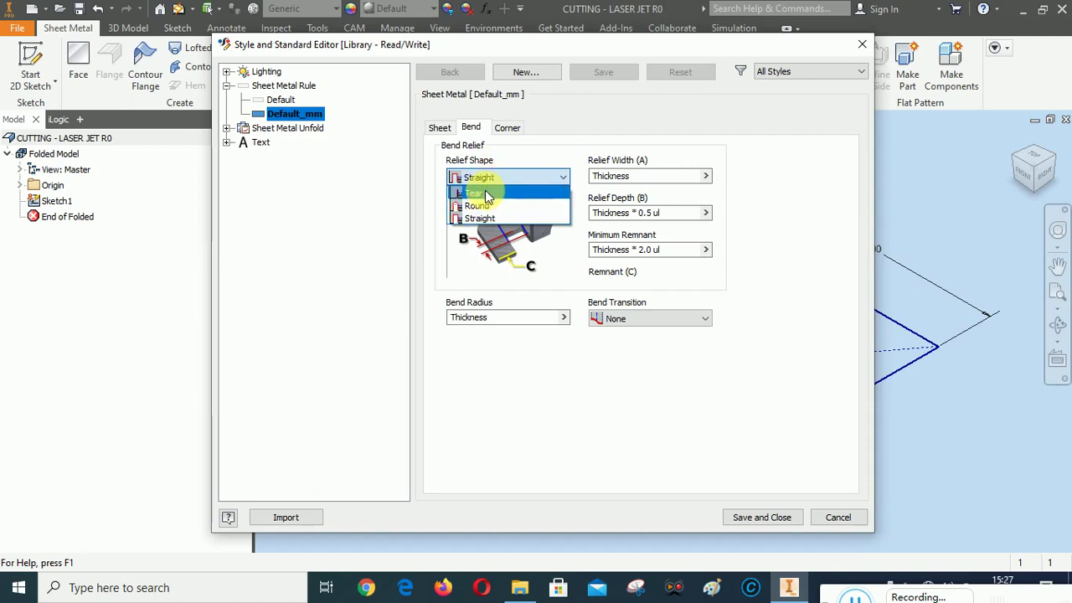
pyautogui.click(474, 189)
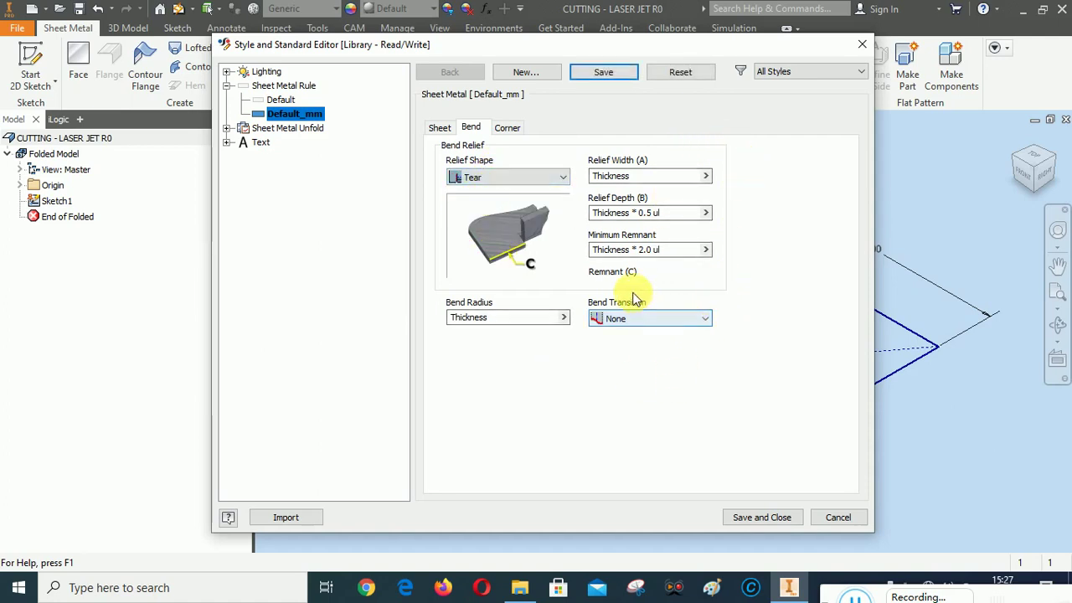
pyautogui.click(597, 73)
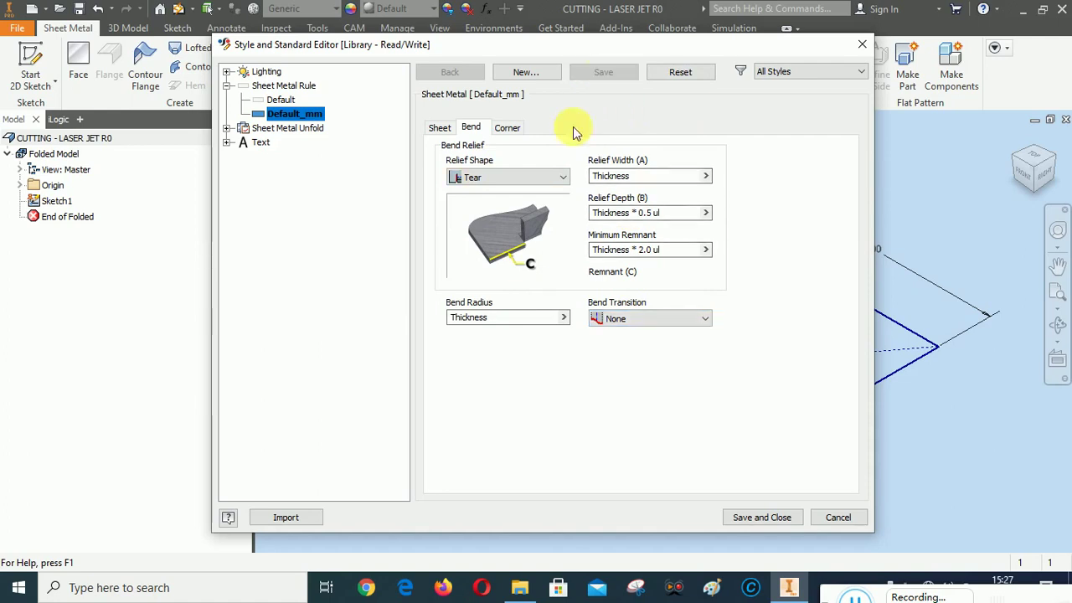
# Step: Make the 2 Bend Intersection corner relief Tear, save, and close the editor and defaults
pyautogui.click(507, 127)
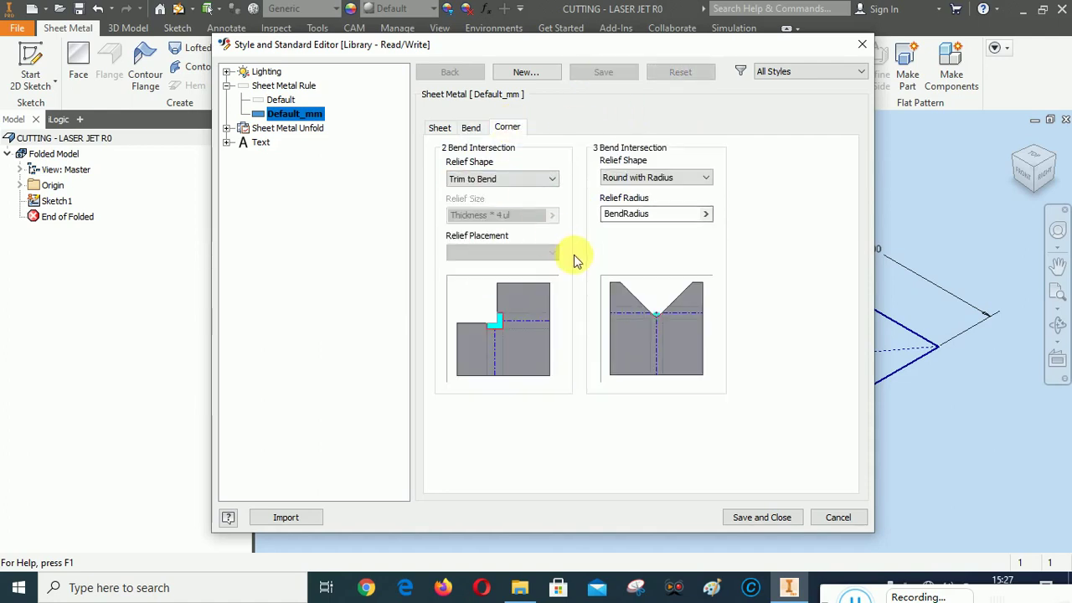
pyautogui.click(520, 179)
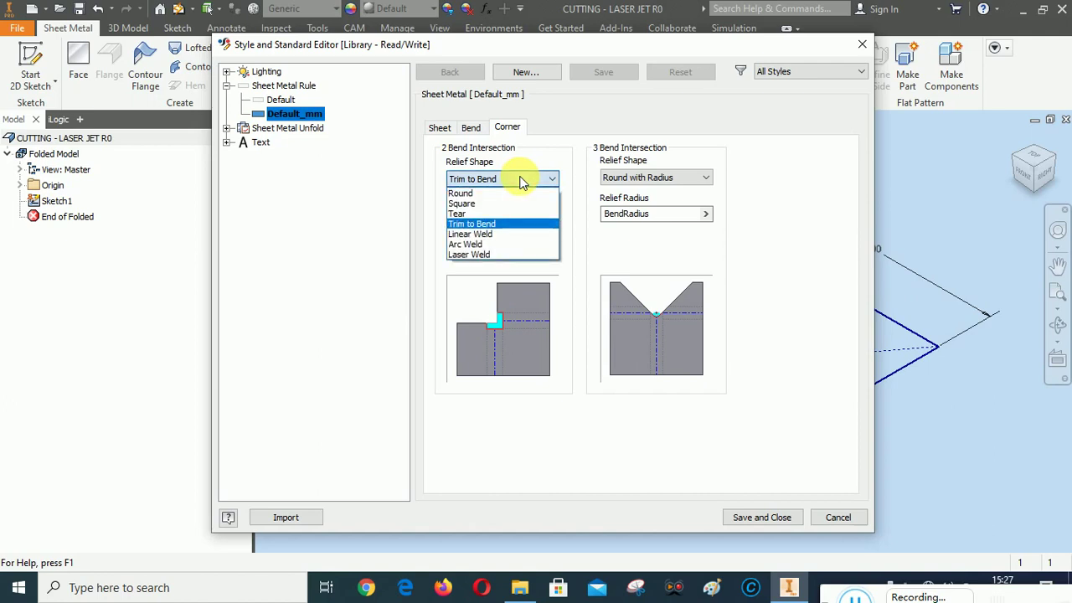
pyautogui.click(483, 212)
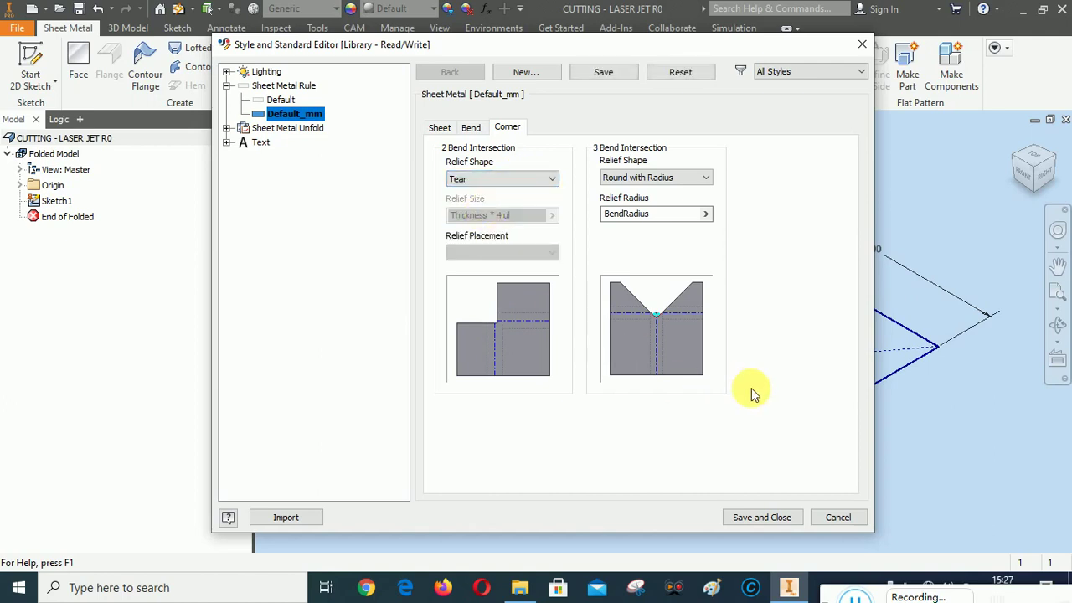
pyautogui.click(610, 71)
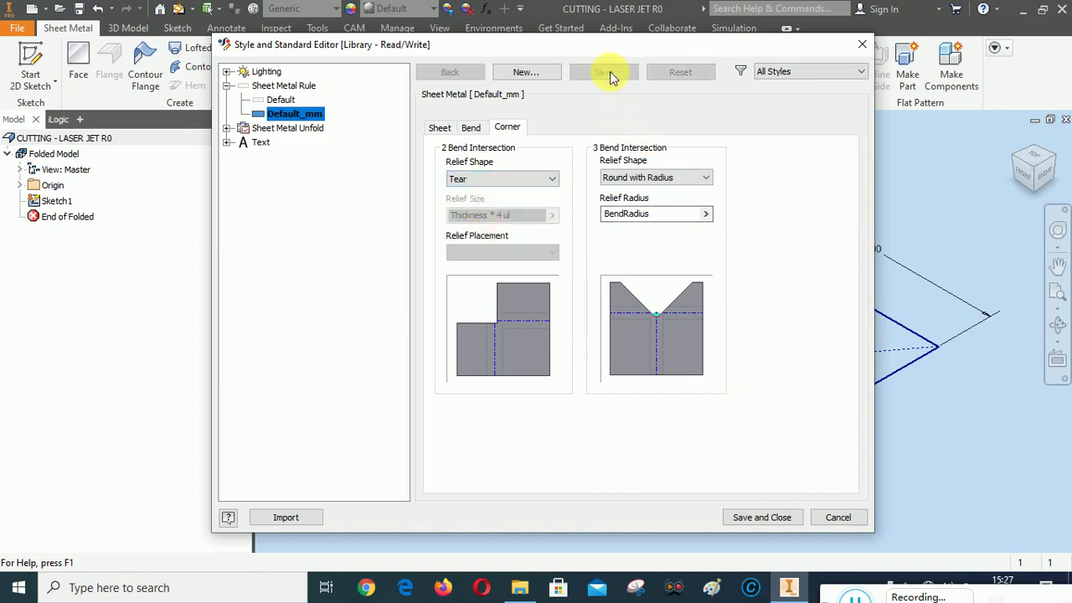
pyautogui.click(441, 128)
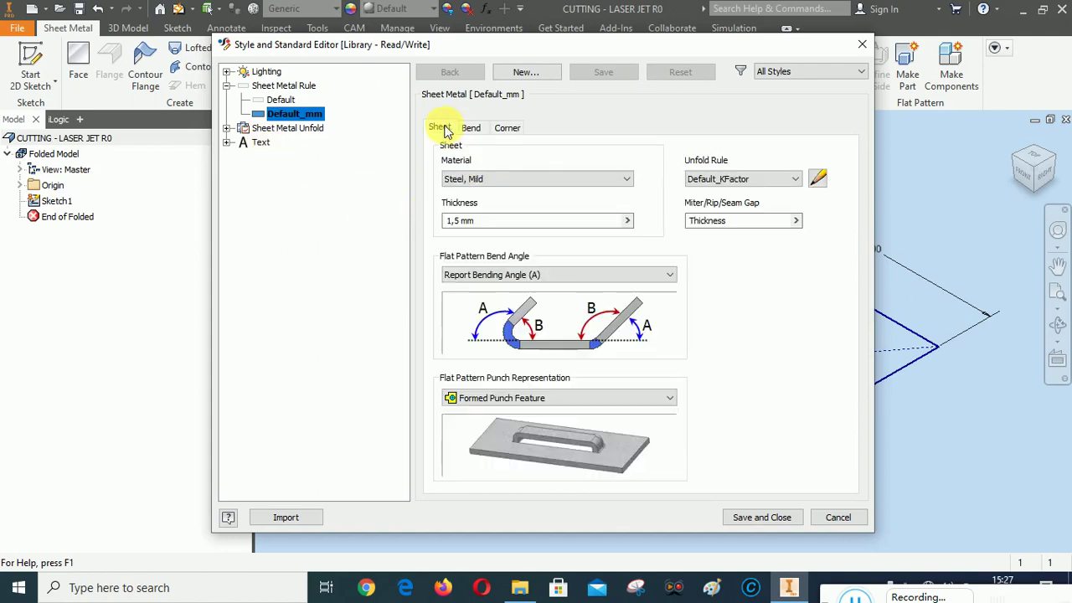
pyautogui.click(779, 517)
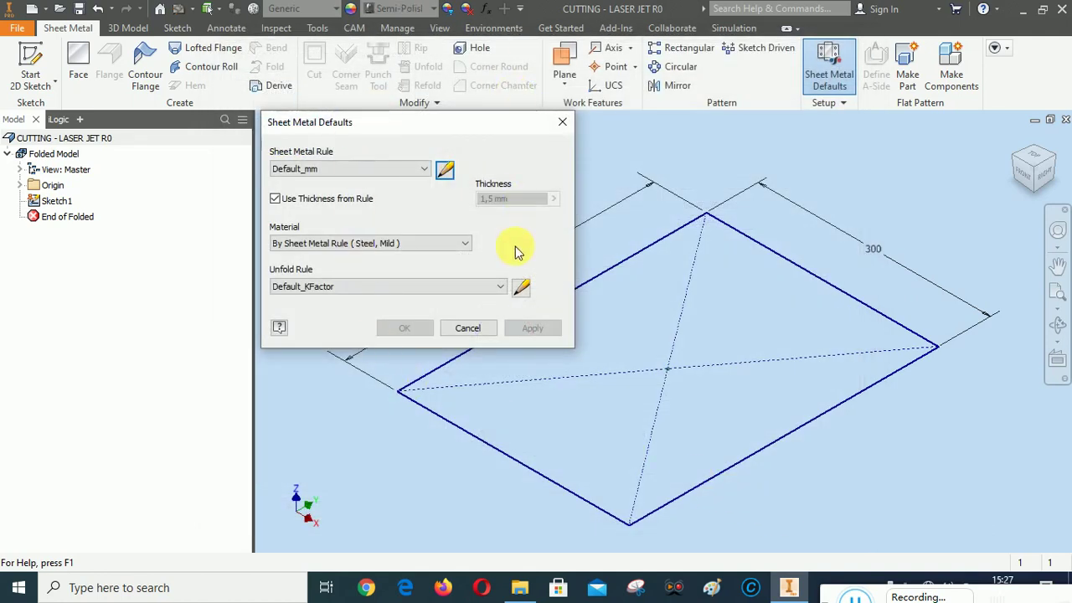
pyautogui.click(471, 328)
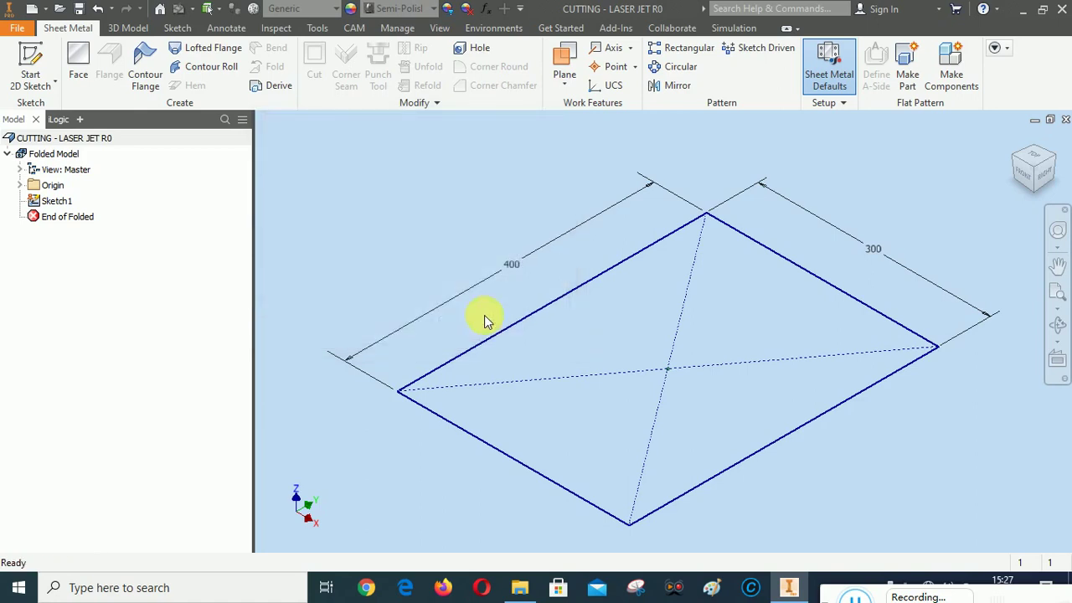
# Step: Save the part, then build Face1 from the 300 × 400 rectangle profile
pyautogui.click(79, 10)
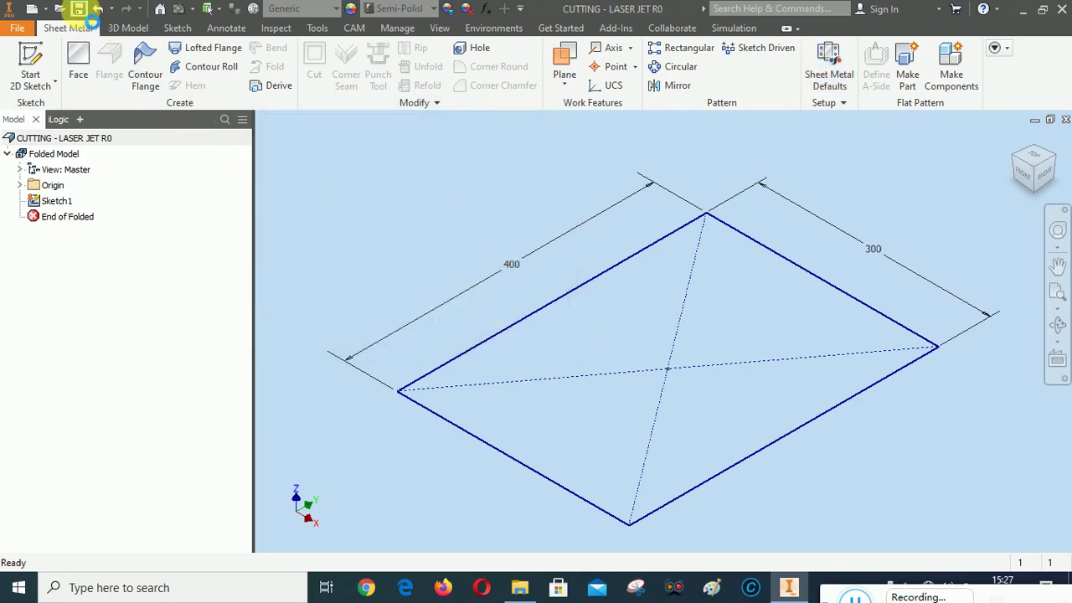
pyautogui.click(78, 60)
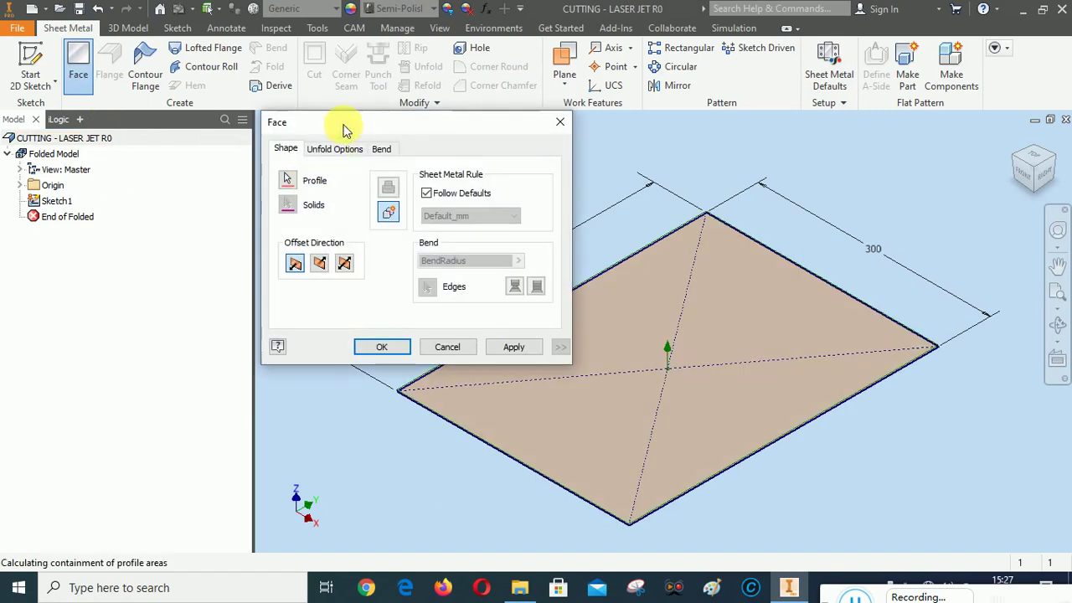
pyautogui.moveTo(356, 126); pyautogui.dragTo(221, 120)
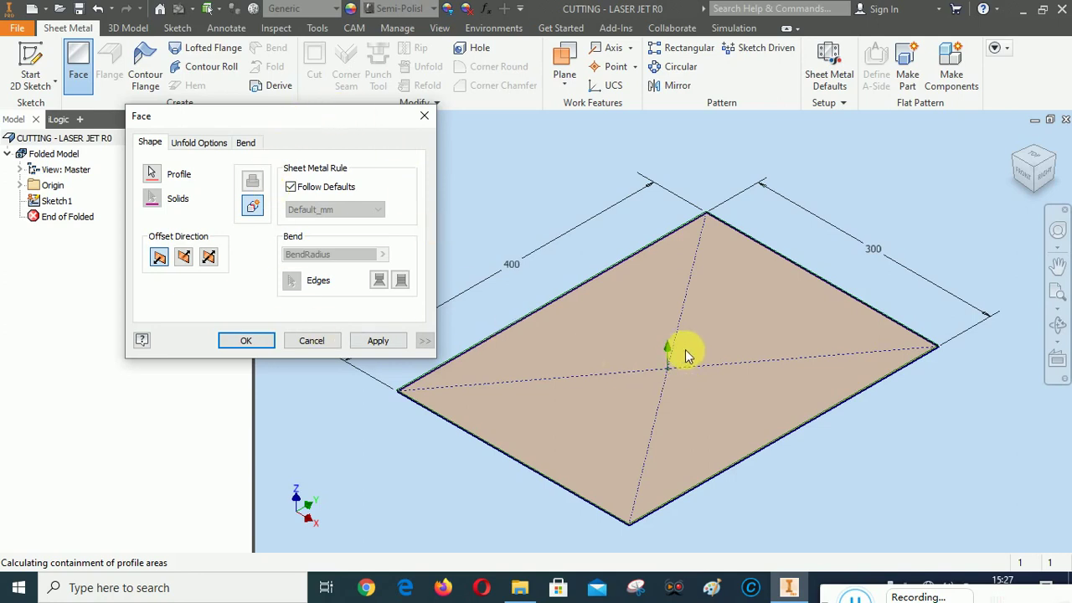
pyautogui.click(374, 340)
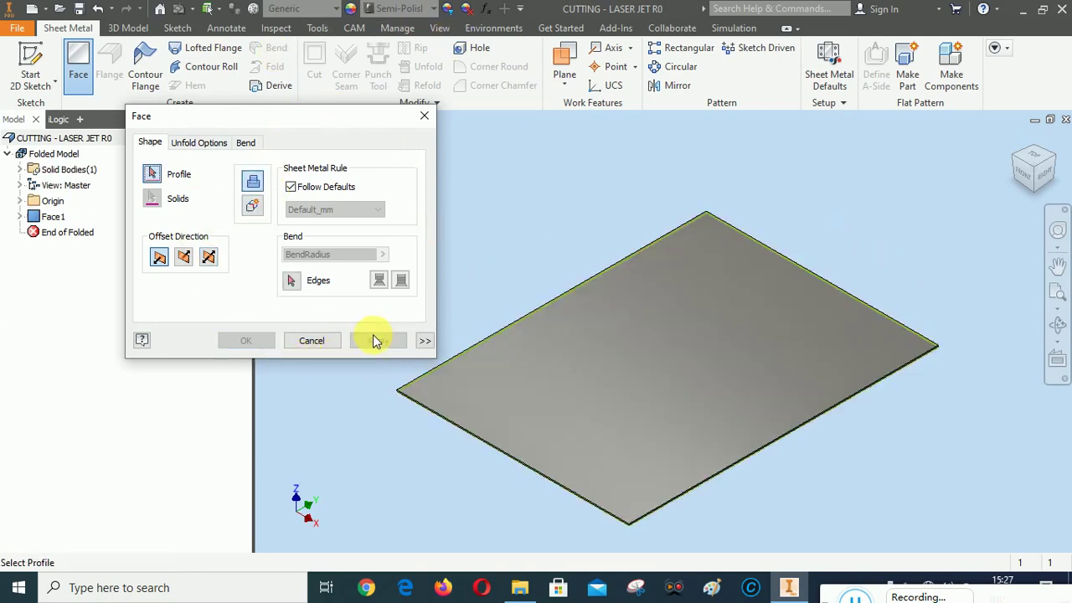
pyautogui.click(315, 341)
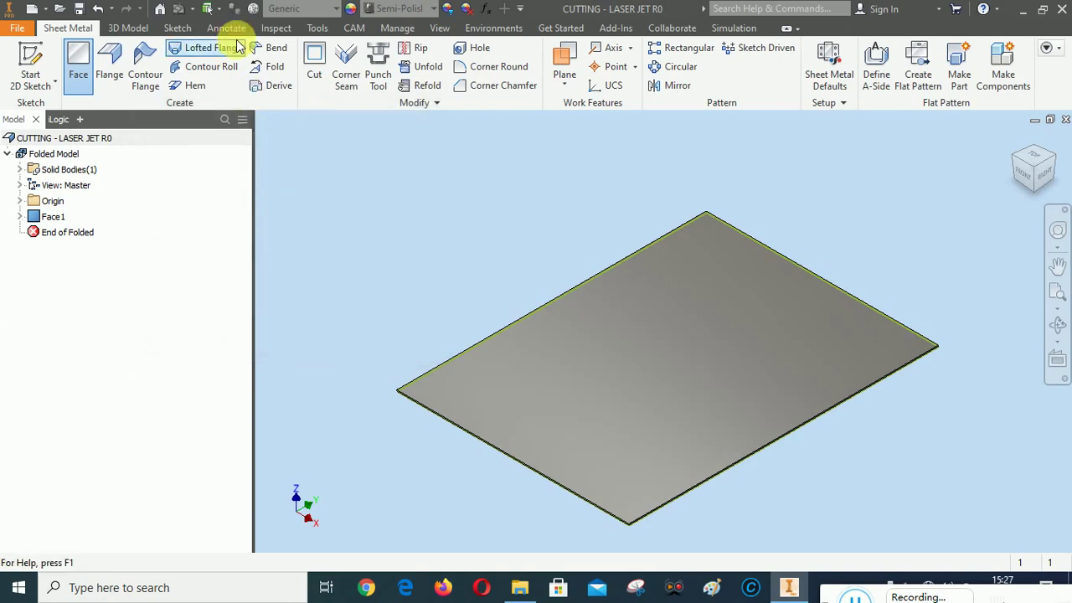
pyautogui.click(285, 31)
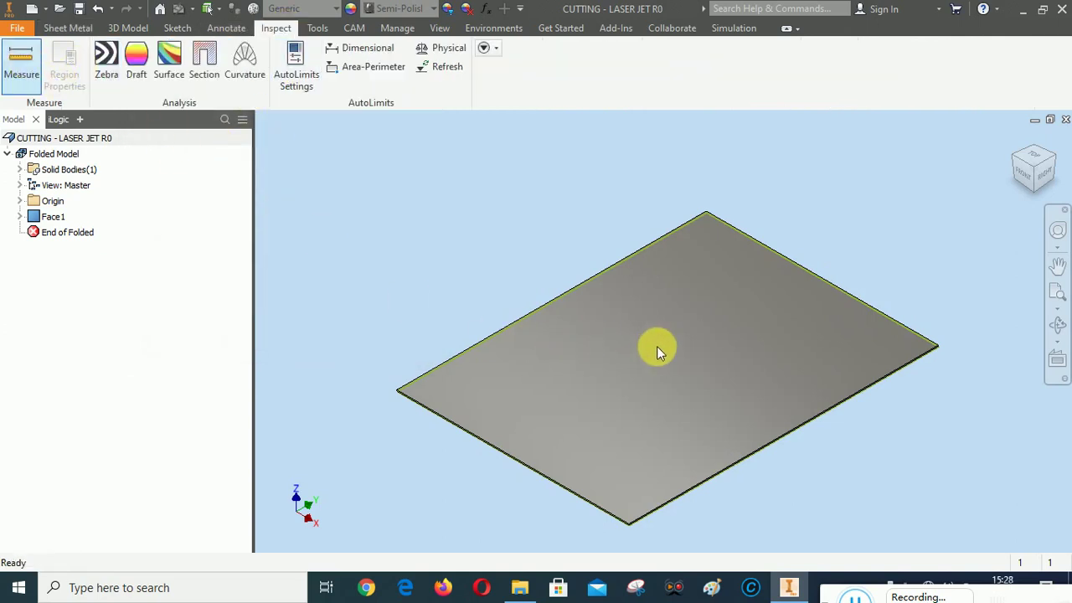
pyautogui.click(684, 309)
pyautogui.click(681, 325)
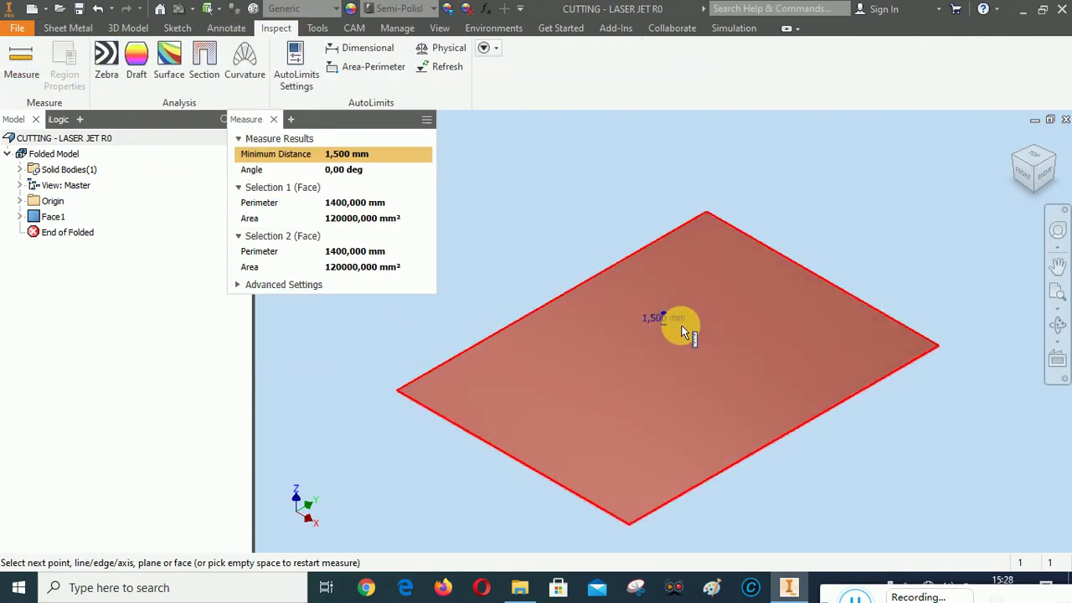
pyautogui.click(275, 120)
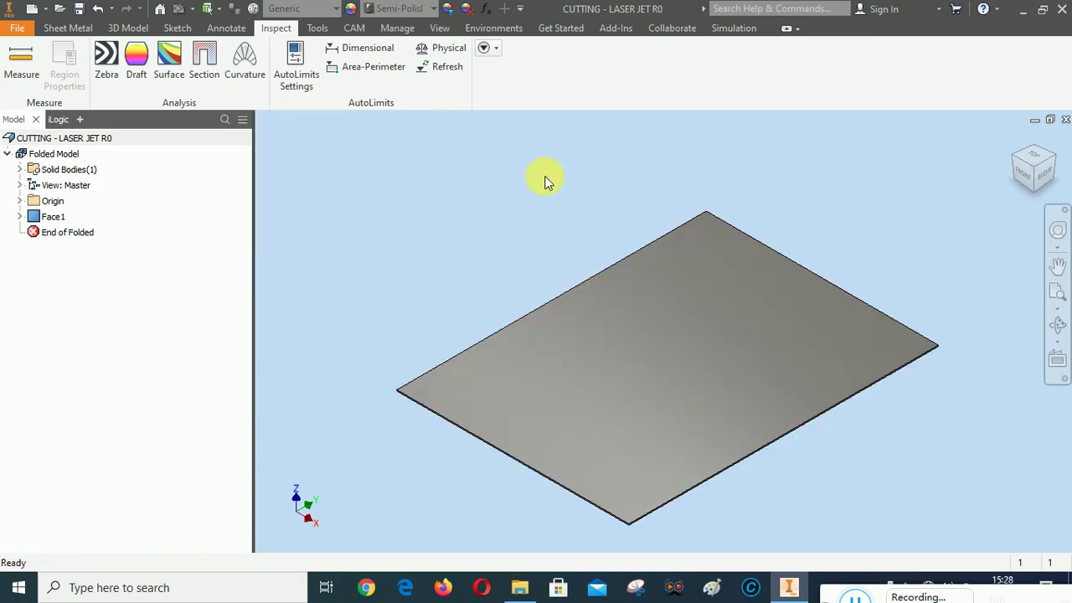
pyautogui.click(68, 29)
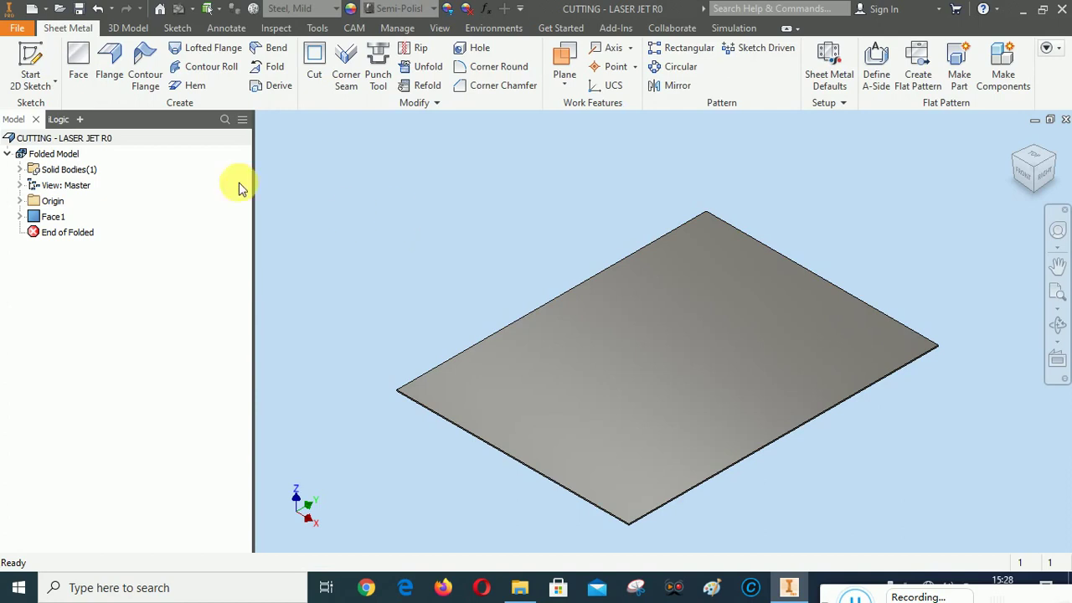
# Step: Add 100 mm flange walls along the four plate edges
pyautogui.click(109, 63)
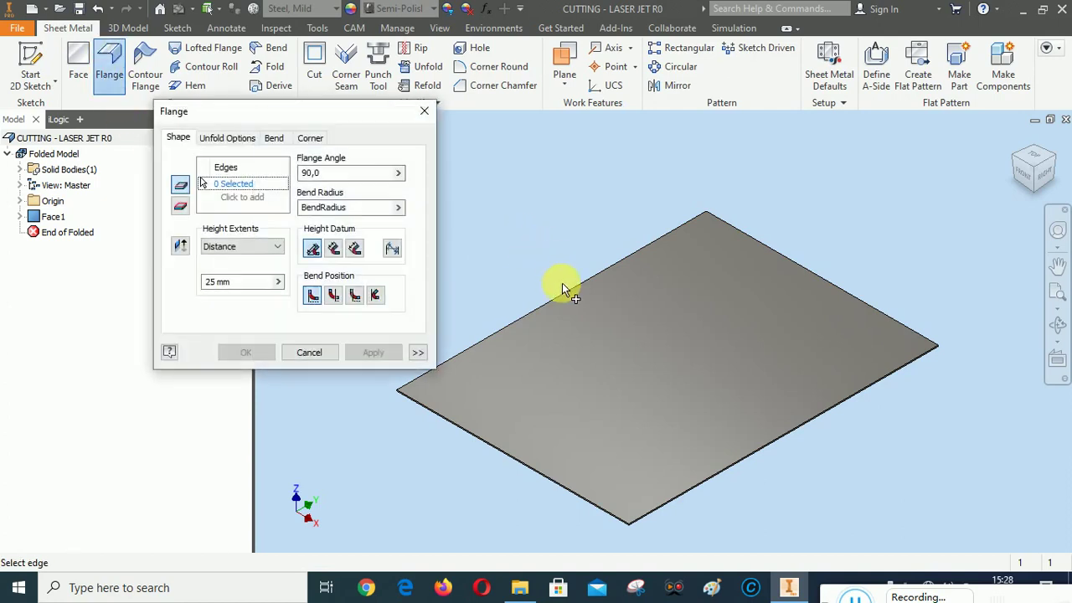
pyautogui.click(813, 273)
pyautogui.click(822, 409)
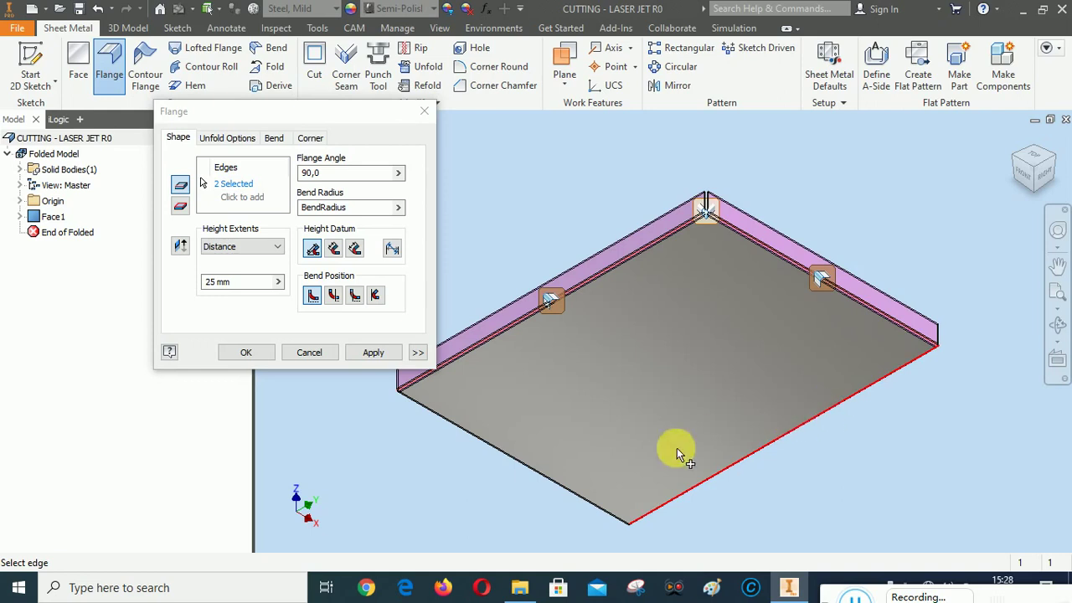
pyautogui.click(557, 479)
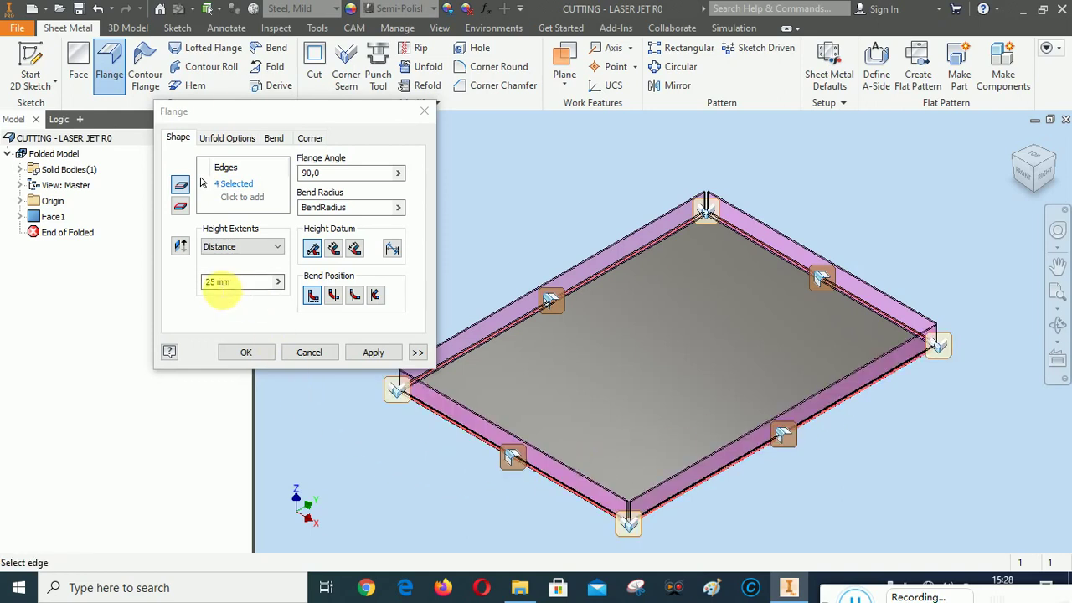
pyautogui.click(211, 282)
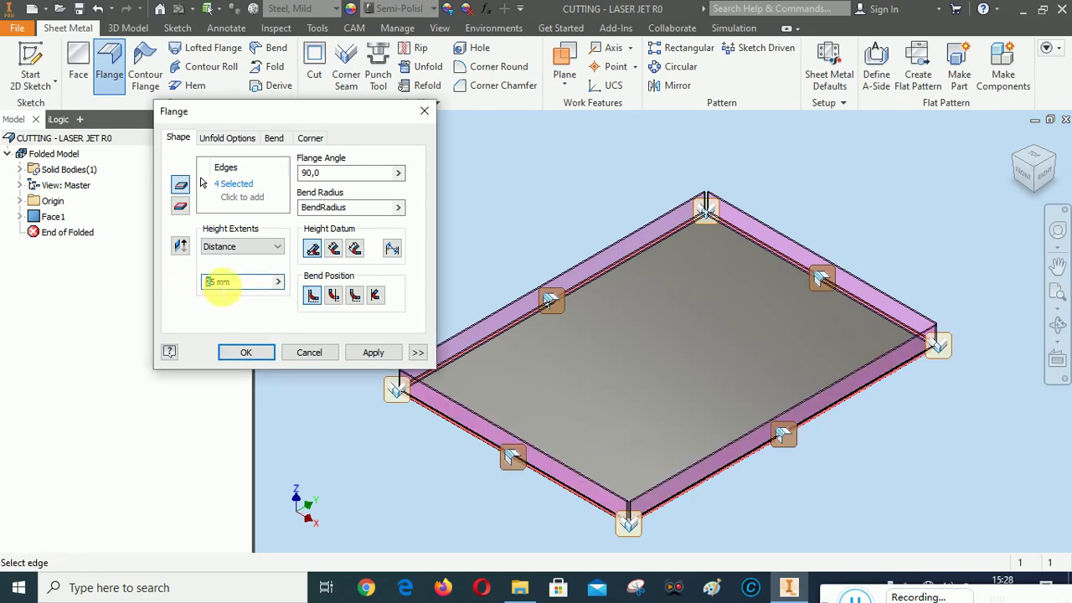
pyautogui.moveTo(220, 285); pyautogui.dragTo(195, 295)
pyautogui.write('100')
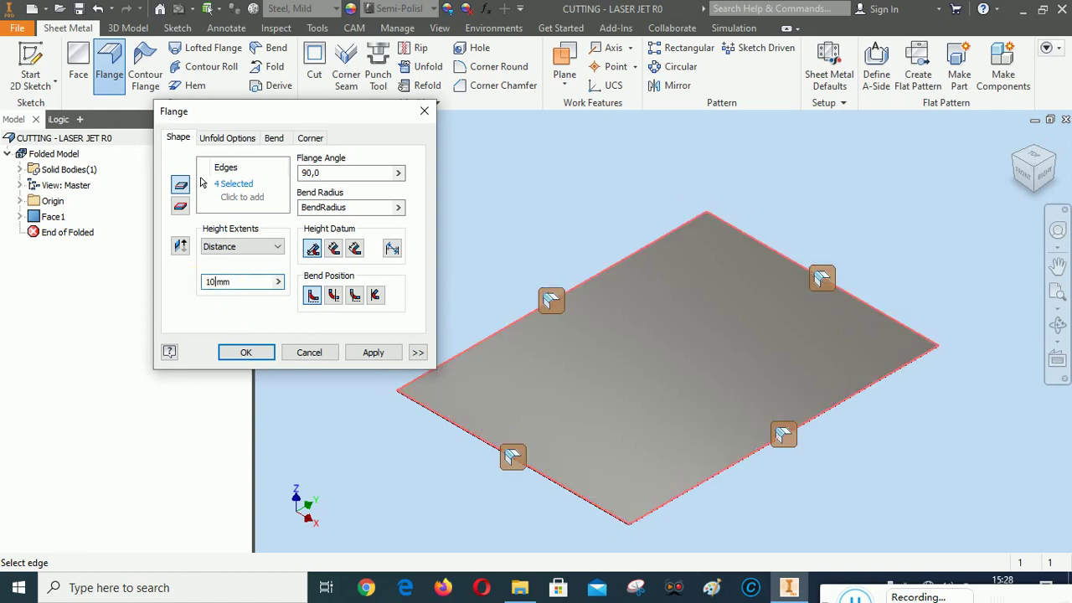
pyautogui.click(371, 355)
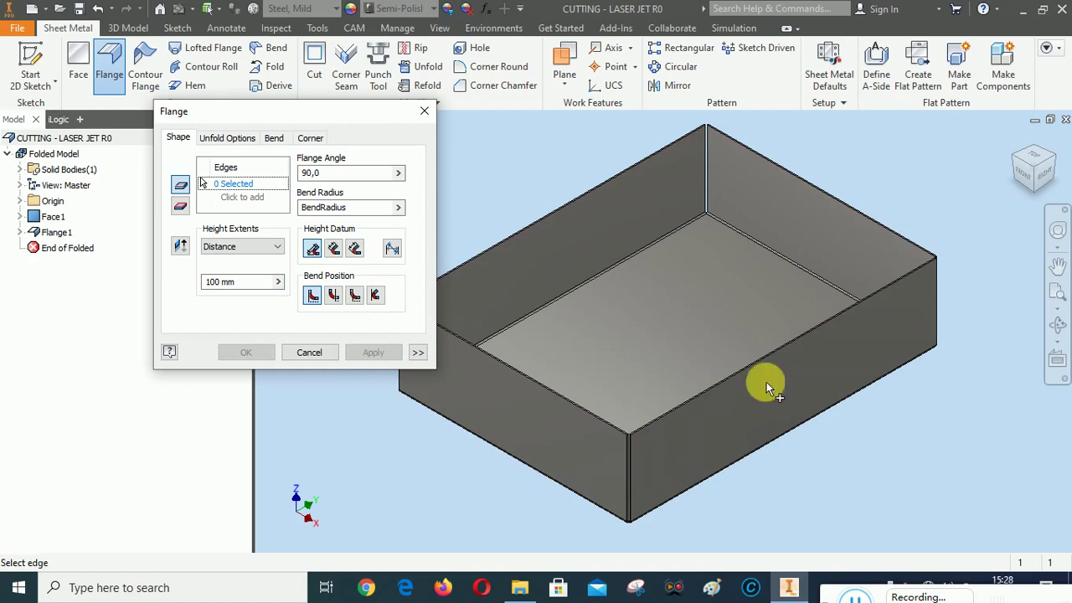
# Step: Start a new flange on two top rim edges with height 20 mm
pyautogui.scroll(5, 596, 346)
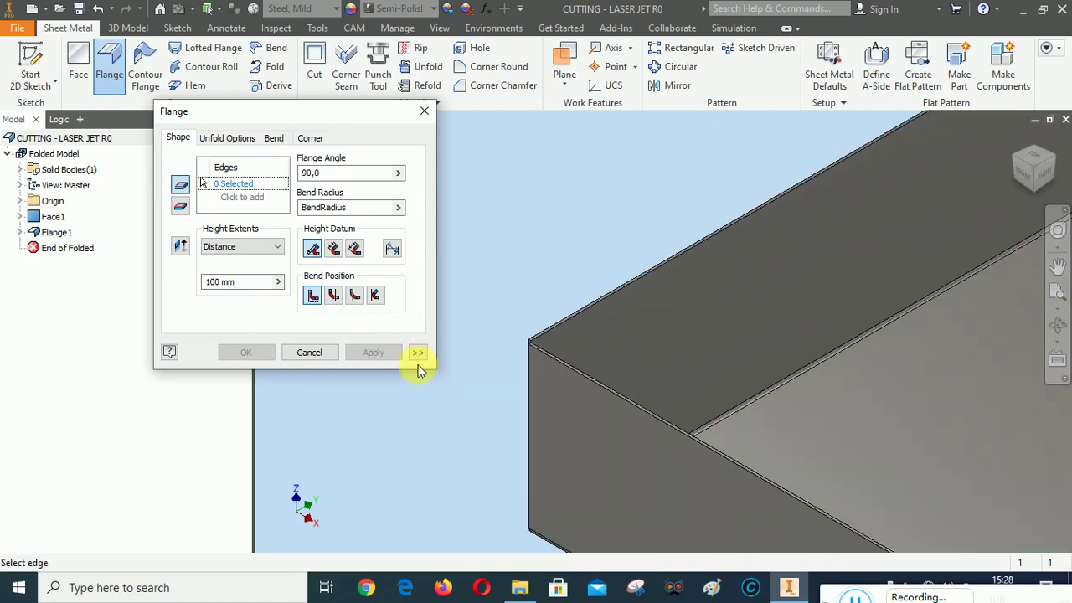
pyautogui.scroll(3, 577, 322)
pyautogui.click(581, 331)
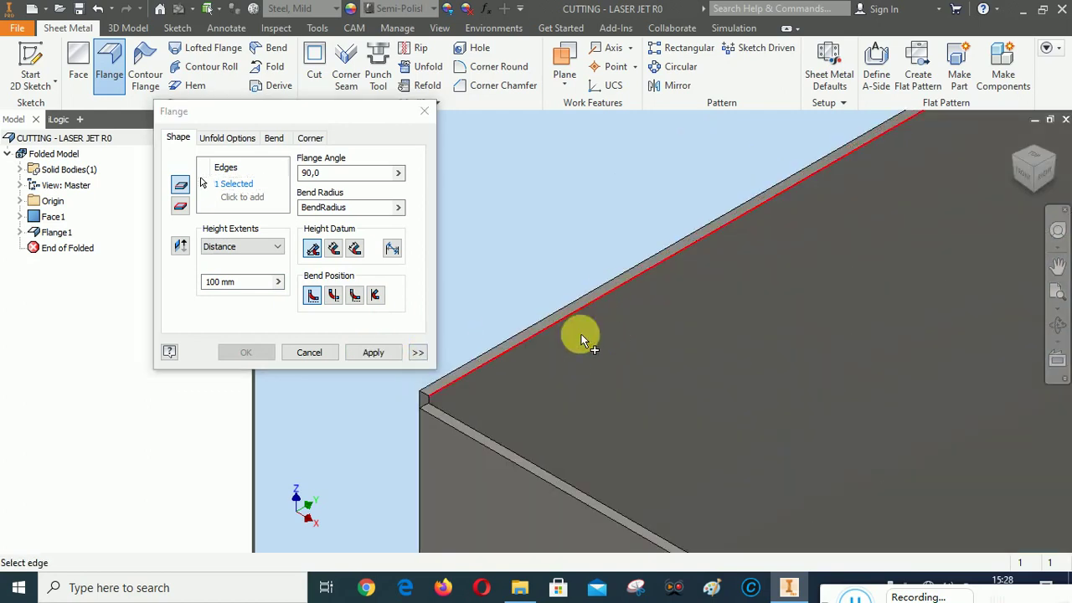
pyautogui.click(514, 455)
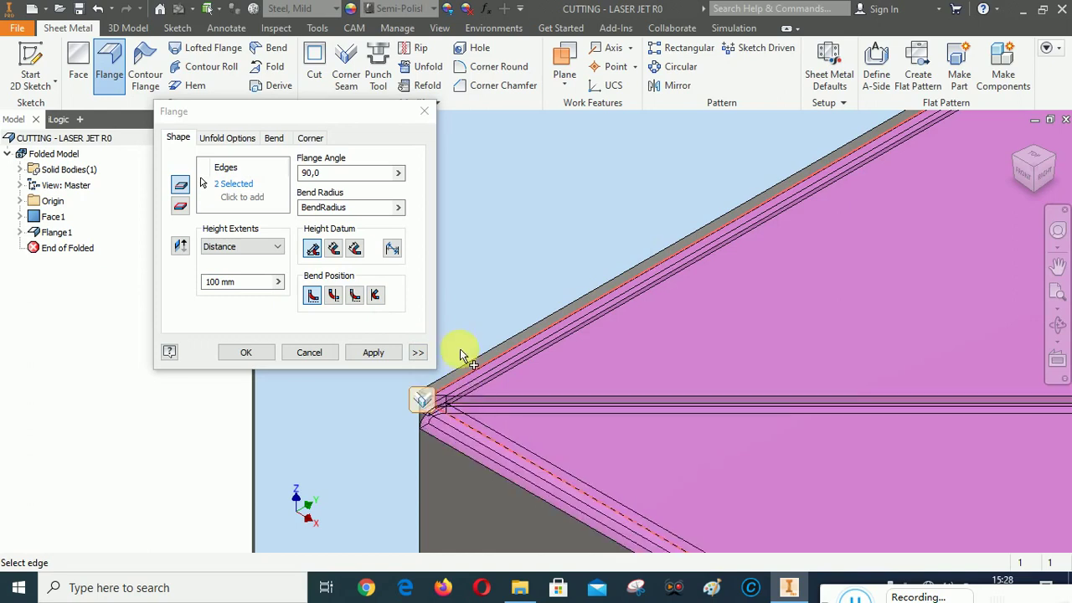
pyautogui.scroll(-4, 460, 348)
pyautogui.doubleClick(220, 282)
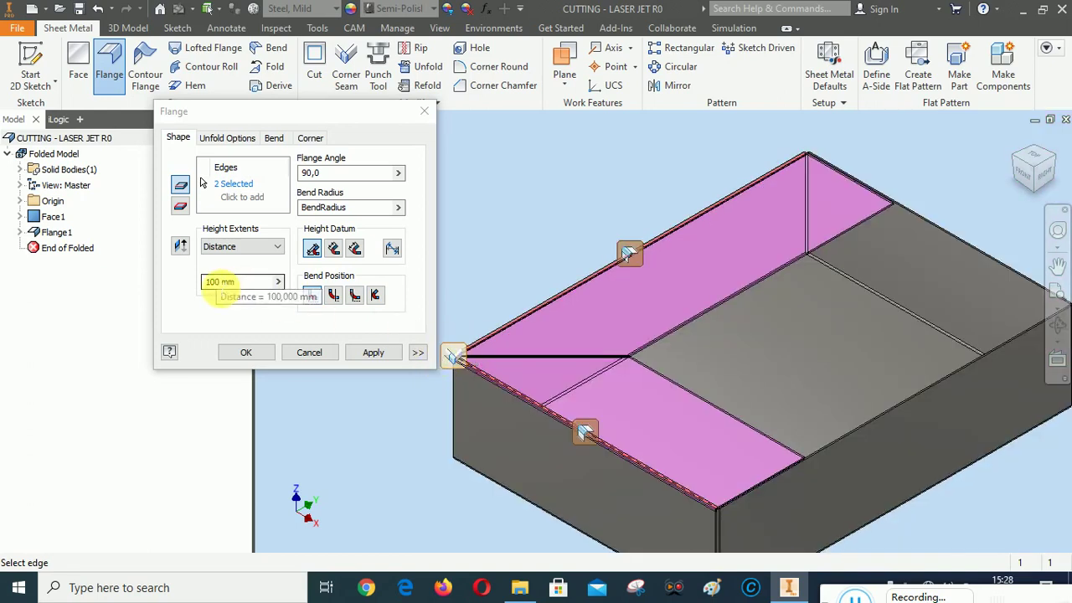
pyautogui.write('2')
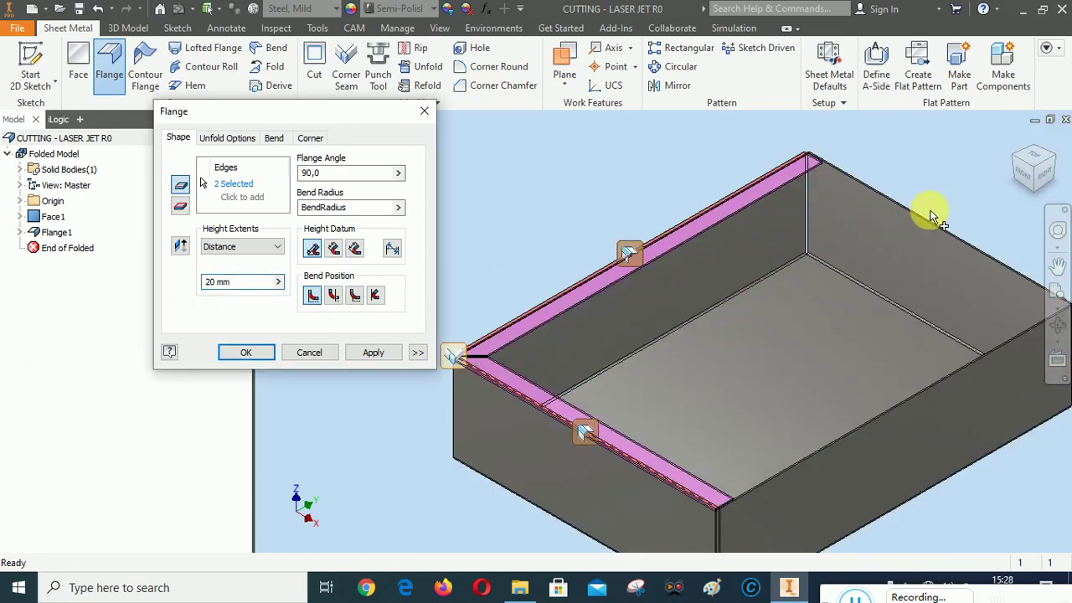
pyautogui.scroll(3, 947, 232)
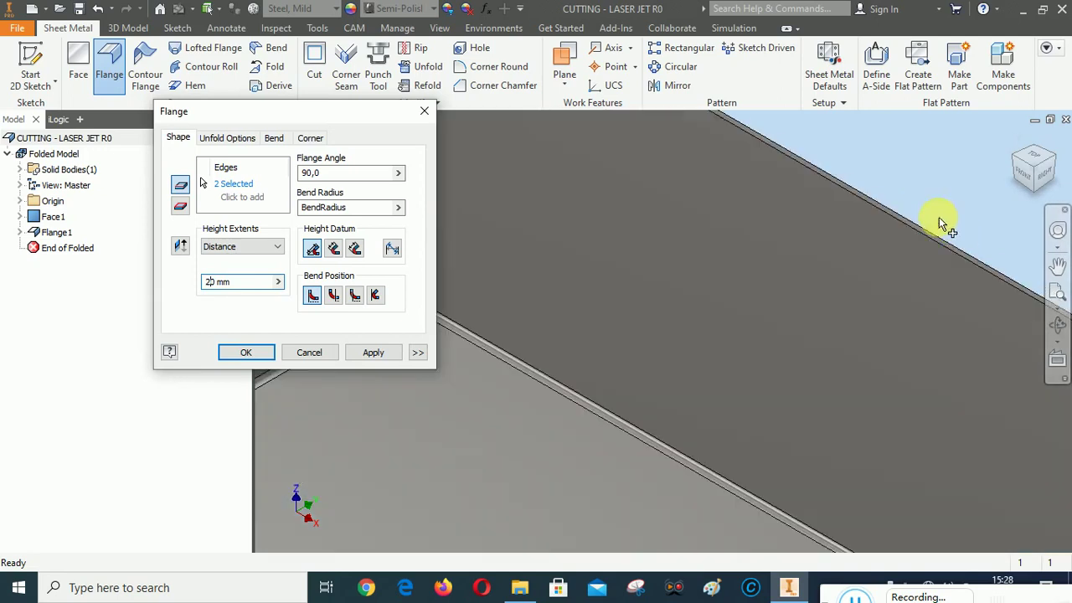
pyautogui.write('0')
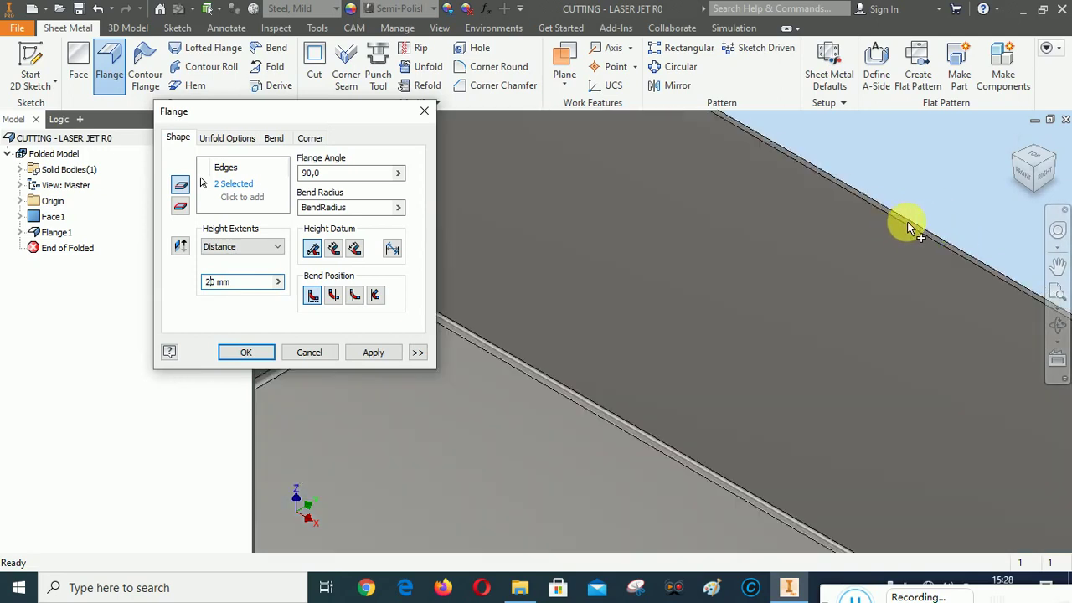
pyautogui.click(211, 183)
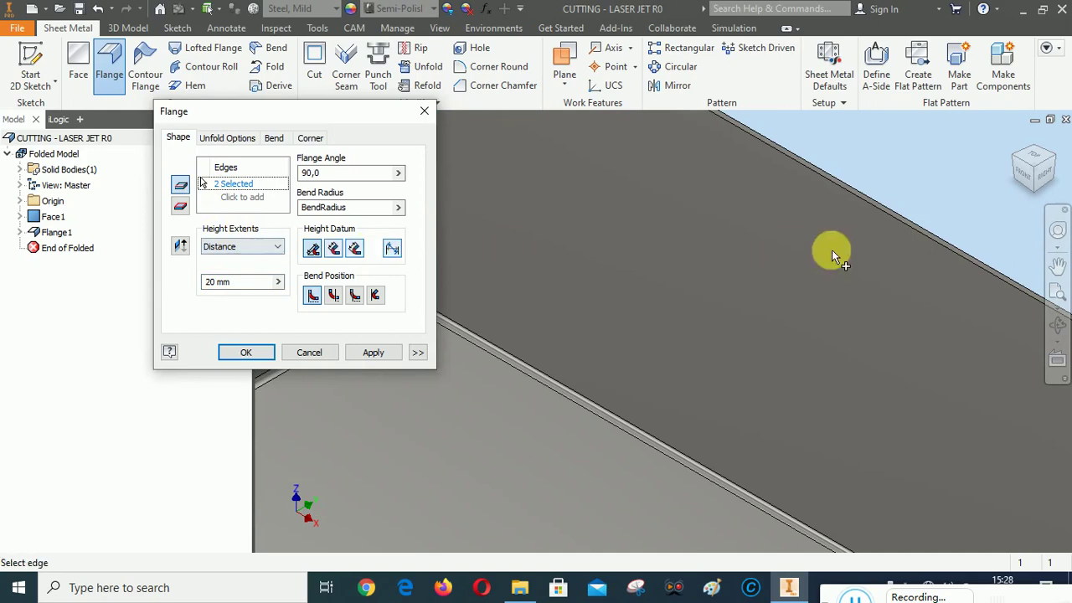
# Step: Add the remaining two top rim edges and apply the 20 mm, 90° flange
pyautogui.click(912, 226)
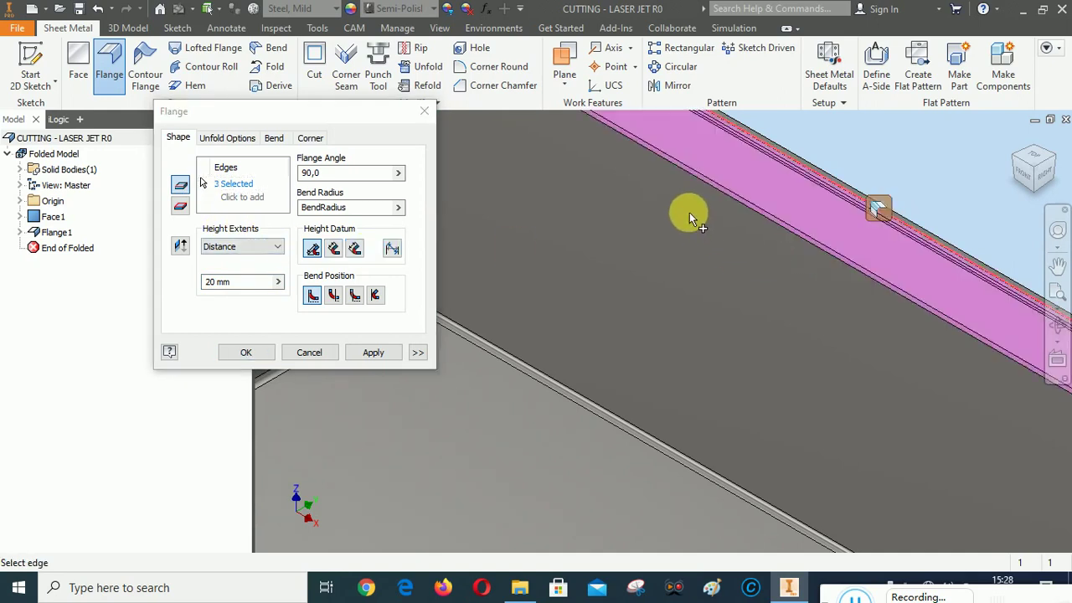
pyautogui.scroll(-5, 720, 245)
pyautogui.scroll(5, 770, 258)
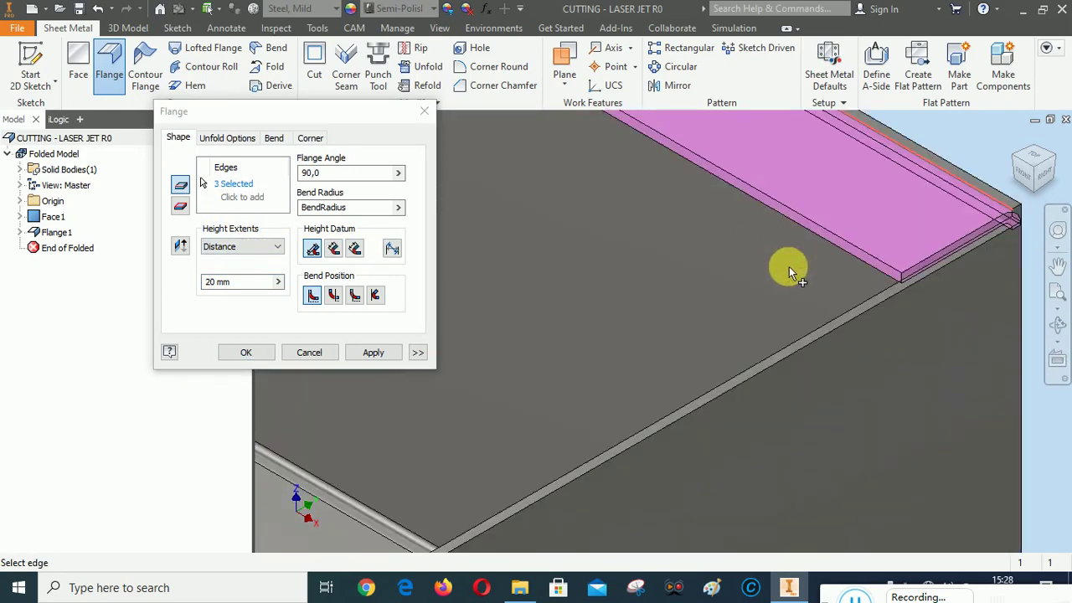
pyautogui.click(803, 329)
pyautogui.scroll(-2, 883, 251)
pyautogui.scroll(-3, 772, 327)
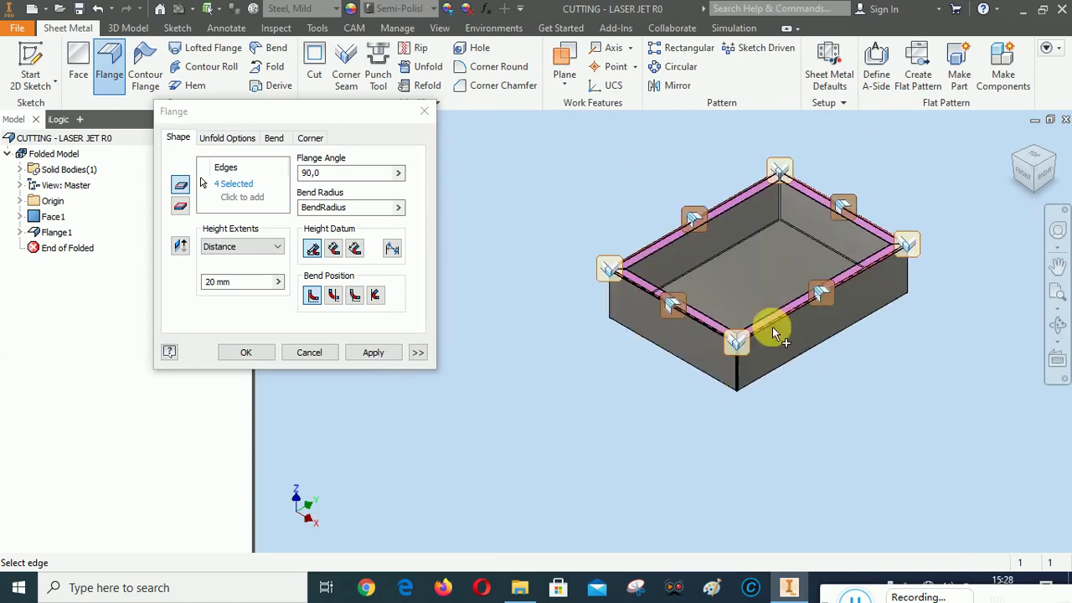
pyautogui.scroll(5, 733, 335)
pyautogui.scroll(-3, 749, 325)
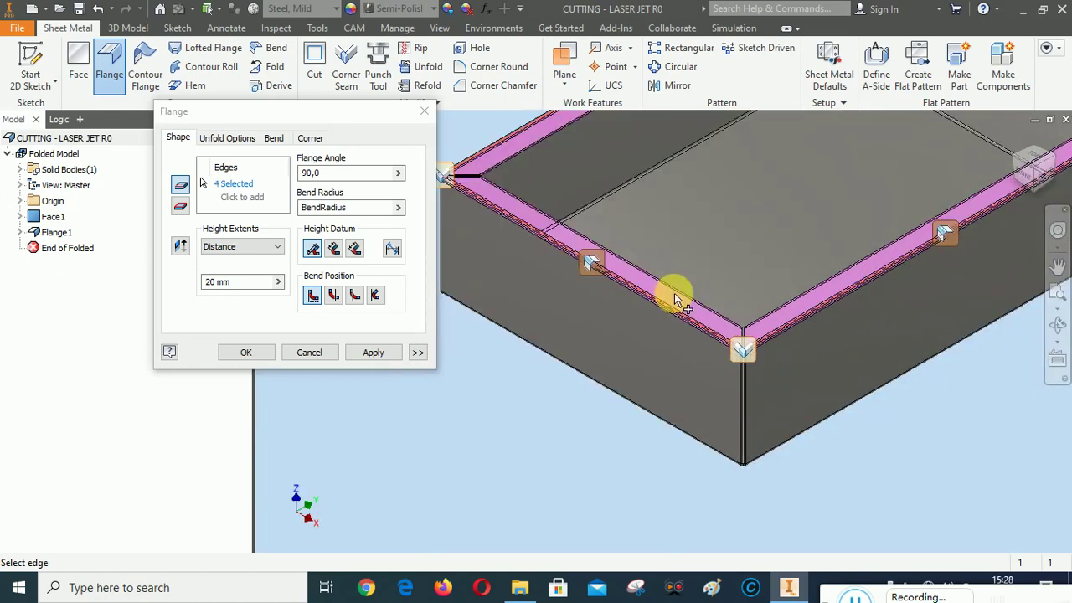
pyautogui.scroll(-2, 510, 244)
pyautogui.scroll(-1, 569, 177)
pyautogui.scroll(5, 588, 145)
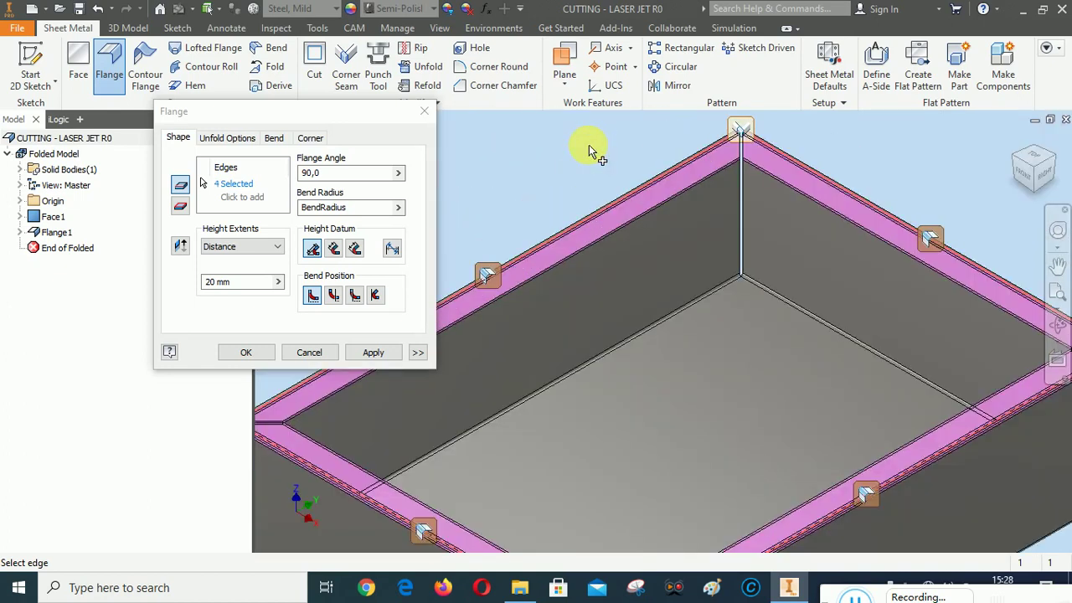
pyautogui.scroll(-5, 589, 144)
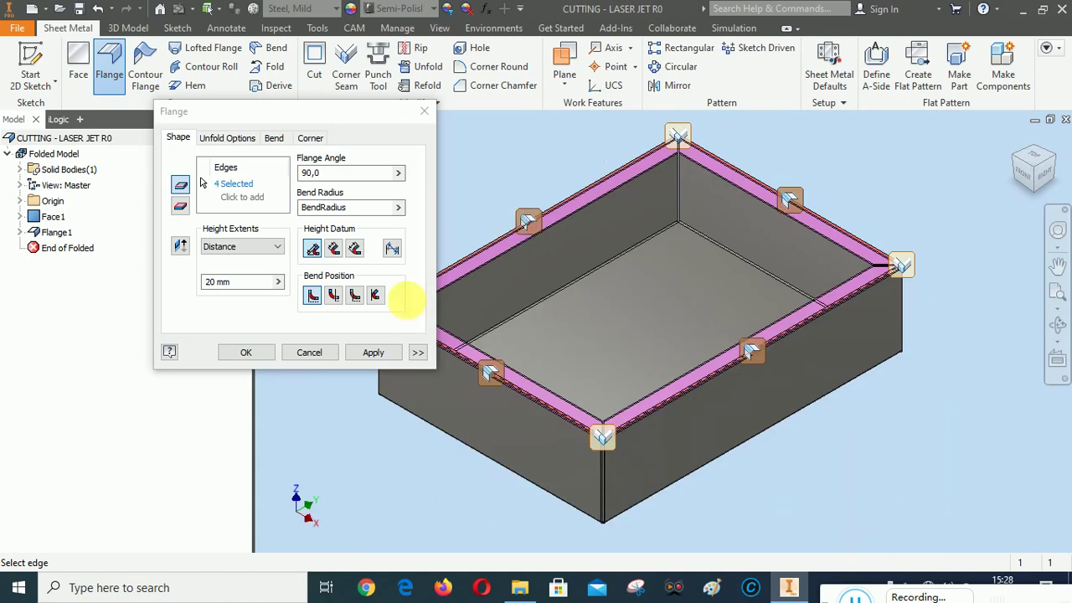
pyautogui.click(375, 353)
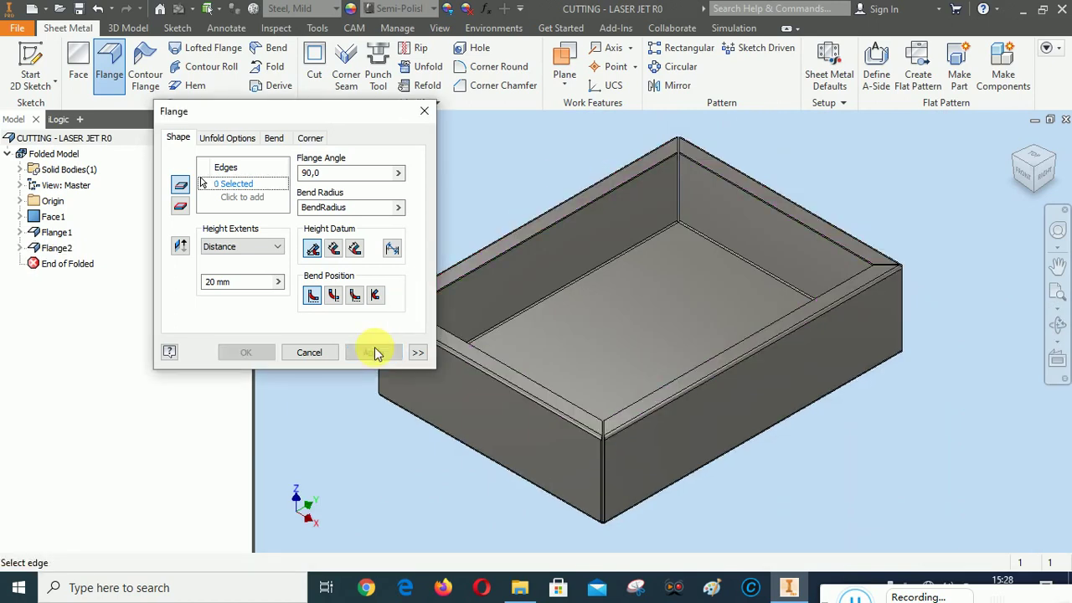
# Step: Cancel the Flange dialog, return to the home view and save the part
pyautogui.click(302, 353)
pyautogui.rightClick(449, 181)
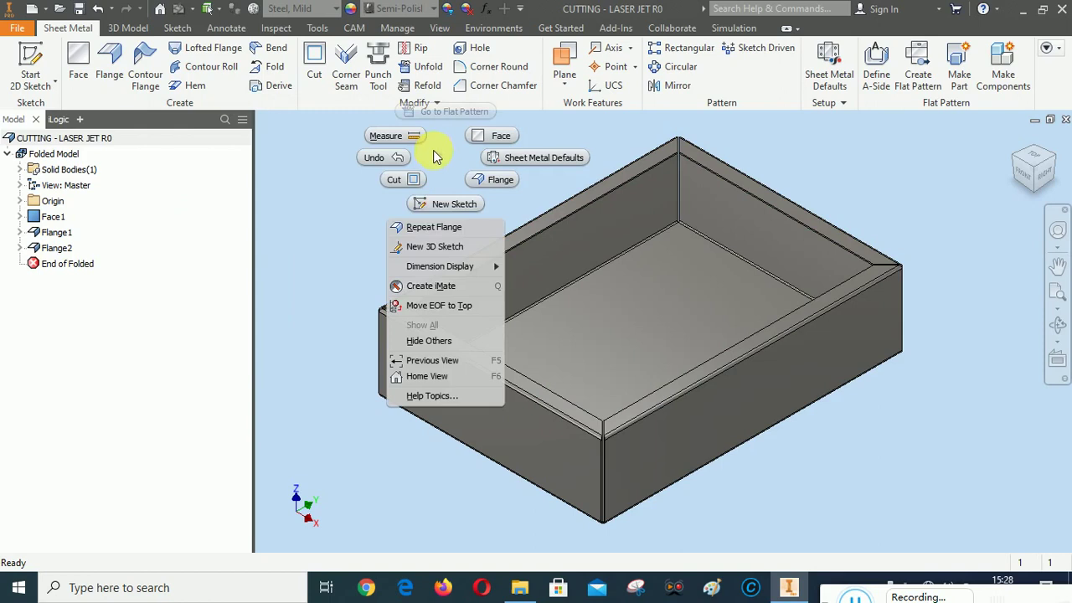
pyautogui.click(421, 376)
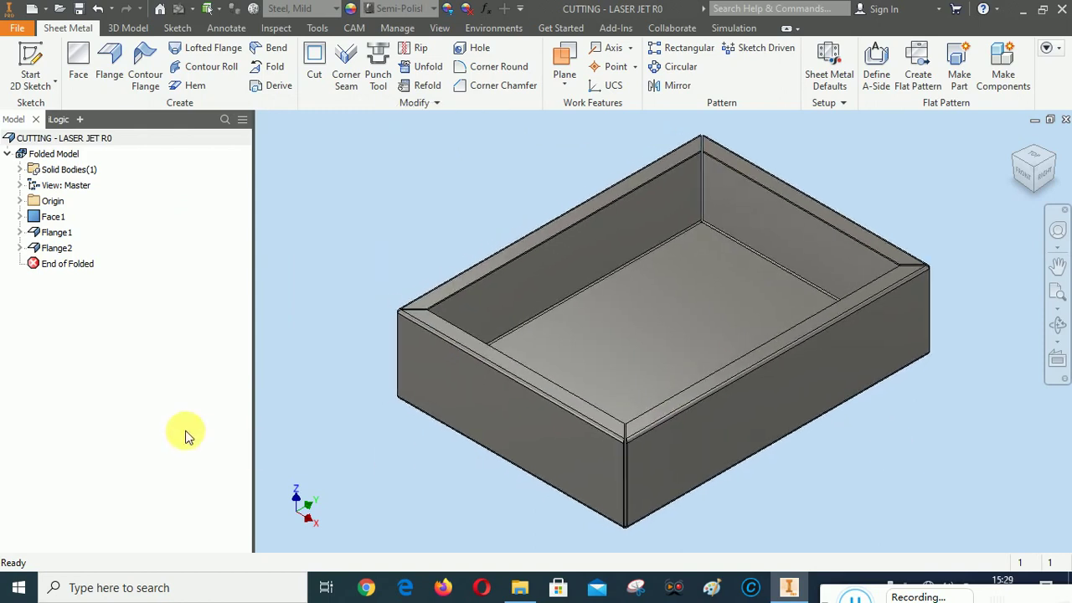
pyautogui.click(64, 137)
pyautogui.click(80, 10)
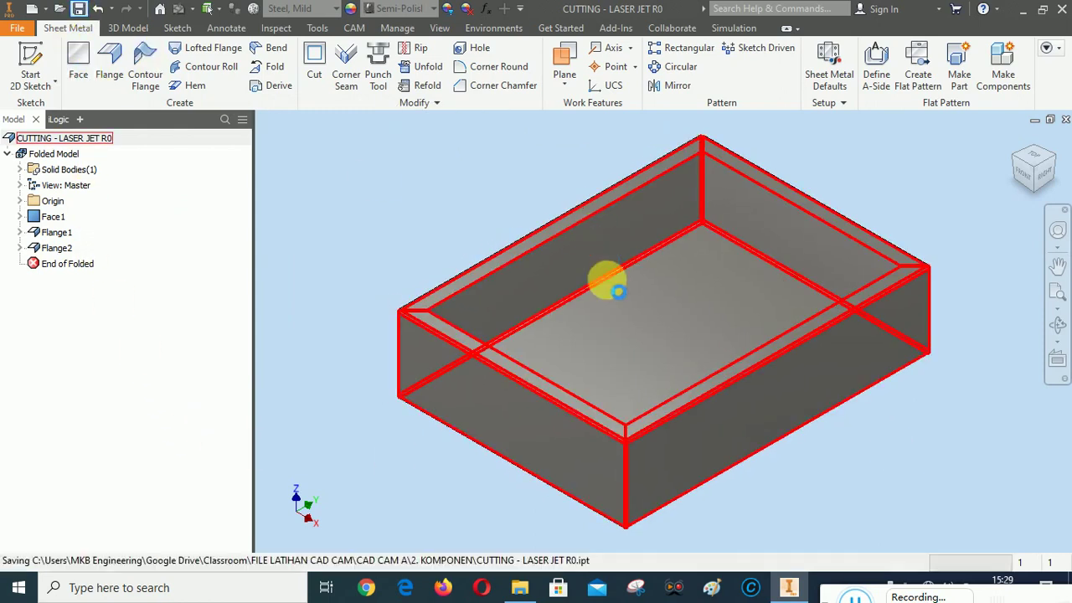
# Step: Create a new sketch on the tray's long outer side face
pyautogui.click(703, 293)
pyautogui.click(852, 457)
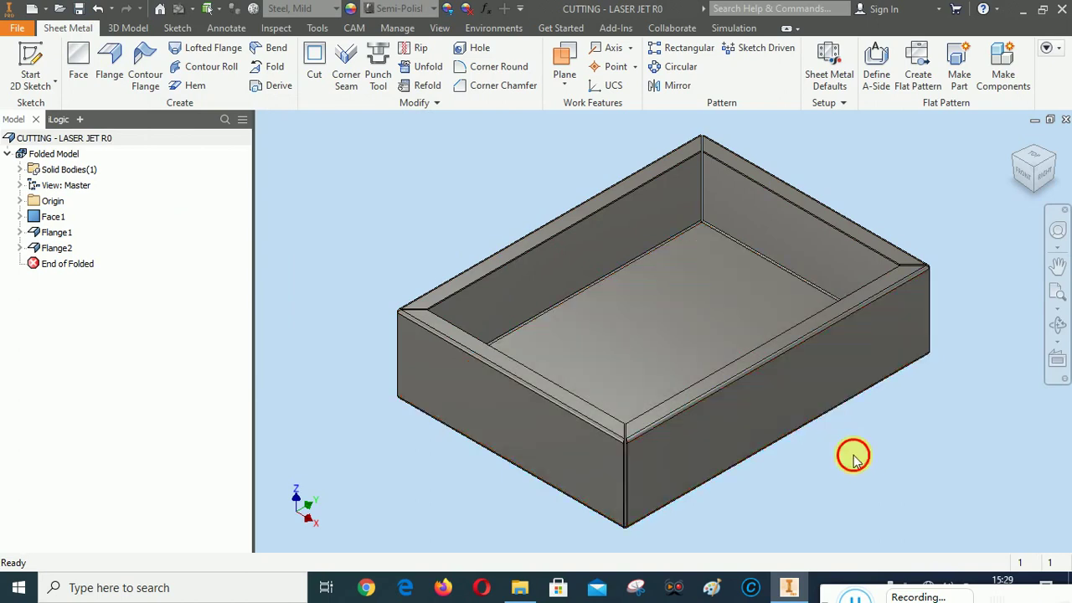
pyautogui.click(755, 405)
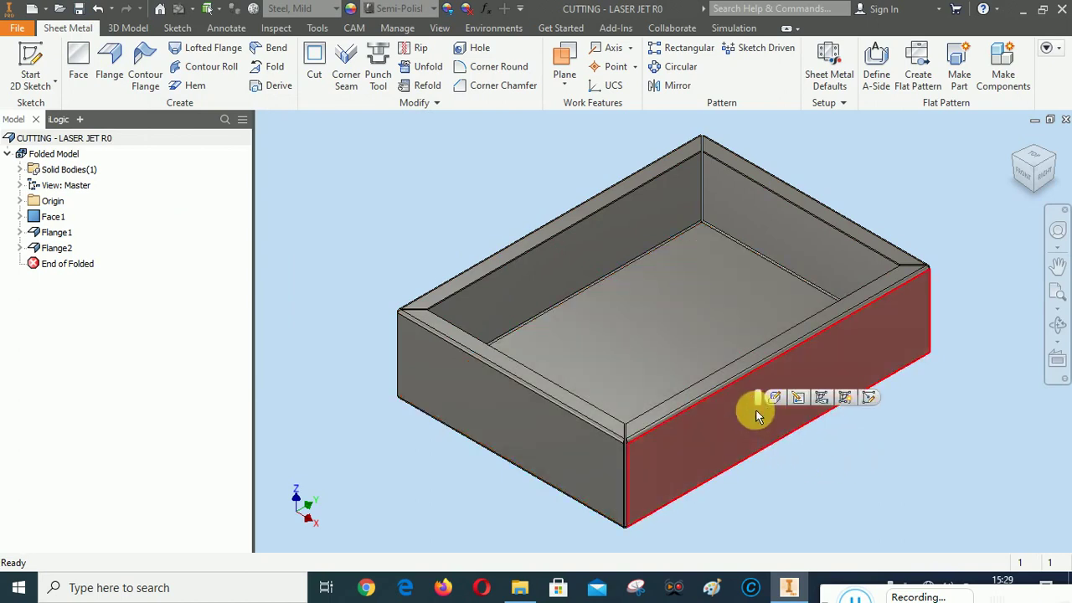
pyautogui.click(869, 400)
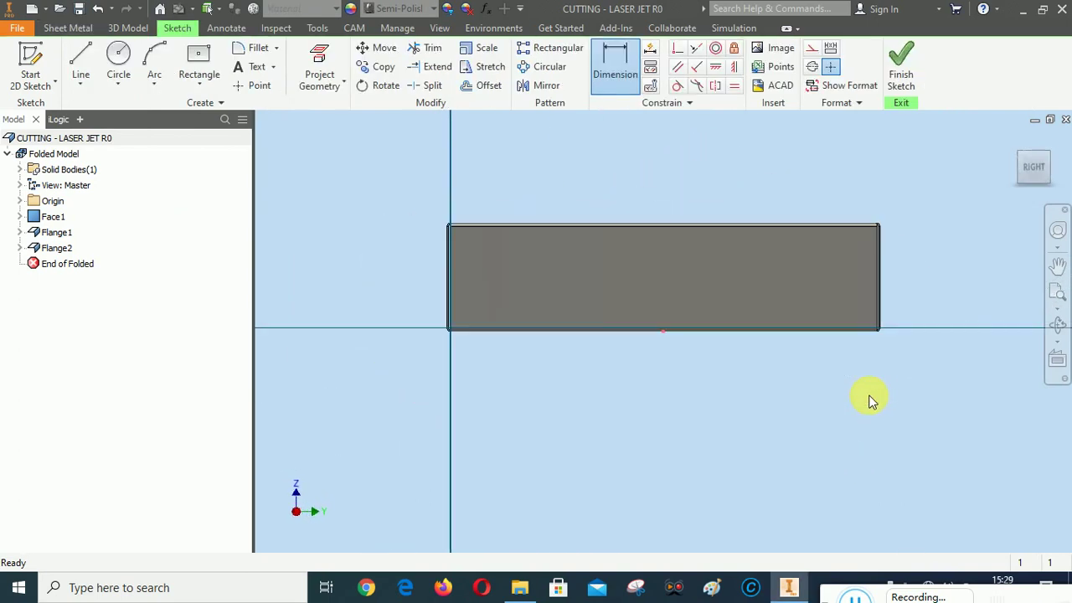
pyautogui.scroll(-3, 496, 269)
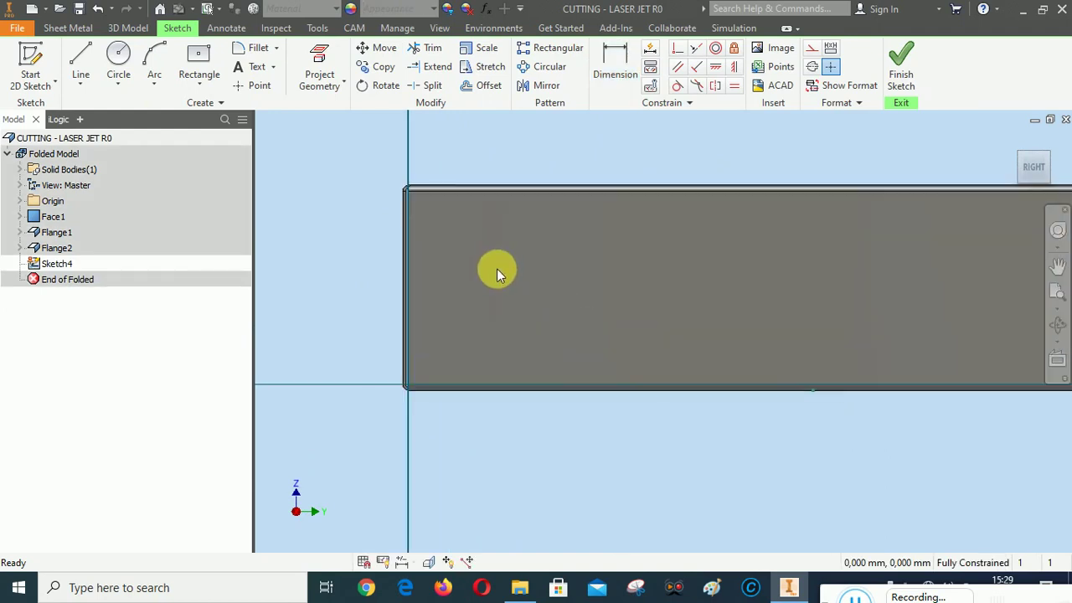
# Step: Draw a two-point rectangle on the side wall
pyautogui.click(201, 93)
pyautogui.click(203, 111)
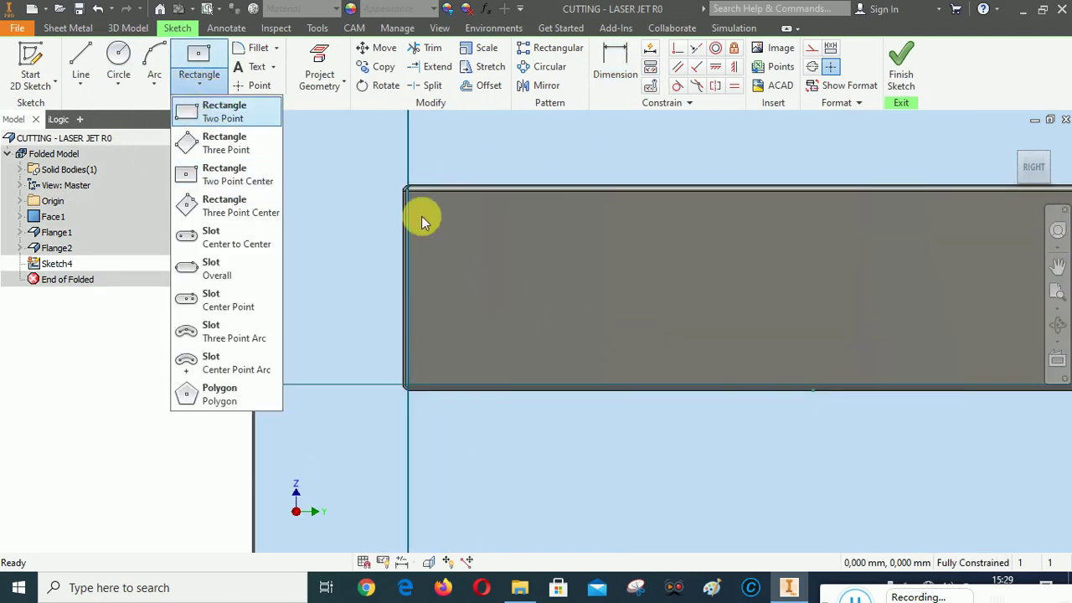
pyautogui.click(457, 346)
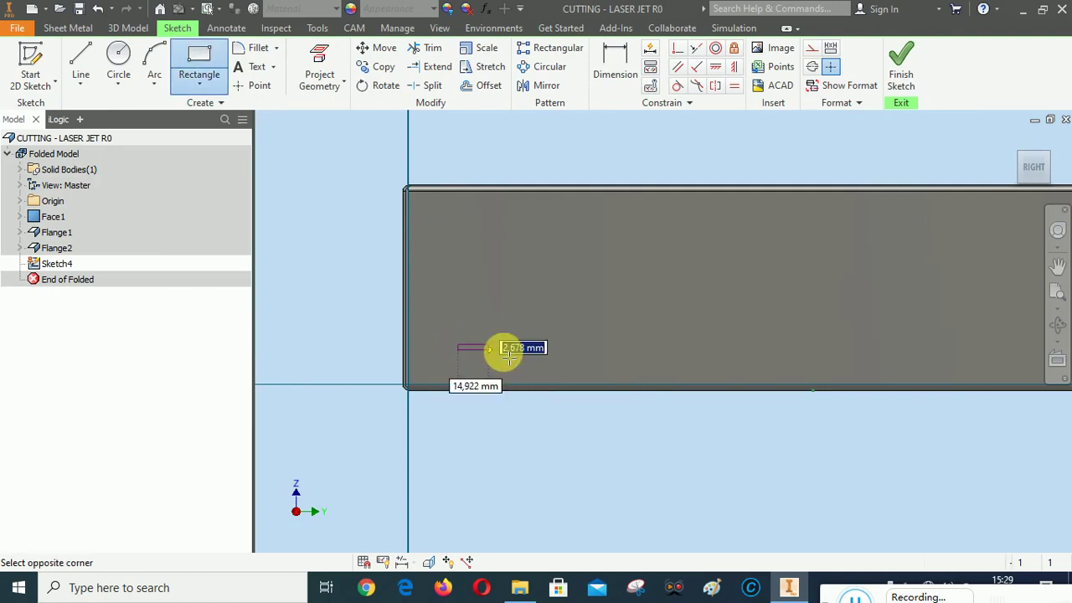
pyautogui.click(568, 358)
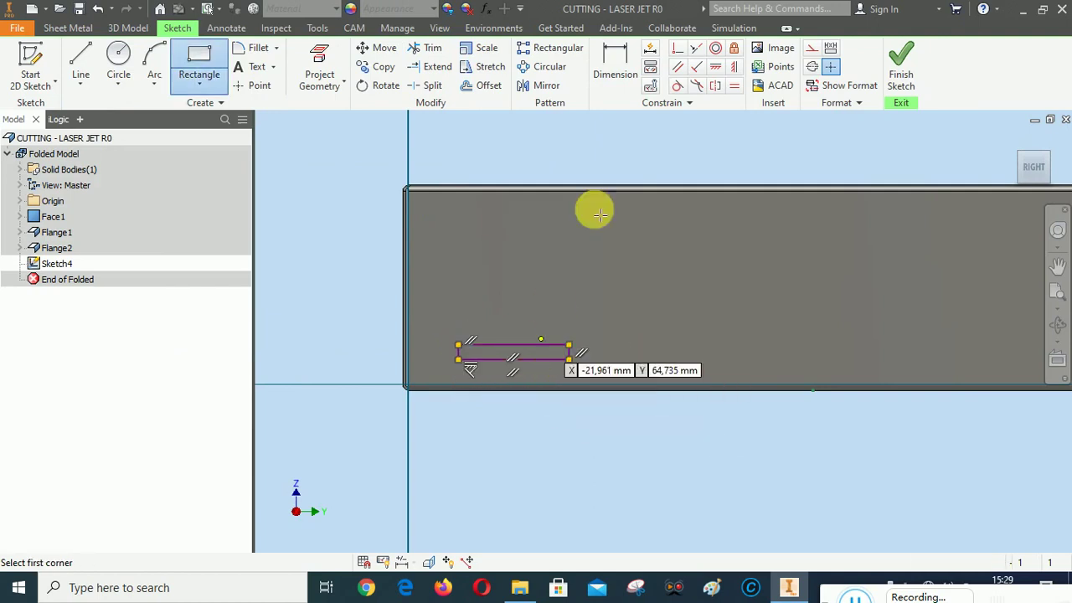
# Step: Dimension the rectangle 8 mm high and 50 mm long
pyautogui.click(615, 67)
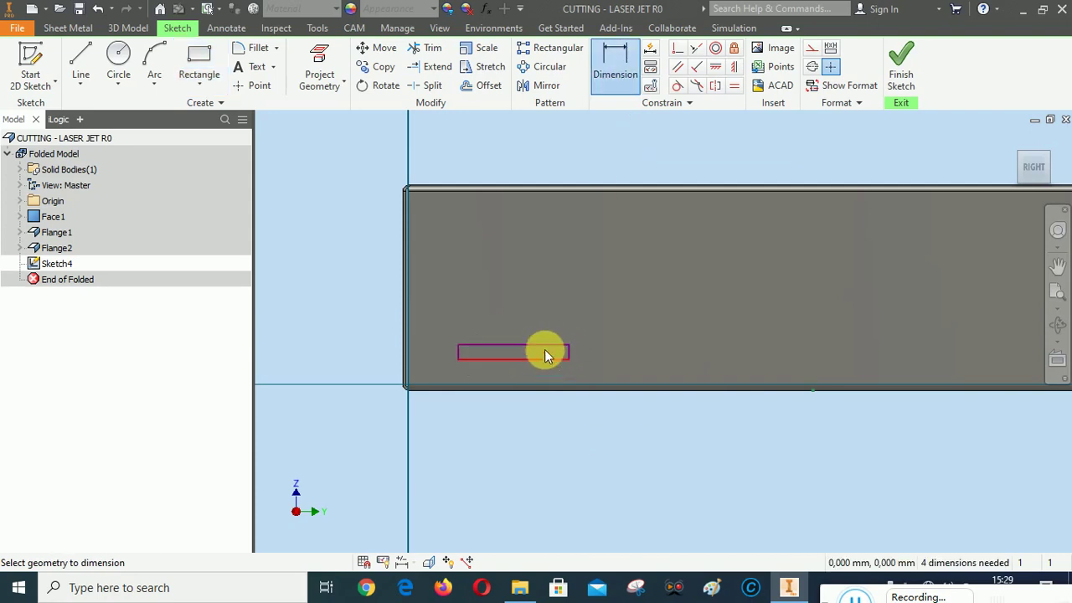
pyautogui.click(544, 346)
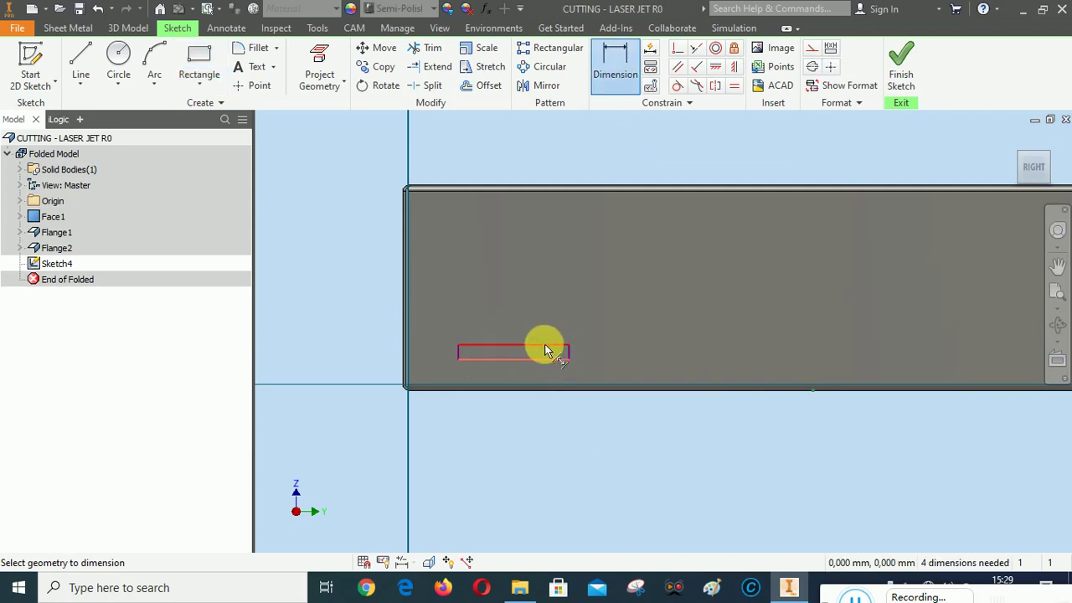
pyautogui.click(600, 354)
pyautogui.write('8')
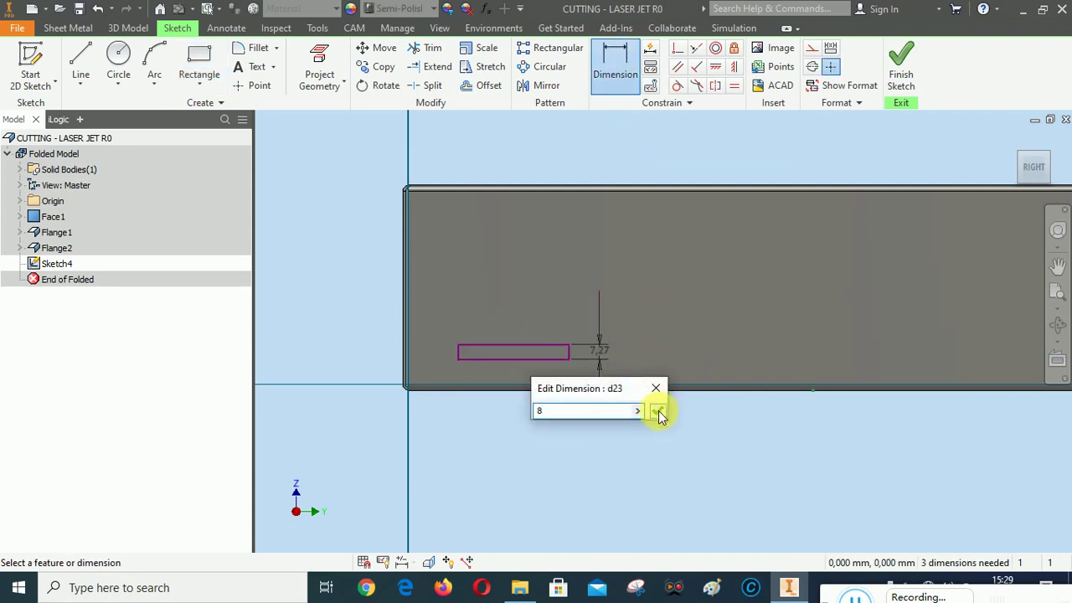
pyautogui.click(657, 410)
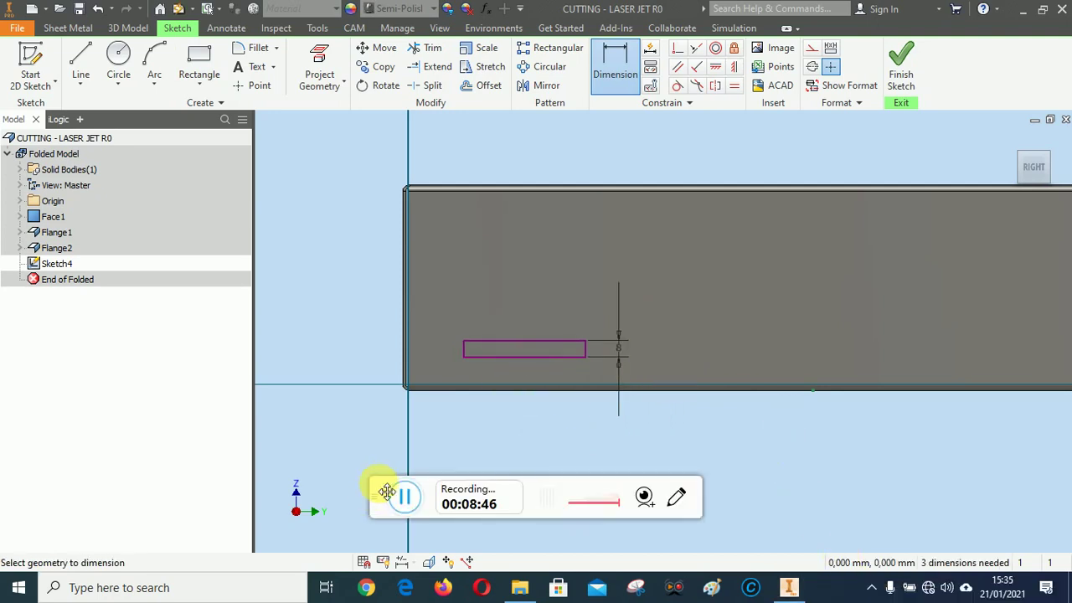
pyautogui.moveTo(386, 490); pyautogui.dragTo(840, 597)
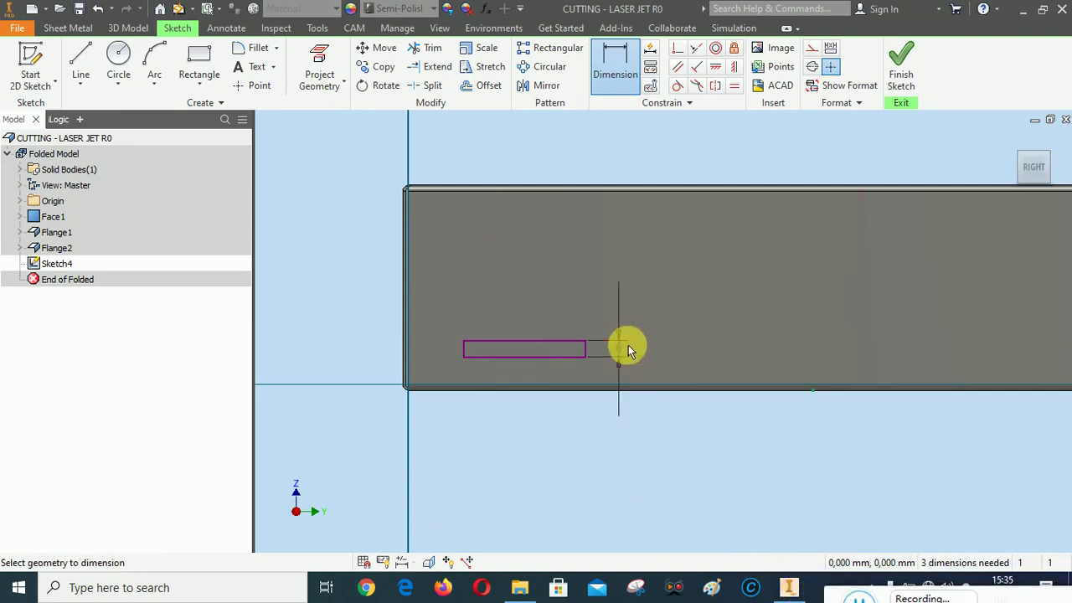
pyautogui.click(520, 344)
pyautogui.click(525, 319)
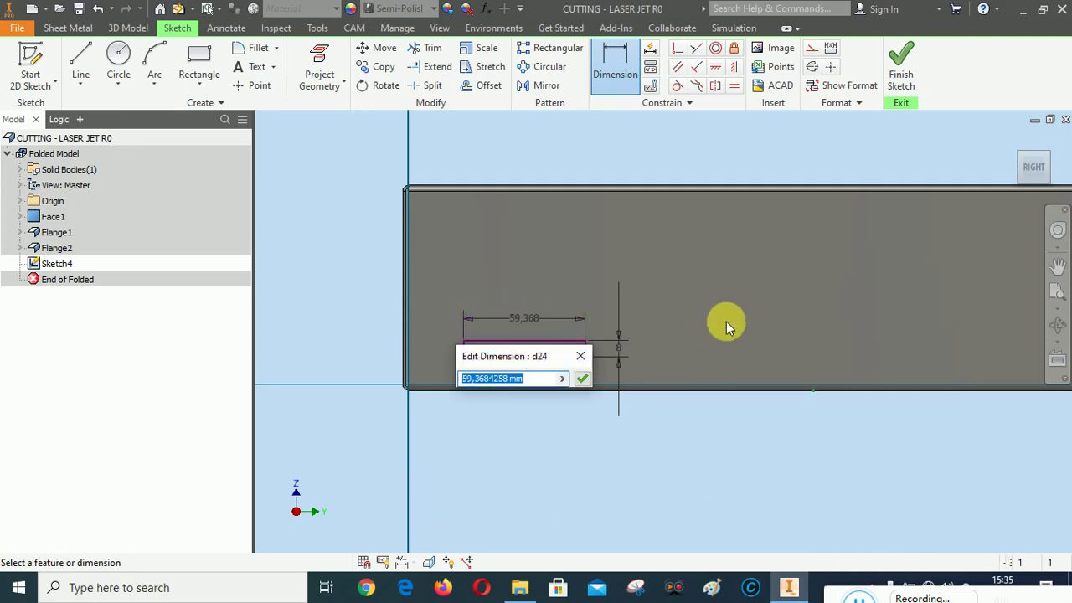
pyautogui.write('50')
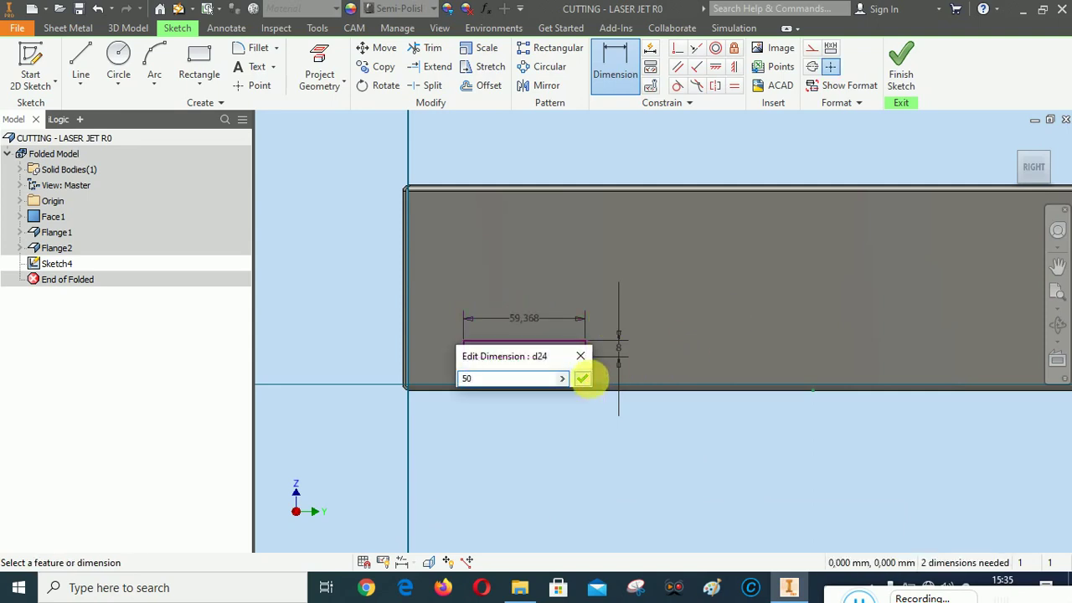
pyautogui.click(582, 379)
pyautogui.scroll(-2, 481, 360)
pyautogui.scroll(-2, 481, 360)
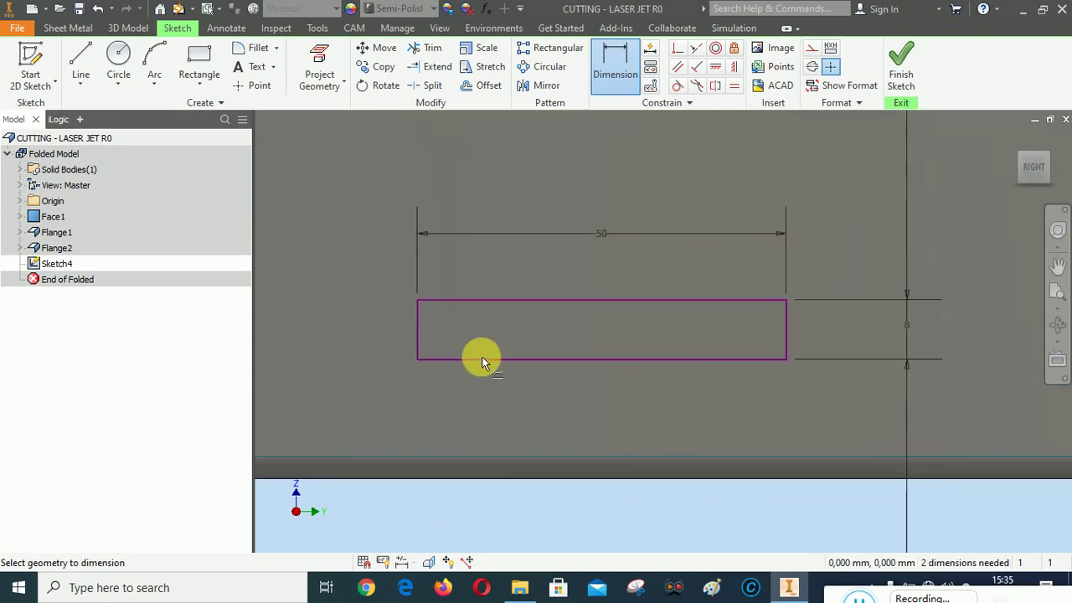
pyautogui.scroll(2, 484, 335)
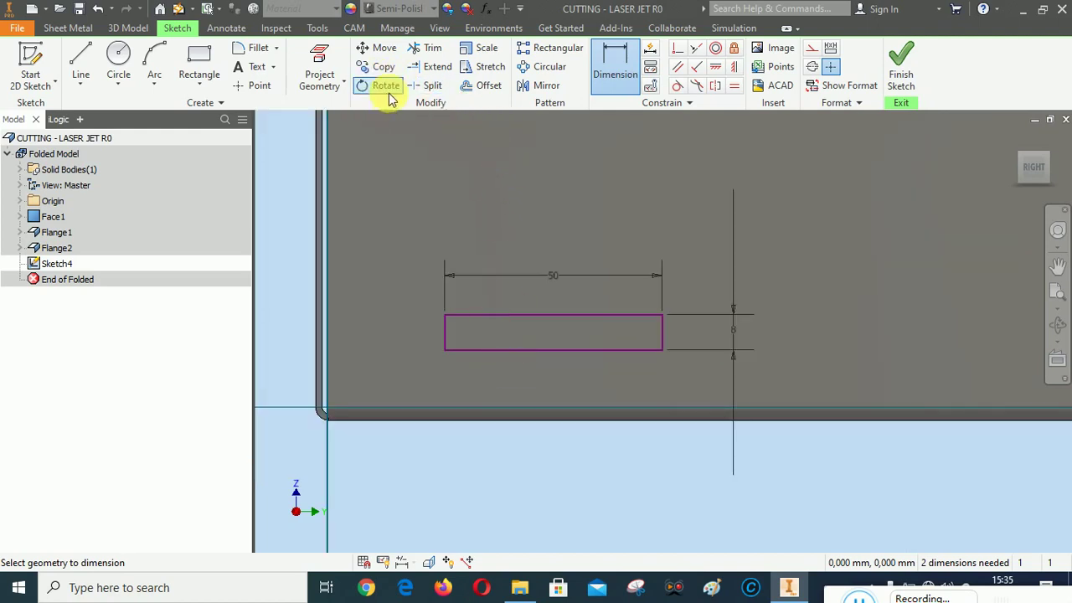
# Step: Fillet all four rectangle corners at 4 mm radius to form the slot
pyautogui.click(253, 48)
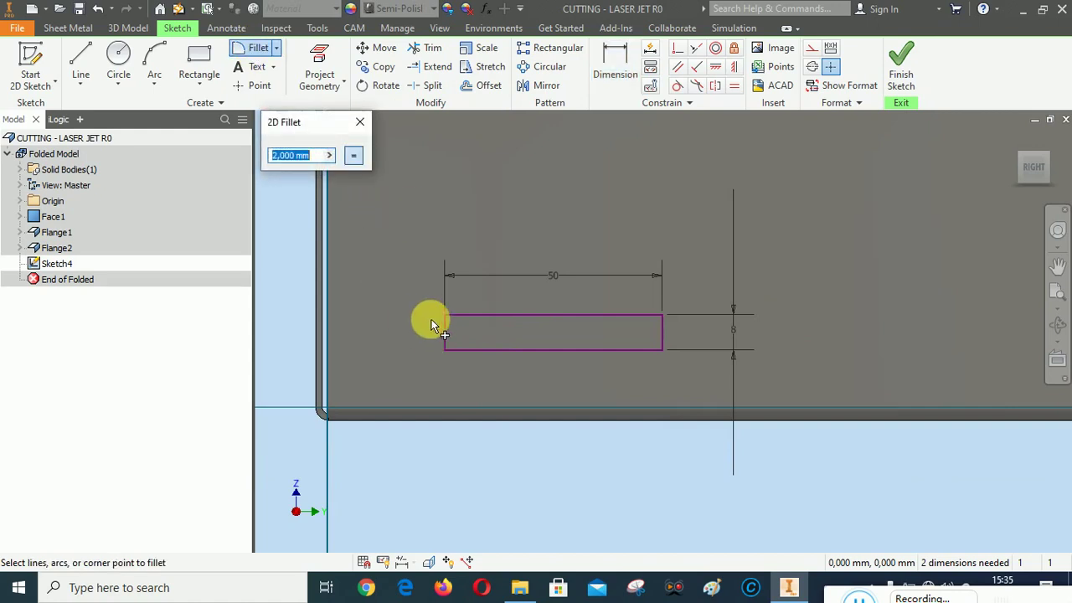
pyautogui.write('4')
pyautogui.click(446, 316)
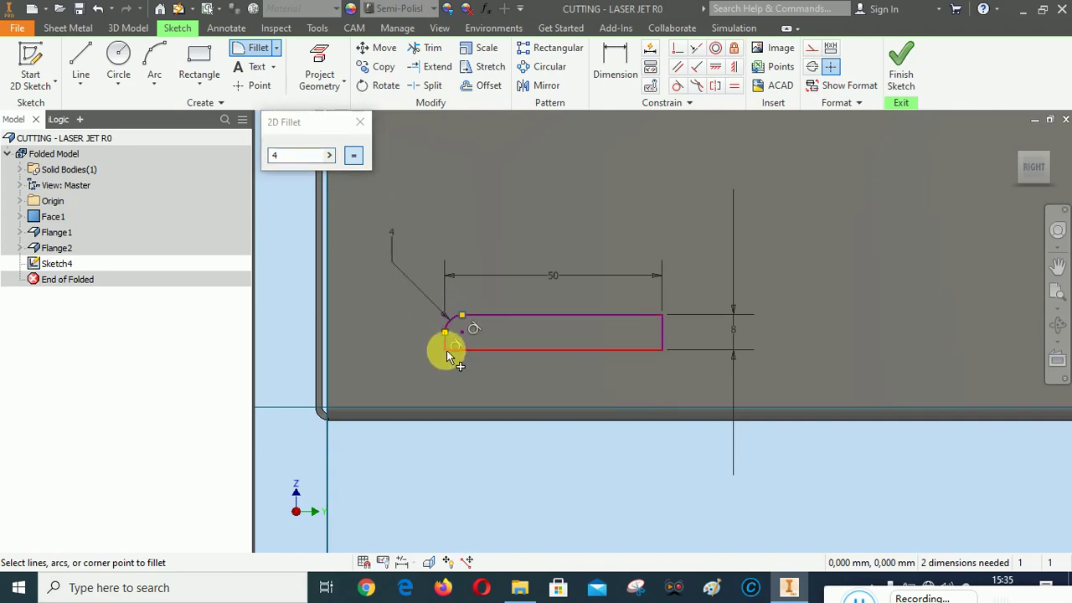
pyautogui.click(445, 354)
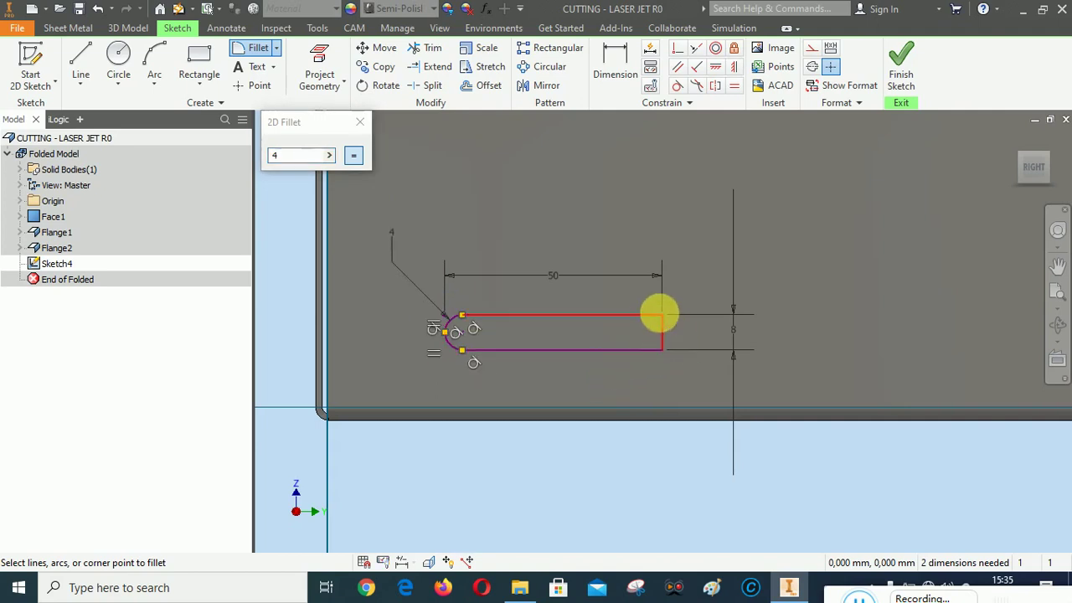
pyautogui.click(659, 314)
pyautogui.click(663, 349)
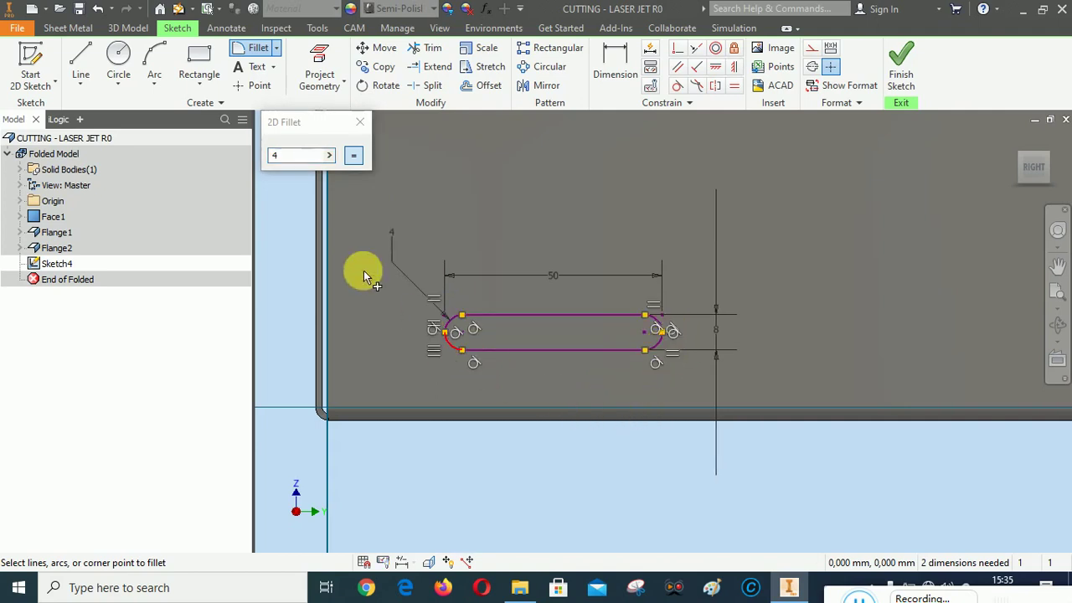
pyautogui.click(360, 121)
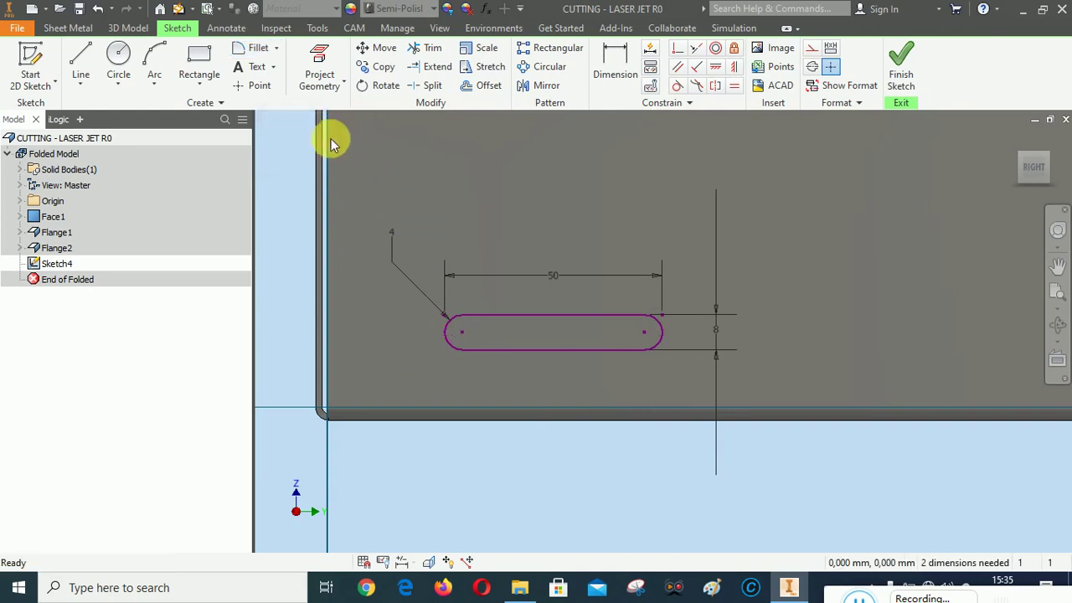
# Step: Dimension the slot 10 mm above the bottom edge and 25 mm from the left edge
pyautogui.click(613, 61)
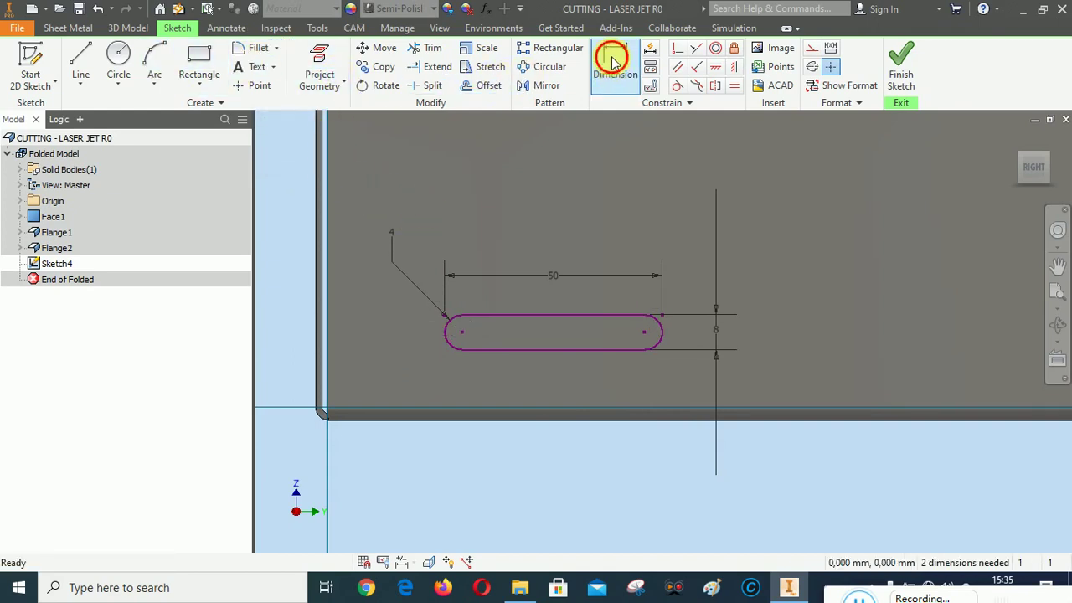
pyautogui.click(498, 349)
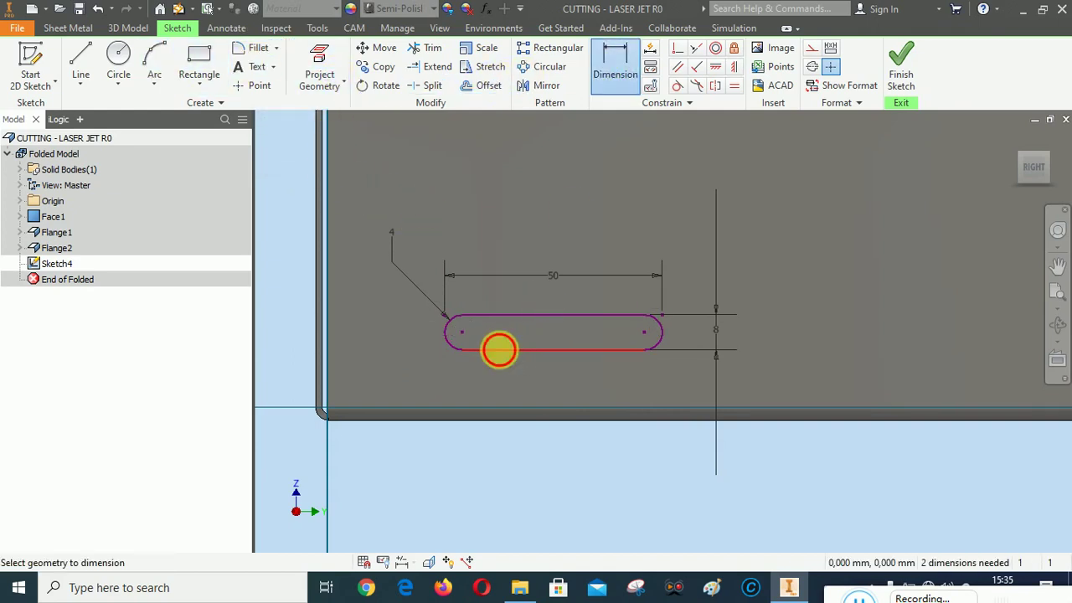
pyautogui.click(398, 428)
pyautogui.click(418, 388)
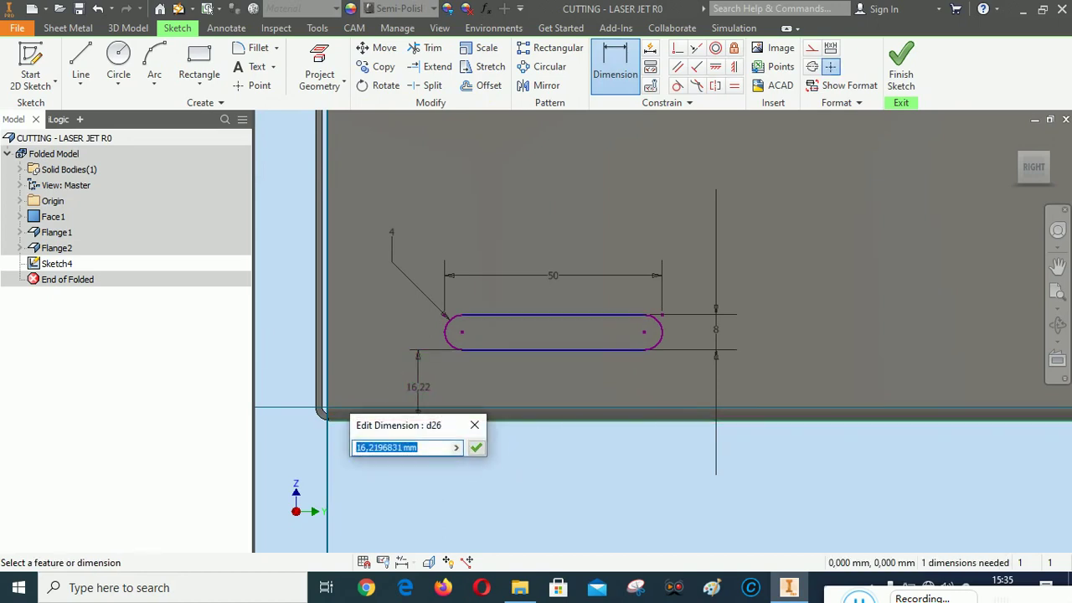
pyautogui.write('10')
pyautogui.click(475, 447)
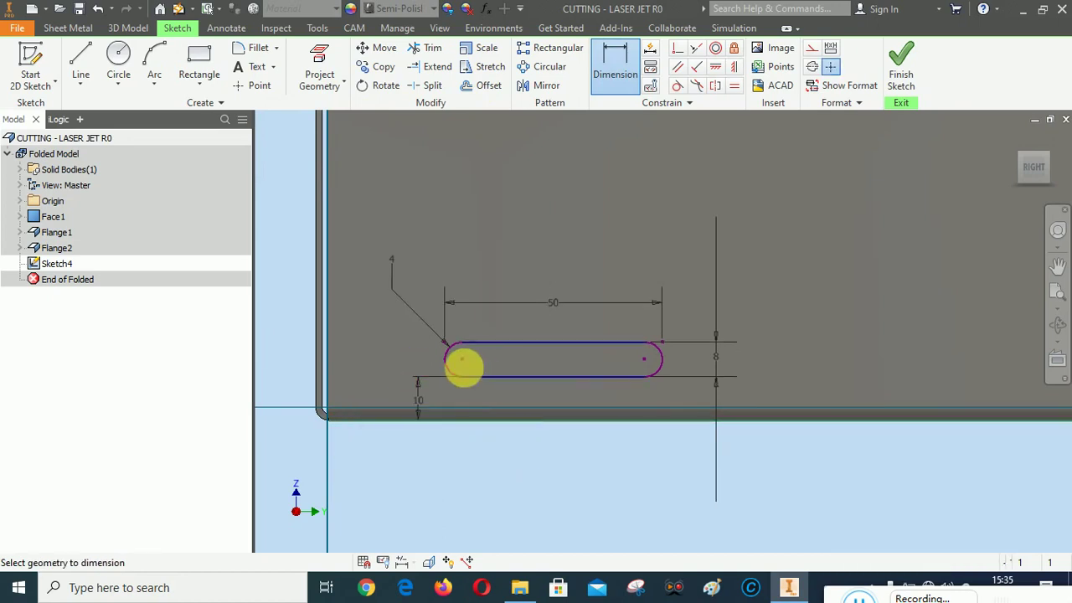
pyautogui.click(442, 360)
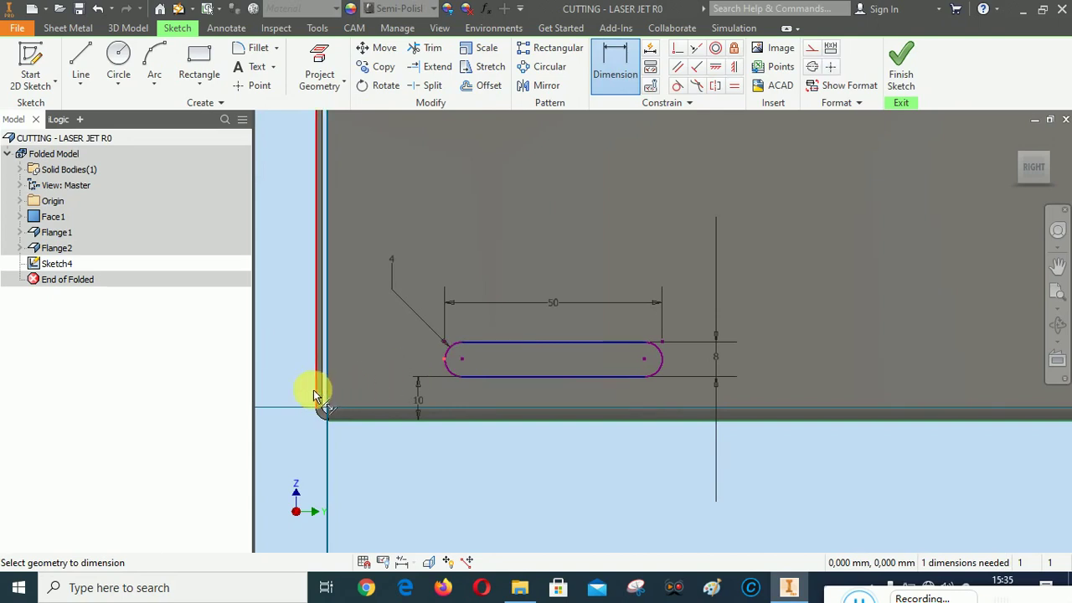
pyautogui.click(313, 390)
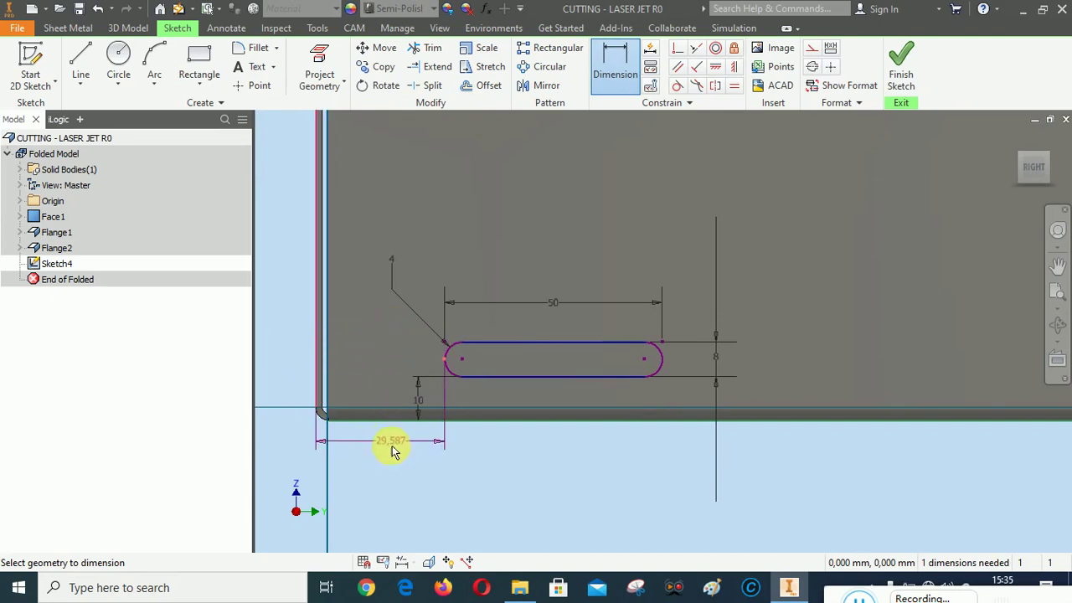
pyautogui.click(390, 453)
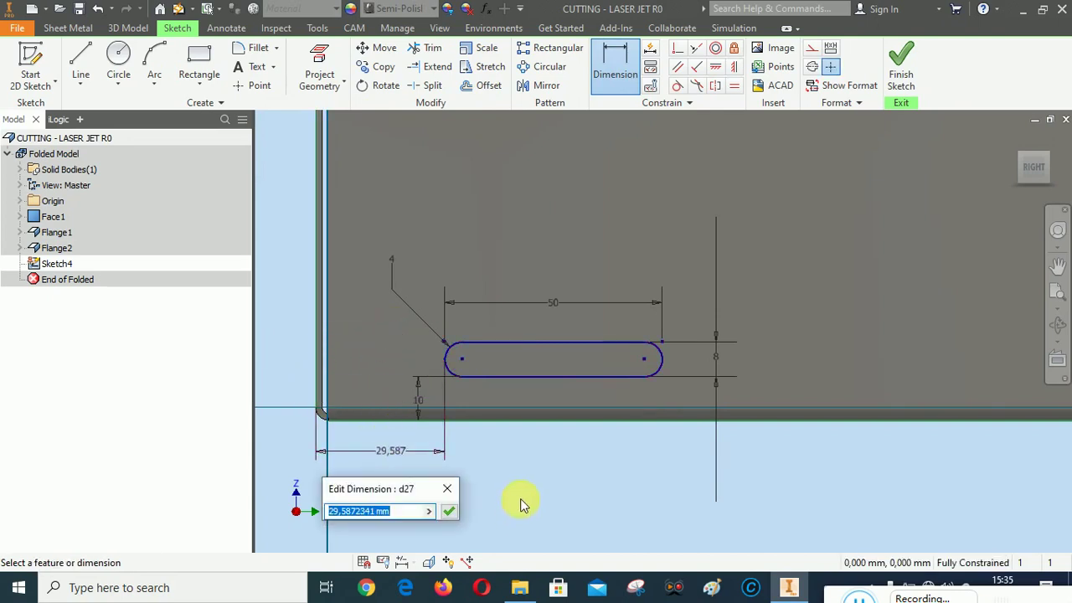
pyautogui.write('25')
pyautogui.click(449, 511)
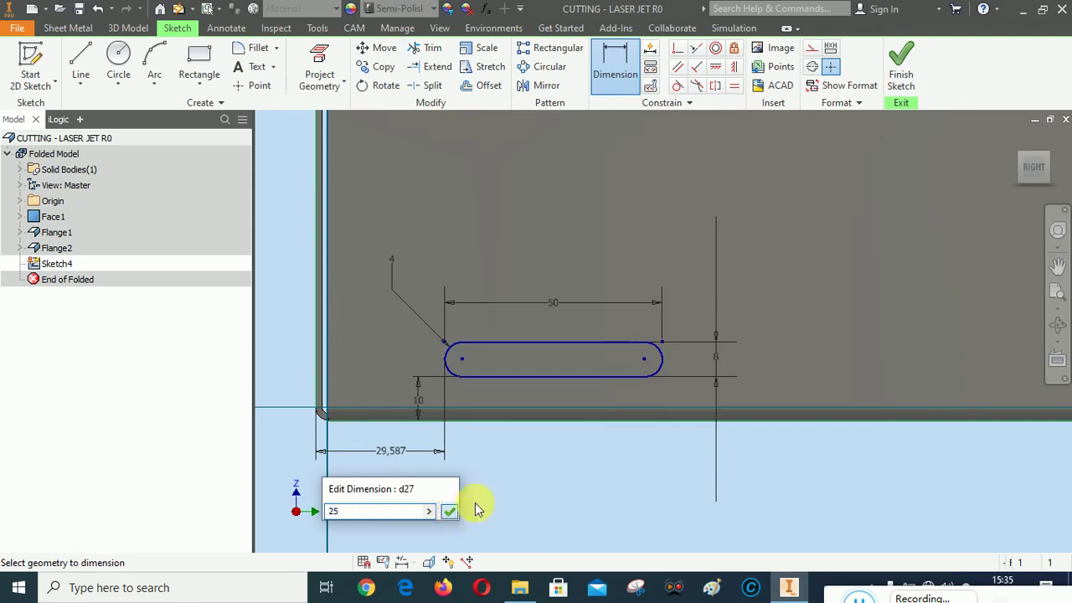
pyautogui.scroll(2, 589, 485)
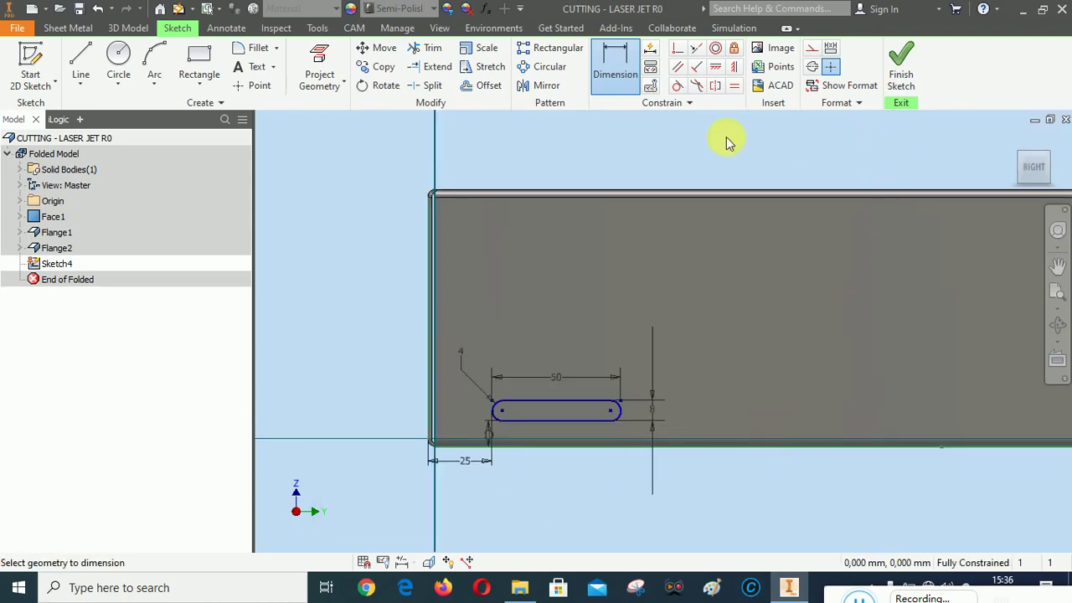
pyautogui.click(550, 48)
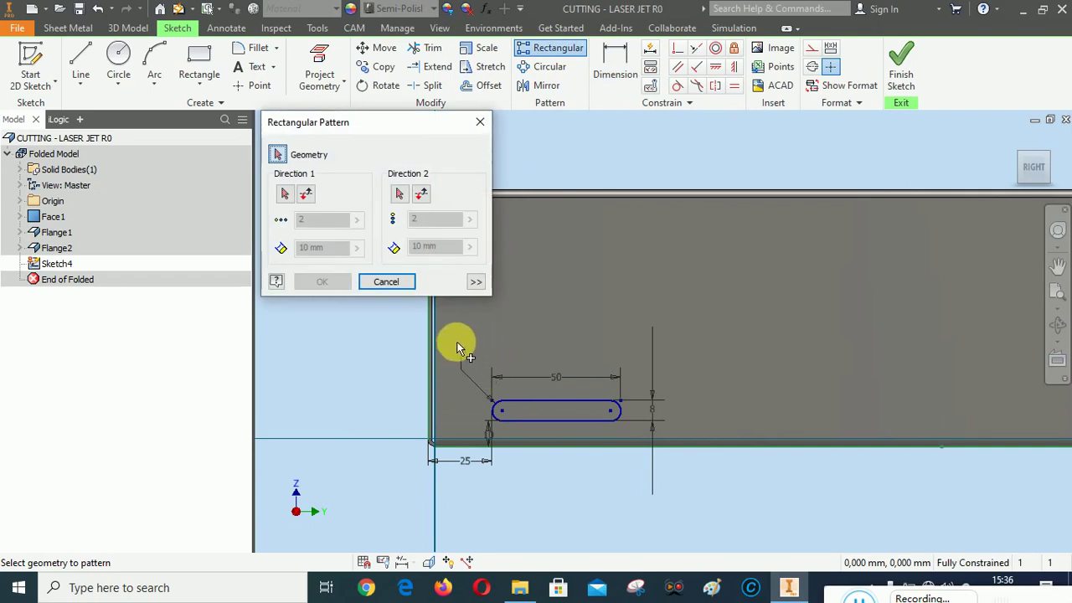
# Step: Rectangular-pattern the slot upward along the vertical edge: 6 copies, 12 mm apart
pyautogui.moveTo(456, 342)
pyautogui.mouseDown()
pyautogui.moveTo(640, 470)
pyautogui.moveTo(638, 460)
pyautogui.mouseUp()
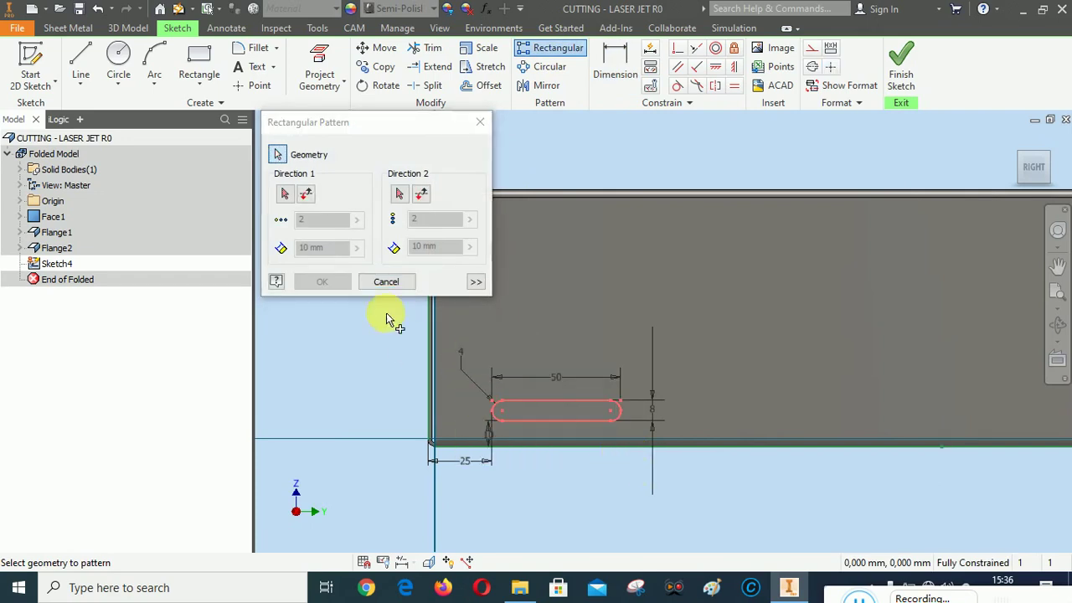
pyautogui.click(285, 193)
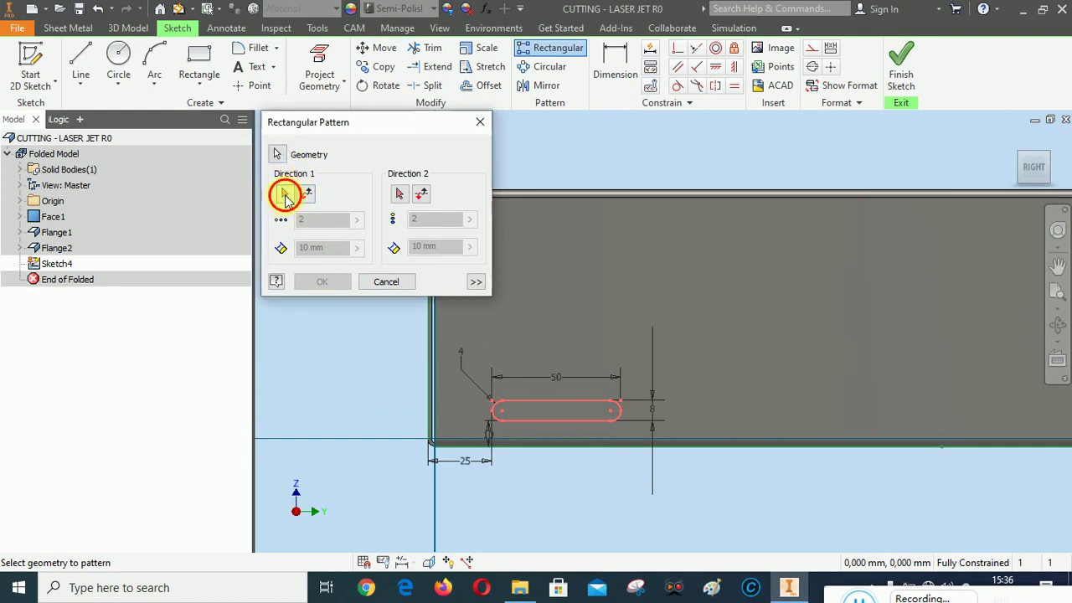
pyautogui.click(427, 374)
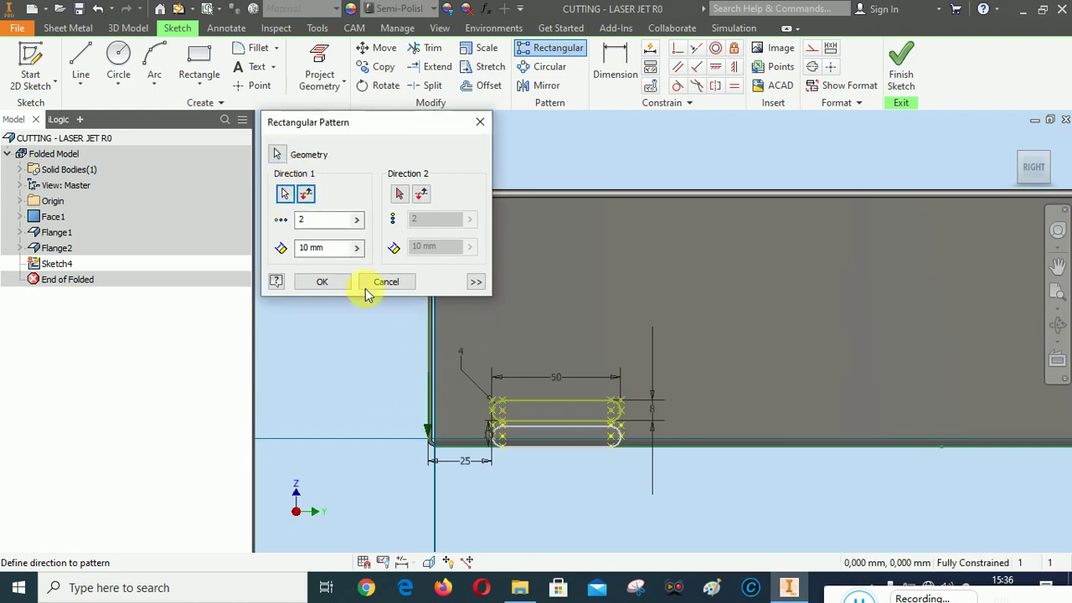
pyautogui.click(306, 196)
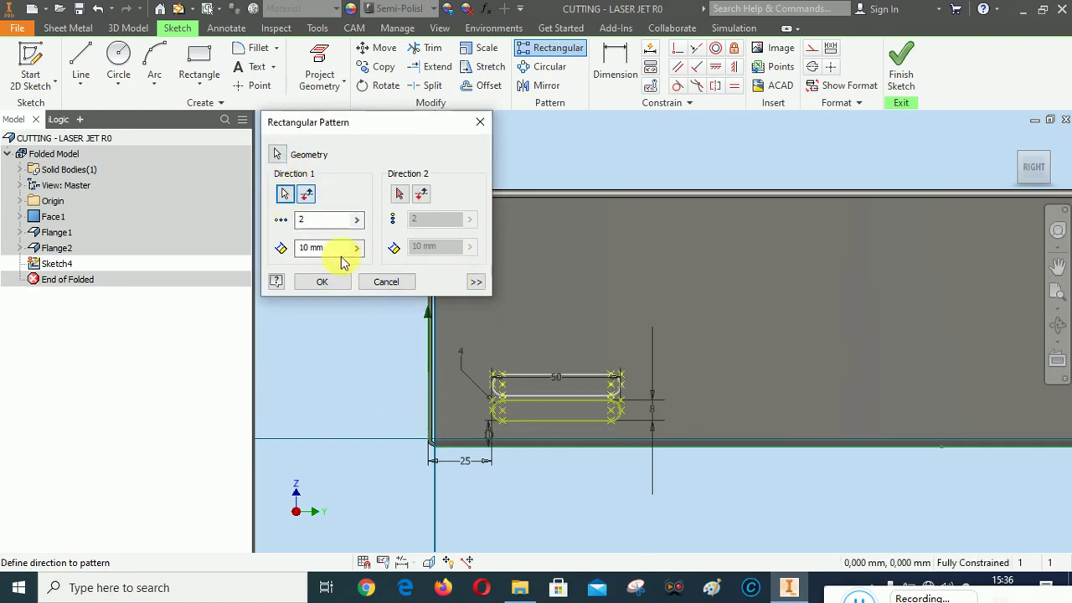
pyautogui.doubleClick(302, 247)
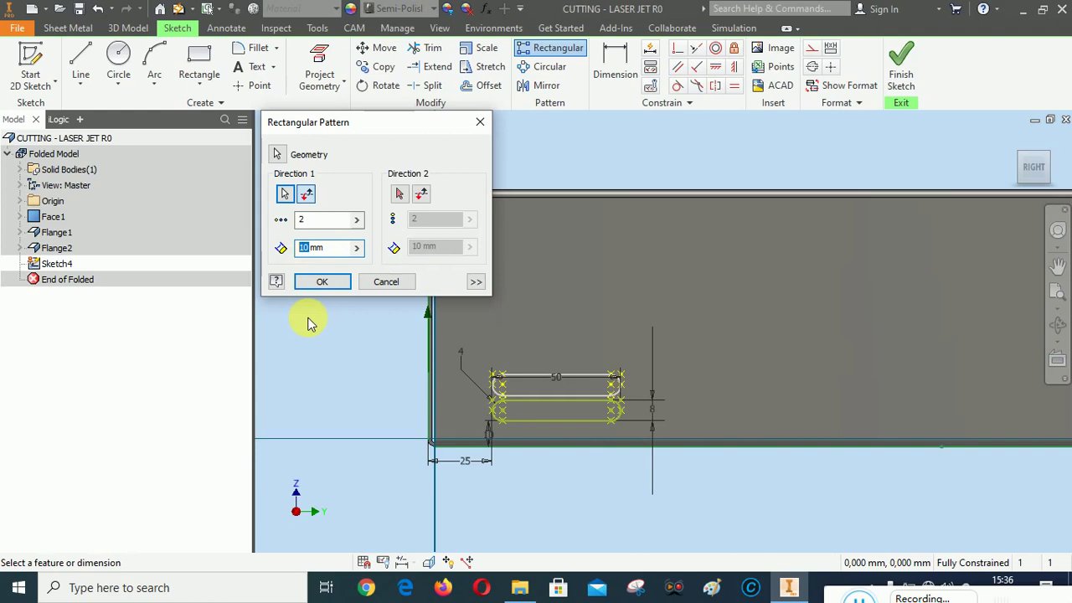
pyautogui.write('12')
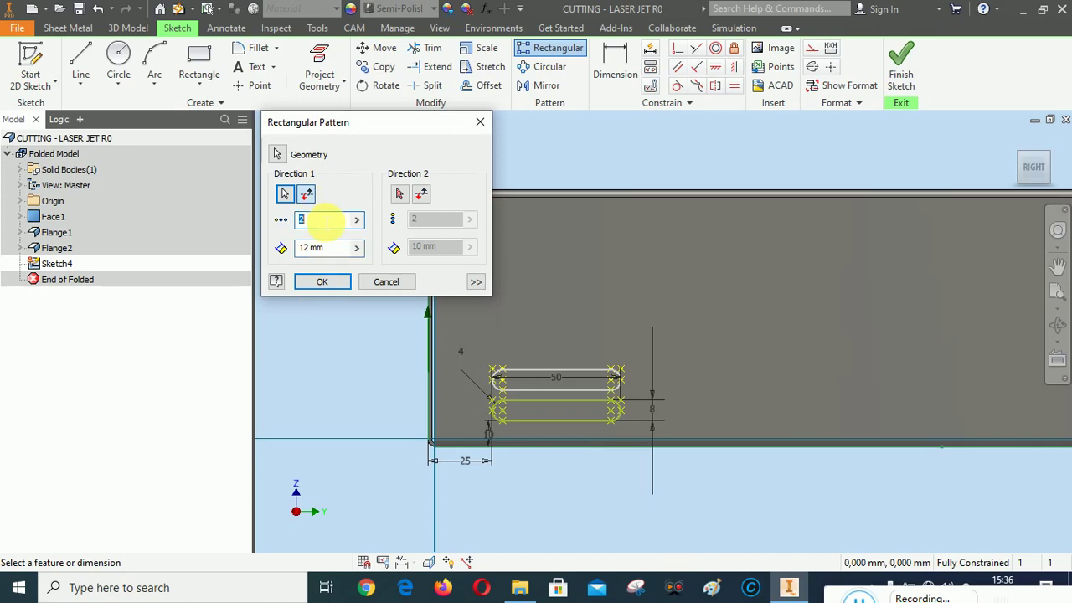
pyautogui.write('5')
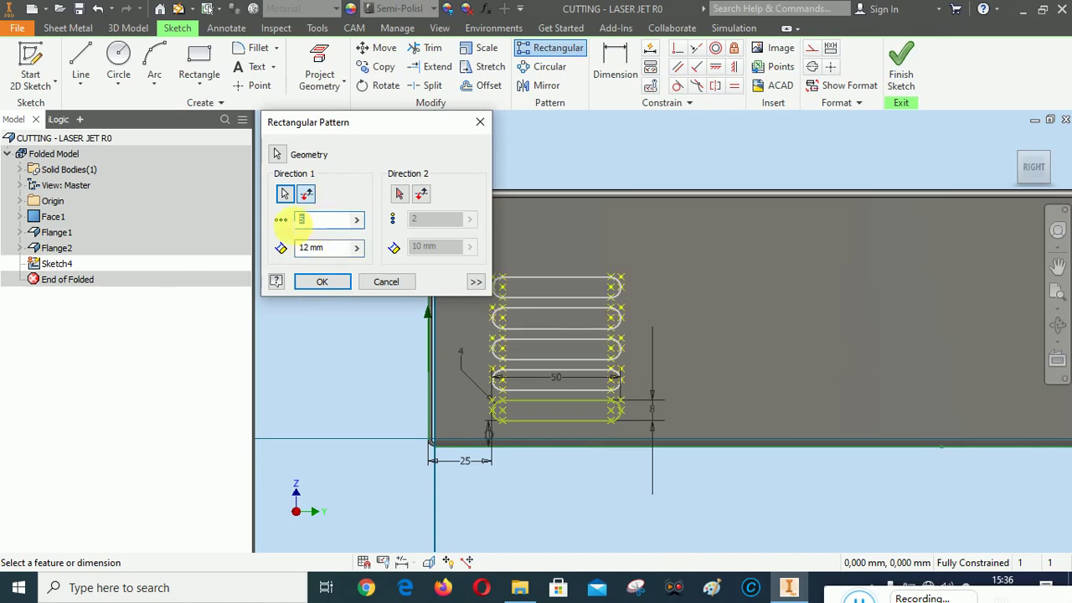
pyautogui.write('6')
pyautogui.click(325, 281)
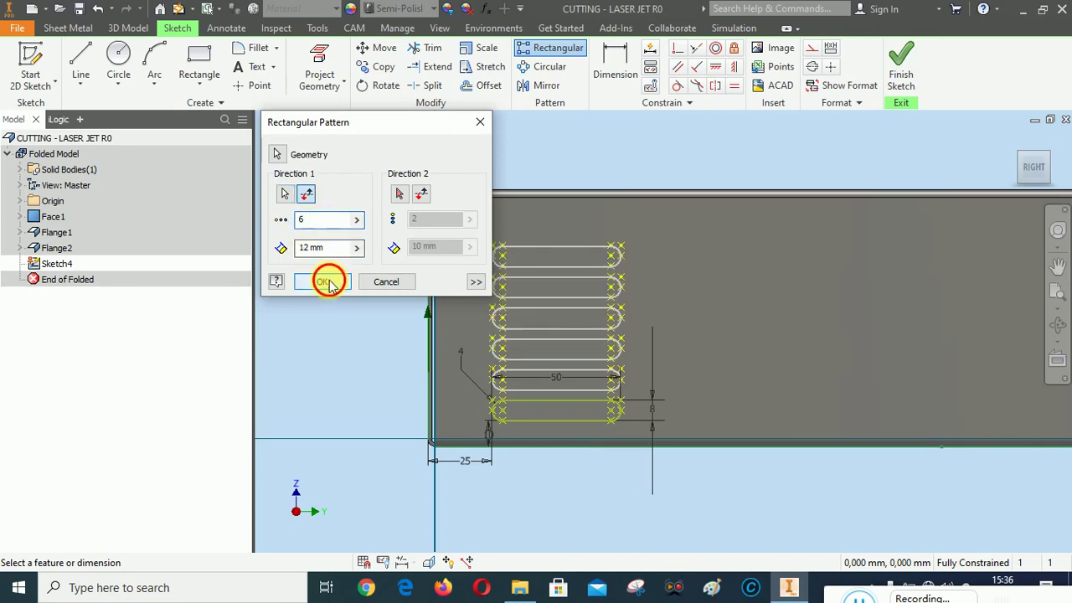
pyautogui.scroll(-2, 333, 249)
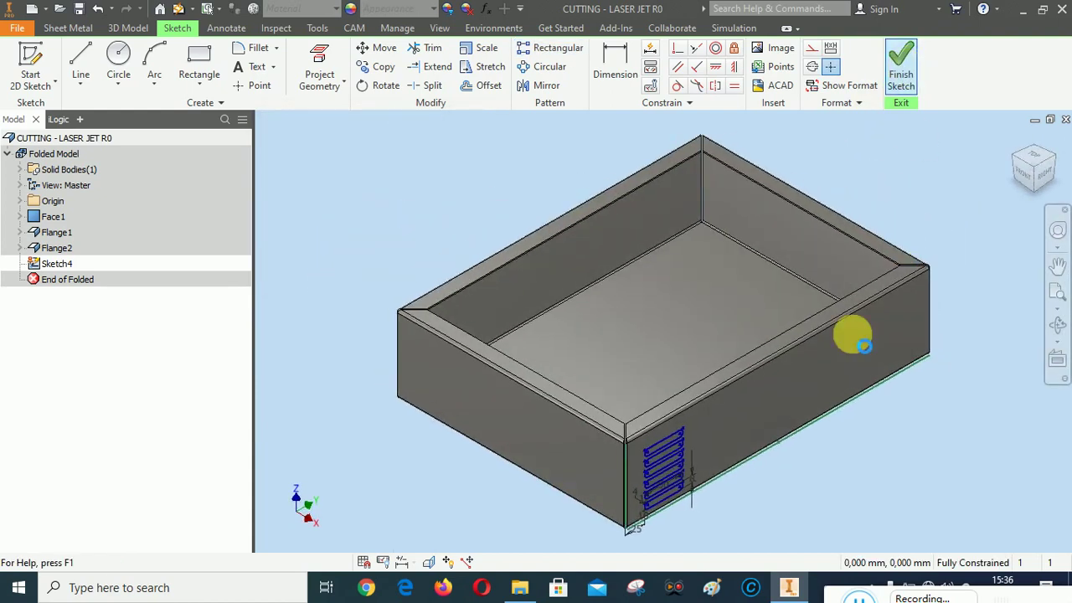
# Step: Select all six slot profiles for a sheet metal Cut
pyautogui.click(314, 63)
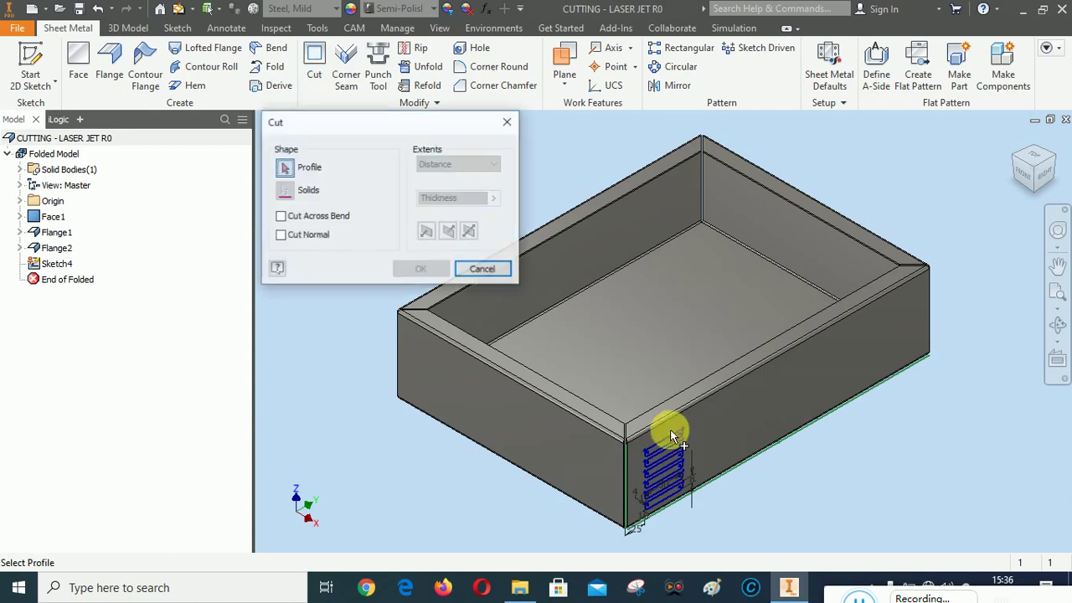
pyautogui.scroll(5, 665, 503)
pyautogui.click(686, 250)
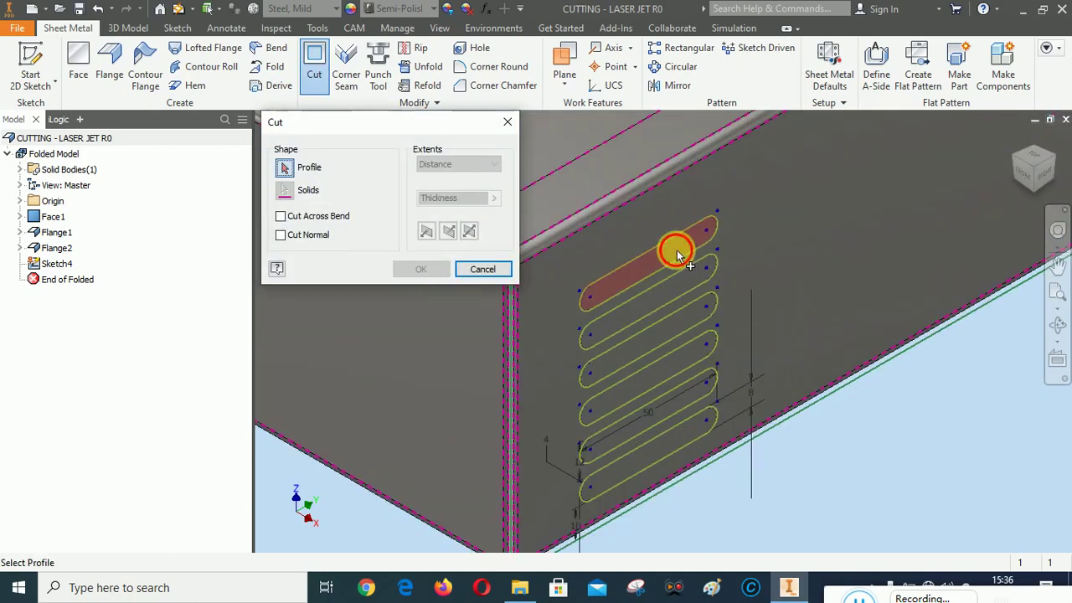
pyautogui.click(671, 290)
pyautogui.click(662, 327)
pyautogui.click(666, 368)
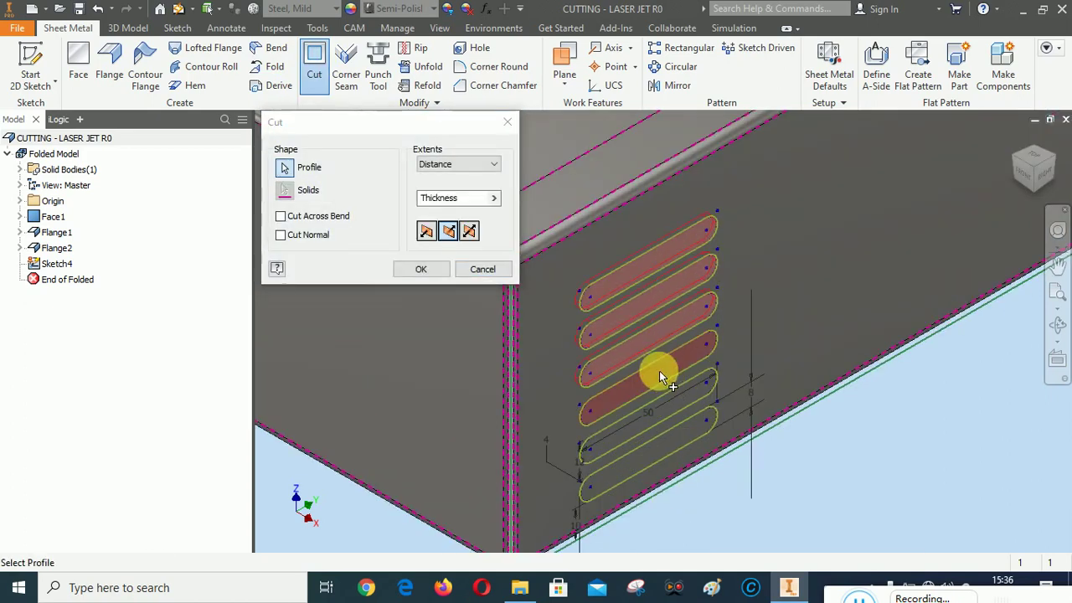
pyautogui.click(662, 410)
pyautogui.click(667, 444)
pyautogui.scroll(-5, 805, 485)
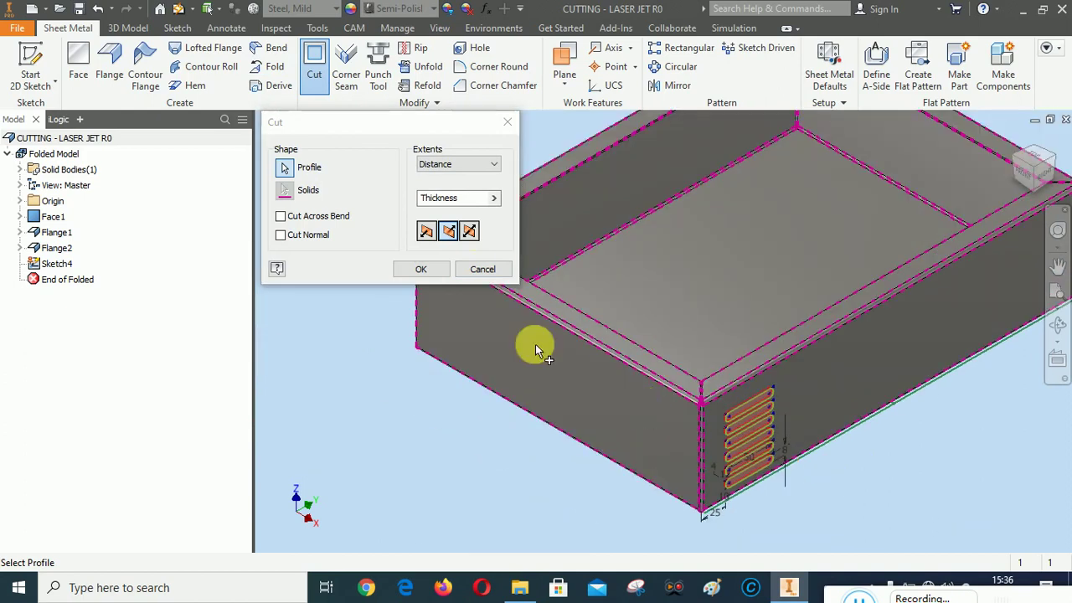
# Step: Set the cut extents to All and apply it through the side wall
pyautogui.click(458, 165)
pyautogui.click(439, 220)
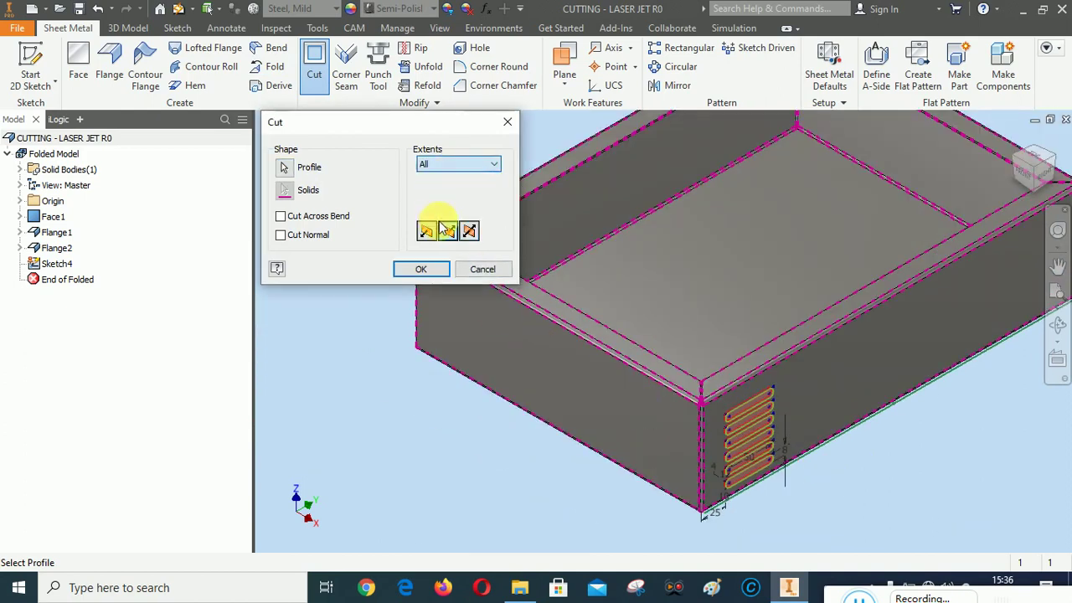
pyautogui.scroll(-2, 748, 435)
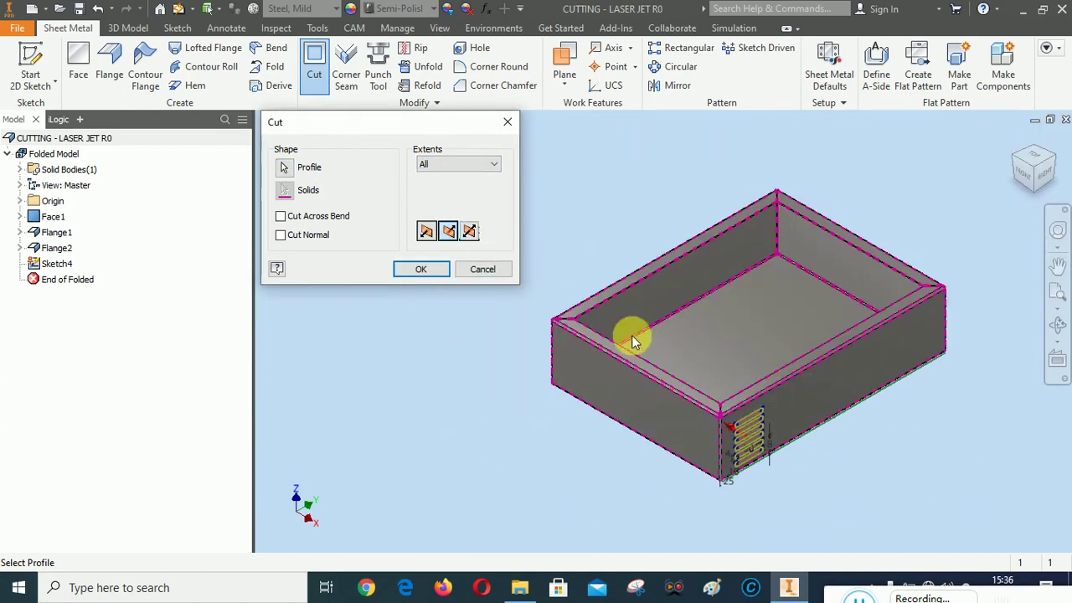
pyautogui.click(427, 270)
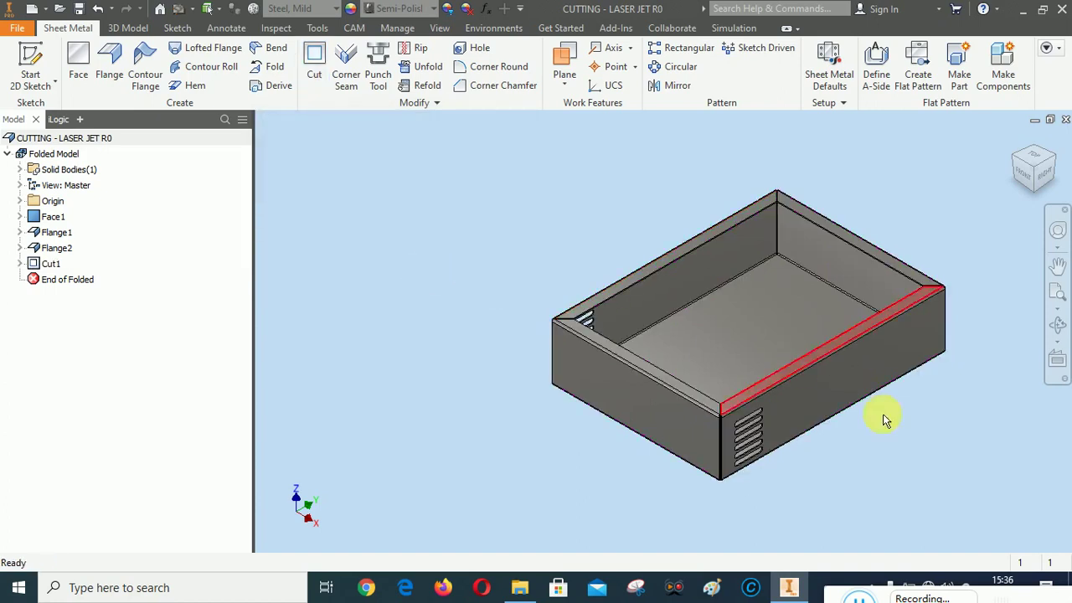
pyautogui.moveTo(1034, 169)
pyautogui.click(1051, 183)
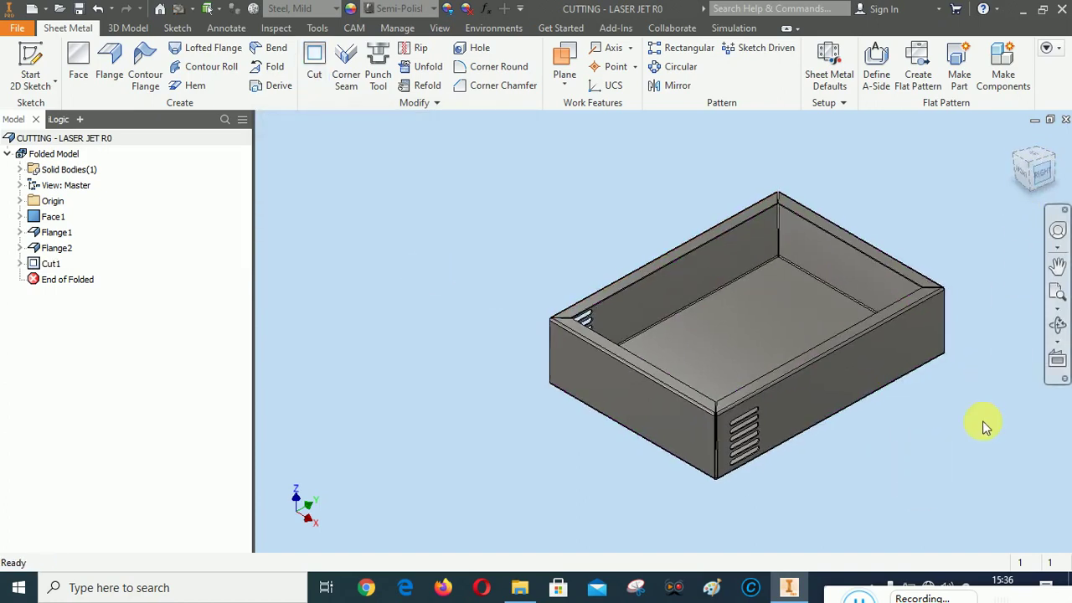
pyautogui.click(639, 326)
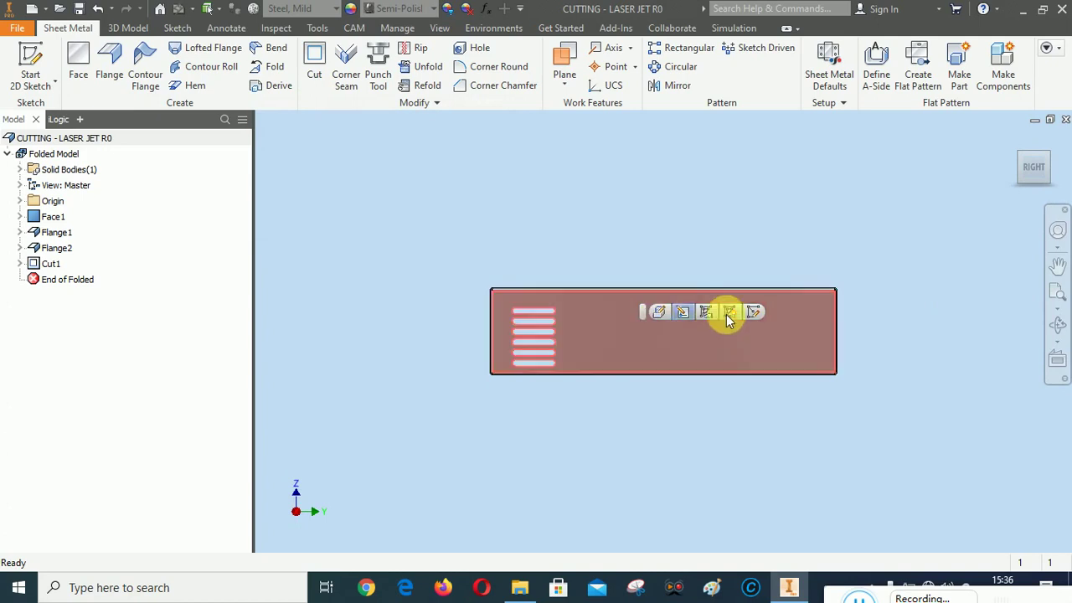
# Step: Start a new 2D sketch on the vented wall's front face
pyautogui.click(748, 312)
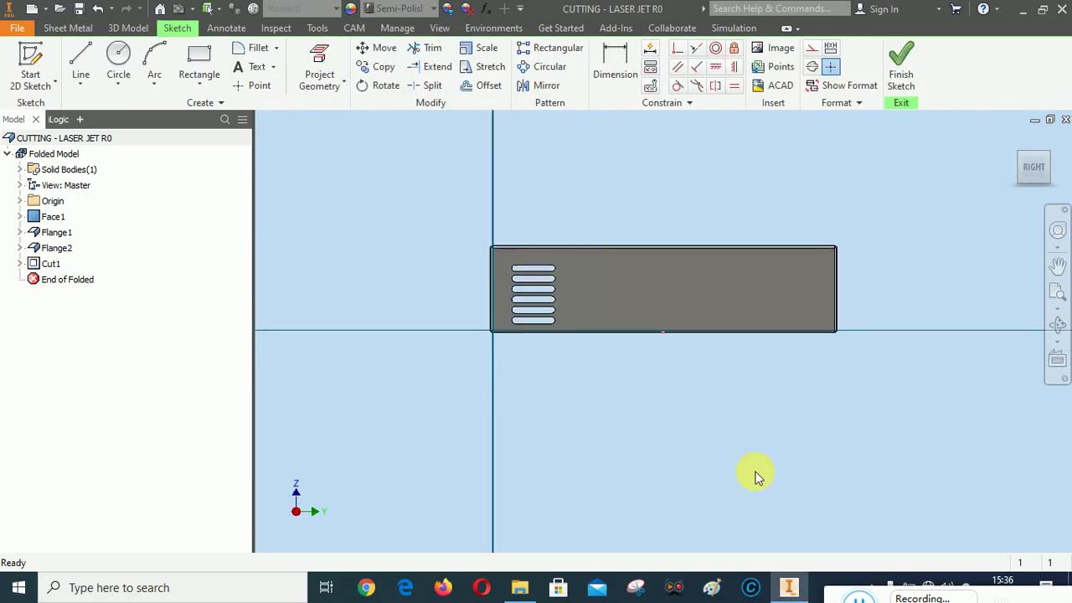
pyautogui.scroll(3, 616, 290)
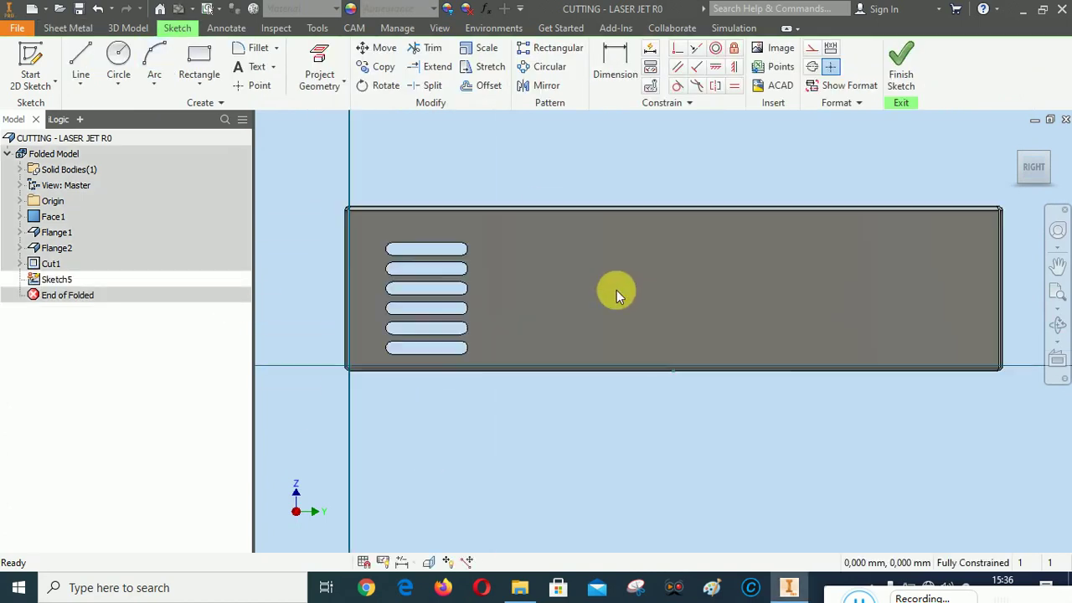
pyautogui.scroll(-1, 450, 215)
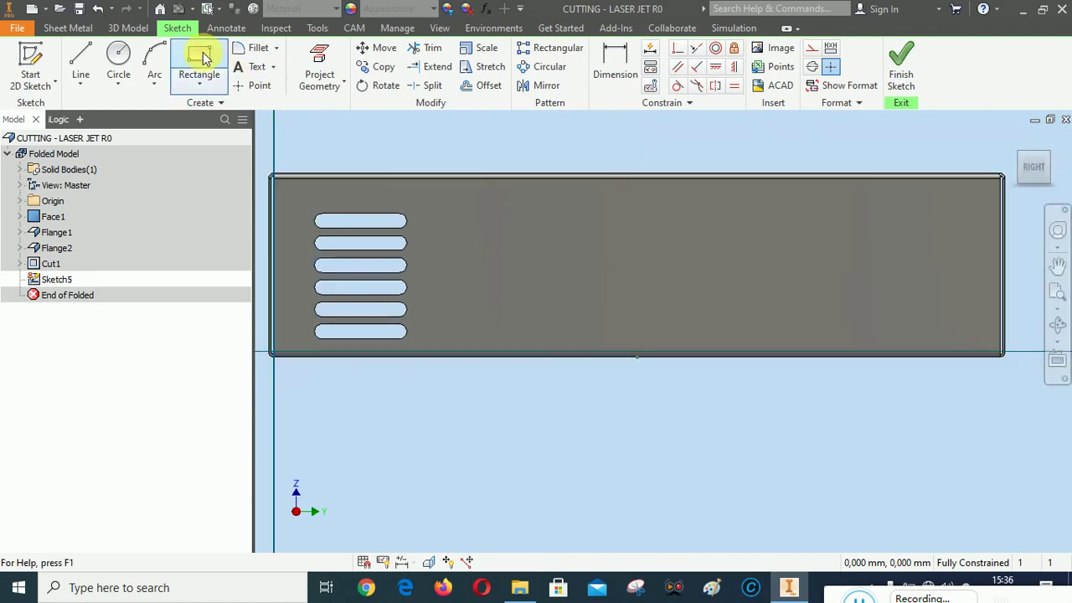
# Step: Draw a large rectangle and a narrow rectangle to the right of the slots
pyautogui.click(199, 63)
pyautogui.click(453, 216)
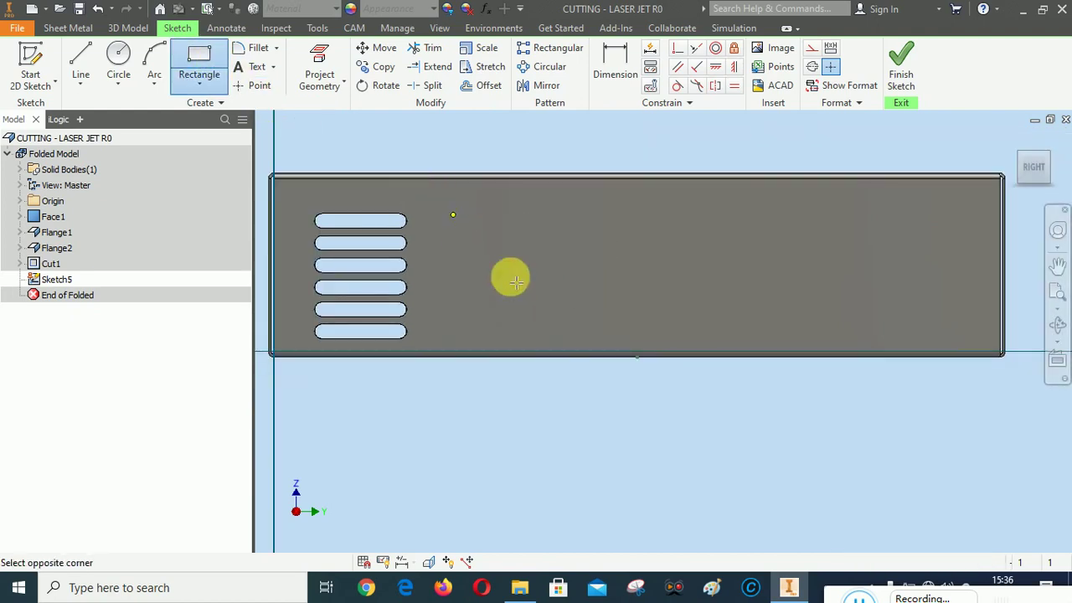
pyautogui.click(603, 338)
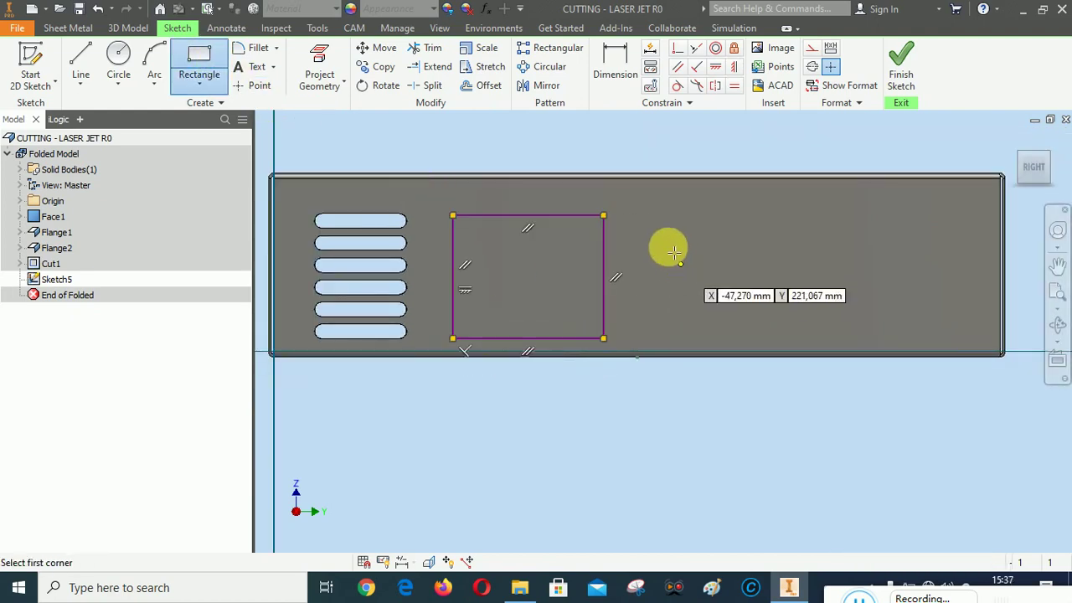
pyautogui.click(658, 339)
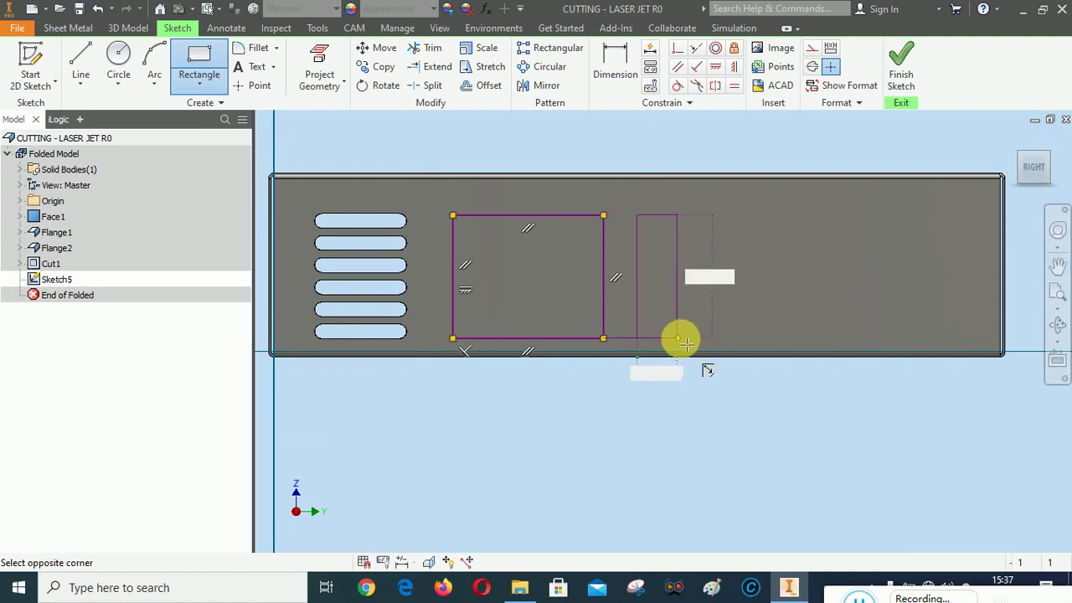
pyautogui.click(684, 338)
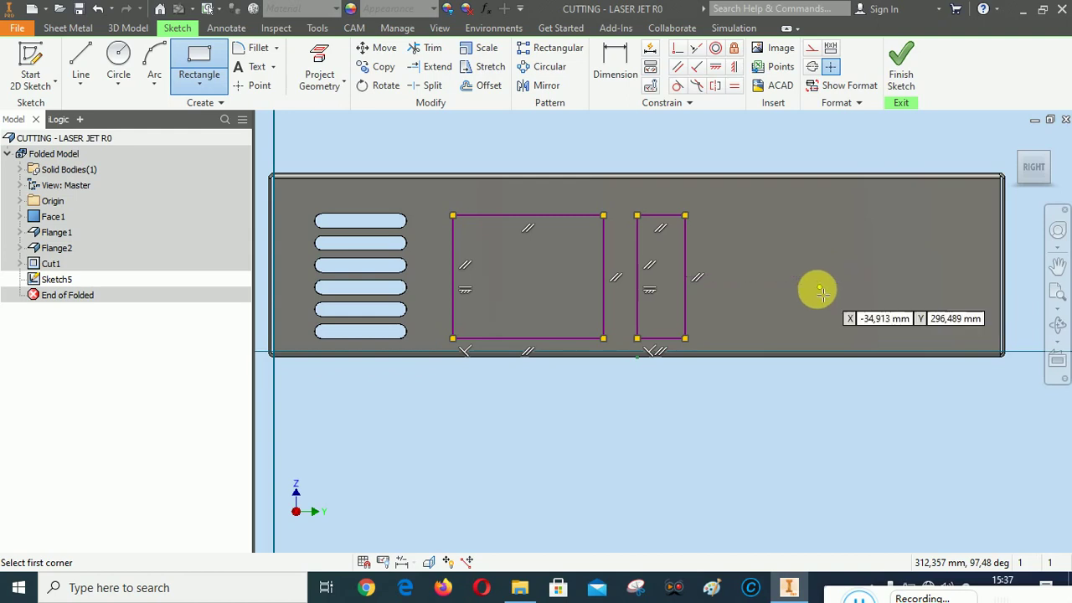
pyautogui.scroll(2, 787, 295)
pyautogui.scroll(-1, 737, 286)
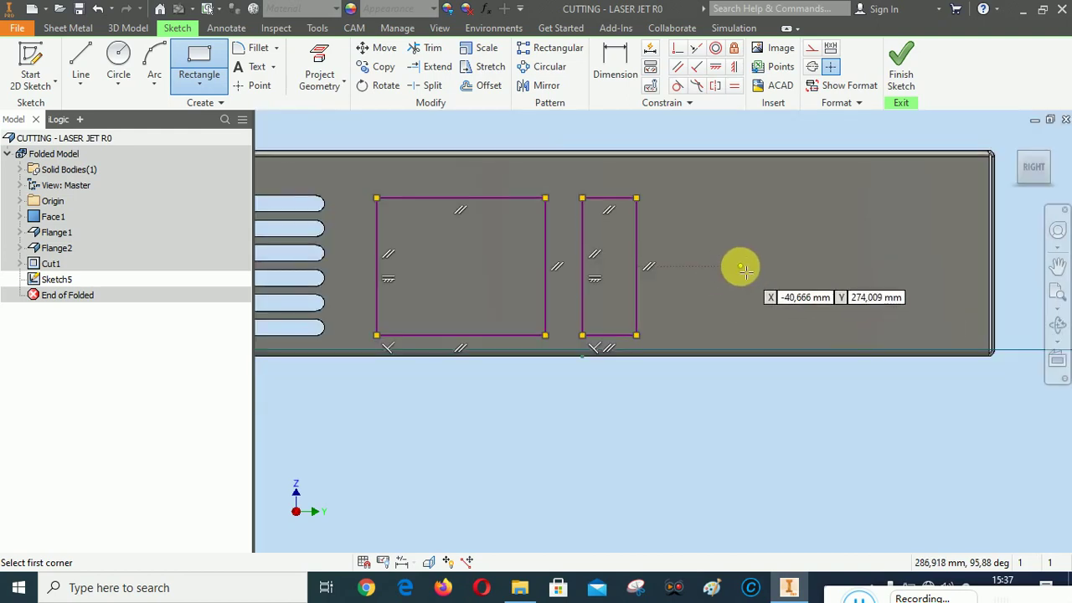
pyautogui.click(124, 55)
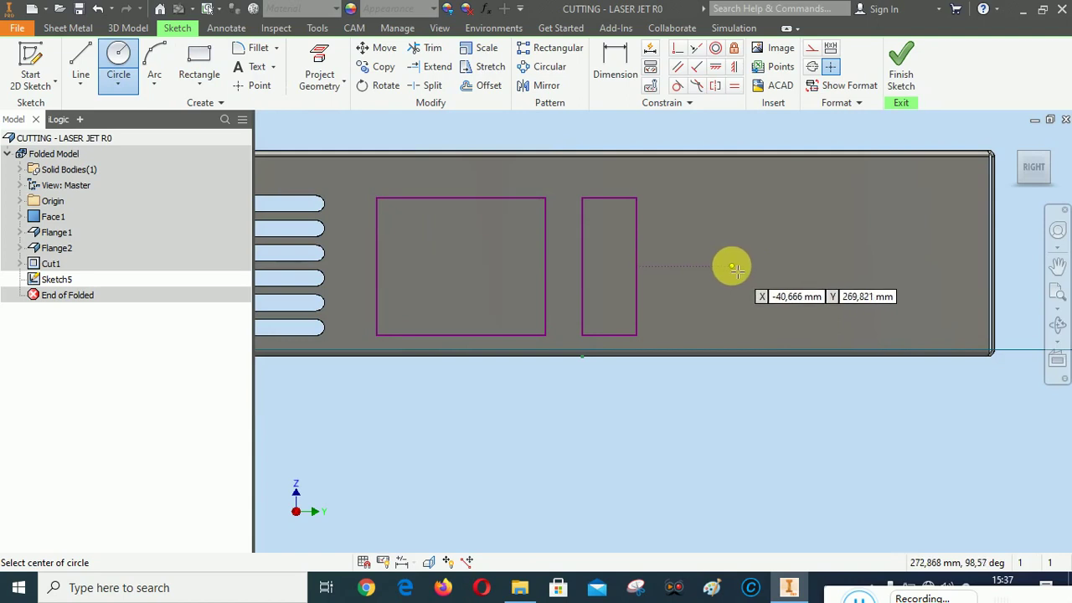
# Step: Draw a large circle right of the narrow rectangle and an ellipse beside it
pyautogui.click(744, 266)
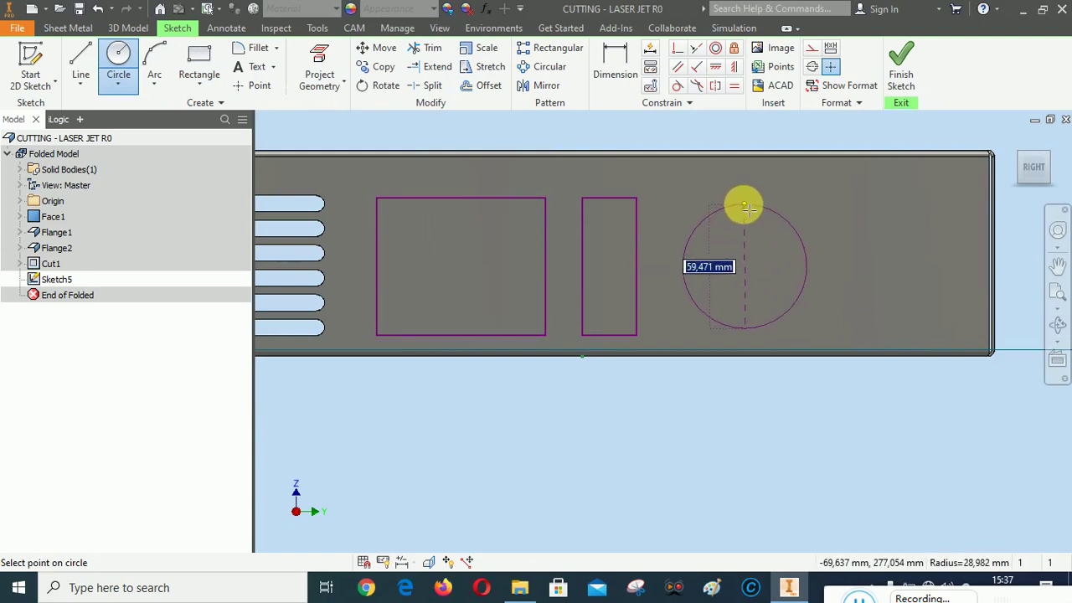
pyautogui.press('Escape')
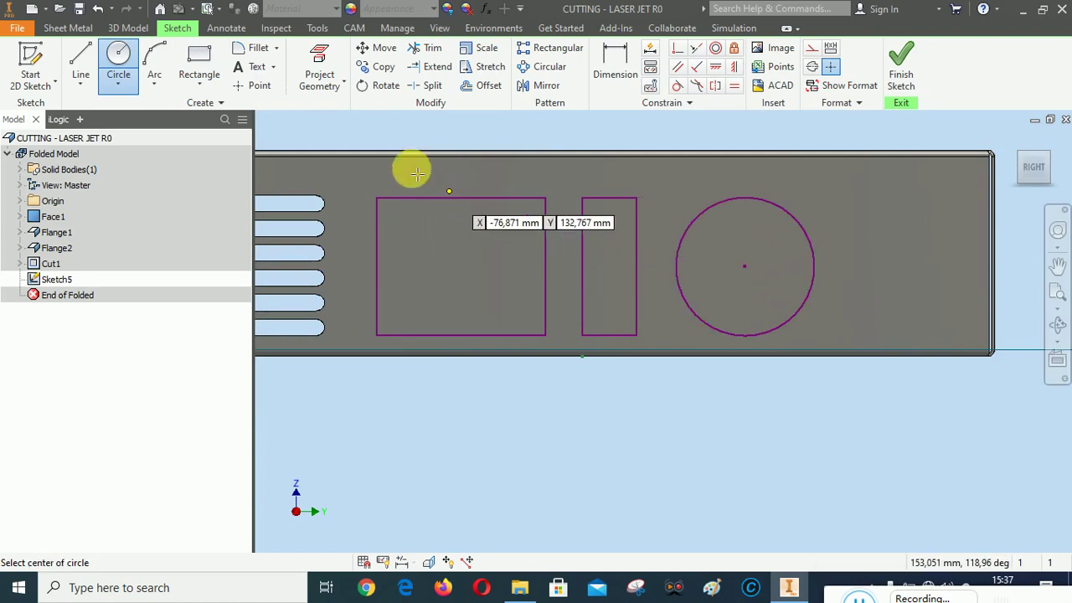
pyautogui.click(118, 84)
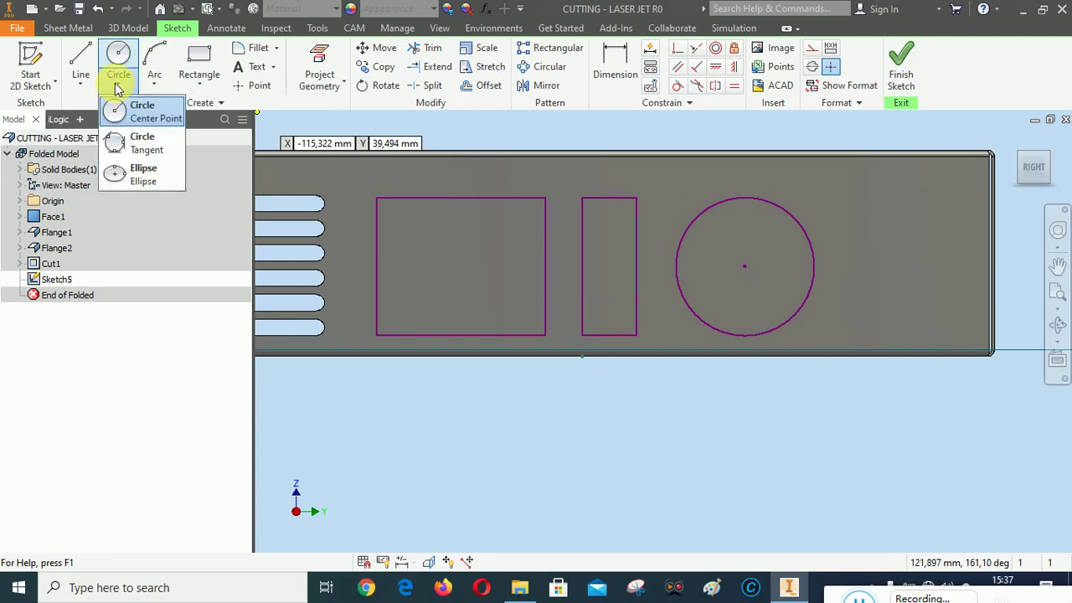
pyautogui.click(140, 174)
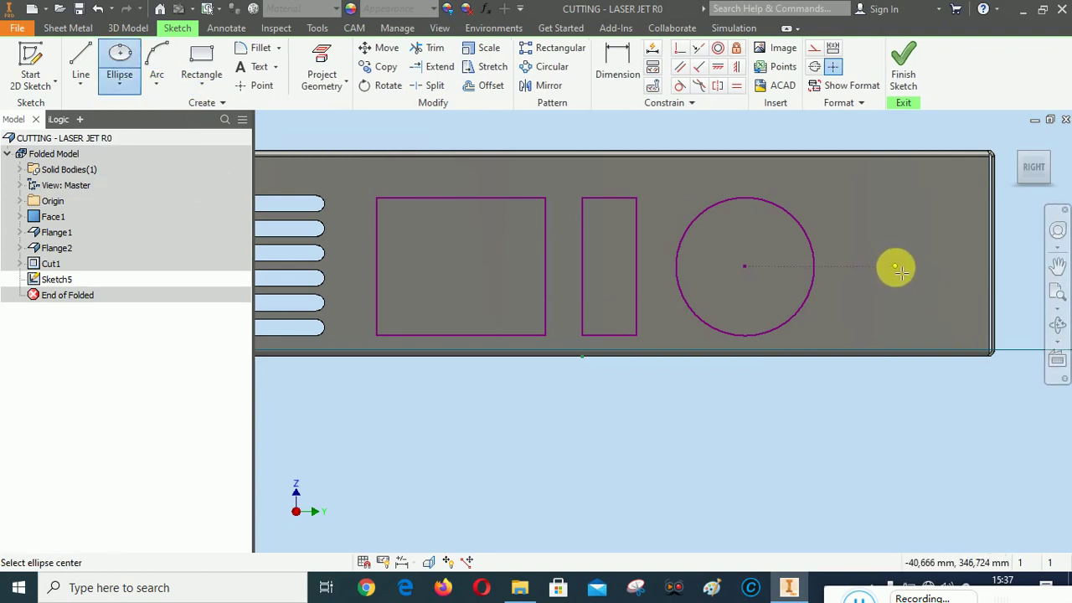
pyautogui.click(906, 266)
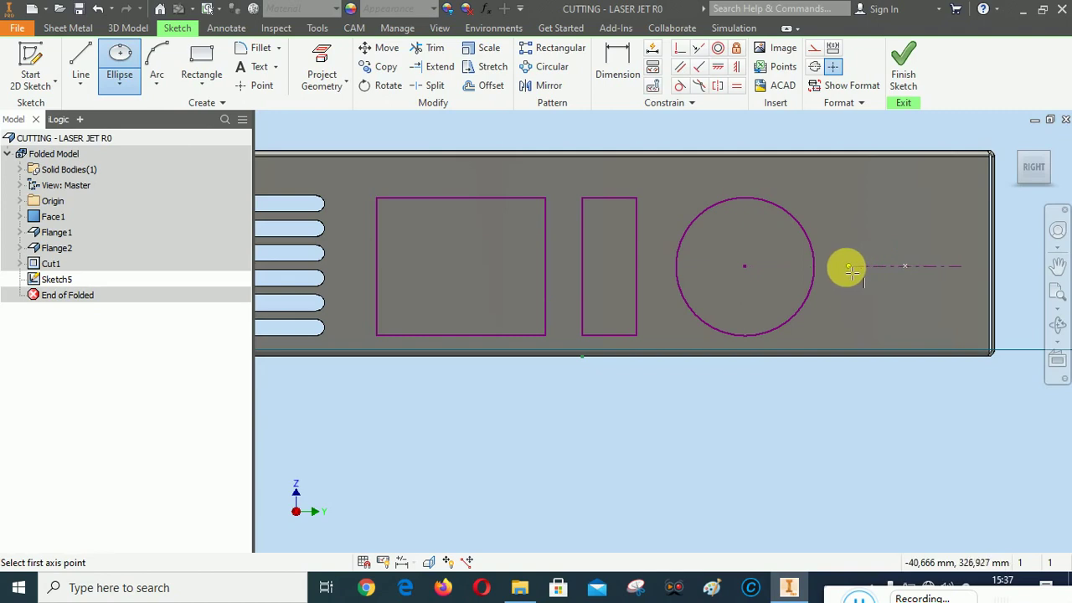
pyautogui.click(840, 267)
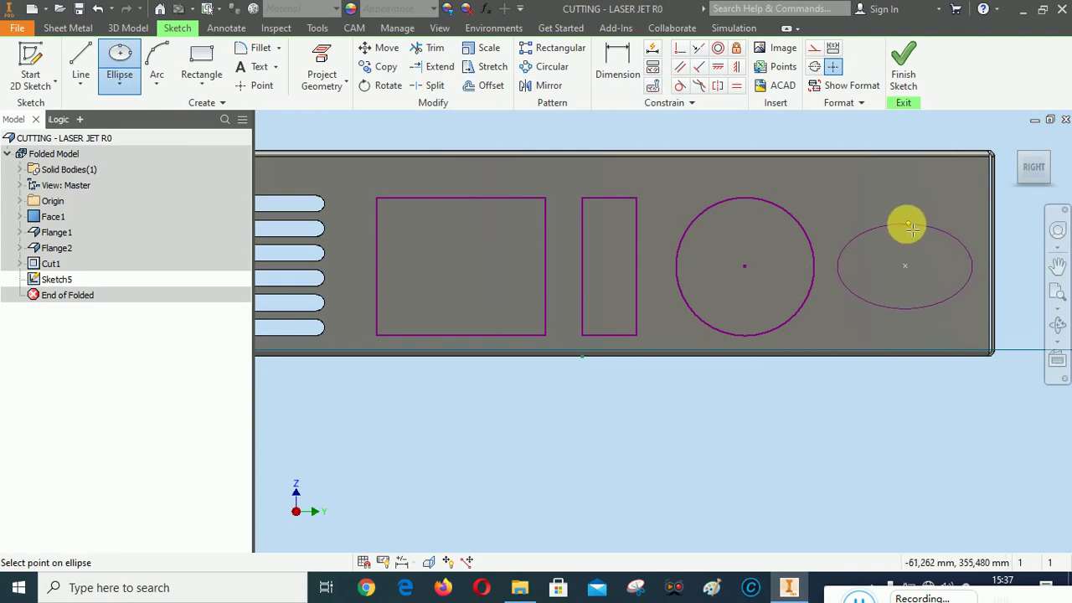
pyautogui.click(906, 222)
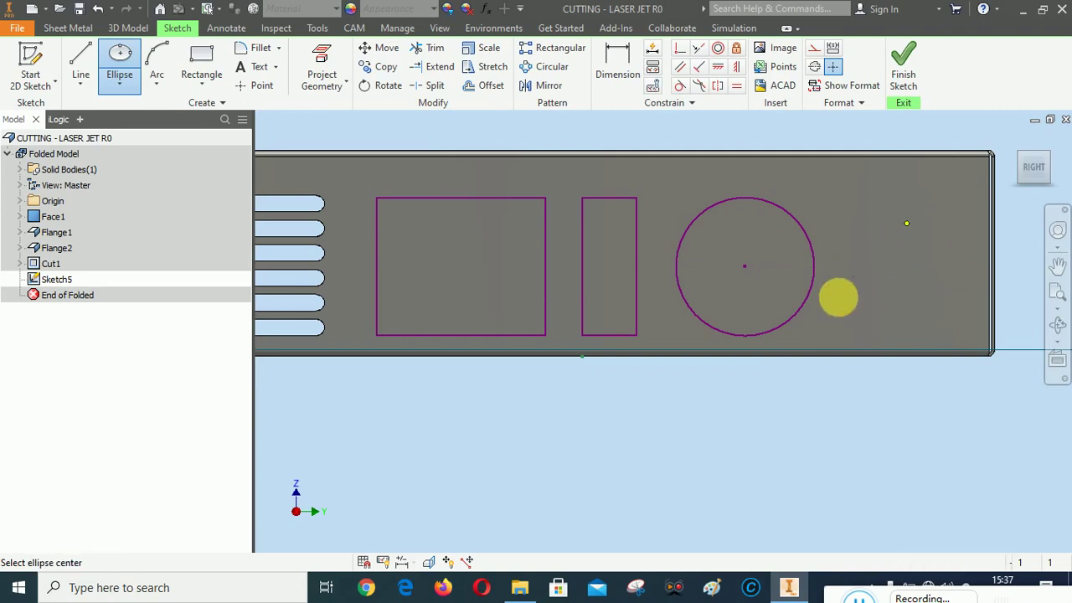
# Step: Add a small centre-point circle inside the larger rectangle
pyautogui.click(120, 82)
pyautogui.click(134, 110)
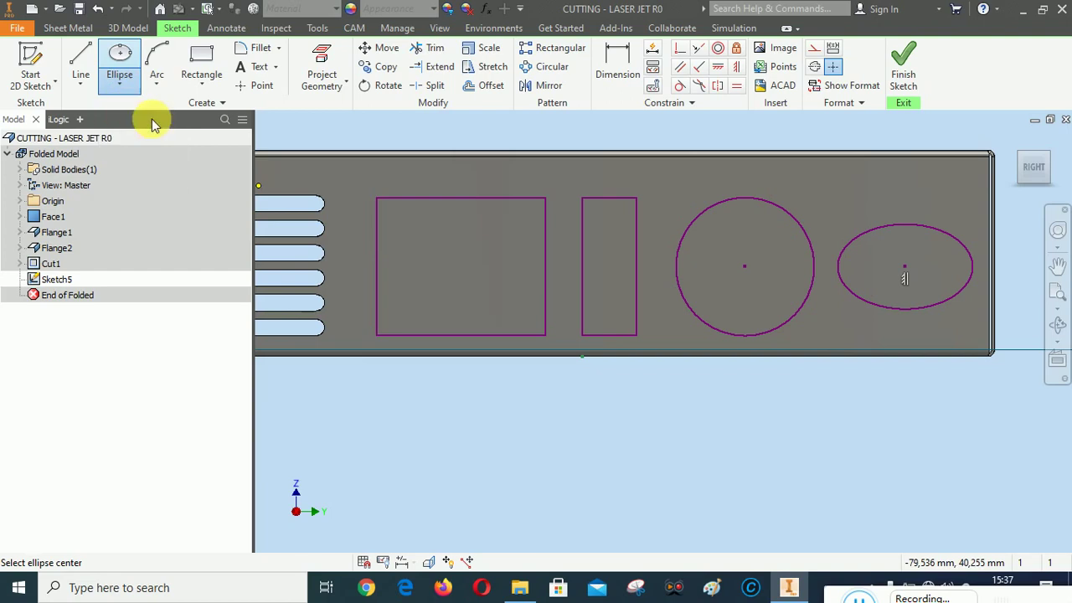
pyautogui.click(462, 267)
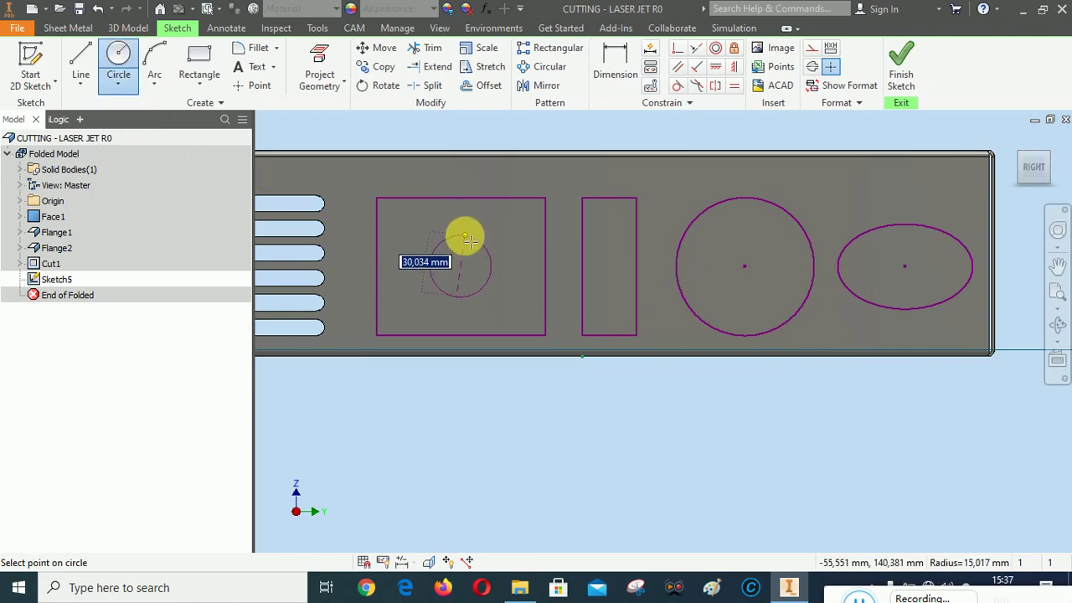
pyautogui.click(461, 236)
pyautogui.scroll(-2, 744, 363)
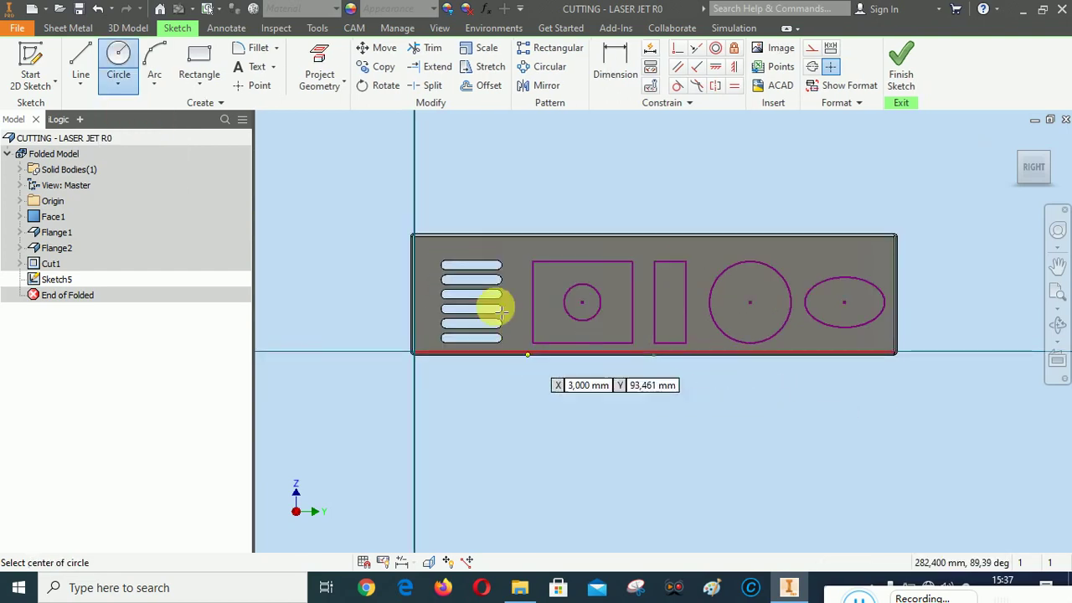
pyautogui.scroll(3, 490, 304)
pyautogui.scroll(2, 586, 339)
pyautogui.scroll(-2, 561, 268)
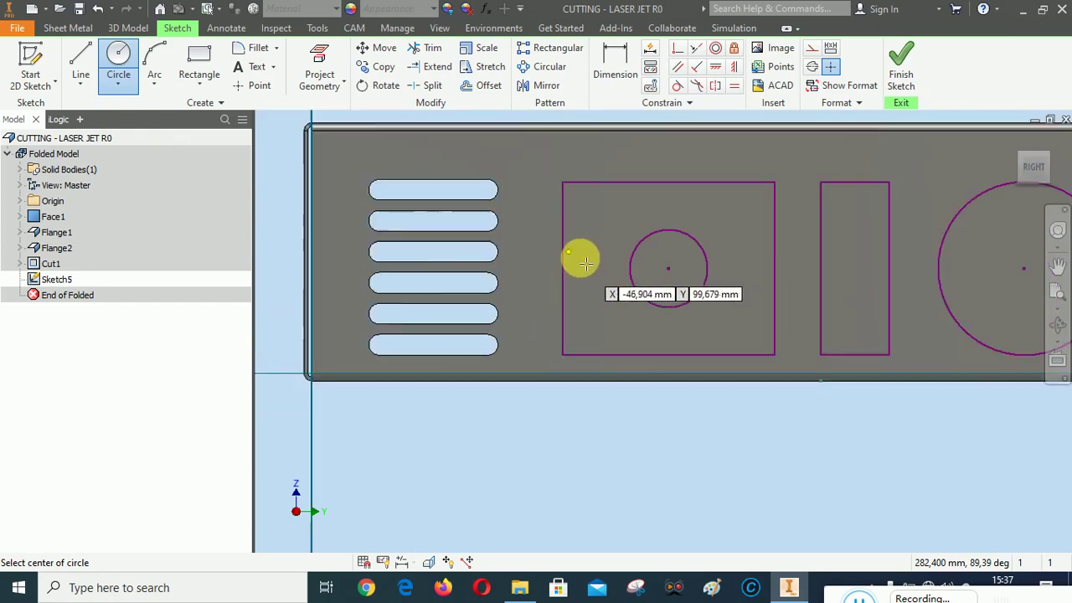
pyautogui.scroll(-1, 578, 263)
# Step: Make the larger rectangle's top edge collinear with the top slot's top edge
pyautogui.click(696, 47)
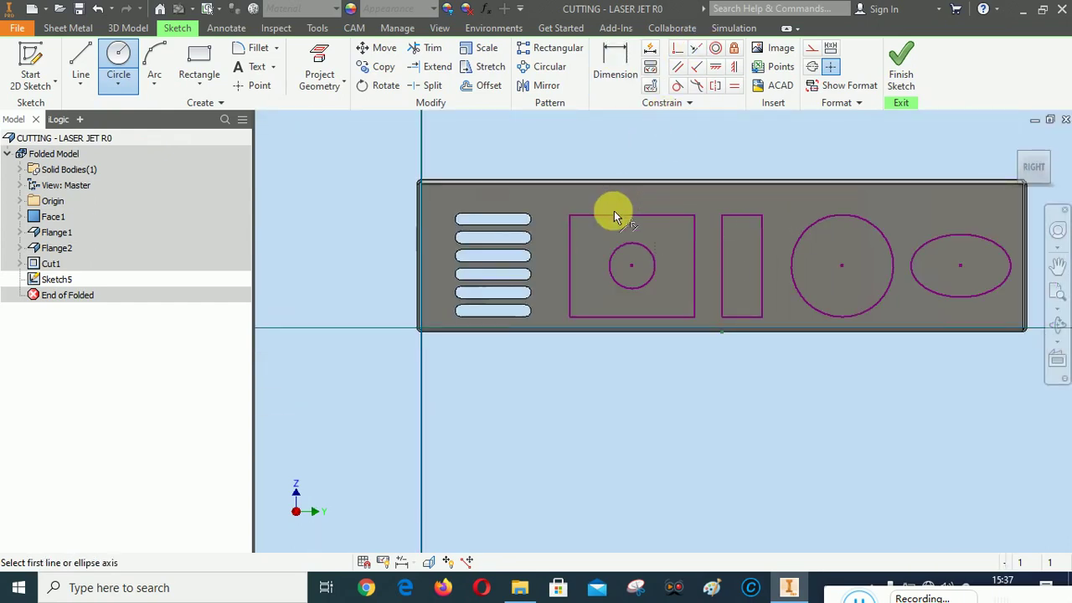
pyautogui.click(597, 216)
pyautogui.click(499, 215)
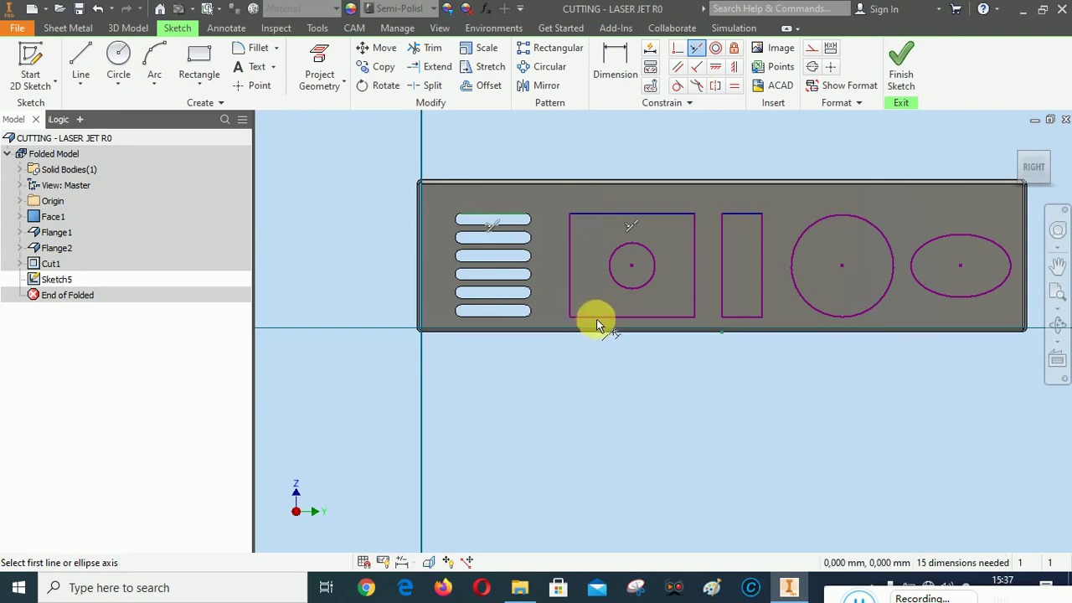
# Step: Align the rectangle's bottom with the bottom slot; make the big circle tangent to the narrow rectangle's right and top edges
pyautogui.click(587, 317)
pyautogui.click(509, 318)
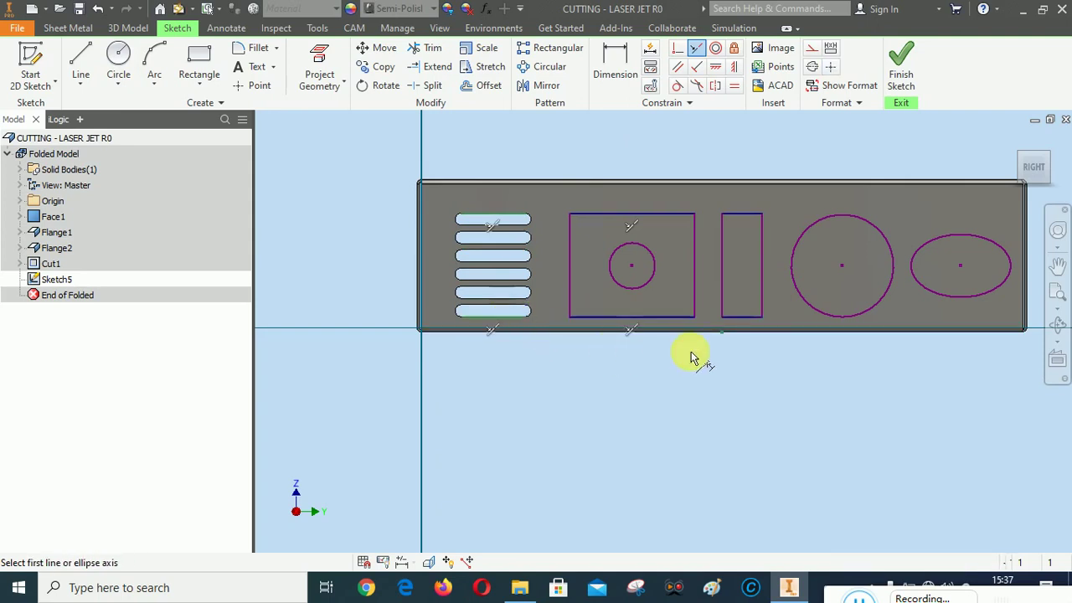
pyautogui.click(678, 86)
pyautogui.click(761, 312)
pyautogui.click(850, 316)
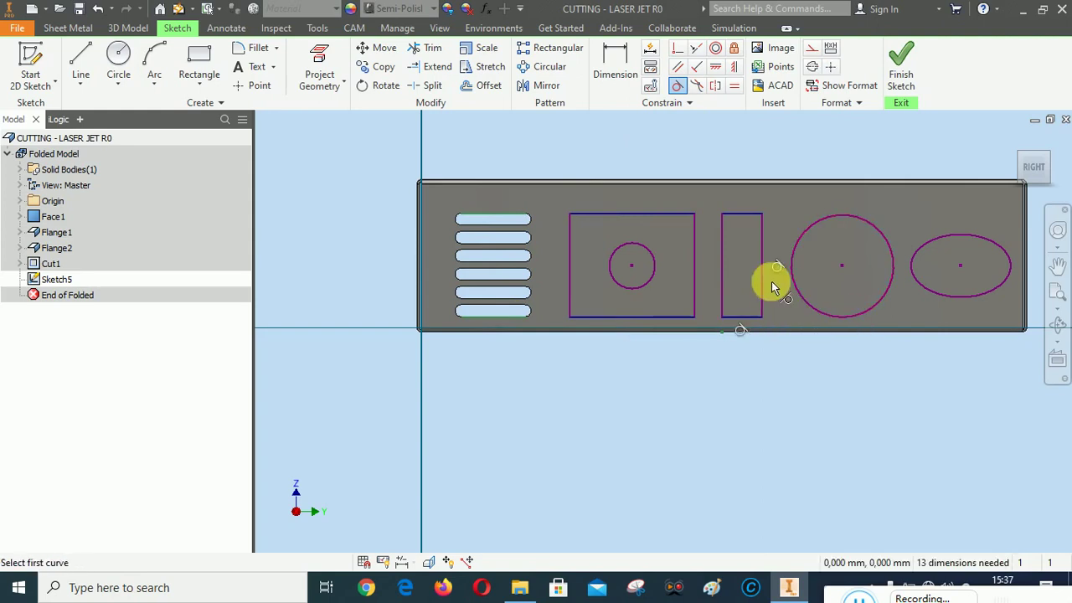
pyautogui.click(750, 214)
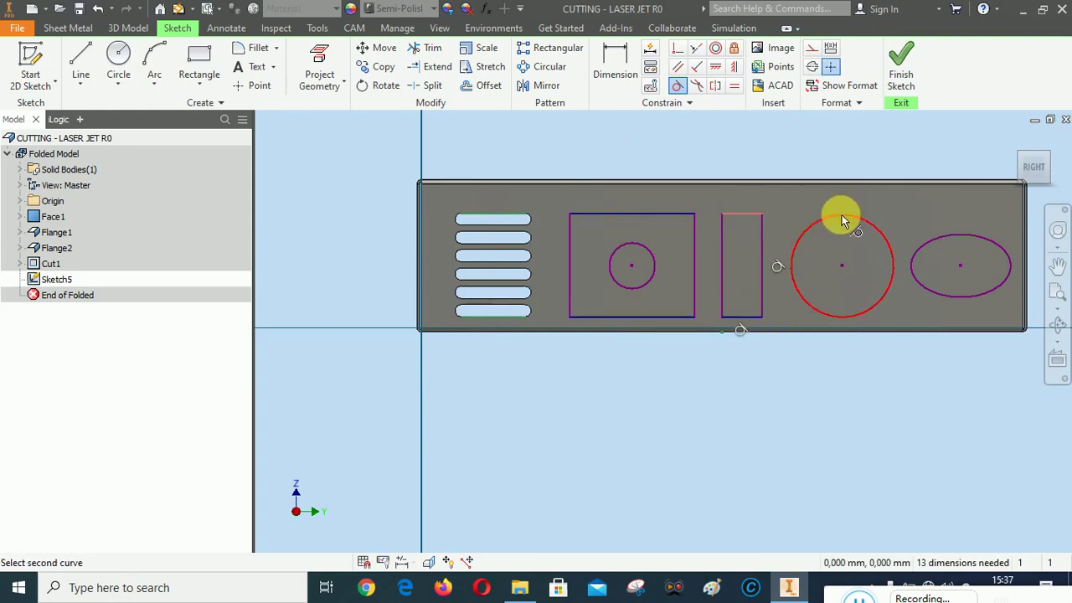
pyautogui.click(842, 214)
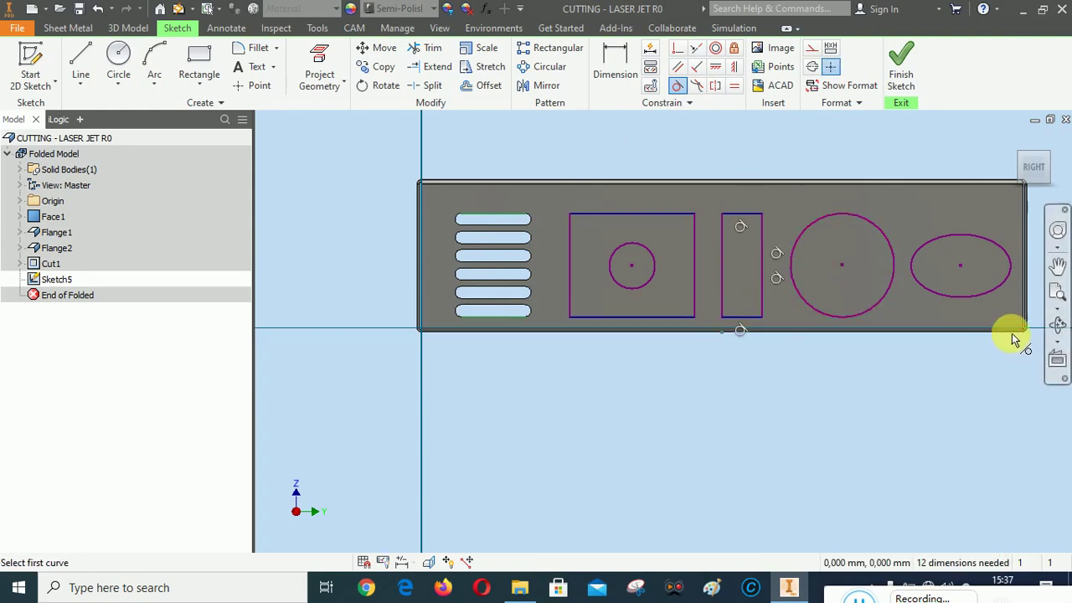
pyautogui.click(626, 76)
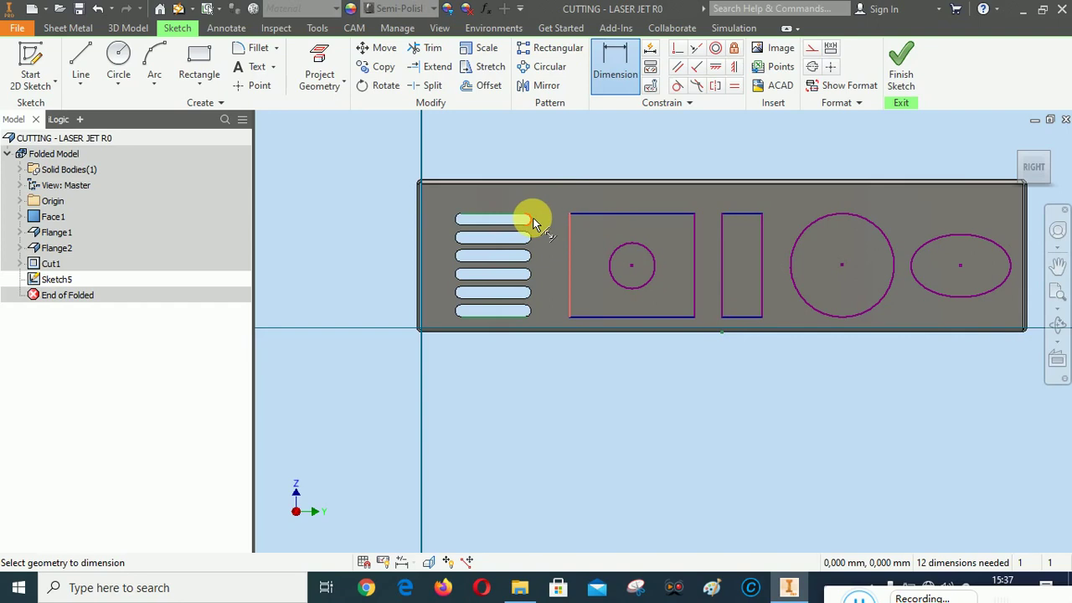
# Step: Dimension the gap from the top slot end to the first rectangle as 25 mm
pyautogui.scroll(3, 533, 225)
pyautogui.scroll(3, 532, 224)
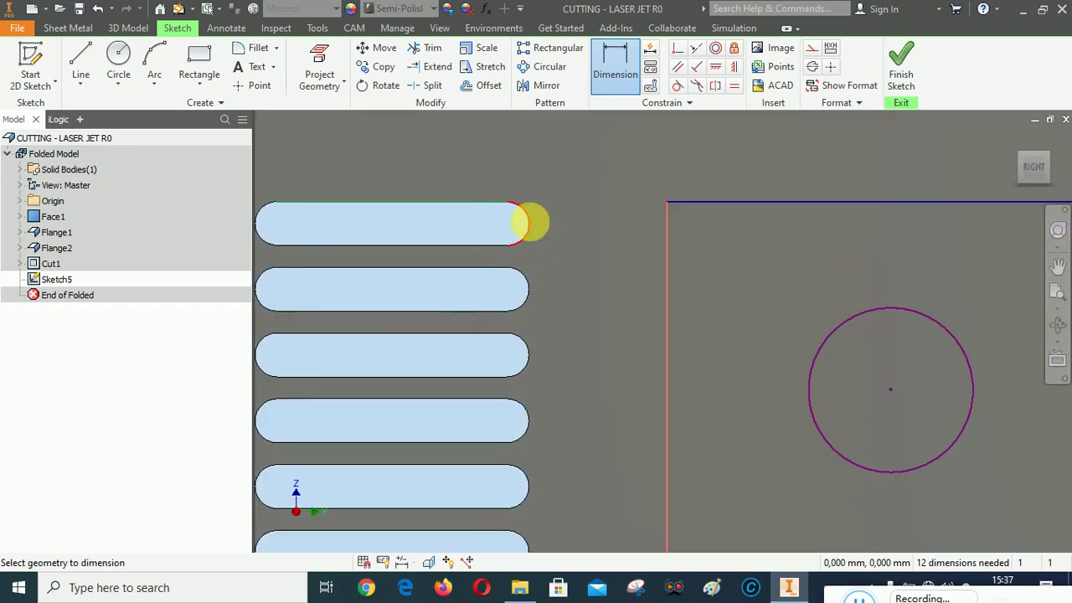
pyautogui.click(531, 221)
pyautogui.click(586, 165)
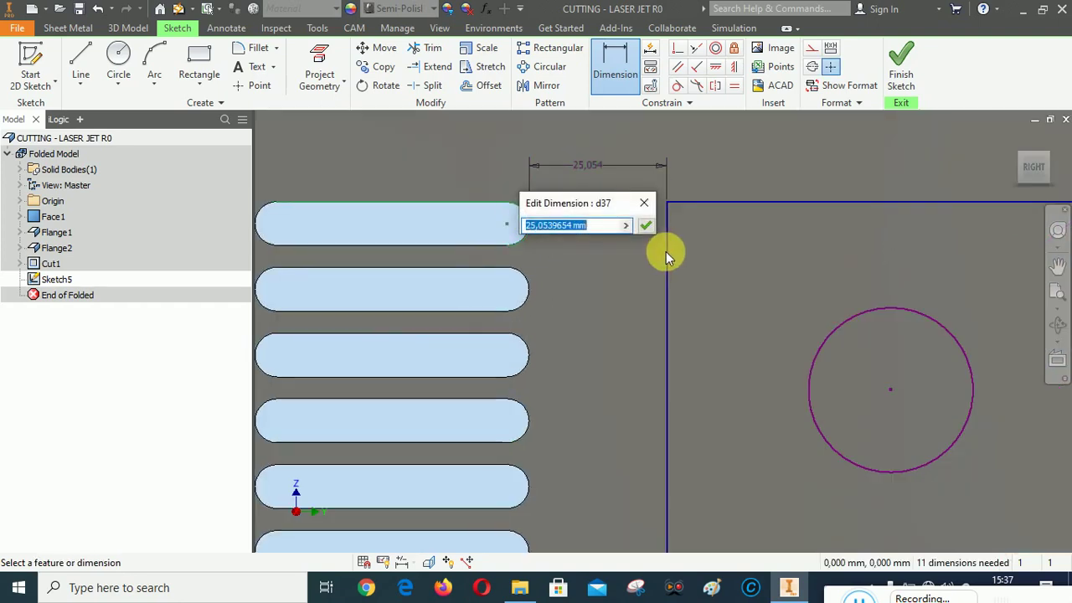
pyautogui.write('25')
pyautogui.click(646, 225)
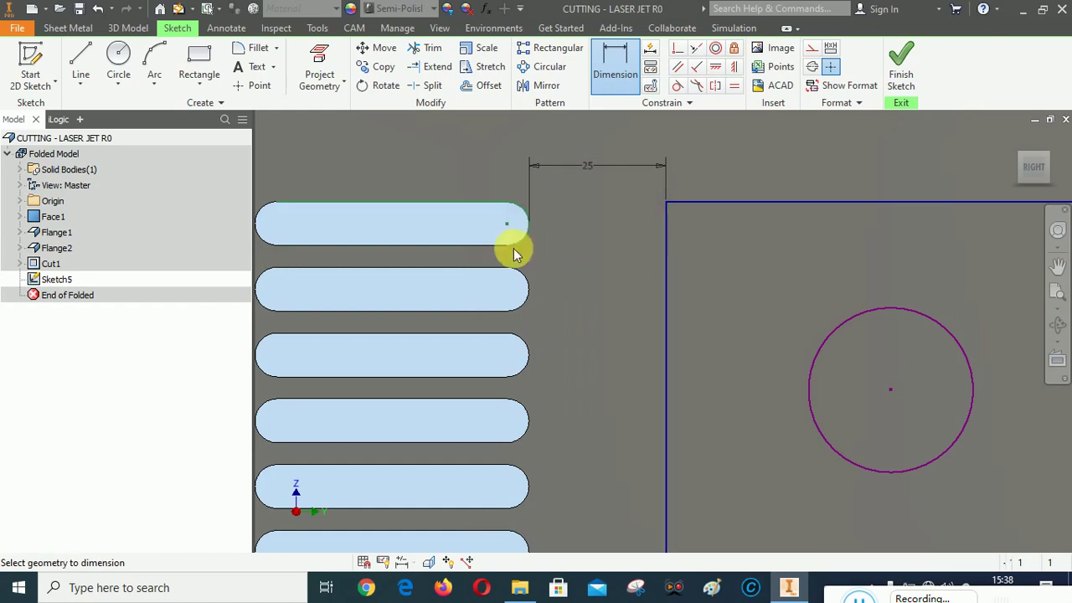
# Step: Set a 15 mm gap between the rectangles and link the rectangle-to-circle gap to it
pyautogui.scroll(-2, 515, 254)
pyautogui.scroll(-2, 717, 232)
pyautogui.scroll(3, 718, 246)
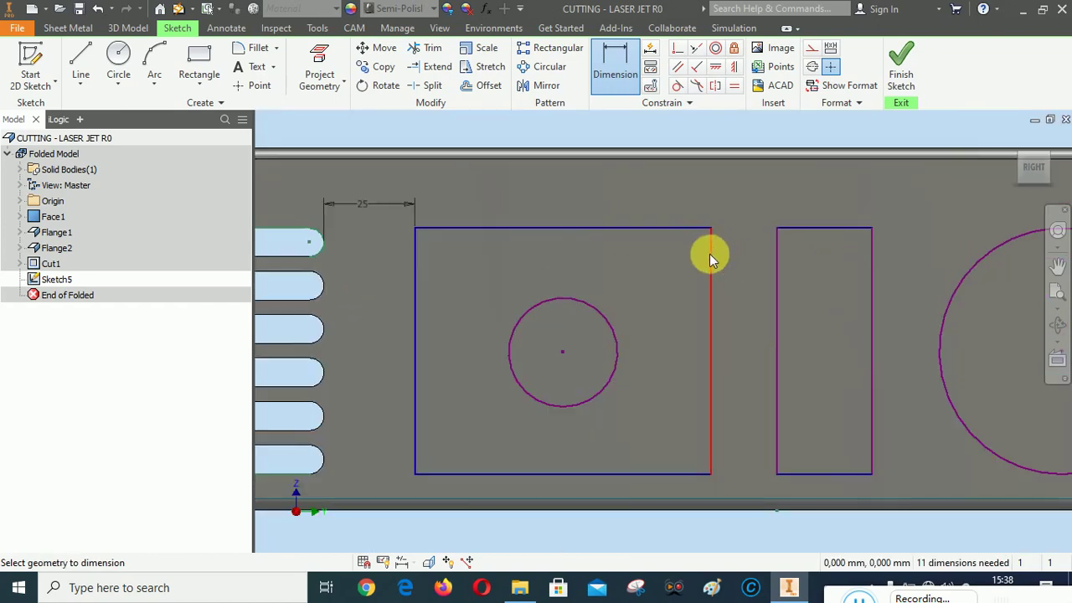
pyautogui.click(709, 254)
pyautogui.click(777, 264)
pyautogui.click(743, 205)
pyautogui.write('15')
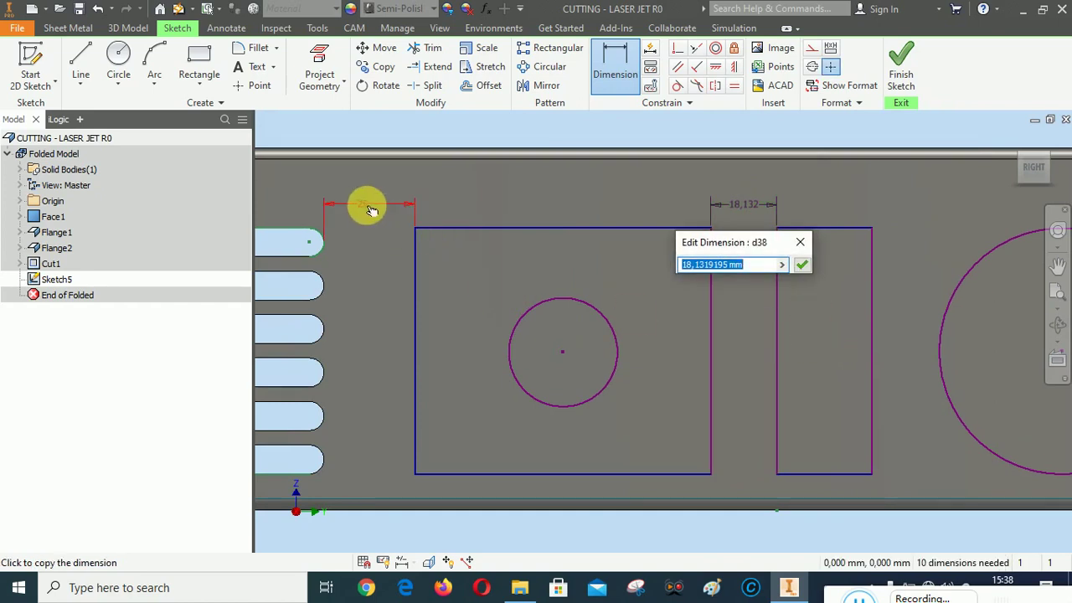
pyautogui.click(801, 264)
pyautogui.click(871, 359)
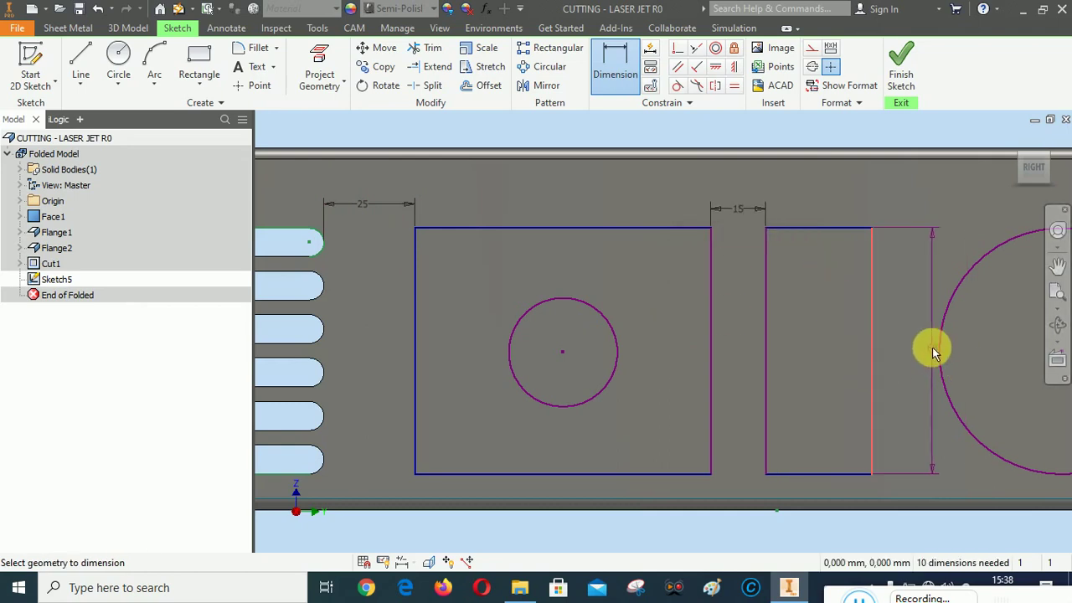
pyautogui.click(940, 356)
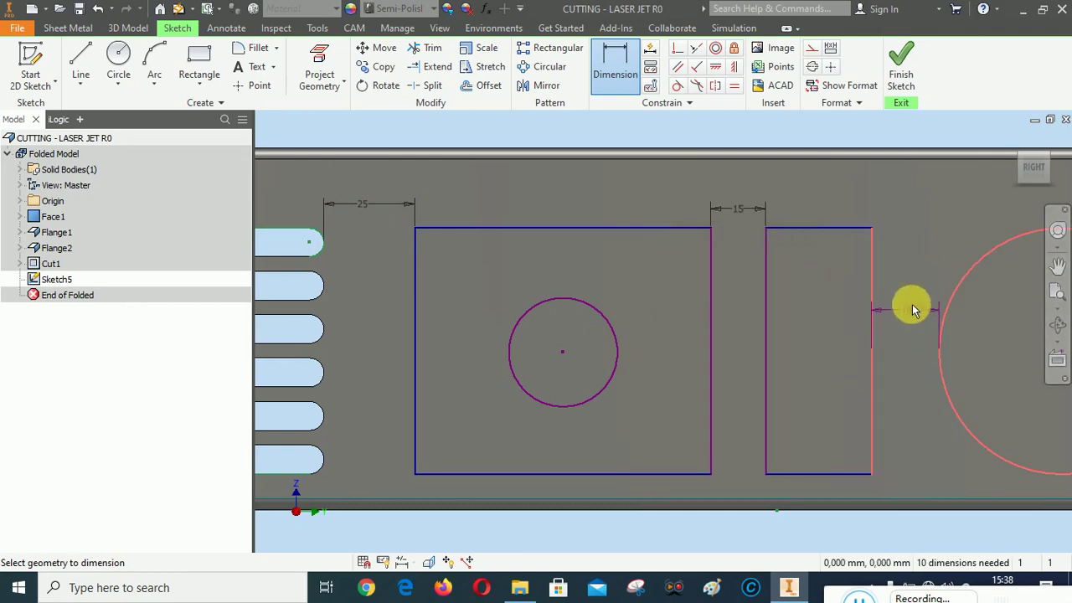
pyautogui.click(911, 304)
pyautogui.click(739, 219)
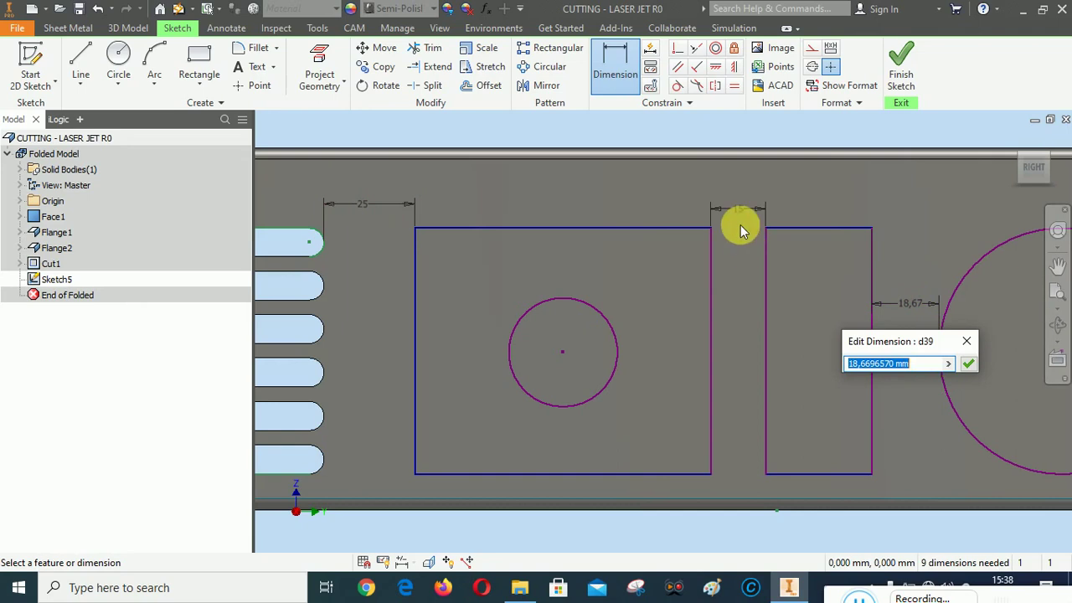
pyautogui.click(968, 363)
# Step: Dimension the circle-to-ellipse centre distance as 78 mm, then correct it to 75 mm
pyautogui.scroll(3, 581, 314)
pyautogui.scroll(3, 581, 314)
pyautogui.scroll(-3, 820, 328)
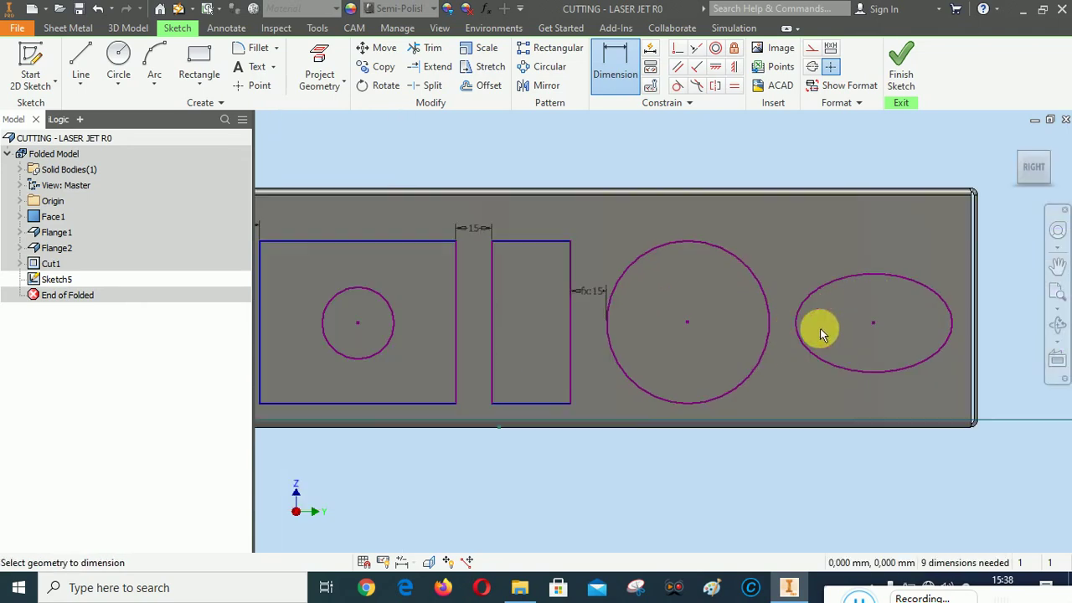
pyautogui.scroll(-2, 772, 322)
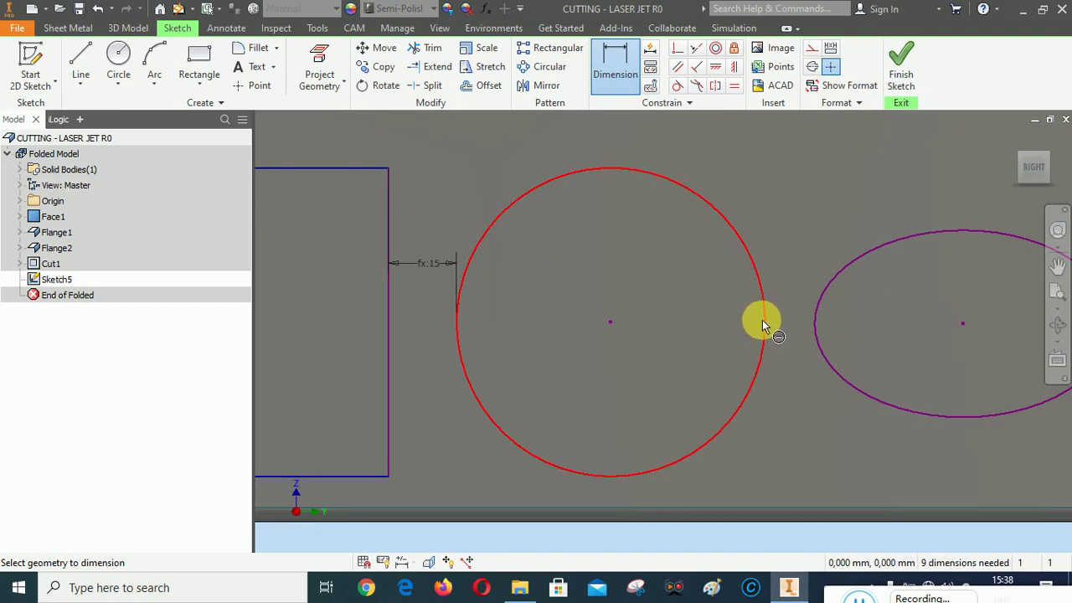
pyautogui.click(765, 322)
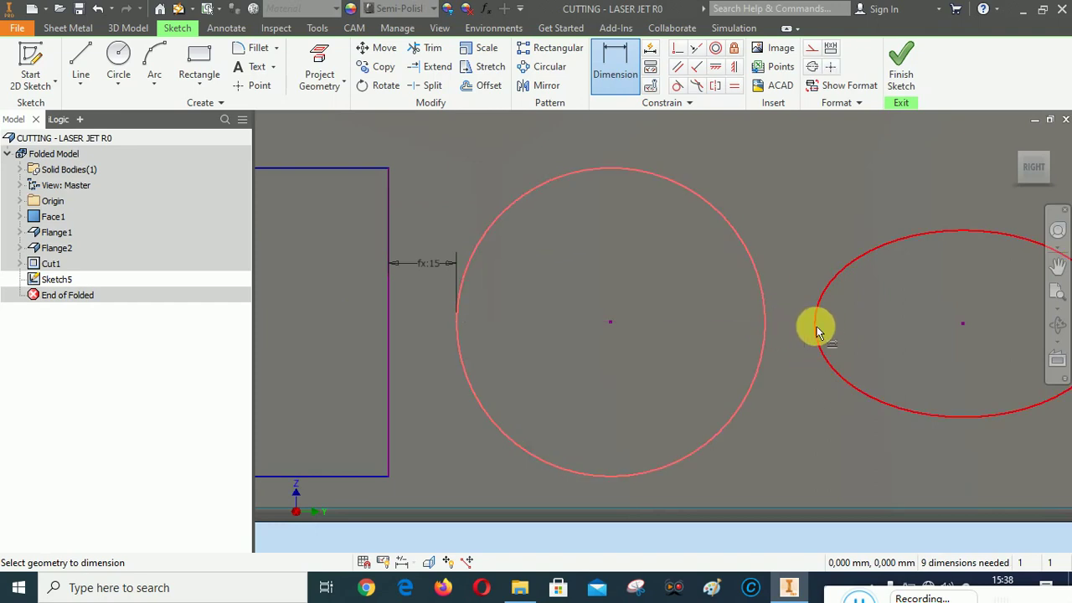
pyautogui.click(812, 332)
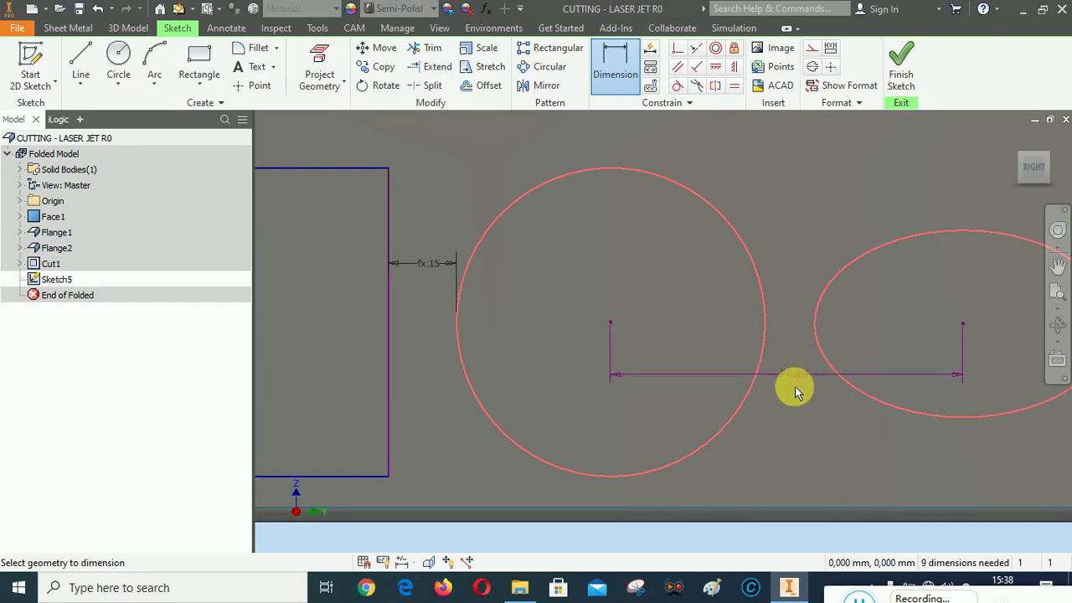
pyautogui.click(800, 394)
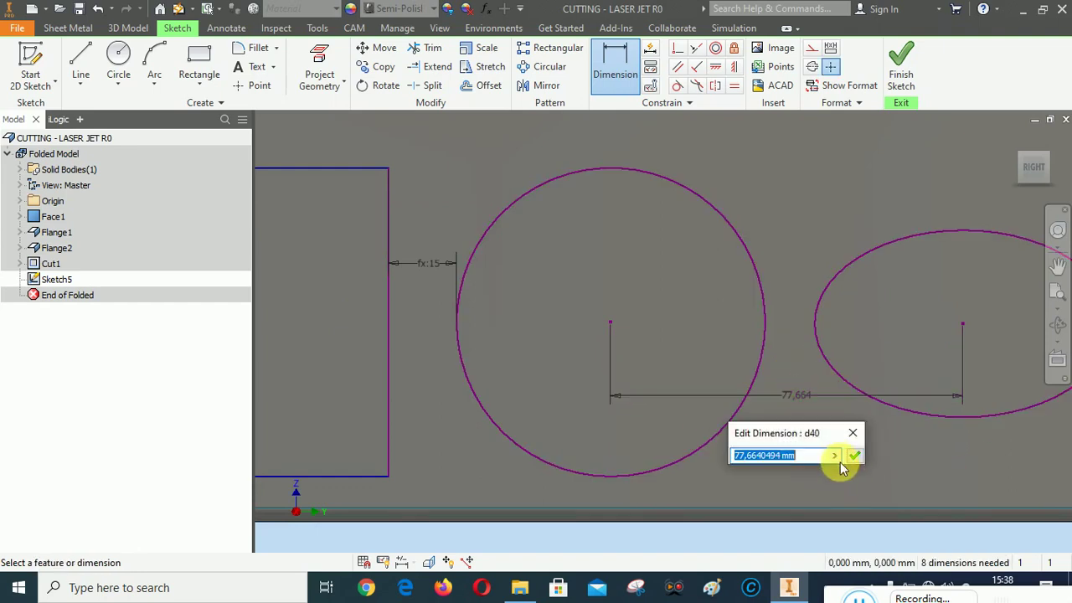
pyautogui.write('78')
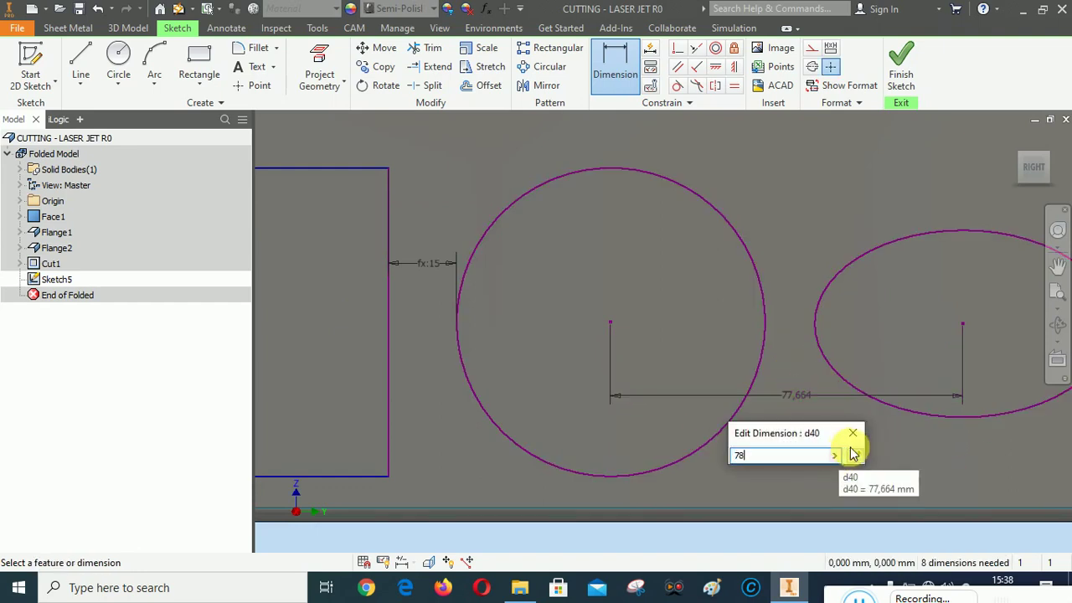
pyautogui.press('Return')
pyautogui.scroll(-3, 625, 335)
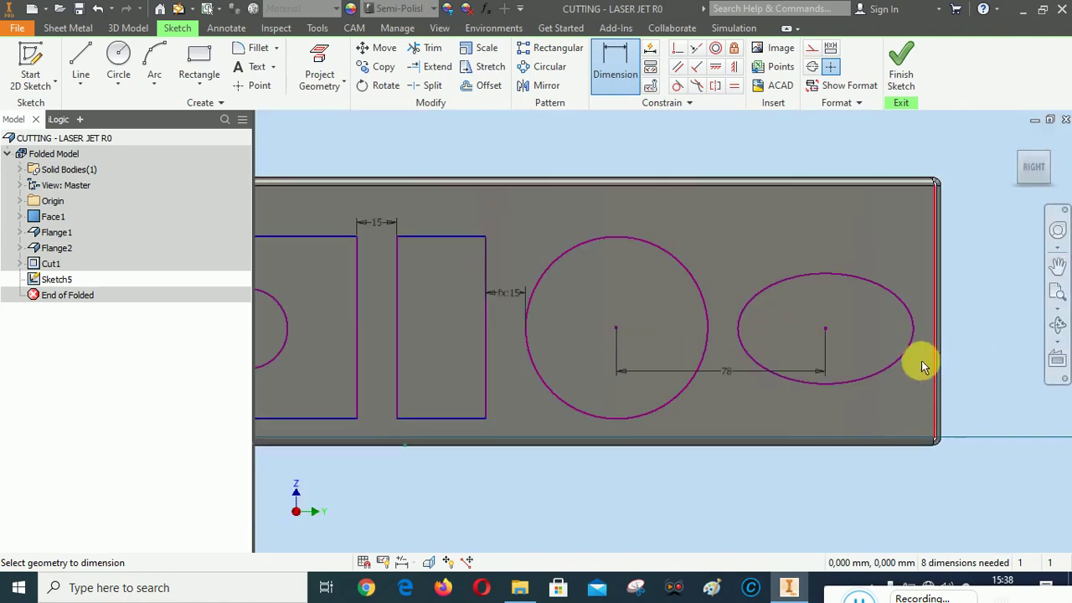
pyautogui.scroll(1, 890, 368)
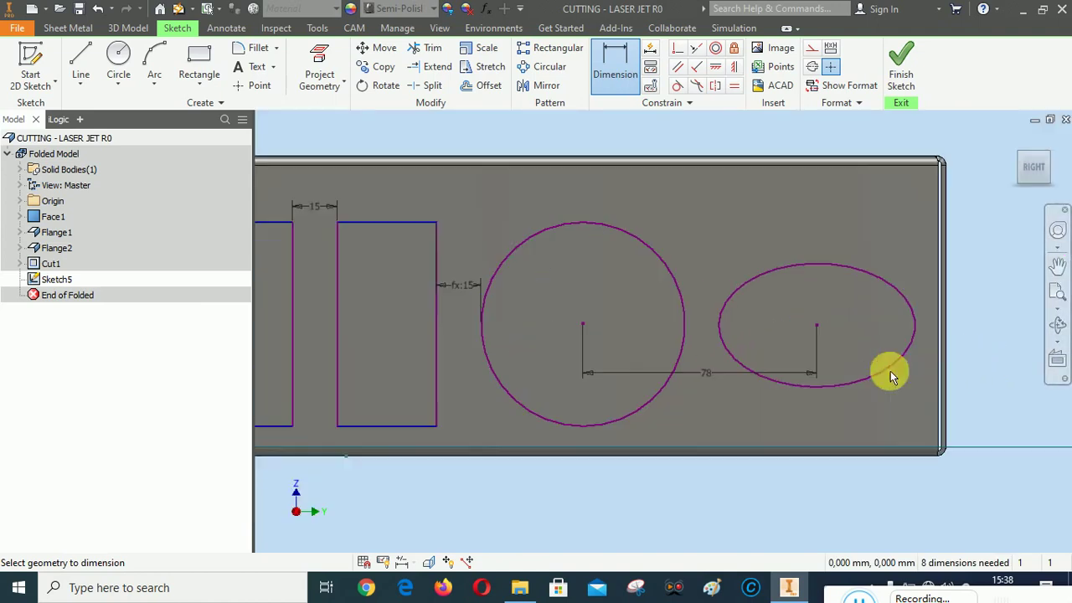
pyautogui.click(703, 372)
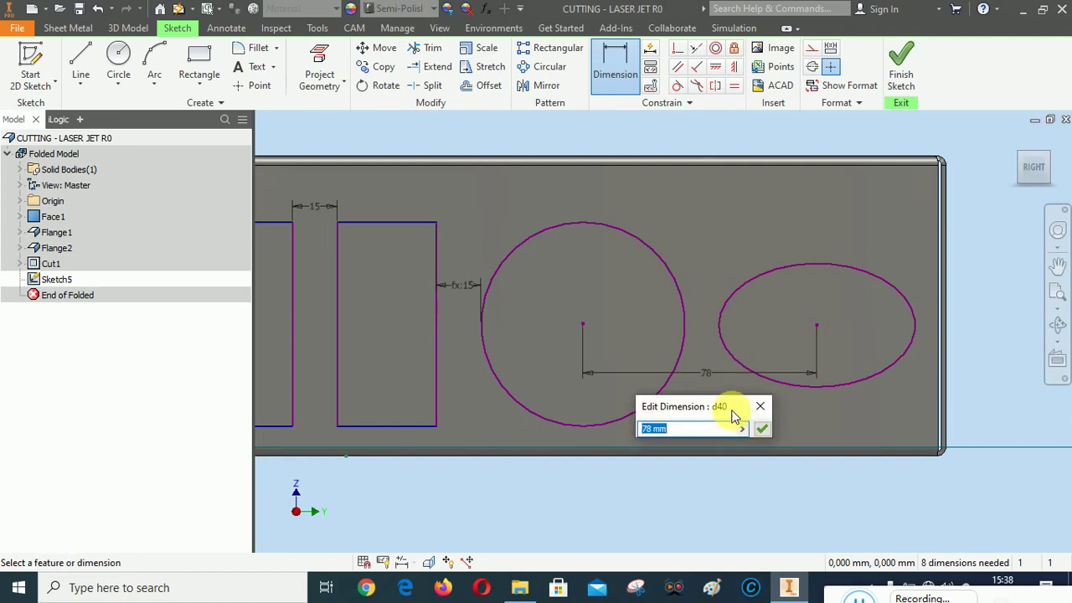
pyautogui.write('75')
pyautogui.click(762, 429)
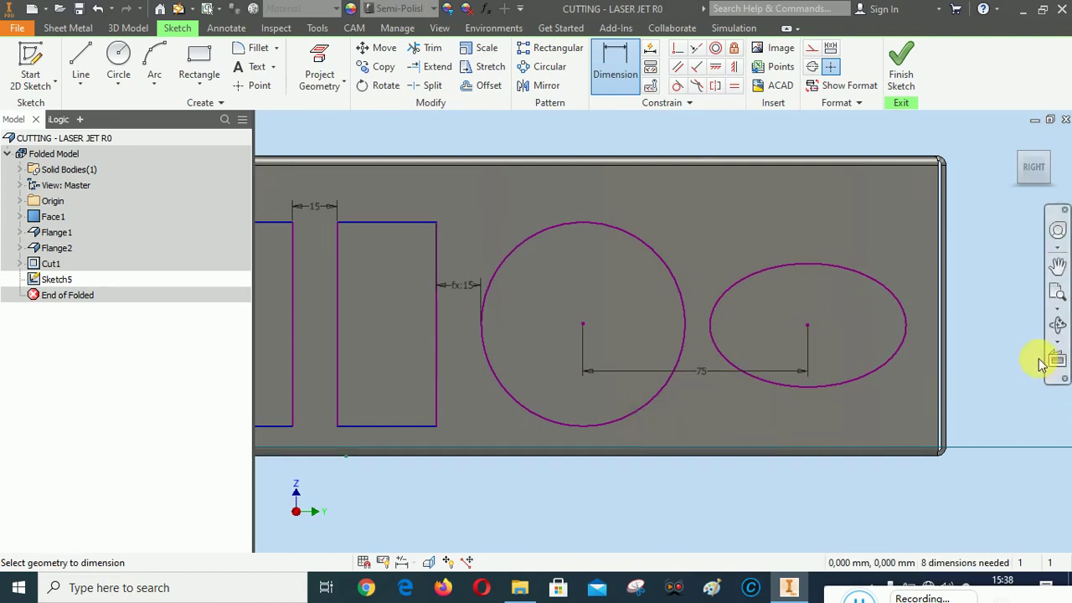
pyautogui.scroll(-4, 1046, 360)
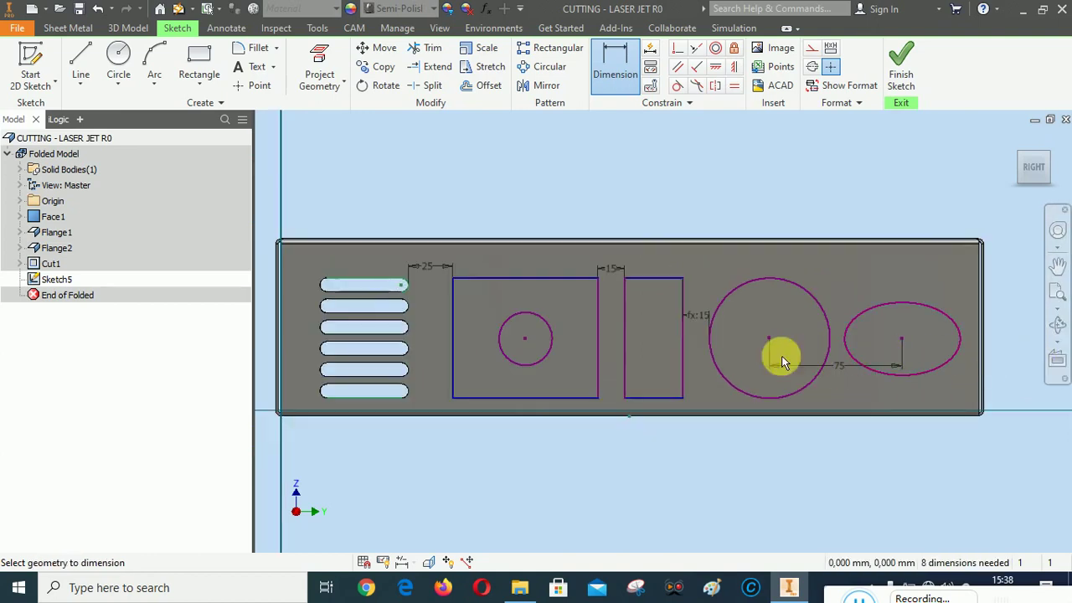
# Step: Dimension the ellipse's horizontal and vertical half-axes to 32 mm and 20 mm
pyautogui.click(931, 310)
pyautogui.click(933, 281)
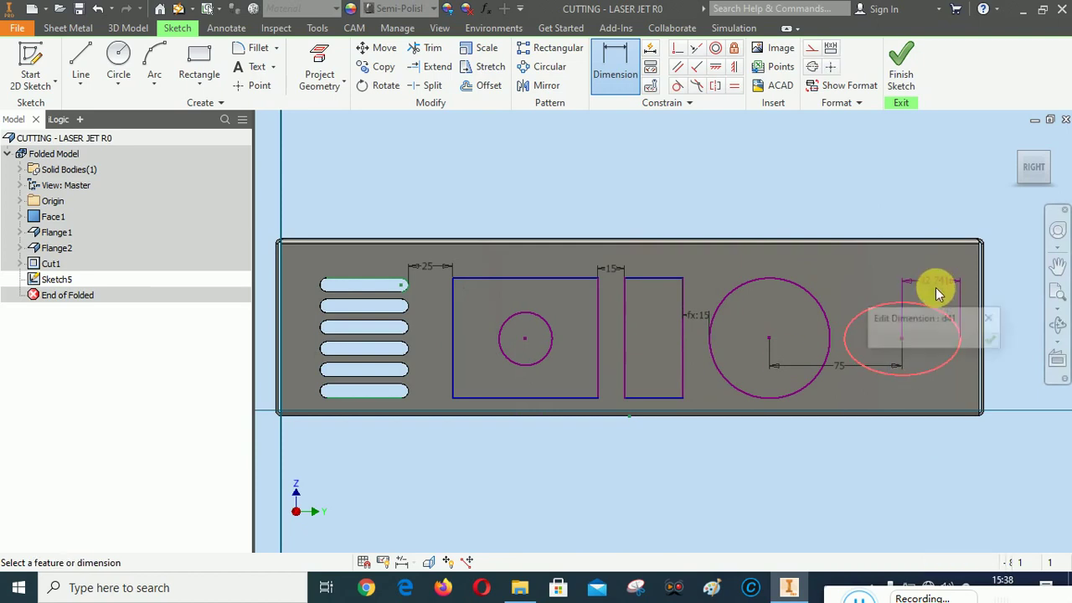
pyautogui.write('32')
pyautogui.click(992, 340)
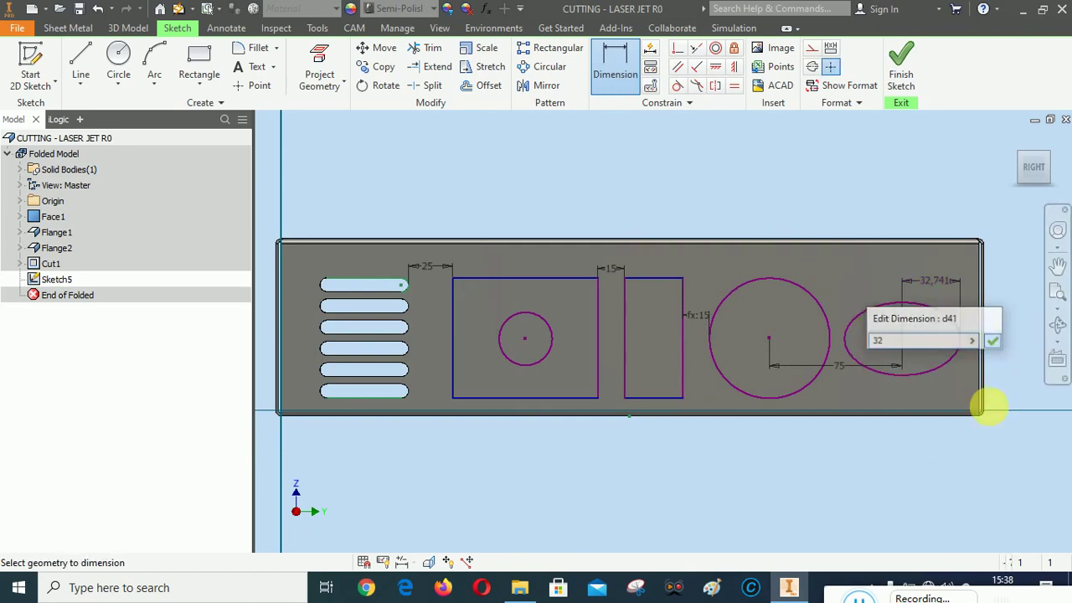
pyautogui.click(931, 372)
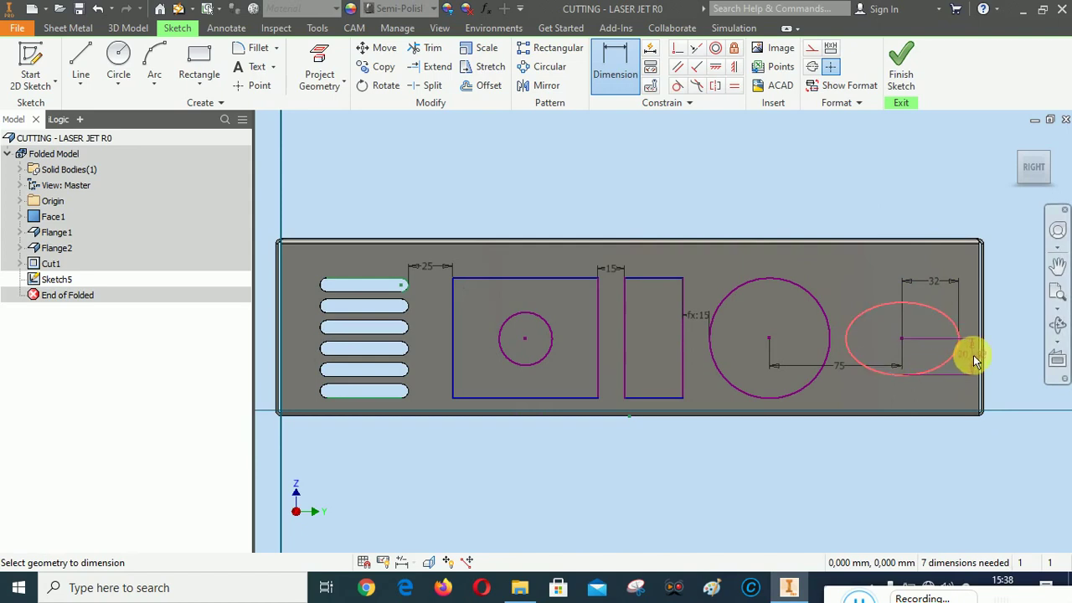
pyautogui.click(973, 360)
pyautogui.write('2')
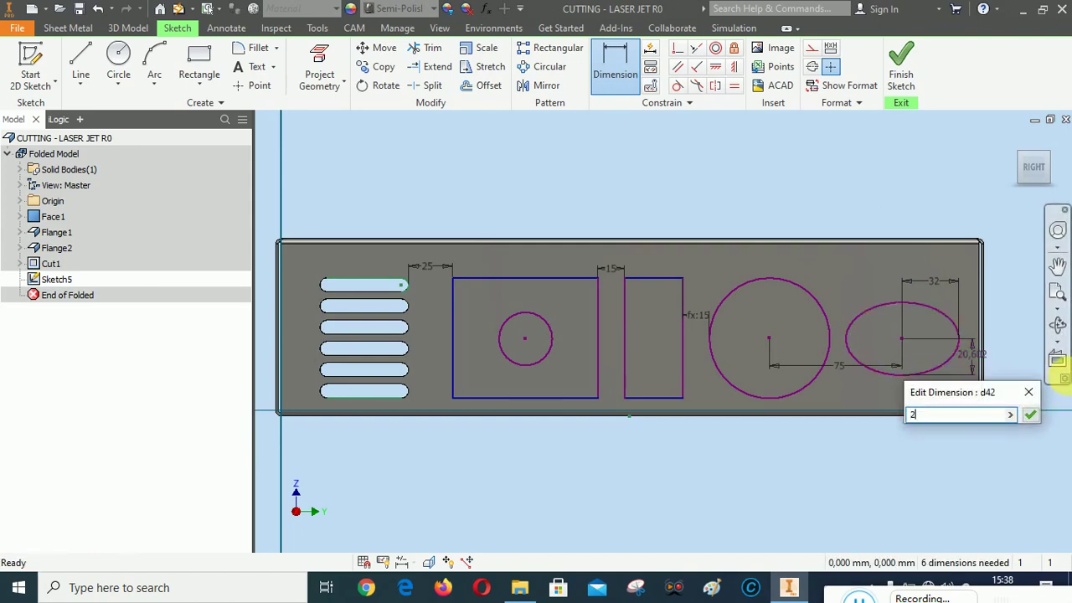
pyautogui.write('0')
pyautogui.click(1030, 414)
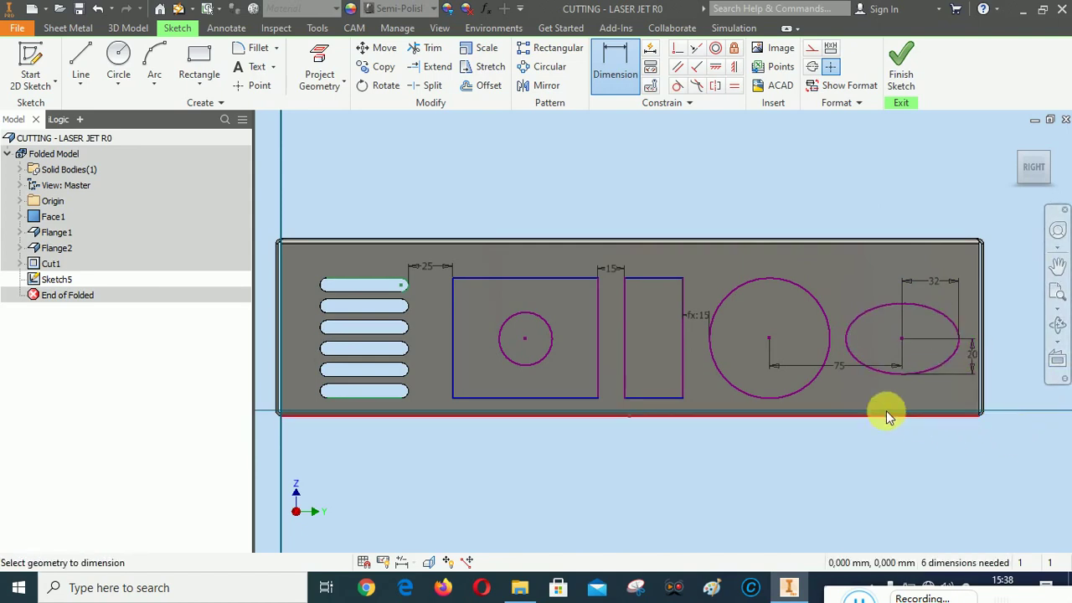
# Step: Give the first and second rectangles widths of 80 mm and 35 mm
pyautogui.click(804, 291)
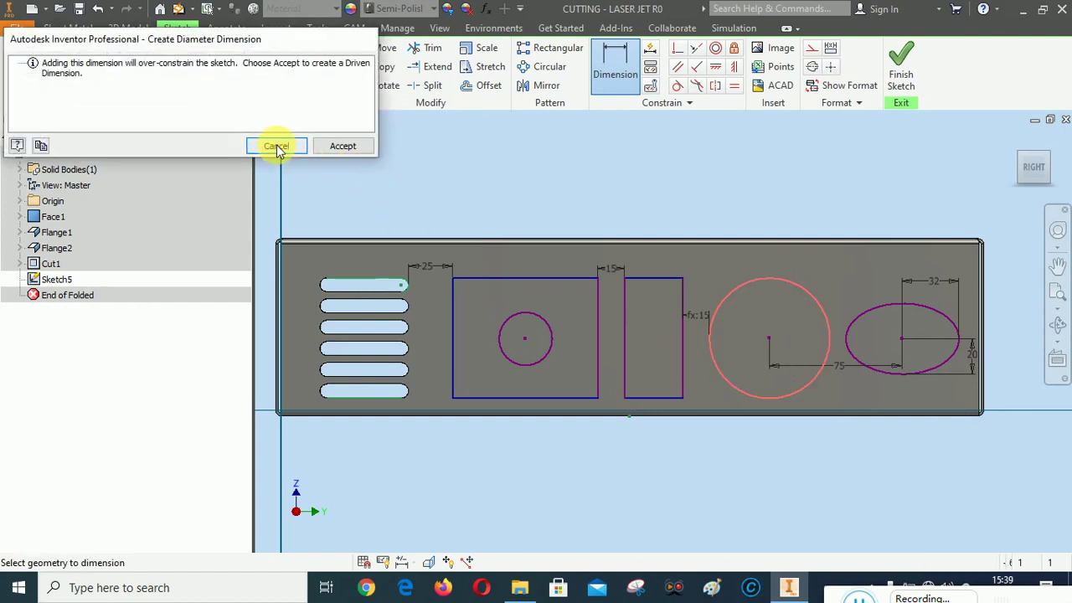
pyautogui.click(275, 145)
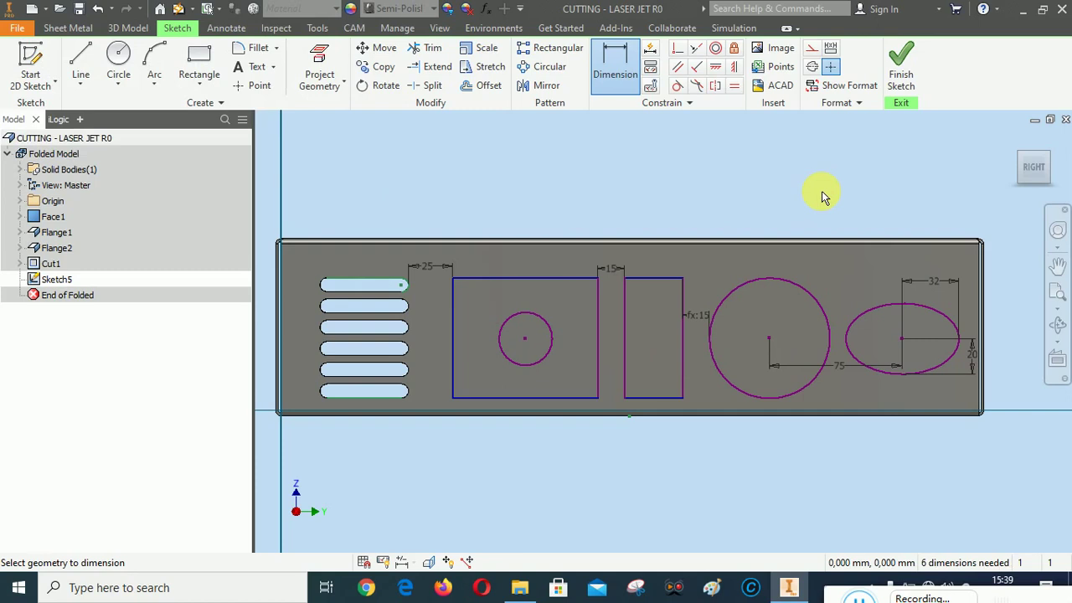
pyautogui.click(522, 271)
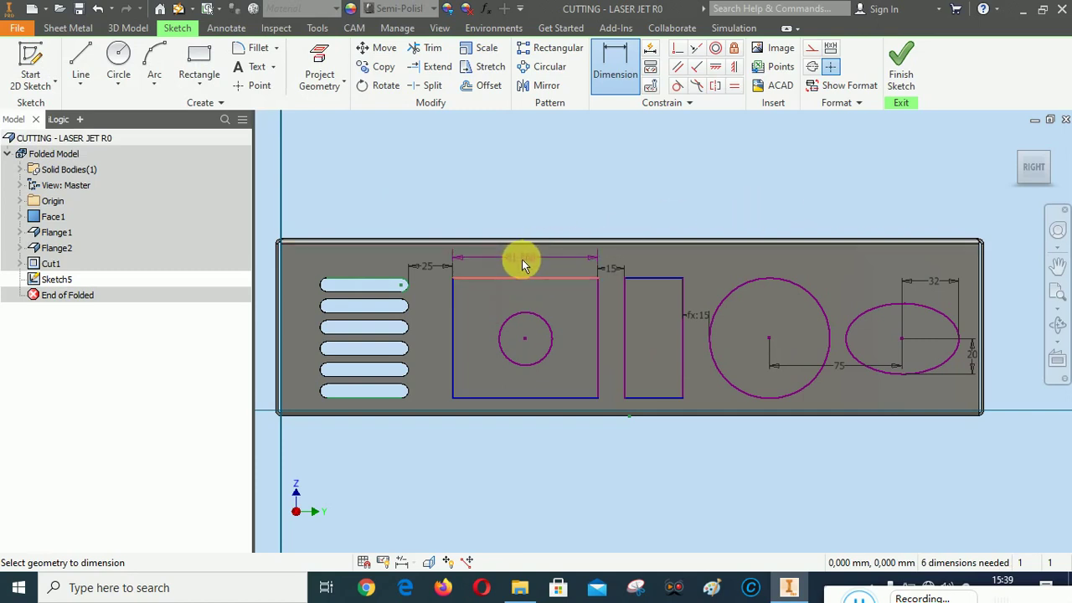
pyautogui.click(522, 259)
pyautogui.write('80')
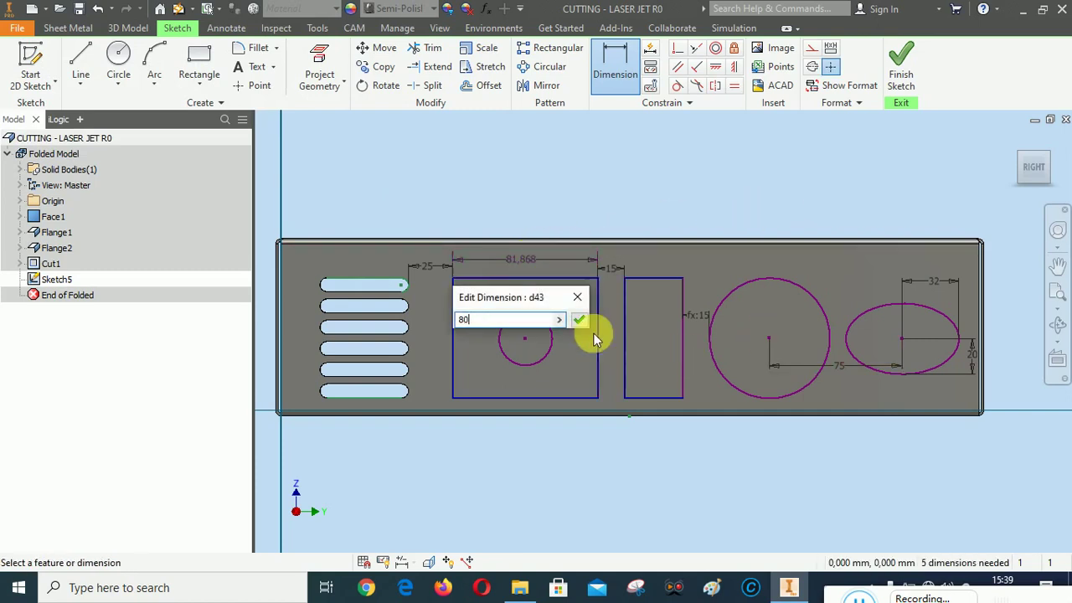
pyautogui.click(581, 320)
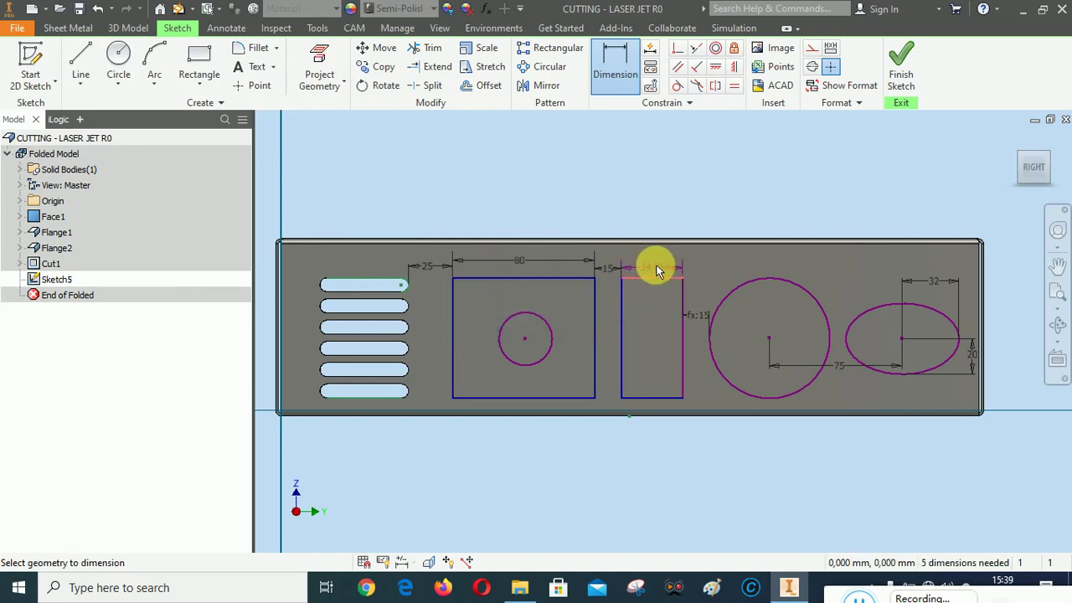
pyautogui.click(656, 265)
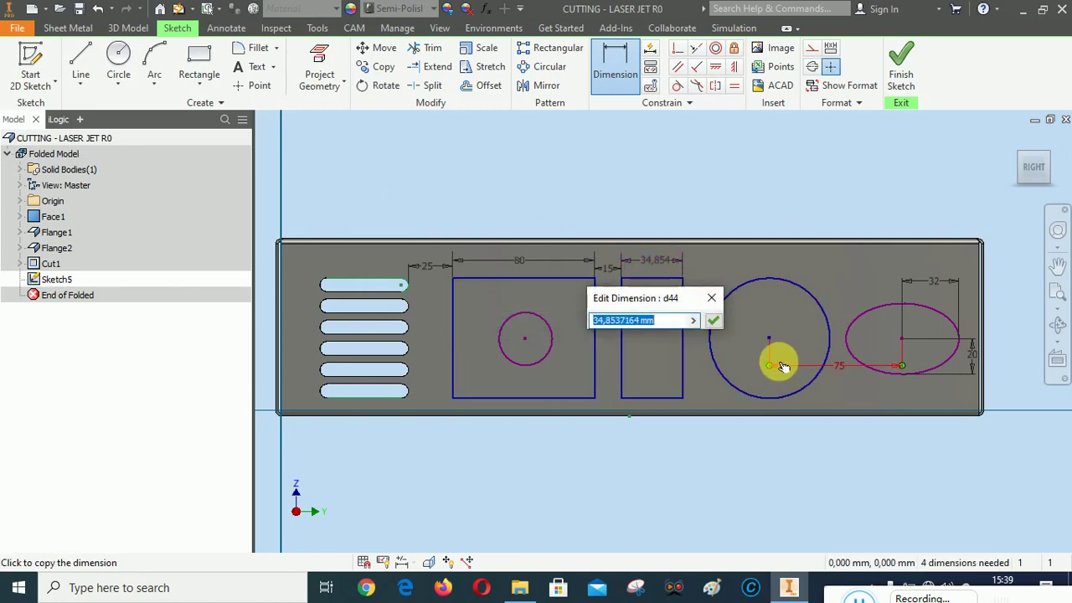
pyautogui.write('35')
pyautogui.click(717, 327)
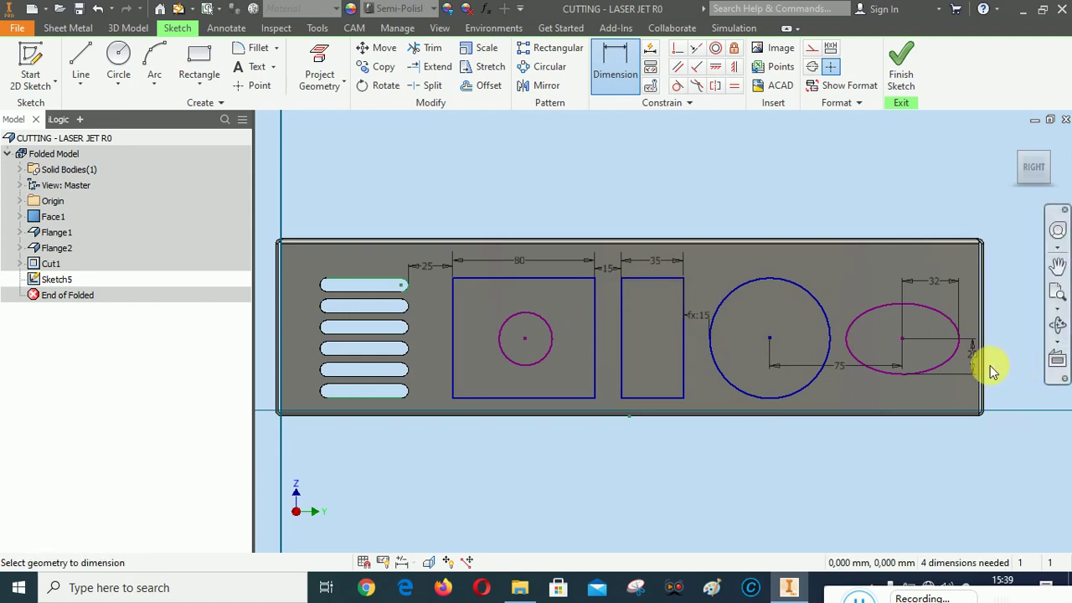
pyautogui.scroll(-3, 990, 365)
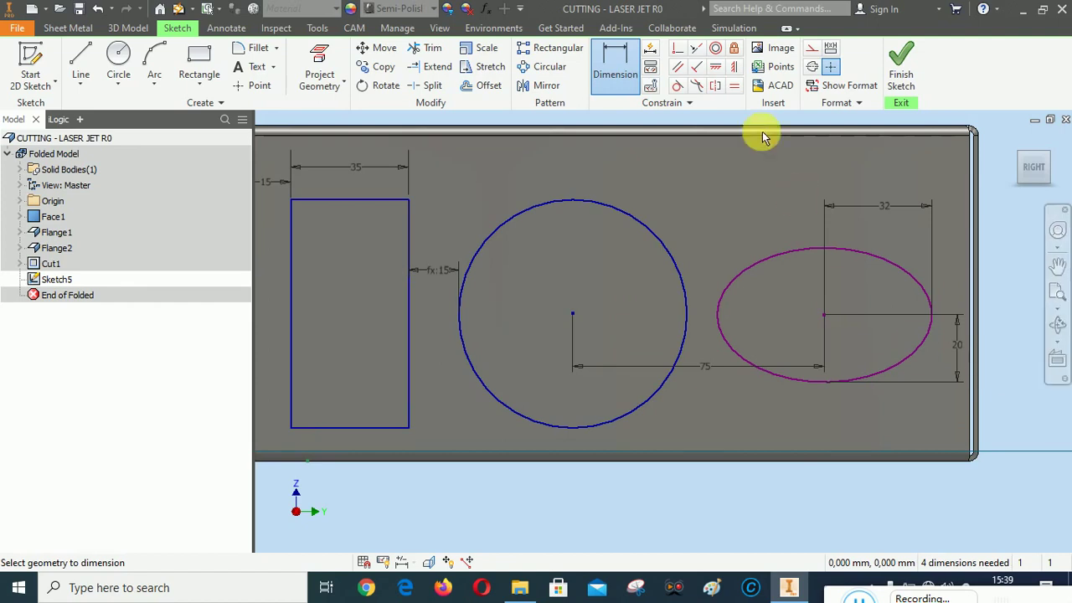
# Step: Constrain the ellipse centre horizontally level with the large circle's centre
pyautogui.click(722, 68)
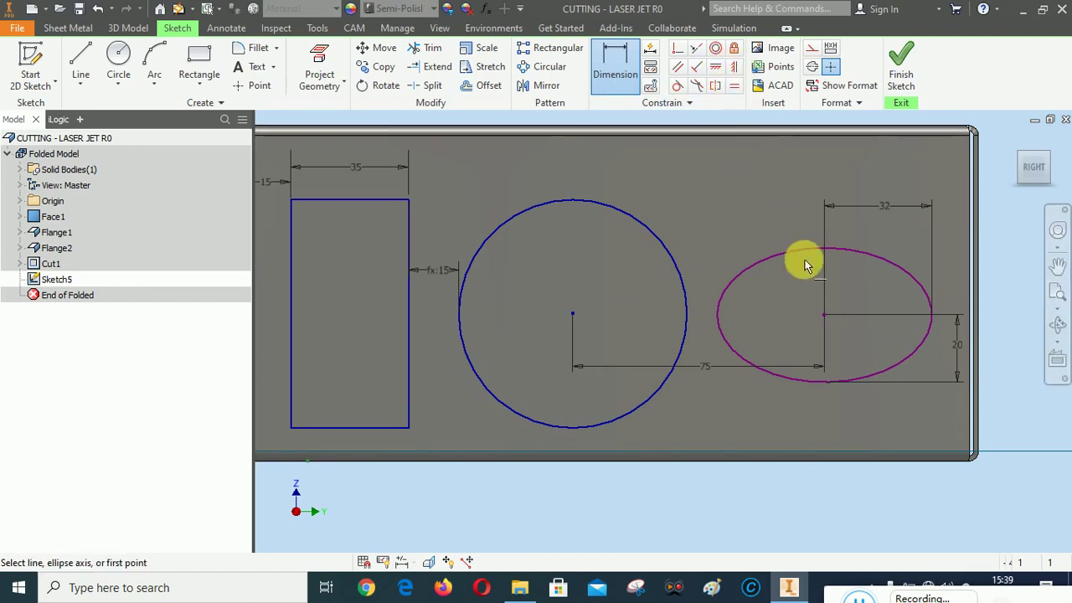
pyautogui.click(824, 316)
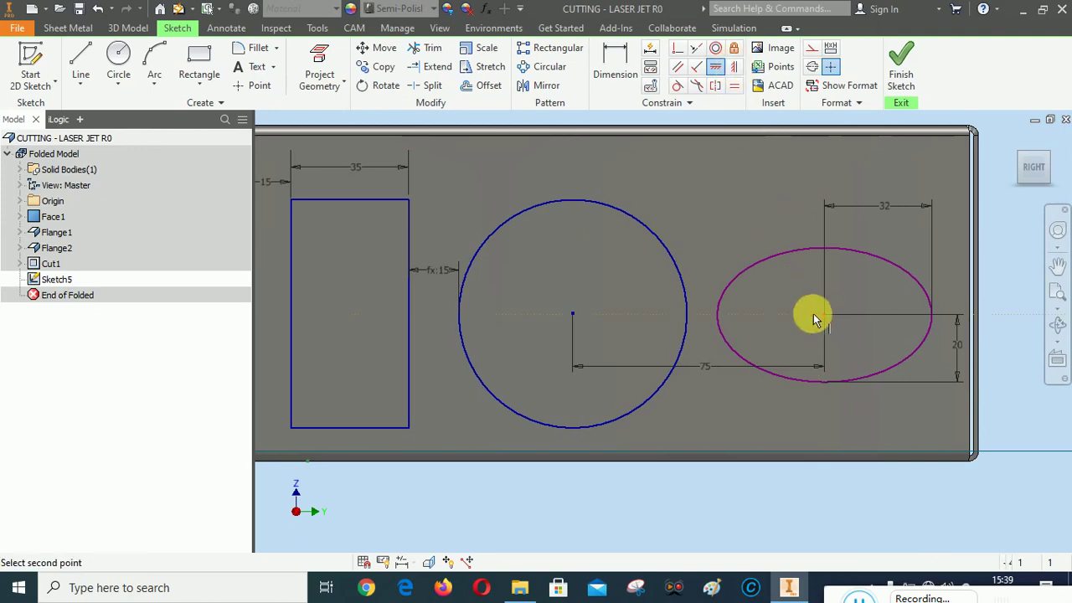
pyautogui.click(573, 317)
pyautogui.scroll(-3, 813, 386)
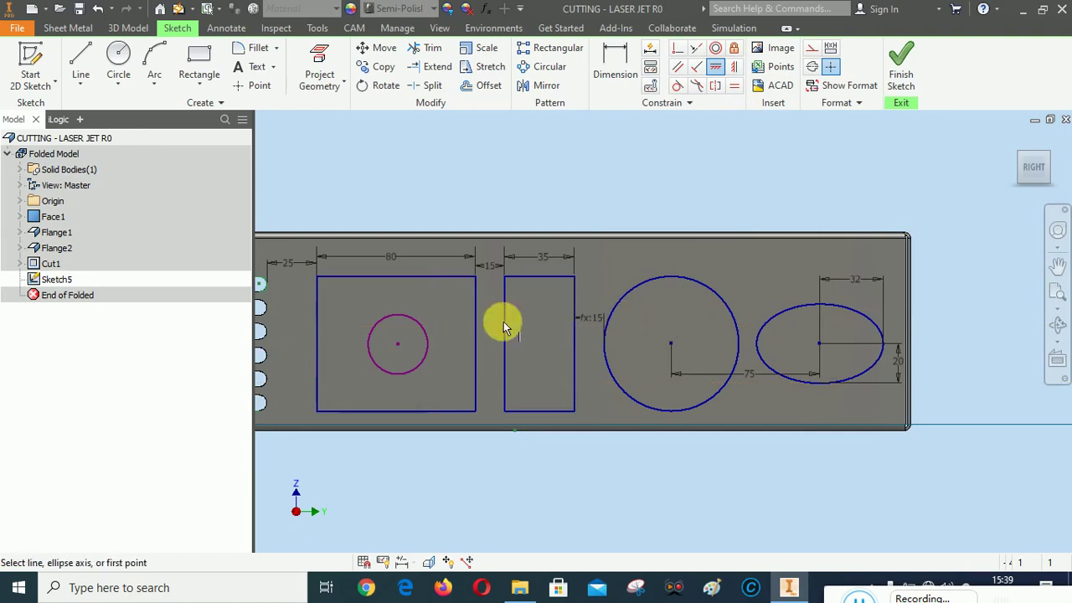
pyautogui.scroll(3, 323, 371)
# Step: Dimension the small circle's diameter to 35 mm
pyautogui.click(614, 67)
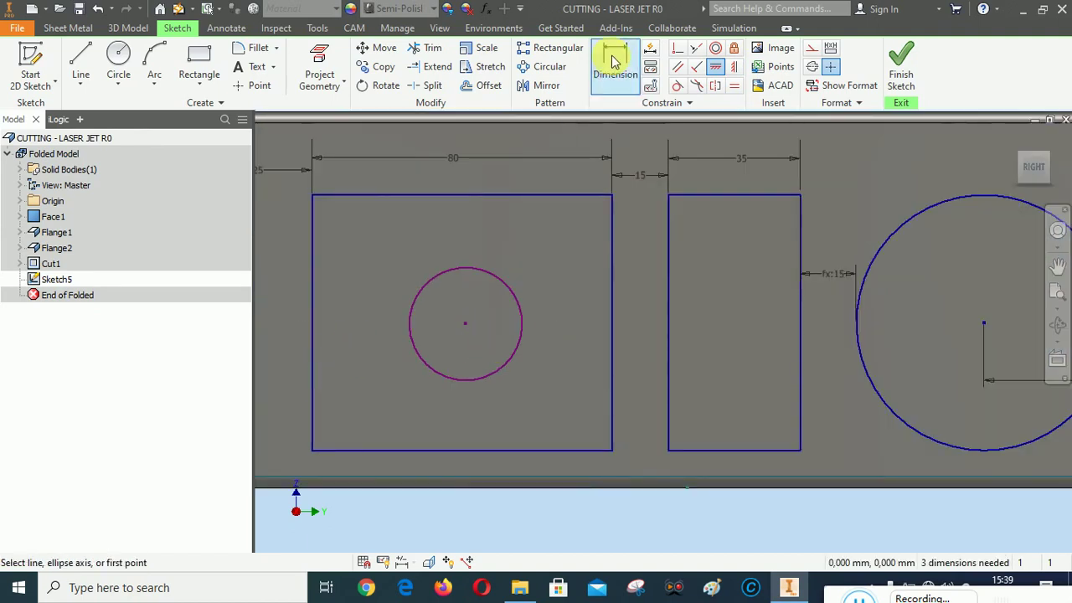
pyautogui.click(497, 299)
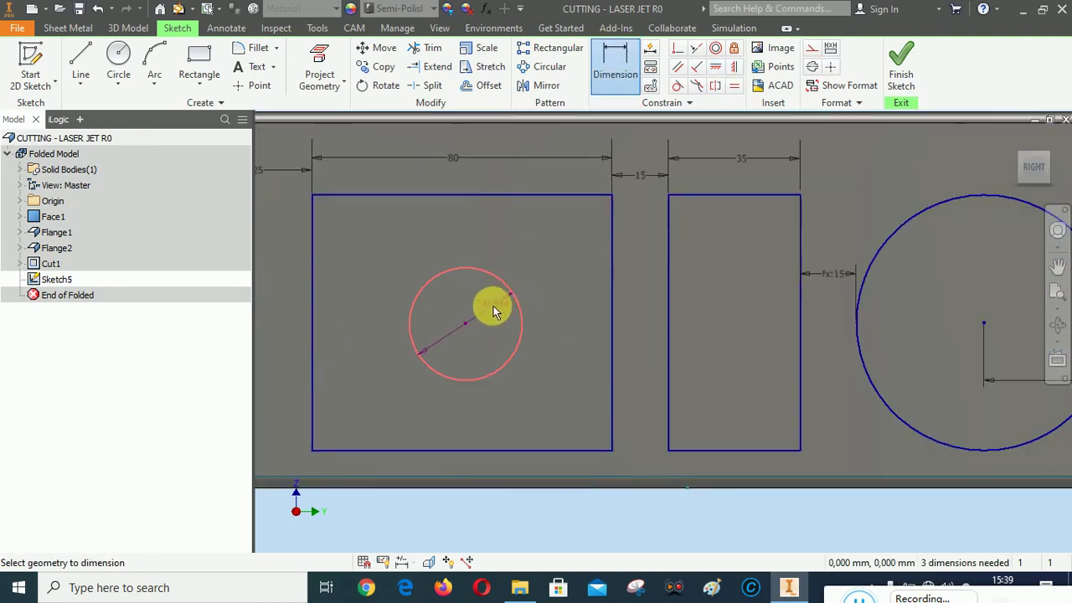
pyautogui.click(490, 306)
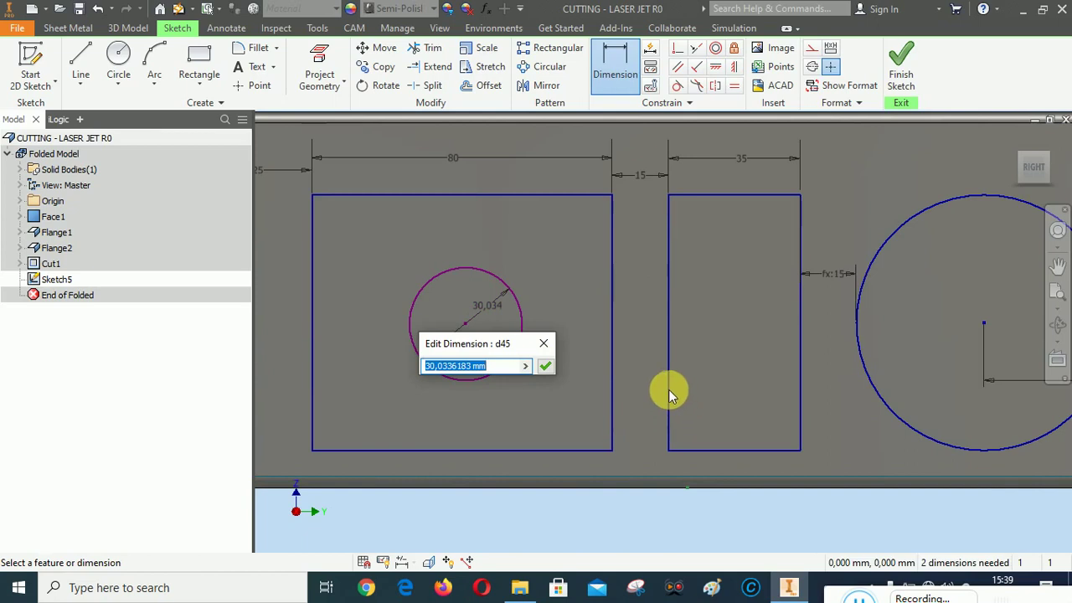
pyautogui.write('35')
pyautogui.click(545, 366)
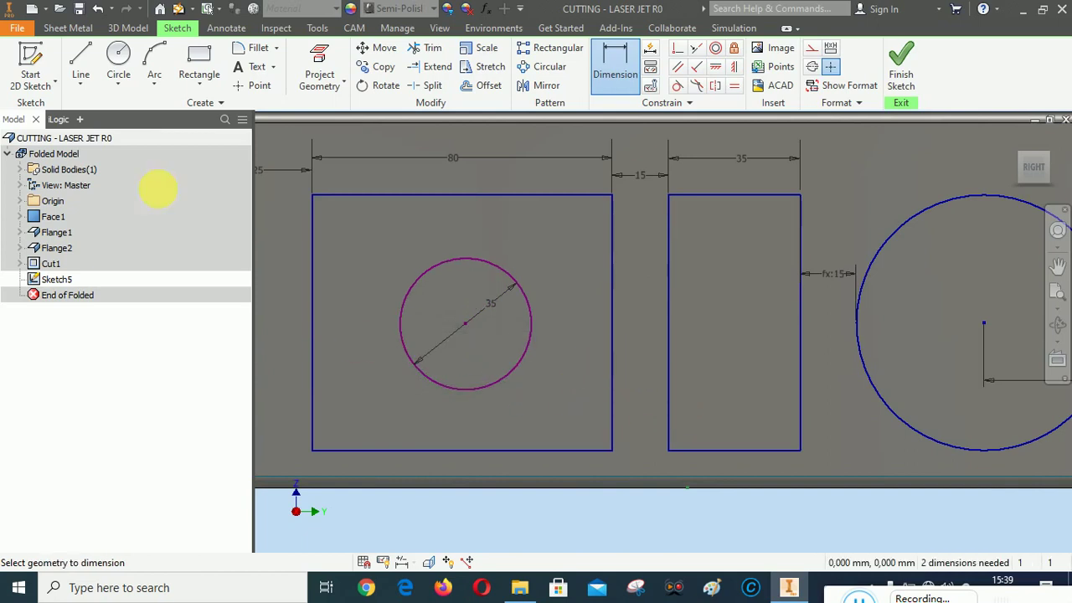
pyautogui.click(83, 57)
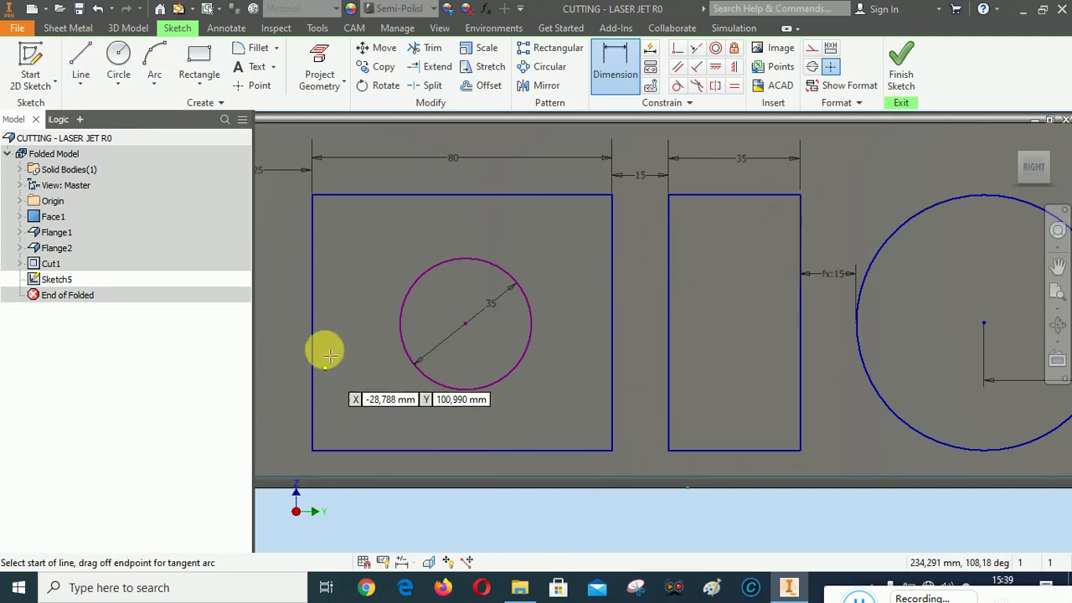
# Step: Draw a horizontal line across the rectangle with its midpoint at the small circle's centre
pyautogui.click(313, 323)
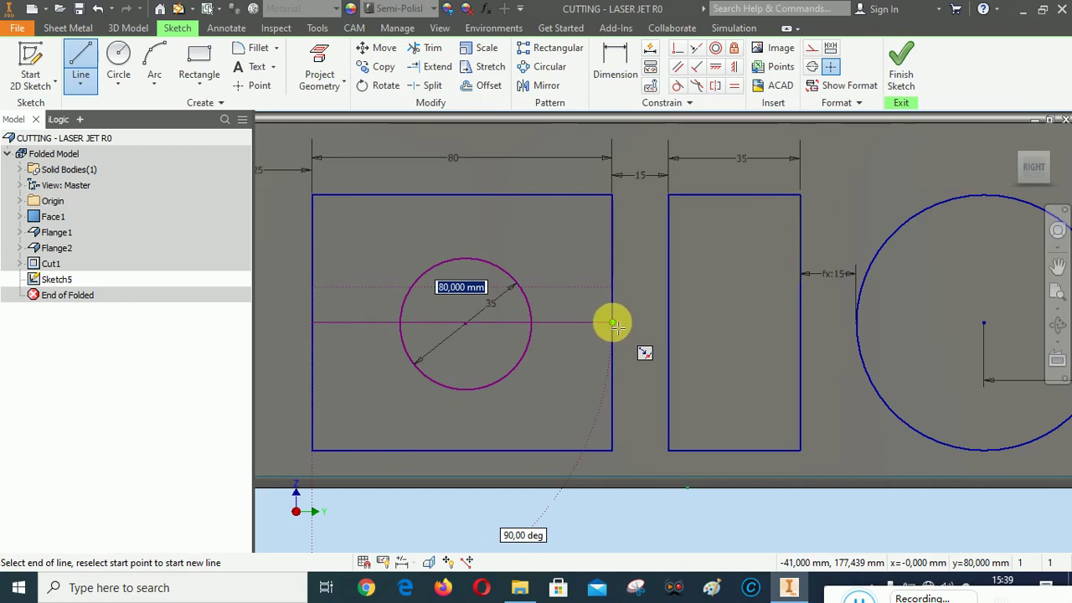
pyautogui.doubleClick(612, 322)
pyautogui.click(672, 51)
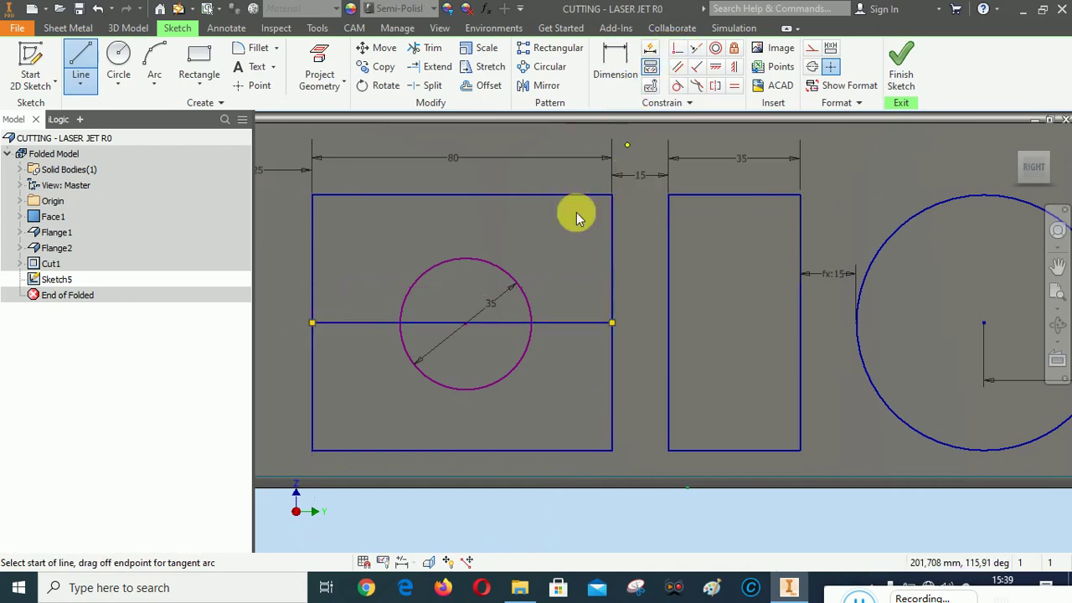
pyautogui.click(465, 324)
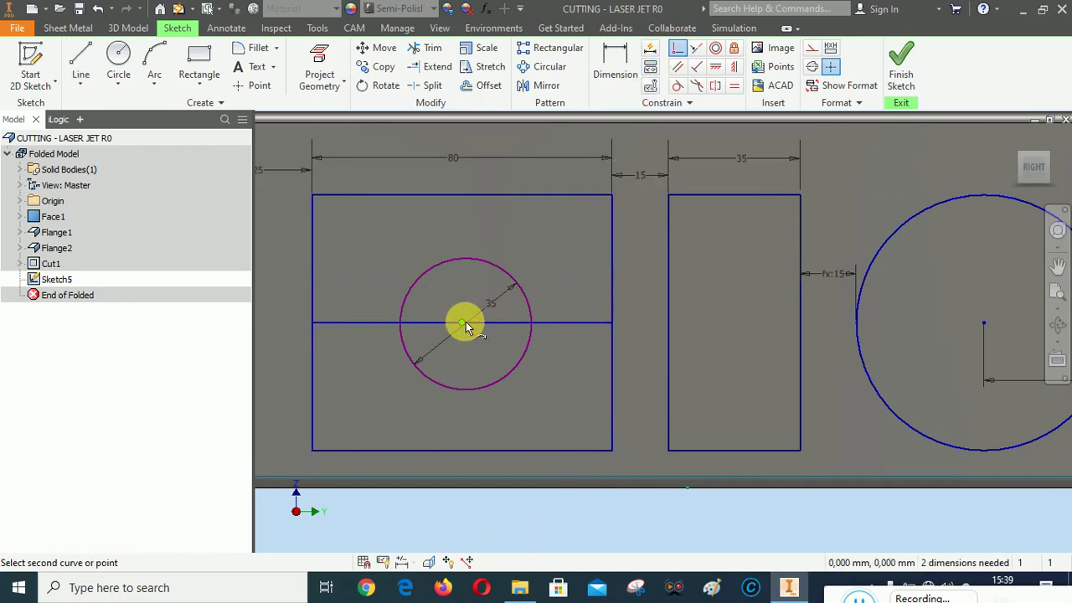
pyautogui.click(463, 321)
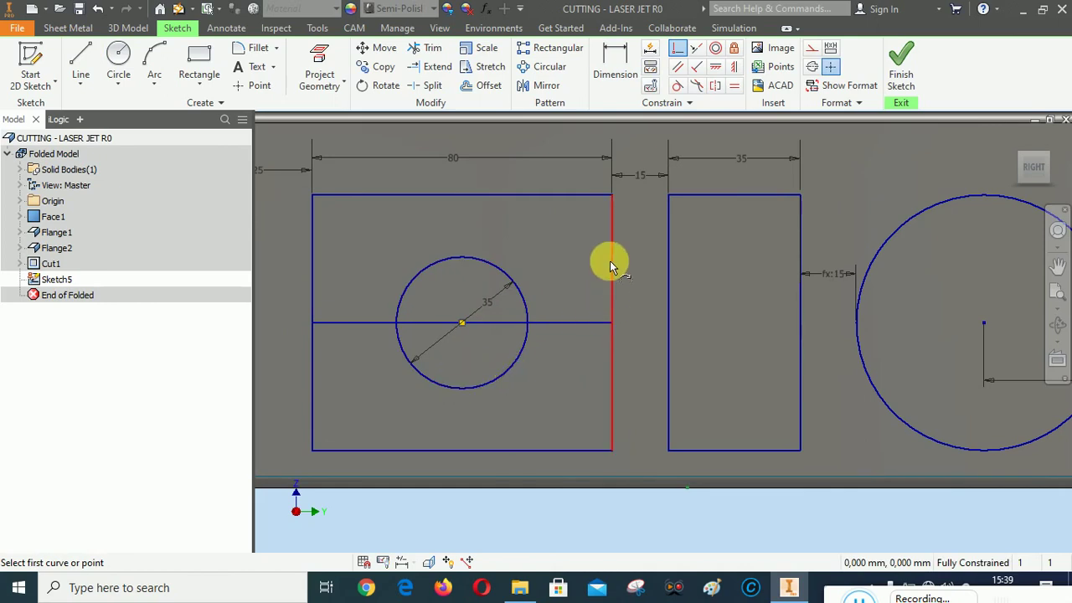
pyautogui.rightClick(586, 220)
pyautogui.press('Escape')
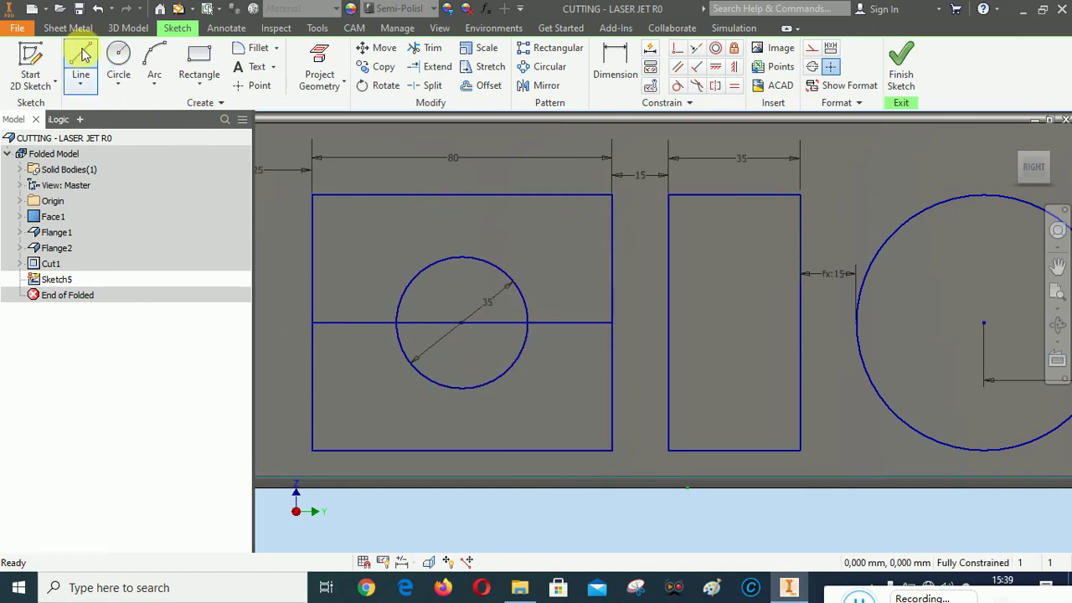
# Step: Draw a vertical line from the rectangle's top edge to its bottom edge through the centre
pyautogui.click(80, 52)
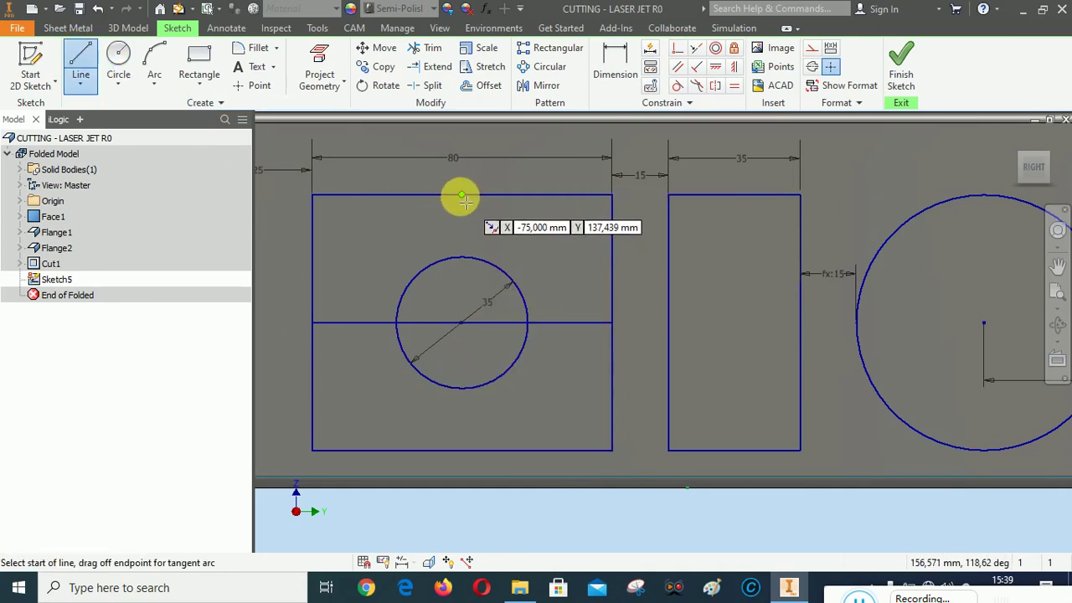
pyautogui.click(461, 197)
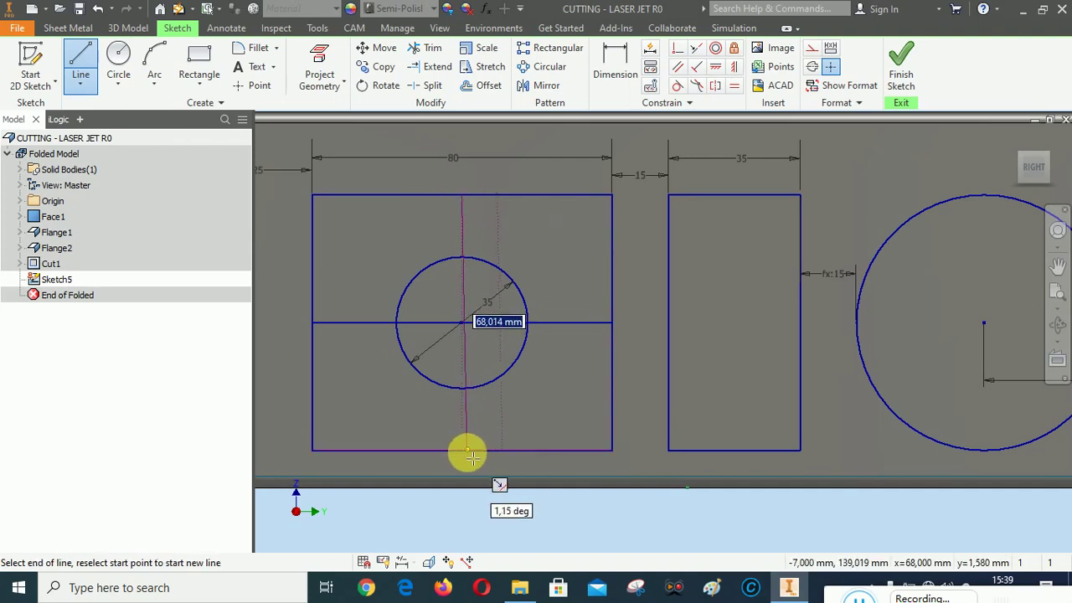
pyautogui.click(462, 451)
pyautogui.rightClick(561, 243)
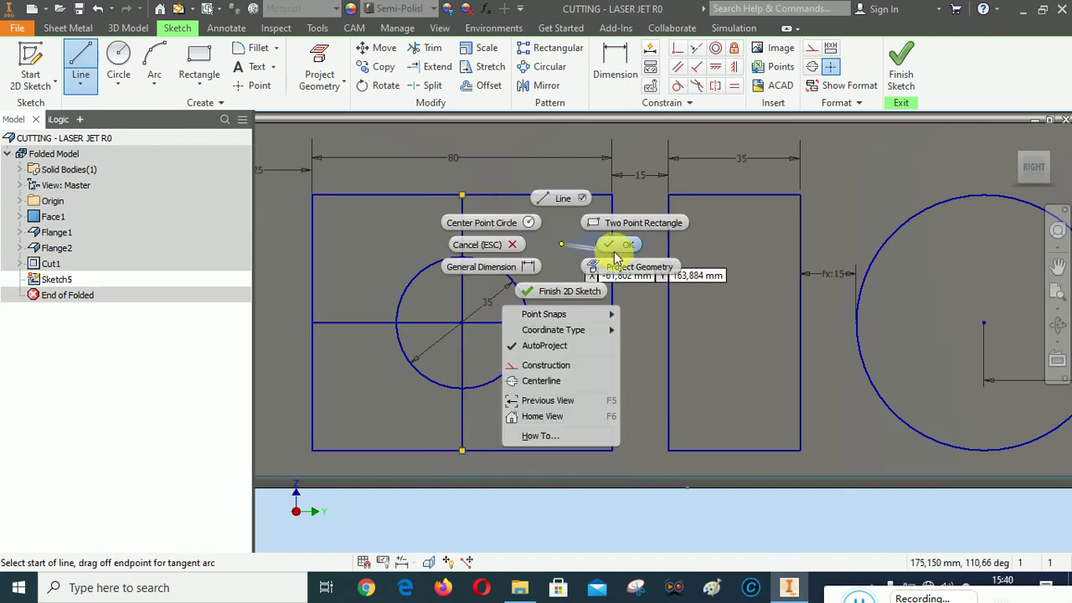
pyautogui.click(612, 248)
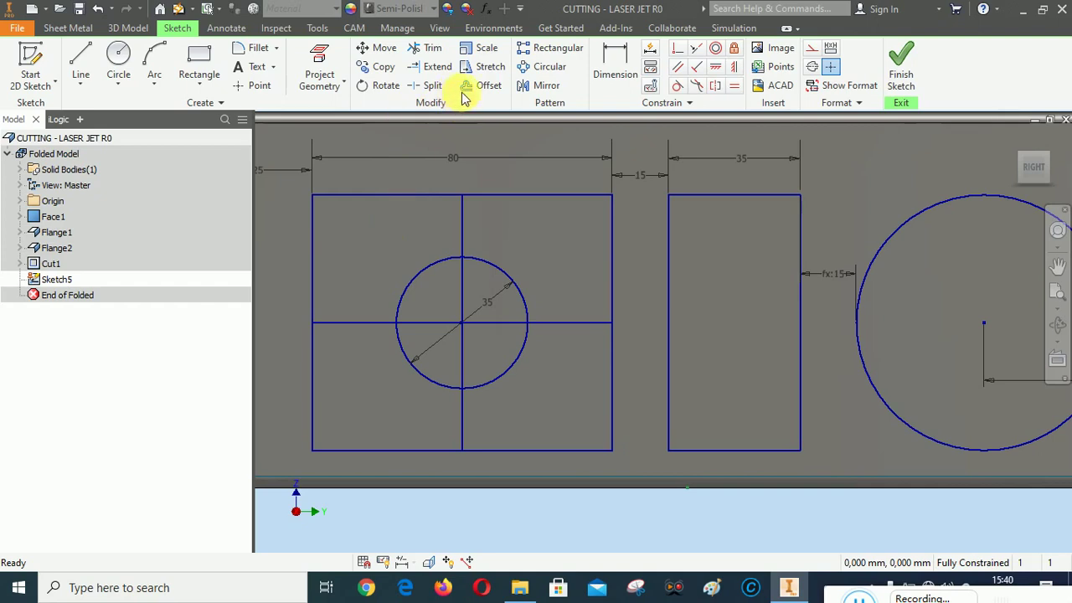
# Step: Offset the vertical and horizontal centre lines to both sides, forming two slot bands
pyautogui.click(486, 84)
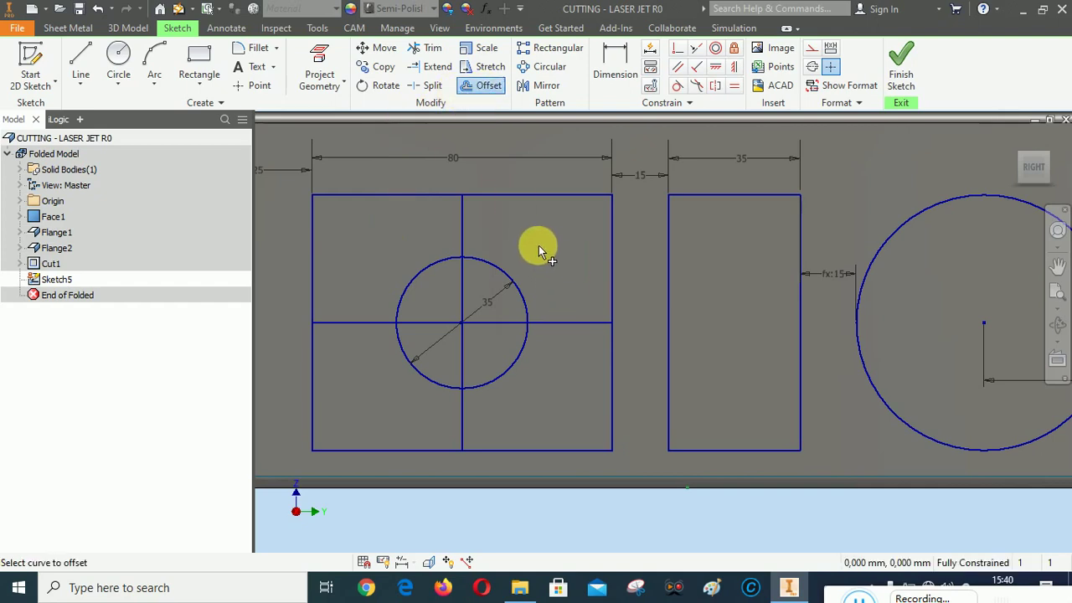
pyautogui.click(462, 223)
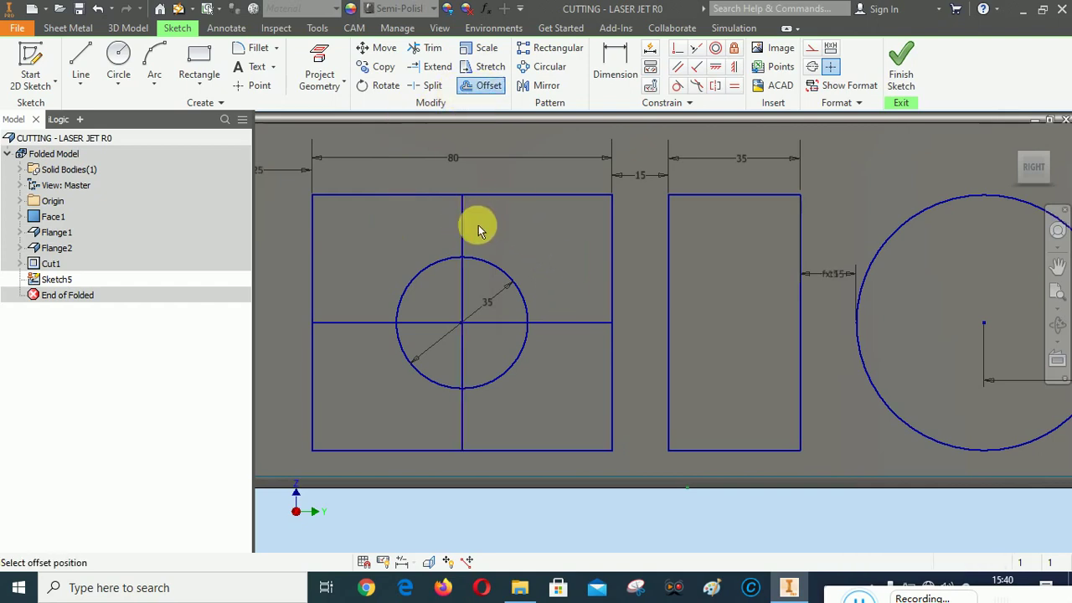
pyautogui.click(468, 226)
pyautogui.click(464, 226)
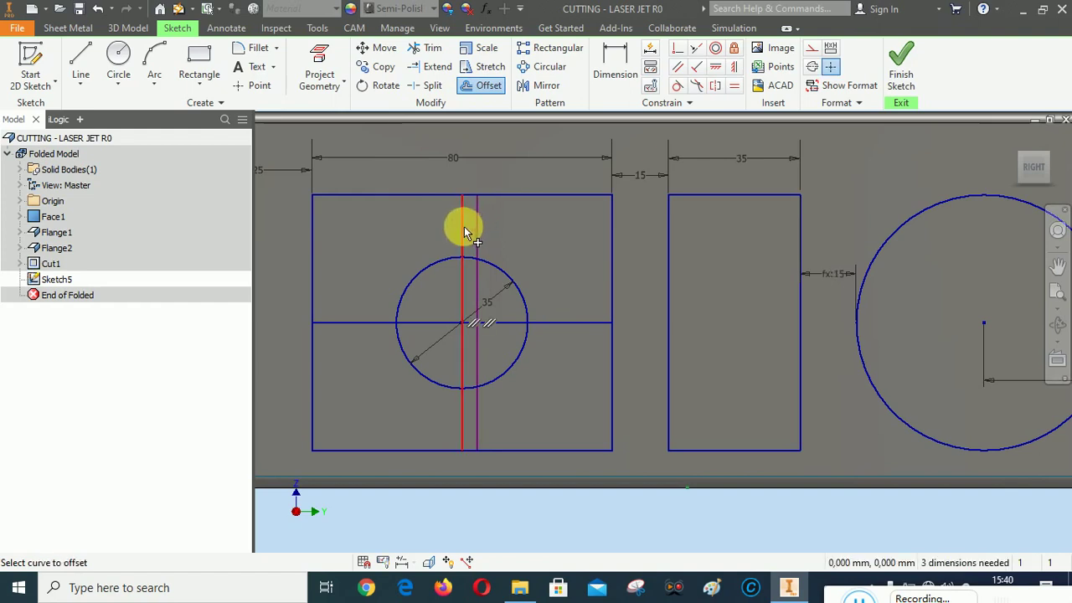
pyautogui.click(442, 226)
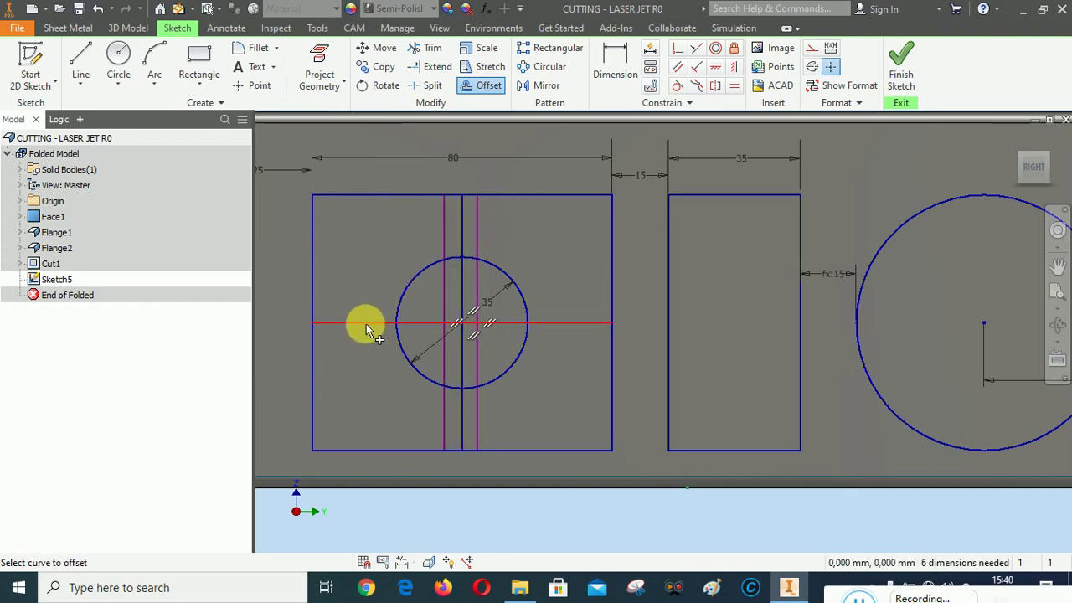
pyautogui.click(366, 323)
pyautogui.click(366, 306)
pyautogui.click(368, 321)
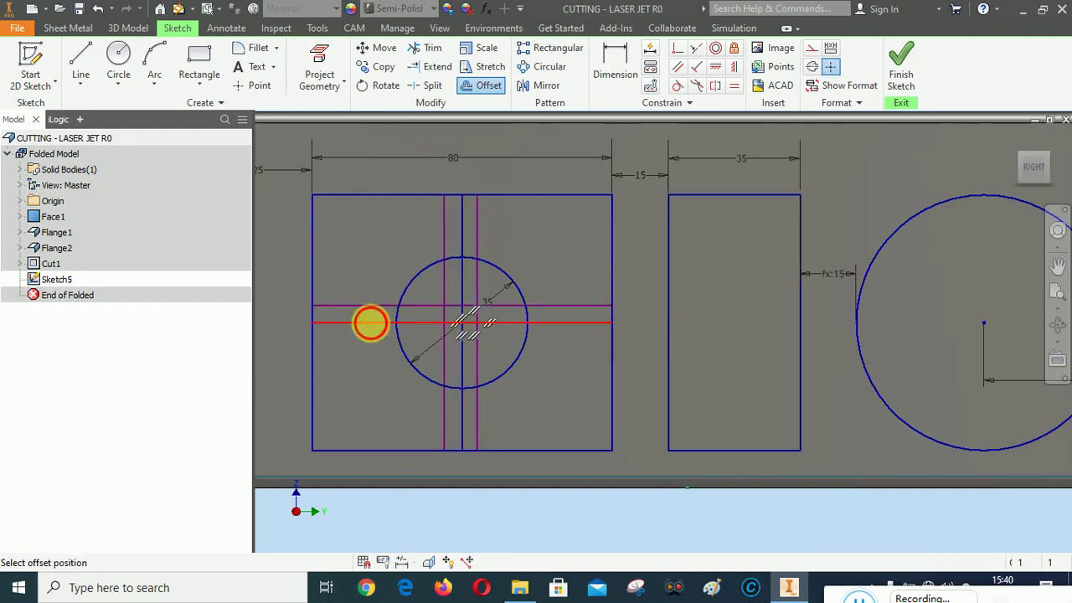
pyautogui.click(366, 337)
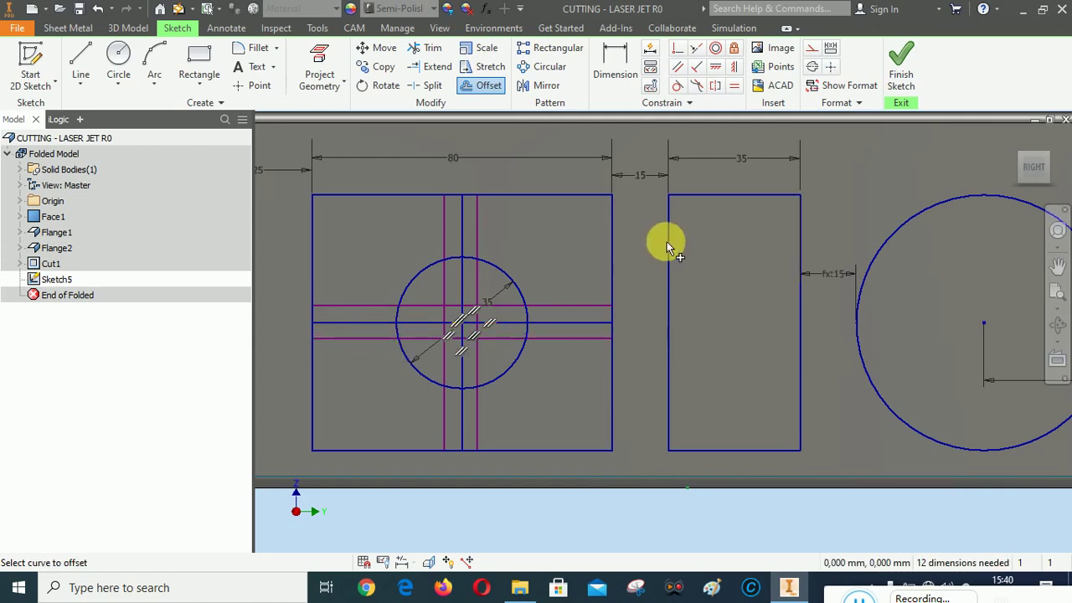
# Step: Make each pair of offset lines symmetric about its centre line
pyautogui.click(716, 86)
pyautogui.click(368, 338)
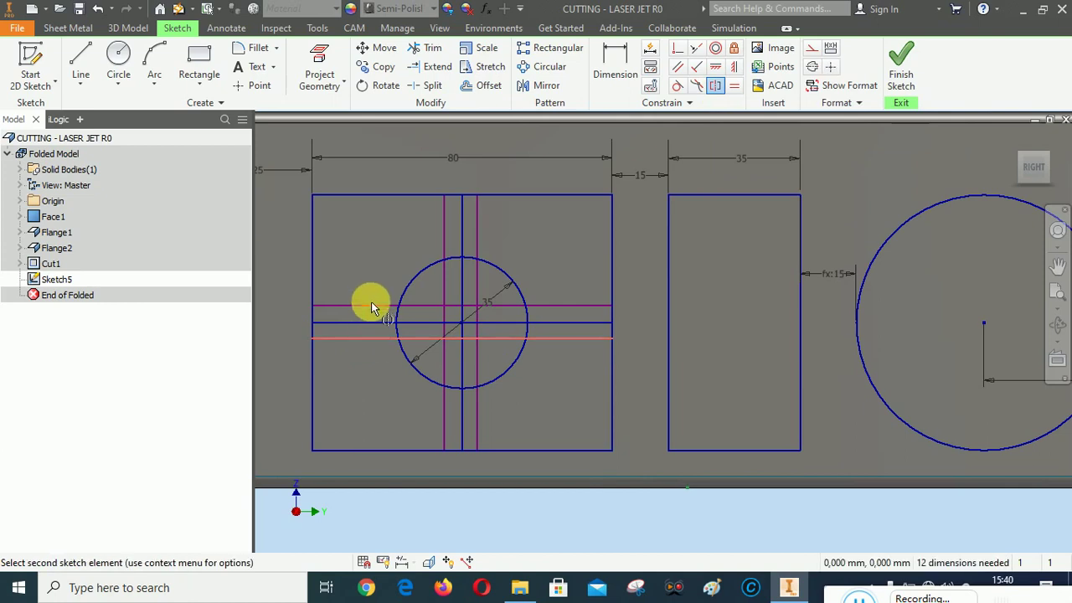
pyautogui.click(371, 306)
pyautogui.click(367, 322)
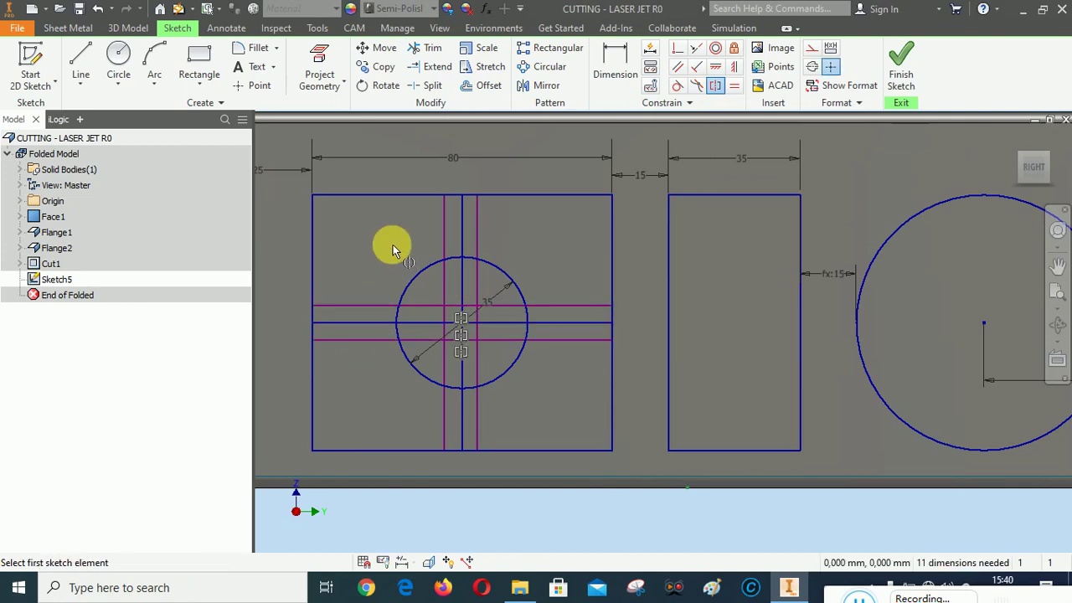
pyautogui.rightClick(393, 245)
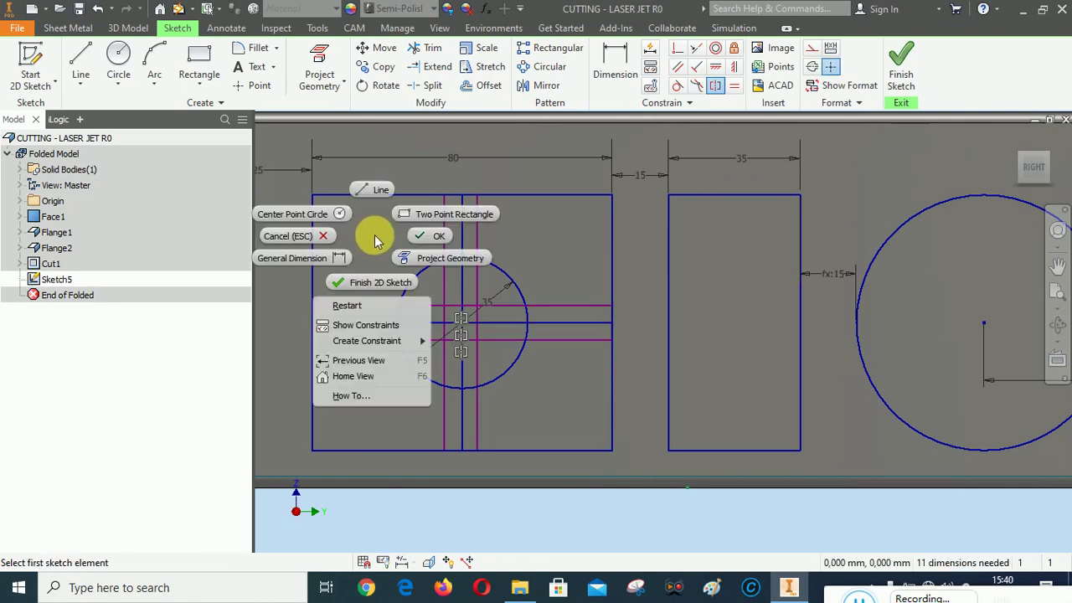
pyautogui.click(348, 305)
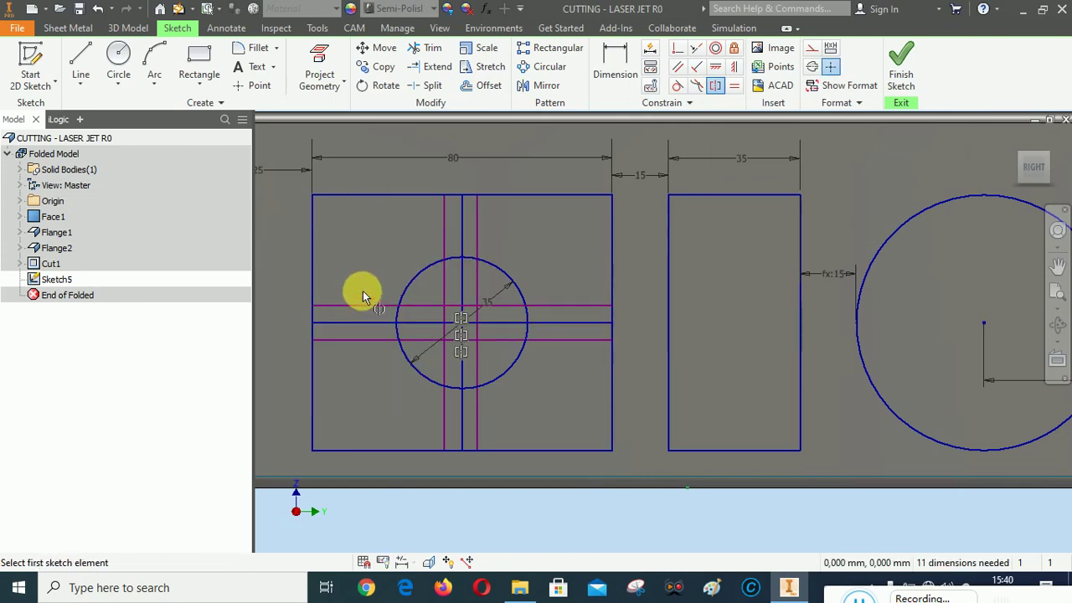
pyautogui.click(444, 230)
pyautogui.click(478, 231)
pyautogui.click(463, 232)
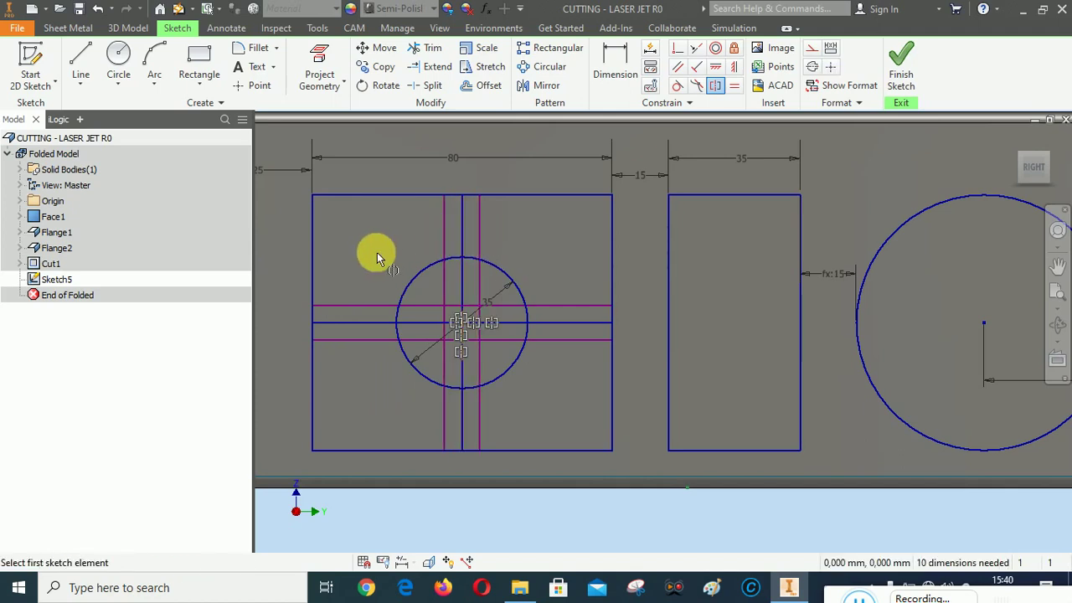
pyautogui.rightClick(363, 232)
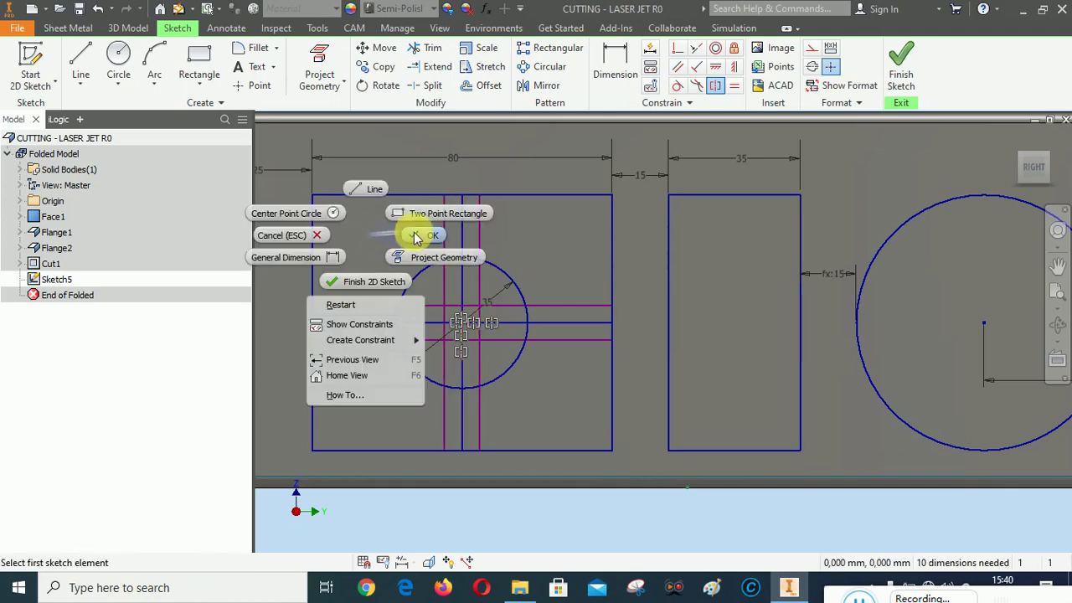
pyautogui.click(411, 232)
# Step: Dimension the horizontal band to 8 mm wide and link the vertical band width to it (d46)
pyautogui.click(614, 63)
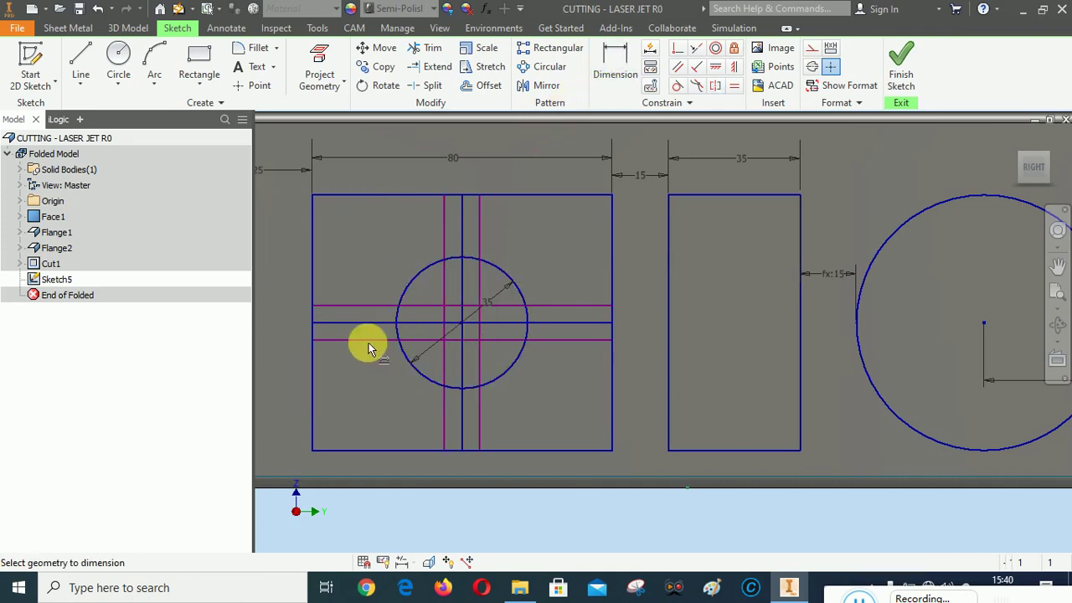
pyautogui.click(366, 341)
pyautogui.click(363, 290)
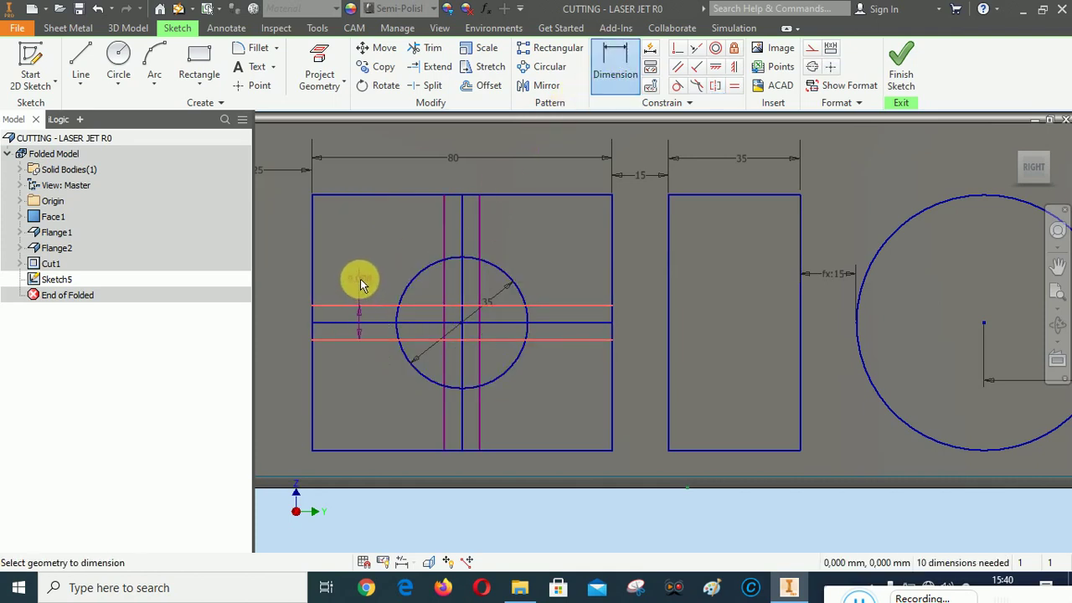
pyautogui.click(360, 279)
pyautogui.write('8')
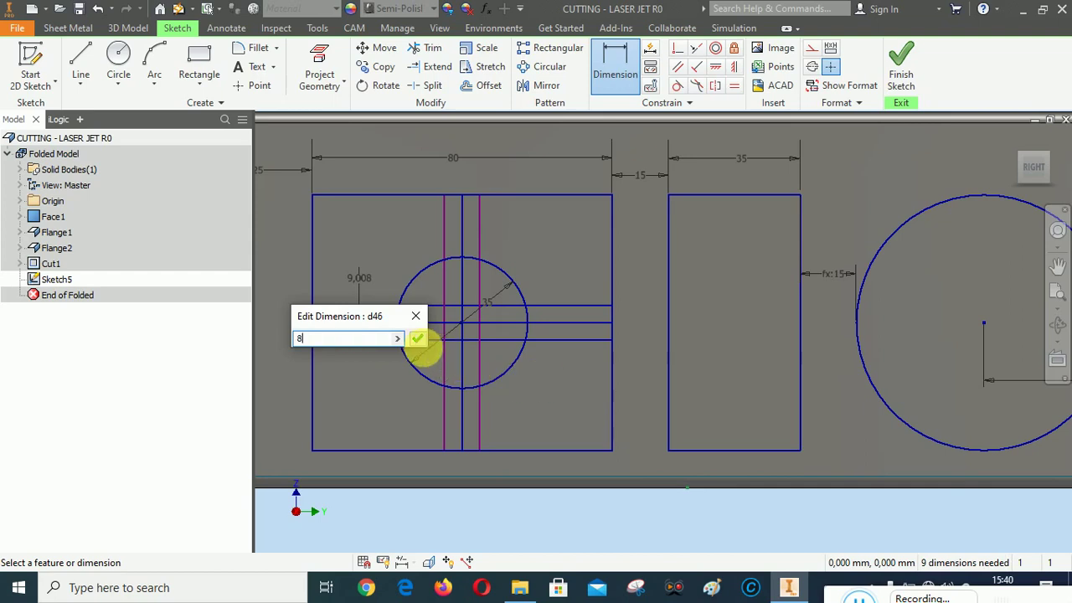
pyautogui.click(417, 337)
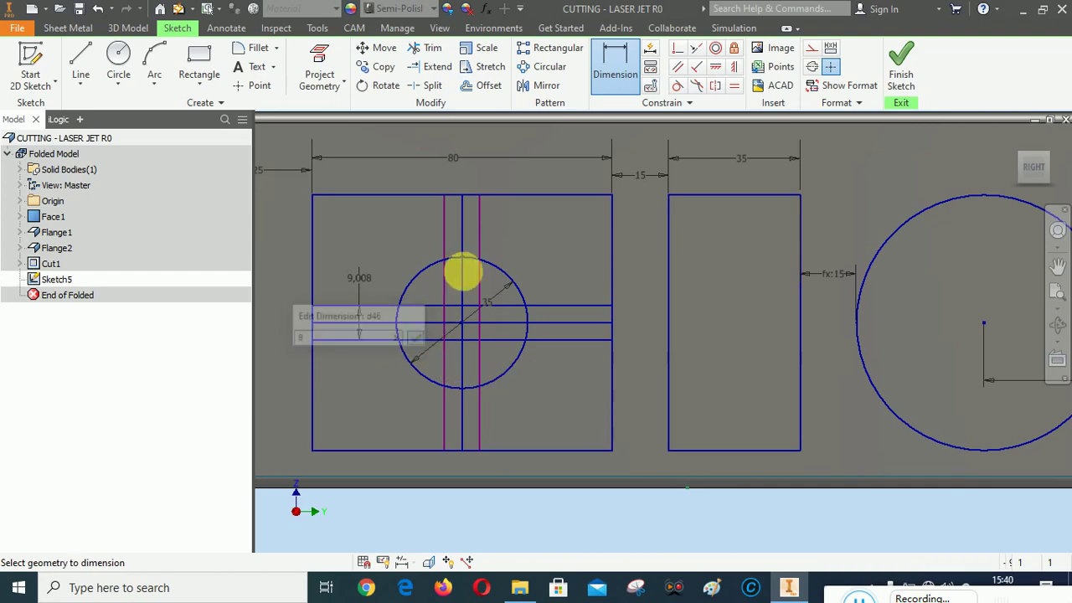
pyautogui.click(479, 226)
pyautogui.click(507, 227)
pyautogui.write('8')
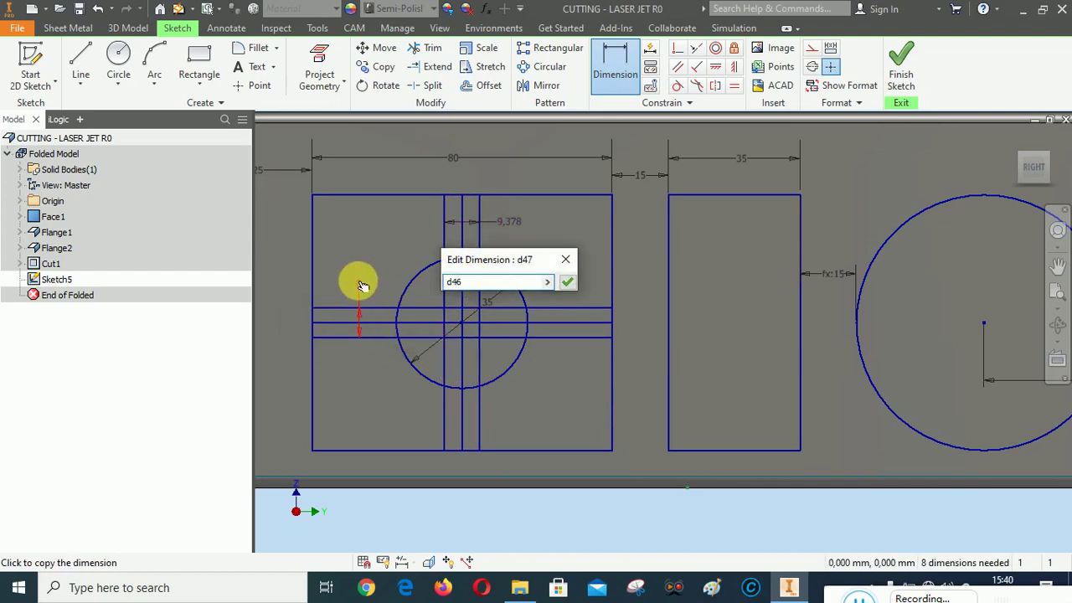
pyautogui.click(567, 281)
pyautogui.rightClick(577, 241)
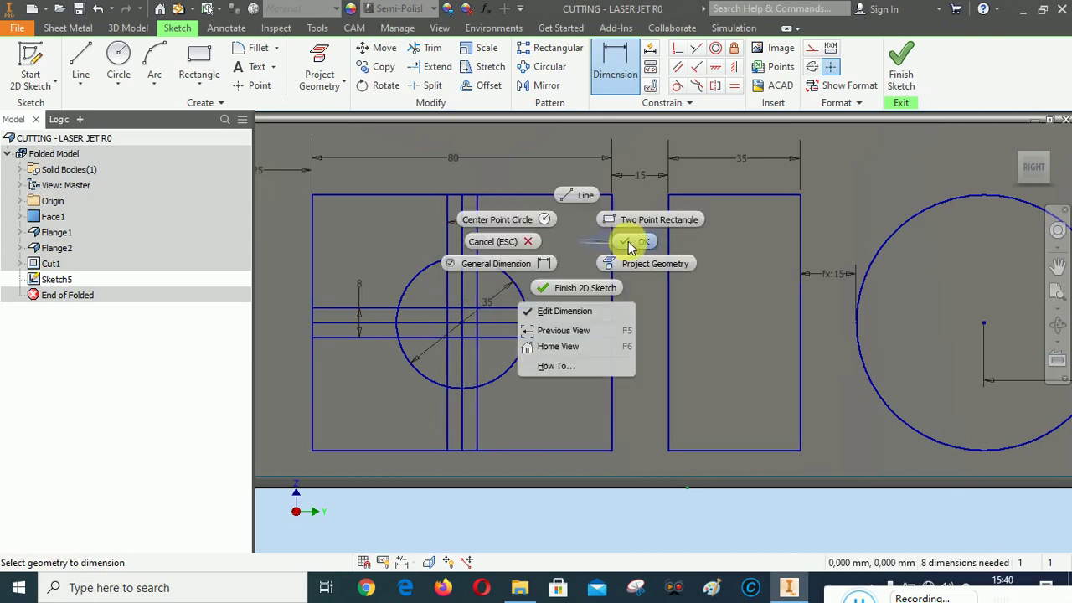
pyautogui.click(627, 241)
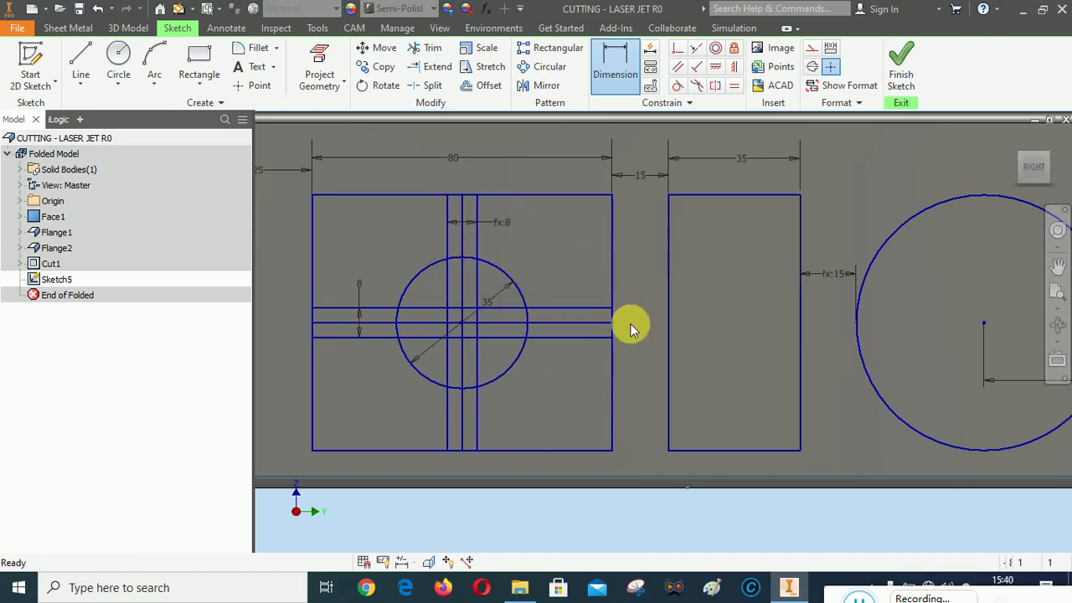
# Step: Convert the vertical and horizontal centre lines to construction lines
pyautogui.click(463, 240)
pyautogui.click(808, 52)
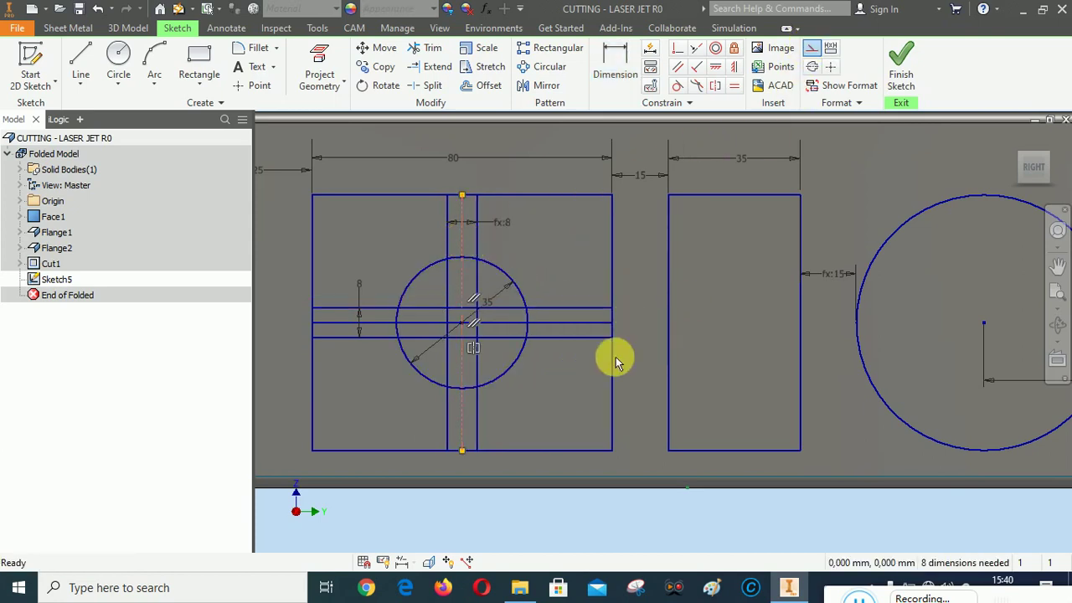
pyautogui.click(371, 322)
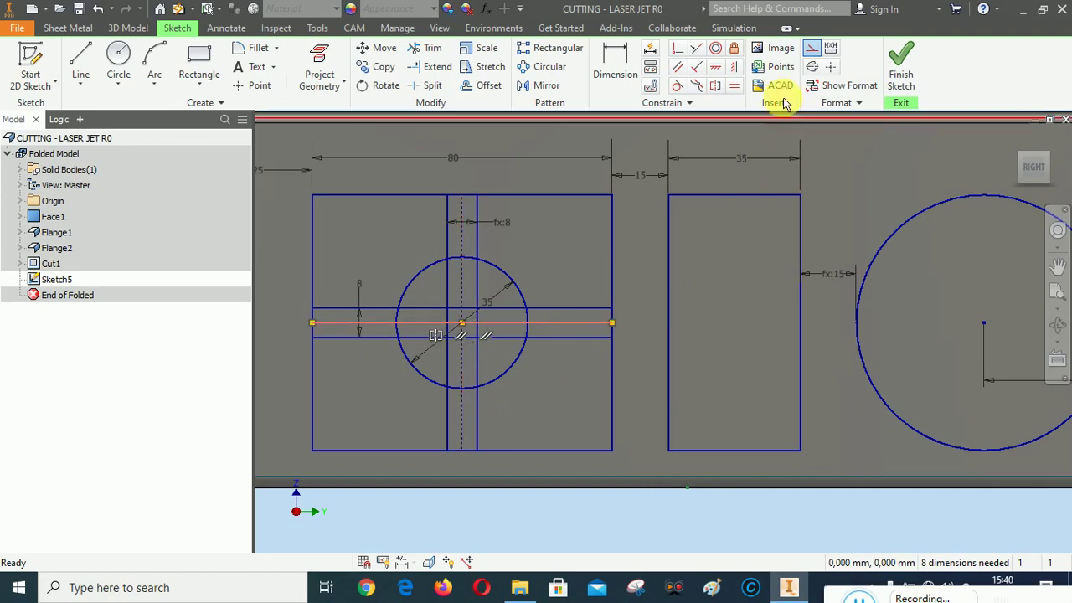
pyautogui.click(812, 49)
pyautogui.click(580, 251)
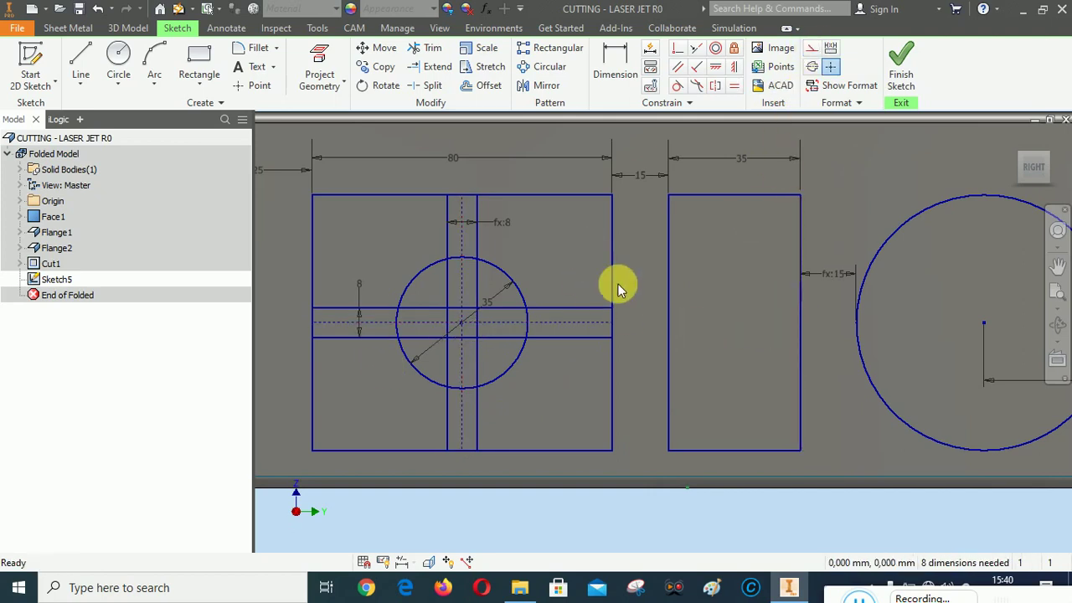
# Step: Split all four band lines where they cross the circle, top, bottom, left and right
pyautogui.click(433, 89)
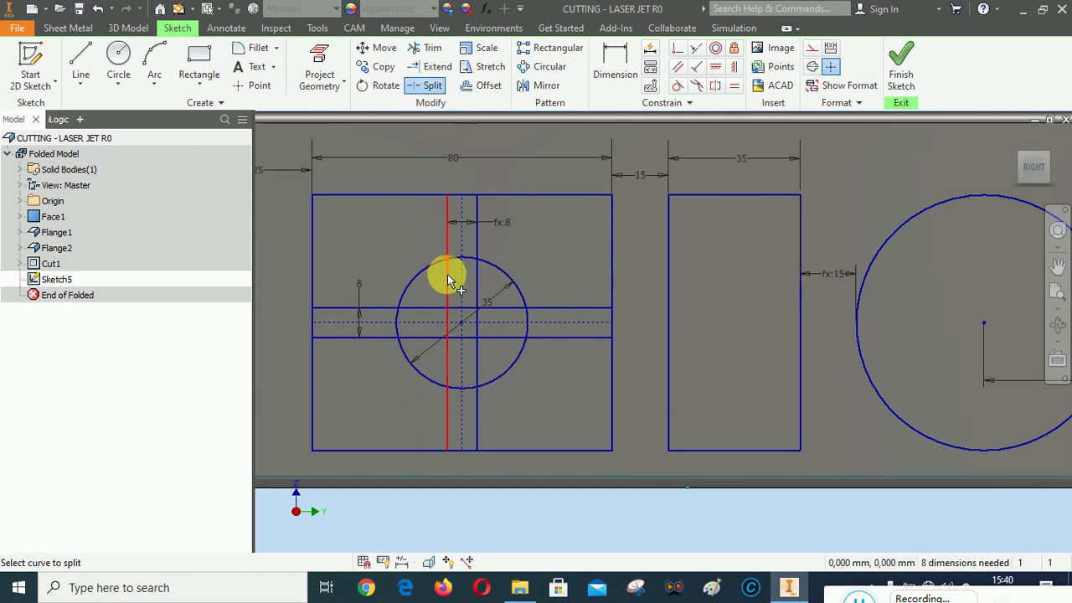
pyautogui.click(447, 274)
pyautogui.click(476, 271)
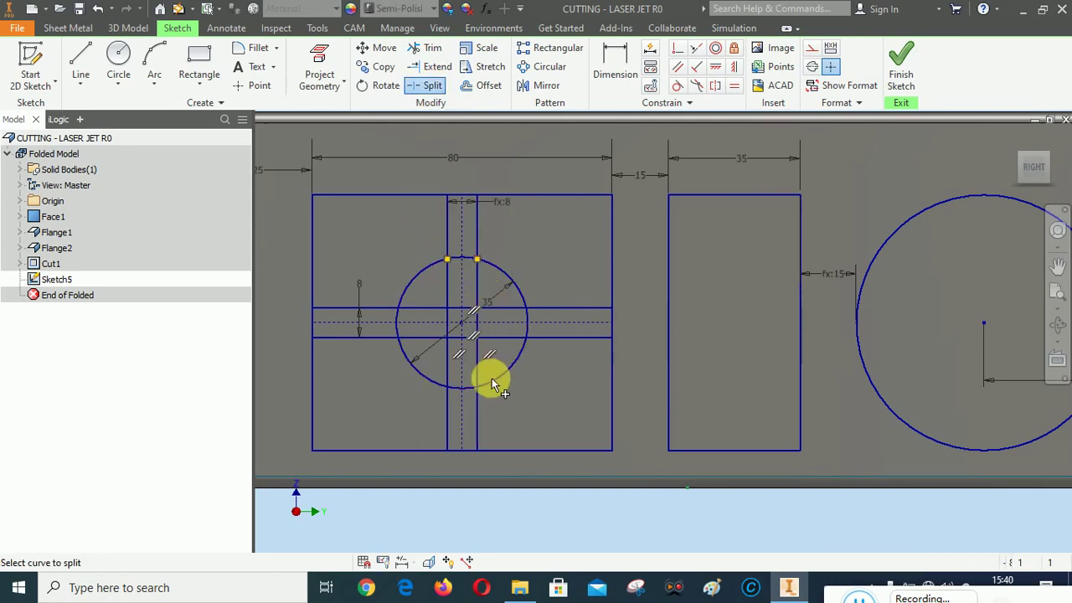
pyautogui.click(477, 377)
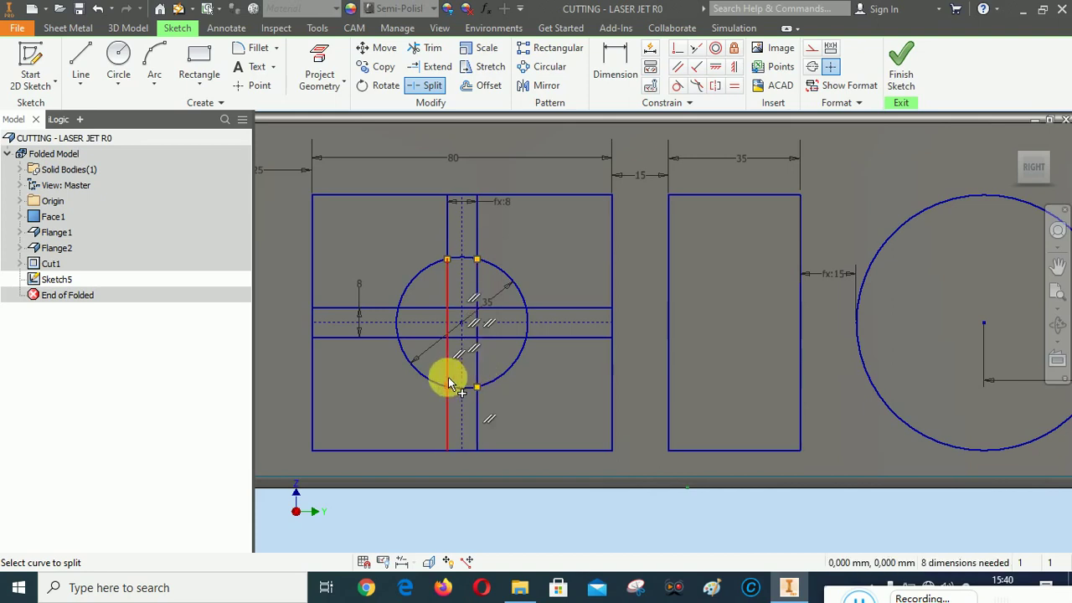
pyautogui.click(447, 376)
pyautogui.click(408, 329)
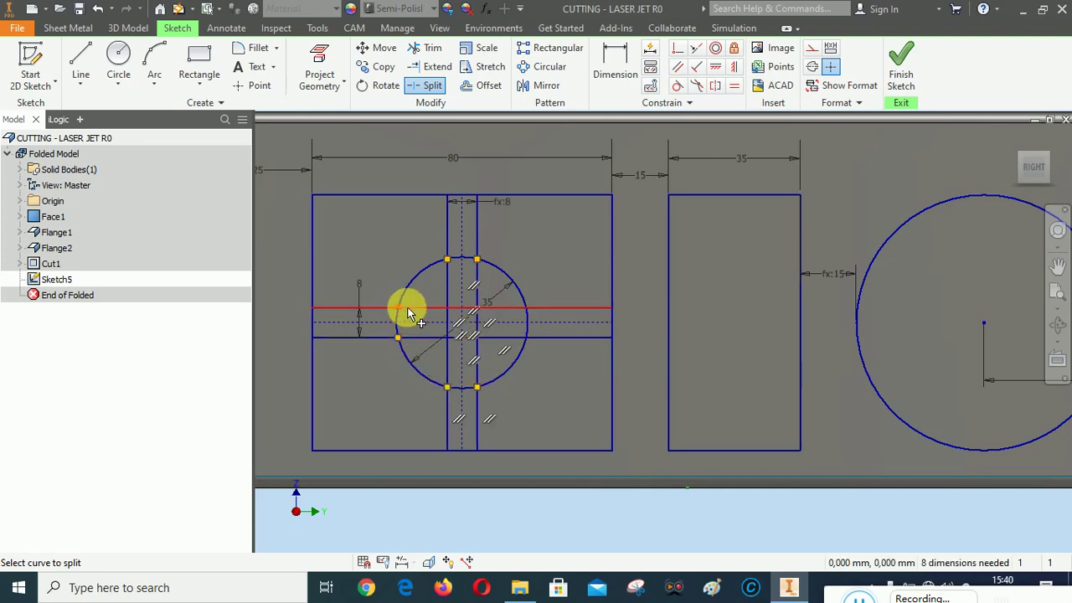
pyautogui.click(407, 308)
pyautogui.click(518, 331)
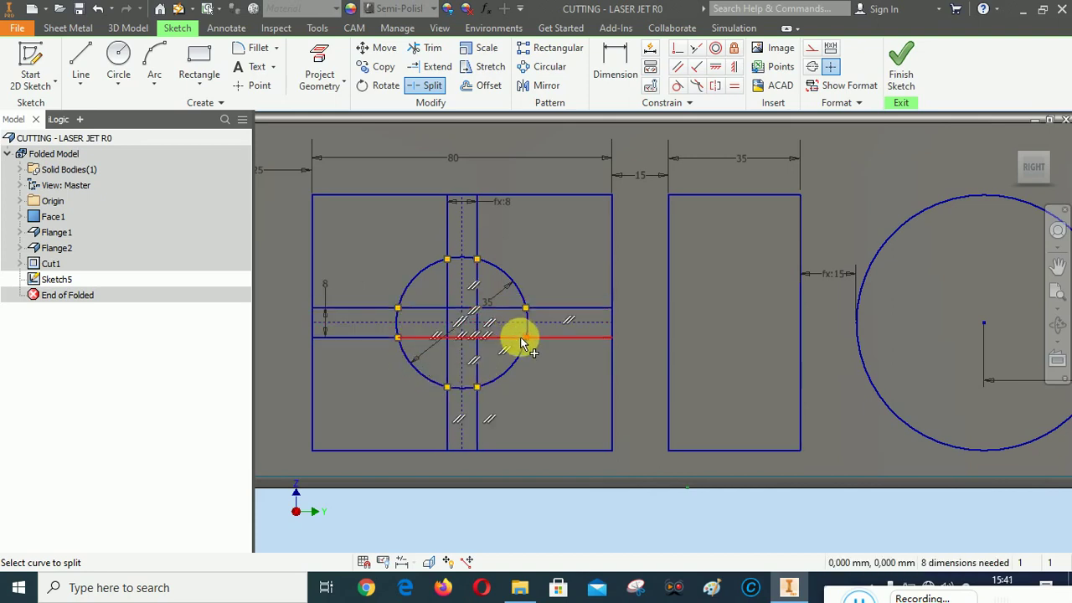
pyautogui.click(520, 337)
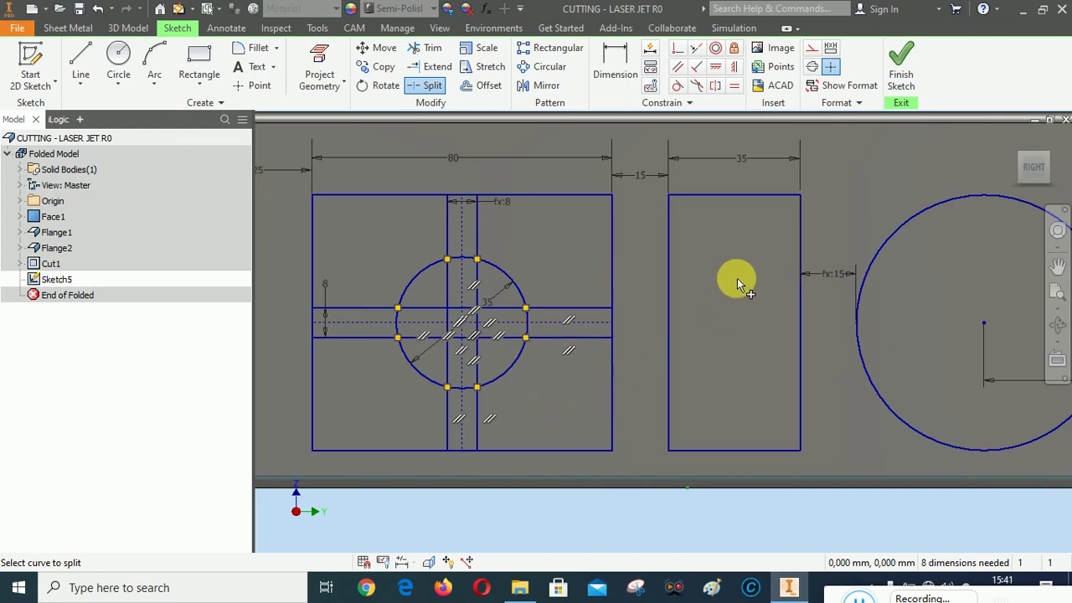
pyautogui.rightClick(711, 172)
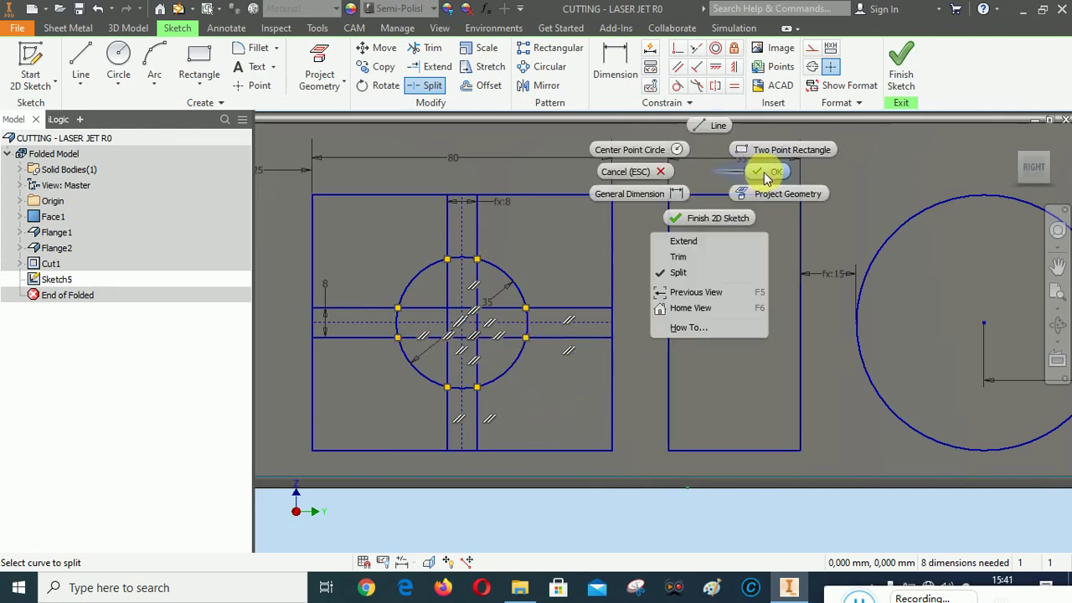
pyautogui.click(763, 172)
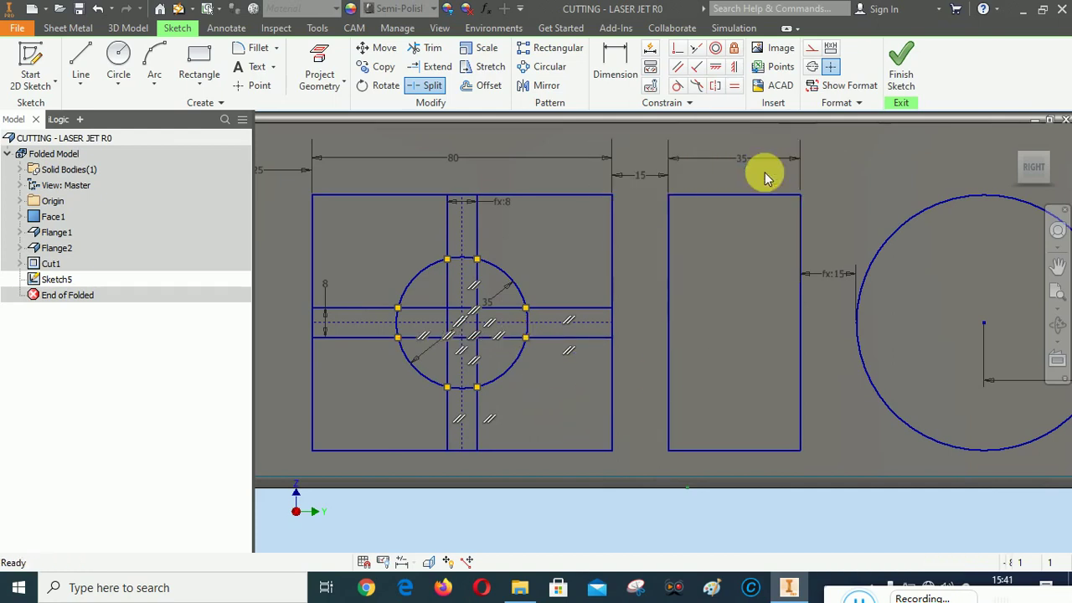
# Step: Convert the four band segments inside the circle to construction lines
pyautogui.click(499, 339)
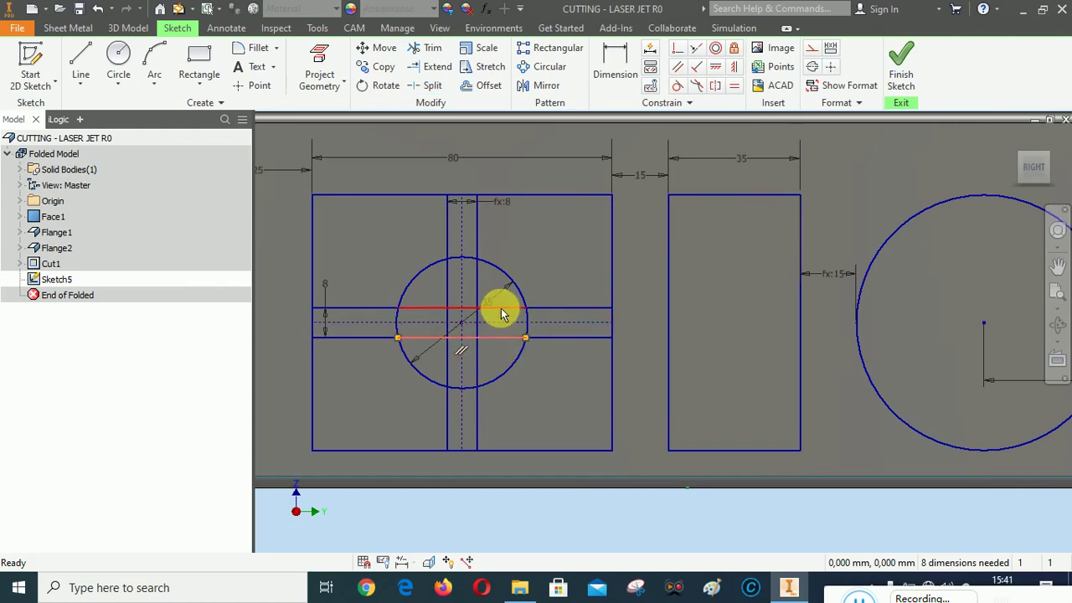
pyautogui.keyDown('ctrl'); pyautogui.click(500, 312); pyautogui.keyUp('ctrl')
pyautogui.keyDown('ctrl'); pyautogui.click(476, 283); pyautogui.keyUp('ctrl')
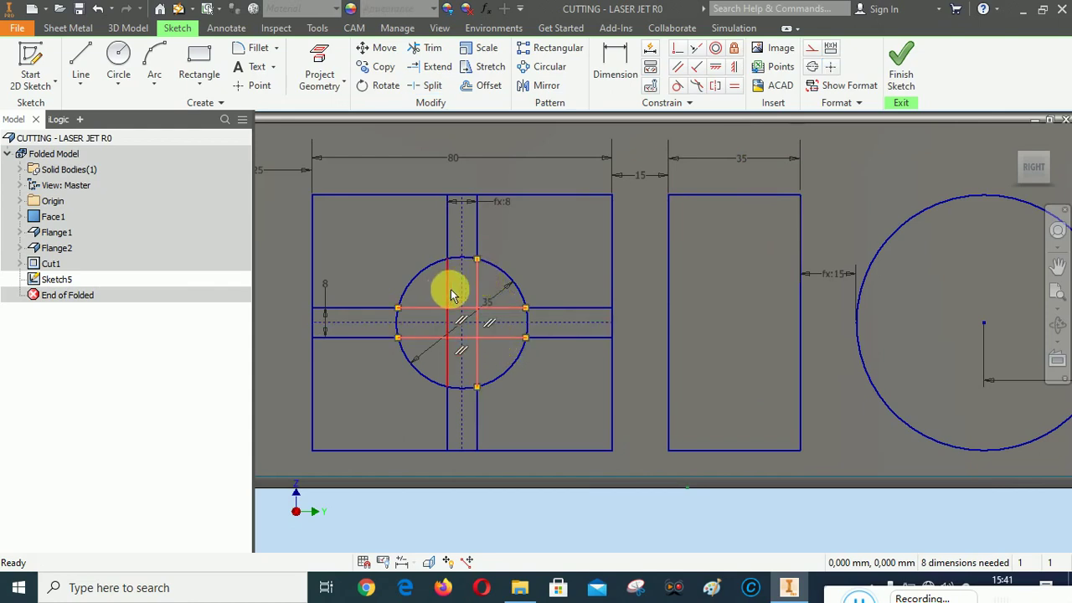
pyautogui.keyDown('ctrl'); pyautogui.click(448, 291); pyautogui.keyUp('ctrl')
pyautogui.click(811, 48)
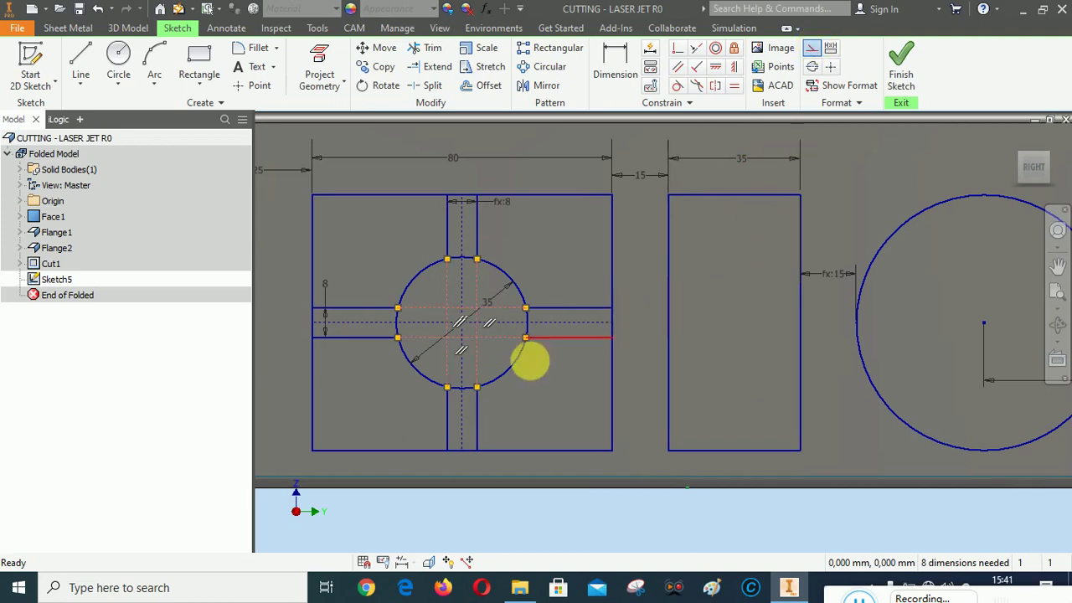
pyautogui.click(392, 372)
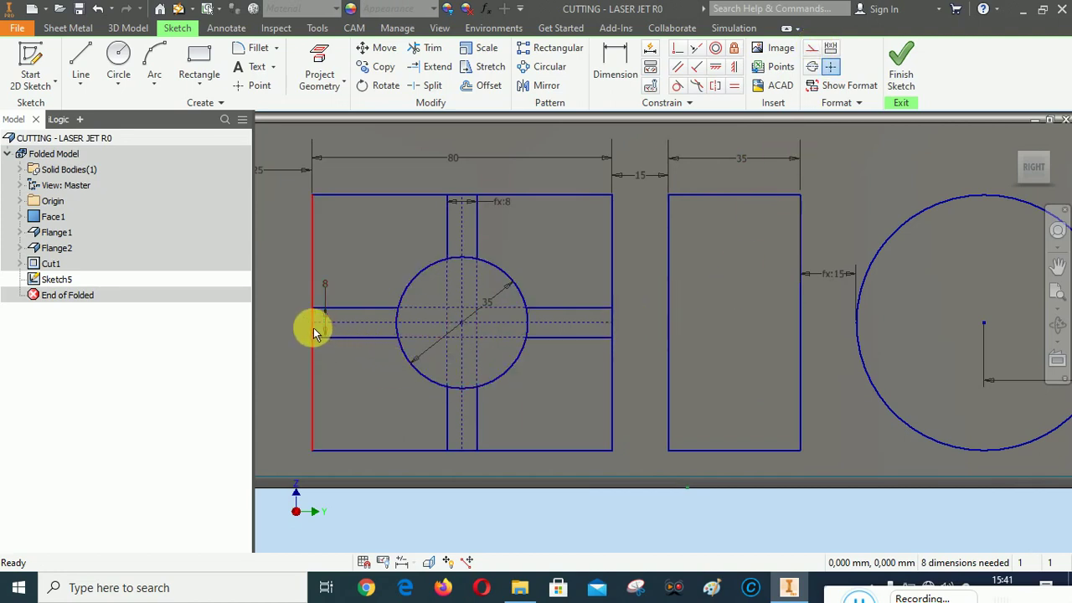
pyautogui.scroll(-3, 314, 327)
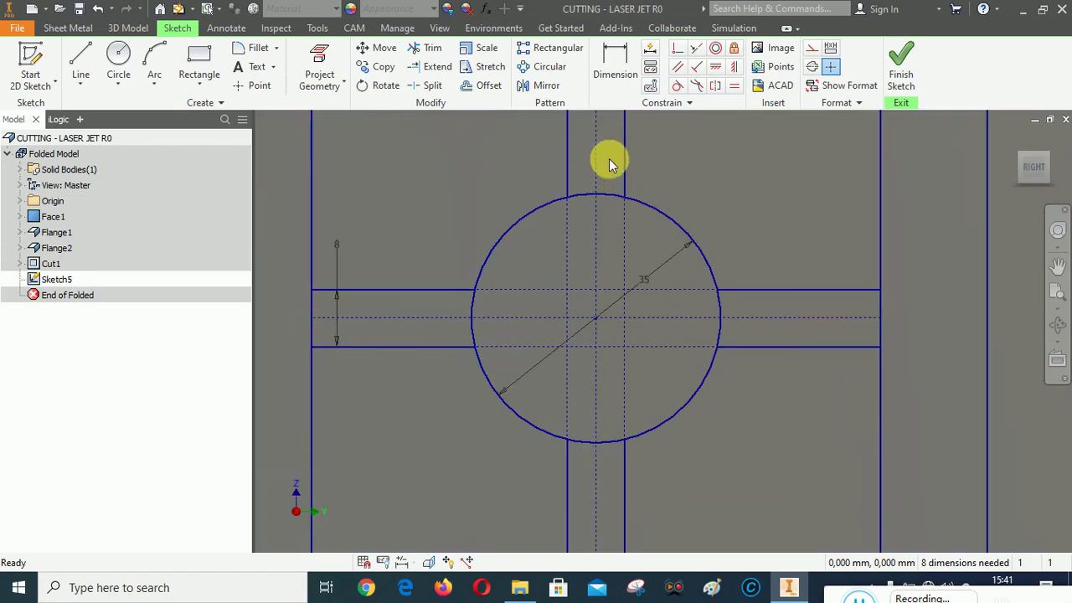
pyautogui.click(427, 88)
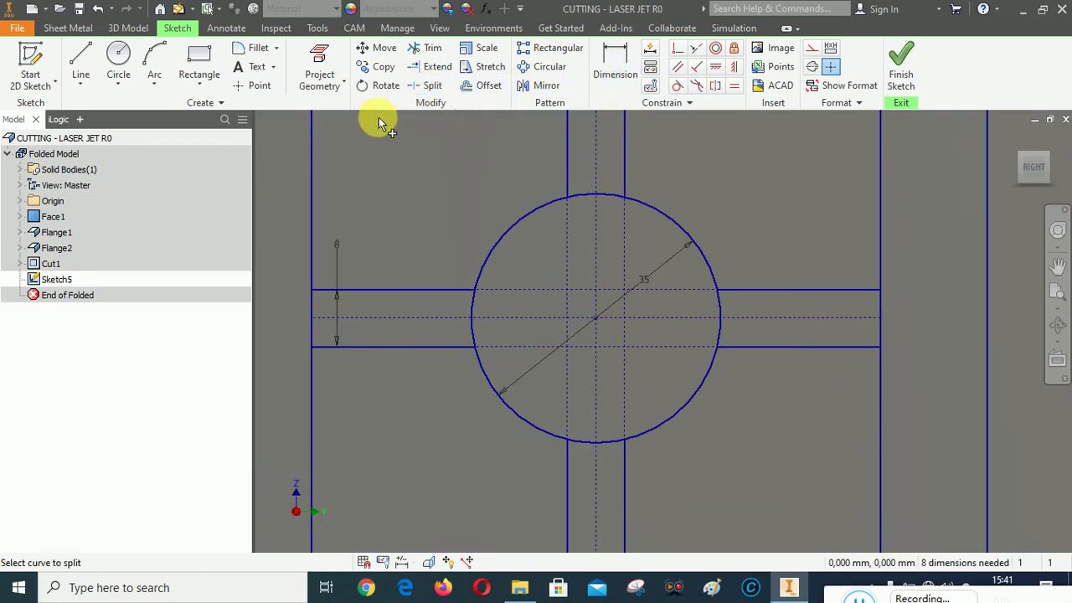
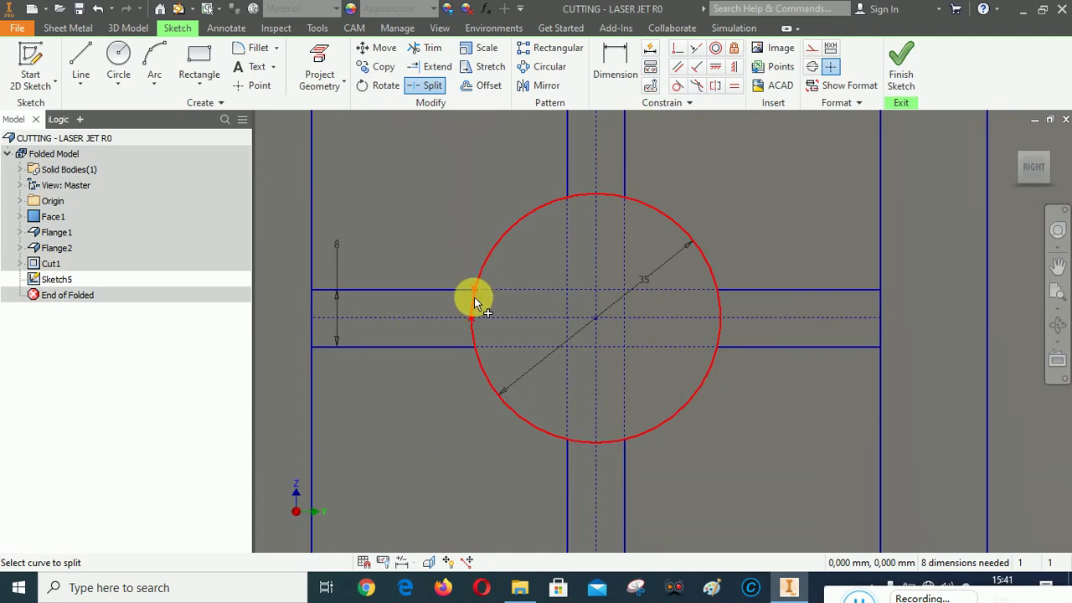
# Step: Split the circle at each point where the cross-slot lines cross it
pyautogui.click(504, 234)
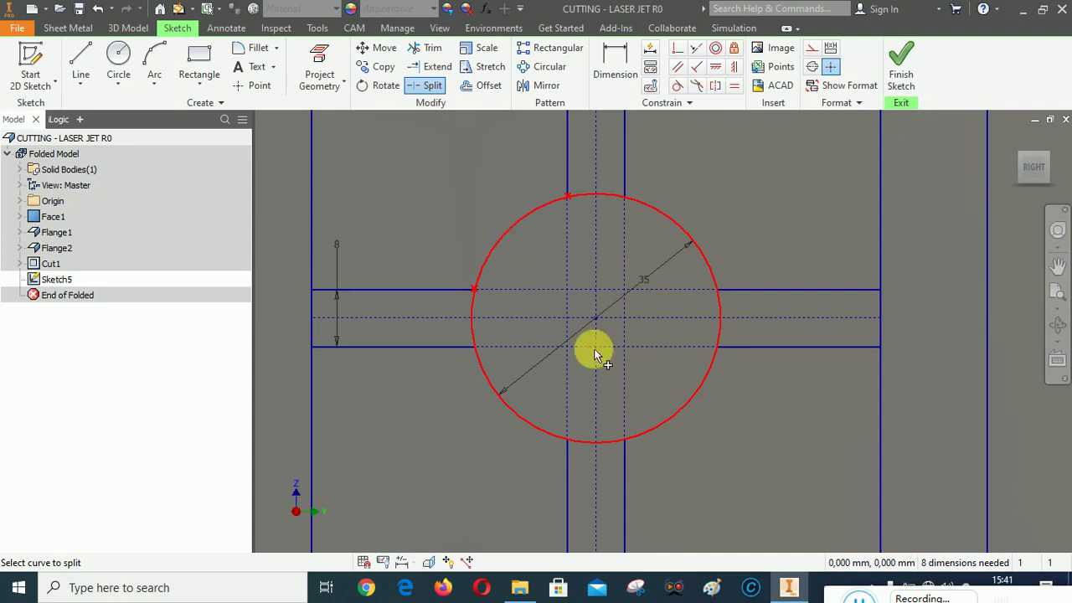
pyautogui.click(681, 223)
pyautogui.click(711, 270)
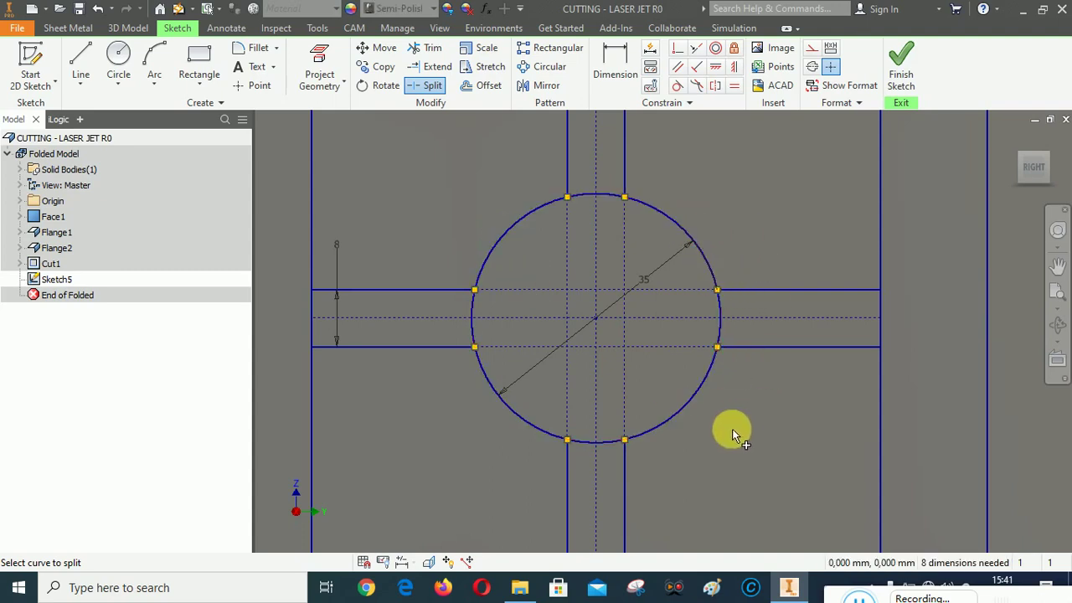
pyautogui.click(714, 362)
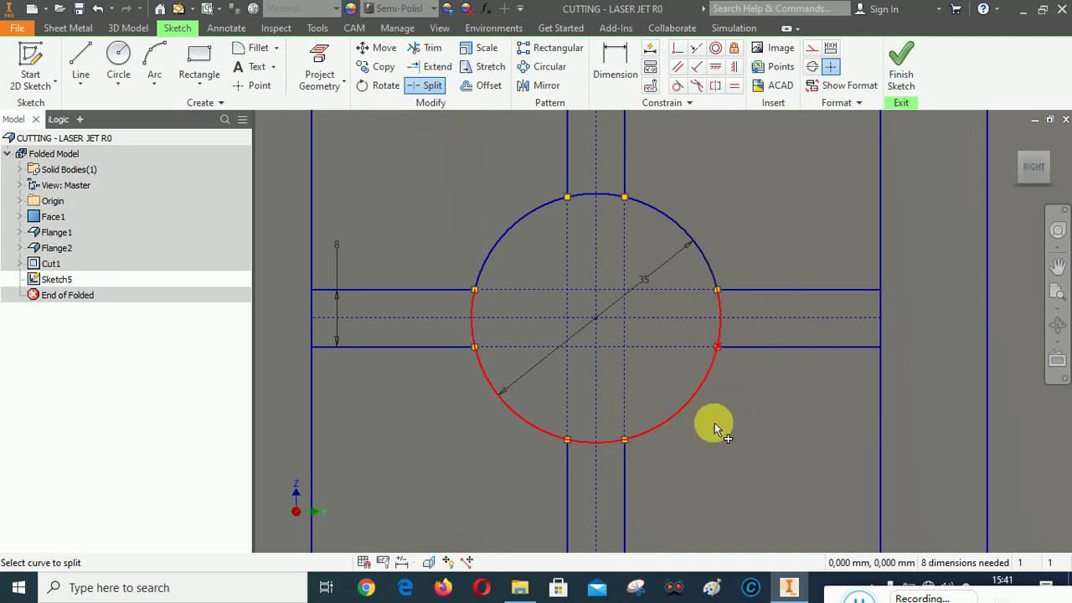
pyautogui.click(638, 438)
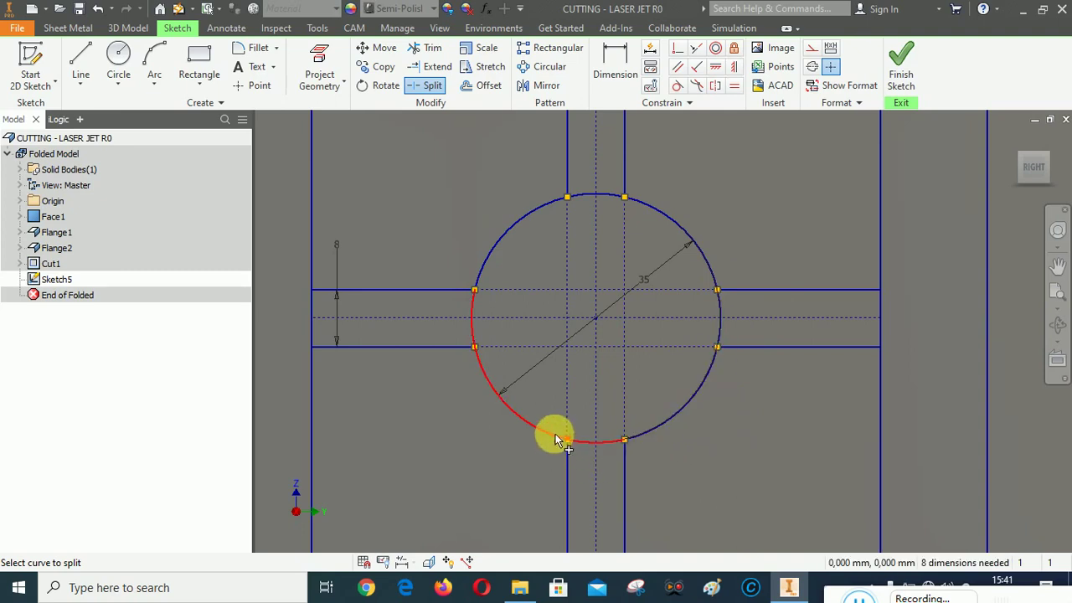
pyautogui.click(480, 357)
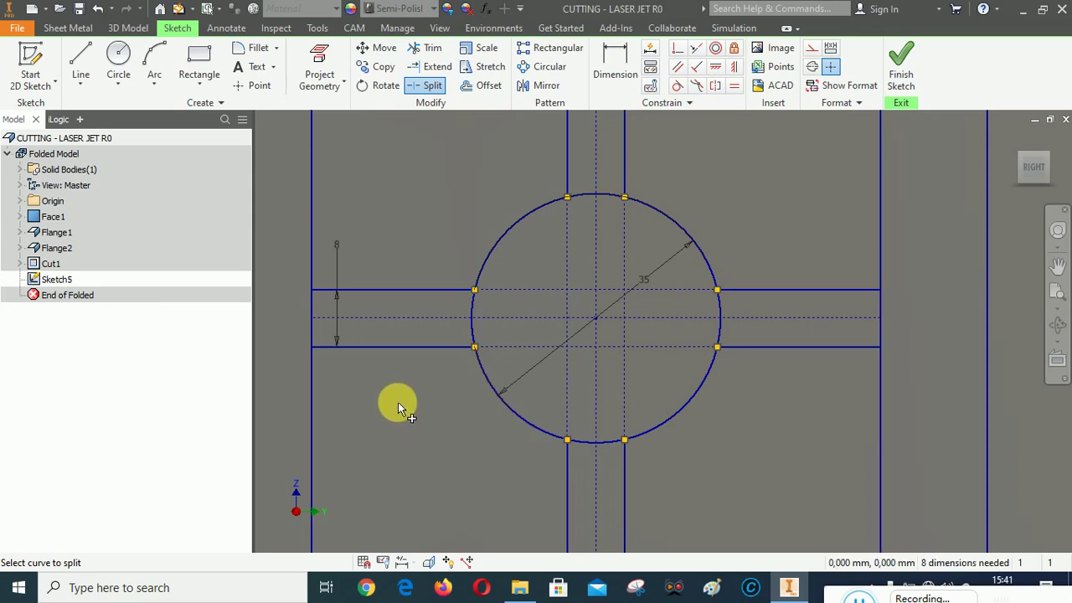
# Step: Split the square's left, right, bottom and top edges at the slot lines, then end Split
pyautogui.click(314, 334)
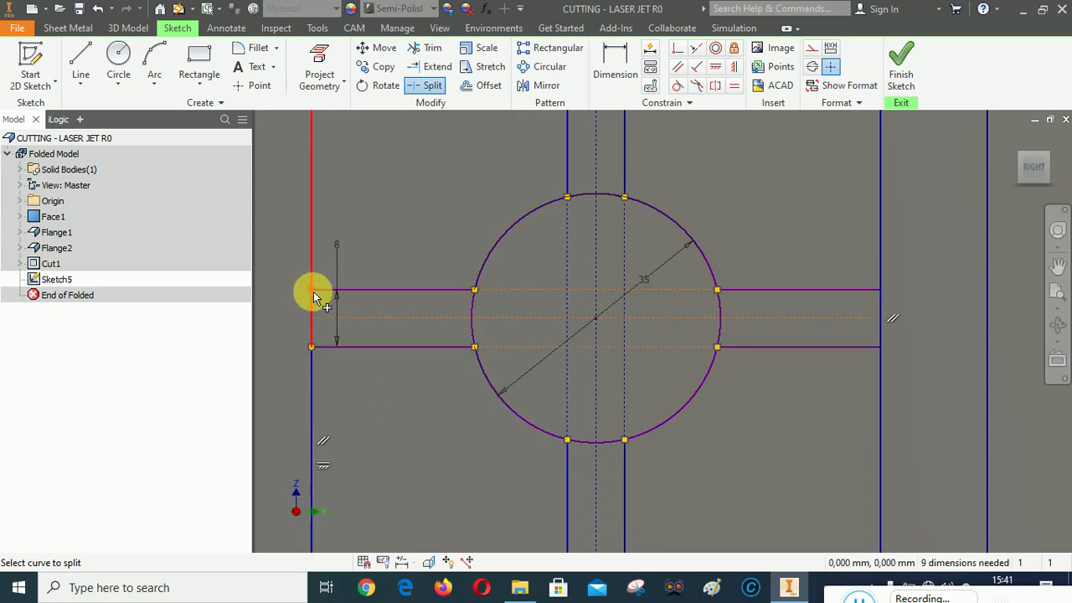
pyautogui.scroll(-2, 300, 301)
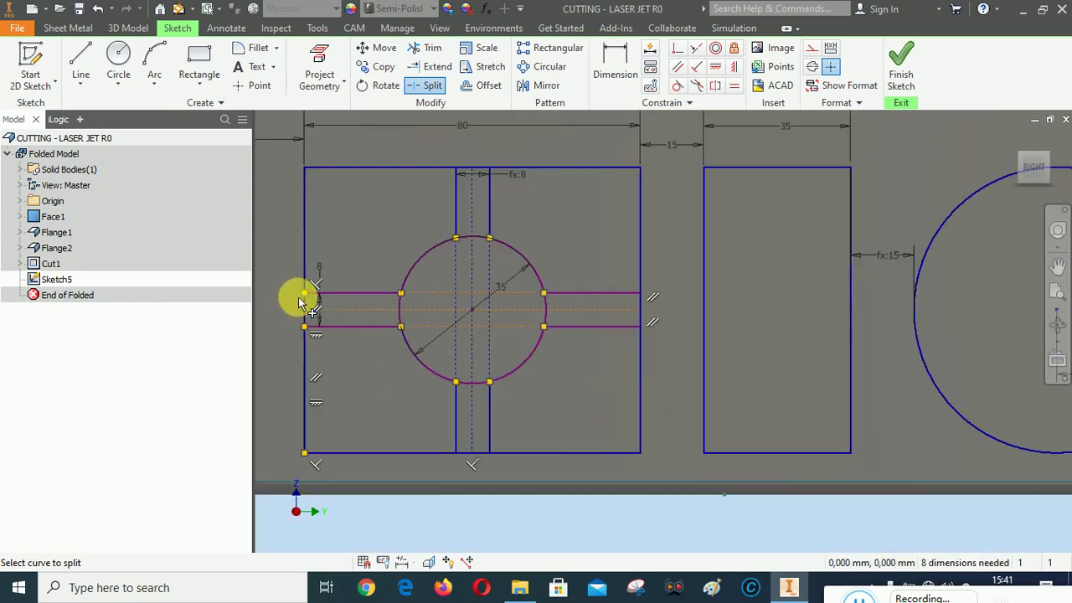
pyautogui.click(640, 294)
pyautogui.click(642, 320)
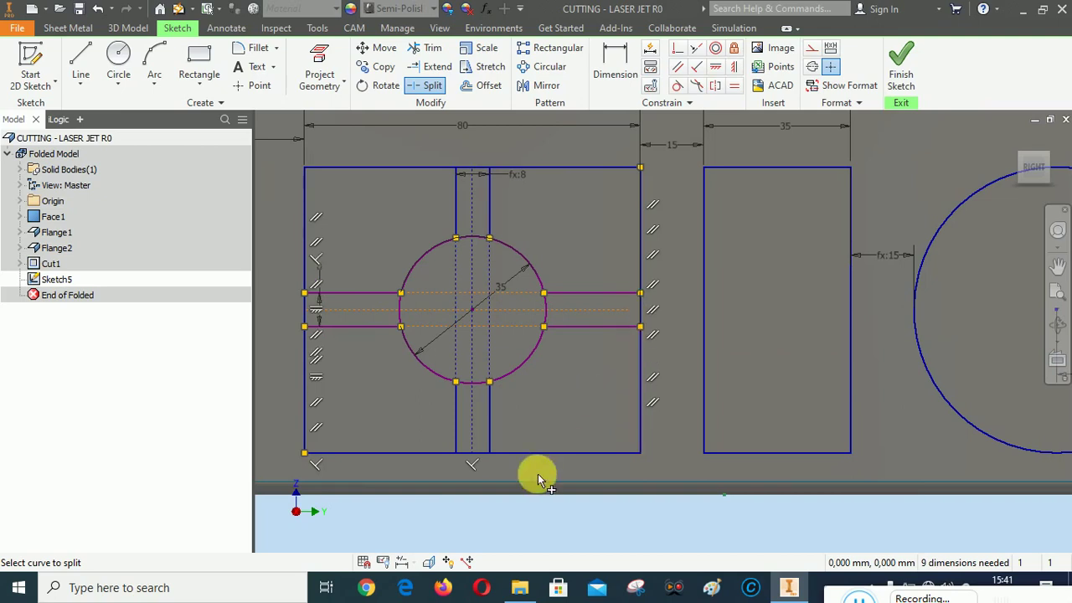
pyautogui.click(482, 456)
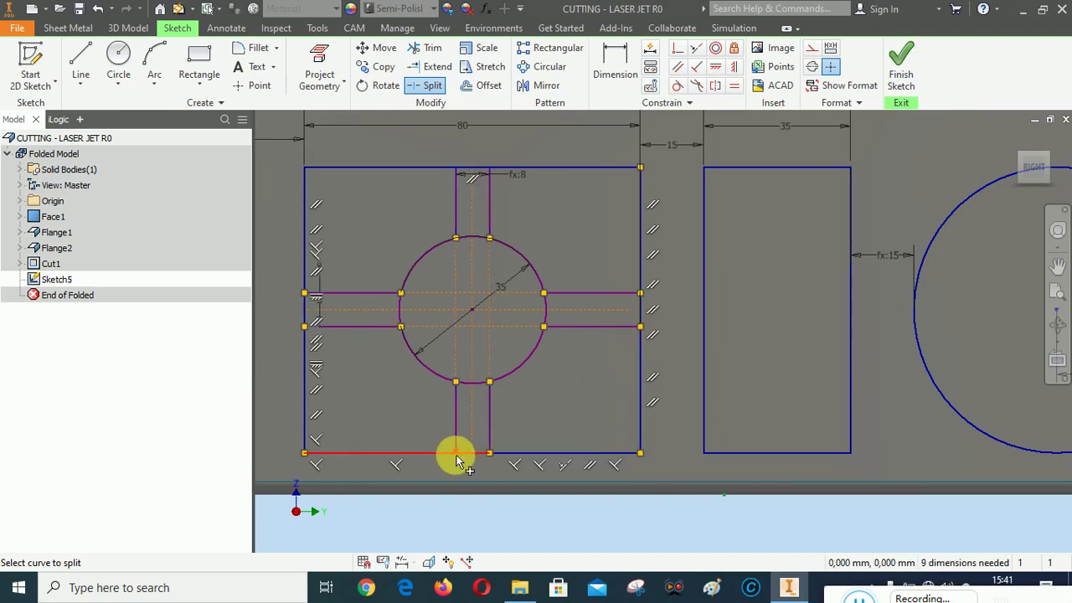
pyautogui.click(456, 457)
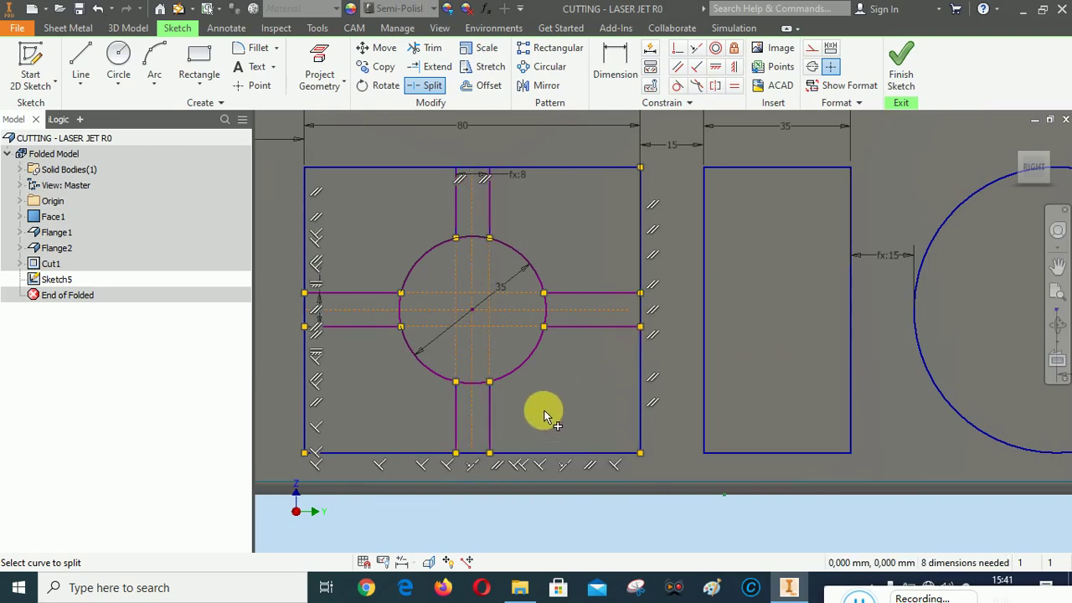
pyautogui.click(491, 166)
pyautogui.click(457, 168)
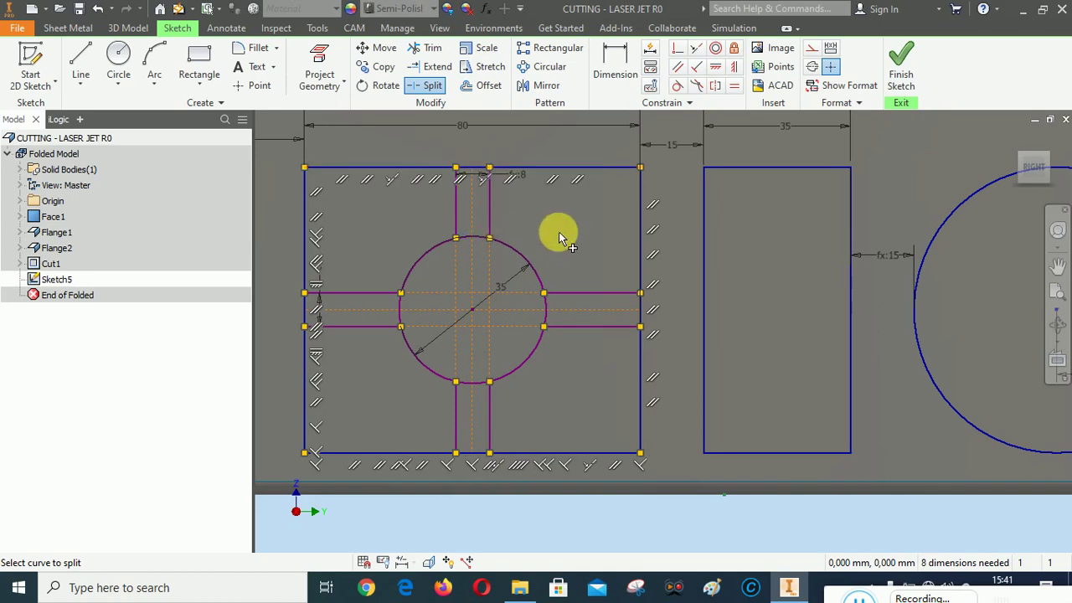
pyautogui.rightClick(558, 234)
pyautogui.press('Escape')
pyautogui.press('Escape')
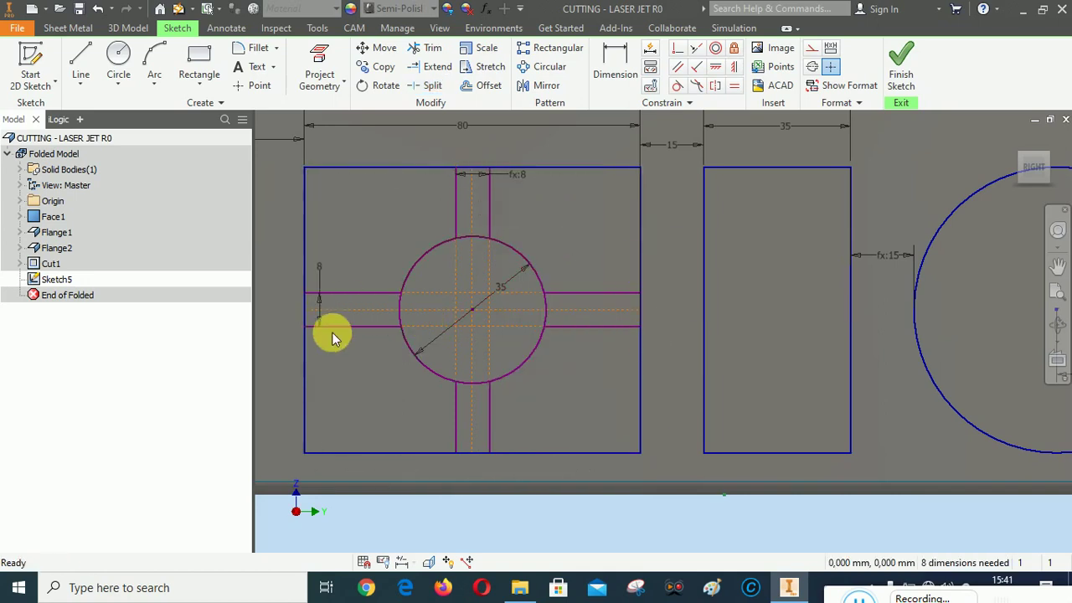
# Step: Convert the left and right circle arcs inside the horizontal slot to construction geometry
pyautogui.scroll(3, 332, 332)
pyautogui.click(461, 270)
pyautogui.click(811, 48)
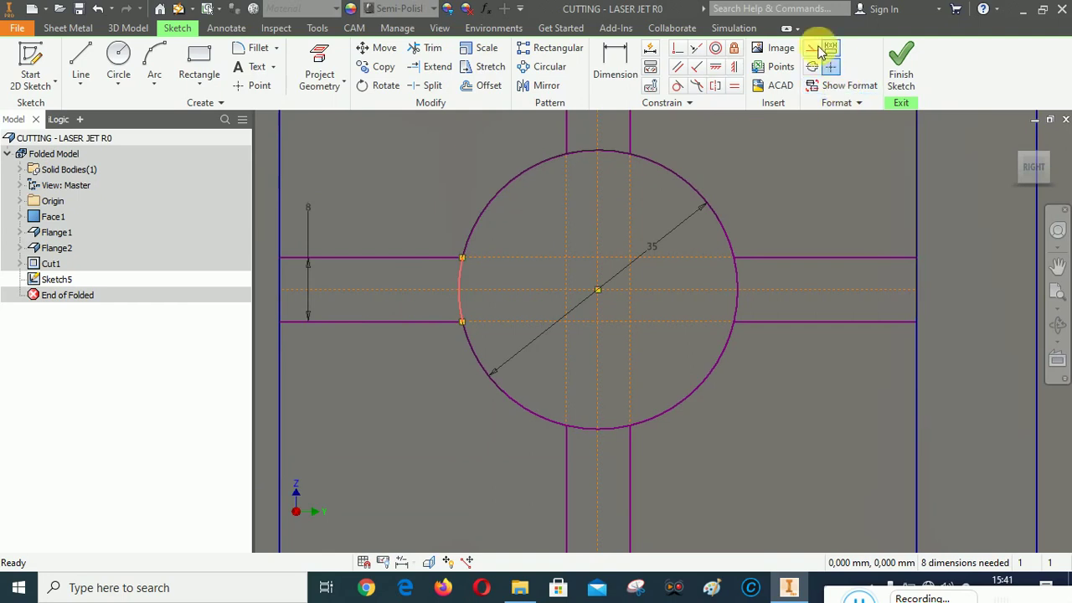
pyautogui.click(736, 270)
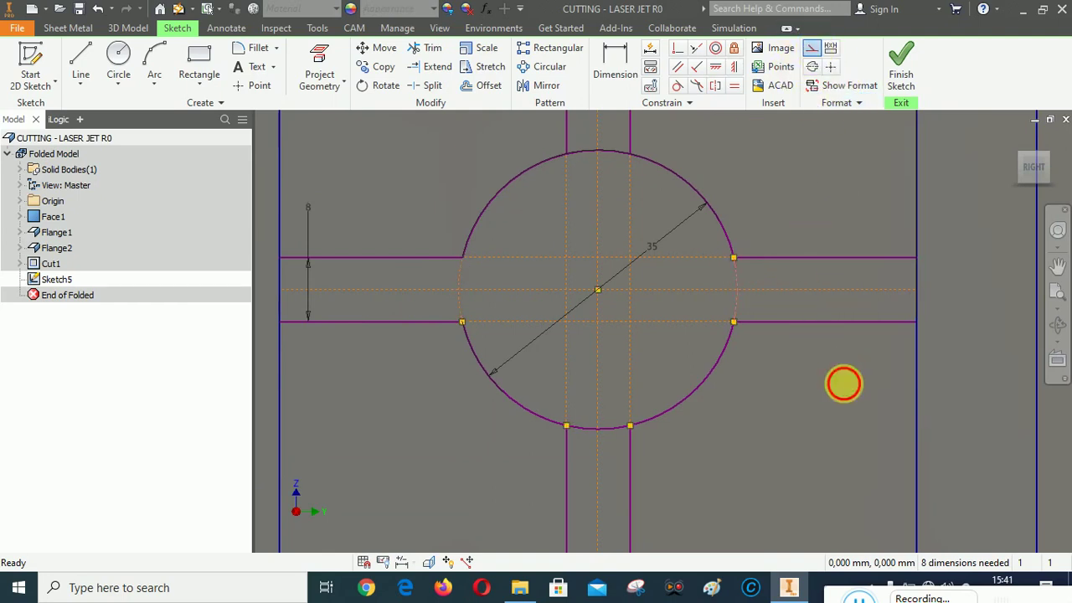
pyautogui.press('Escape')
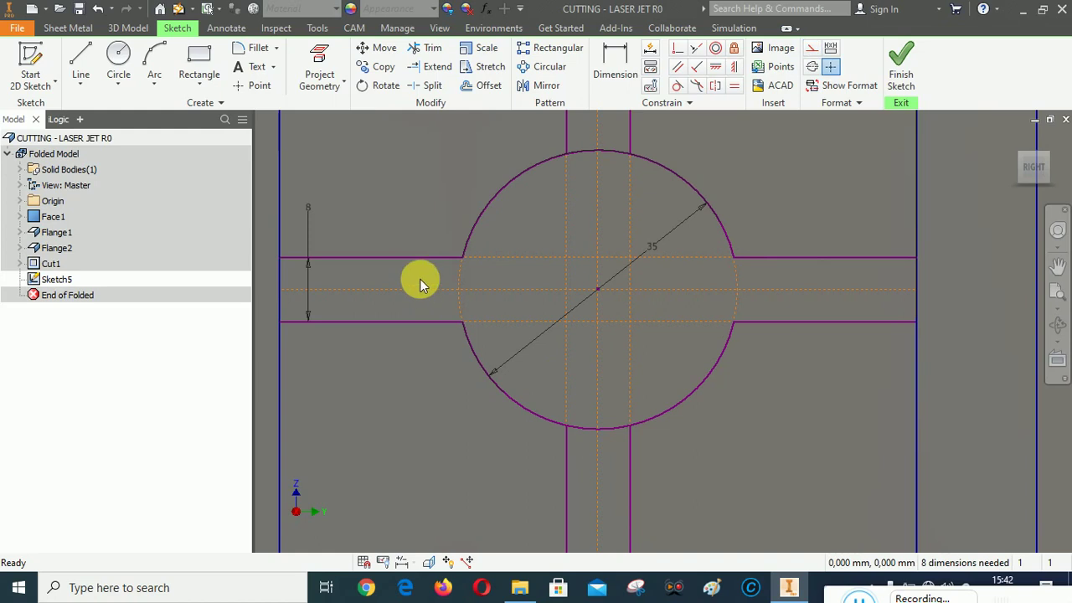
# Step: Make the slot-end pieces on the left, right, bottom and top edges construction geometry
pyautogui.click(280, 278)
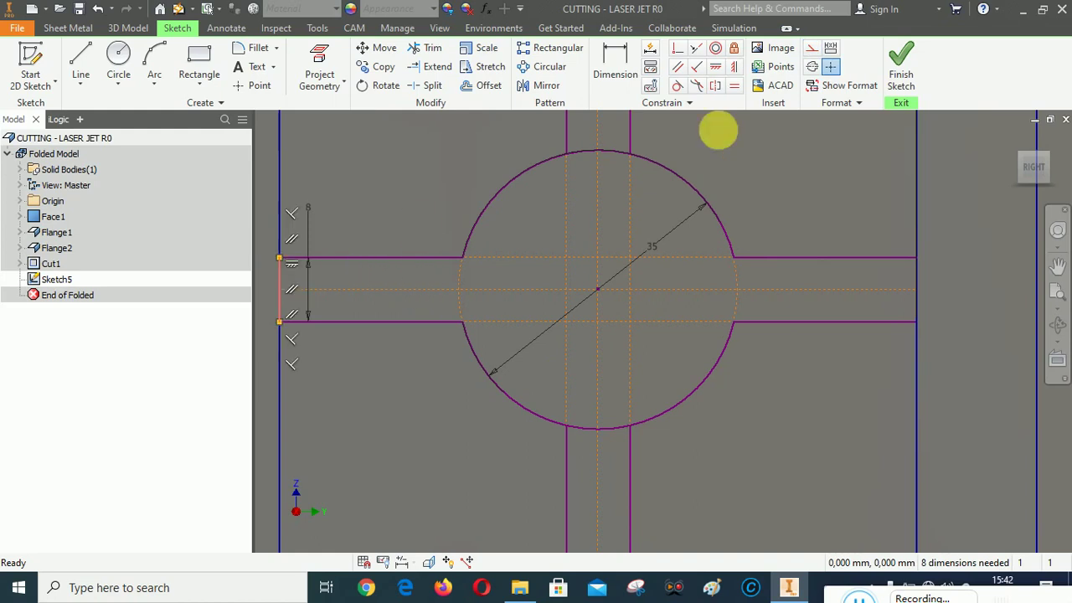
pyautogui.click(811, 48)
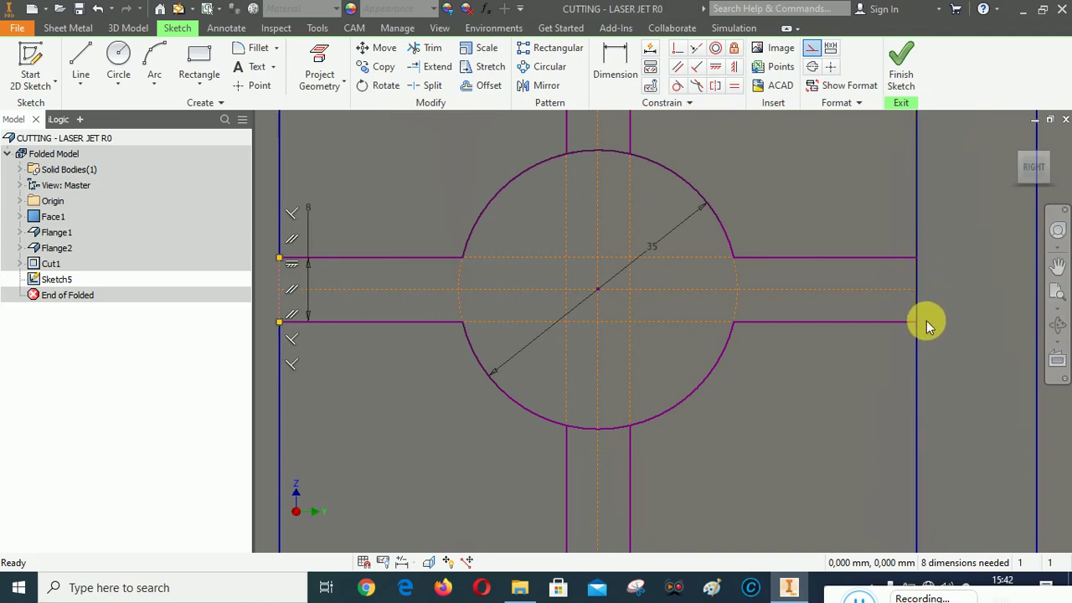
pyautogui.scroll(5, 917, 318)
pyautogui.click(850, 316)
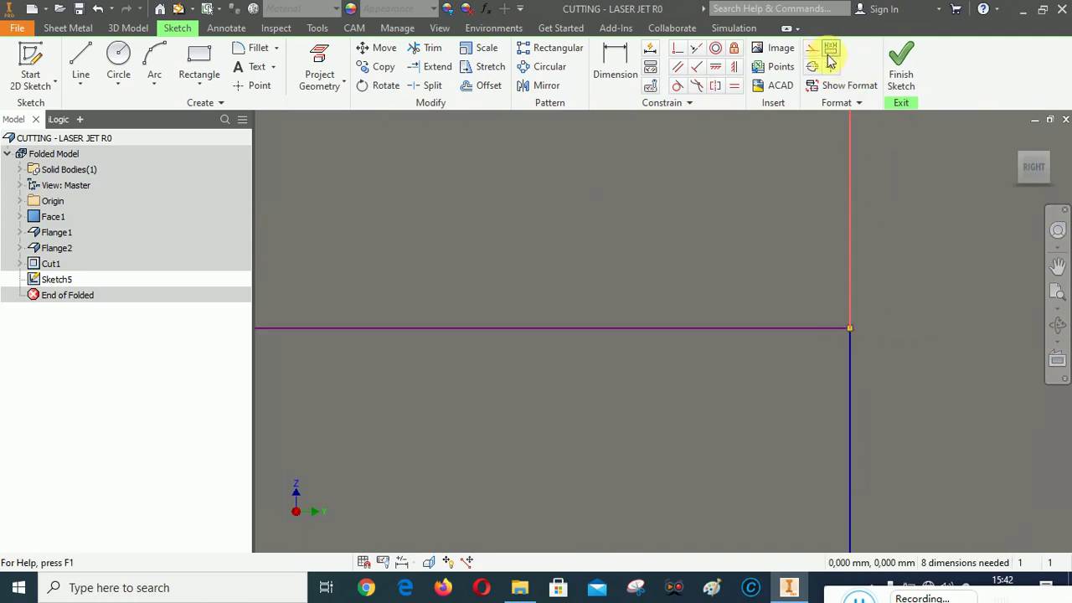
pyautogui.scroll(-4, 930, 217)
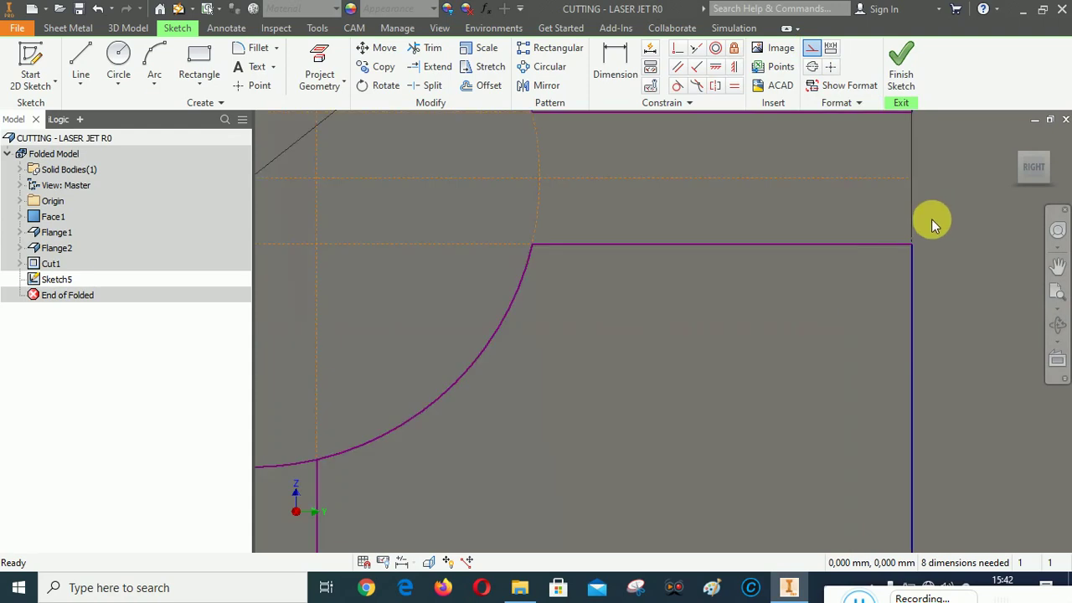
pyautogui.click(553, 522)
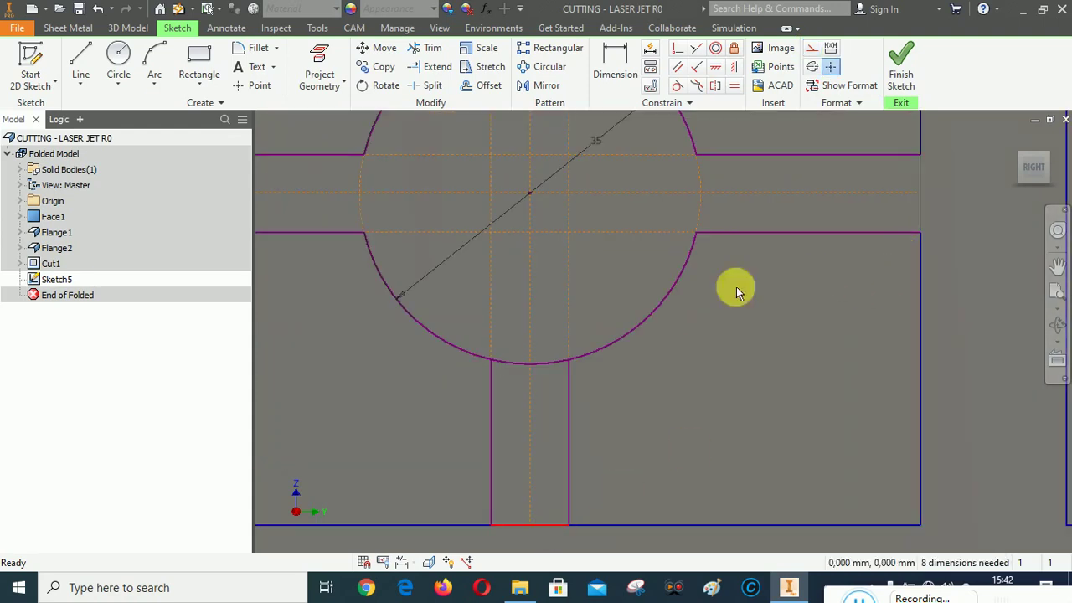
pyautogui.click(811, 48)
pyautogui.scroll(-4, 720, 411)
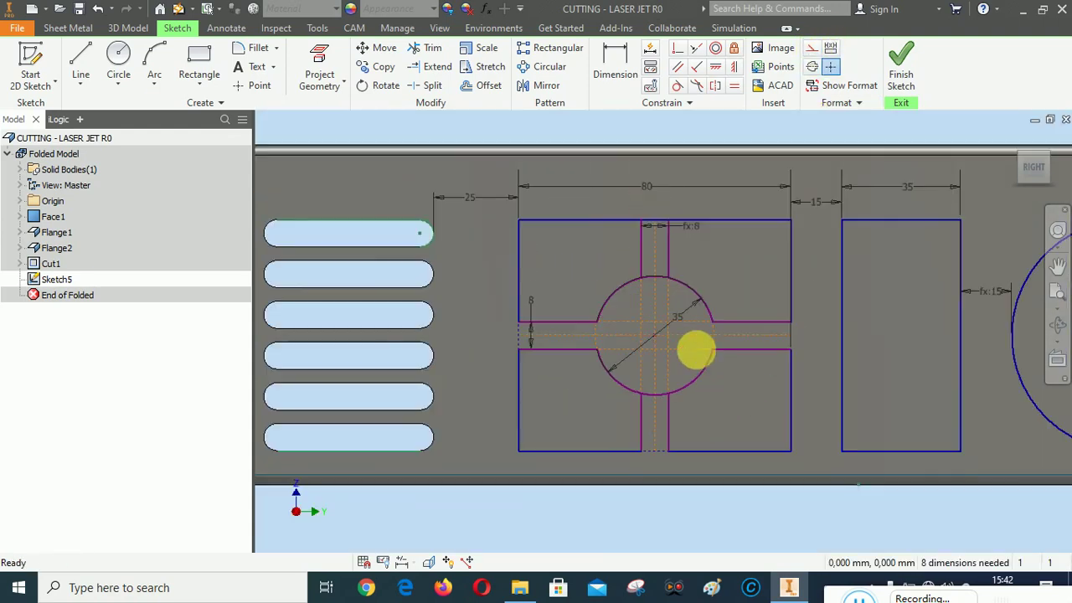
pyautogui.click(811, 47)
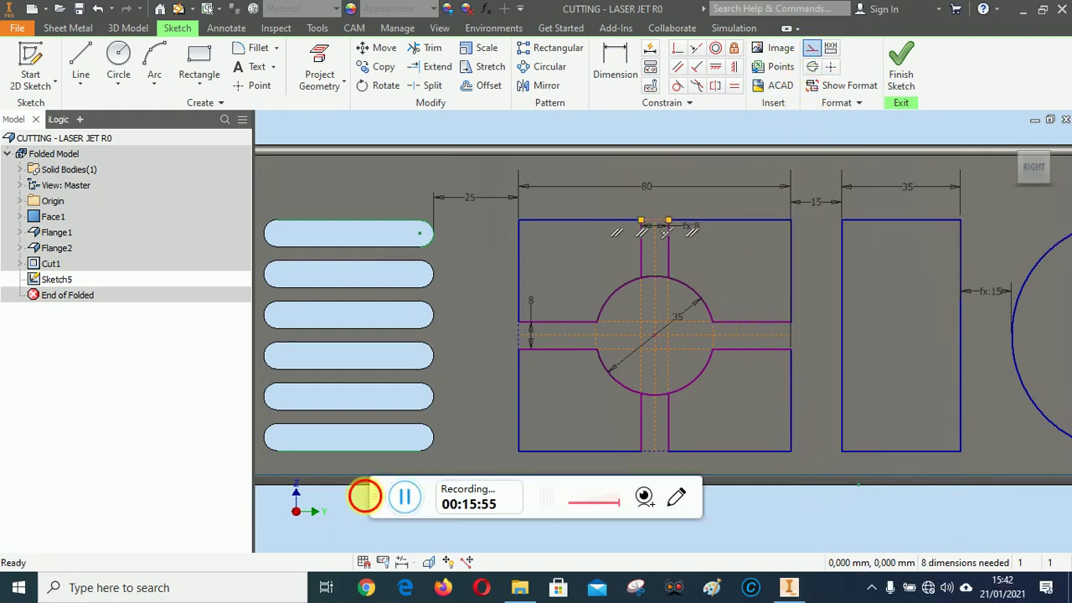
pyautogui.moveTo(383, 490)
pyautogui.mouseDown()
pyautogui.moveTo(605, 548)
pyautogui.moveTo(883, 600)
pyautogui.mouseUp()
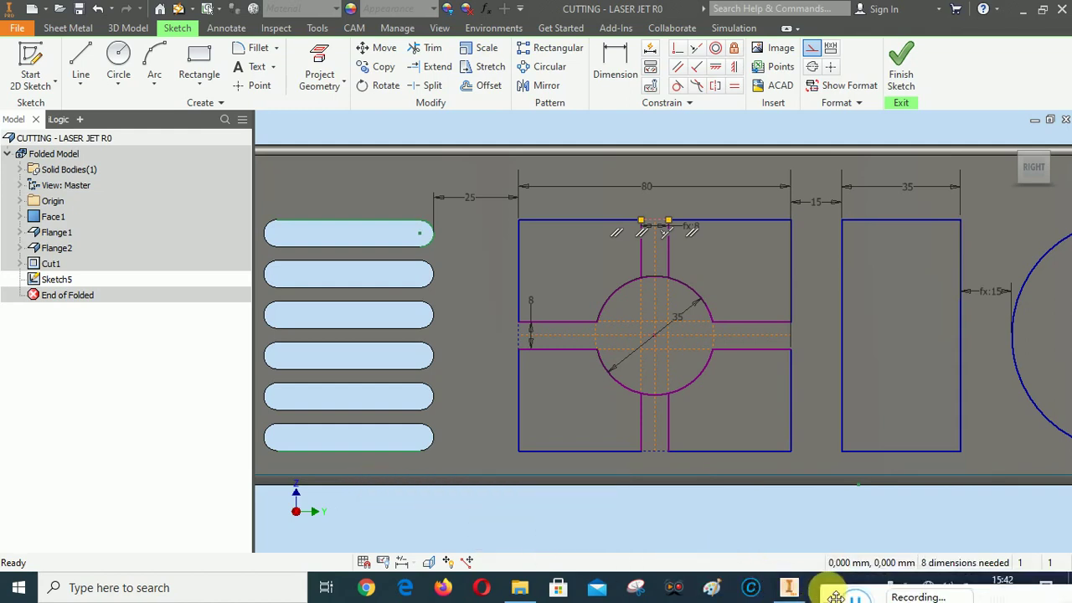
# Step: Draw a construction diagonal from the square's bottom-left corner to its top-right corner
pyautogui.click(81, 60)
pyautogui.click(518, 450)
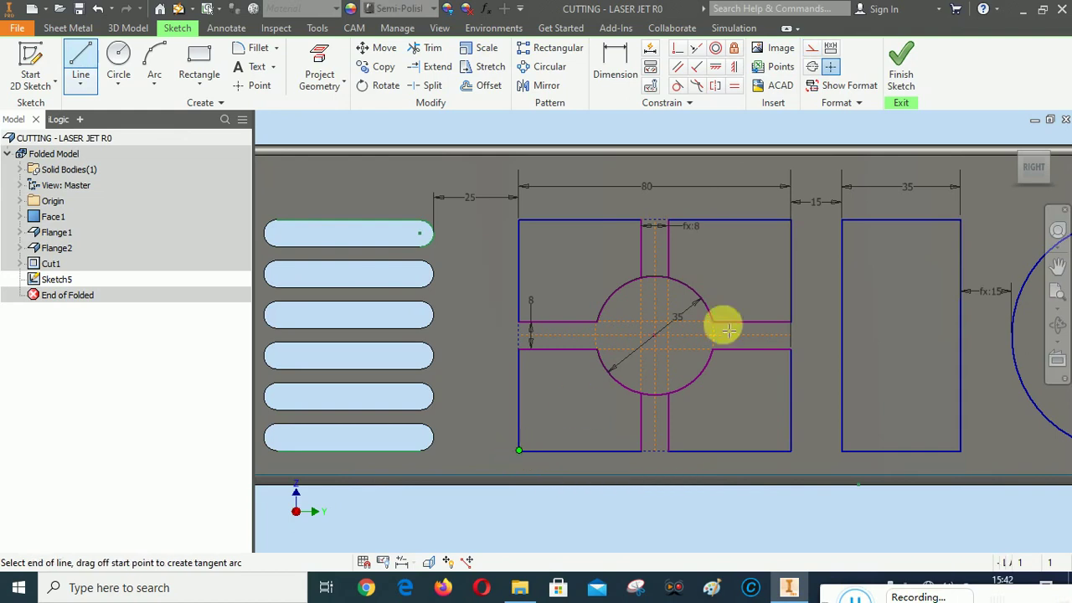
pyautogui.click(792, 222)
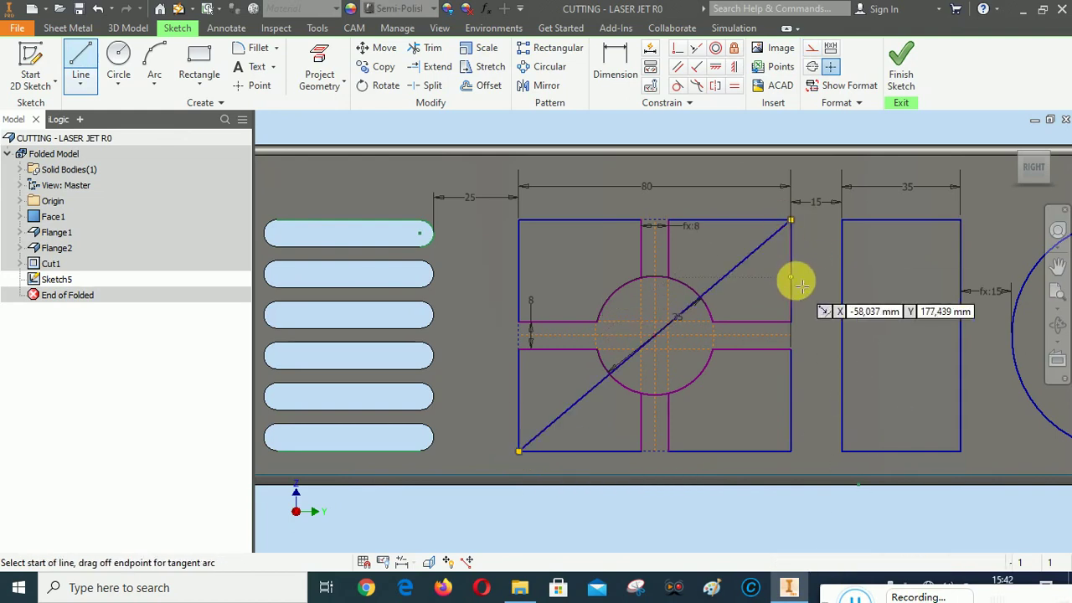
pyautogui.rightClick(823, 271)
pyautogui.click(869, 271)
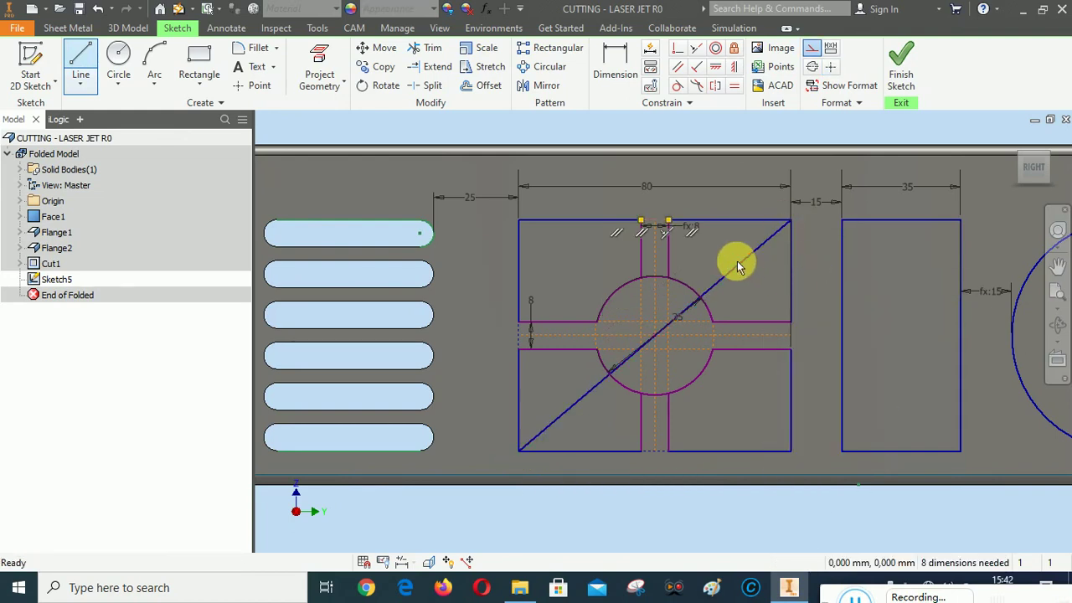
pyautogui.click(737, 267)
pyautogui.click(811, 47)
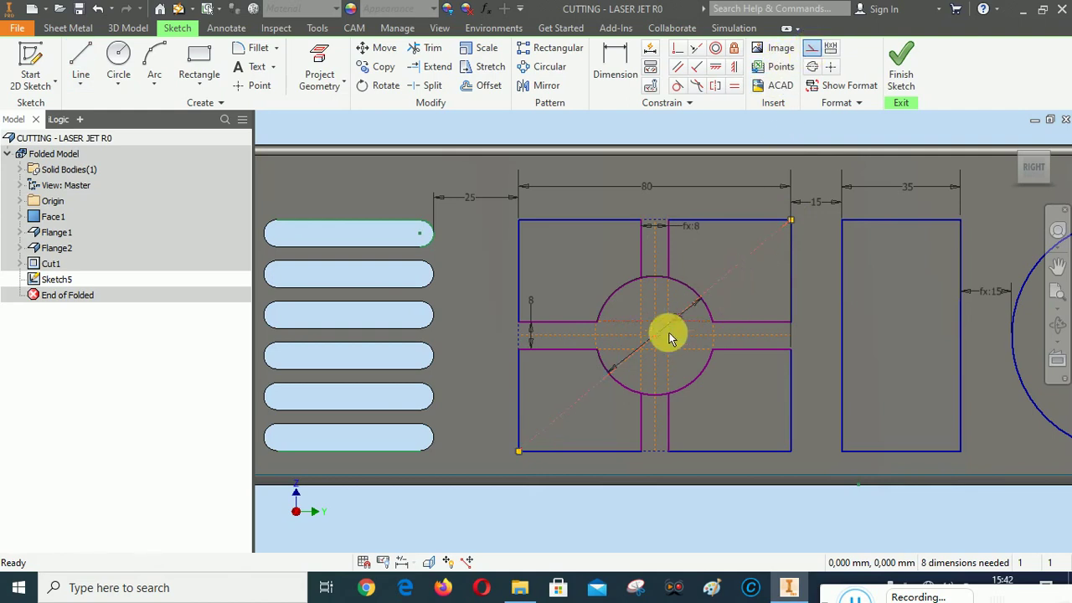
pyautogui.scroll(-5, 669, 333)
# Step: Constrain the circle centre onto the diagonal, then drag the circle up and to the right
pyautogui.click(677, 47)
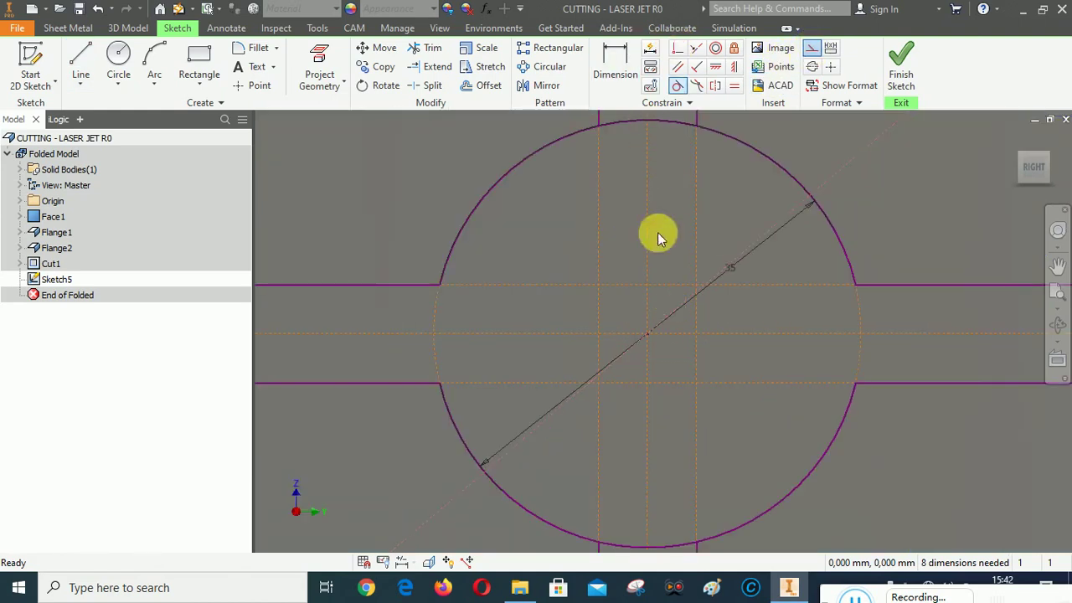
pyautogui.click(648, 334)
pyautogui.scroll(2, 619, 314)
pyautogui.scroll(2, 620, 314)
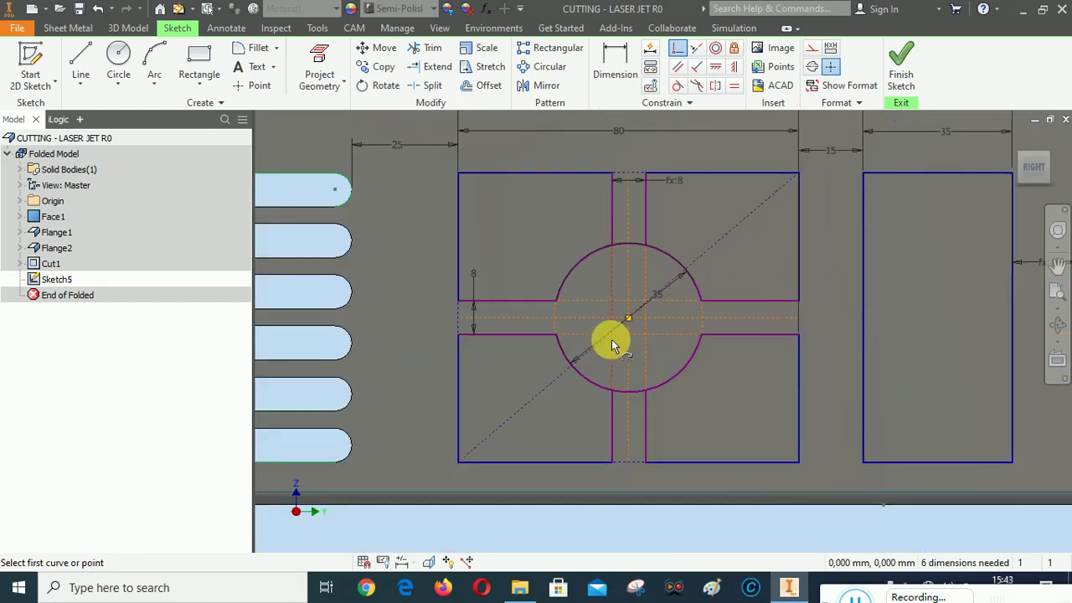
pyautogui.scroll(-2, 597, 322)
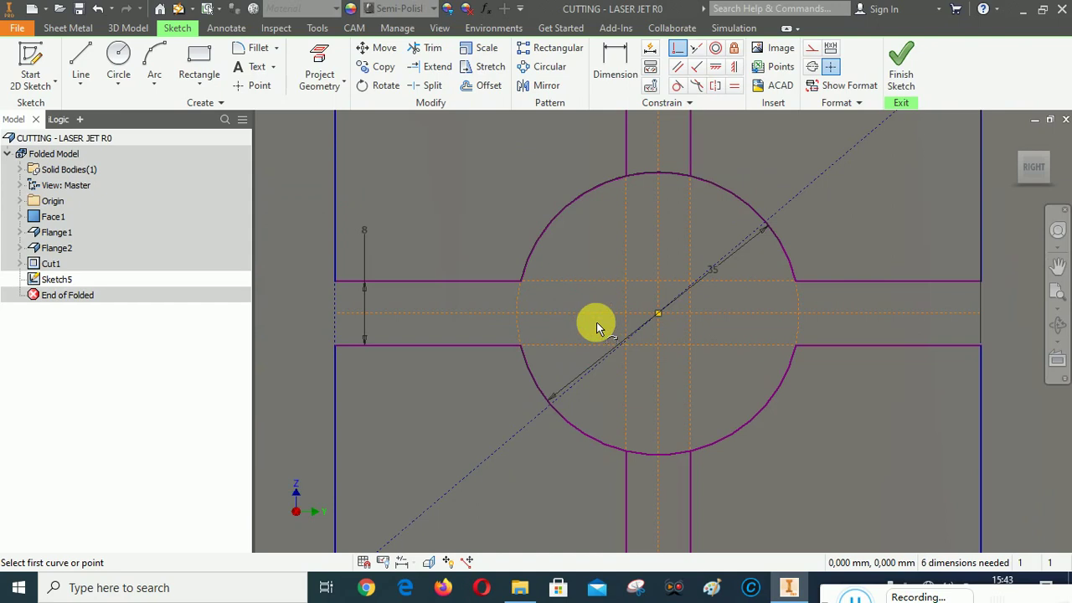
pyautogui.rightClick(568, 242)
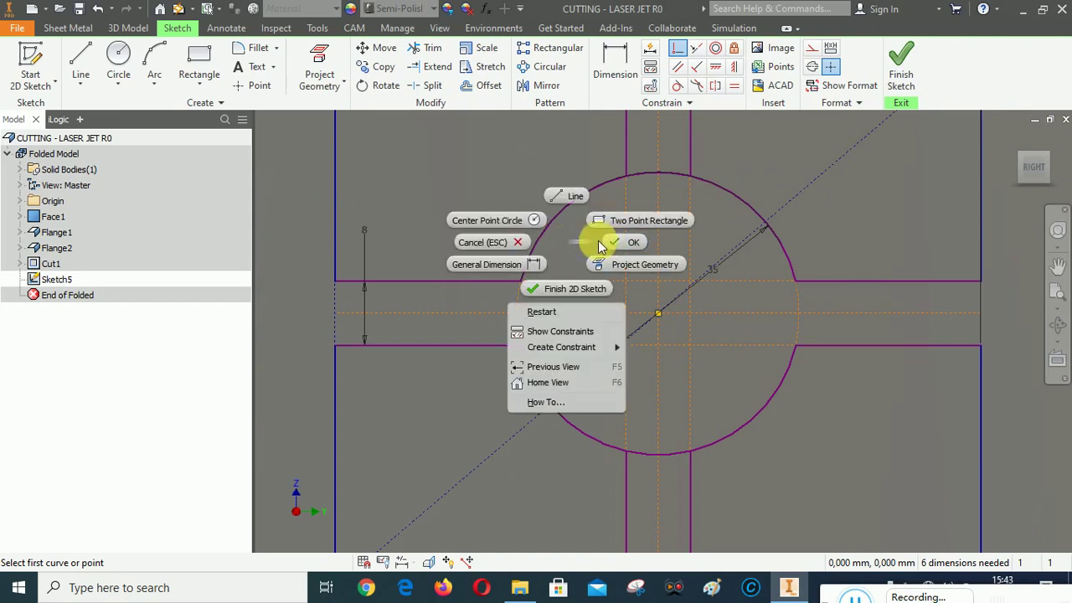
pyautogui.click(619, 245)
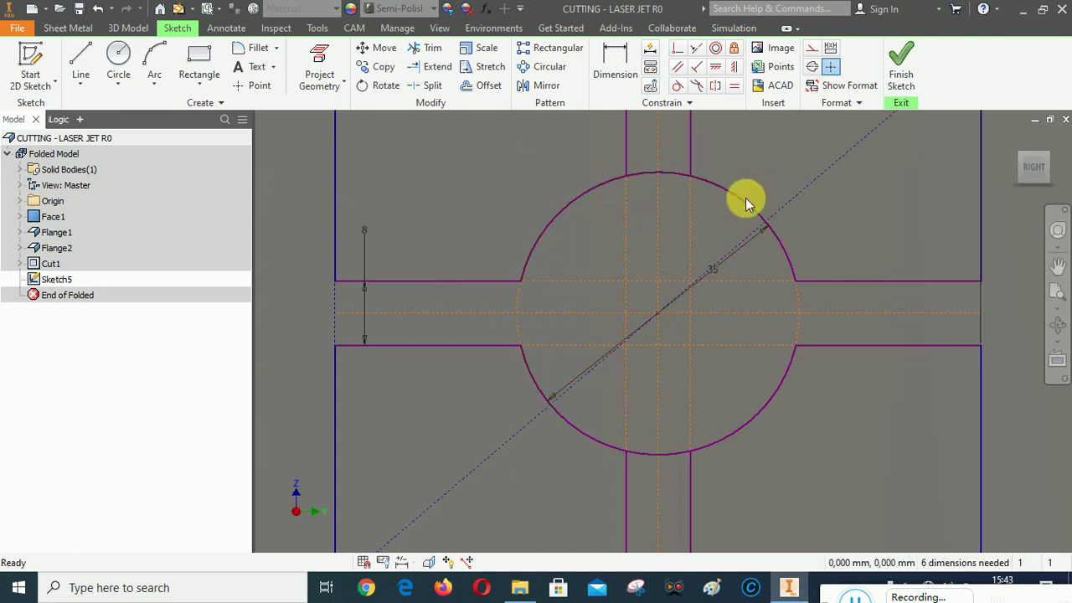
pyautogui.moveTo(788, 257)
pyautogui.mouseDown()
pyautogui.moveTo(810, 236)
pyautogui.moveTo(885, 213)
pyautogui.mouseUp()
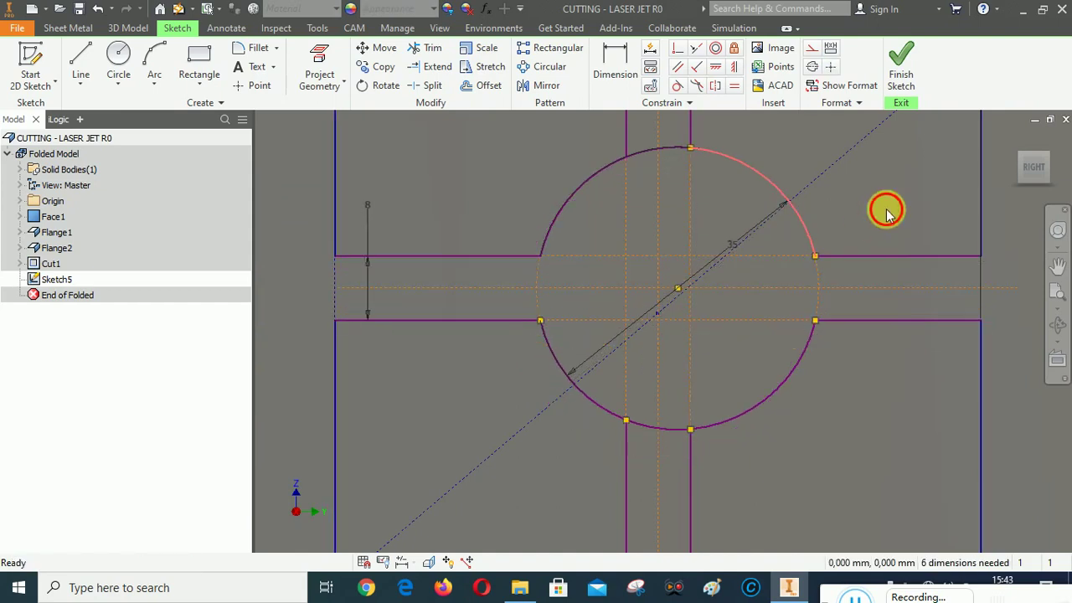
# Step: Make the circle centre coincident with the diagonal's midpoint
pyautogui.click(677, 48)
pyautogui.click(678, 289)
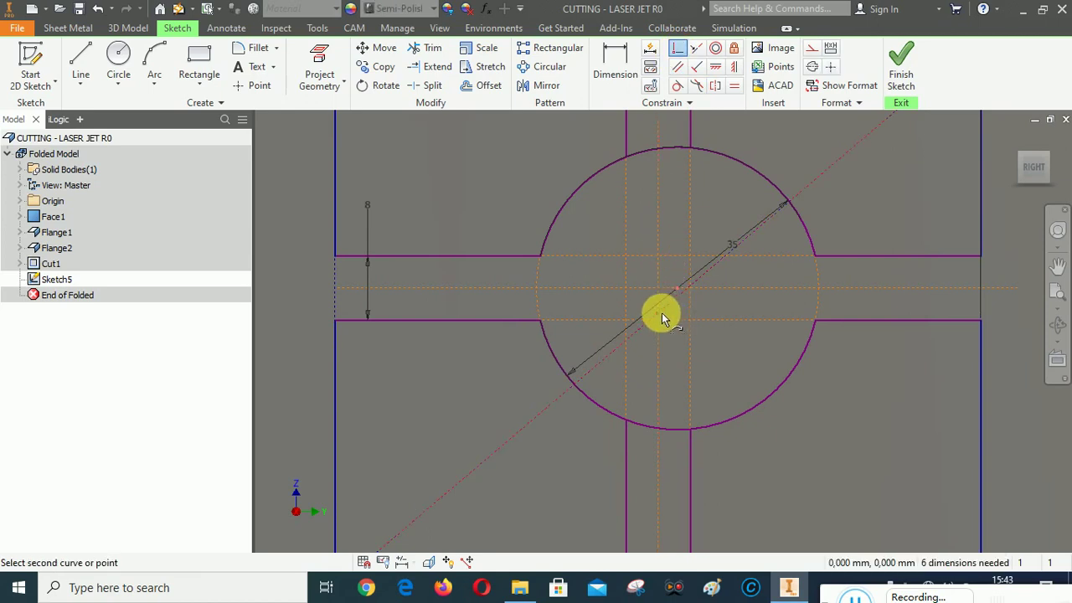
pyautogui.click(658, 310)
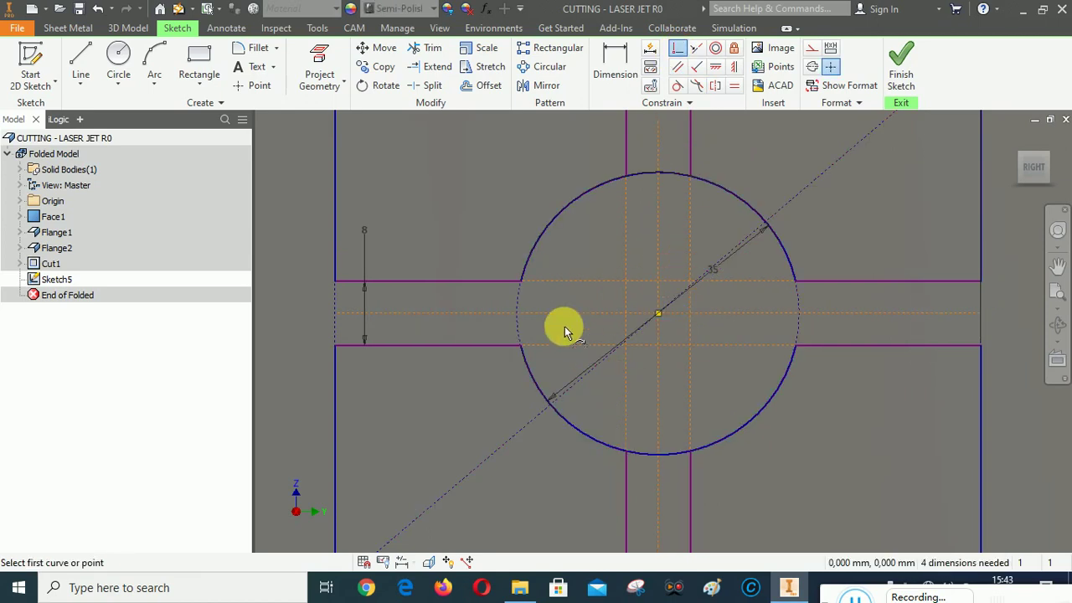
pyautogui.scroll(-2, 565, 326)
pyautogui.scroll(3, 515, 327)
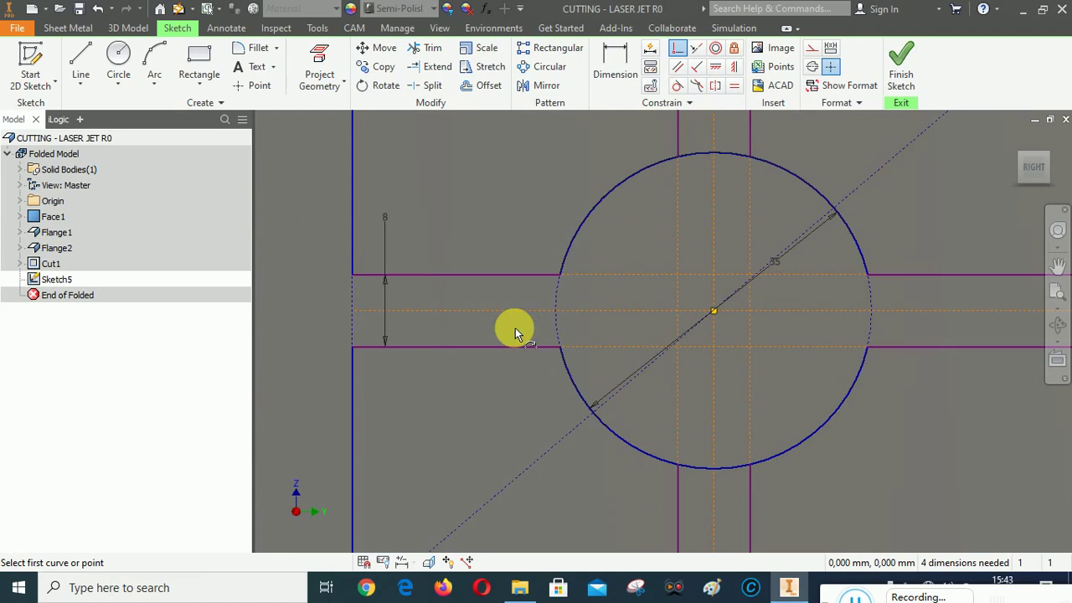
pyautogui.rightClick(498, 185)
pyautogui.click(411, 179)
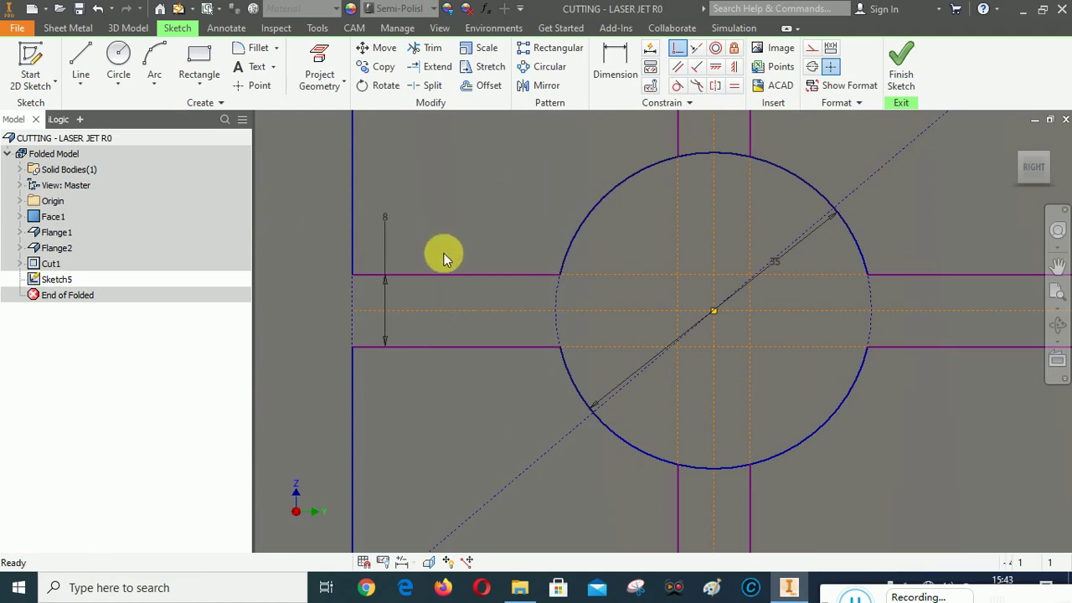
# Step: Make the horizontal slot's top and bottom edges symmetric about the centreline
pyautogui.click(717, 88)
pyautogui.click(511, 275)
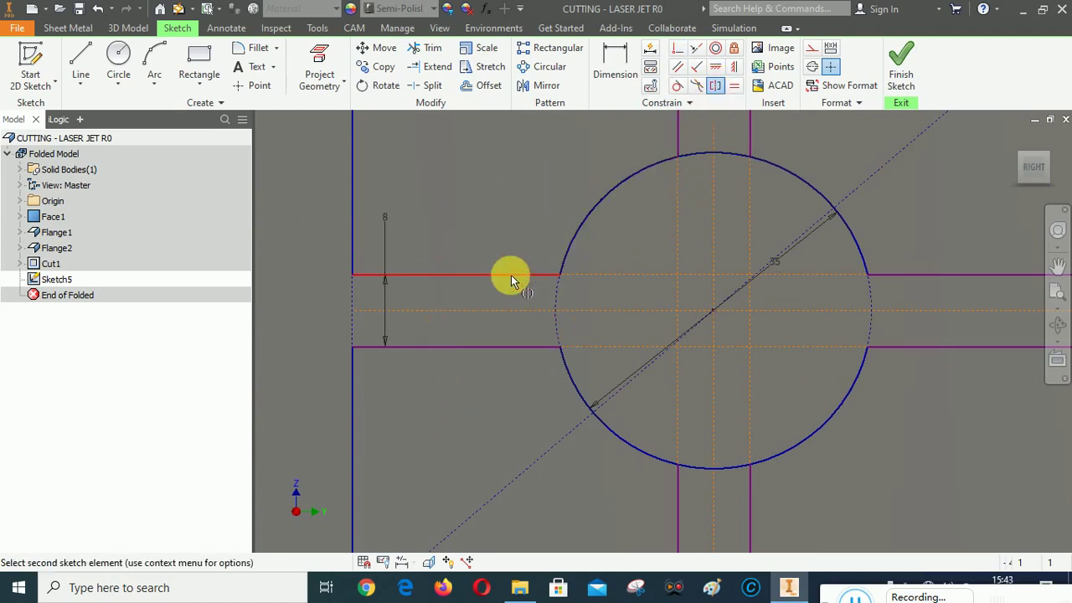
pyautogui.click(505, 347)
pyautogui.click(502, 310)
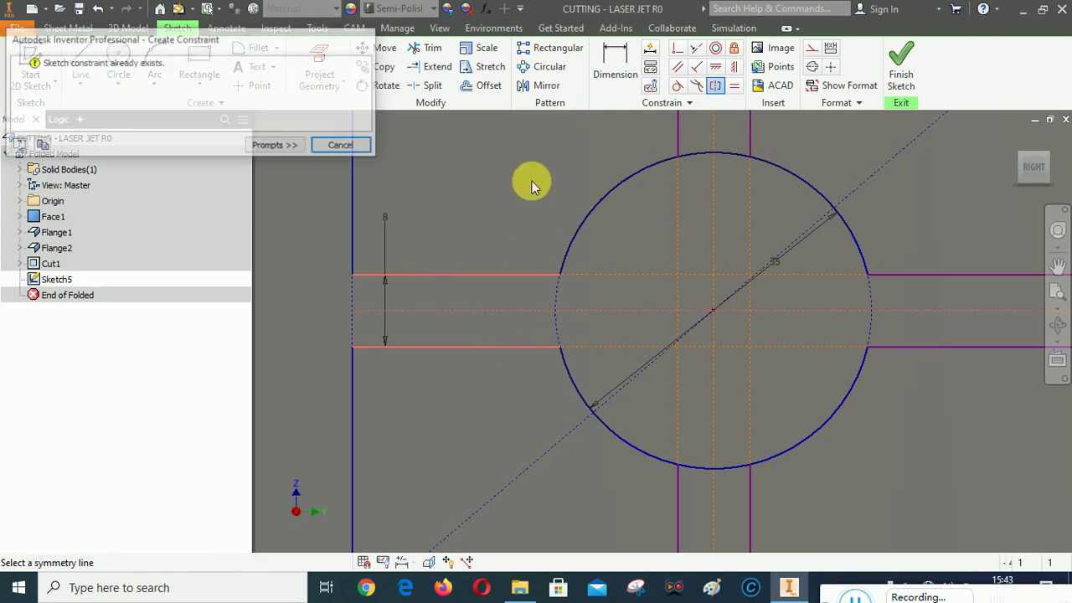
pyautogui.click(343, 143)
pyautogui.scroll(-3, 471, 205)
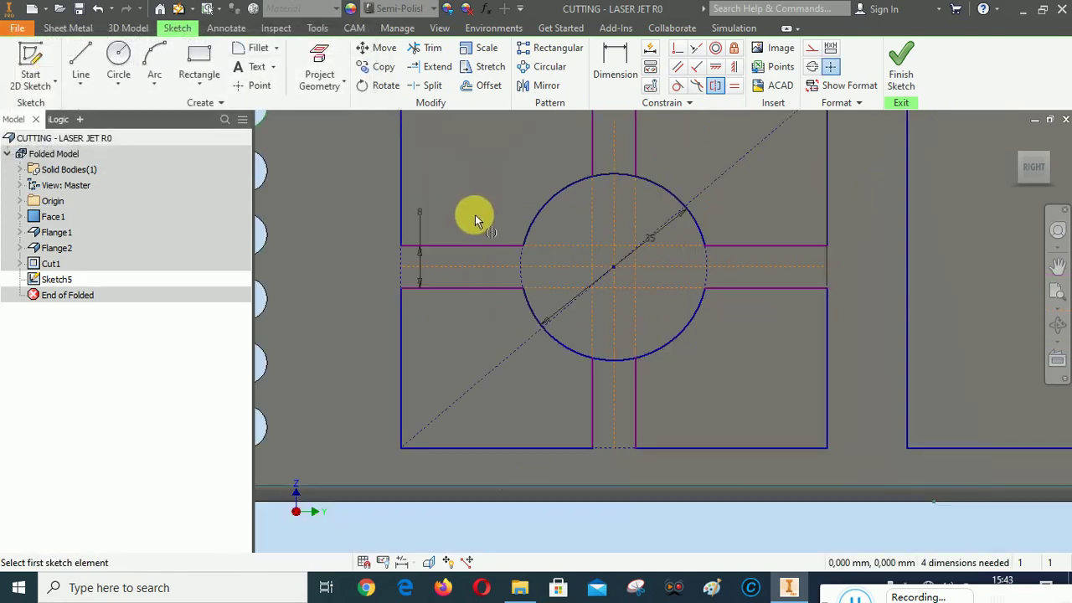
pyautogui.rightClick(739, 343)
pyautogui.click(790, 350)
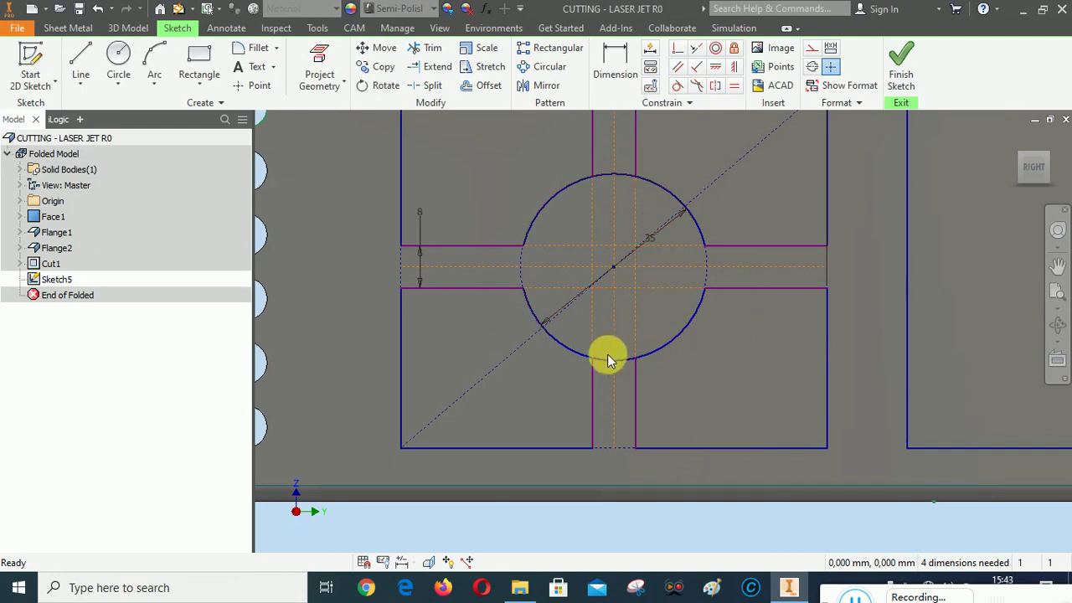
# Step: Set the diagonal line and the circle's top arc to construction geometry
pyautogui.click(812, 48)
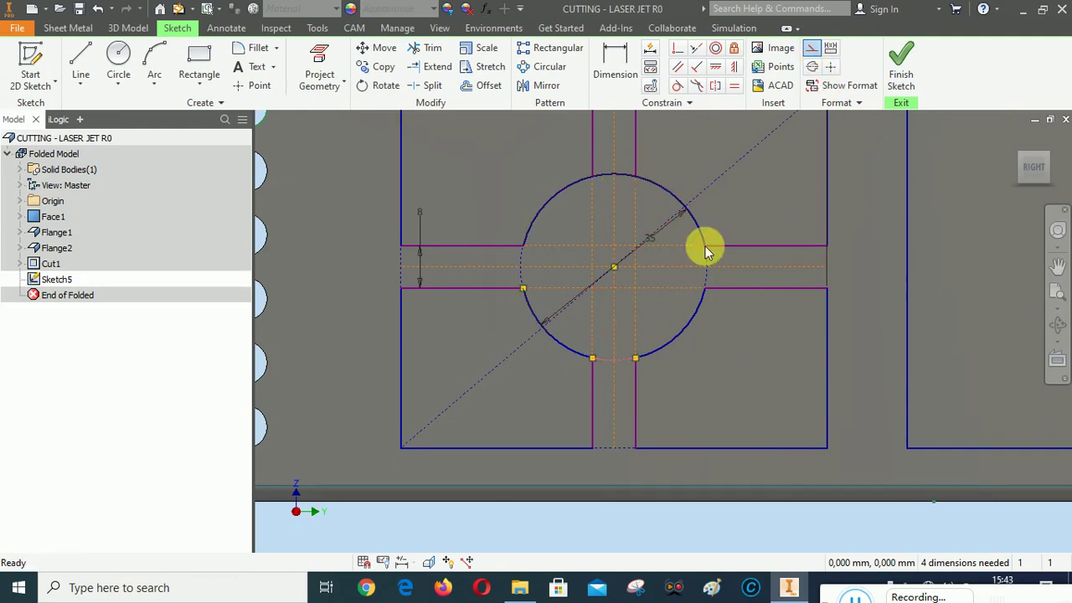
pyautogui.scroll(3, 622, 176)
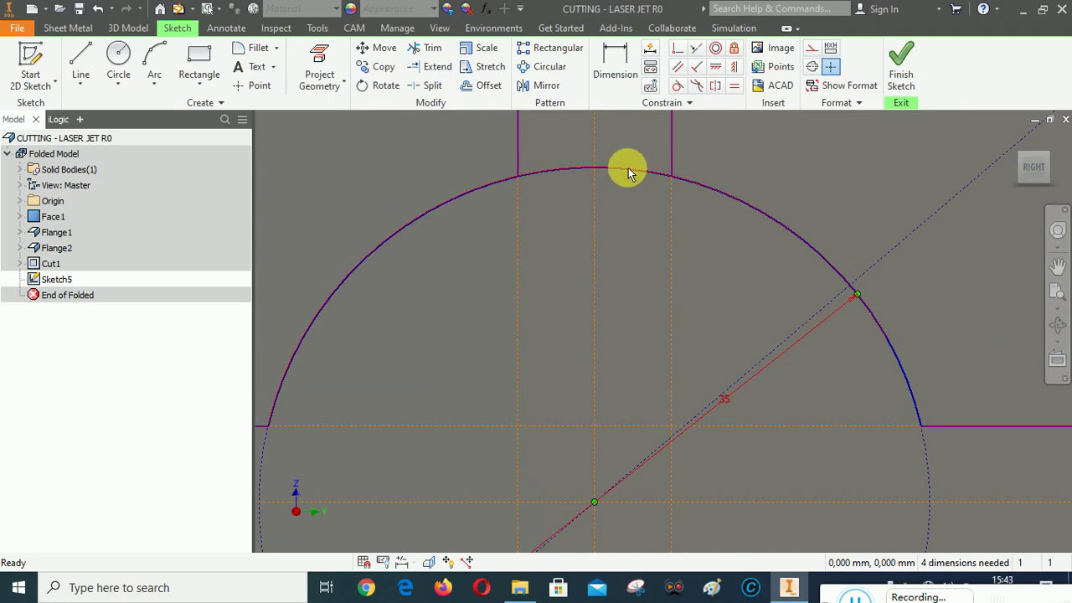
pyautogui.rightClick(628, 171)
pyautogui.click(611, 257)
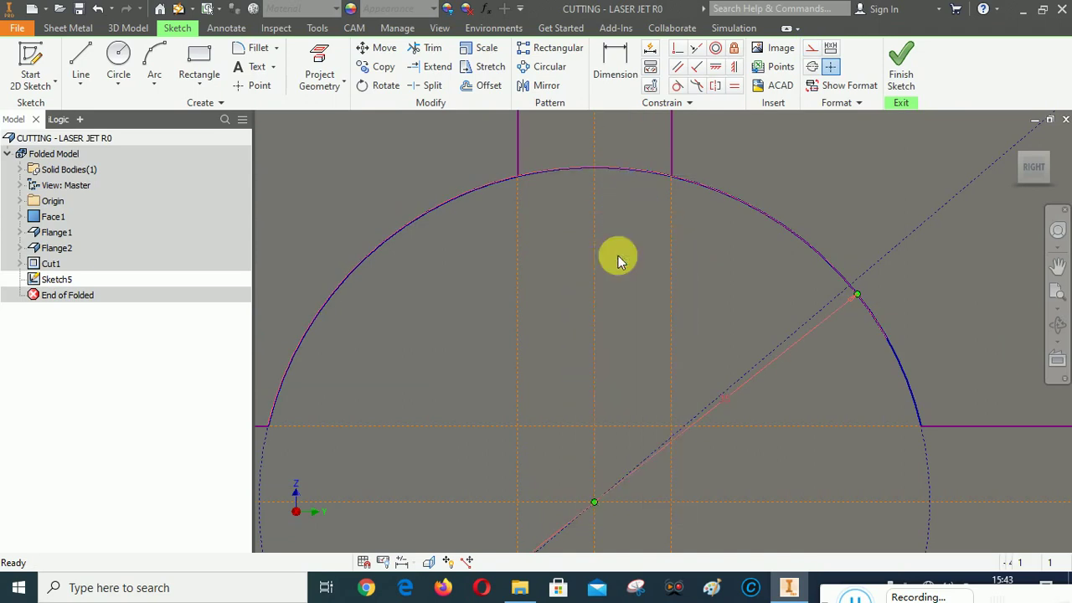
pyautogui.click(812, 50)
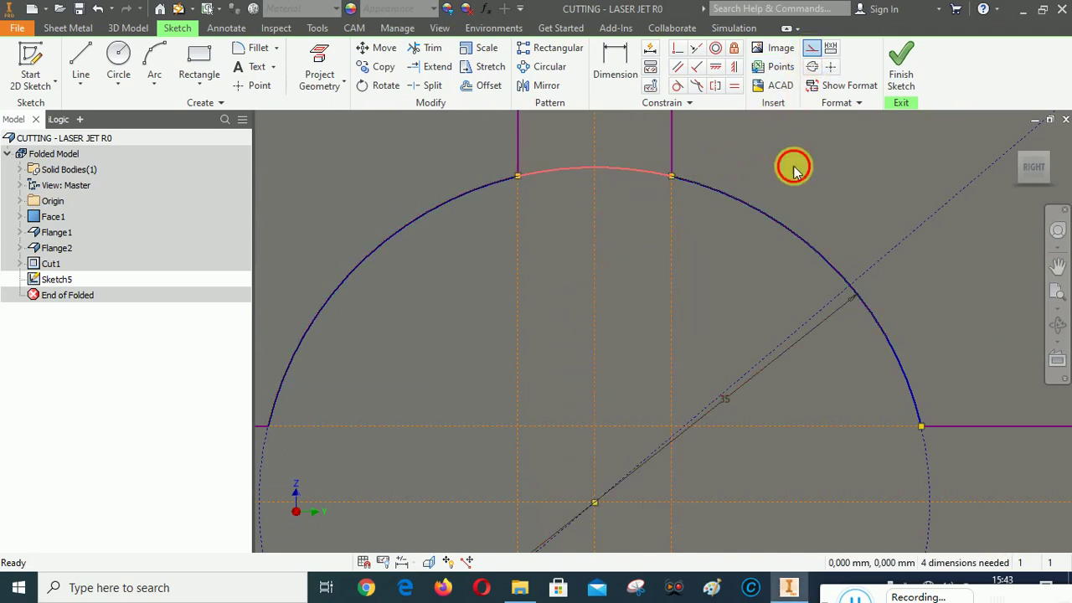
pyautogui.scroll(-3, 680, 163)
pyautogui.click(597, 323)
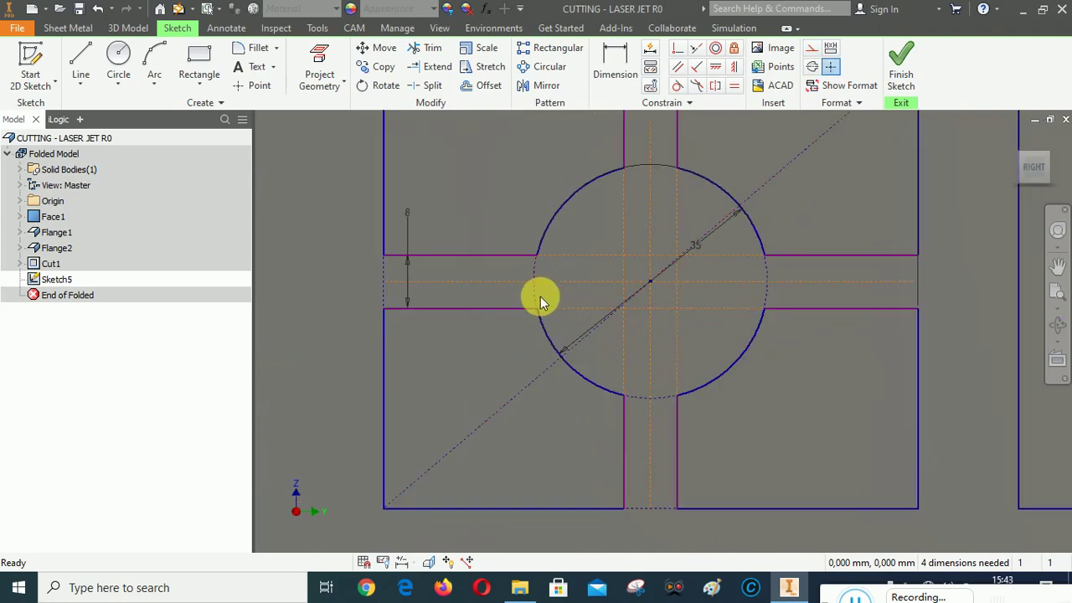
pyautogui.scroll(-2, 527, 358)
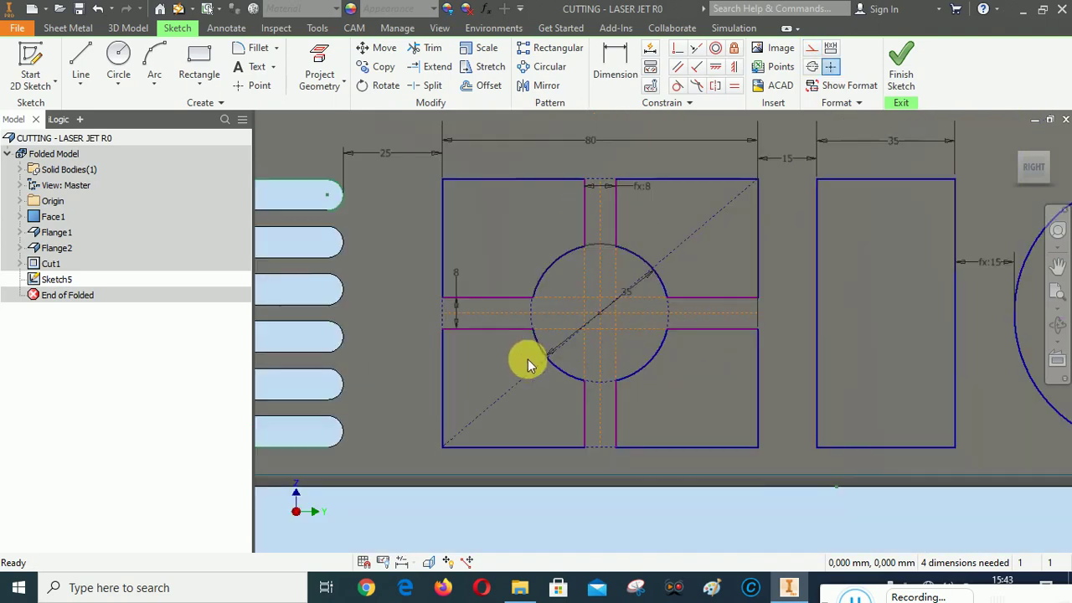
# Step: Add driven reference dimensions 34 (centreline to bottom edge) and 40 (left edge to centreline)
pyautogui.click(615, 63)
pyautogui.click(478, 313)
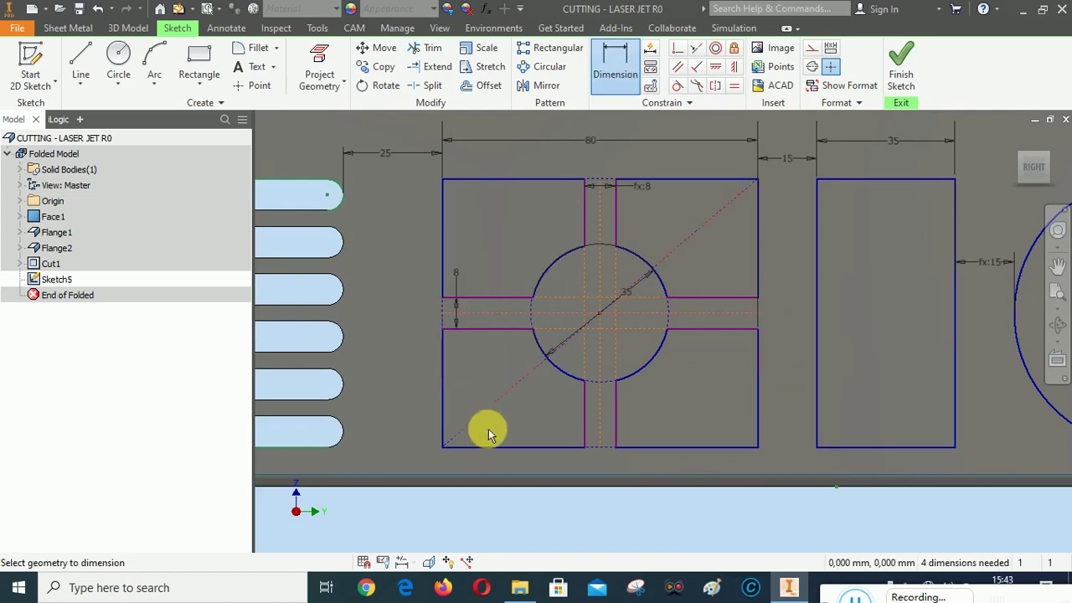
pyautogui.click(488, 447)
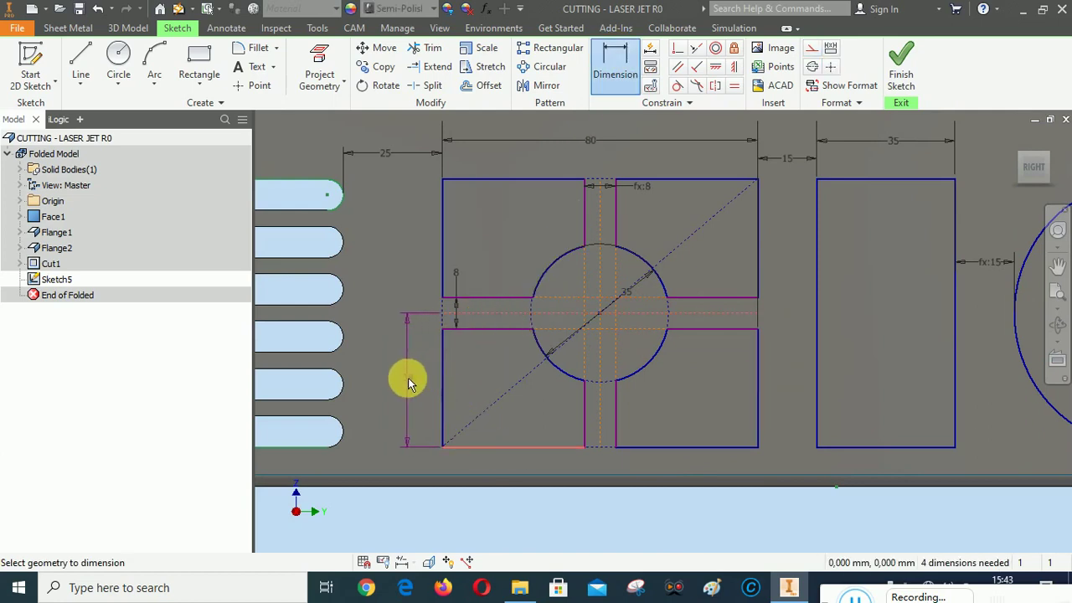
pyautogui.click(408, 379)
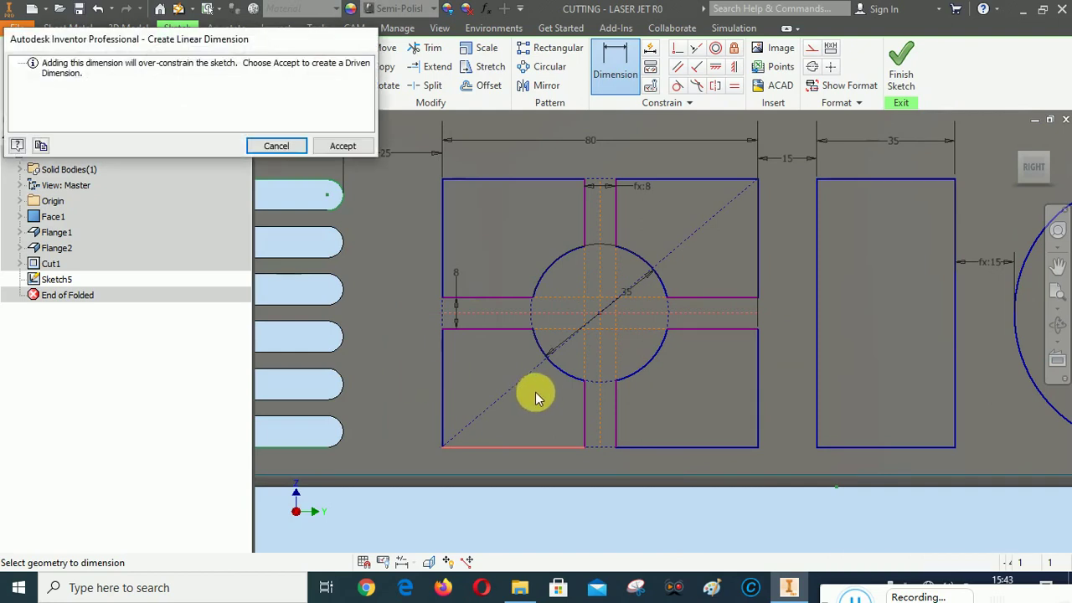
pyautogui.click(343, 145)
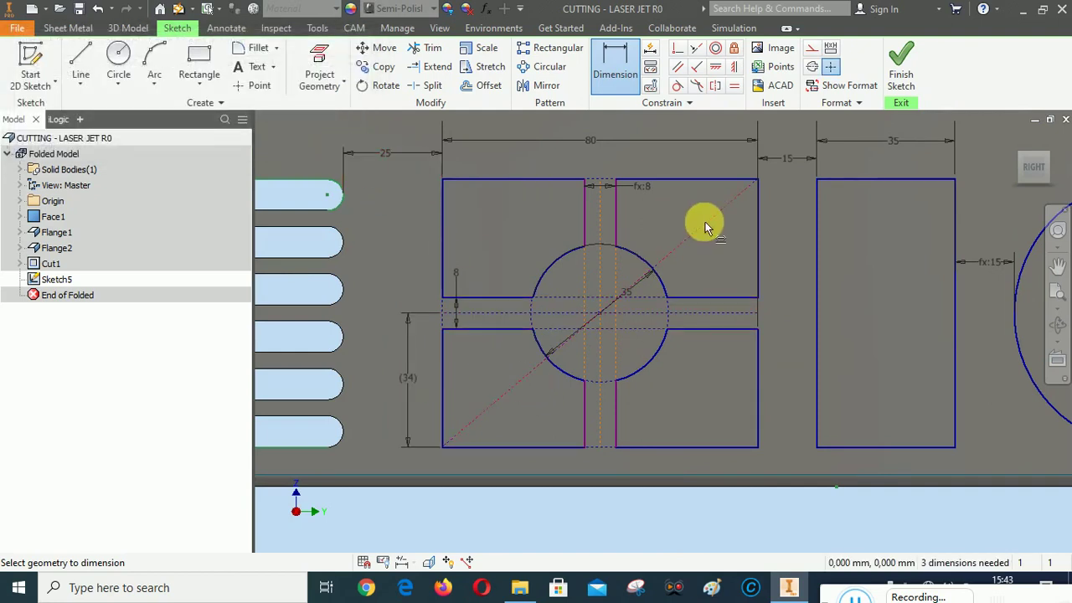
pyautogui.click(599, 216)
pyautogui.click(442, 208)
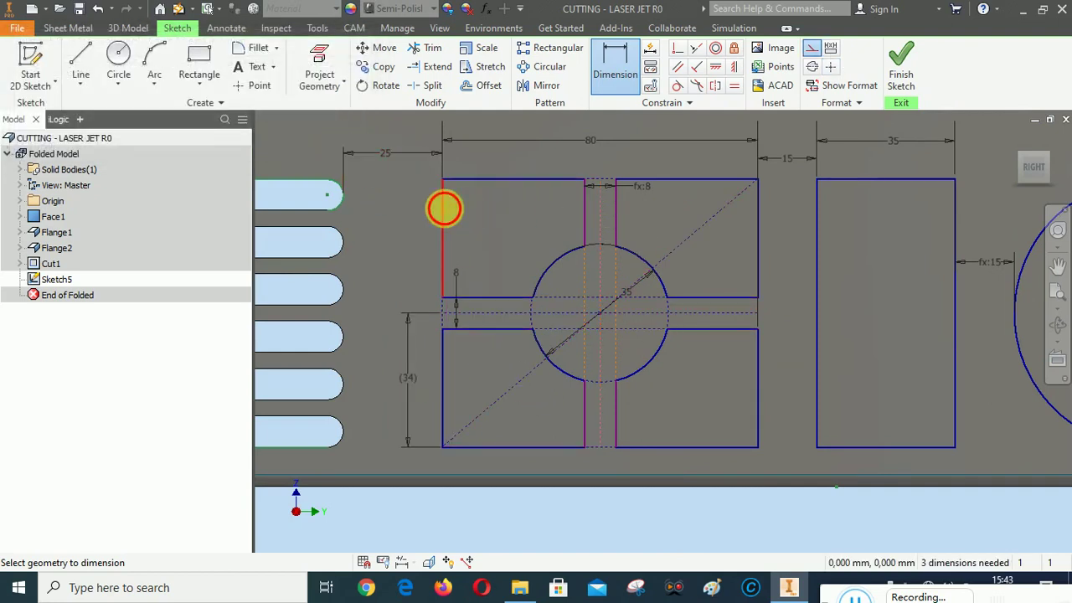
pyautogui.click(530, 158)
pyautogui.click(344, 144)
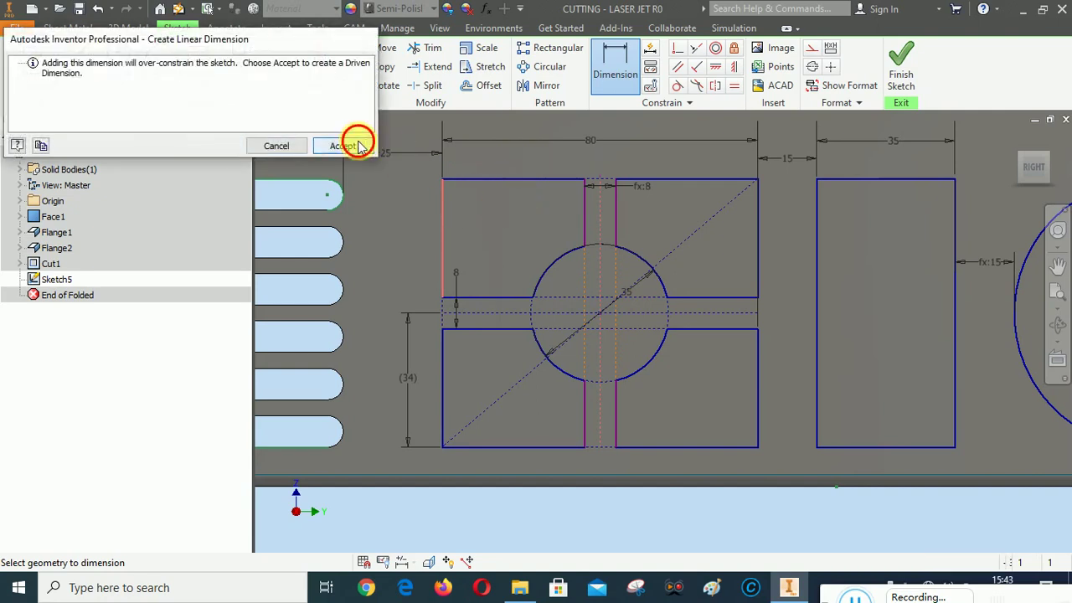
pyautogui.rightClick(698, 376)
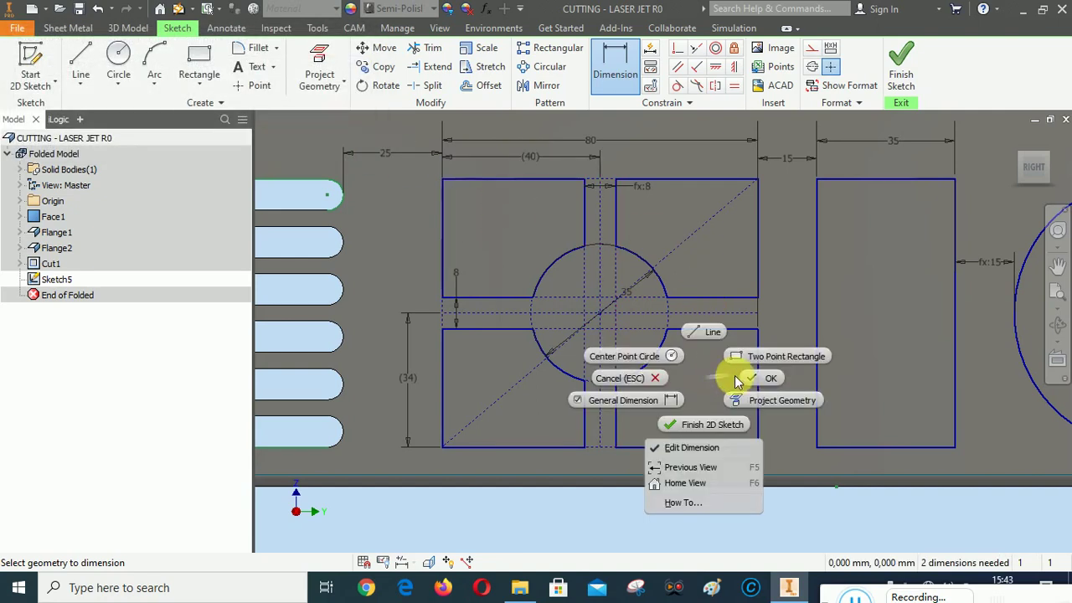
pyautogui.click(756, 376)
pyautogui.scroll(-2, 515, 279)
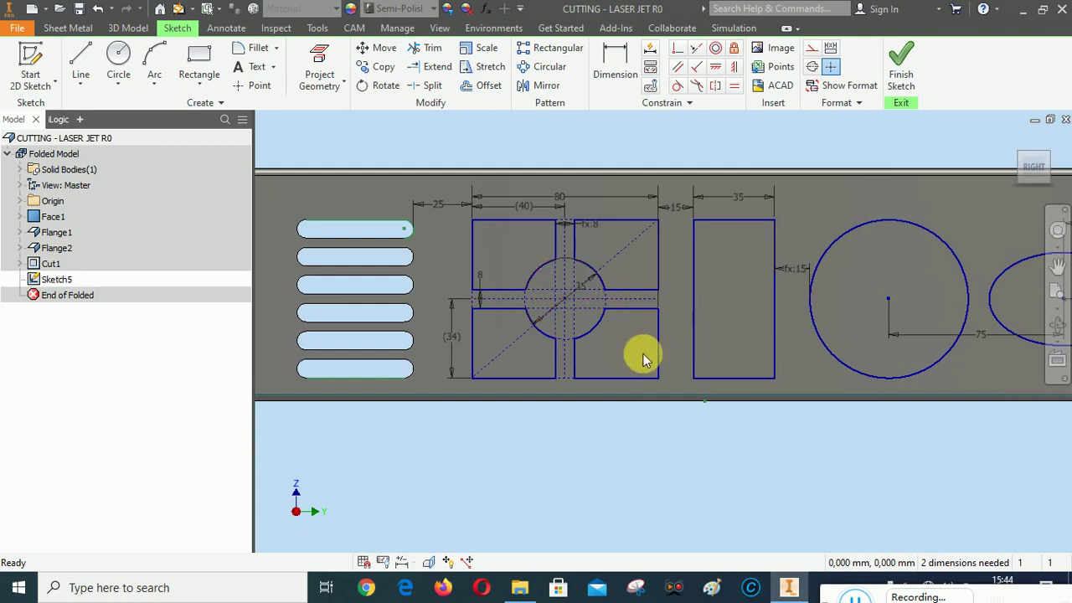
# Step: Fillet the square's top-left, top-right, bottom-right and bottom-left corners at 5 mm, then finish Sketch5
pyautogui.click(253, 48)
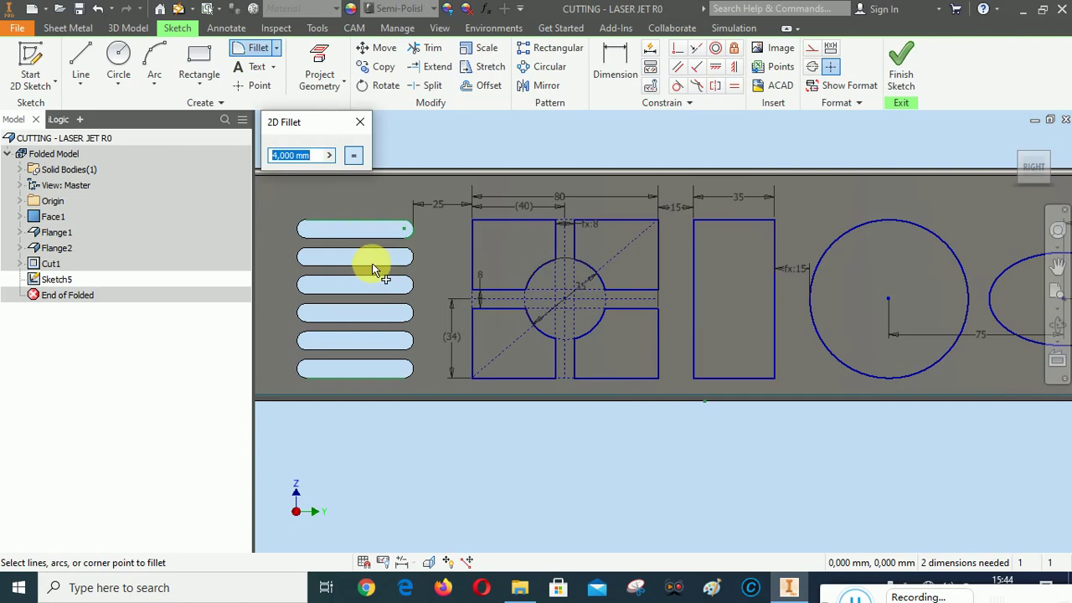
pyautogui.write('5')
pyautogui.click(474, 220)
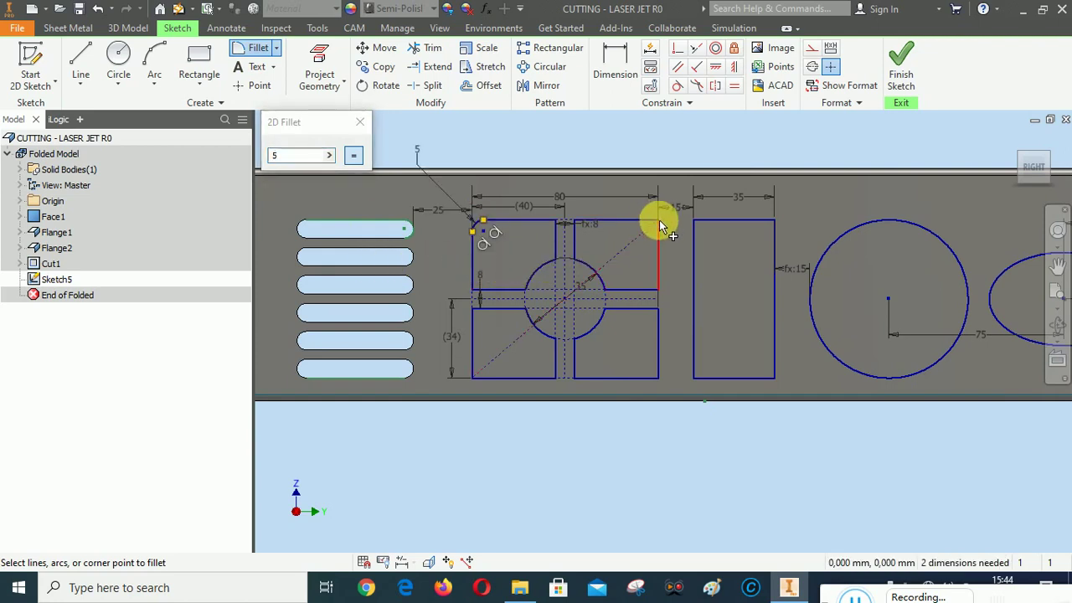
pyautogui.scroll(-2, 659, 219)
pyautogui.scroll(-1, 664, 235)
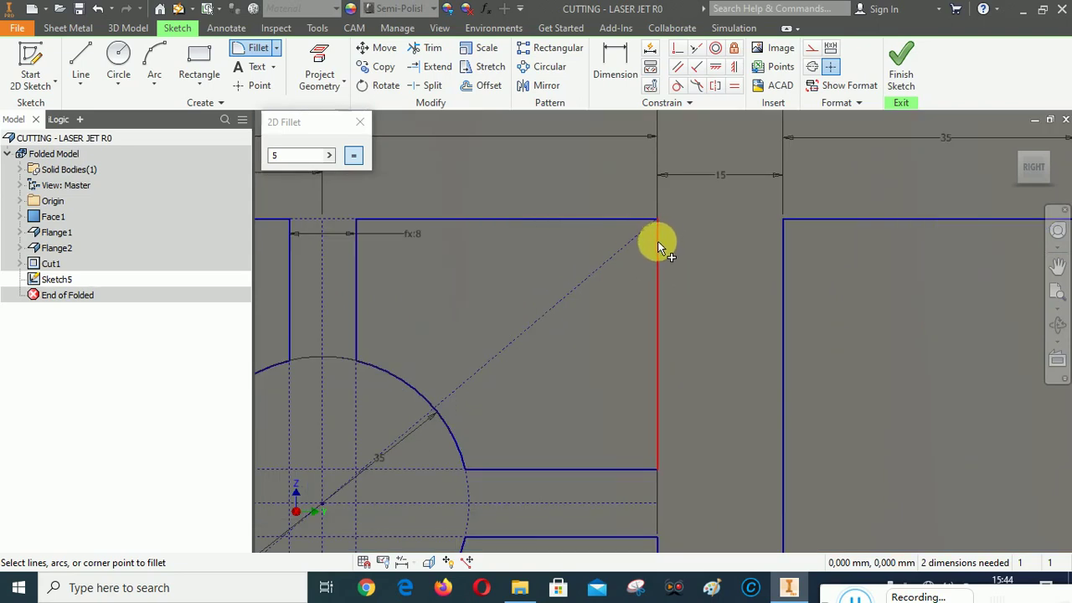
pyautogui.click(657, 243)
pyautogui.click(639, 219)
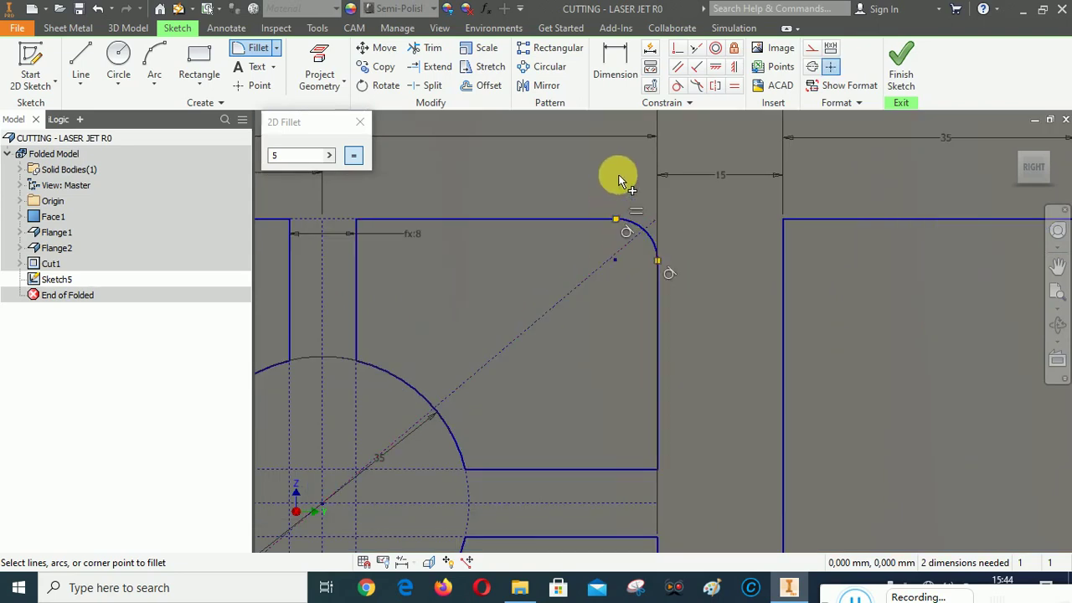
pyautogui.scroll(2, 632, 191)
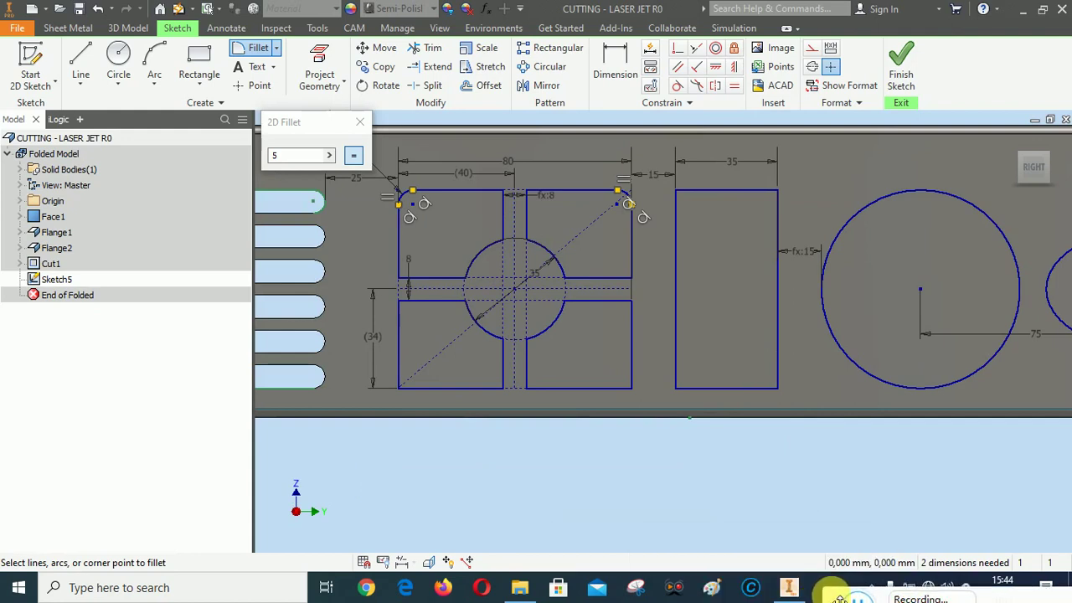
pyautogui.click(630, 387)
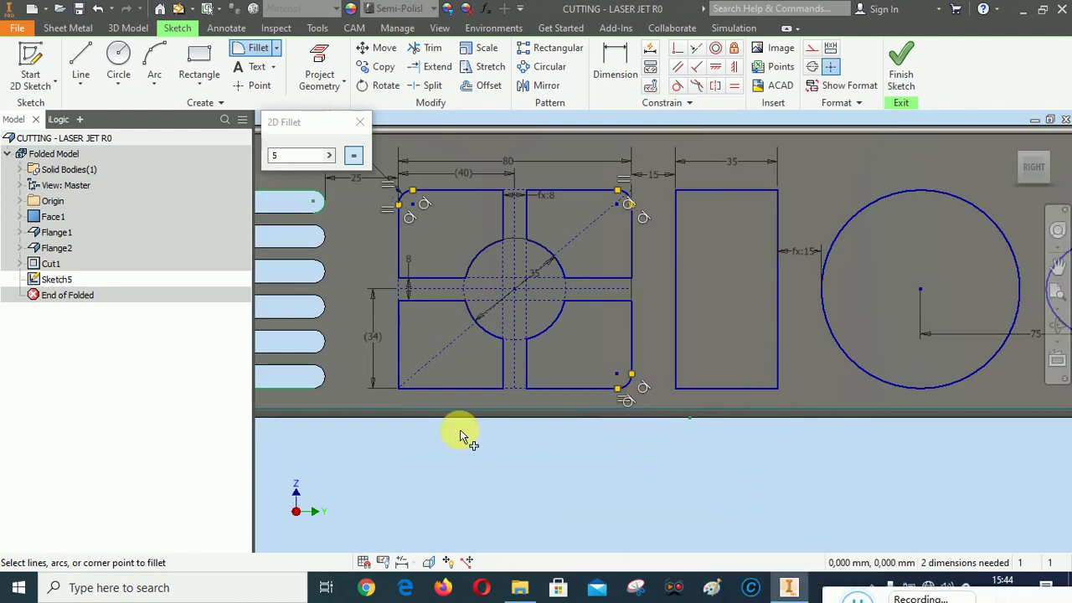
pyautogui.click(400, 384)
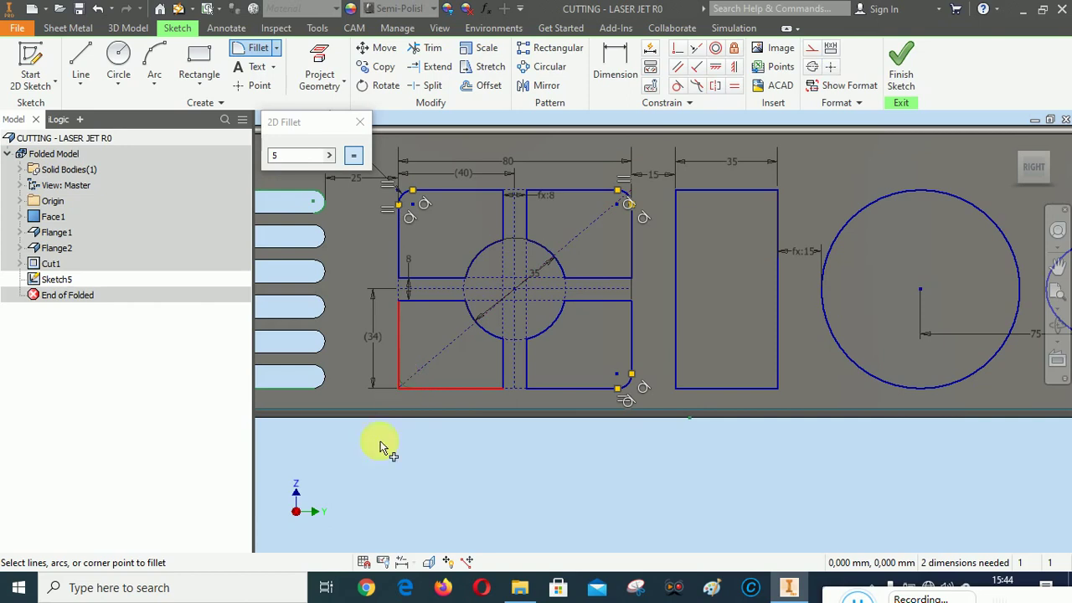
pyautogui.click(359, 122)
pyautogui.scroll(-4, 455, 412)
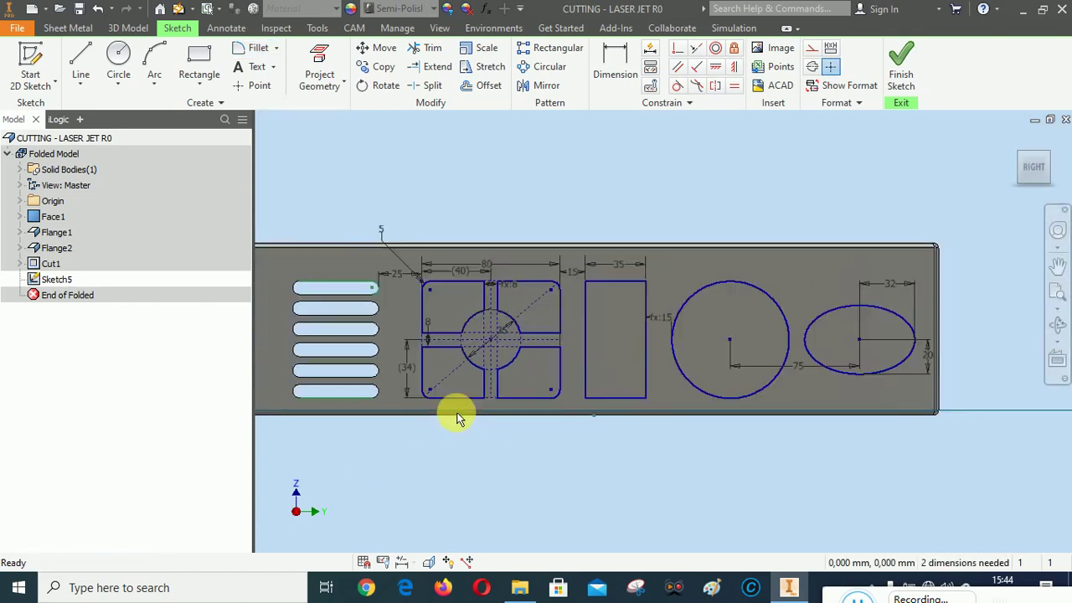
pyautogui.click(901, 69)
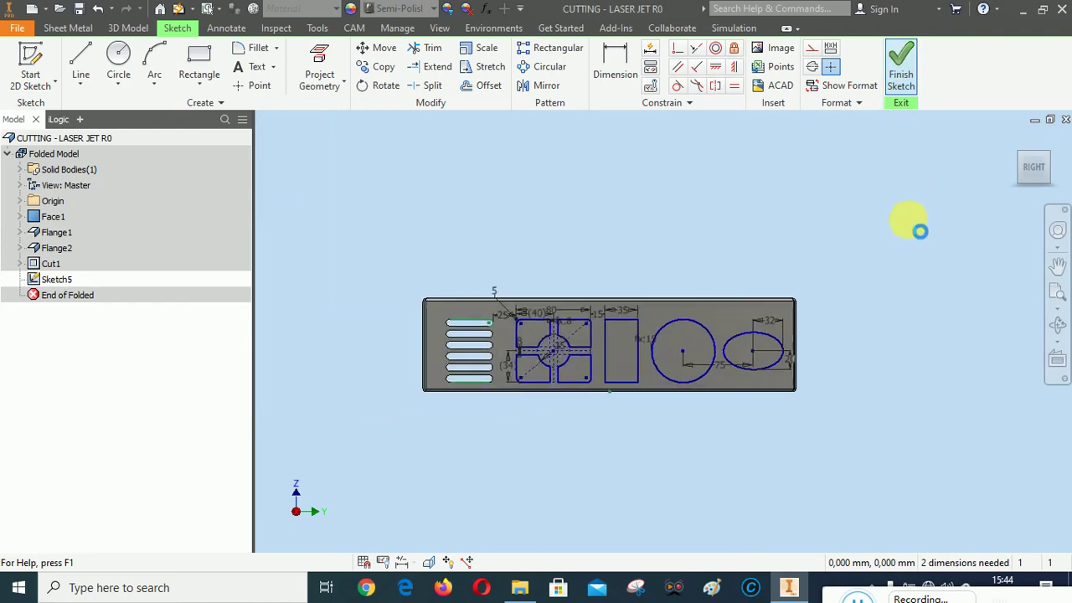
# Step: Cut the cross-slot, square, tall rectangle and ellipse profiles through all material
pyautogui.click(1012, 137)
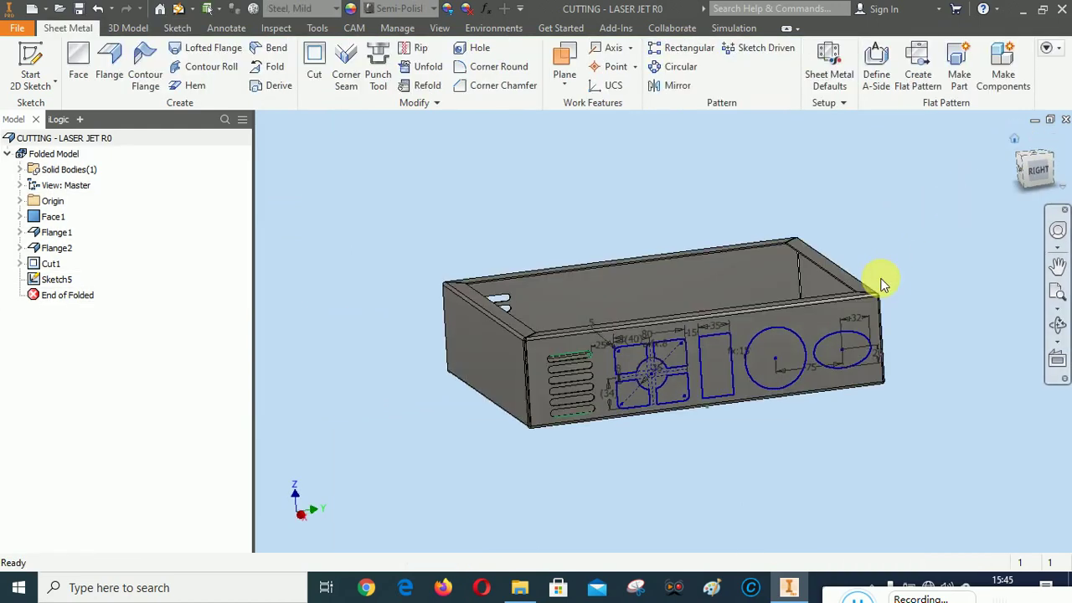
pyautogui.click(314, 65)
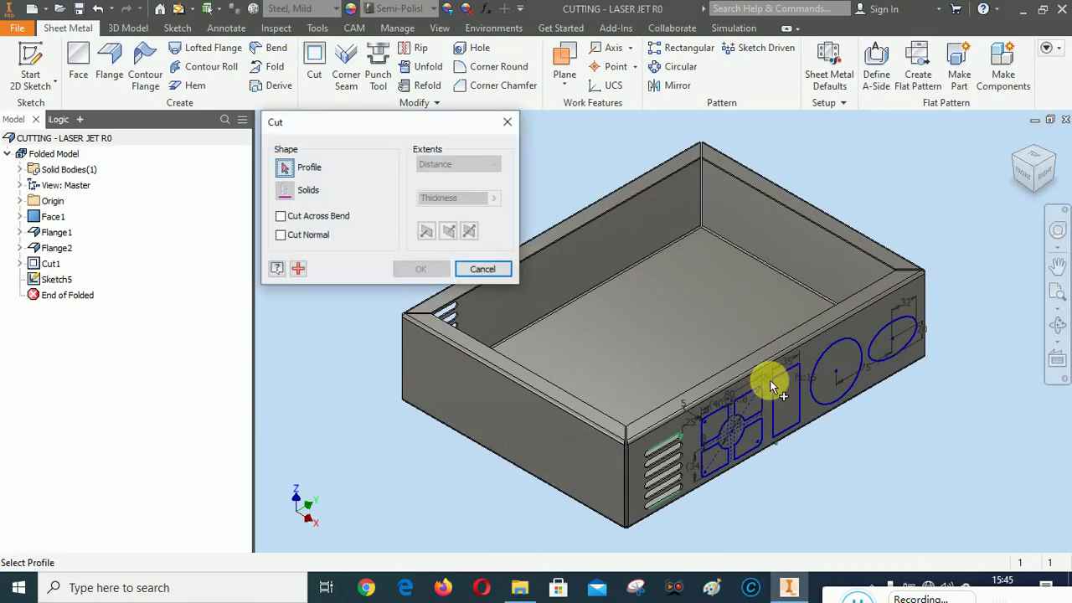
pyautogui.click(721, 423)
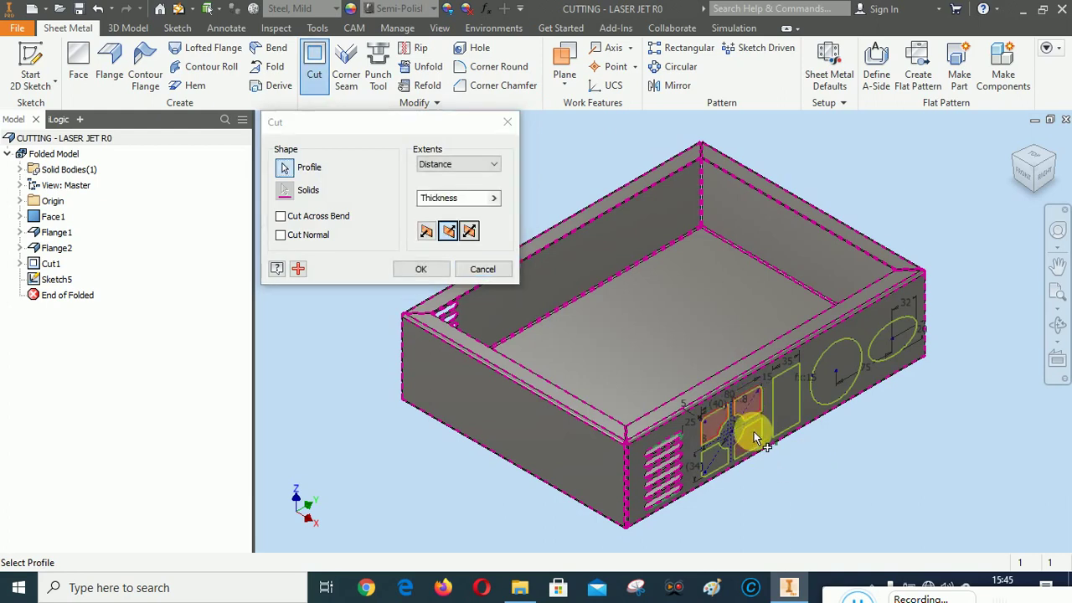
pyautogui.click(713, 454)
pyautogui.click(789, 407)
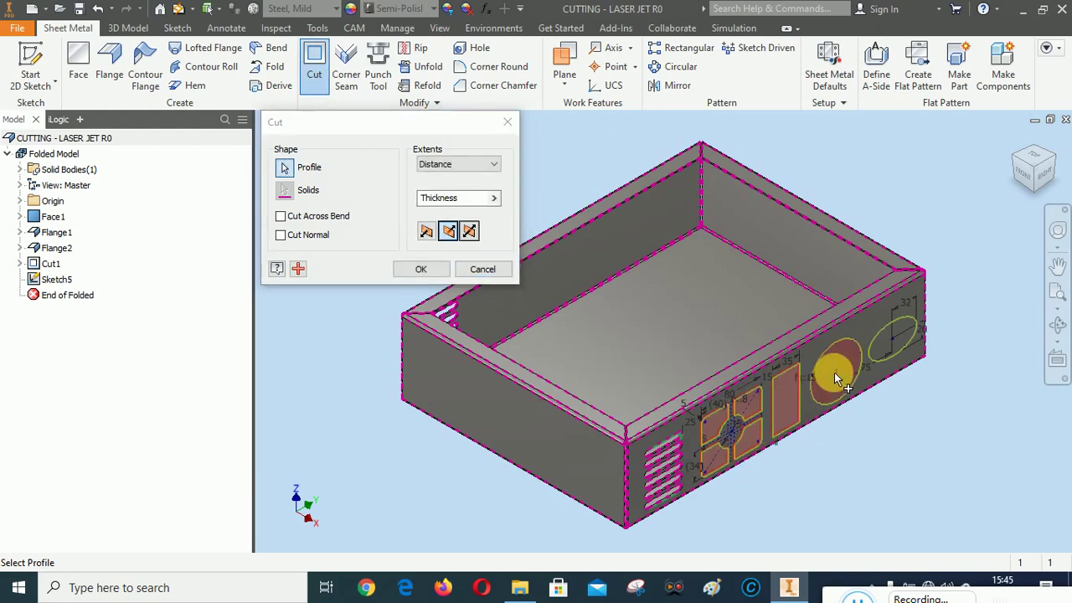
pyautogui.click(902, 341)
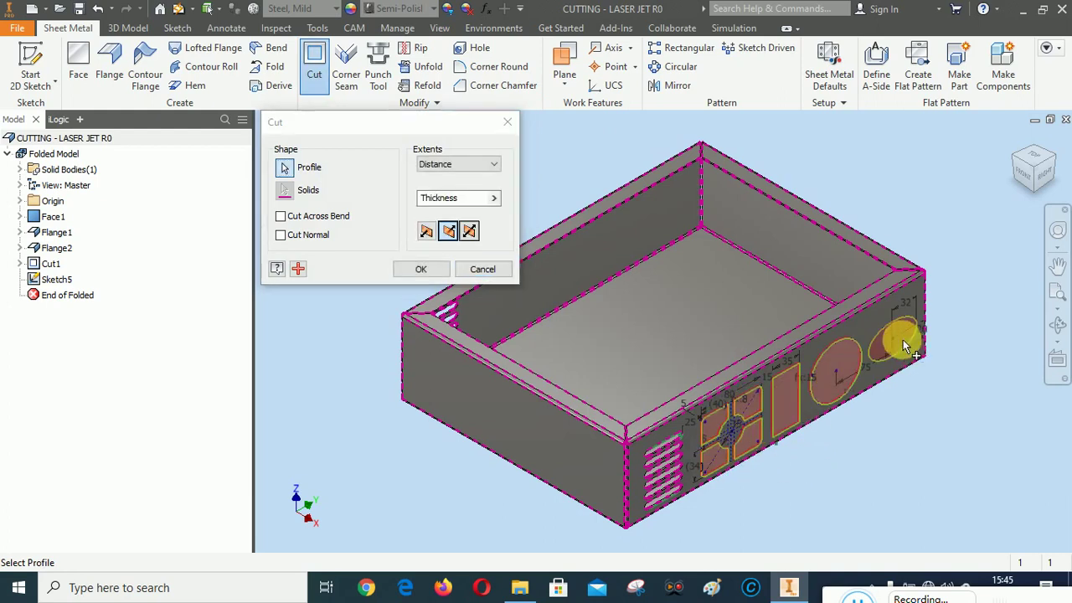
pyautogui.click(444, 165)
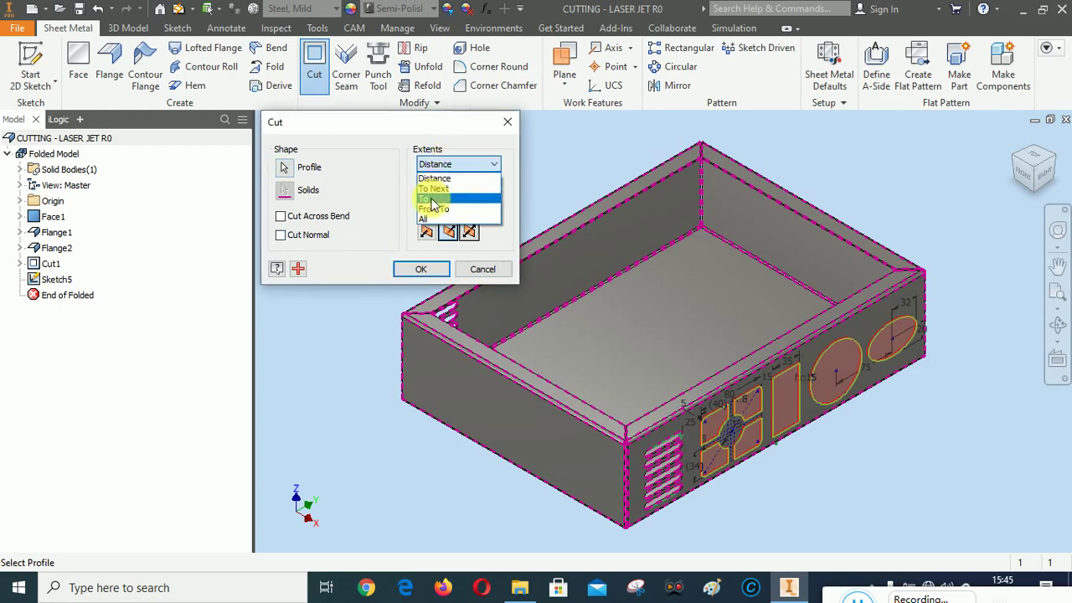
pyautogui.click(424, 219)
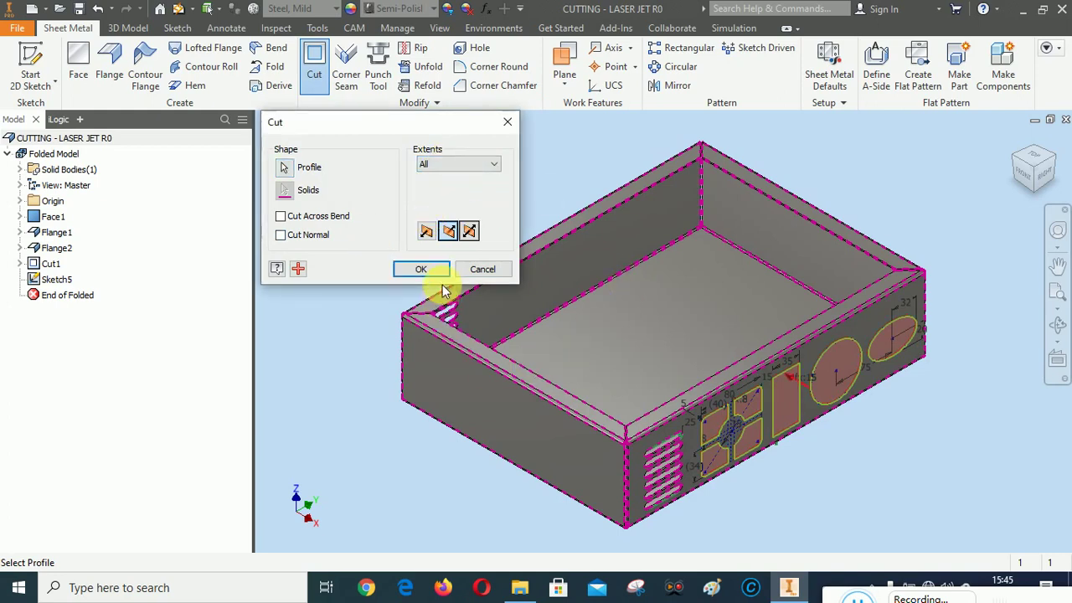
pyautogui.click(420, 269)
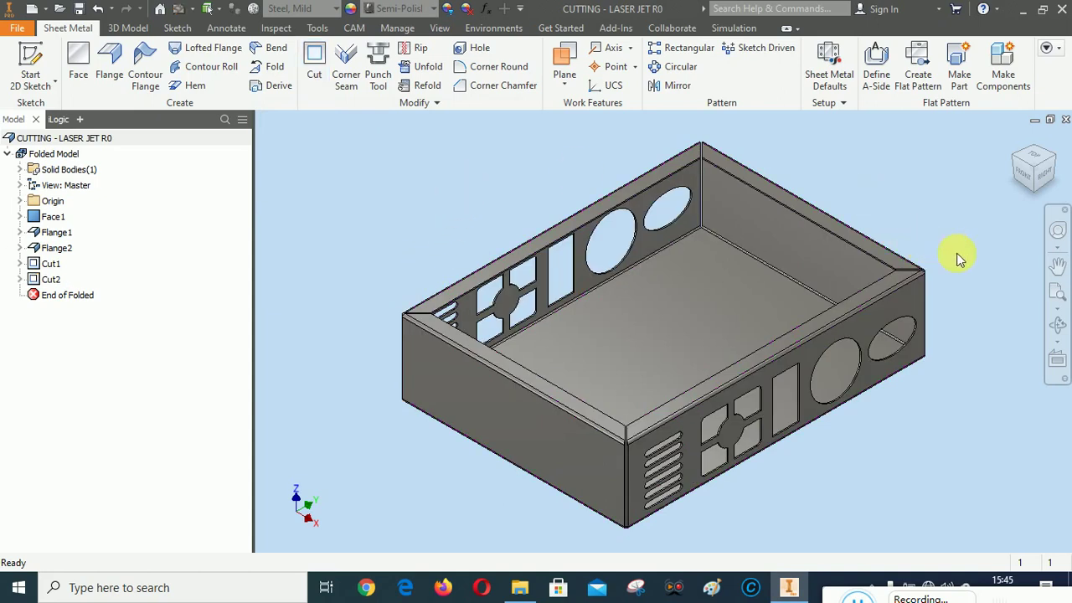
# Step: Save the part, create its flat pattern, and go back to the folded box
pyautogui.moveTo(1033, 167)
pyautogui.click(1015, 147)
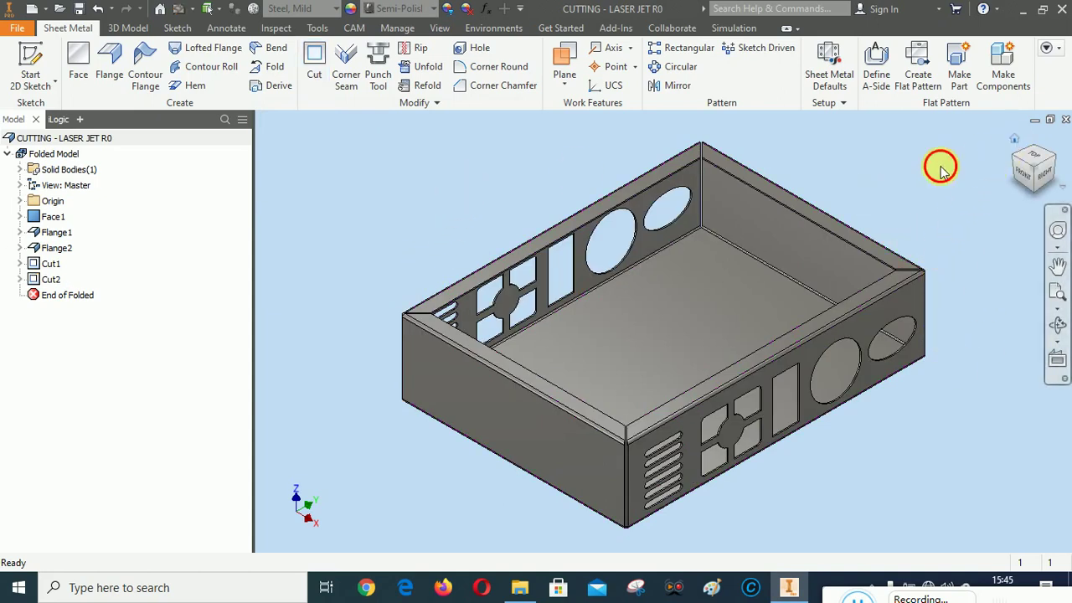
pyautogui.click(79, 9)
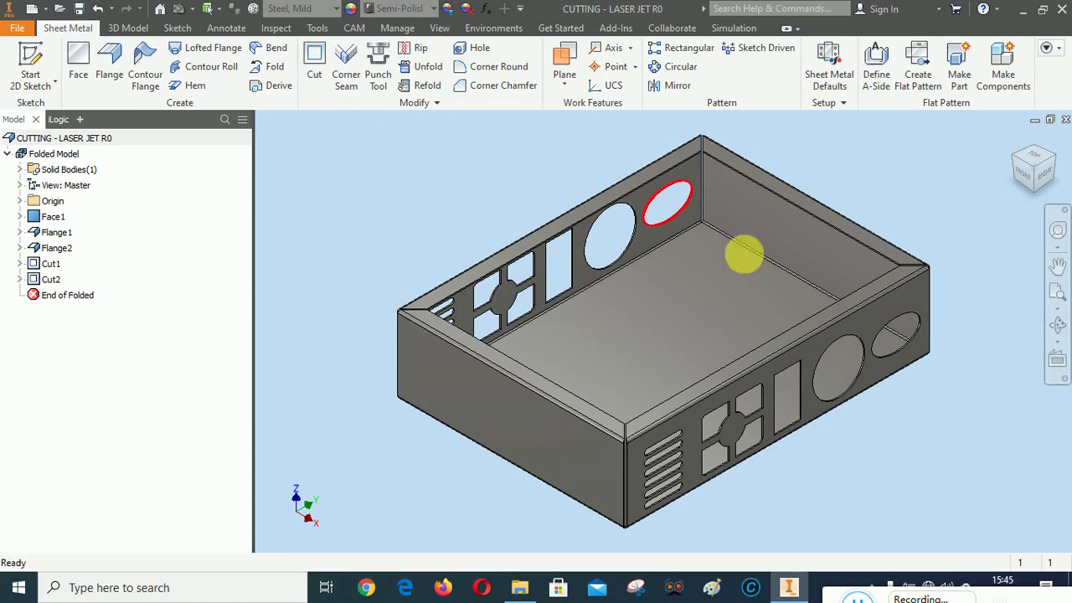
pyautogui.click(931, 67)
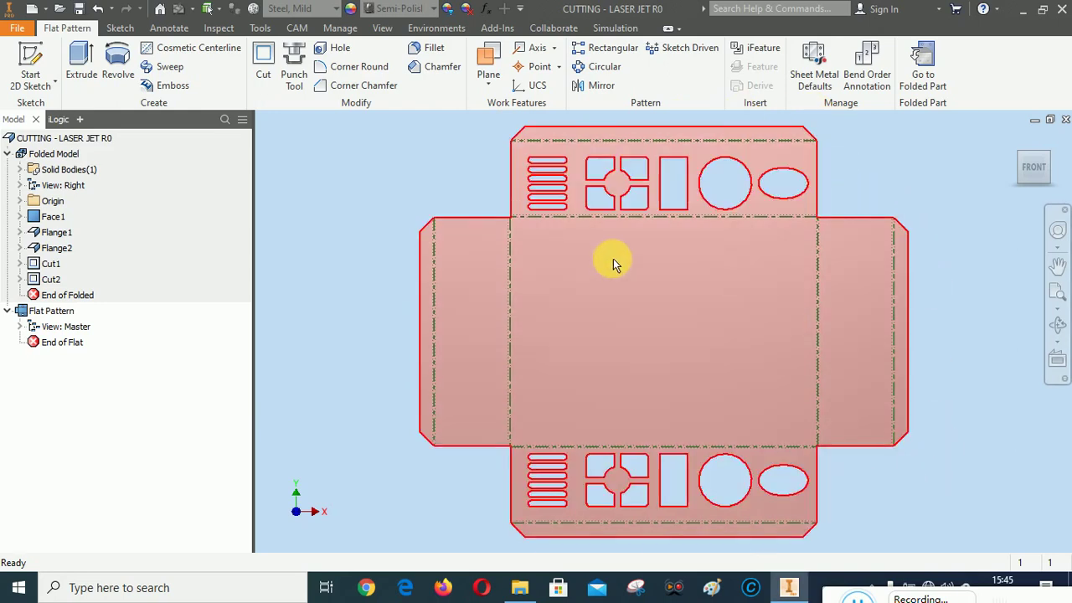
pyautogui.click(922, 63)
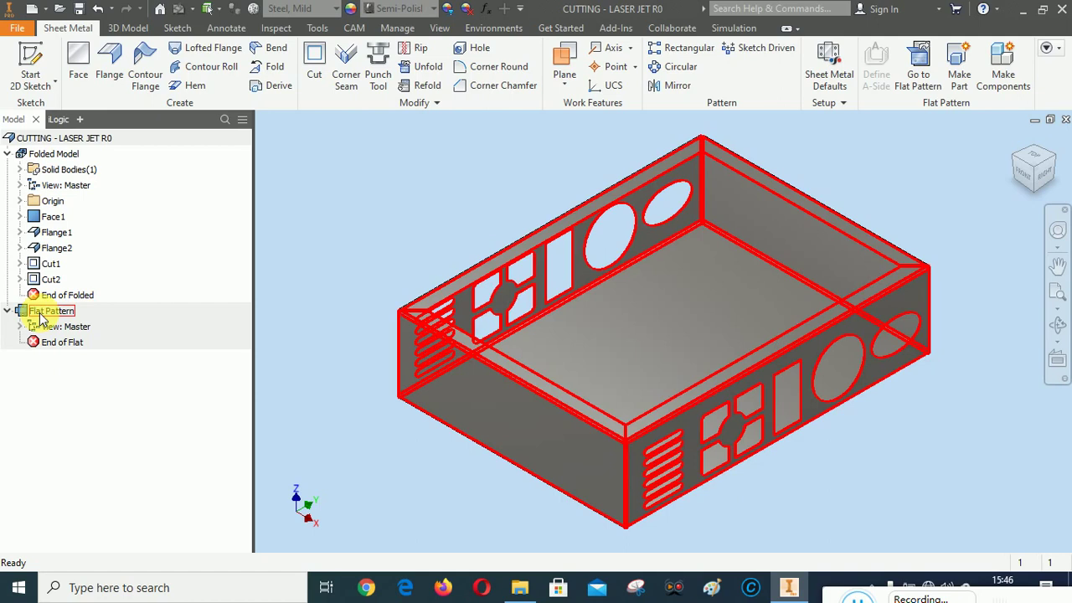
# Step: Save, then unfold the back, right, front and left walls with the bottom face fixed
pyautogui.click(78, 8)
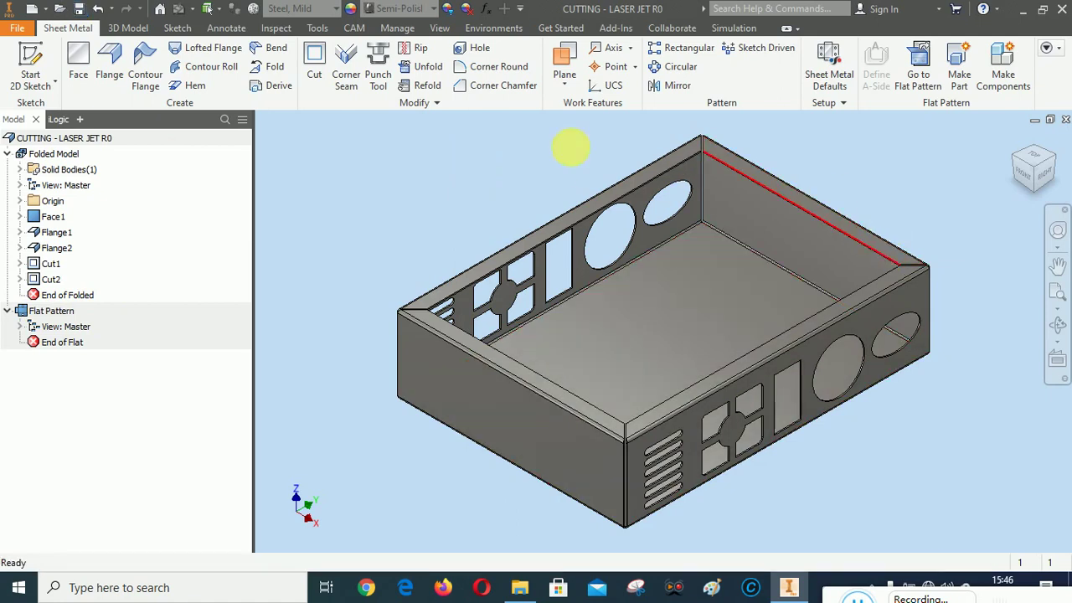
pyautogui.click(422, 72)
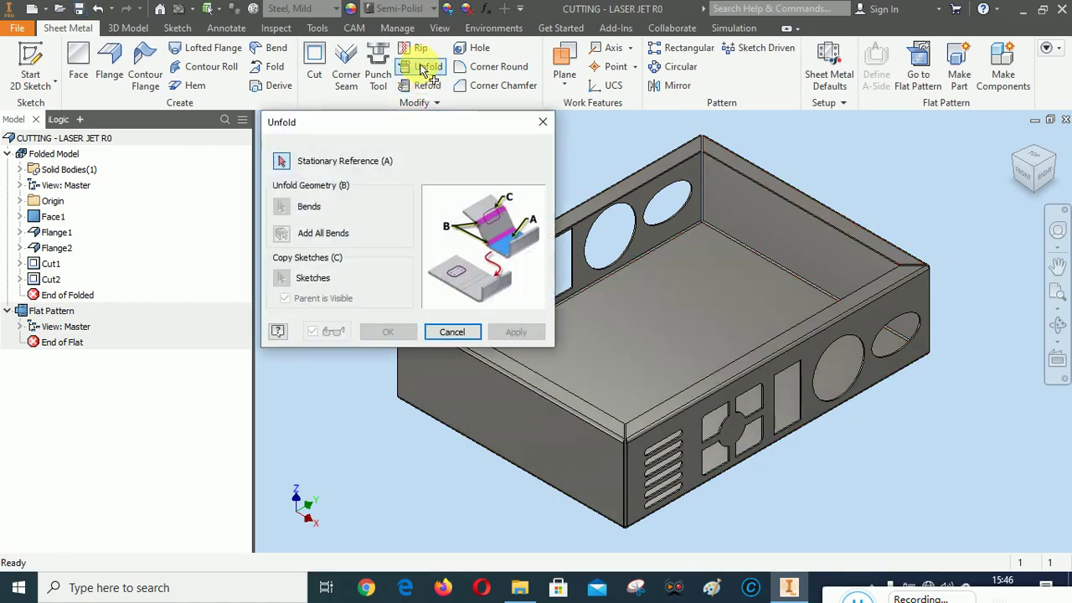
pyautogui.moveTo(398, 119)
pyautogui.mouseDown()
pyautogui.moveTo(307, 119)
pyautogui.moveTo(255, 97)
pyautogui.mouseUp()
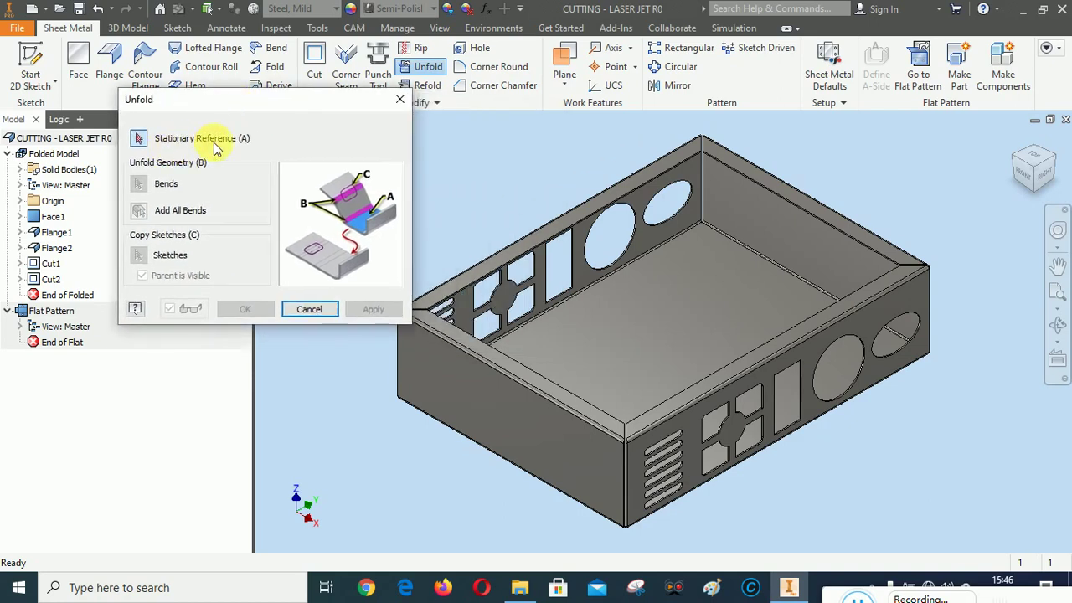
pyautogui.click(630, 300)
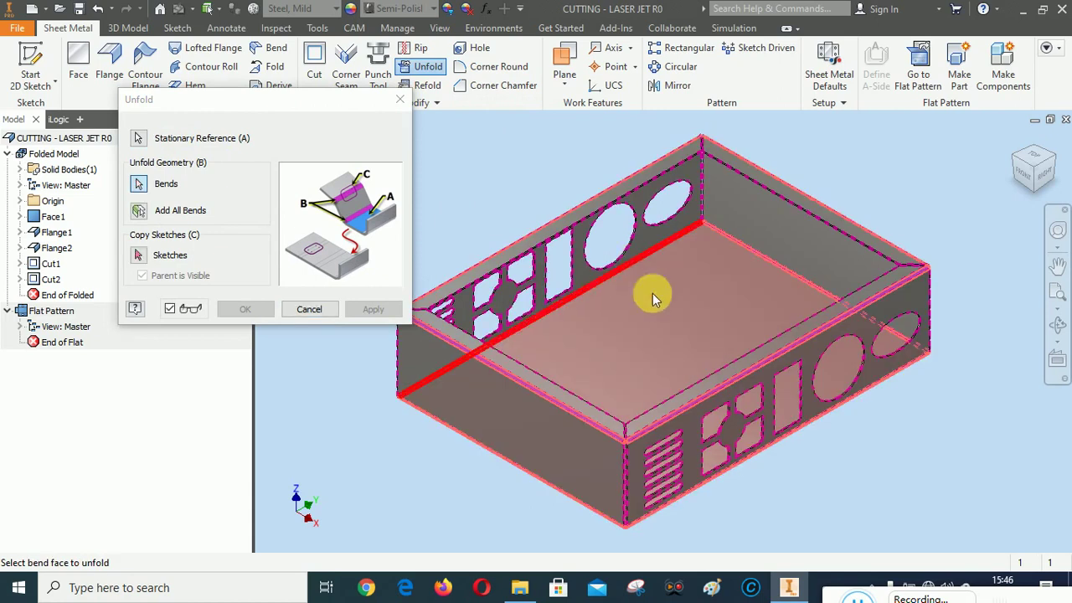
pyautogui.click(759, 279)
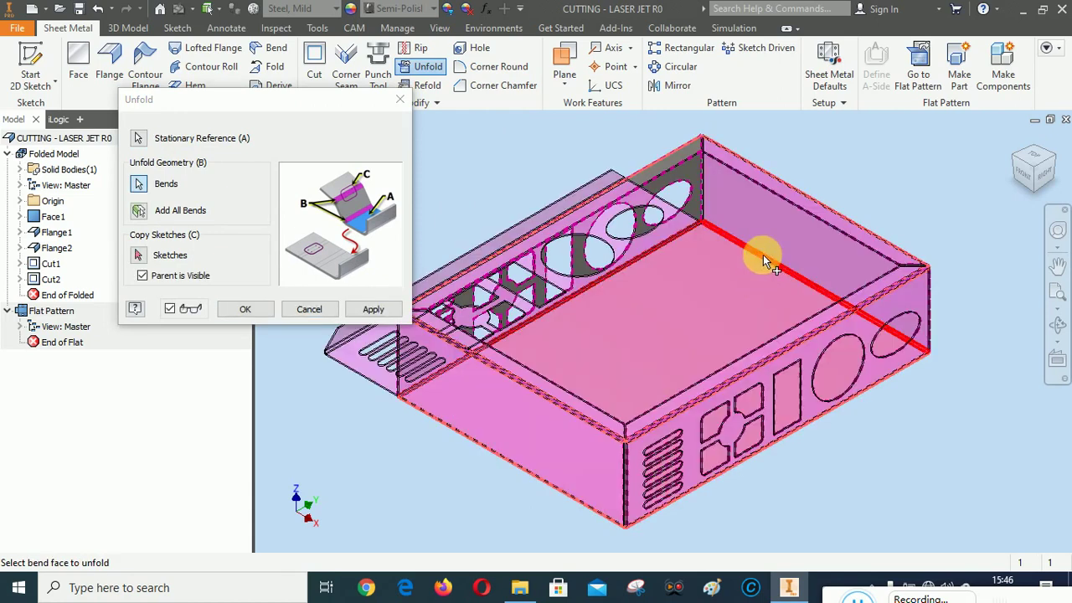
pyautogui.click(850, 336)
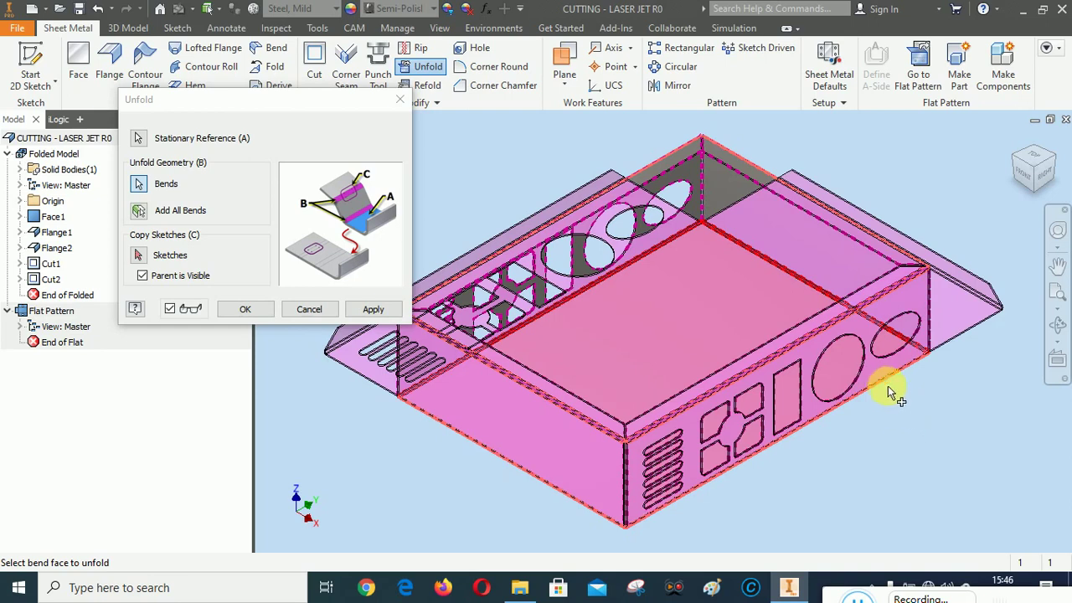
pyautogui.click(810, 454)
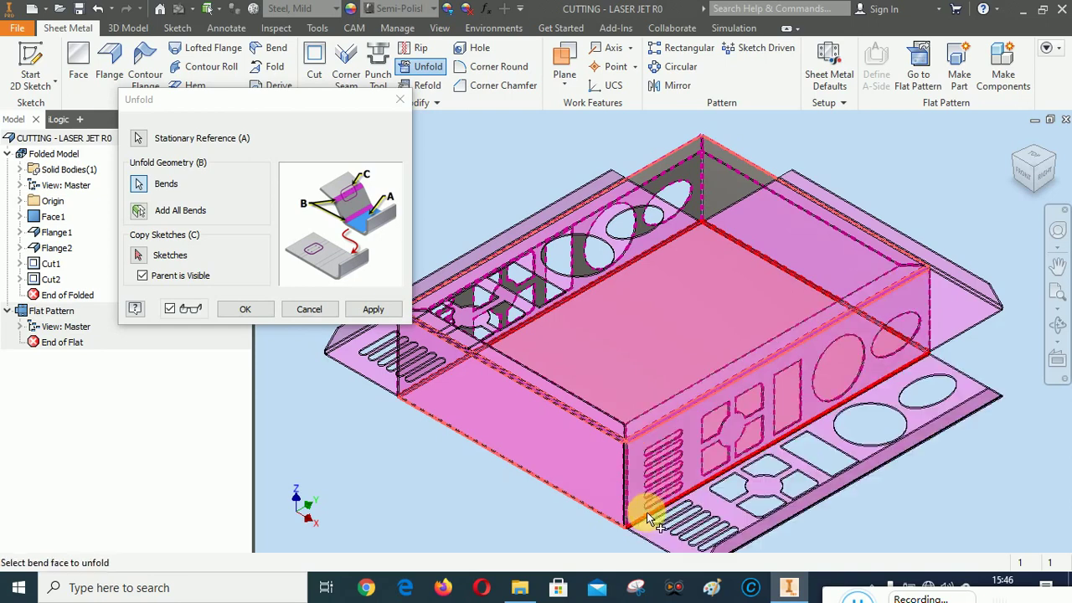
pyautogui.click(379, 442)
pyautogui.click(368, 309)
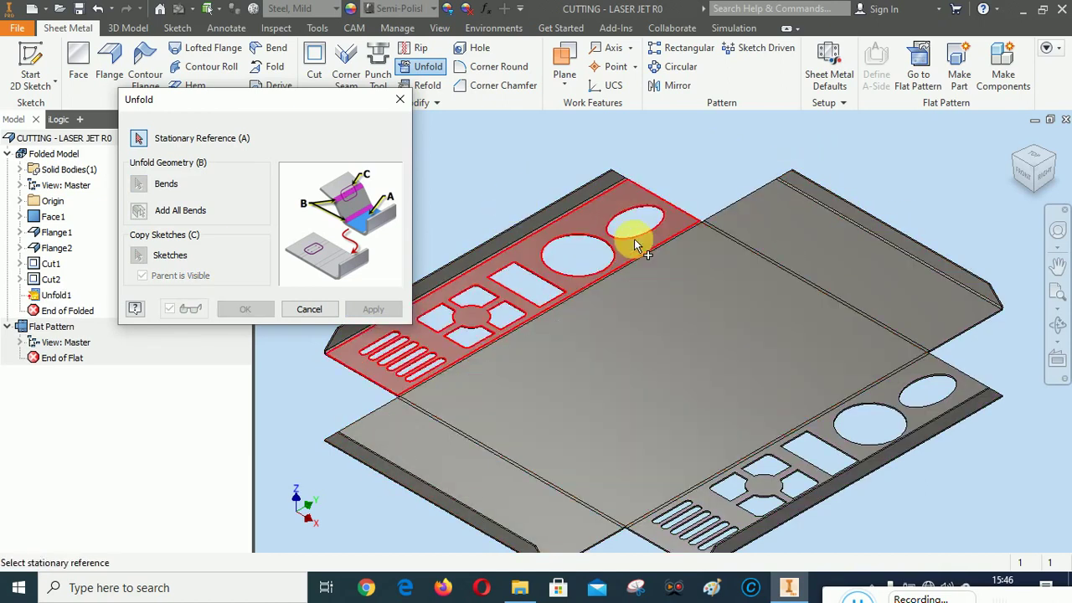
# Step: Unfold the three flange bends with the flattened back panel kept fixed
pyautogui.click(604, 211)
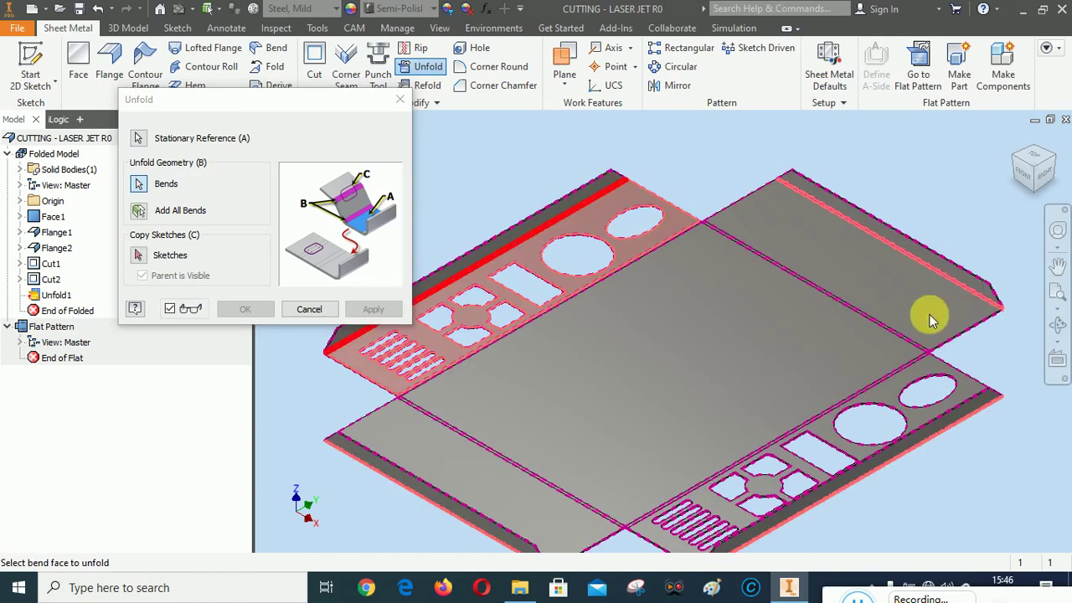
pyautogui.click(911, 252)
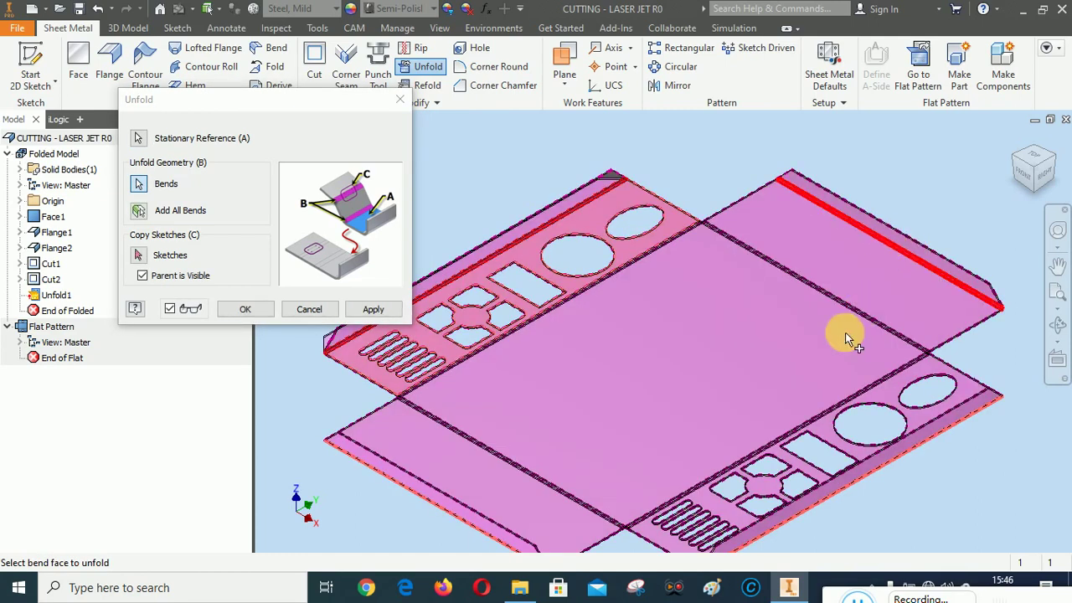
pyautogui.click(883, 460)
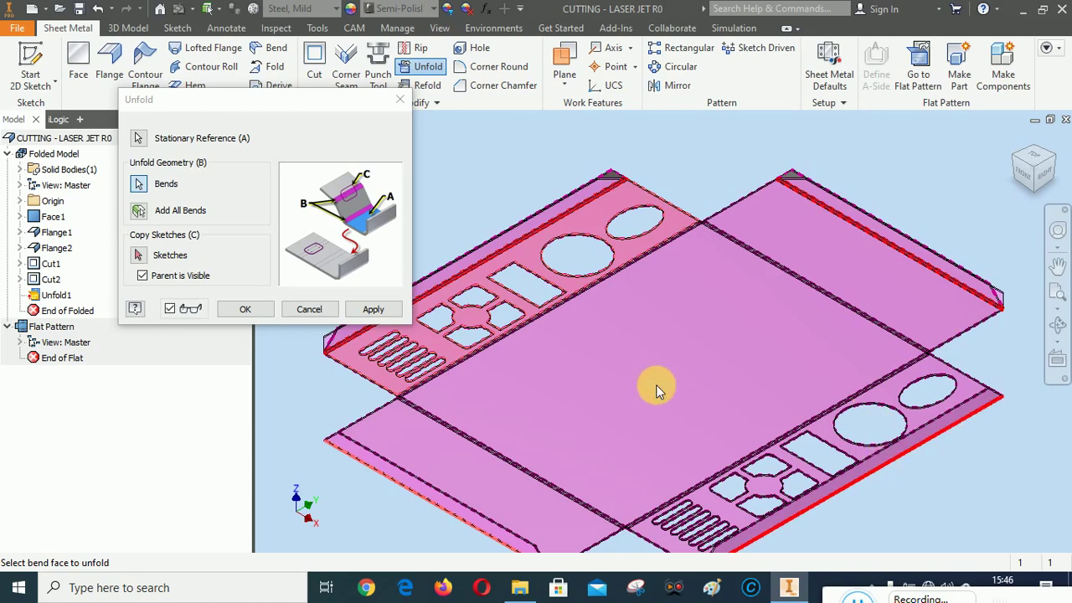
pyautogui.click(433, 503)
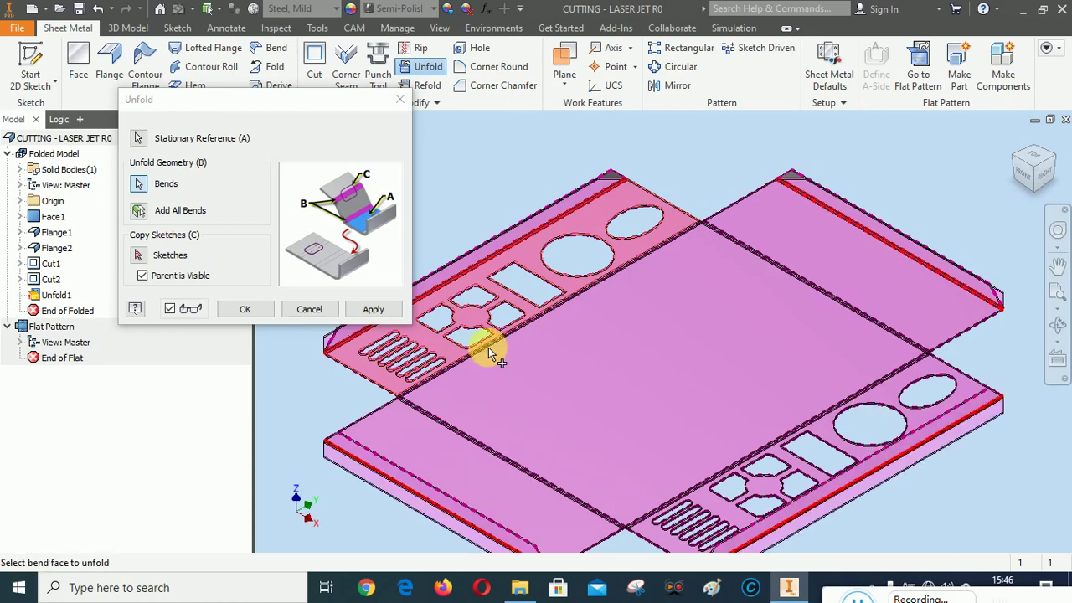
pyautogui.click(374, 310)
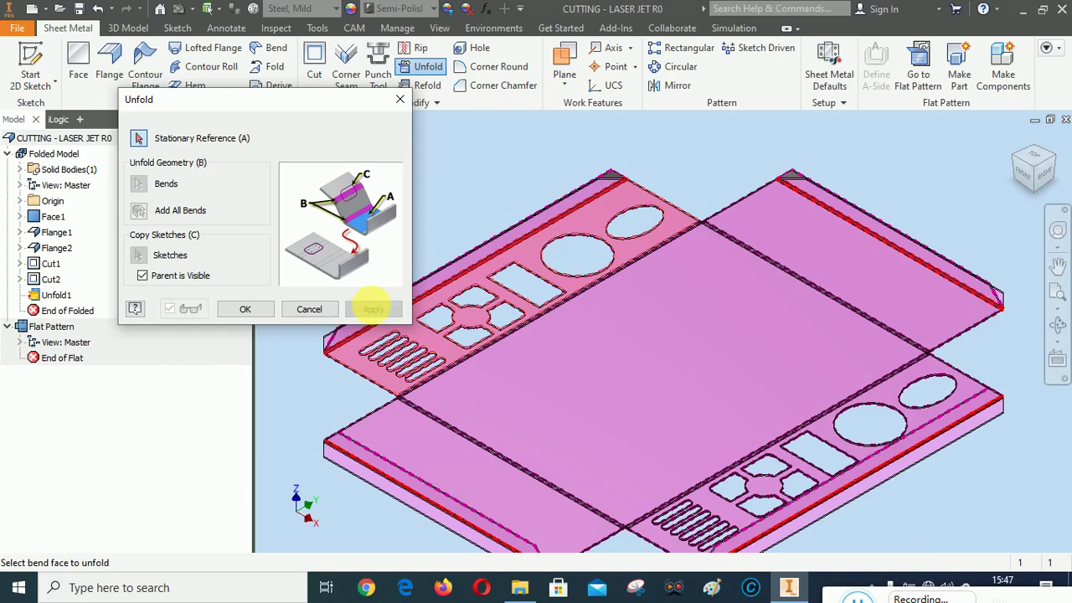
pyautogui.click(309, 309)
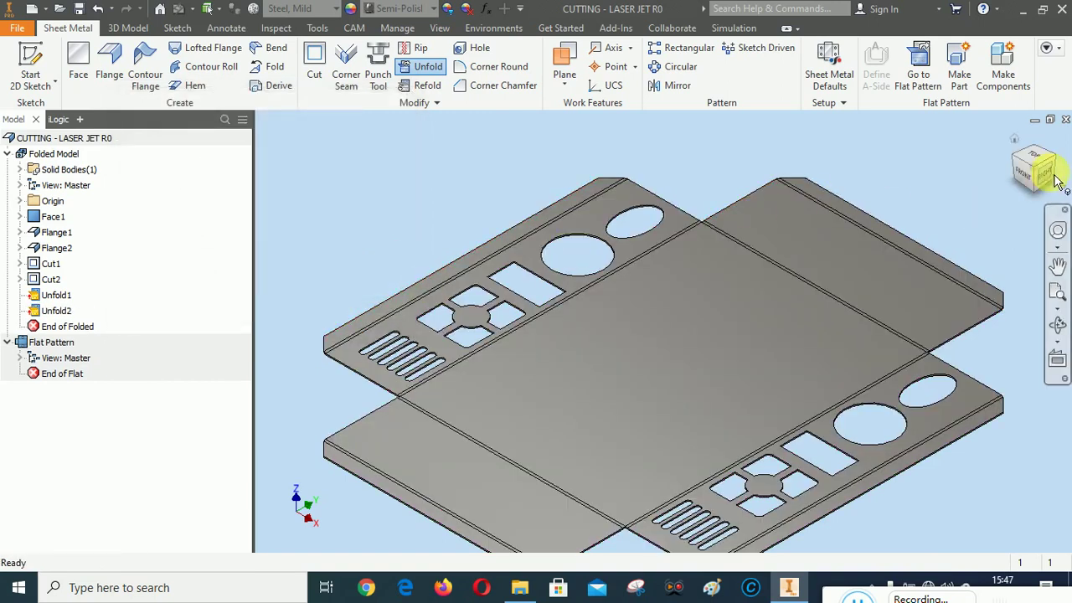
# Step: Return the flat sheet to the isometric home view and save CUTTING - LASER JET R0.ipt
pyautogui.click(1043, 177)
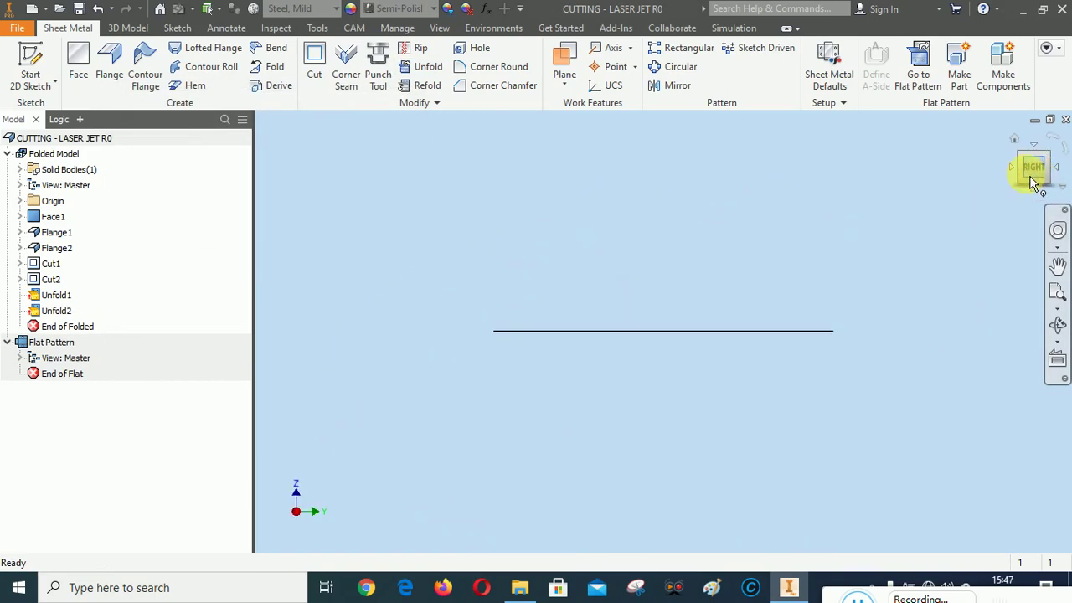
pyautogui.click(1016, 146)
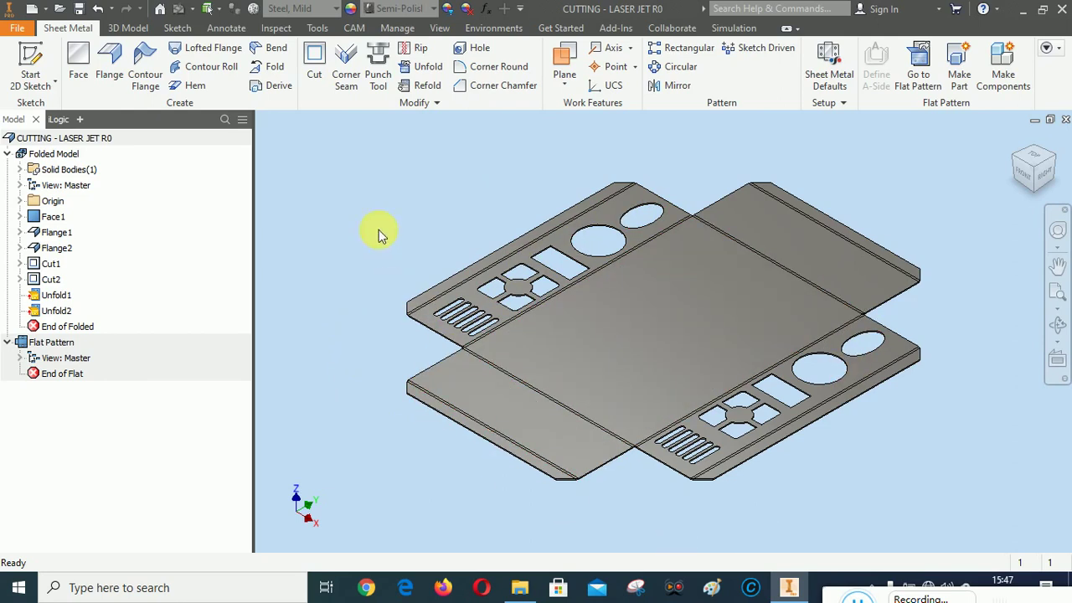
pyautogui.click(79, 9)
# Step: Create a Cutting-type CAM setup with its origin at a stock corner and the flat part as model
pyautogui.click(354, 28)
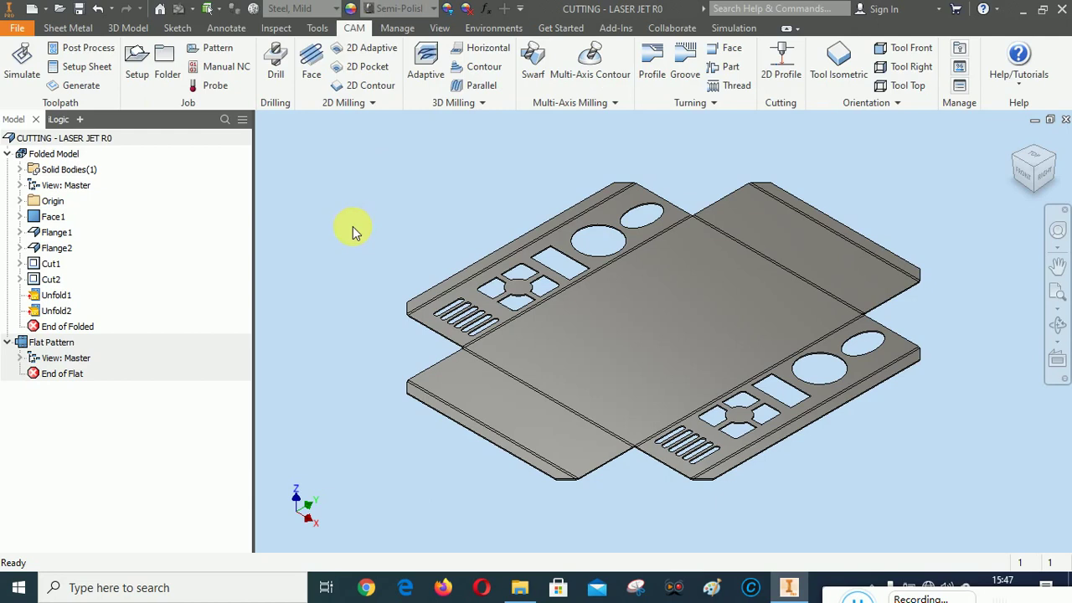
pyautogui.click(136, 63)
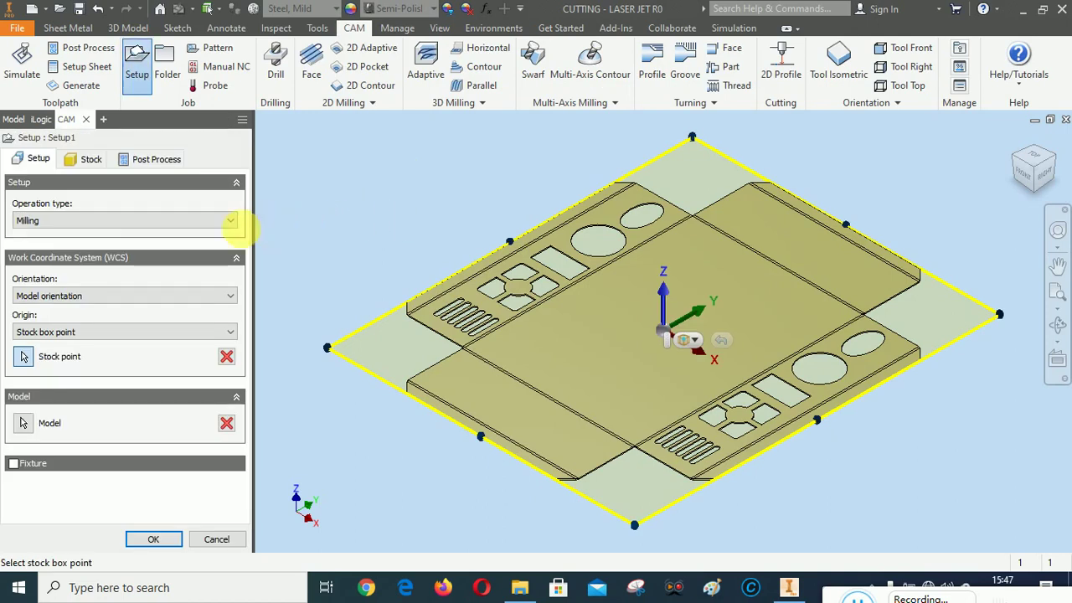
pyautogui.click(89, 221)
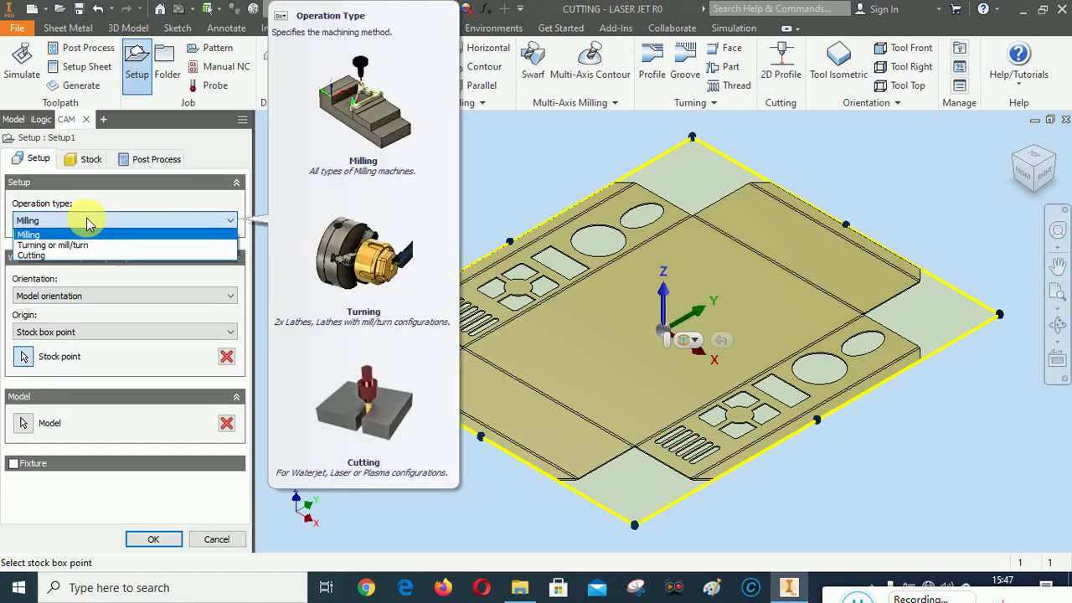
pyautogui.click(75, 254)
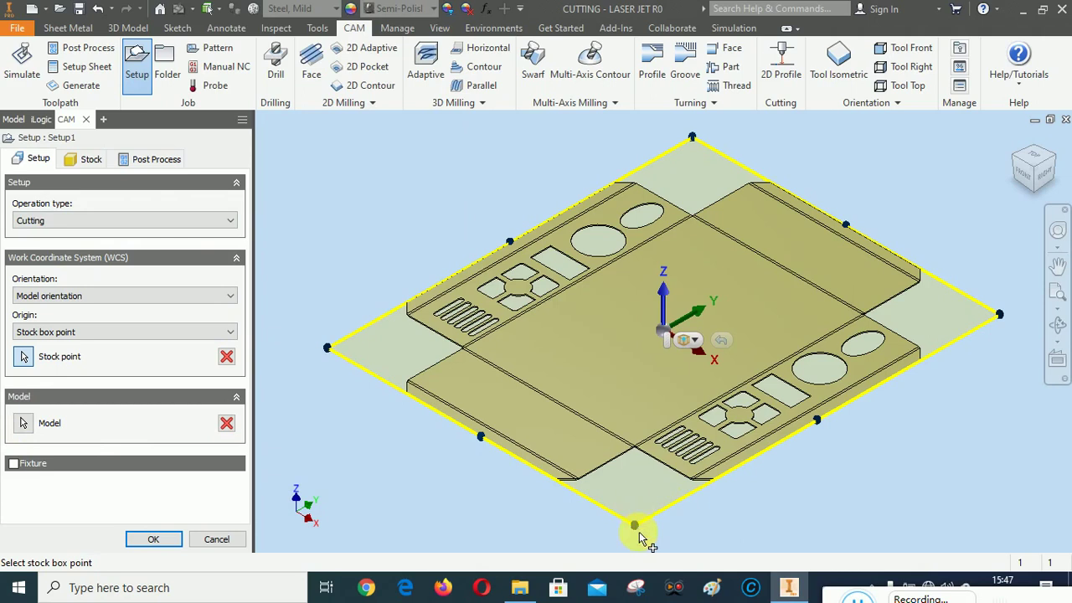
pyautogui.scroll(-5, 352, 389)
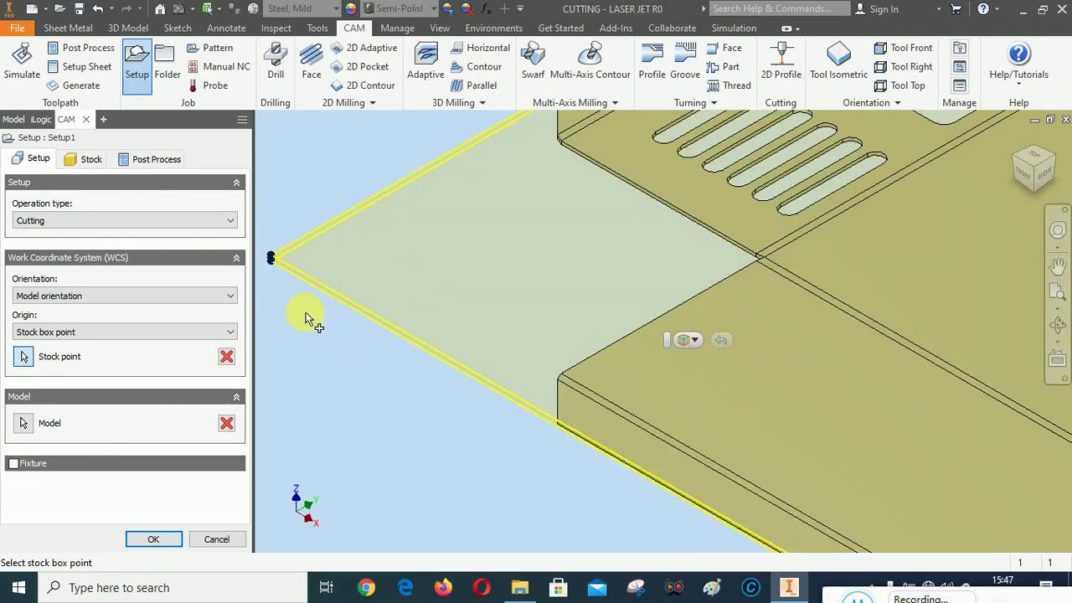
pyautogui.click(270, 256)
pyautogui.scroll(5, 368, 373)
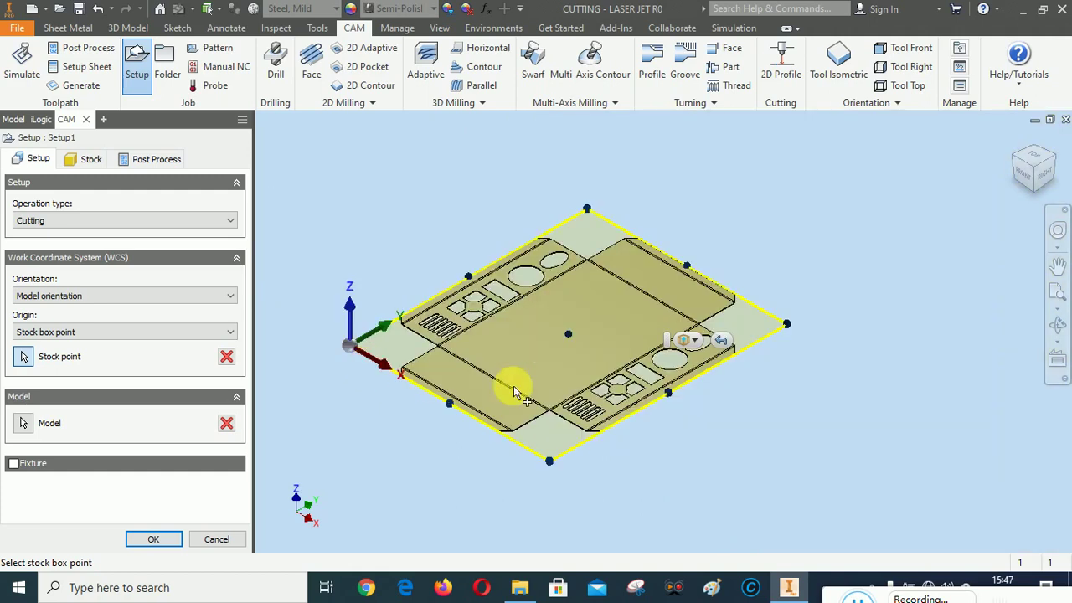
pyautogui.click(1053, 316)
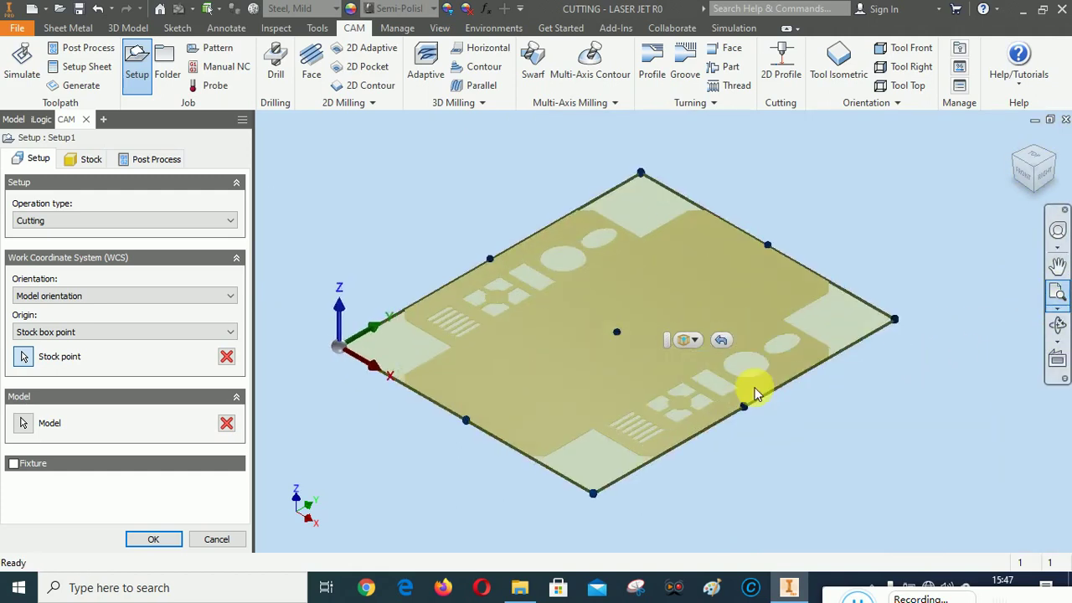
pyautogui.click(25, 425)
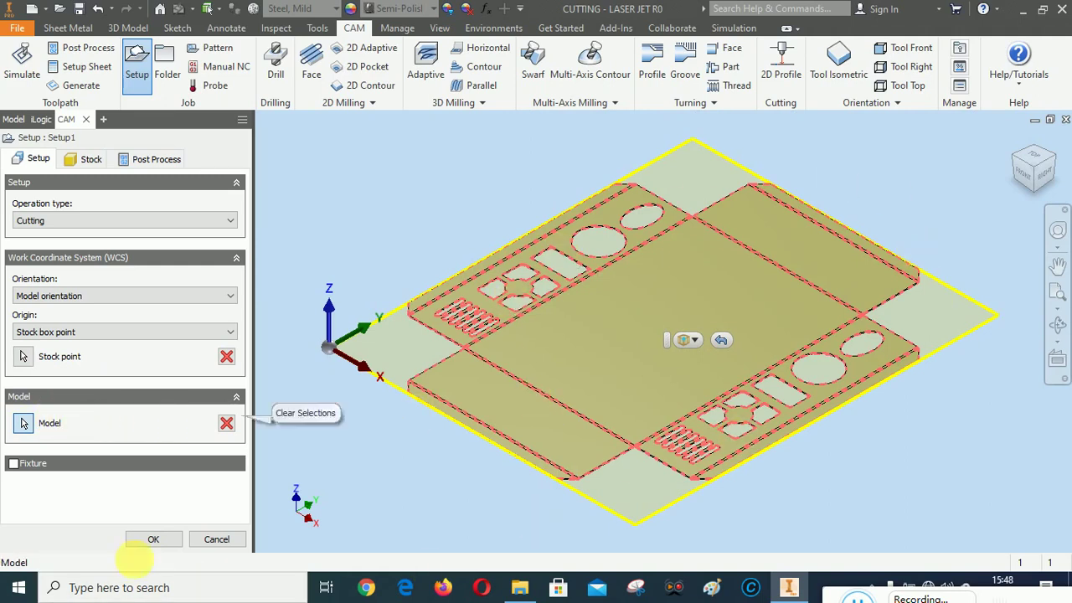
pyautogui.click(91, 158)
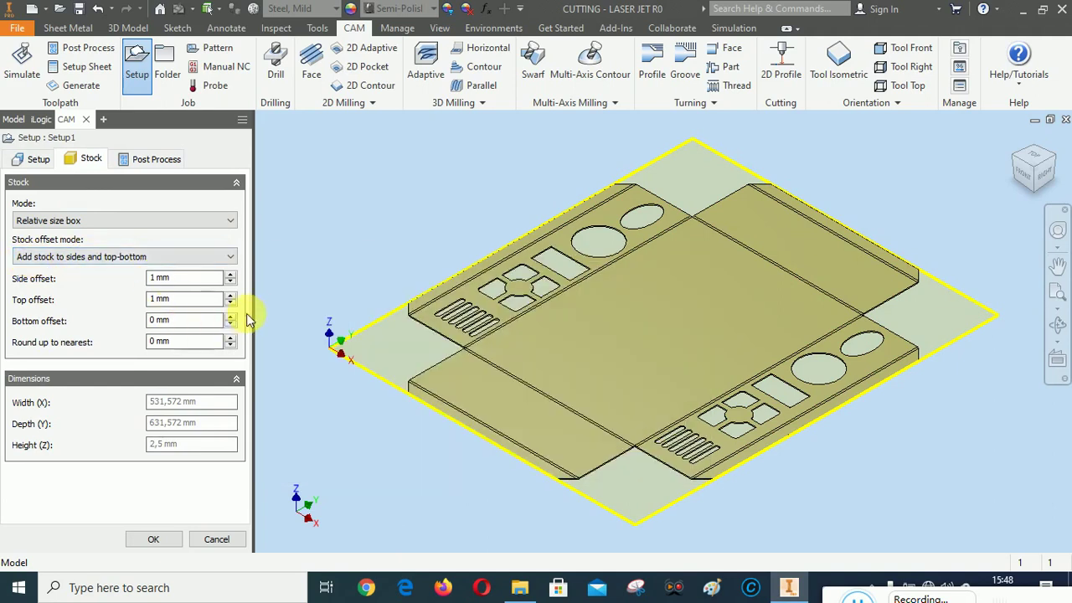
# Step: Set the stock side offset to 10 mm and the top offset to 0 mm
pyautogui.click(230, 275)
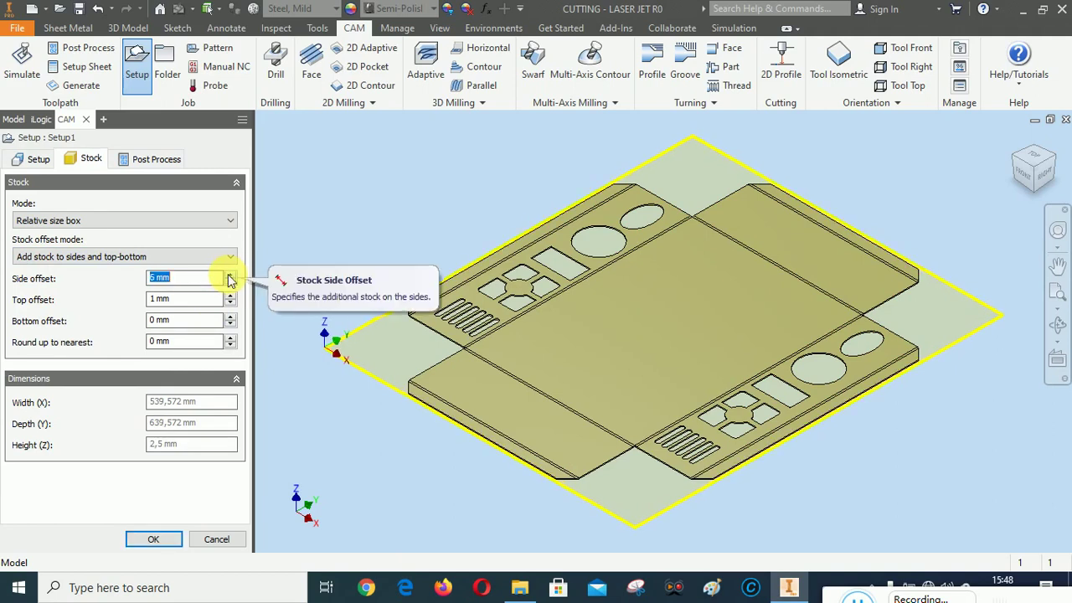
pyautogui.click(230, 275)
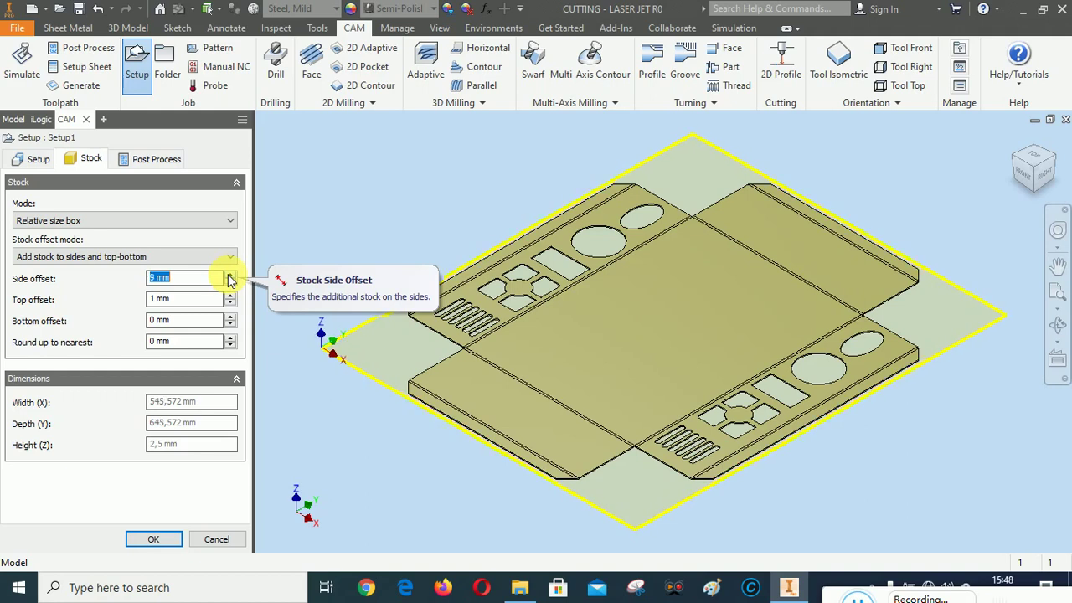
pyautogui.click(230, 275)
pyautogui.click(229, 275)
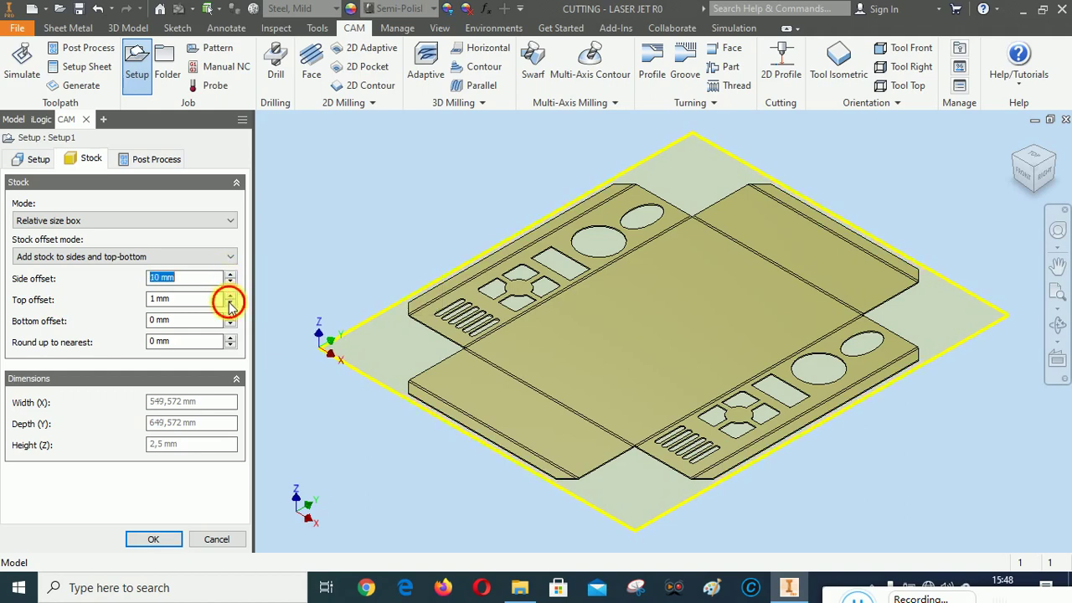
pyautogui.click(229, 303)
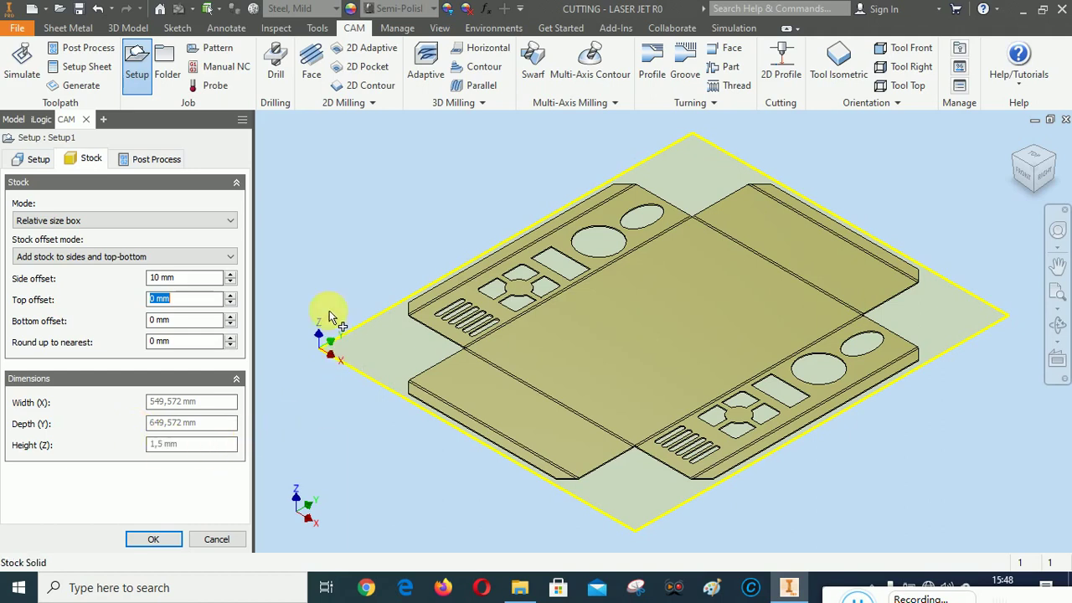
pyautogui.click(154, 160)
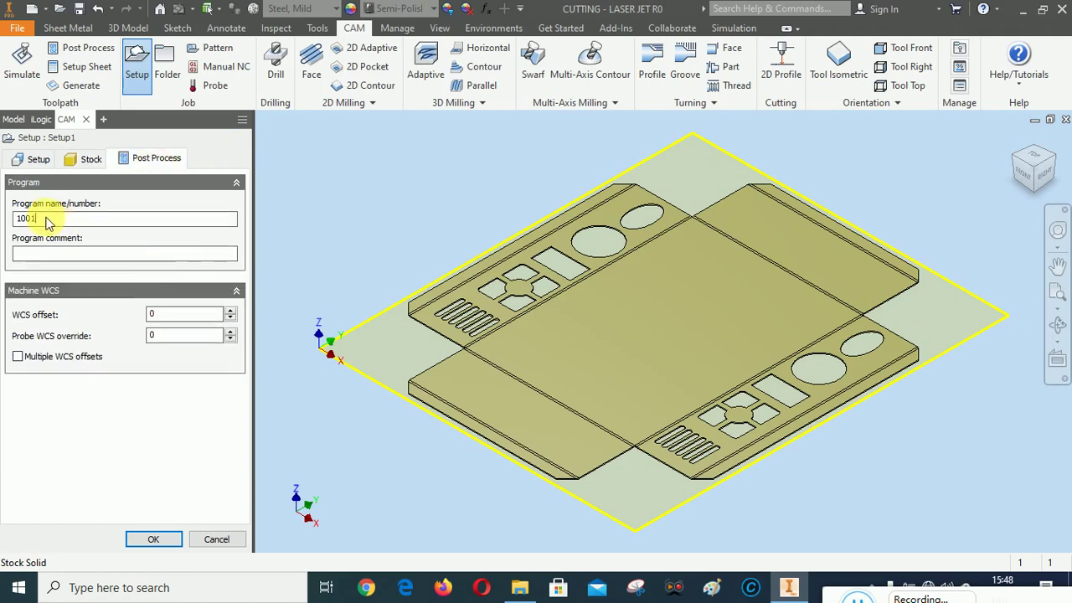
# Step: Change the program number to 1014, review the Stock and Setup tabs, and confirm the setup
pyautogui.moveTo(36, 220); pyautogui.dragTo(27, 221)
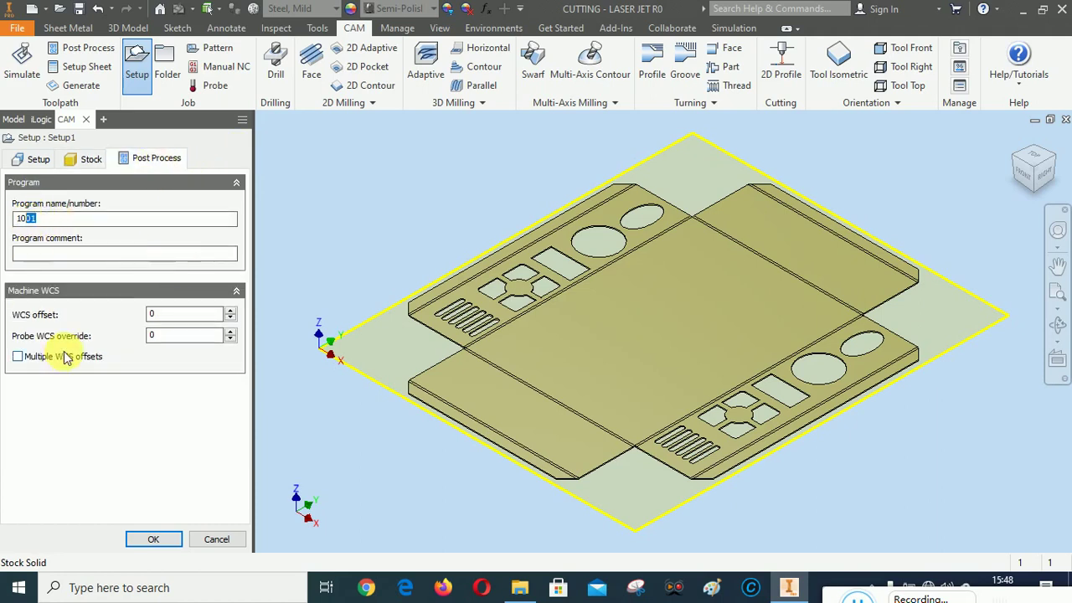
pyautogui.write('1')
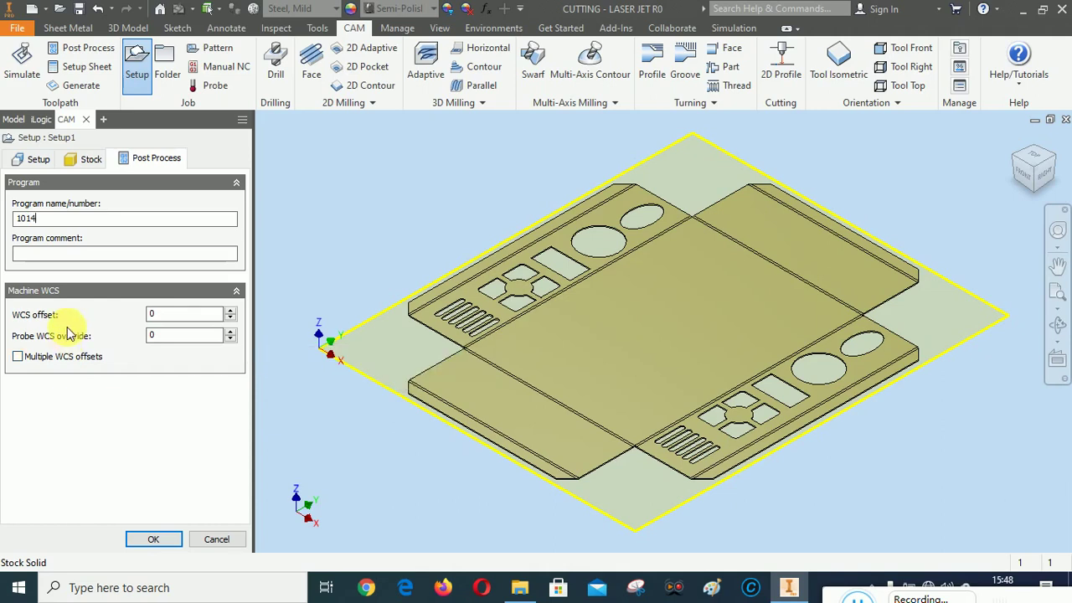
pyautogui.click(87, 162)
pyautogui.click(149, 159)
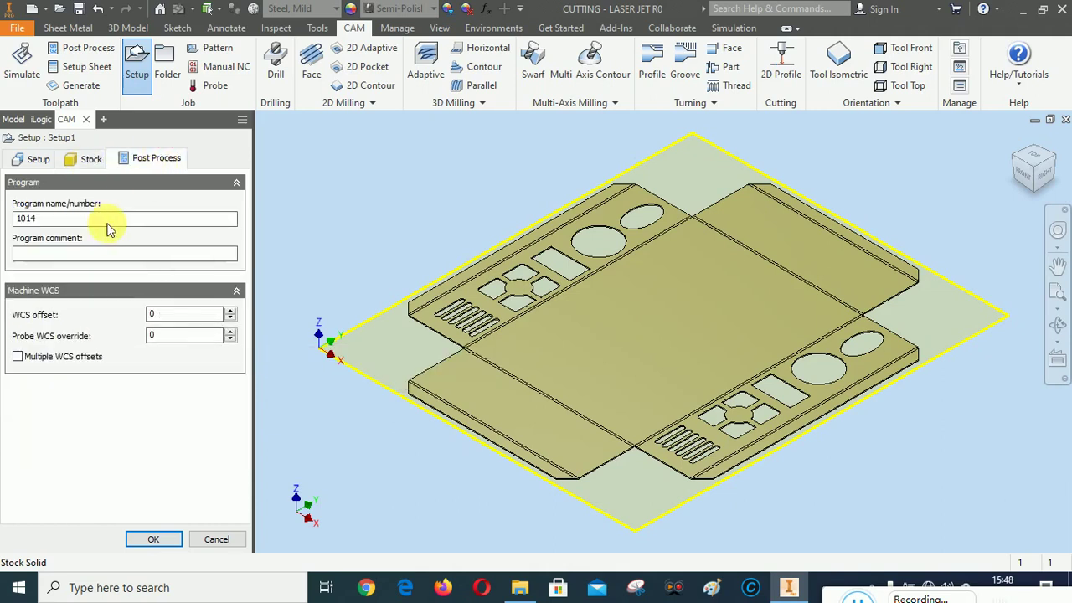
pyautogui.click(33, 159)
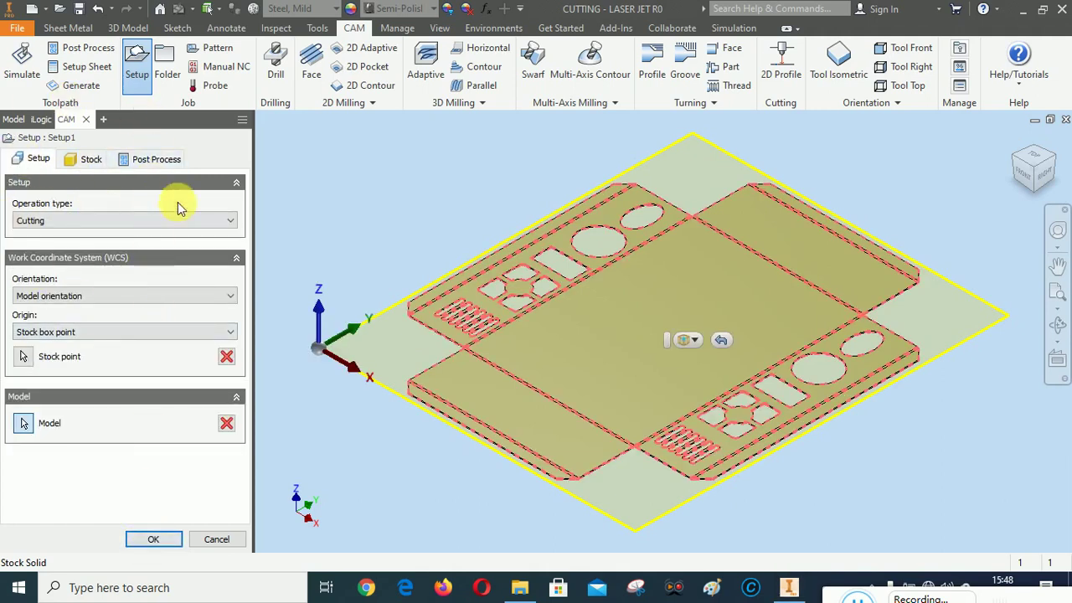
pyautogui.click(156, 540)
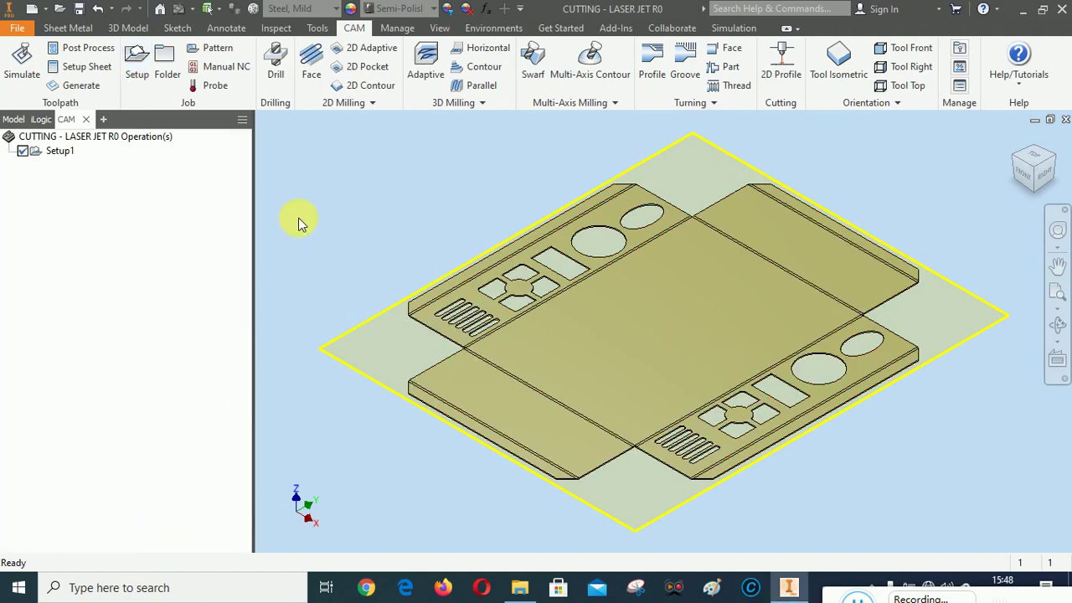
# Step: Rename Setup1 in the CAM browser to 'LASER JET CUTTING'
pyautogui.click(60, 152)
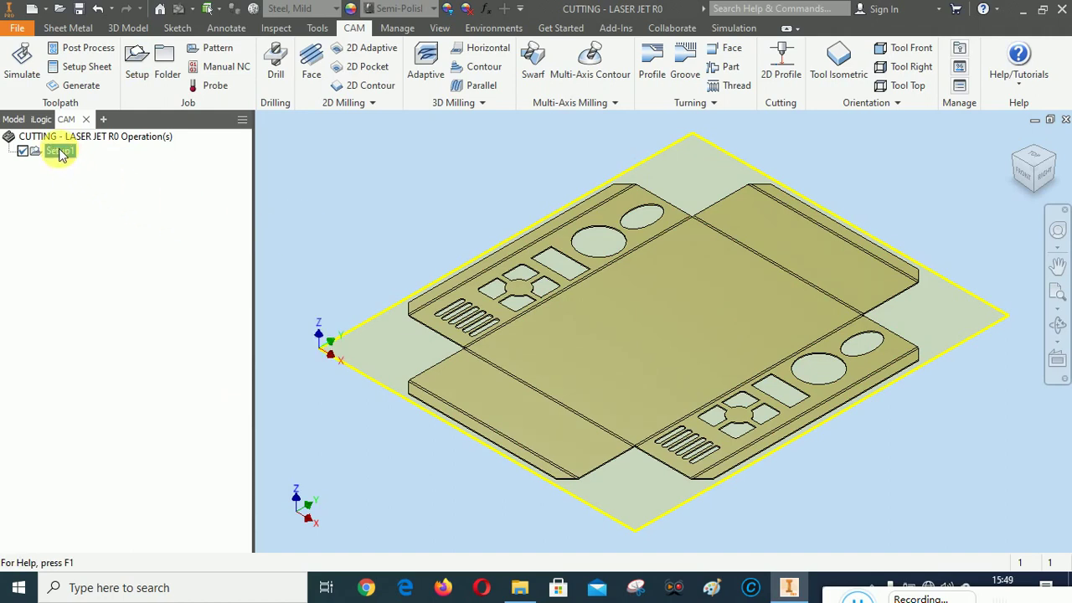
pyautogui.click(60, 152)
pyautogui.write('LASER JET CUTTIN')
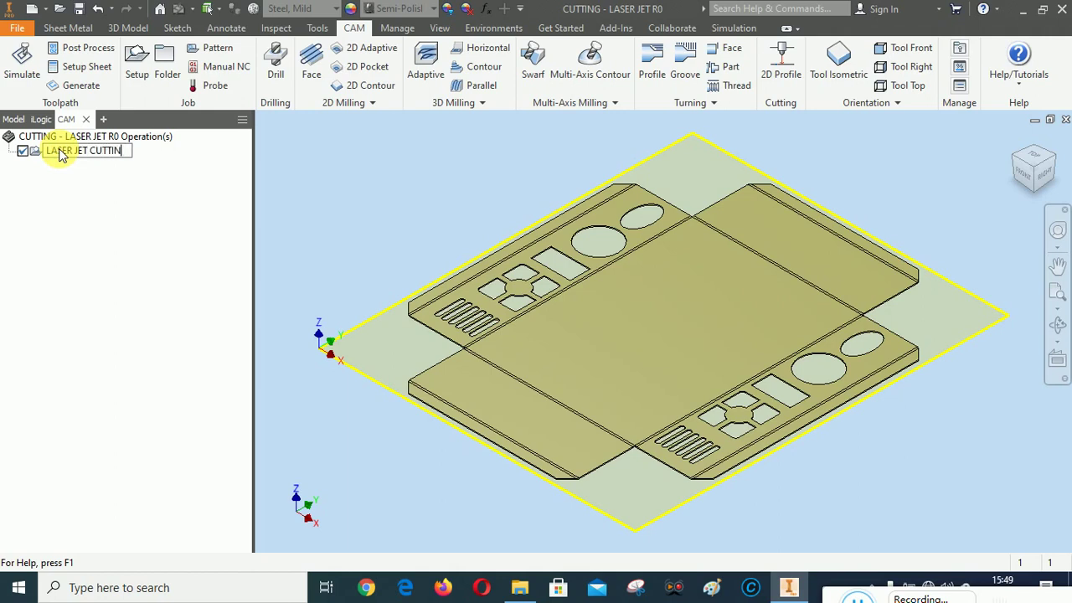
pyautogui.write('G')
pyautogui.press('Return')
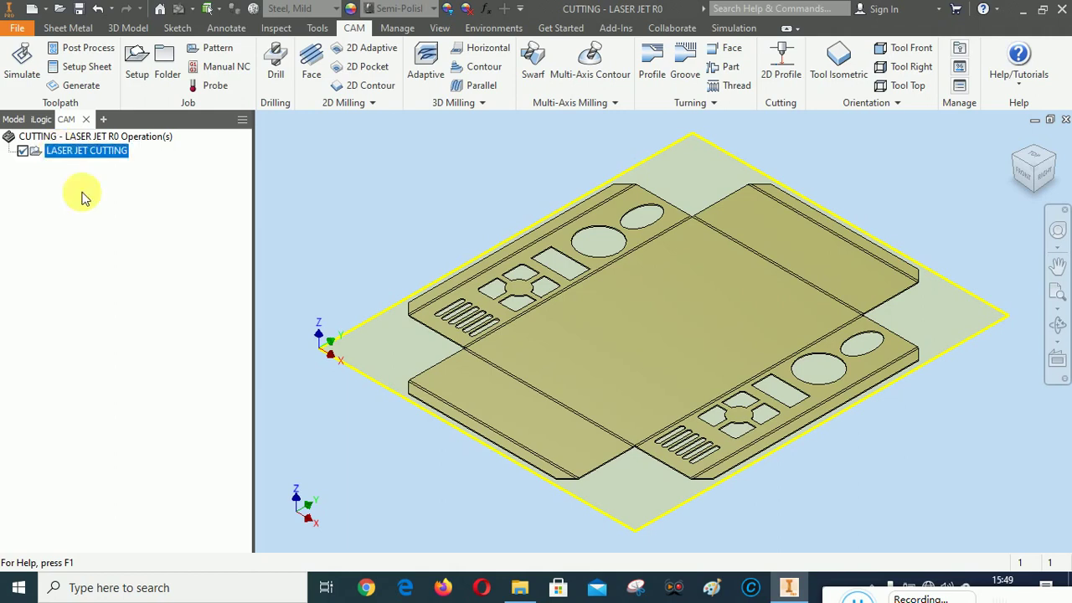
pyautogui.click(114, 268)
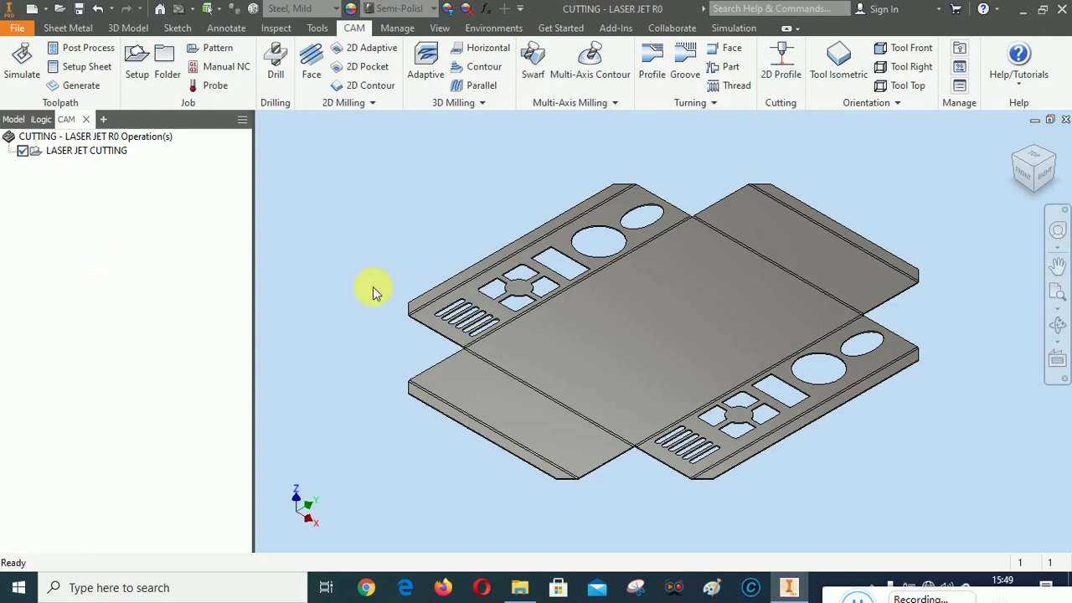
# Step: Start a new 2D Profile set to Laser cutting with a 1 mm kerf width
pyautogui.click(783, 62)
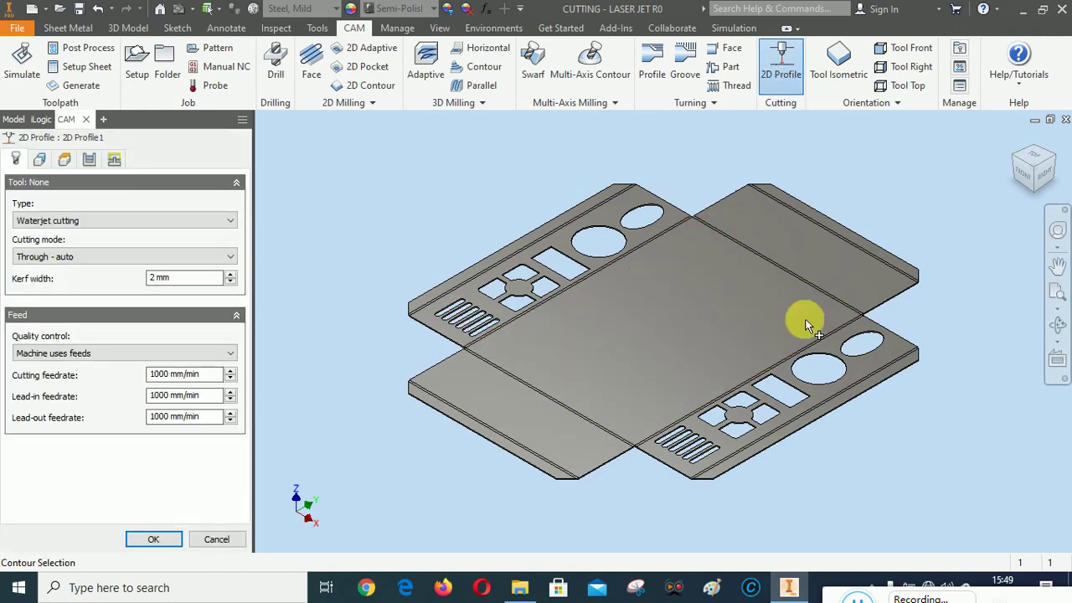
pyautogui.click(78, 220)
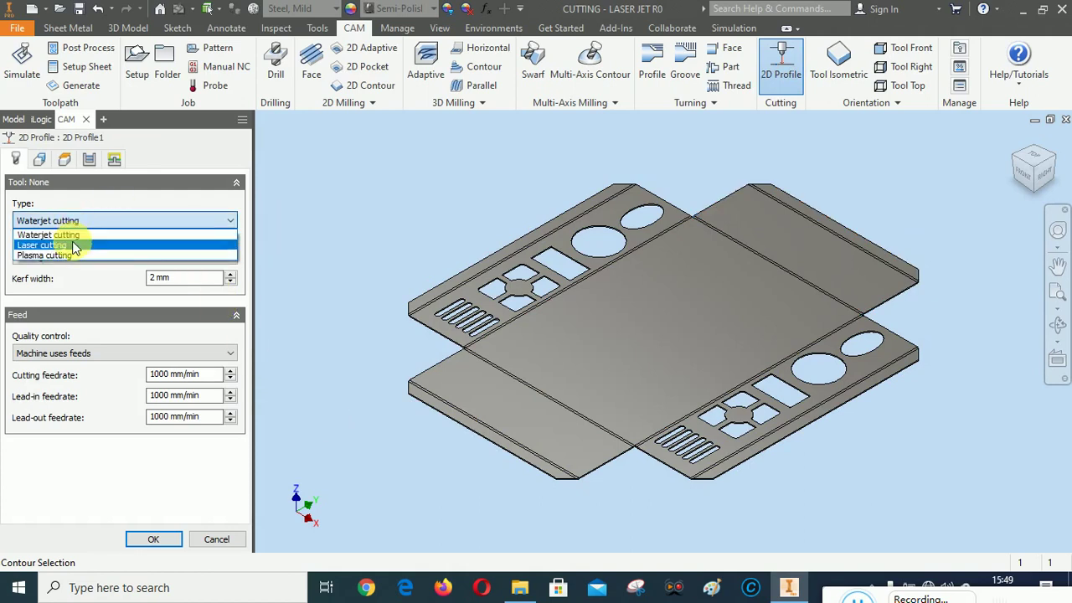
pyautogui.click(73, 243)
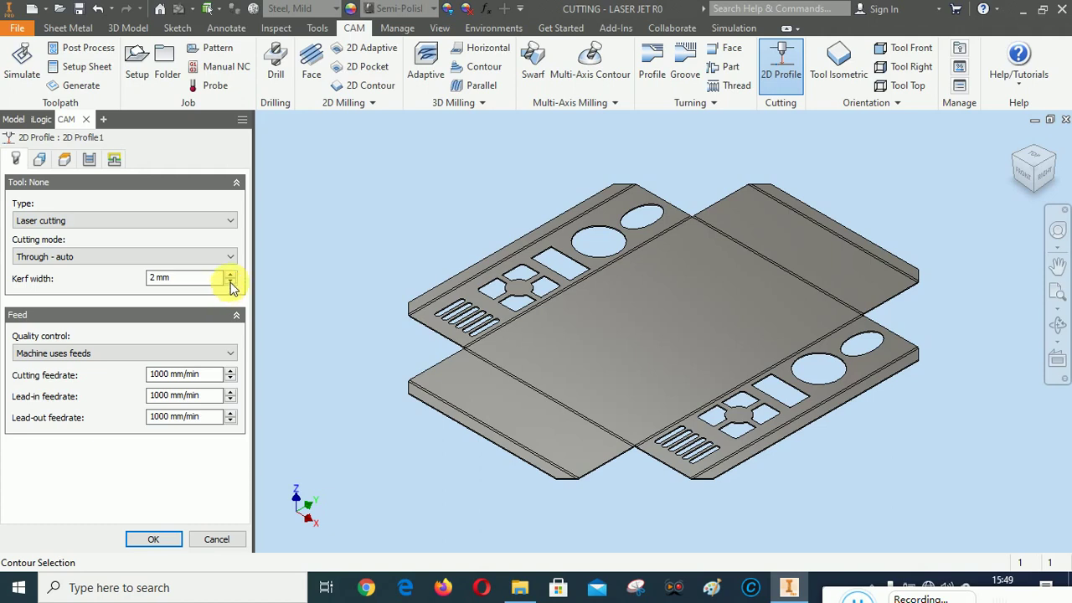
pyautogui.moveTo(229, 281)
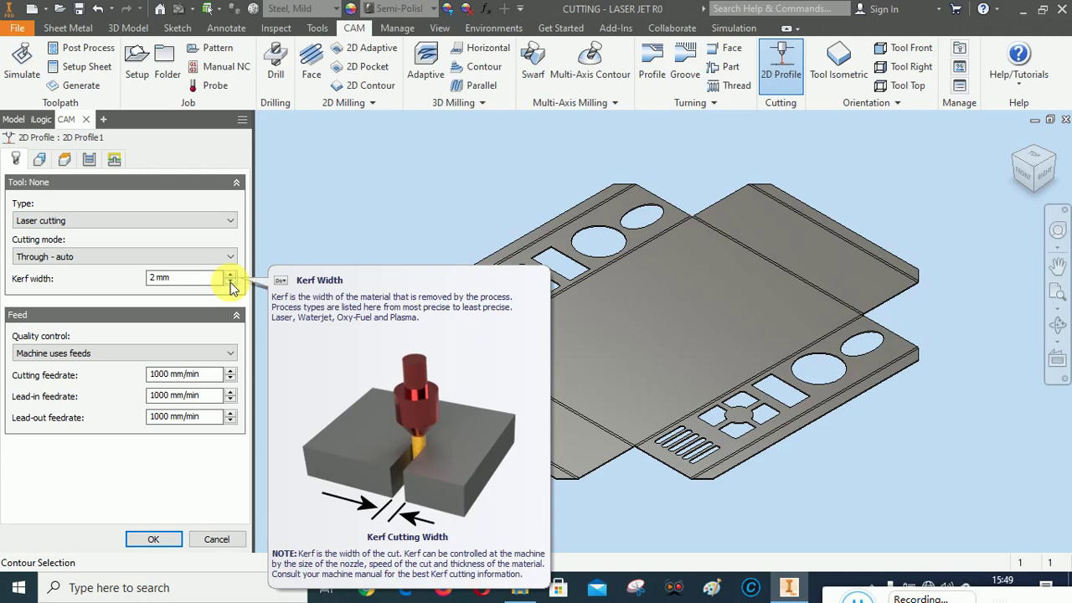
pyautogui.click(230, 283)
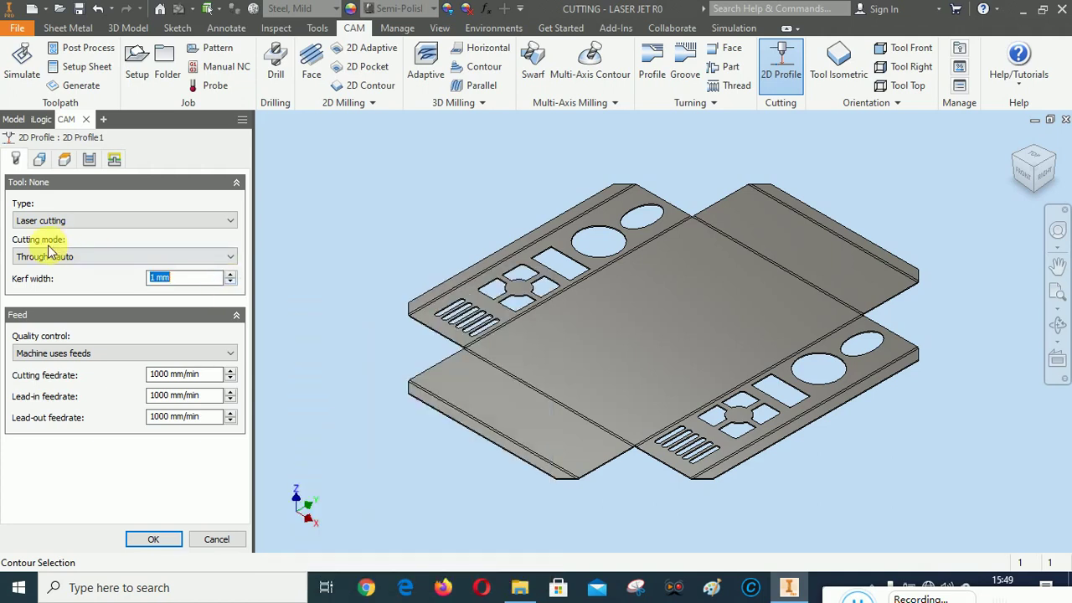
# Step: Set the cutting, lead-in and lead-out feedrates to 100 mm/min
pyautogui.doubleClick(160, 375)
pyautogui.write('100')
pyautogui.click(161, 399)
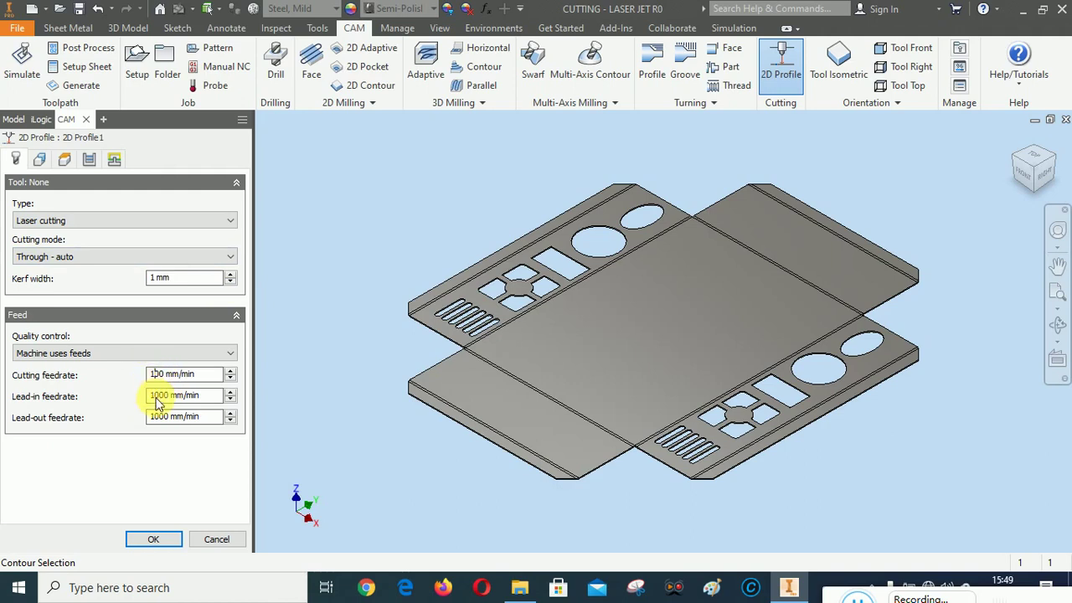
pyautogui.press('BackSpace')
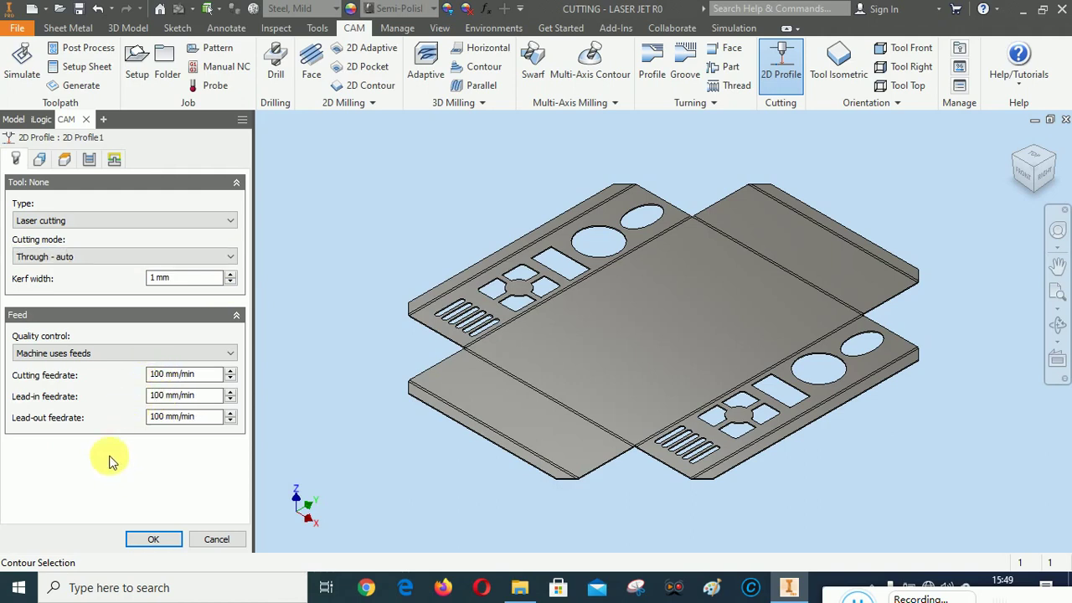
pyautogui.click(40, 161)
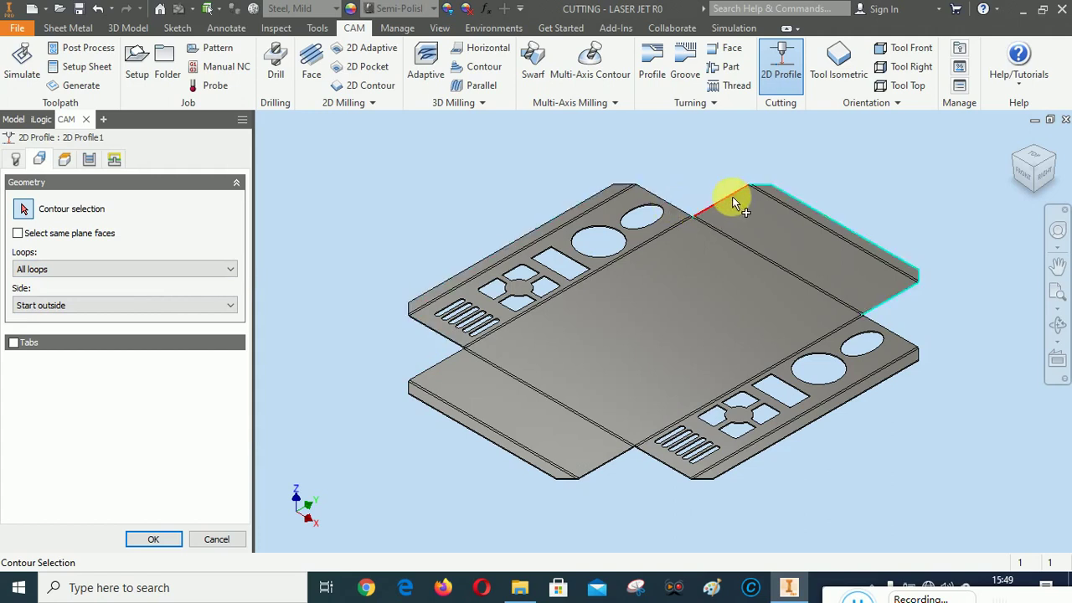
# Step: Set Loops to Outer loops and pick the outer edges of all four flanges
pyautogui.click(76, 267)
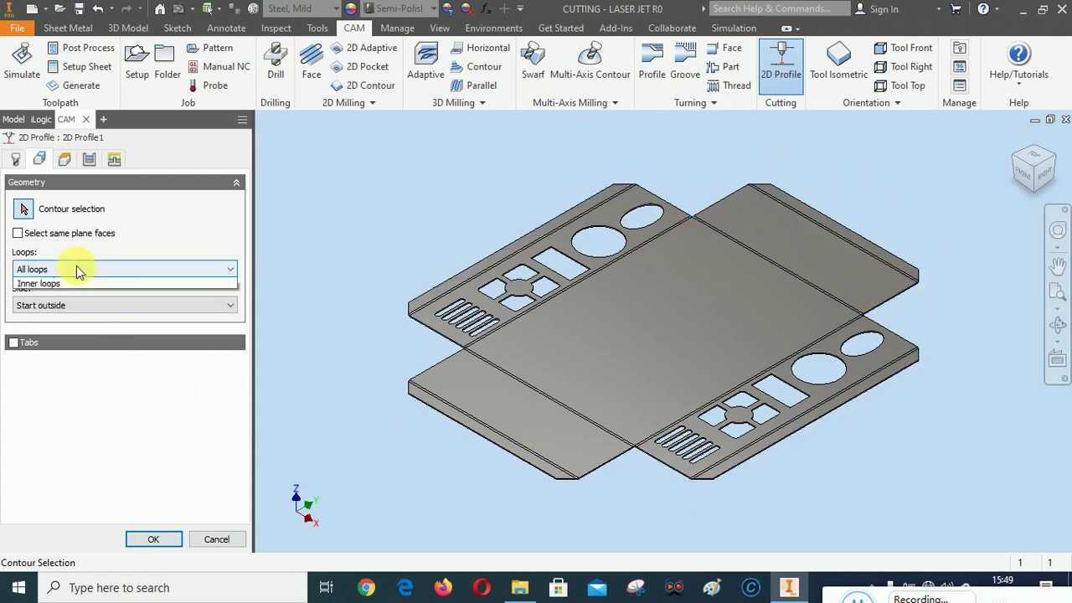
pyautogui.click(63, 293)
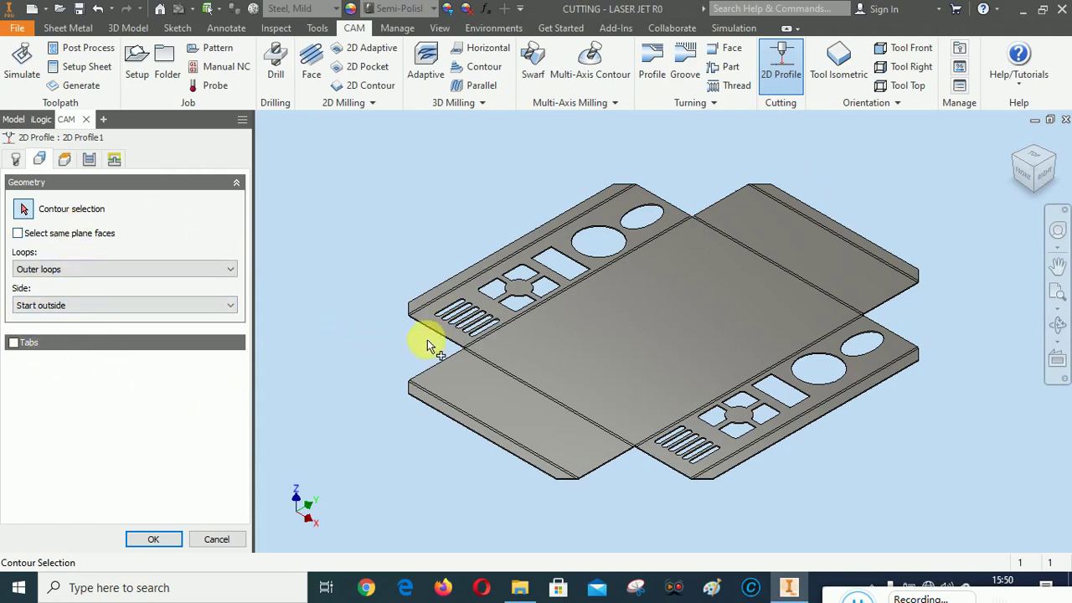
pyautogui.click(427, 288)
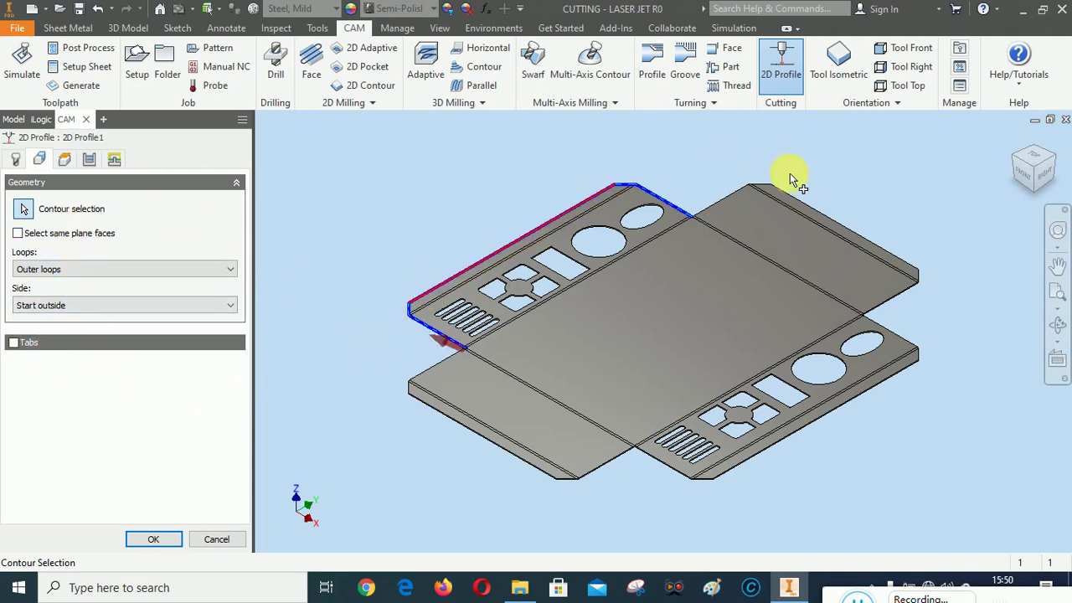
pyautogui.click(827, 215)
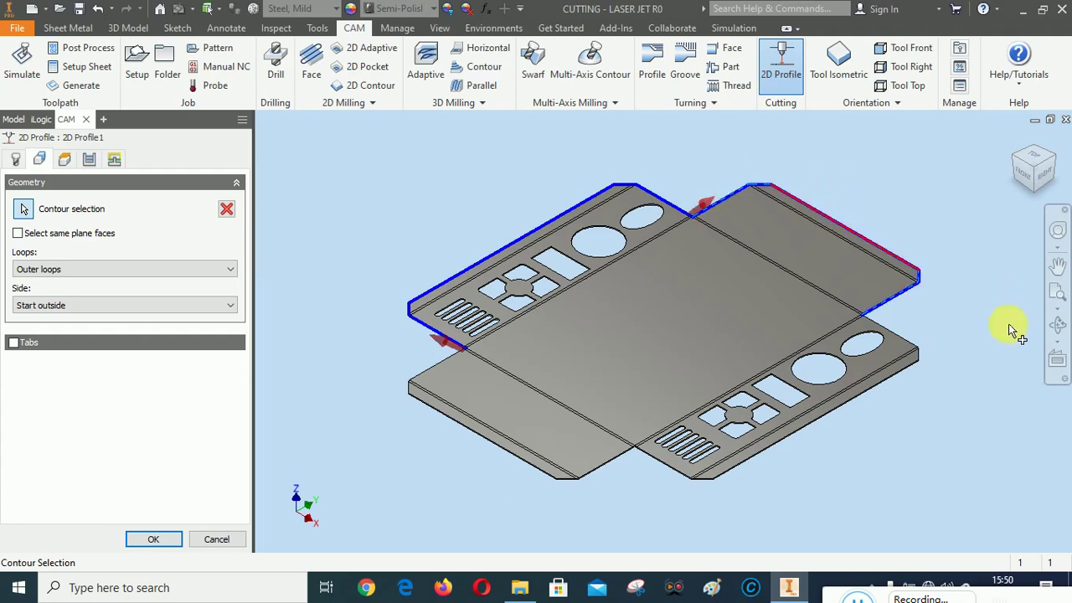
pyautogui.click(902, 371)
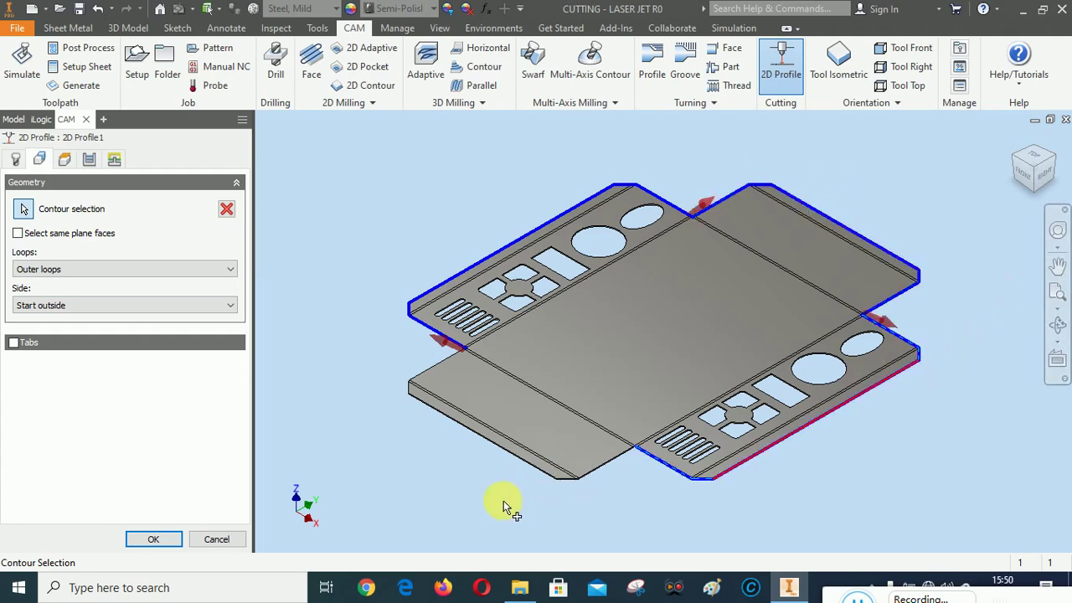
pyautogui.click(513, 457)
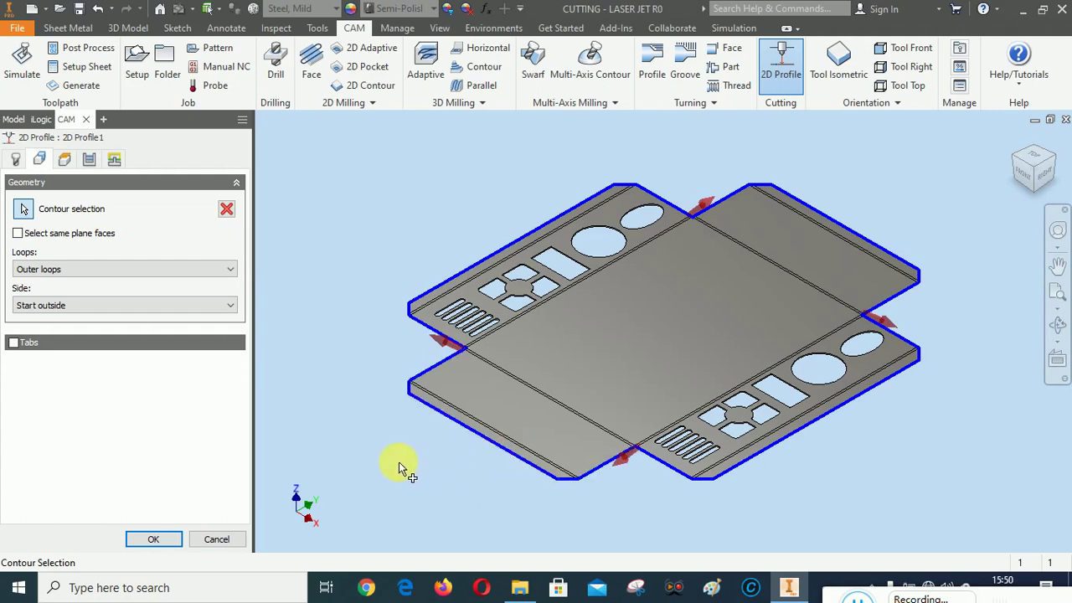
# Step: Review the Heights, Passes and Linking settings and accept the 2D Profile1 operation
pyautogui.click(64, 159)
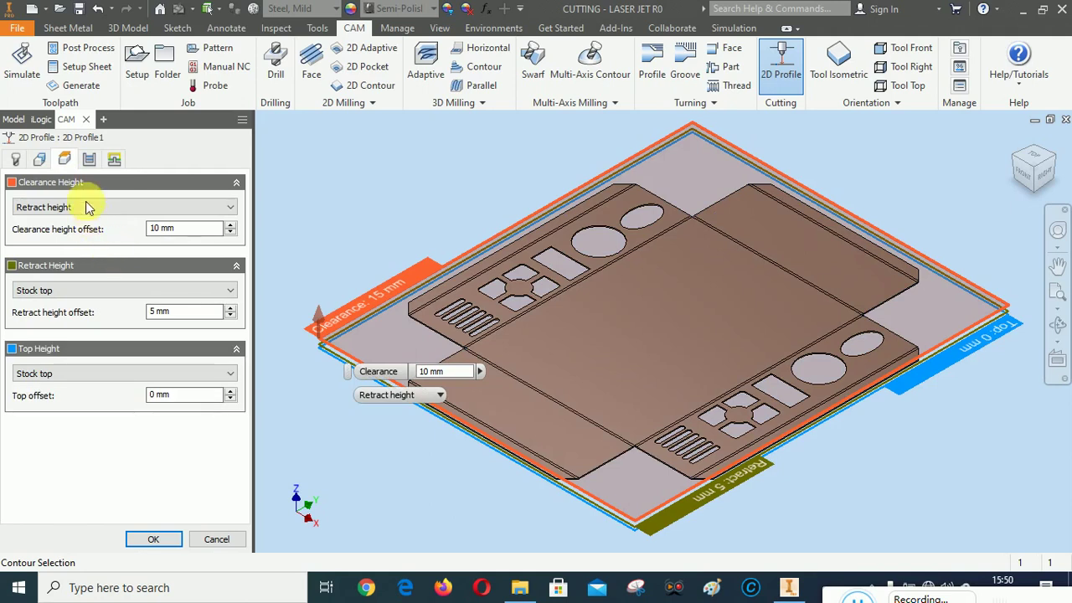
pyautogui.click(89, 159)
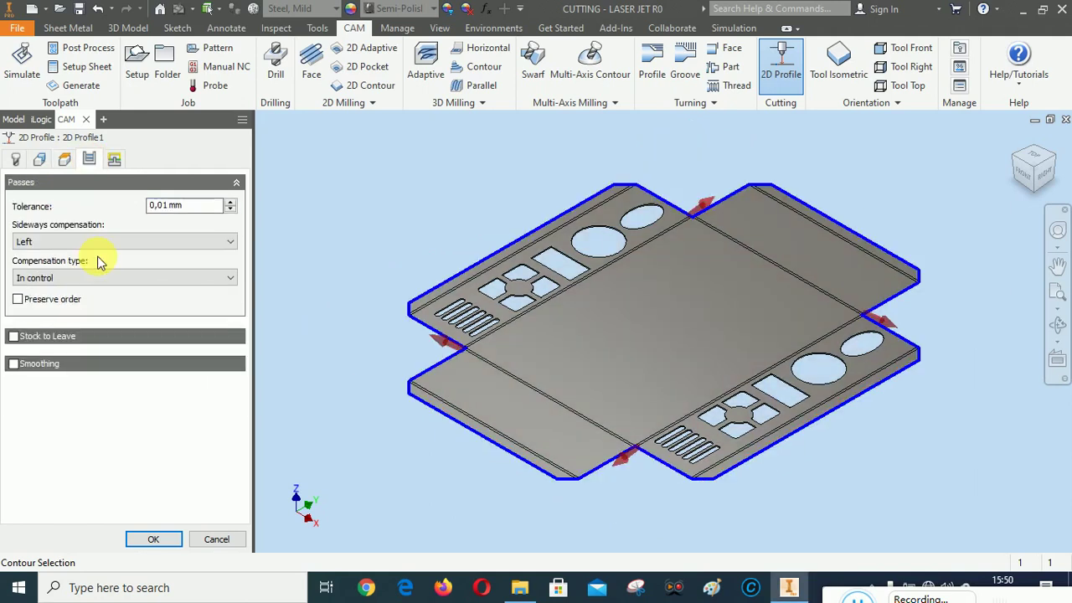
pyautogui.click(114, 159)
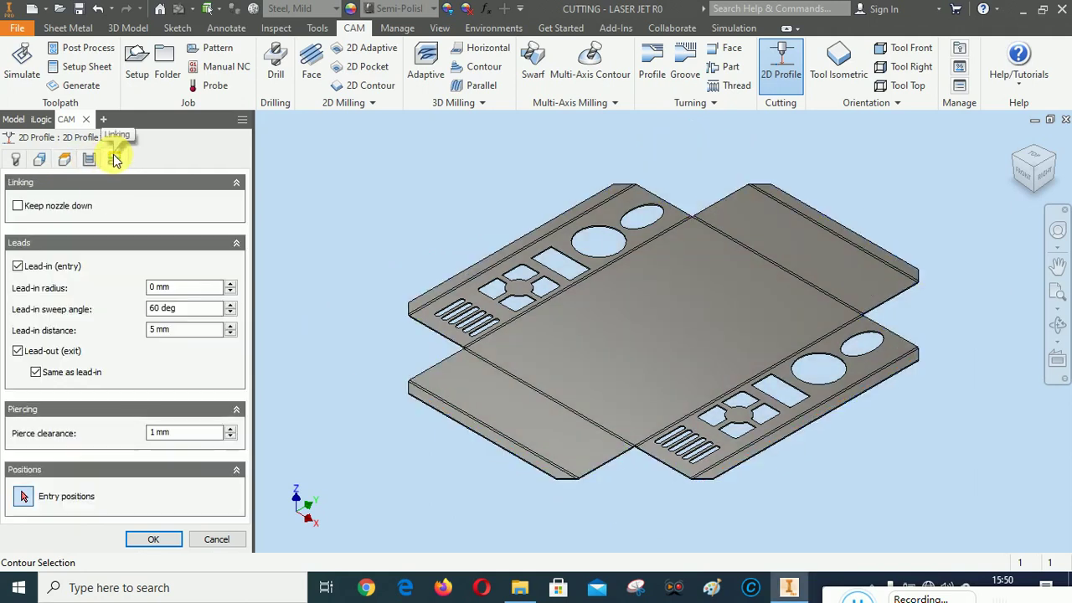
pyautogui.click(154, 540)
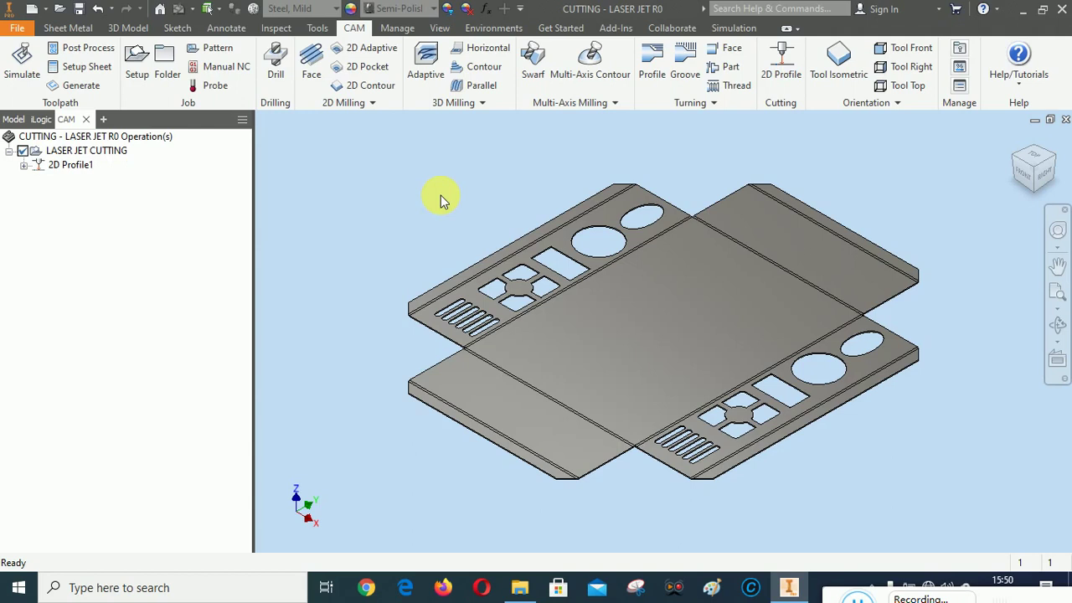
# Step: Rename the LASER JET CUTTING setup to 'LASER CUTTING'
pyautogui.rightClick(77, 154)
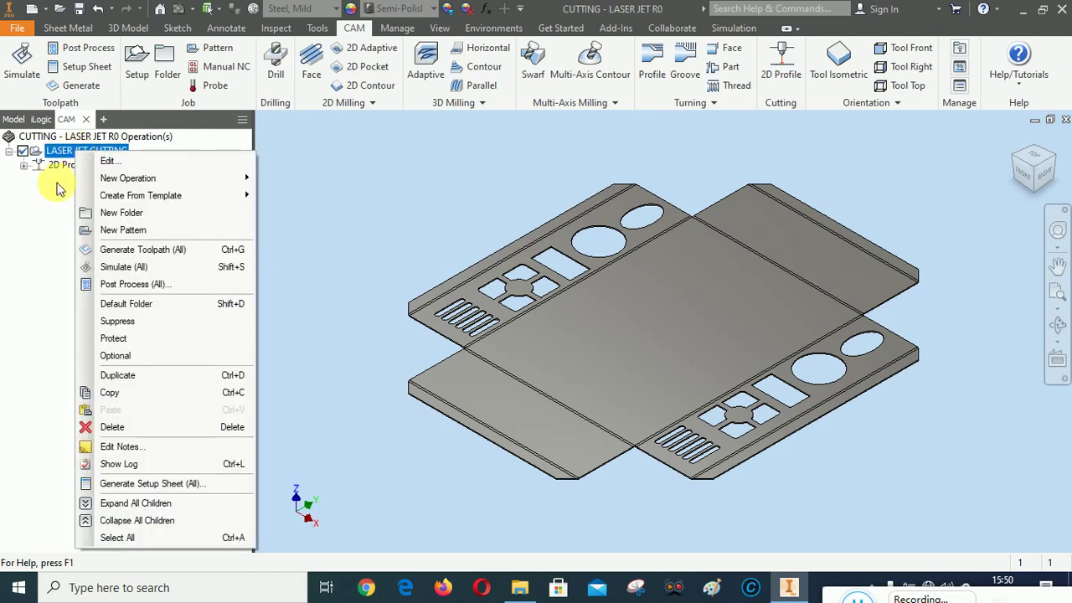
pyautogui.press('Escape')
pyautogui.click(78, 155)
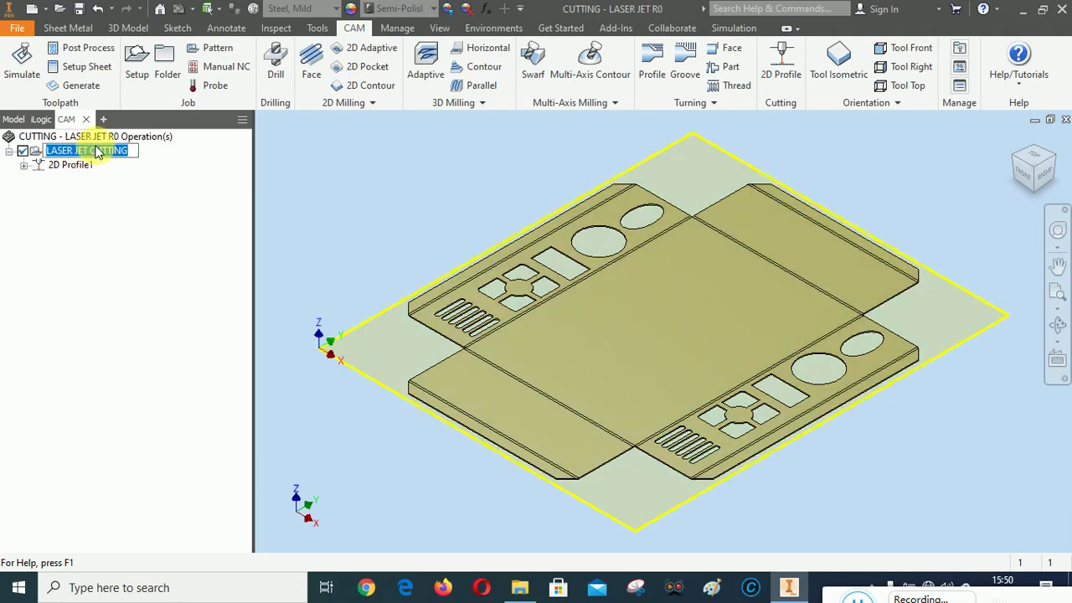
pyautogui.click(91, 151)
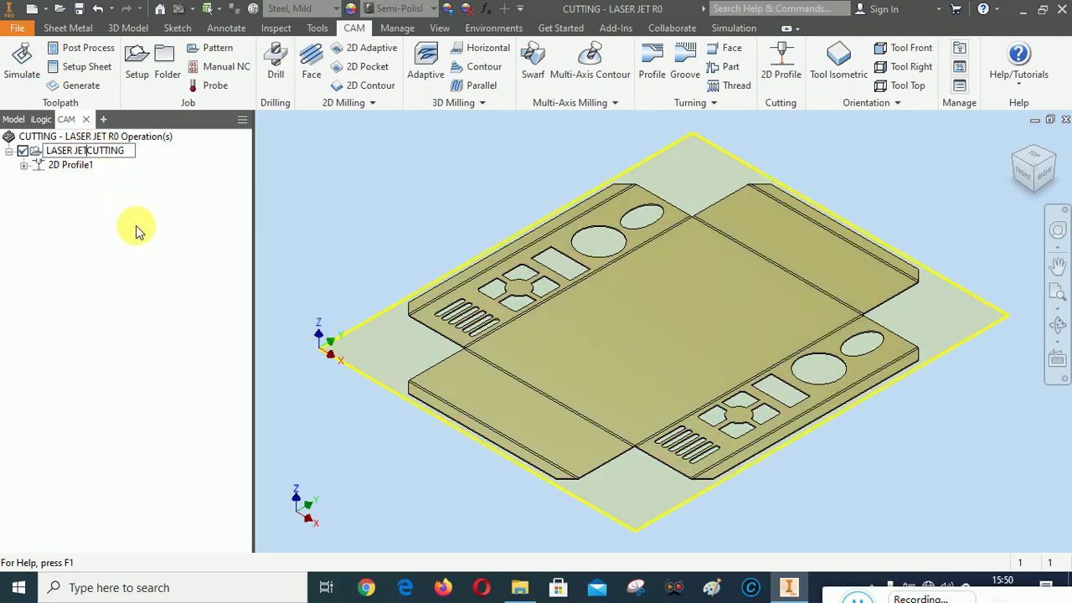
pyautogui.press('Return')
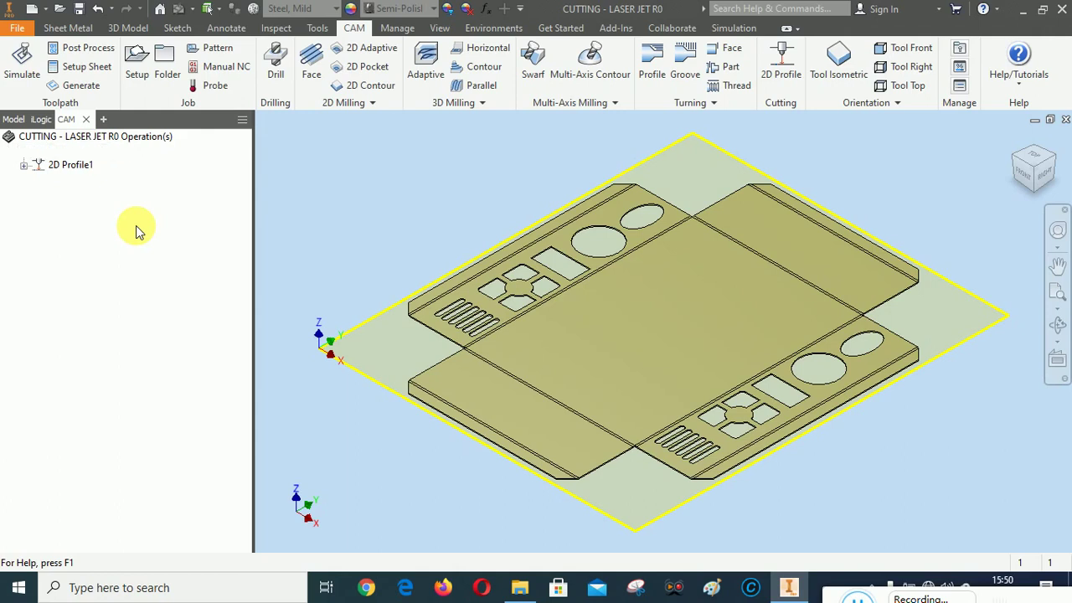
# Step: Run Simulate (All) on the LASER CUTTING setup
pyautogui.click(131, 227)
pyautogui.rightClick(81, 151)
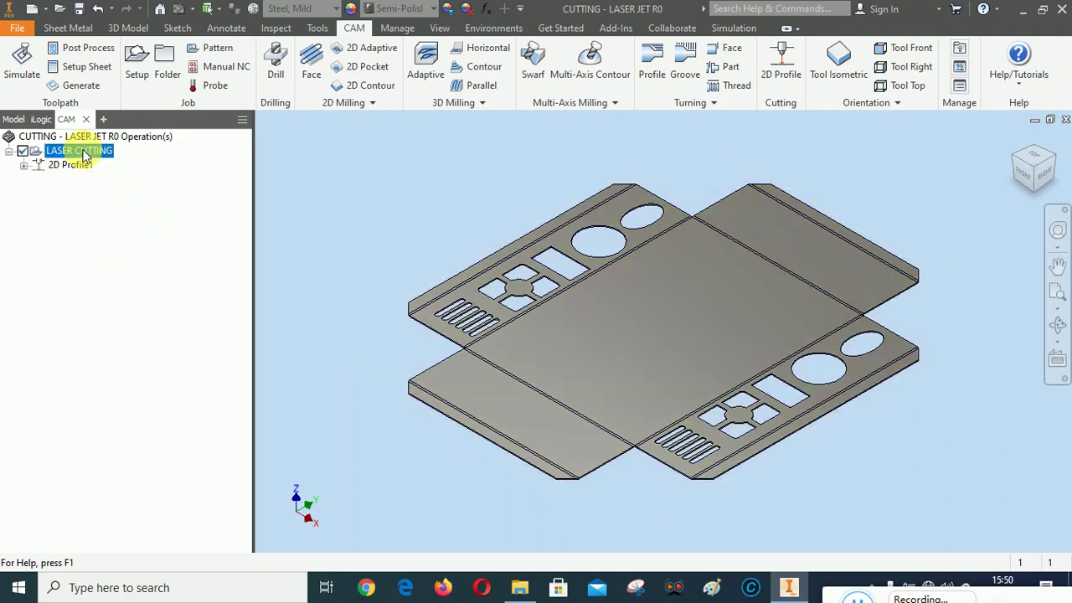
pyautogui.click(138, 265)
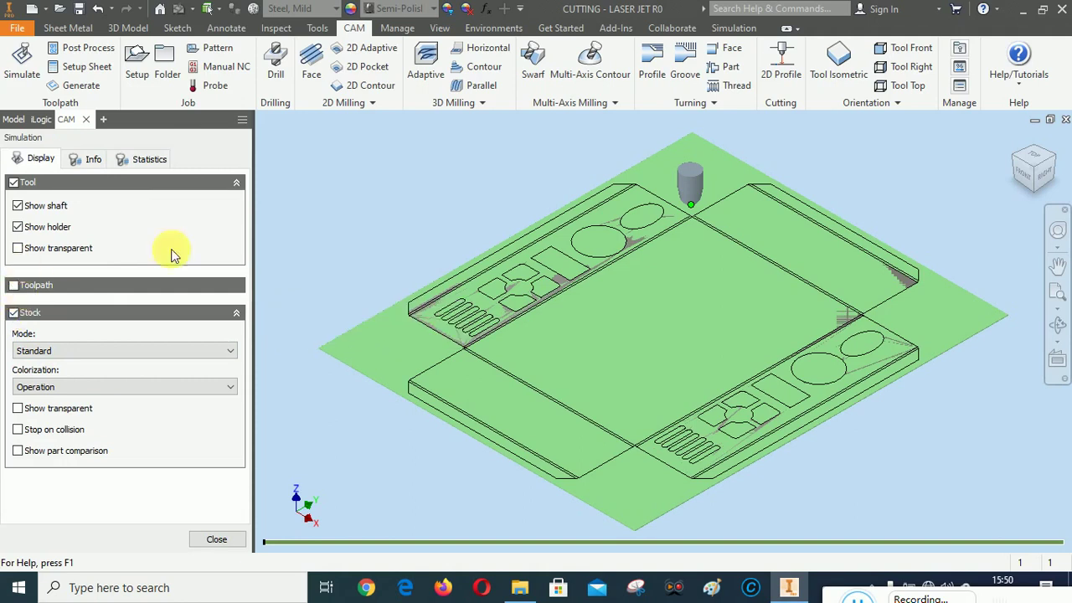
# Step: Play the cutting simulation and view the part from the front and top
pyautogui.rightClick(357, 176)
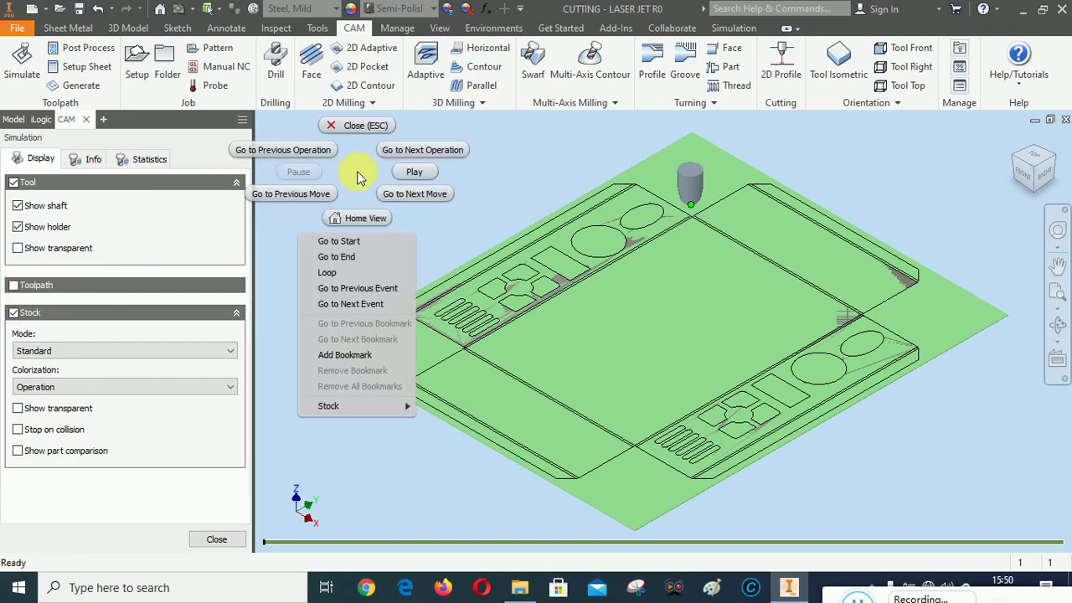
pyautogui.click(413, 174)
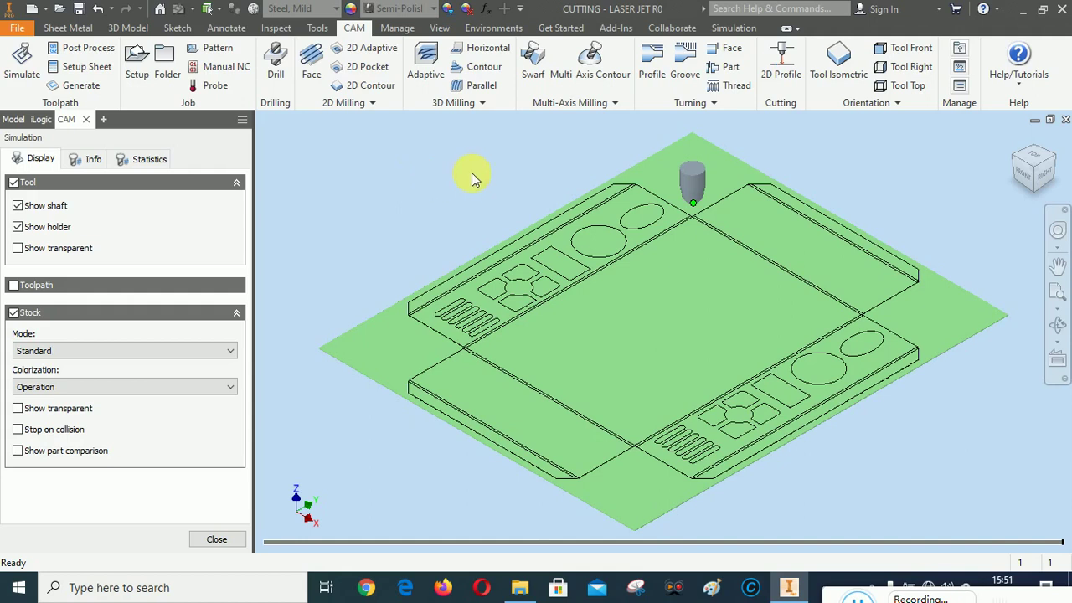
pyautogui.click(1029, 172)
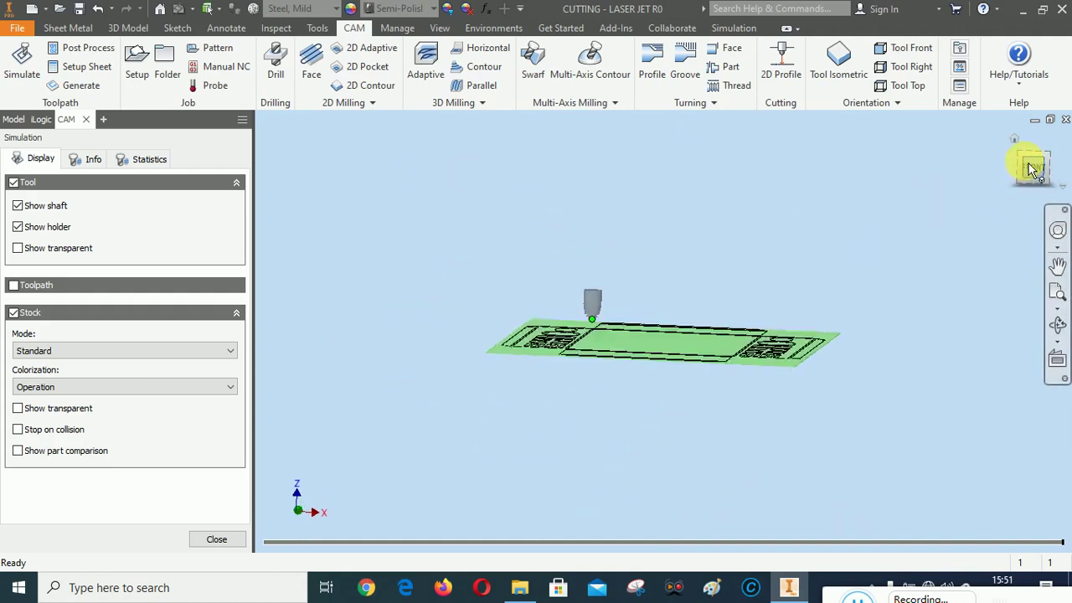
pyautogui.click(1037, 154)
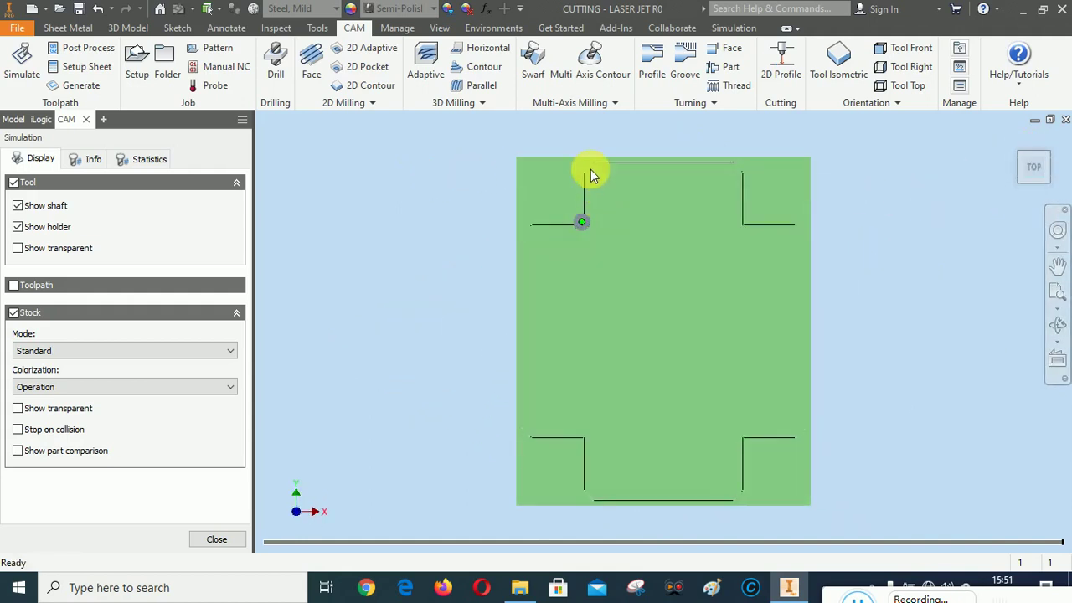
pyautogui.scroll(5, 590, 169)
pyautogui.scroll(3, 591, 169)
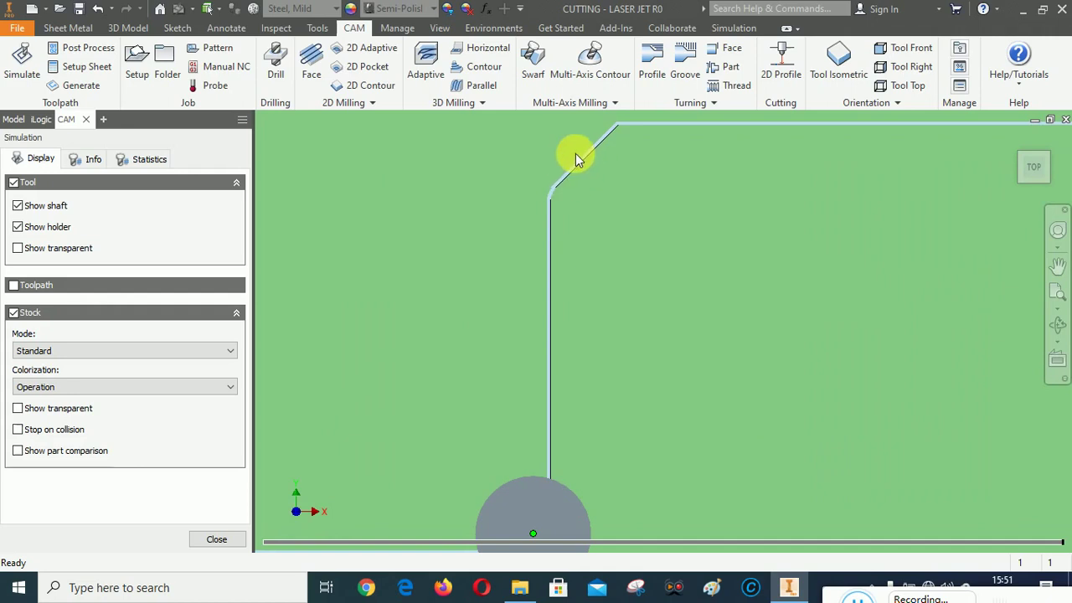
pyautogui.scroll(-4, 577, 179)
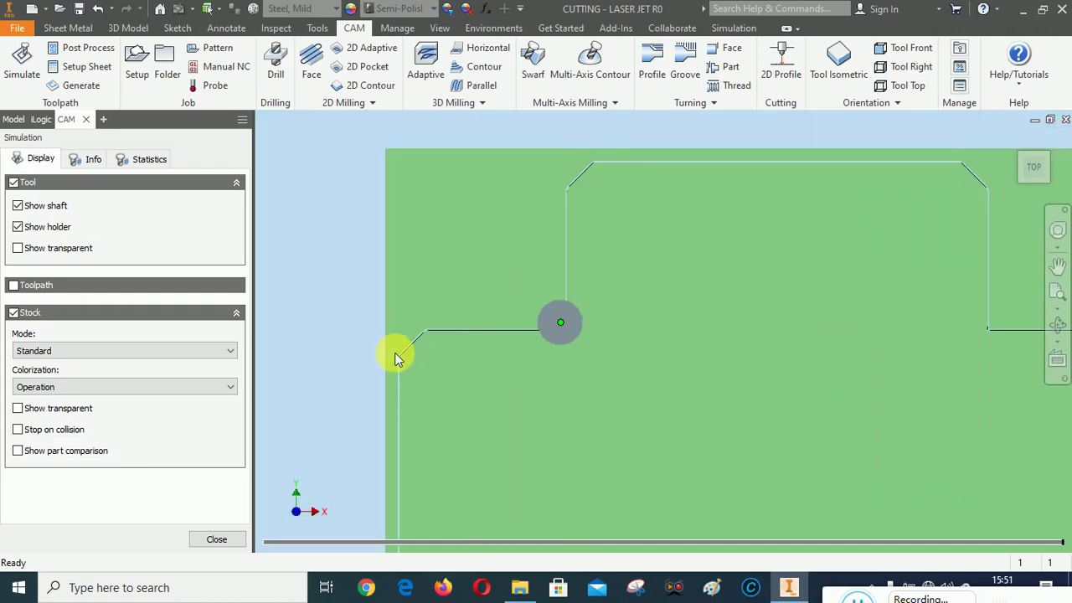
pyautogui.scroll(5, 395, 353)
pyautogui.scroll(-3, 400, 333)
pyautogui.scroll(-3, 396, 335)
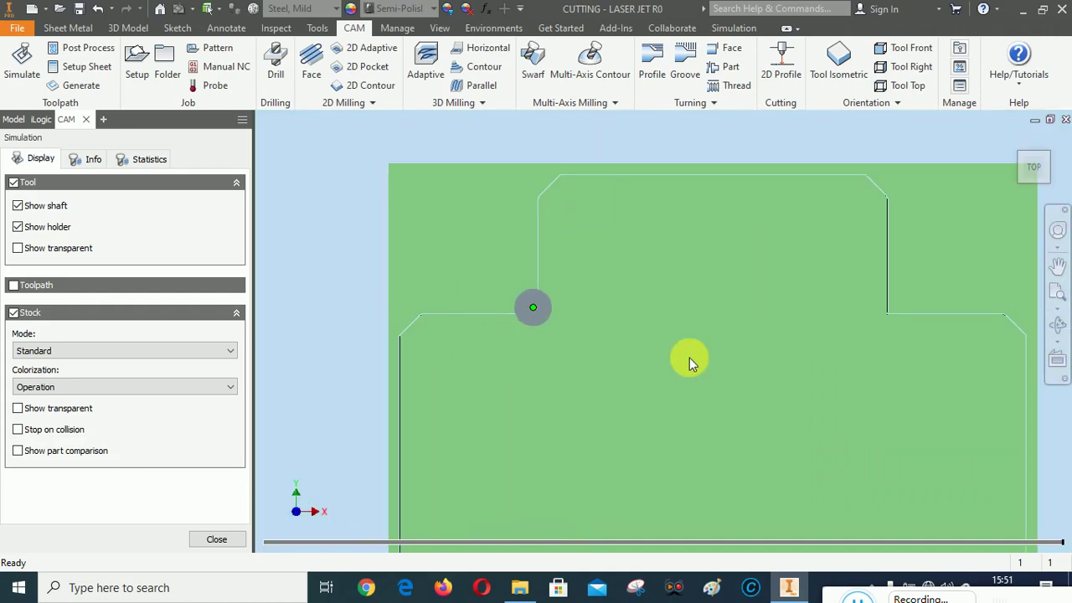
# Step: Orbit and zoom to a tilted view of the cut plate, then exit free rotation
pyautogui.click(1058, 325)
pyautogui.moveTo(723, 372)
pyautogui.mouseDown()
pyautogui.moveTo(675, 358)
pyautogui.moveTo(700, 330)
pyautogui.mouseUp()
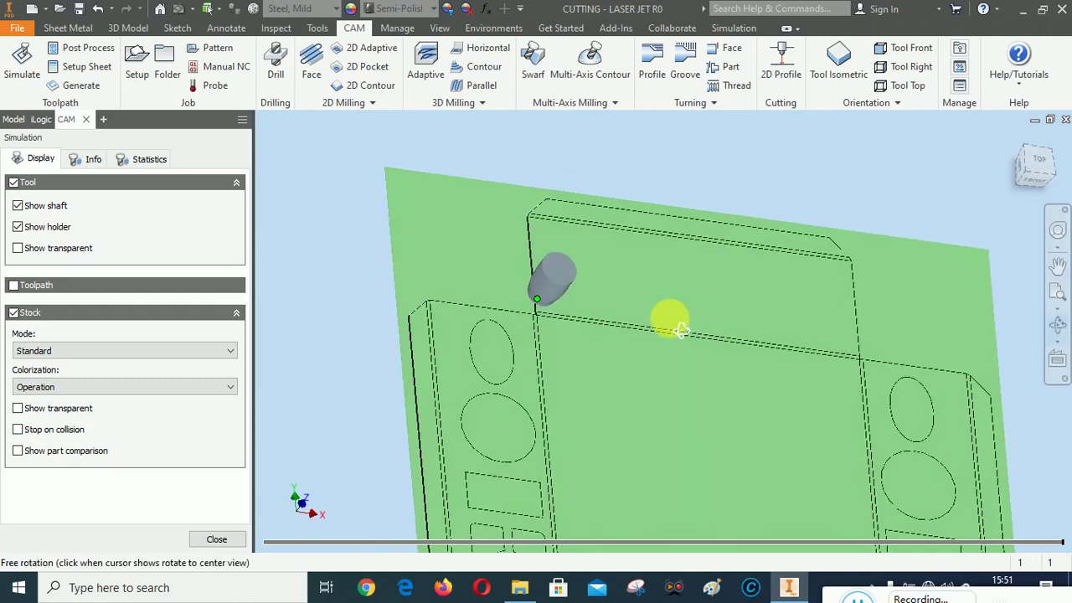
pyautogui.scroll(4, 521, 304)
pyautogui.scroll(2, 526, 306)
pyautogui.scroll(2, 598, 358)
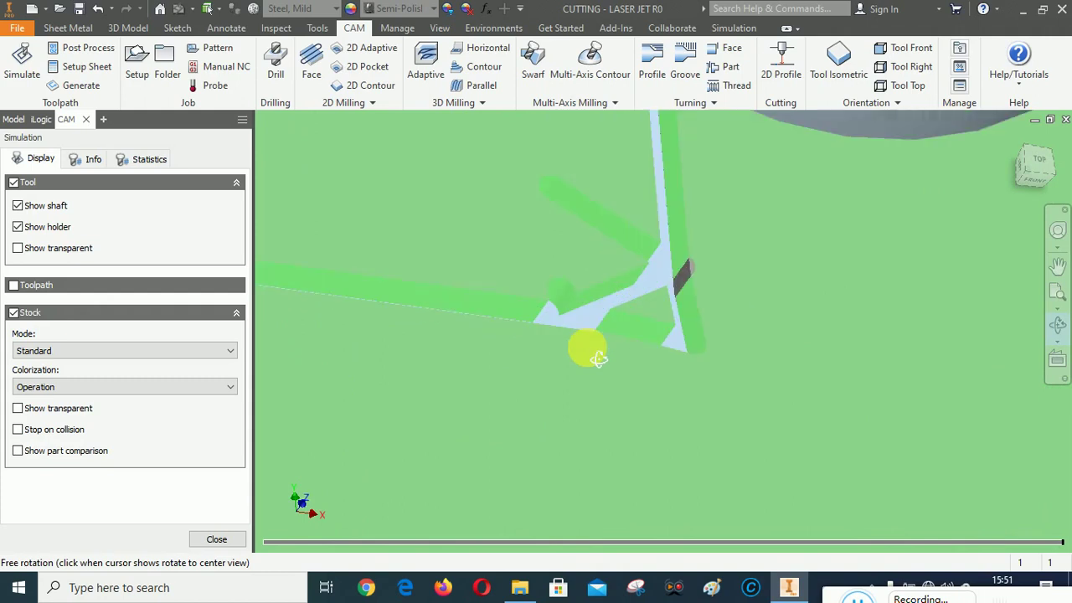
pyautogui.scroll(1, 601, 332)
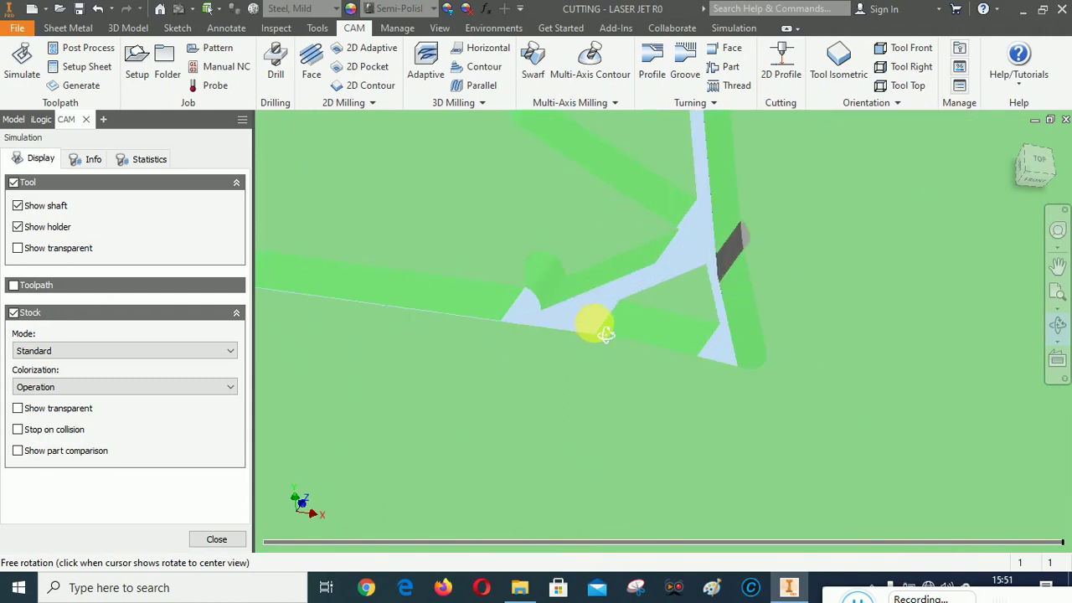
pyautogui.scroll(-2, 605, 333)
pyautogui.moveTo(610, 334)
pyautogui.mouseDown()
pyautogui.moveTo(598, 340)
pyautogui.moveTo(612, 350)
pyautogui.moveTo(567, 343)
pyautogui.moveTo(576, 345)
pyautogui.moveTo(521, 282)
pyautogui.moveTo(495, 270)
pyautogui.moveTo(545, 366)
pyautogui.moveTo(486, 339)
pyautogui.mouseUp()
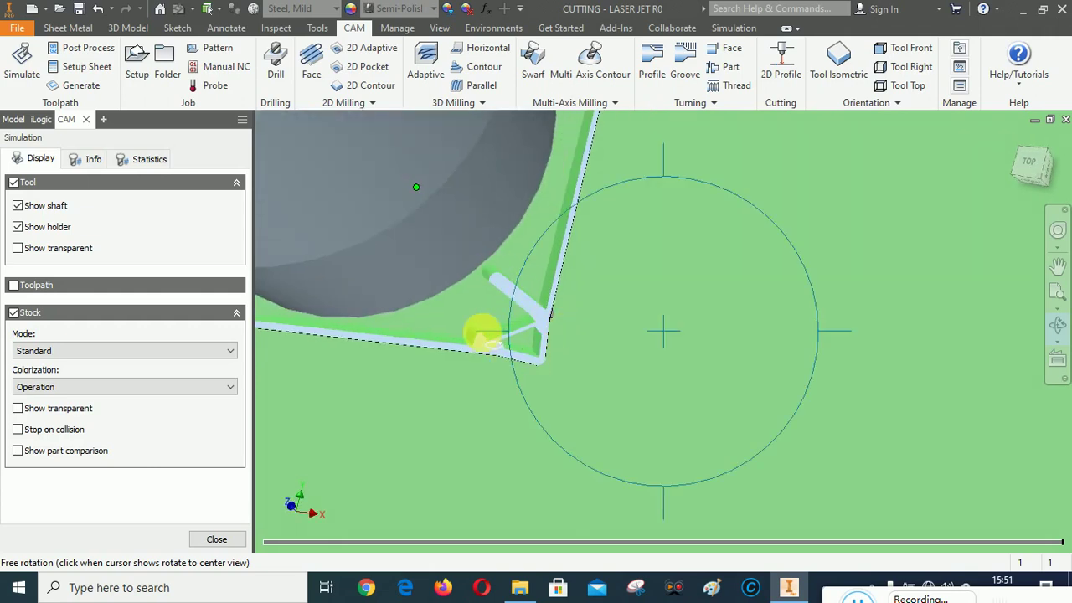
pyautogui.scroll(-5, 646, 316)
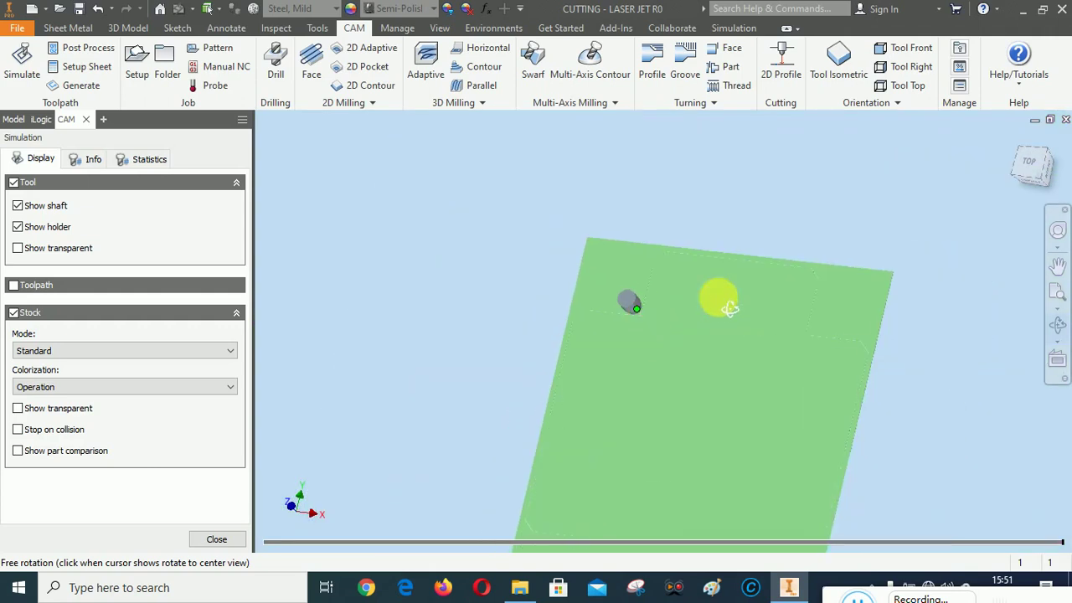
pyautogui.click(1018, 140)
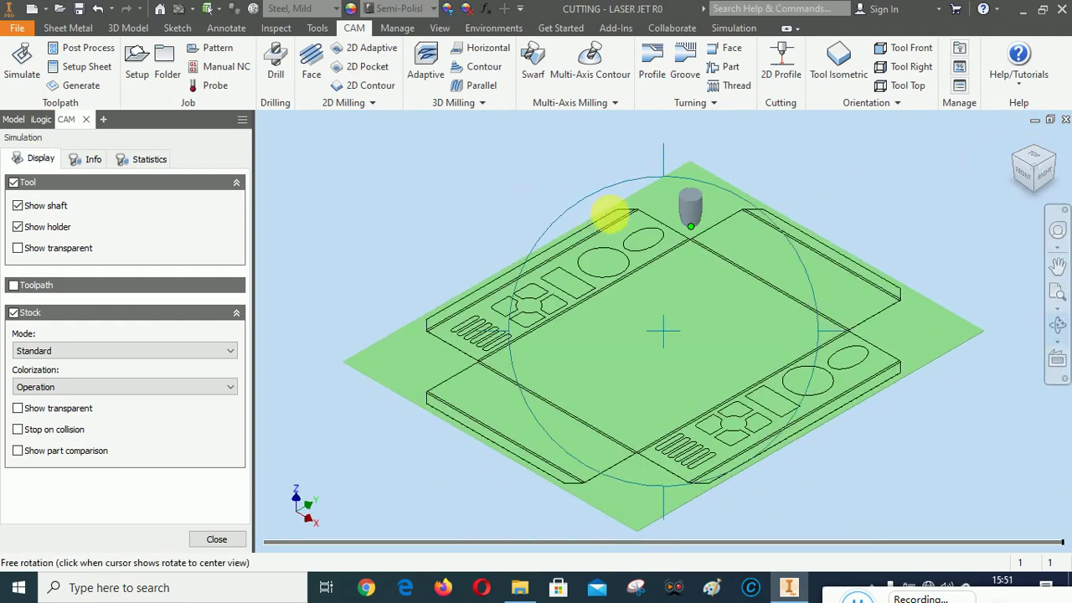
pyautogui.rightClick(631, 228)
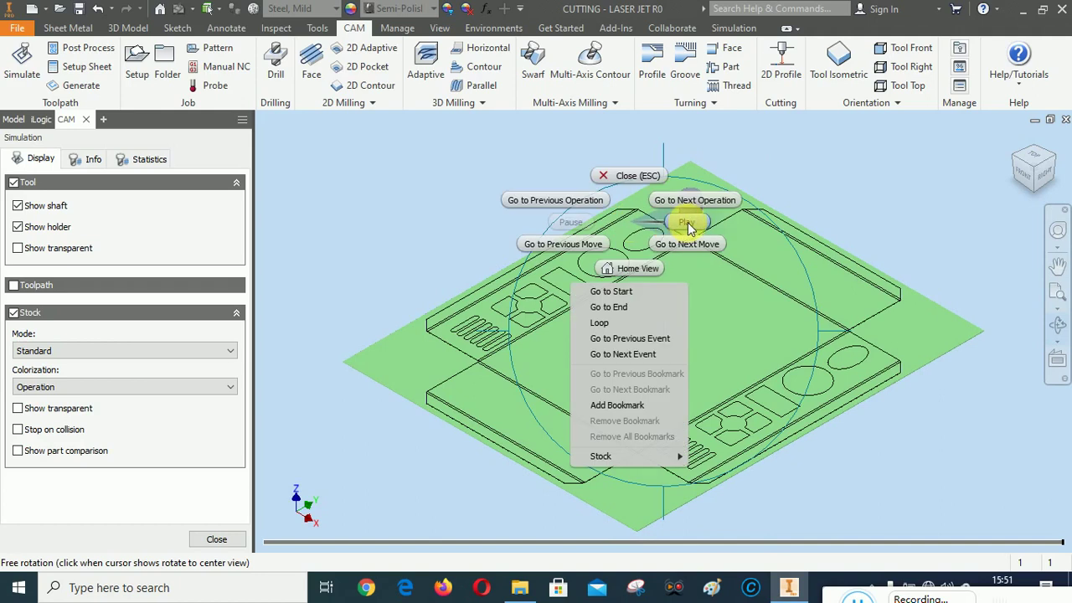
pyautogui.click(961, 245)
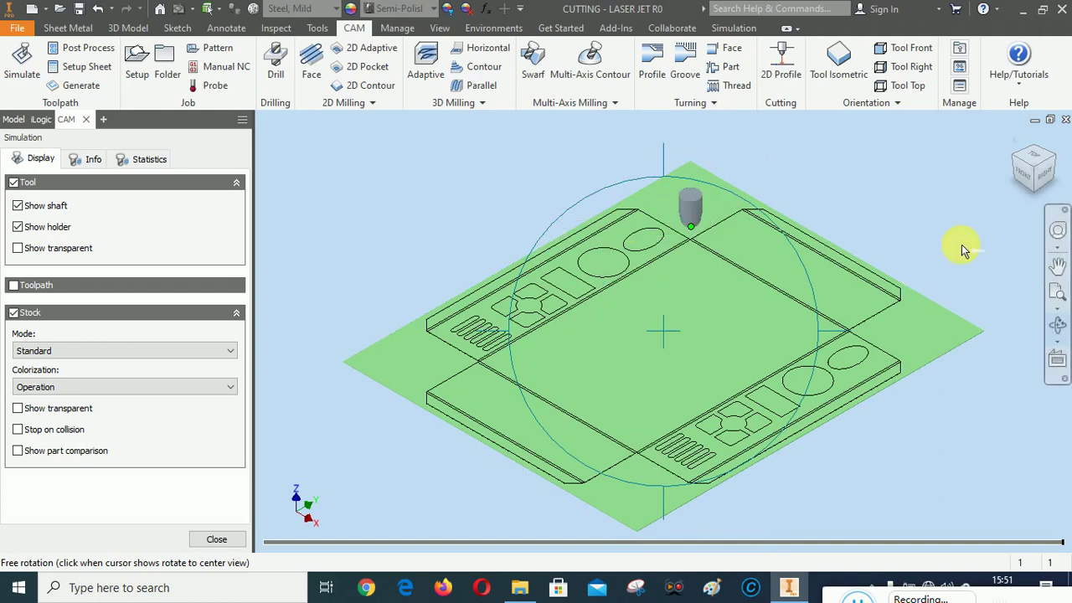
pyautogui.click(1057, 323)
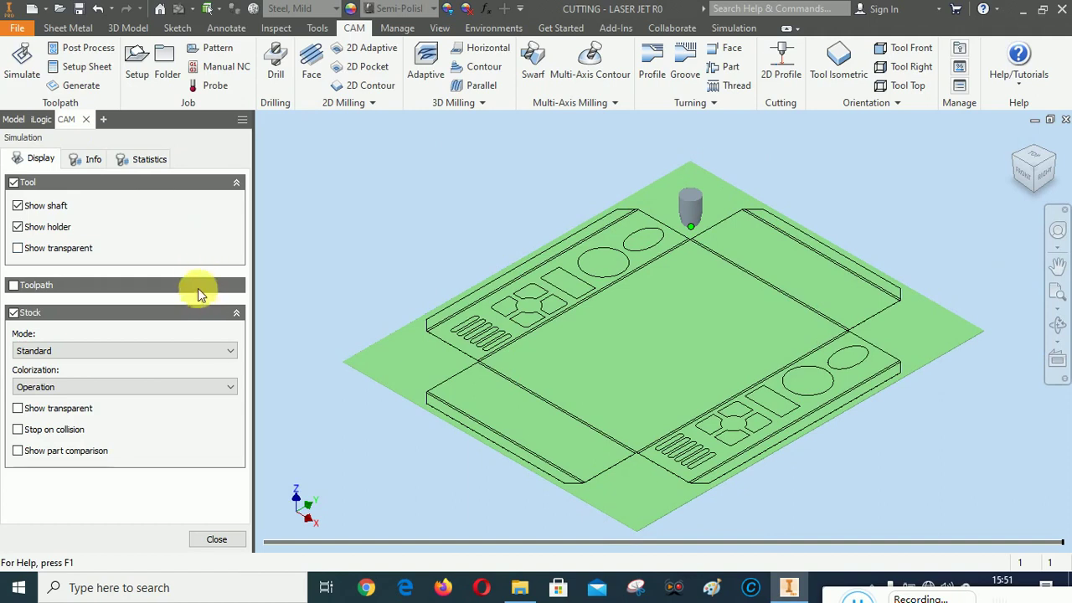
pyautogui.click(92, 159)
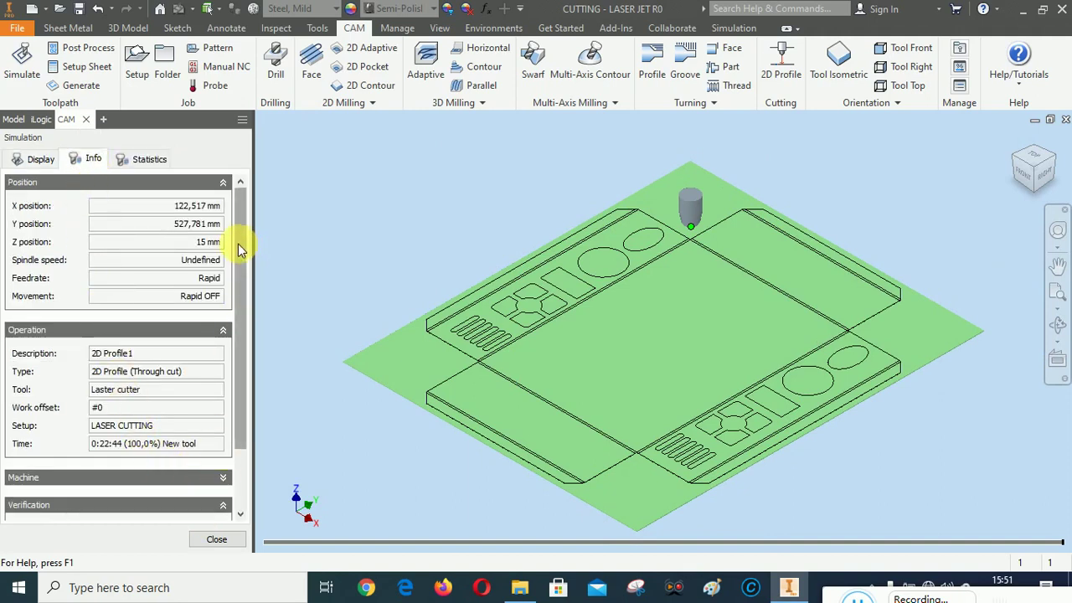
pyautogui.moveTo(238, 244); pyautogui.dragTo(240, 307)
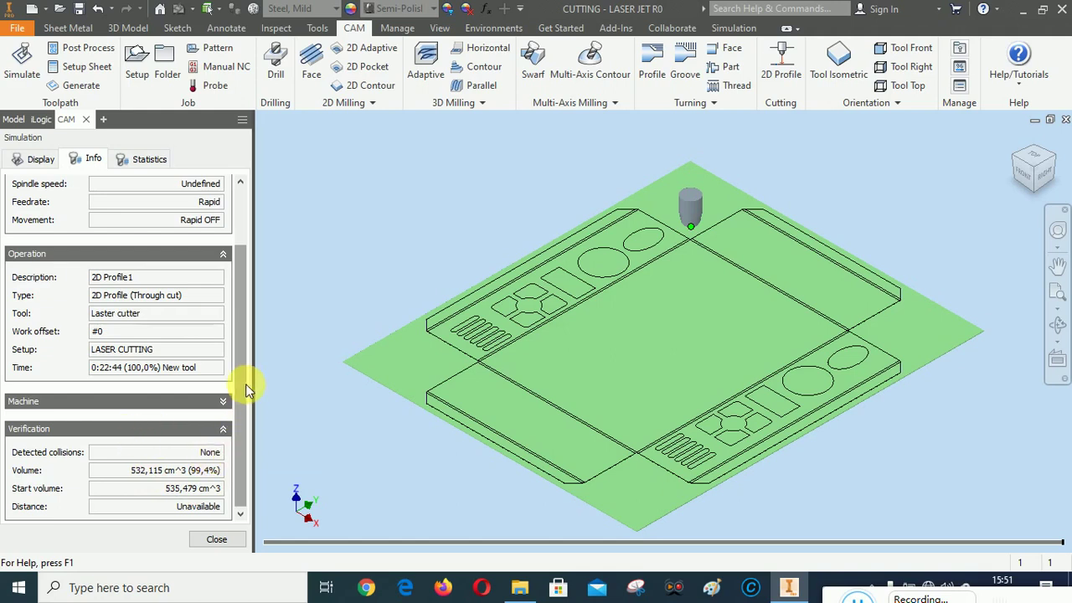
pyautogui.click(158, 160)
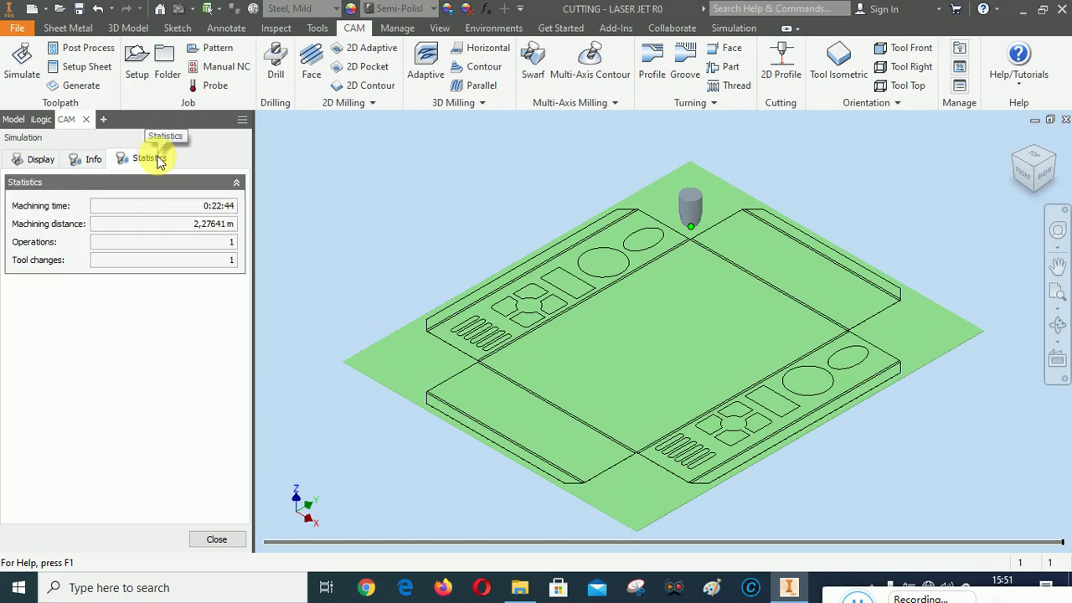
pyautogui.click(93, 165)
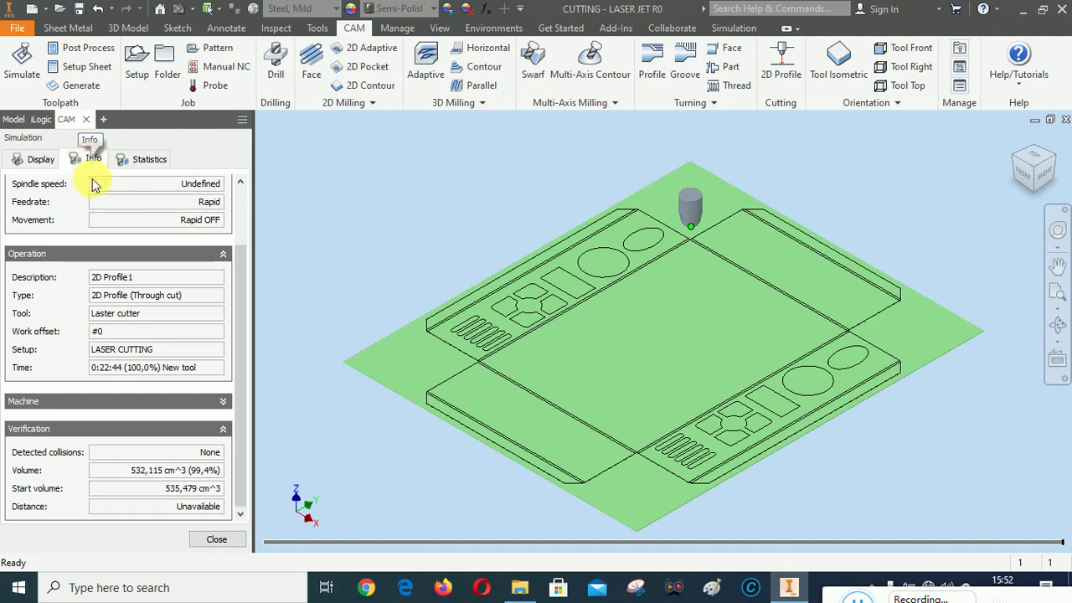
pyautogui.click(37, 159)
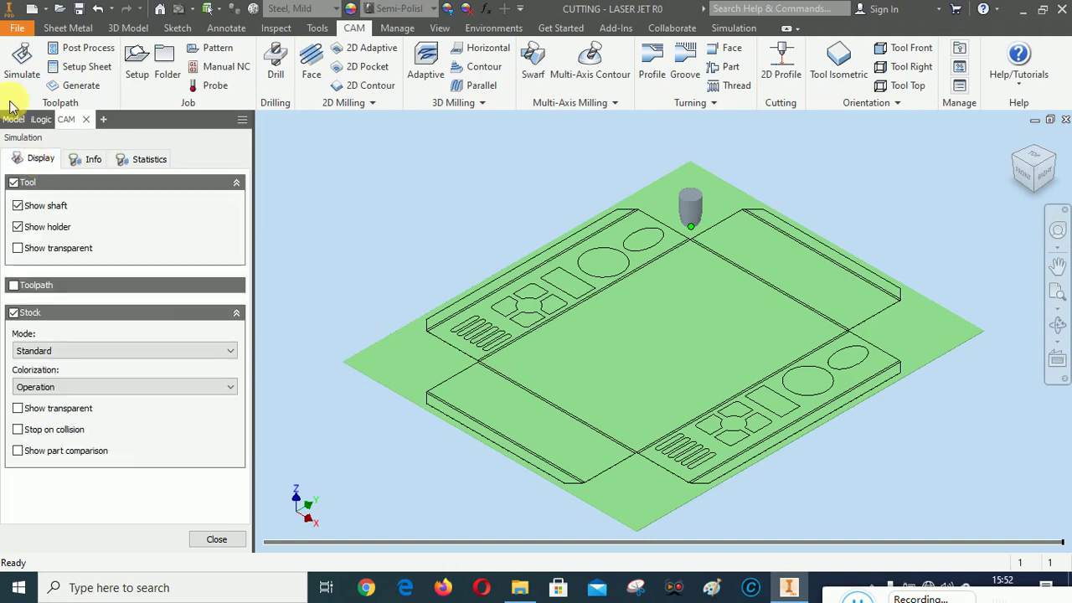
# Step: Close the simulation and start a second 2D Profile set to Laser cutting with 1 mm kerf
pyautogui.click(214, 540)
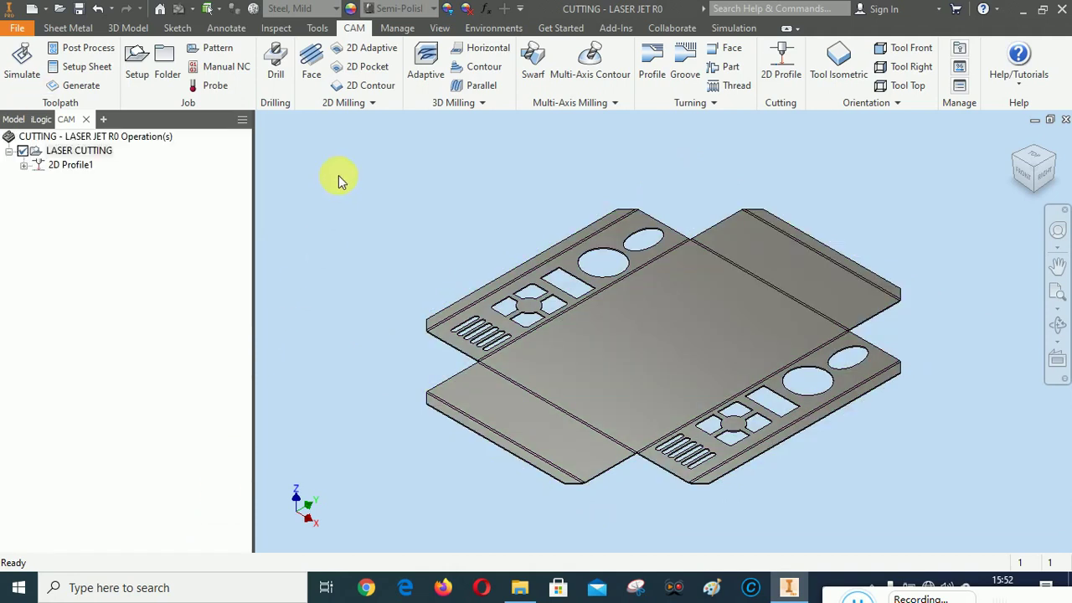
pyautogui.click(781, 65)
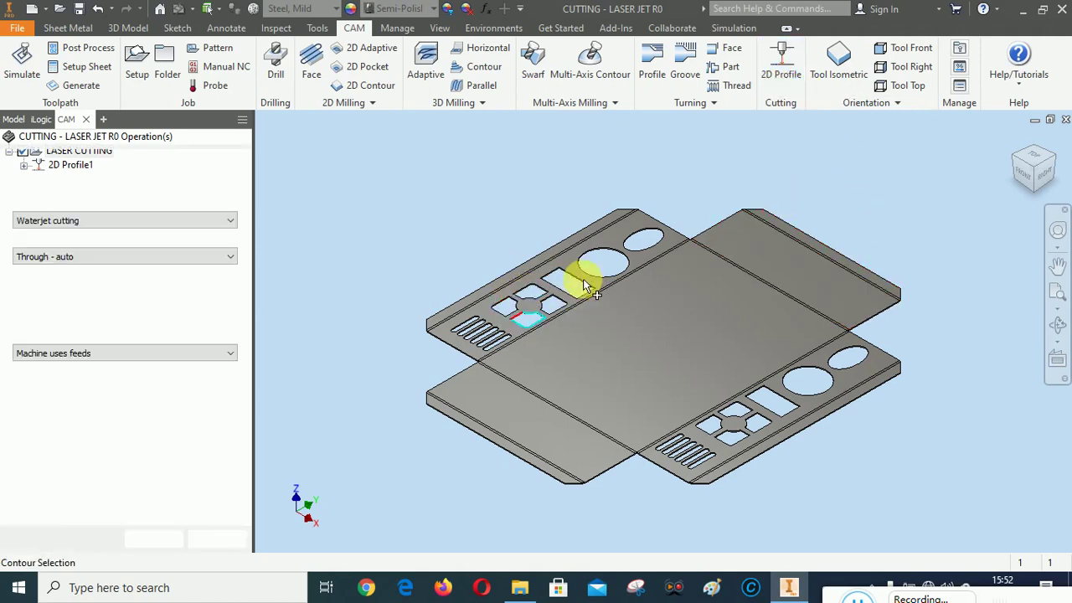
pyautogui.click(643, 240)
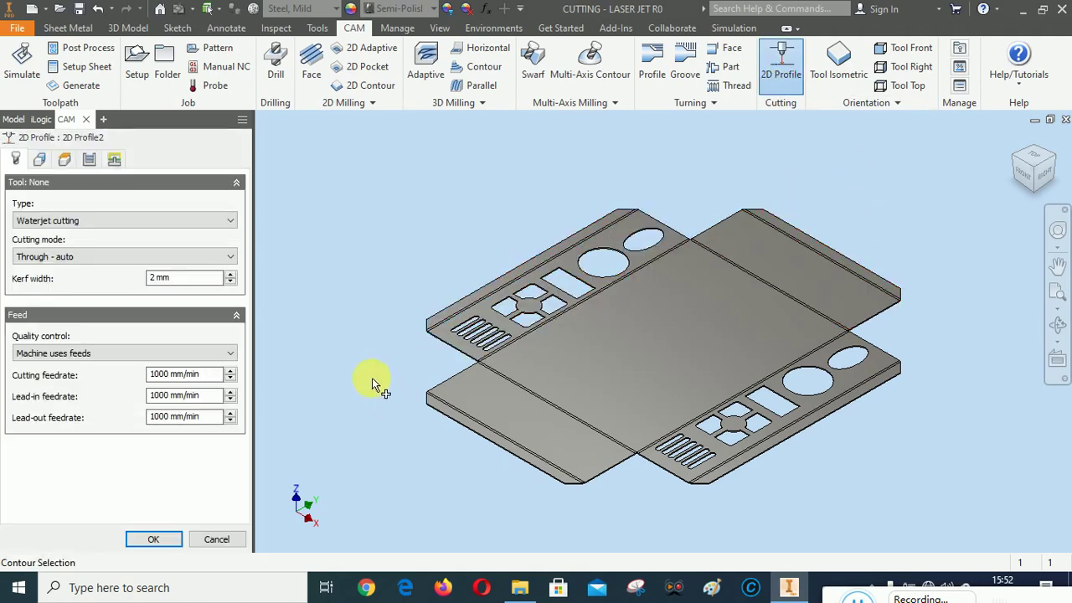
pyautogui.click(90, 220)
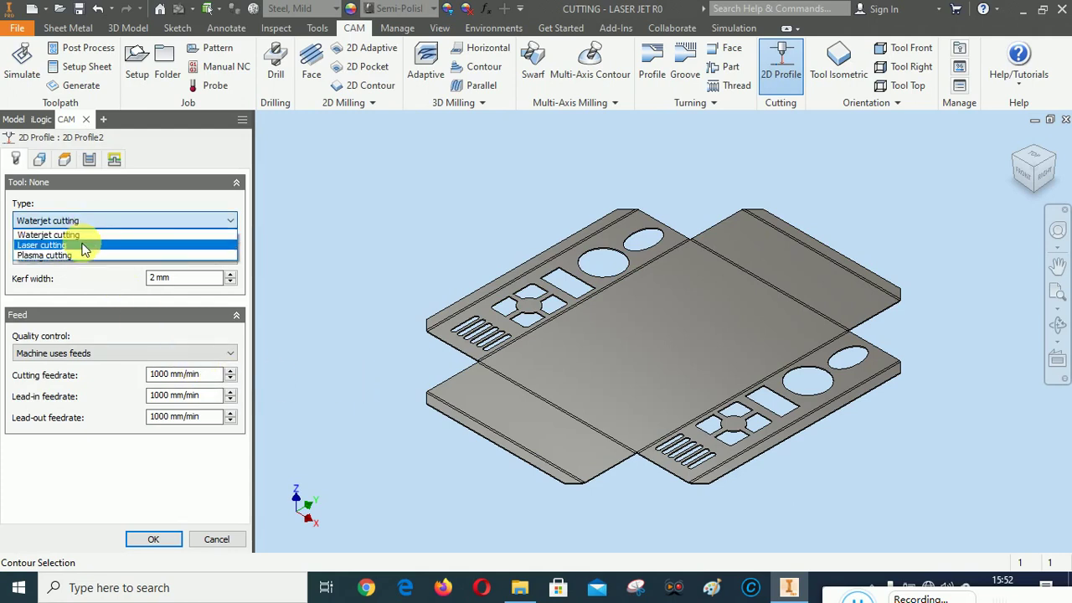
pyautogui.click(79, 241)
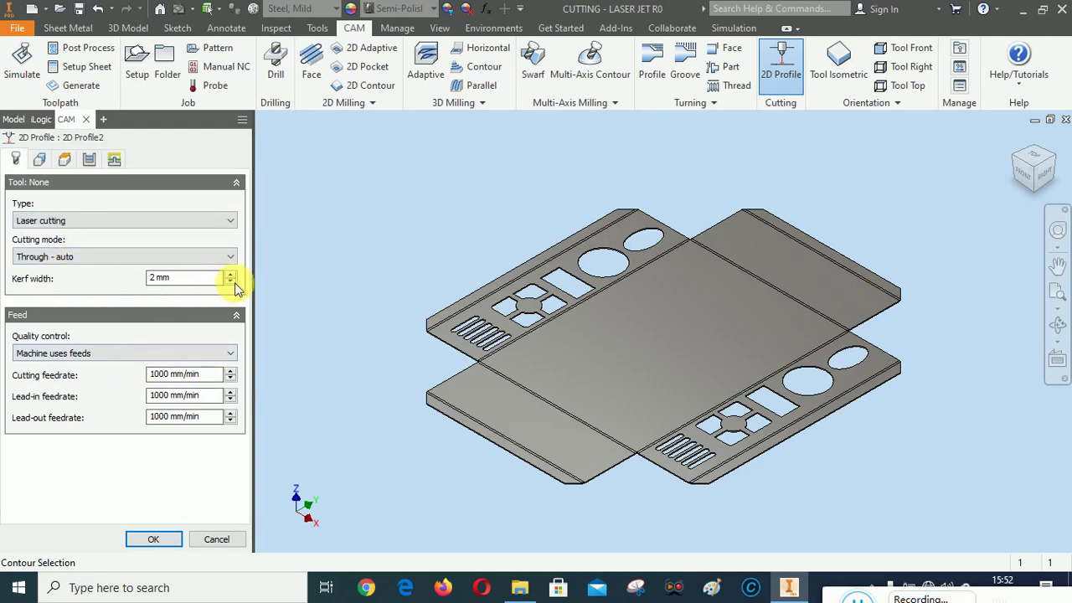
pyautogui.click(231, 283)
# Step: Set the cutting and lead feedrates to 100 mm/min
pyautogui.moveTo(161, 382); pyautogui.dragTo(140, 385)
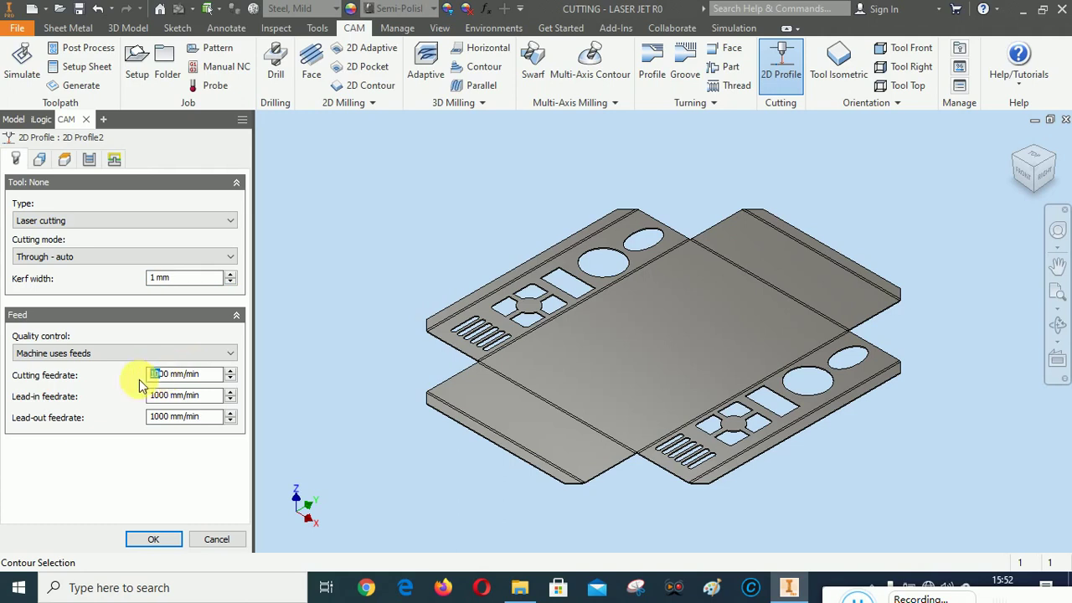
pyautogui.write('1')
pyautogui.click(164, 403)
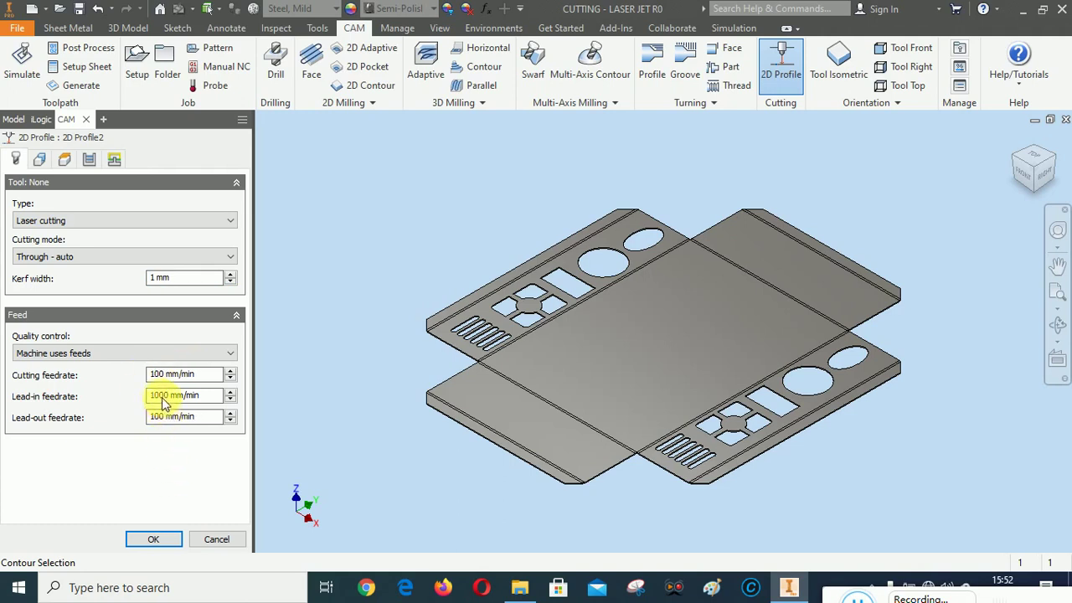
pyautogui.write('1')
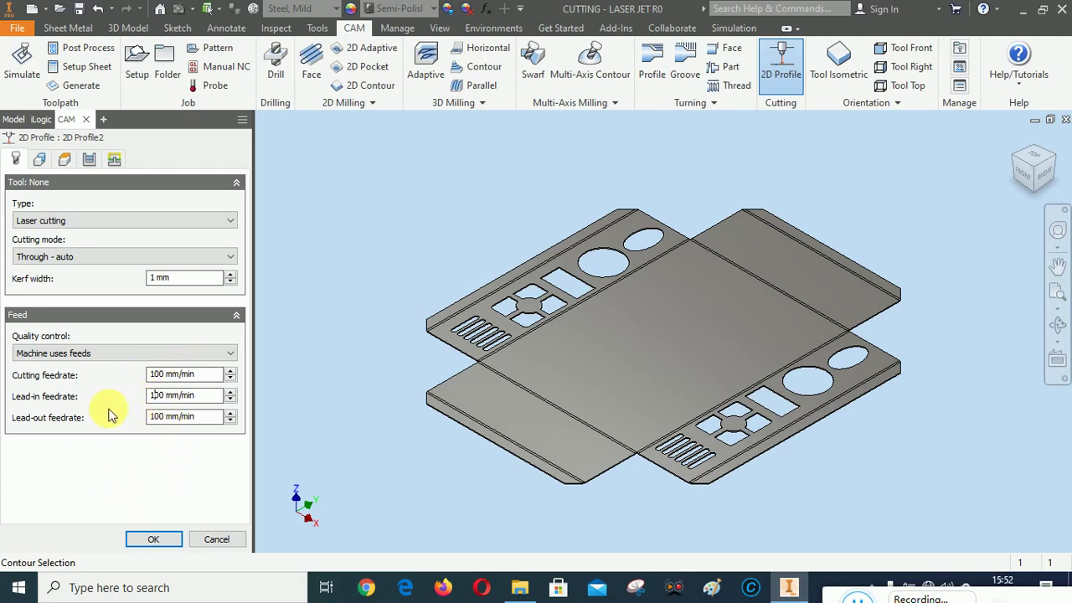
pyautogui.click(39, 160)
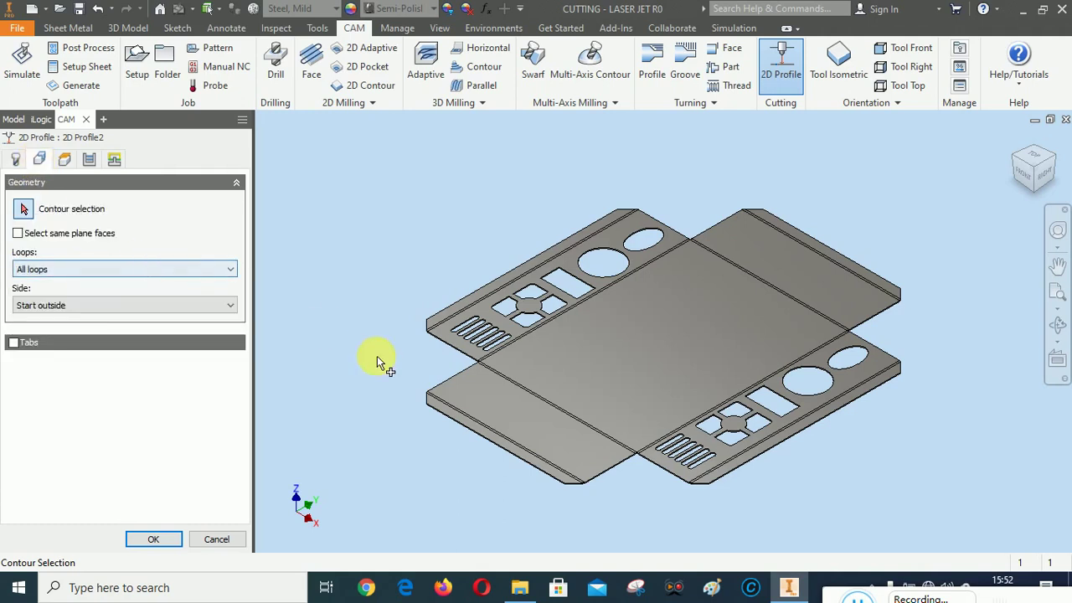
# Step: Set Loops to Inner loops with cuts starting inside the contours
pyautogui.click(89, 268)
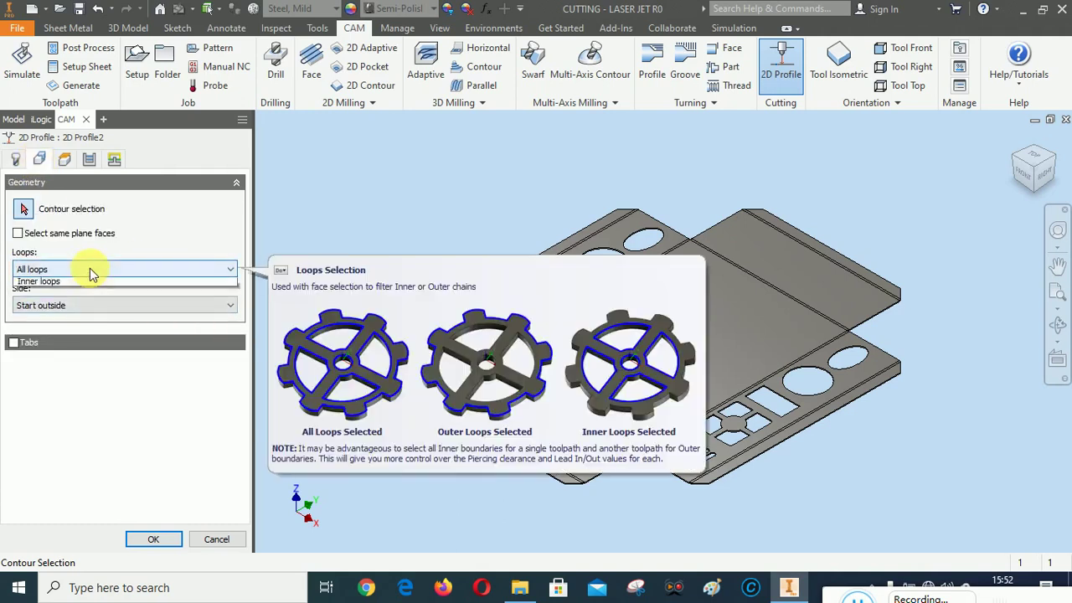
pyautogui.click(73, 303)
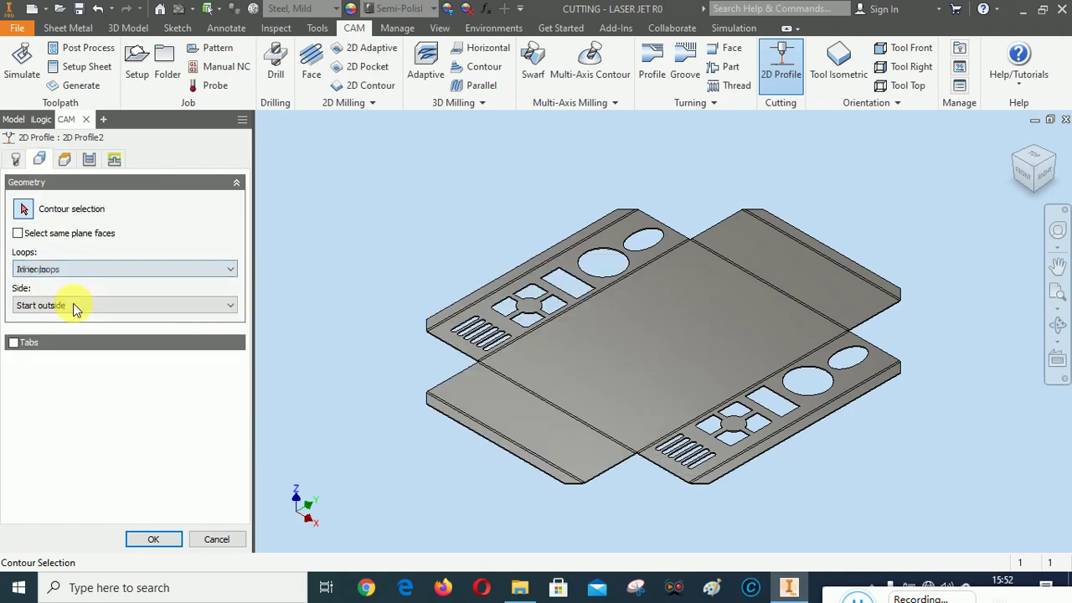
pyautogui.click(91, 304)
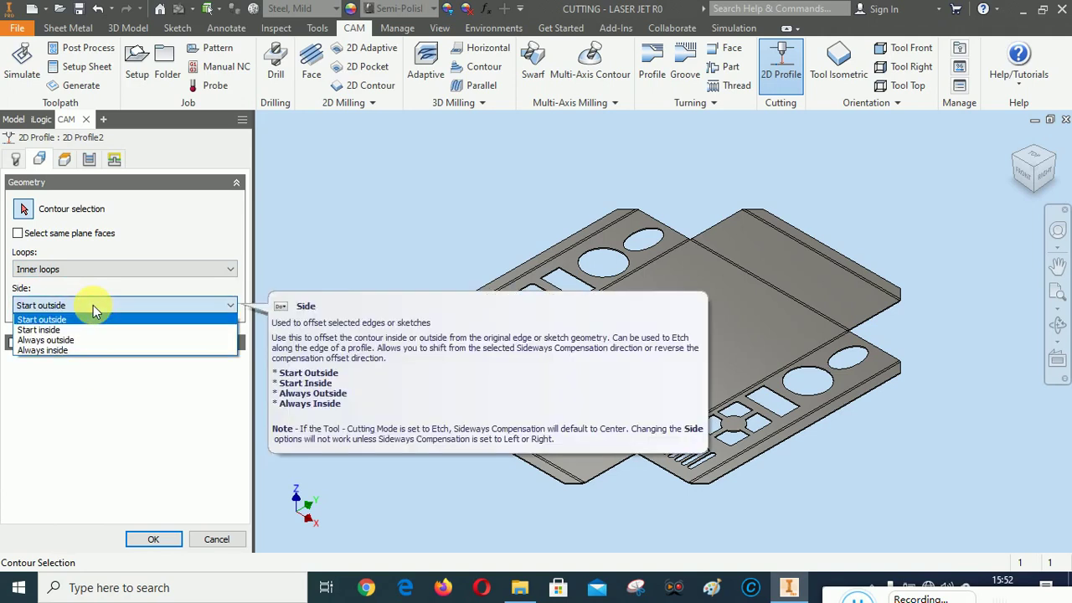
pyautogui.click(73, 330)
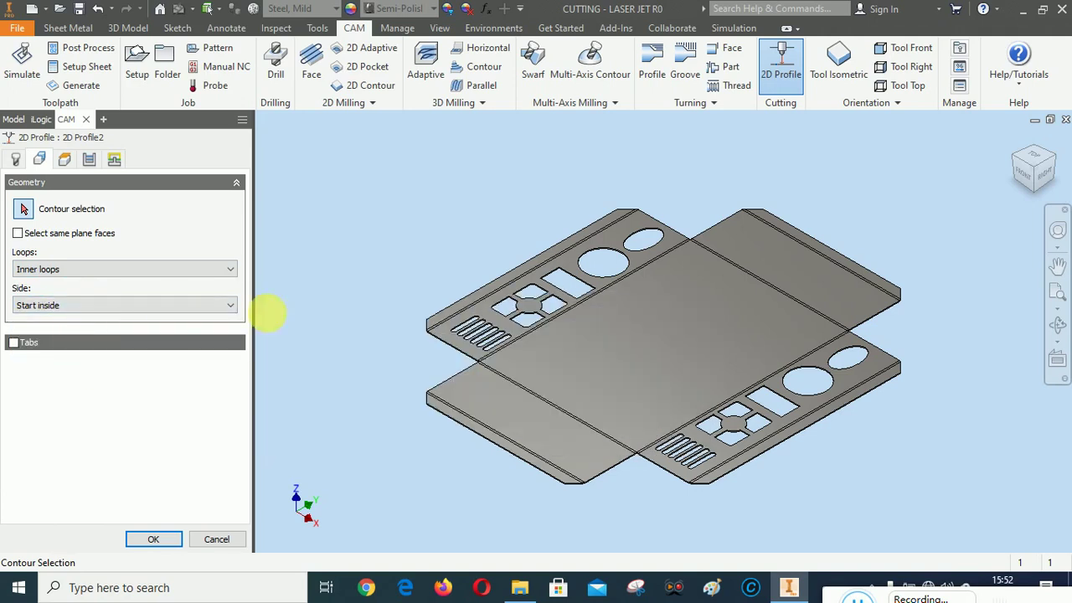
# Step: Pick the four cross-slot pockets, the rectangular cutout and the large circle on the upper wall
pyautogui.click(475, 333)
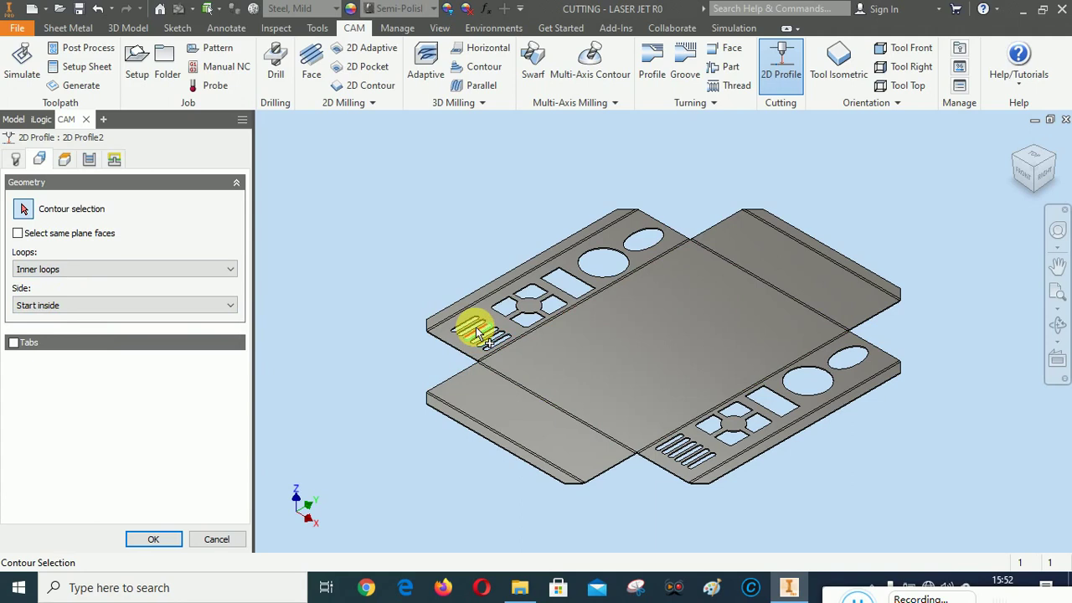
pyautogui.scroll(5, 519, 327)
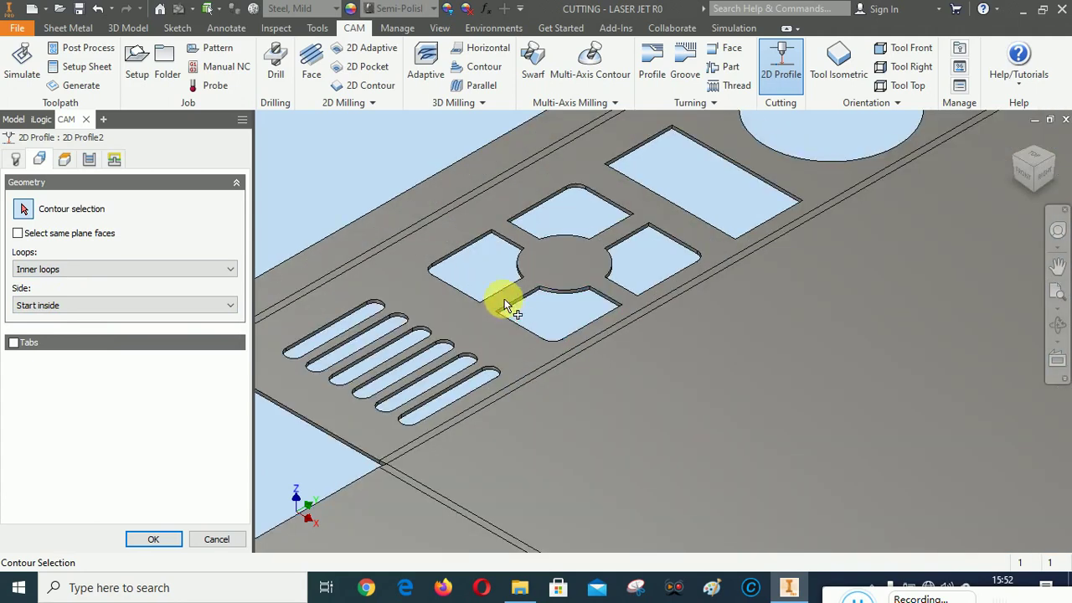
pyautogui.click(477, 237)
pyautogui.click(471, 242)
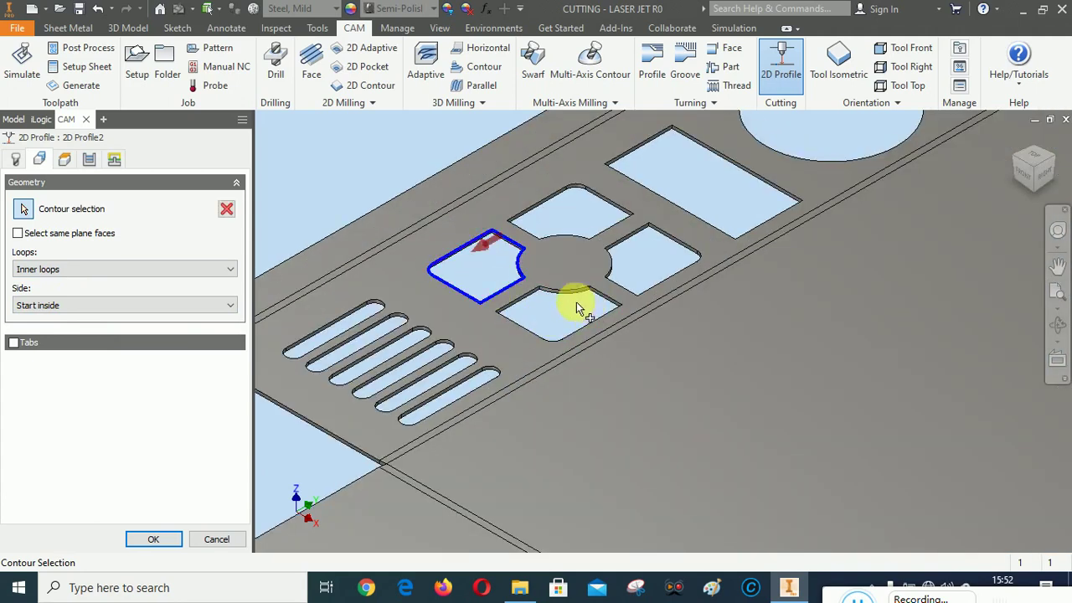
pyautogui.click(525, 300)
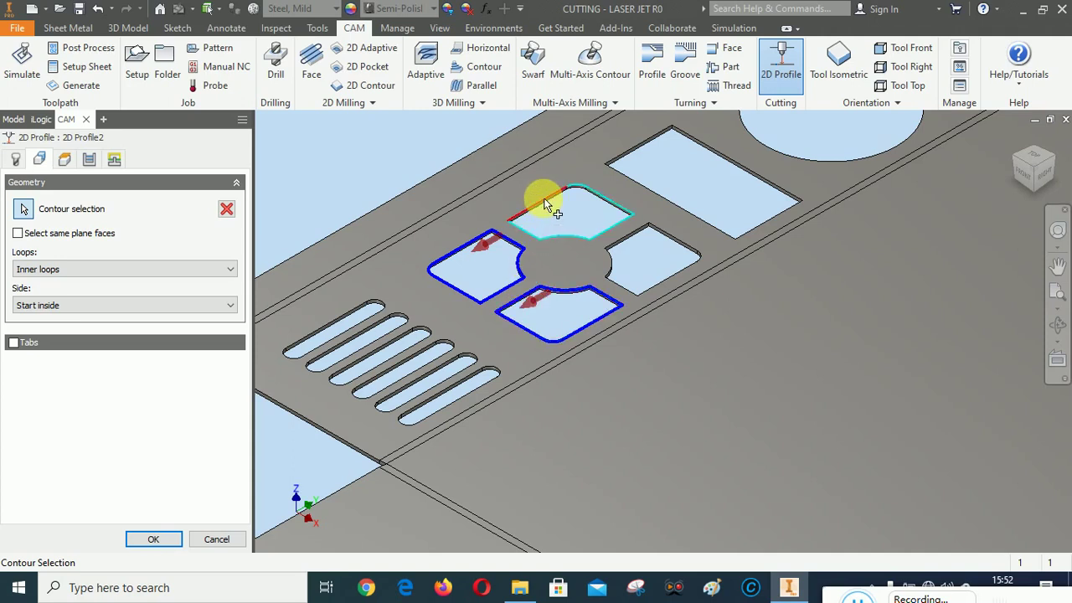
pyautogui.click(546, 210)
pyautogui.click(629, 242)
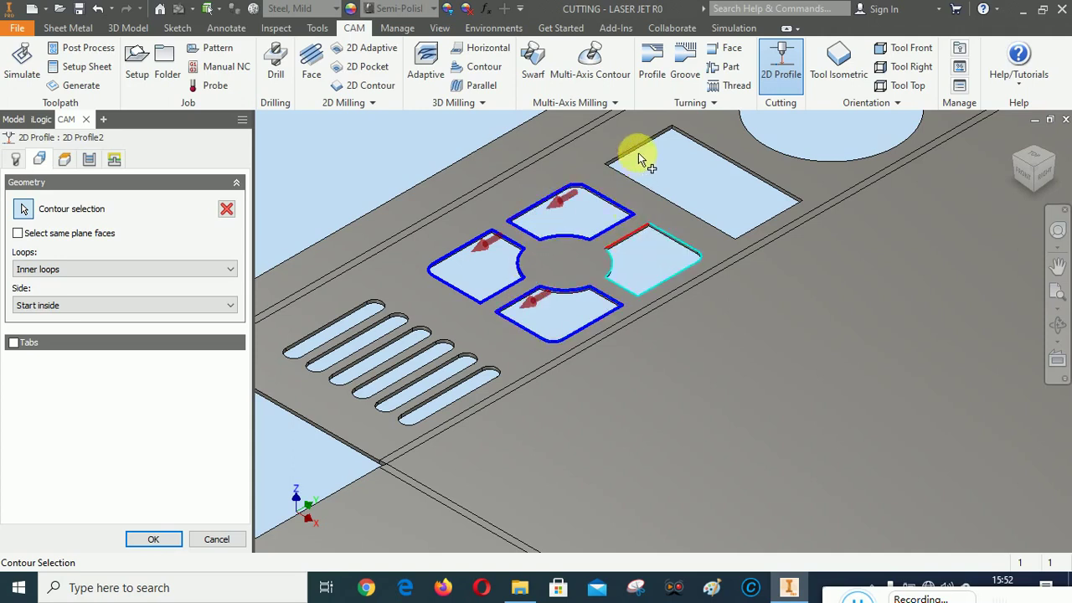
pyautogui.click(795, 205)
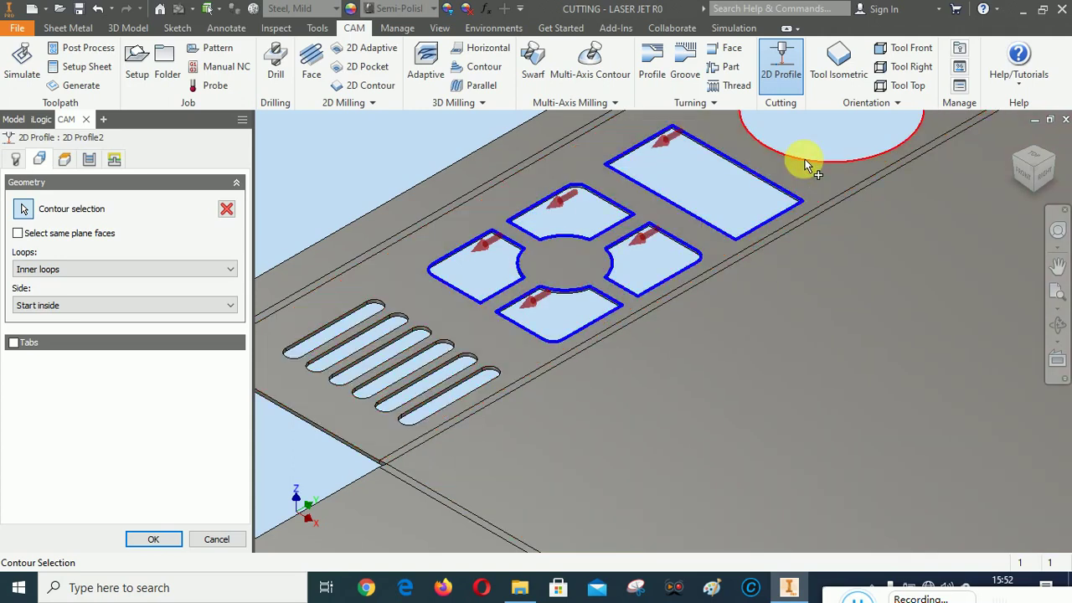
pyautogui.click(805, 159)
# Step: Add the lower flange's cutout, small rectangle, large circle and small ellipse
pyautogui.scroll(5, 624, 339)
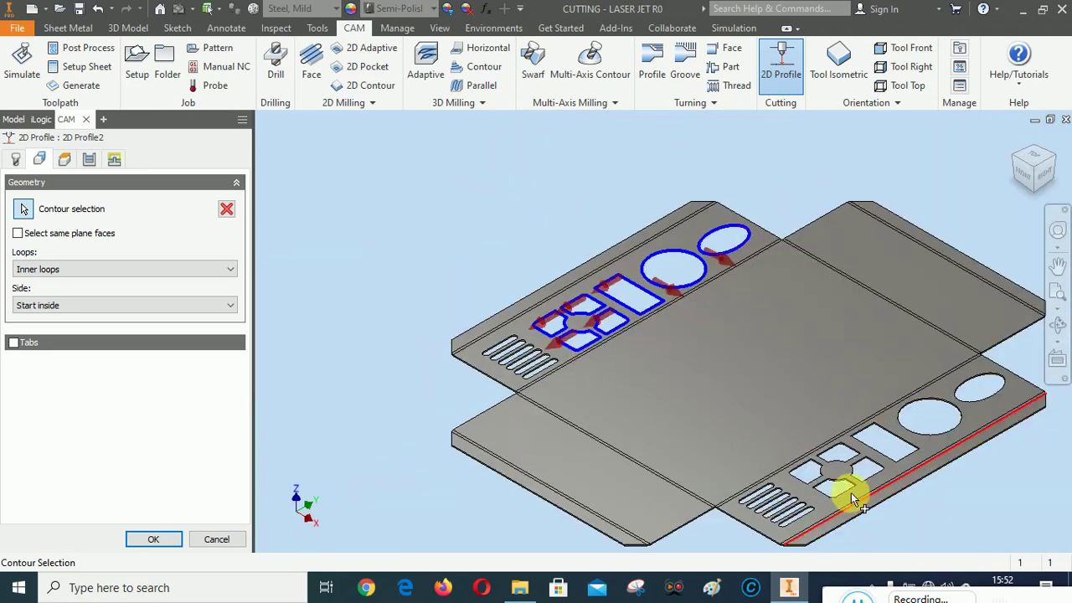
pyautogui.click(802, 463)
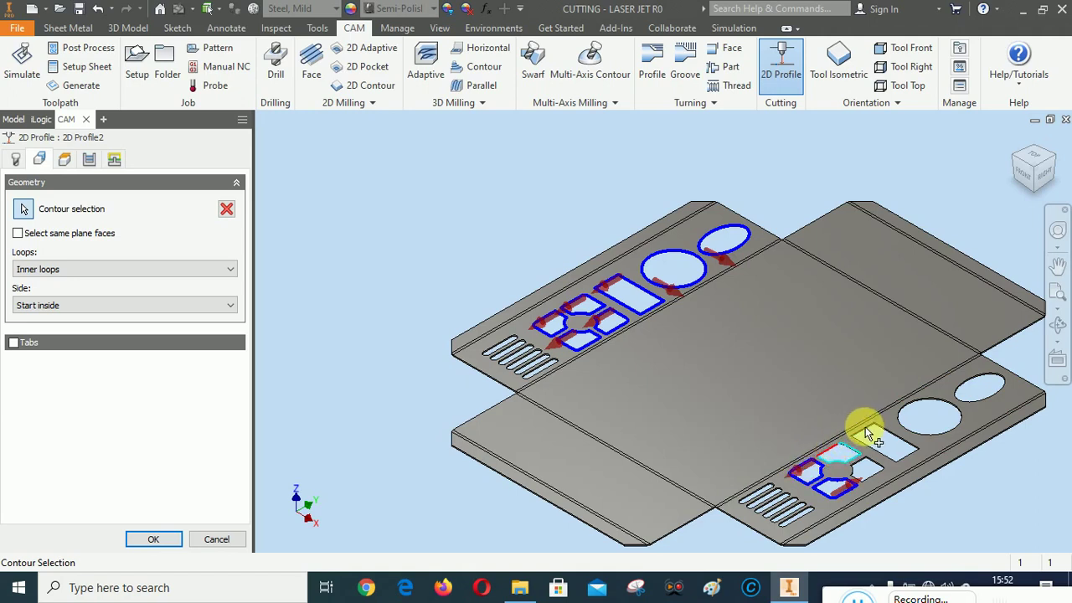
pyautogui.click(867, 437)
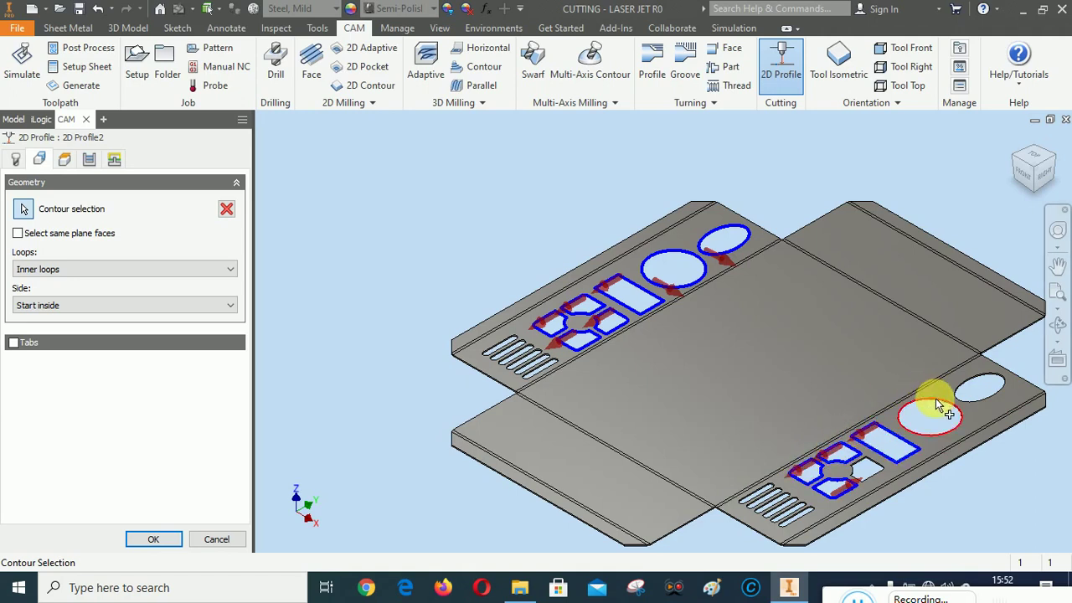
pyautogui.click(943, 405)
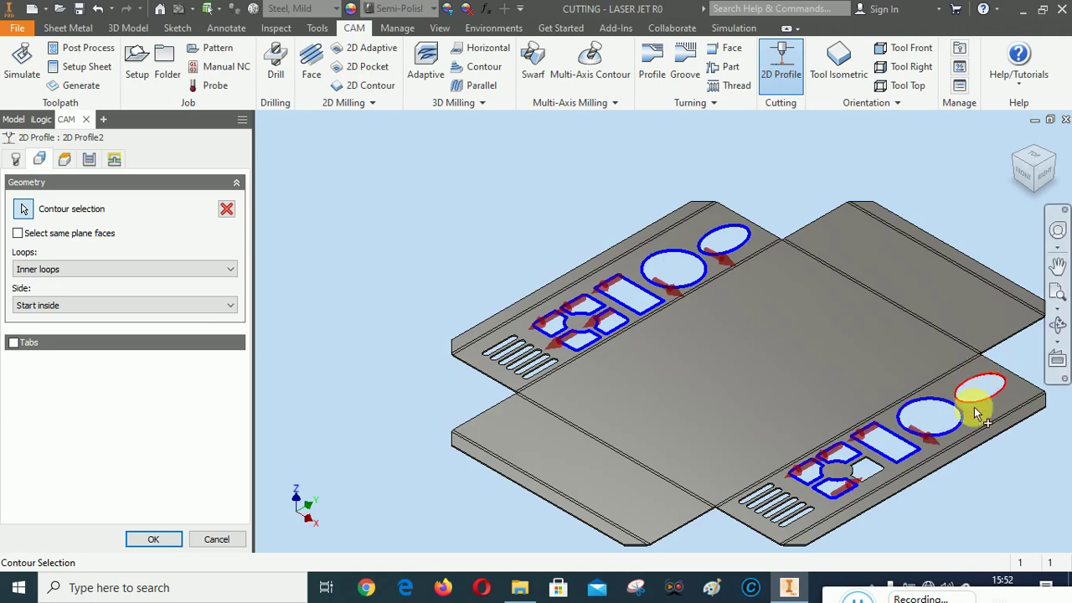
pyautogui.click(980, 387)
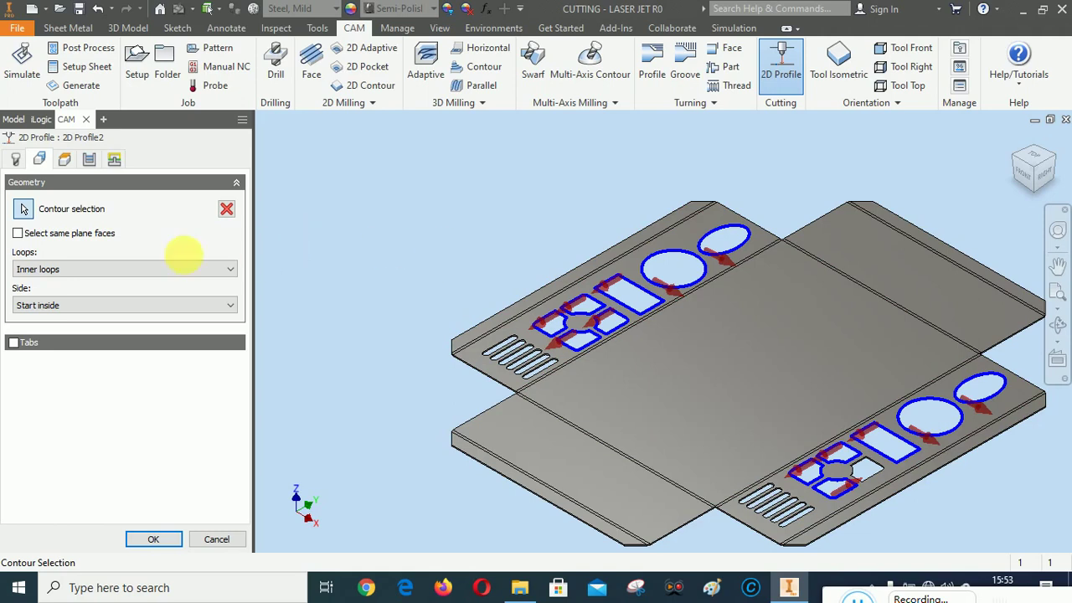
# Step: Review the Heights, Passes and Linking settings and accept 2D Profile2
pyautogui.click(65, 160)
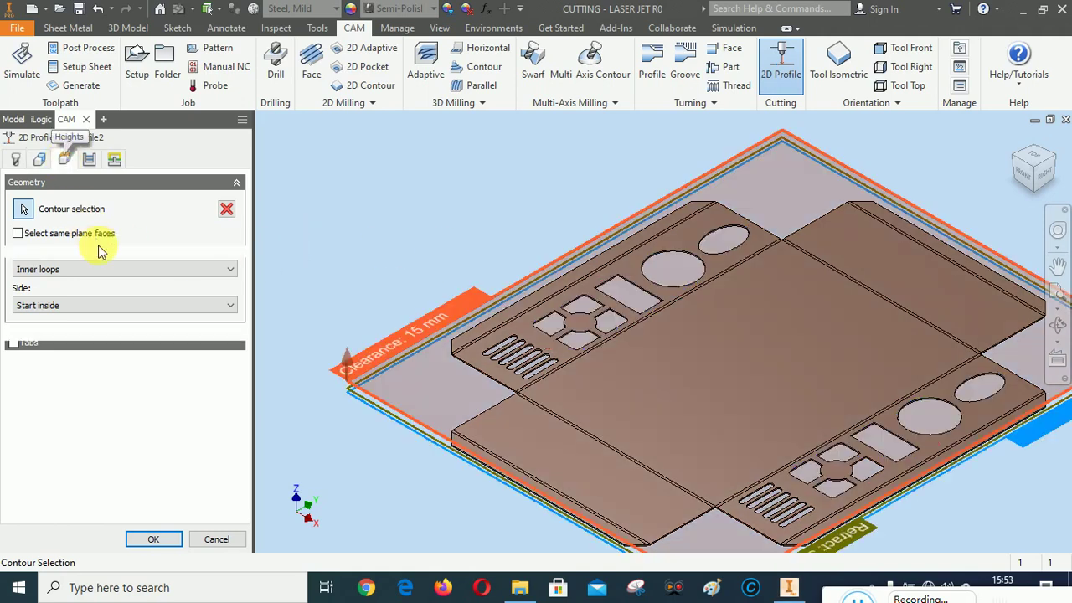
pyautogui.click(89, 160)
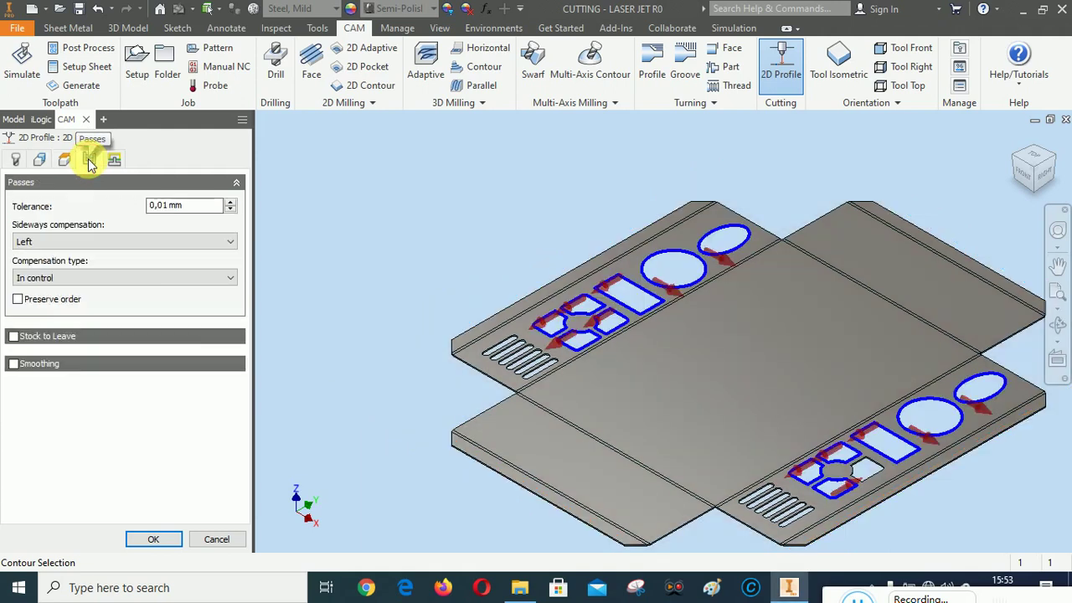
pyautogui.click(114, 160)
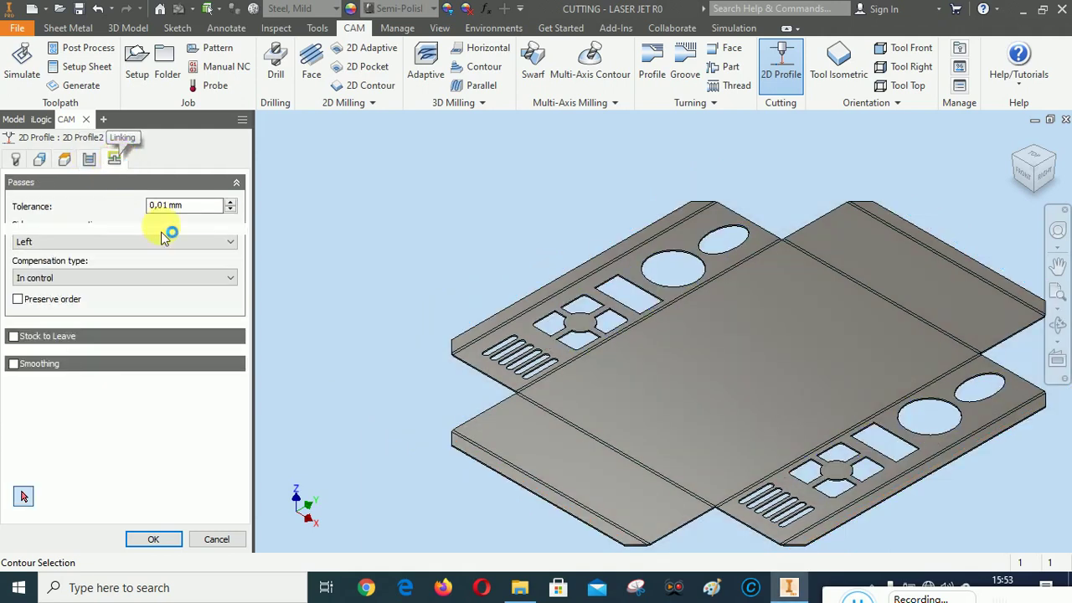
pyautogui.click(159, 539)
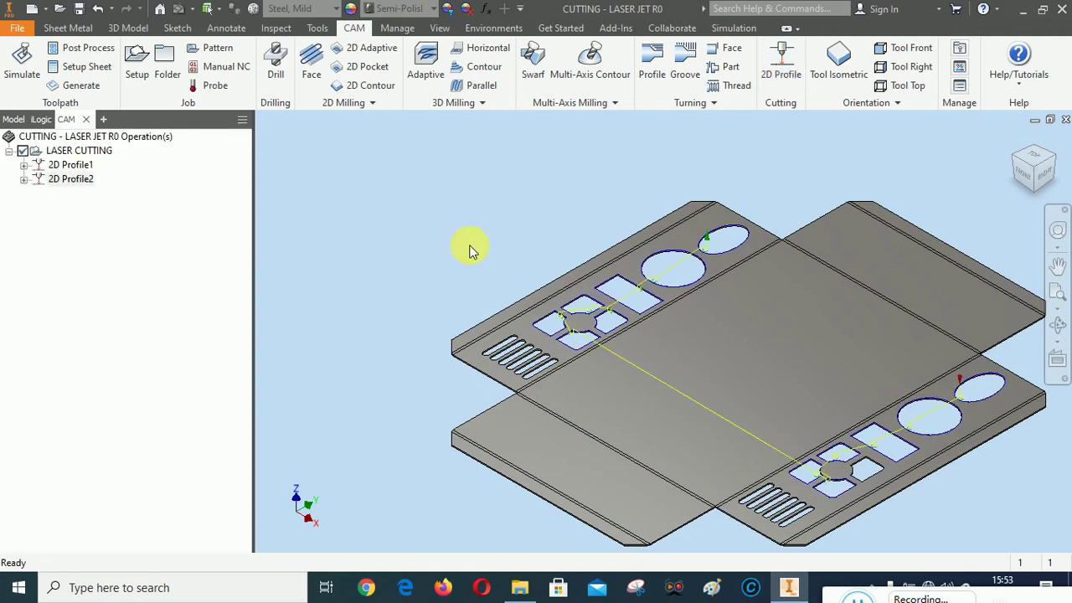
# Step: Simulate all operations of the LASER CUTTING setup and fit the stock in view
pyautogui.rightClick(77, 152)
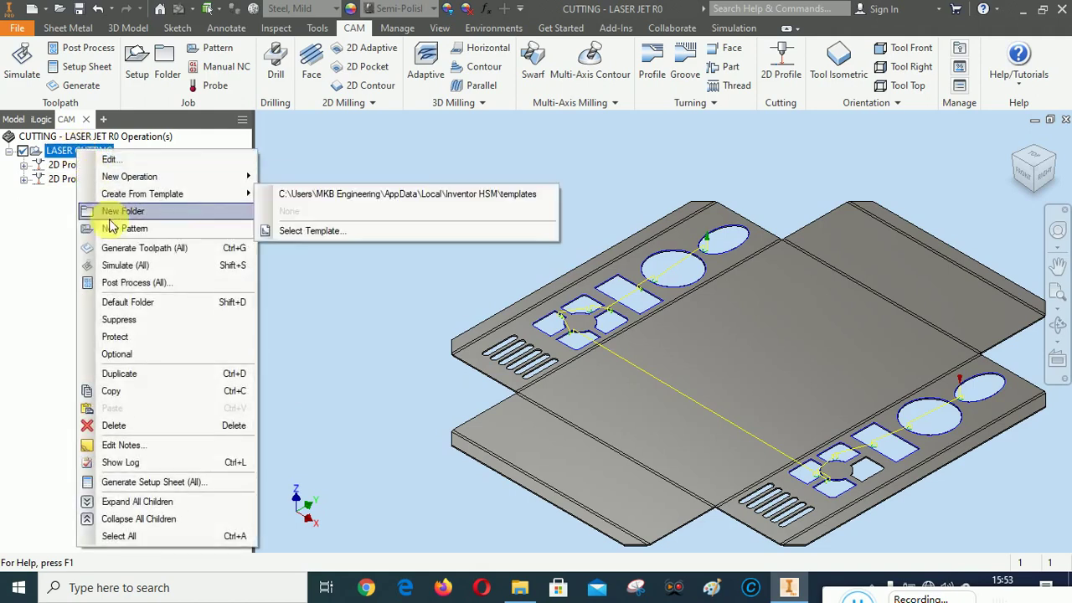
pyautogui.click(134, 264)
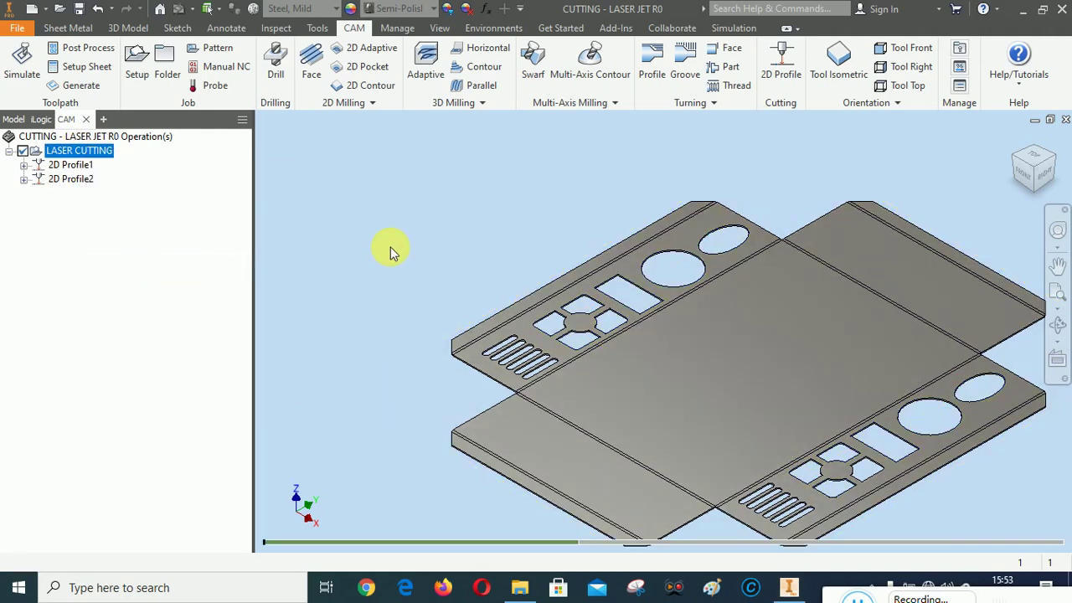
pyautogui.click(1056, 292)
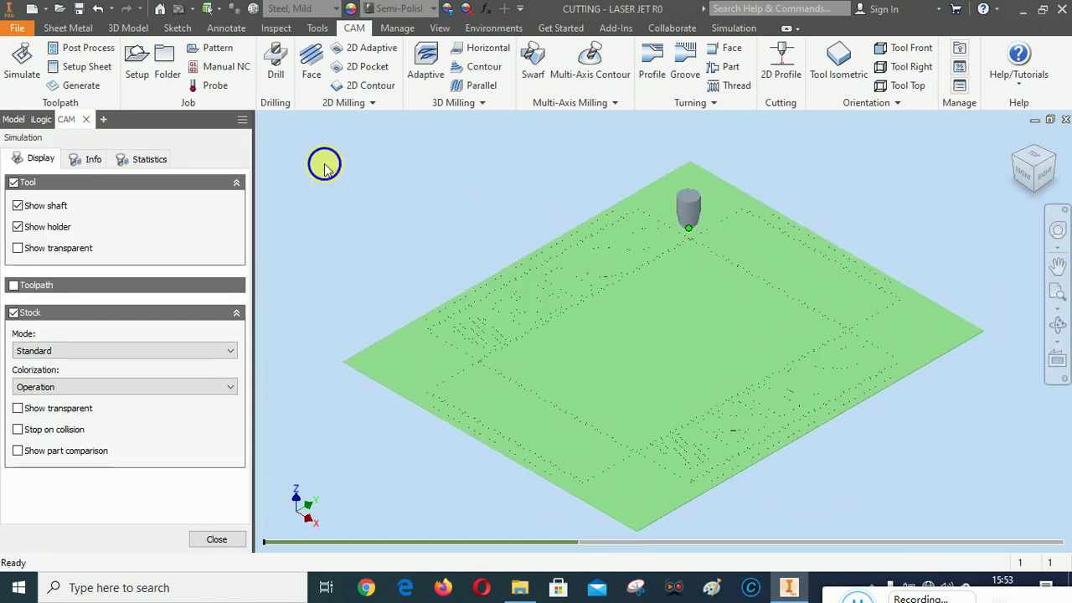
pyautogui.rightClick(323, 162)
pyautogui.press('Escape')
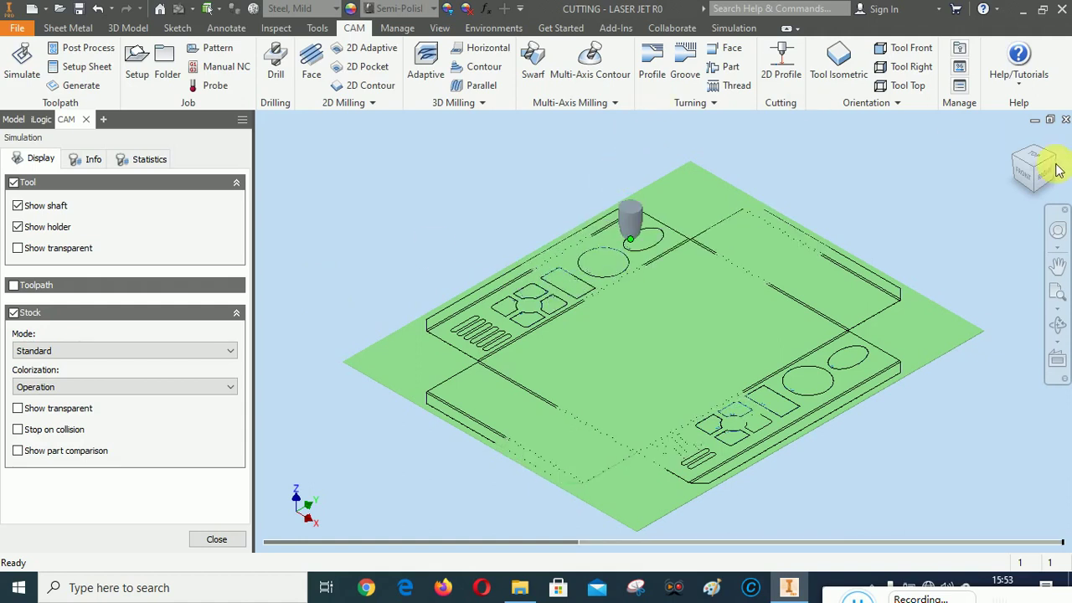
# Step: View the plate from the top and zoom to inspect cuts around ellipses, circles, rectangles and cross-slots
pyautogui.click(1030, 163)
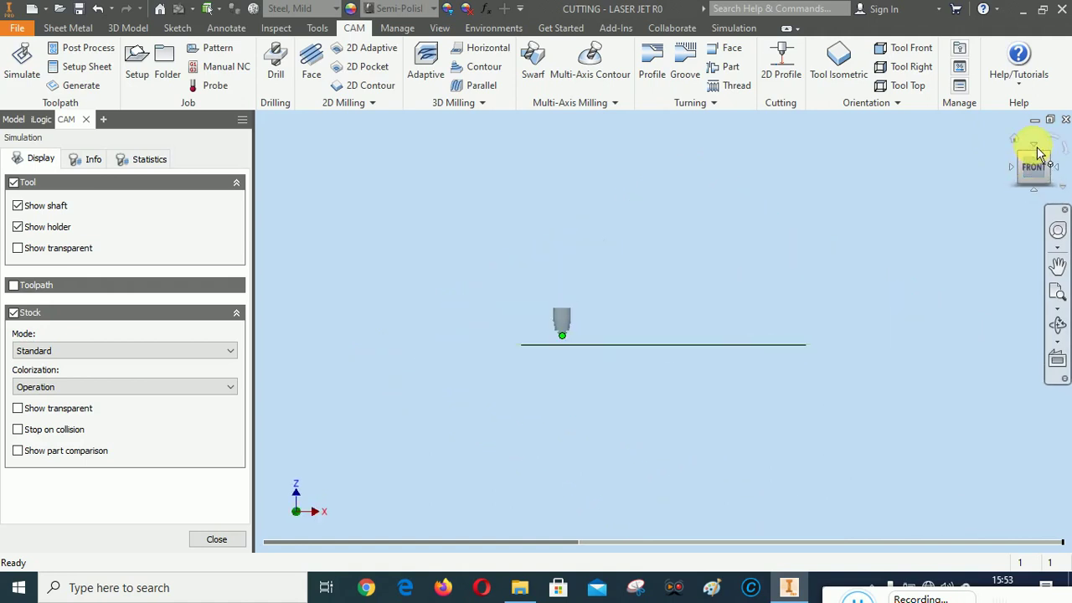
pyautogui.scroll(-2, 581, 230)
pyautogui.scroll(-2, 582, 230)
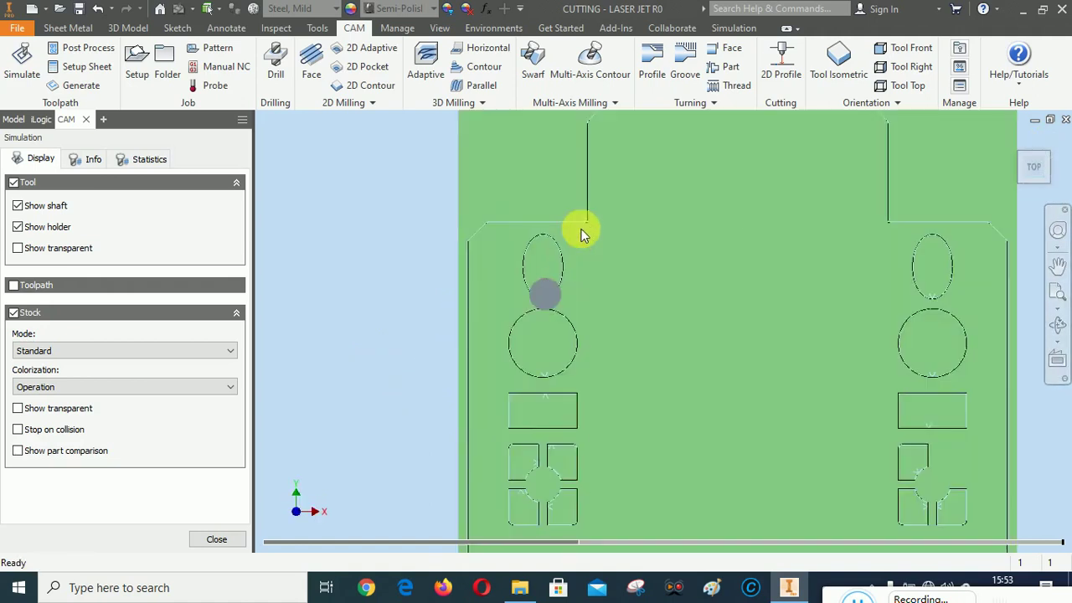
pyautogui.scroll(-2, 593, 206)
pyautogui.scroll(-2, 593, 209)
pyautogui.scroll(-3, 609, 224)
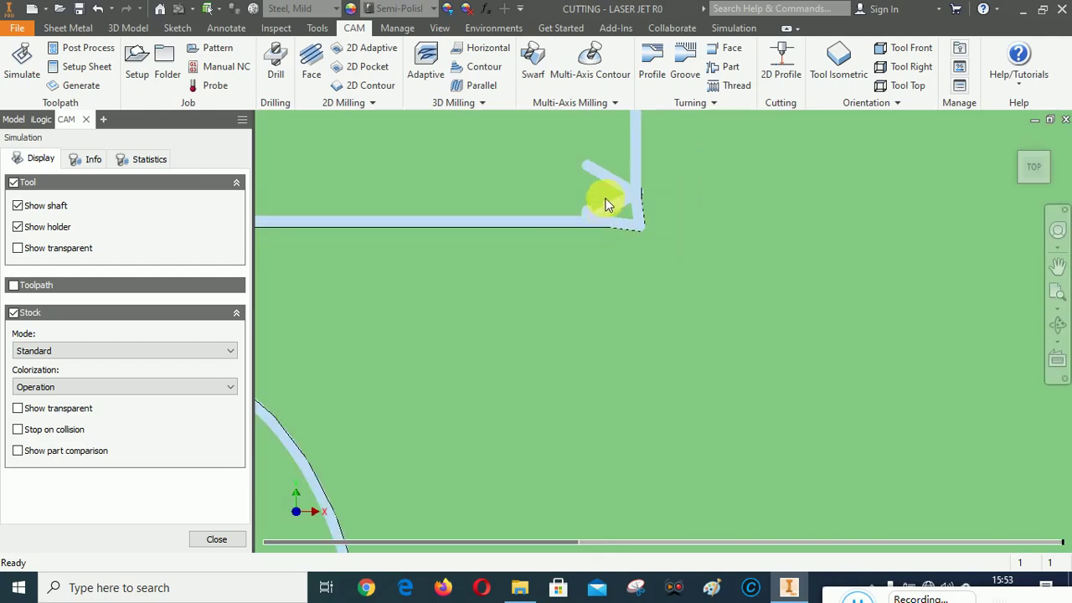
pyautogui.scroll(-3, 548, 170)
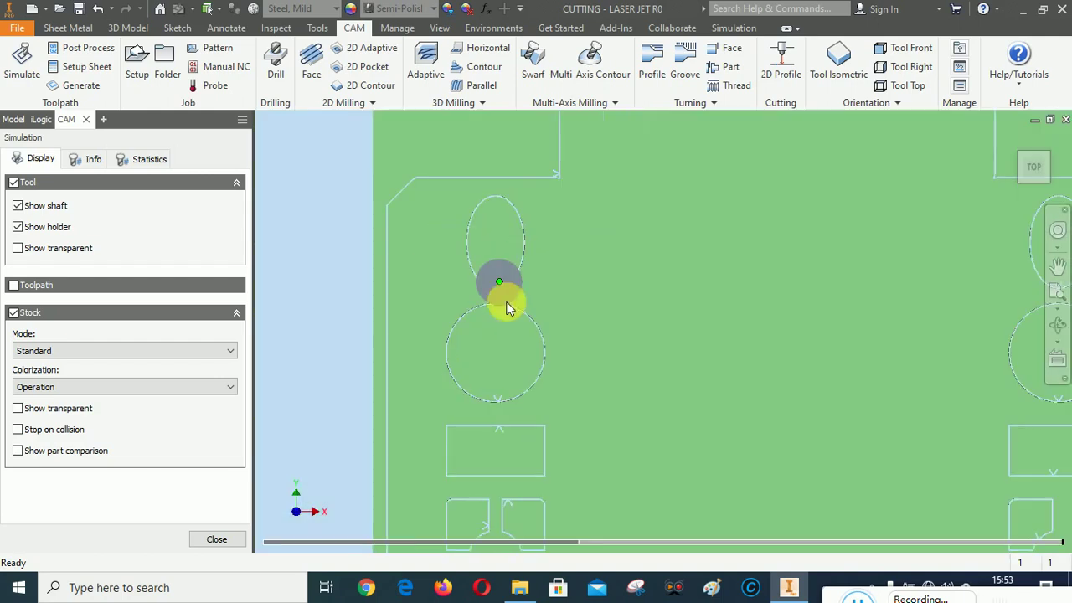
pyautogui.scroll(-2, 474, 251)
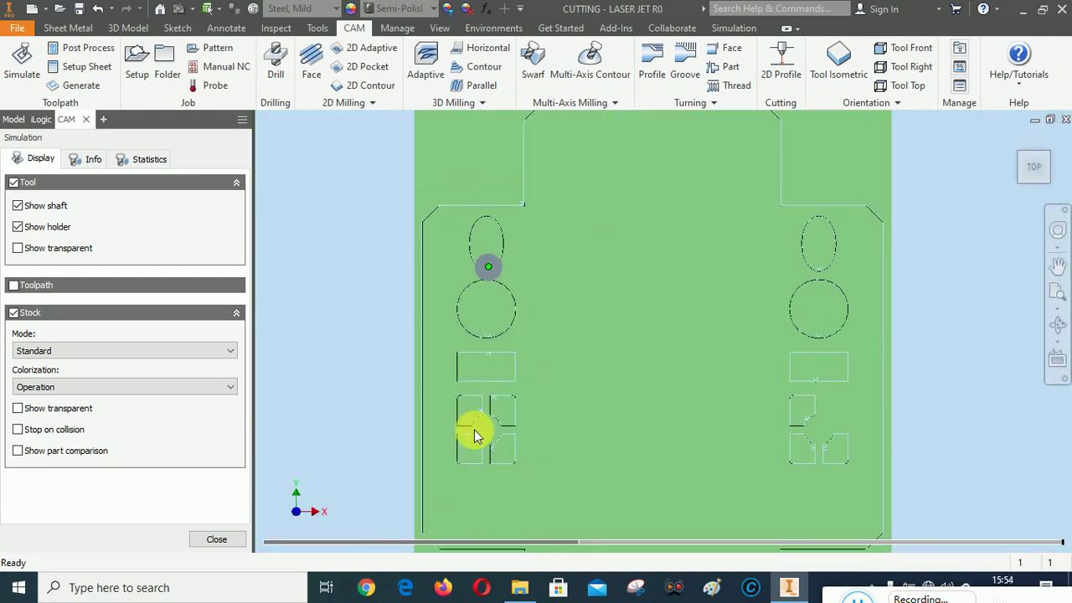
pyautogui.scroll(5, 476, 427)
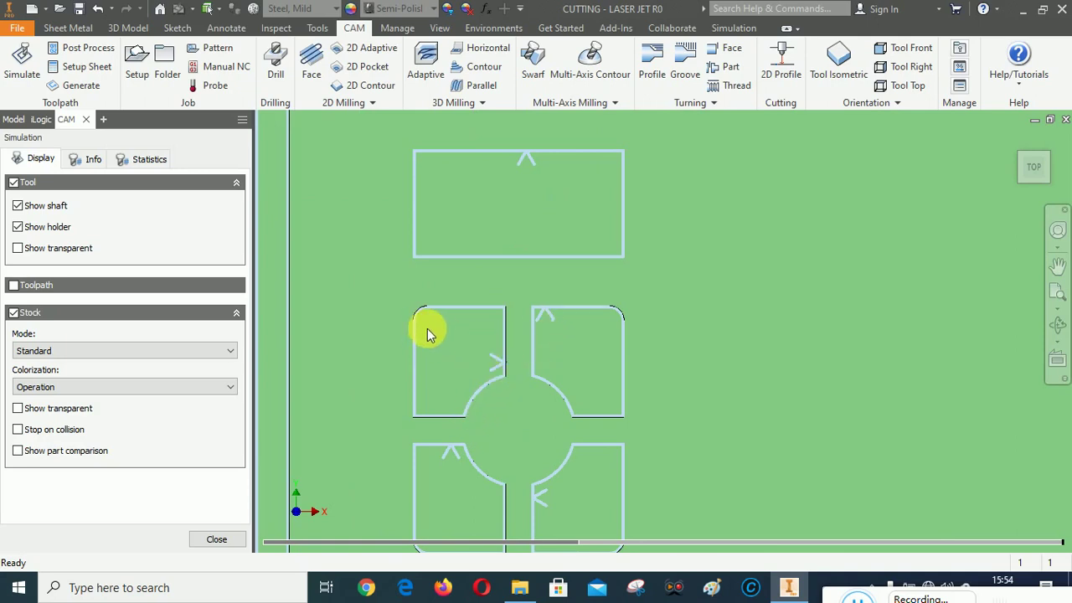
pyautogui.scroll(-3, 423, 330)
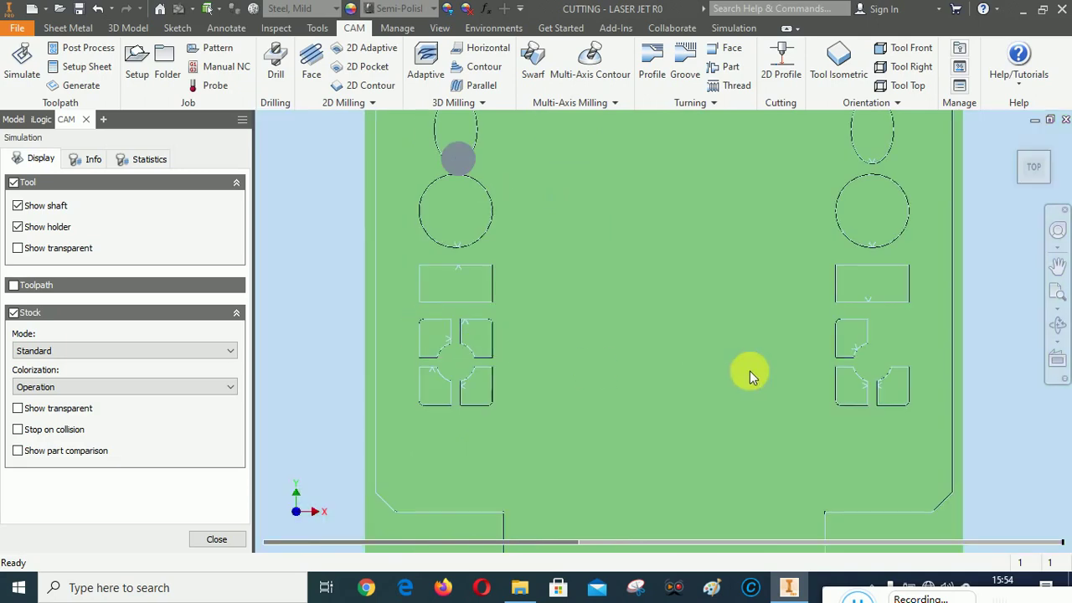
pyautogui.scroll(-2, 750, 373)
pyautogui.scroll(3, 829, 300)
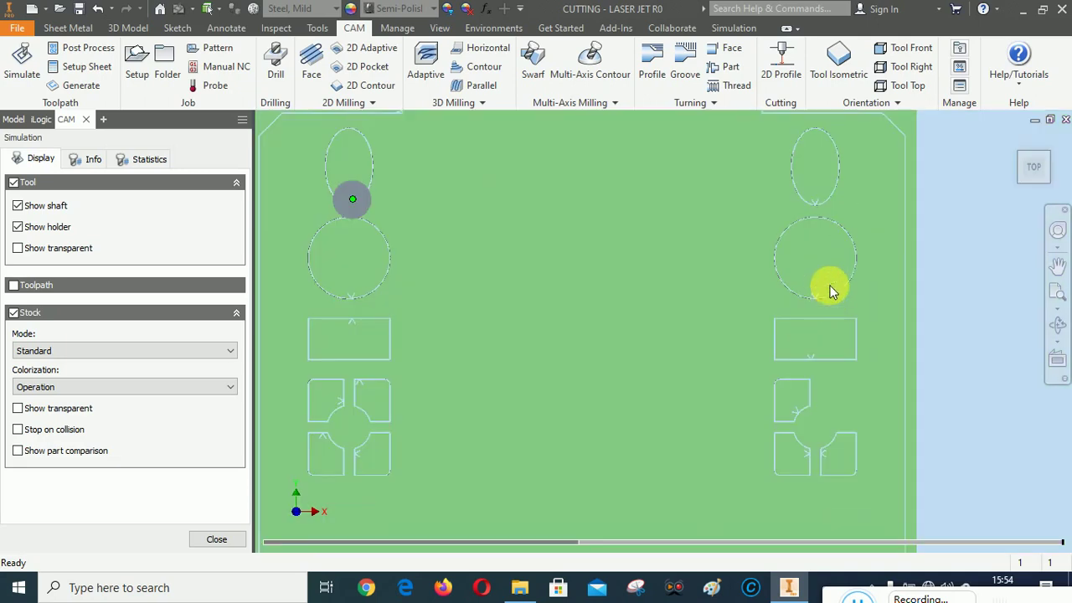
pyautogui.scroll(-2, 829, 291)
# Step: Return to isometric view and check the 0:45:18 time, 5.75477 m distance and the Verification section
pyautogui.click(1016, 144)
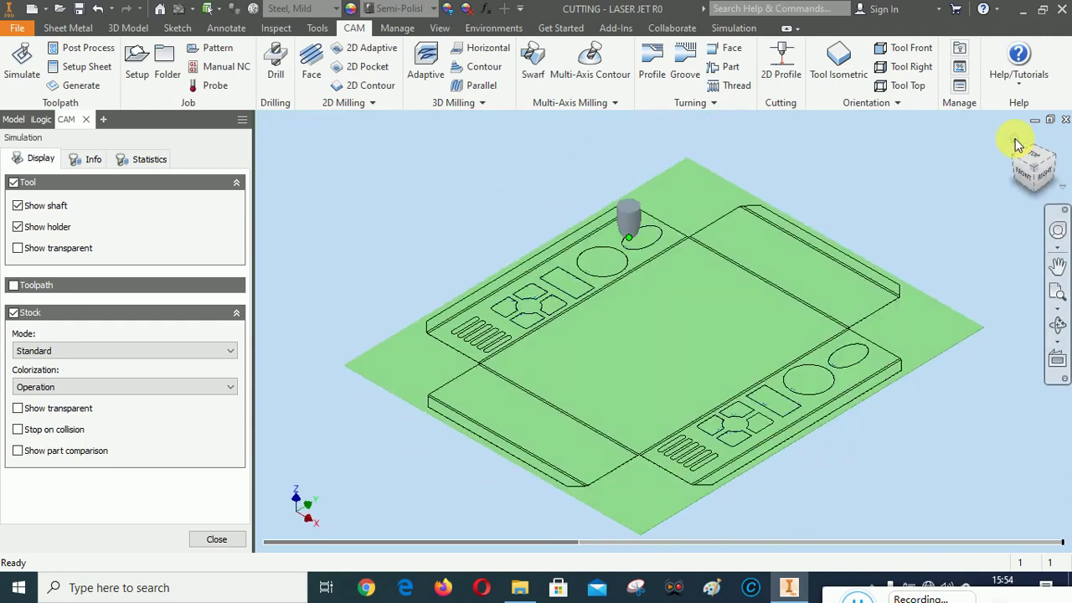
pyautogui.click(87, 162)
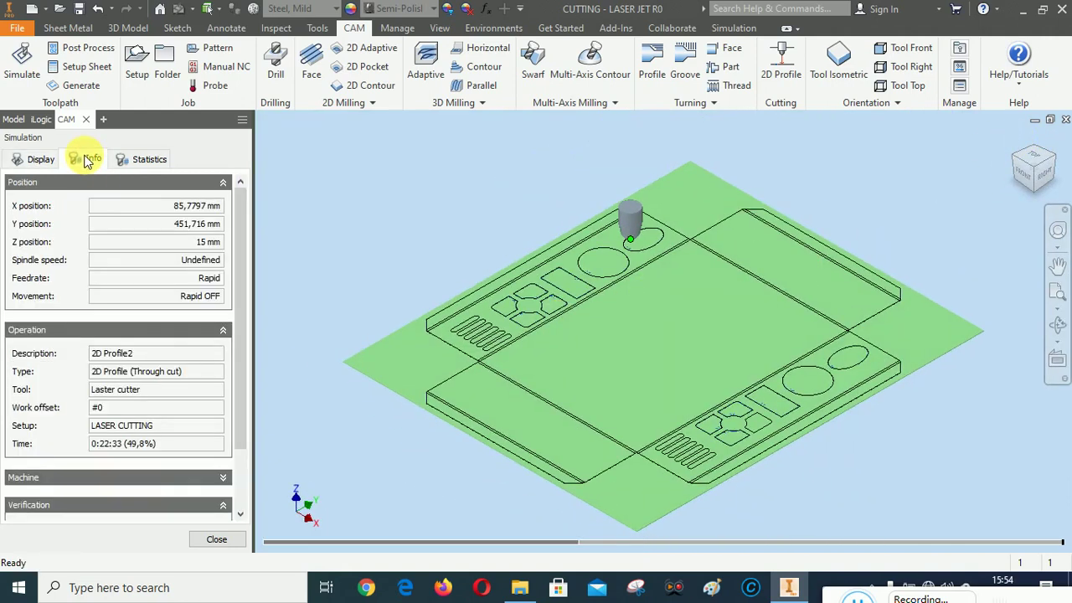
pyautogui.click(147, 160)
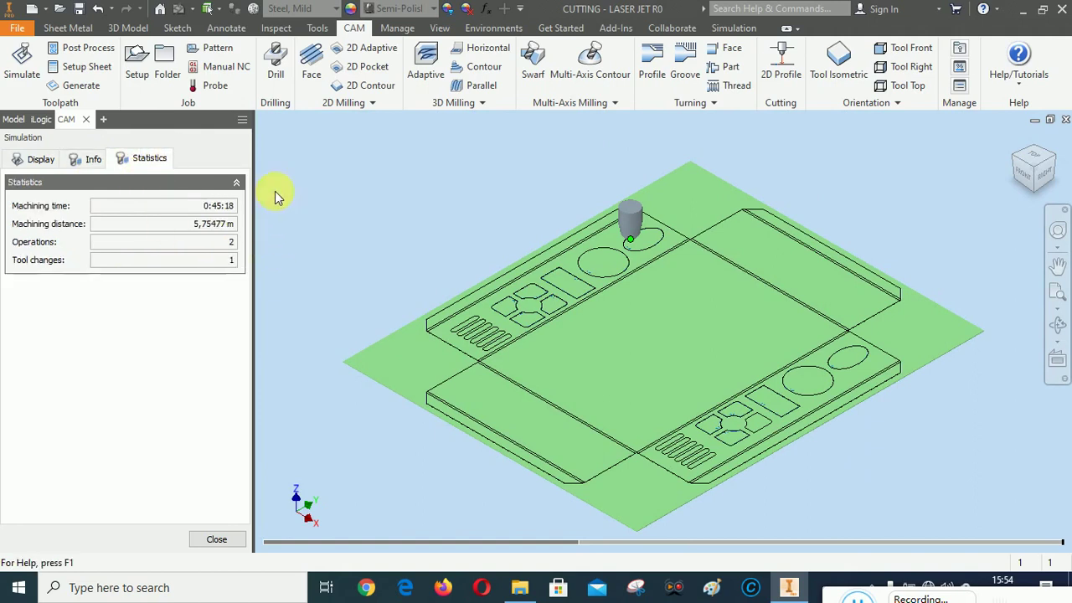
pyautogui.click(79, 159)
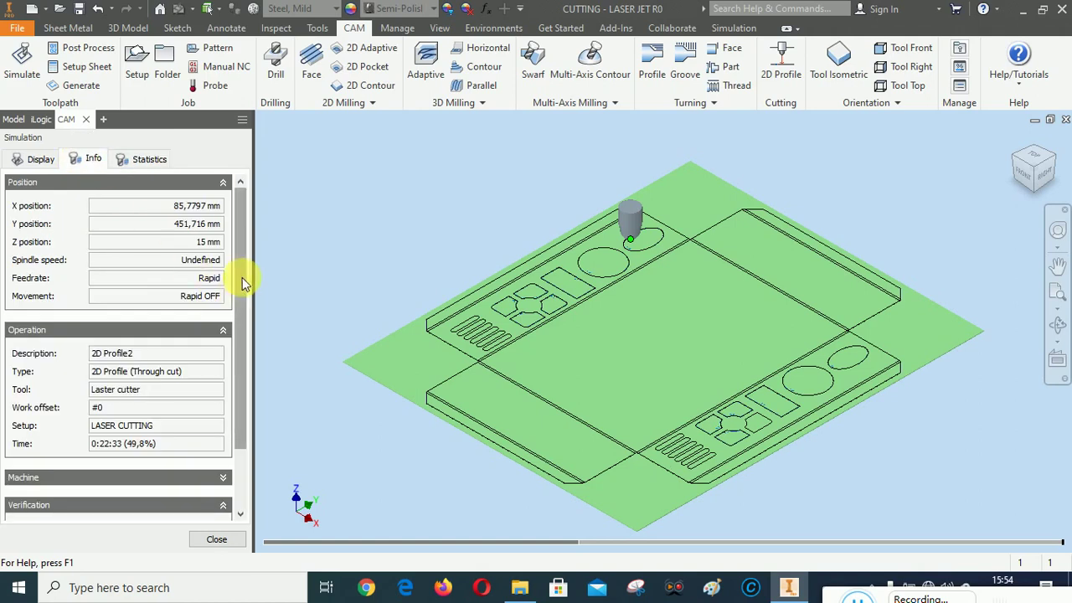
pyautogui.scroll(-3, 239, 284)
pyautogui.moveTo(237, 303); pyautogui.dragTo(236, 383)
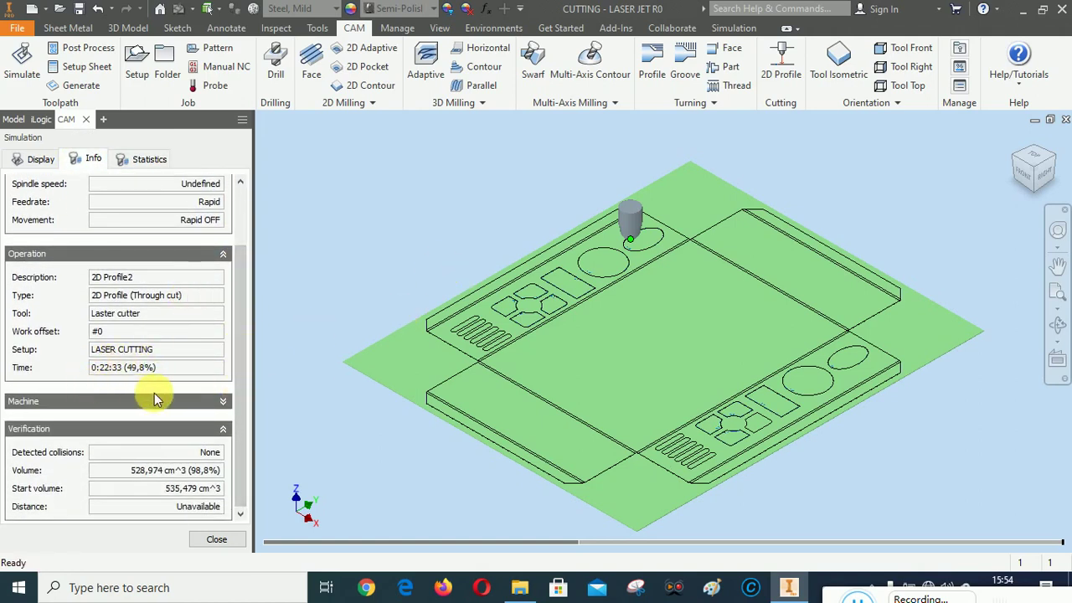
pyautogui.click(140, 159)
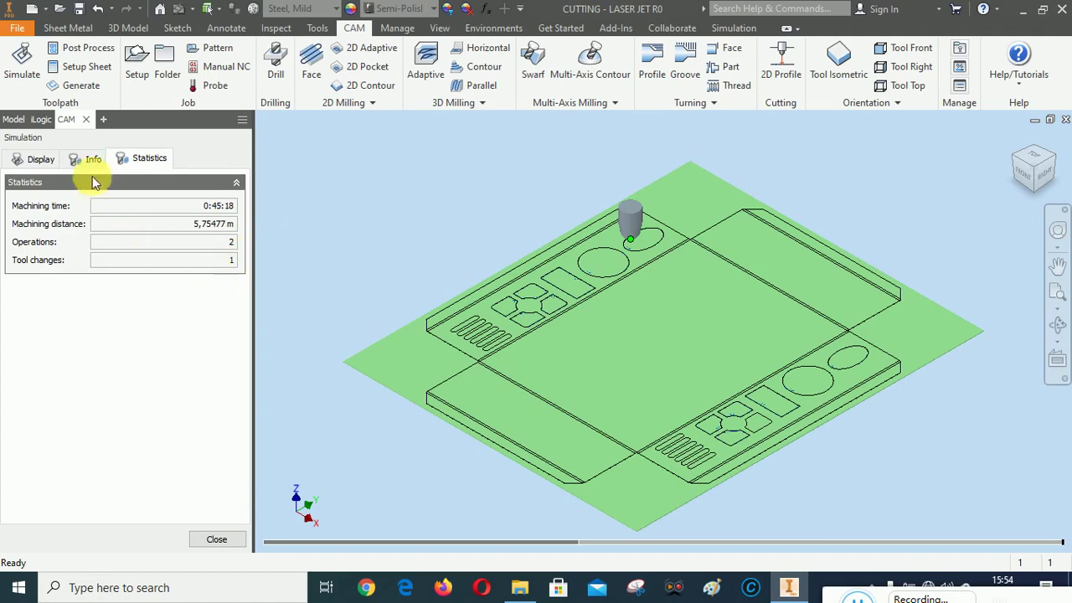
pyautogui.click(31, 164)
# Step: End the simulation and start a new 2D Profile operation with Laser cutting as the cutting type
pyautogui.click(214, 538)
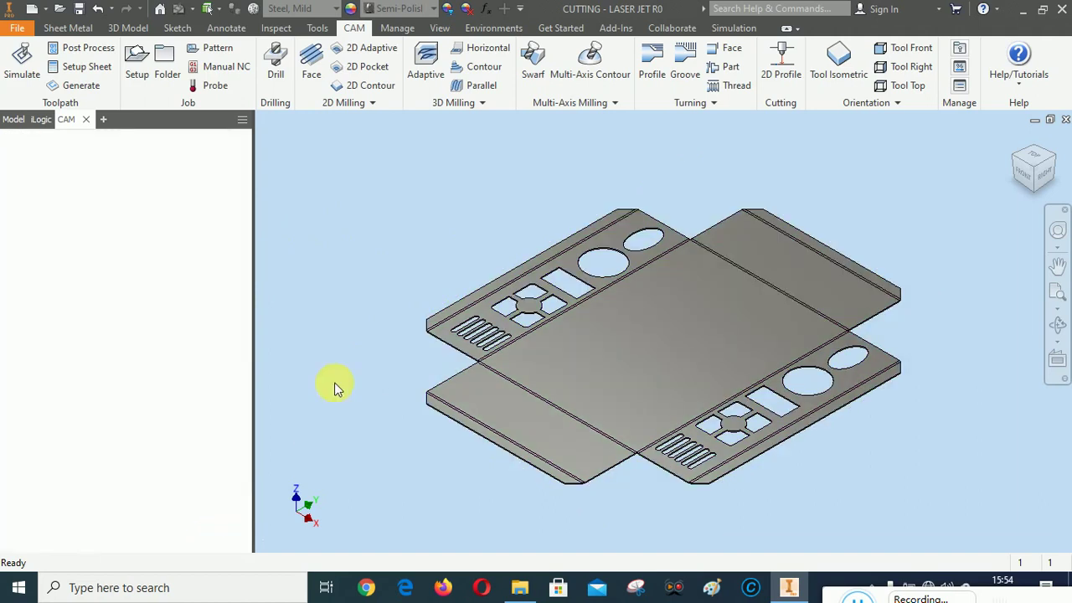
pyautogui.click(787, 75)
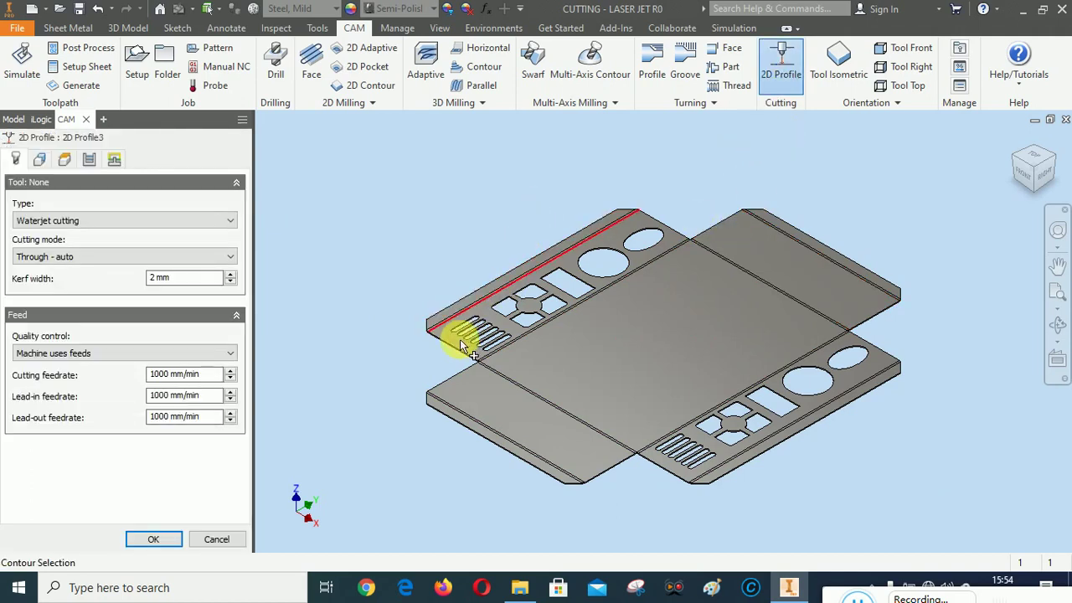
pyautogui.click(90, 220)
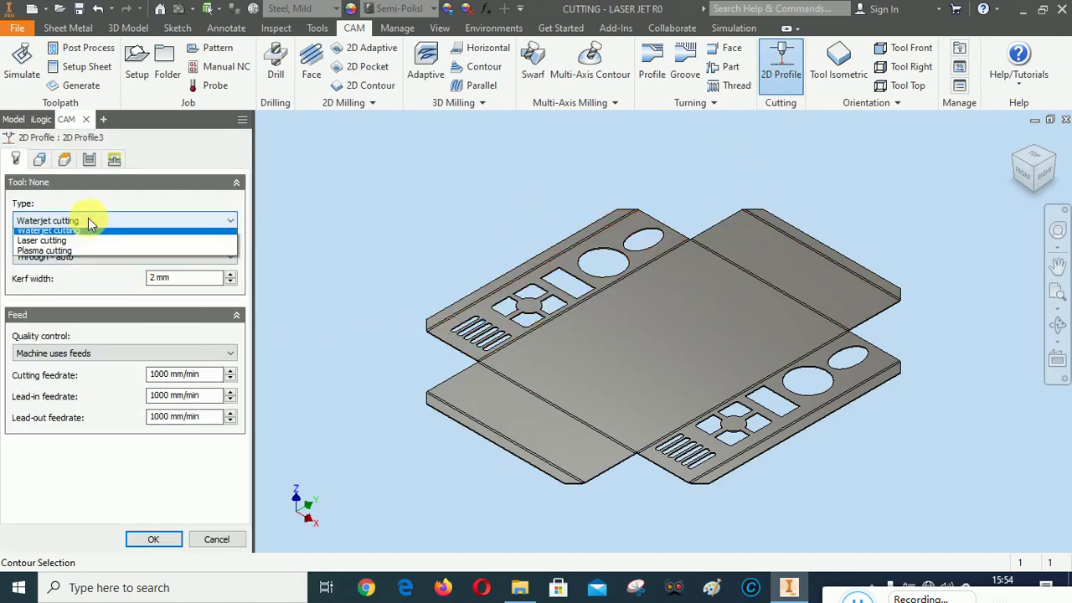
pyautogui.click(32, 240)
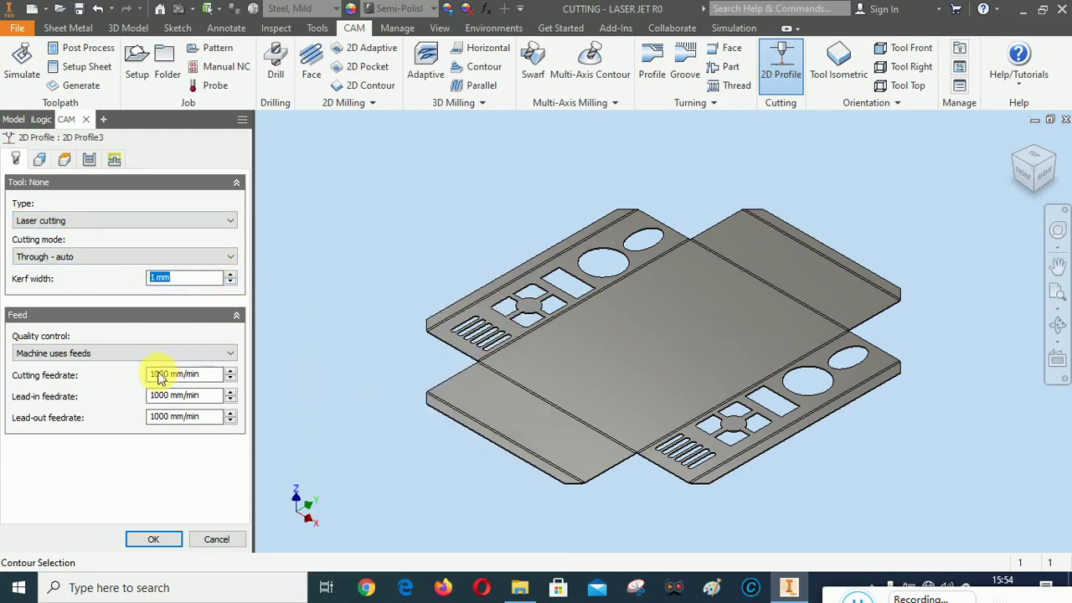
# Step: Set a 1 mm kerf and 100 mm/min cutting and lead-in feedrates
pyautogui.write('1')
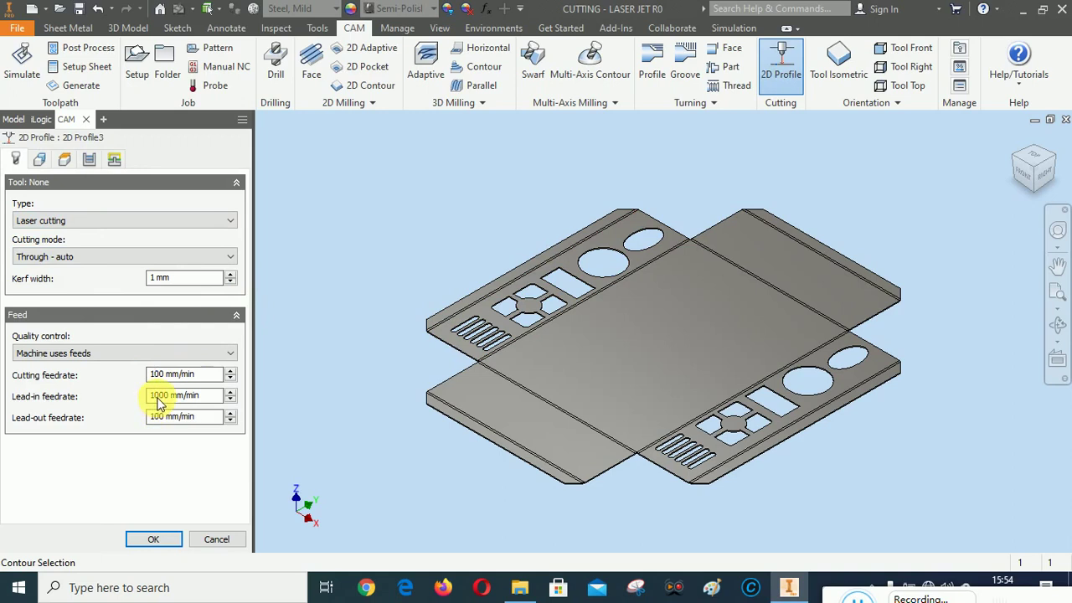
pyautogui.moveTo(161, 401); pyautogui.dragTo(152, 425)
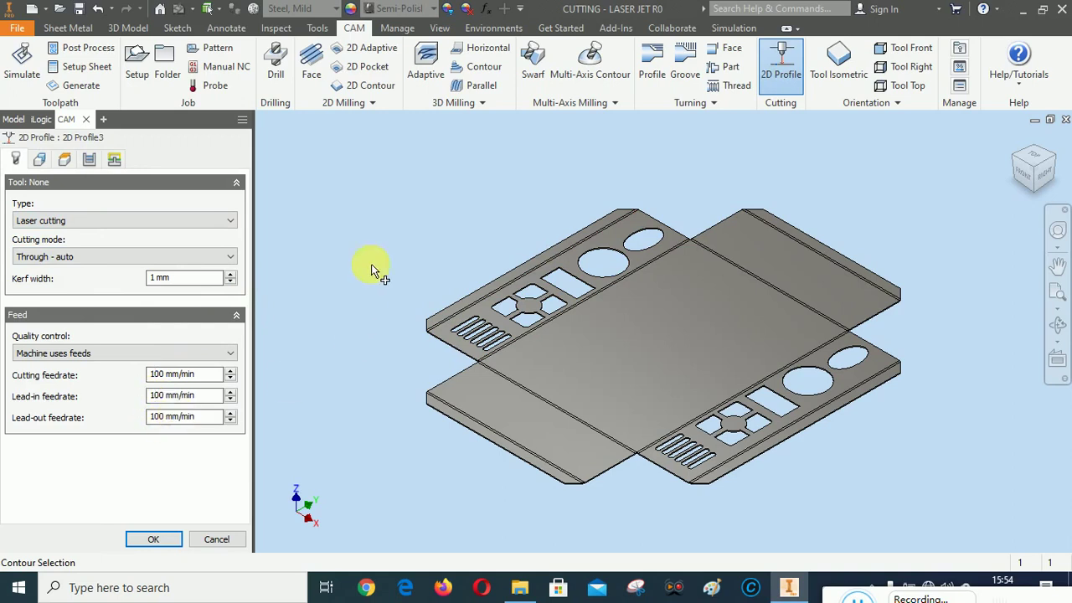
pyautogui.click(39, 160)
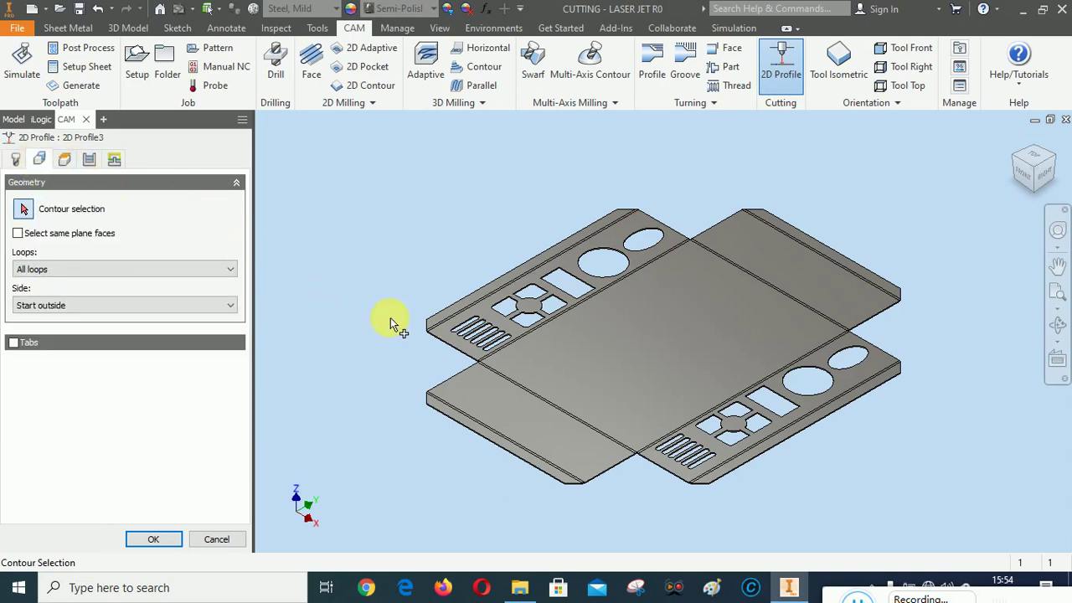
# Step: Set Loops to Inner loops and Side to Start inside
pyautogui.click(86, 265)
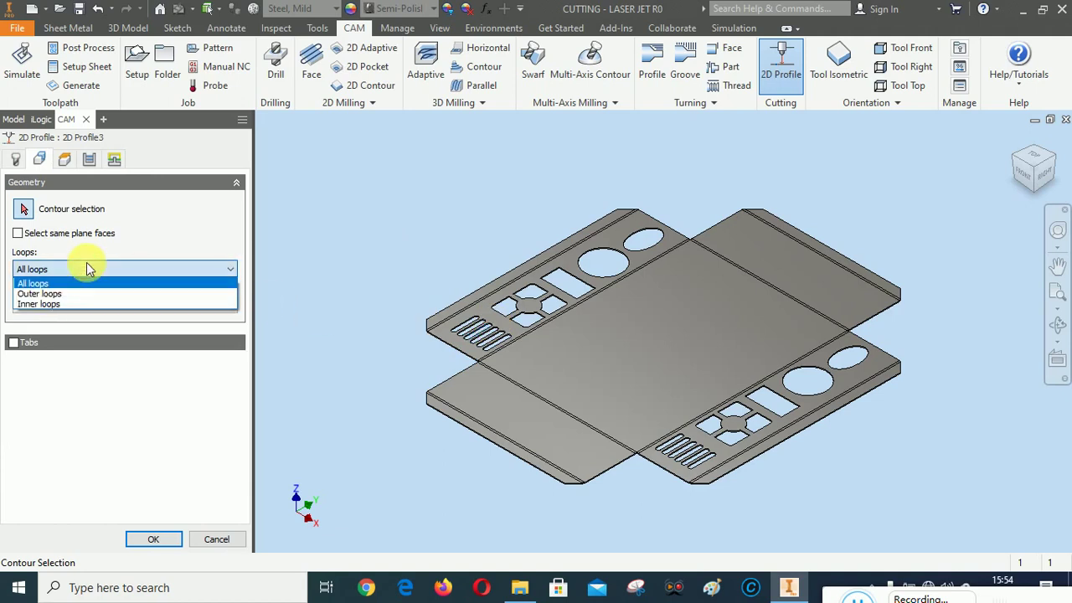
pyautogui.click(58, 306)
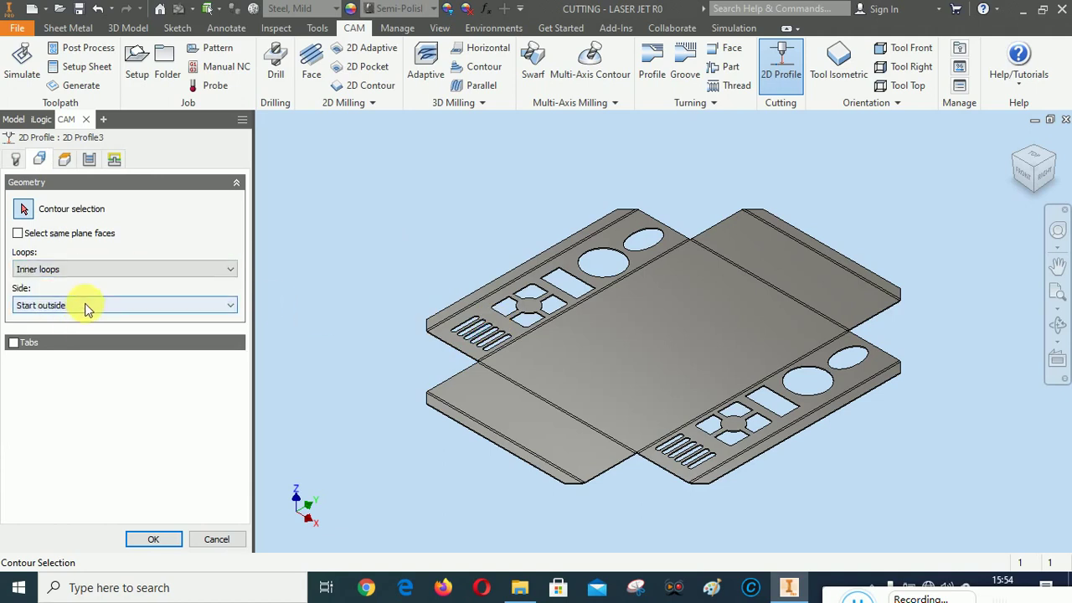
pyautogui.click(83, 306)
pyautogui.click(77, 329)
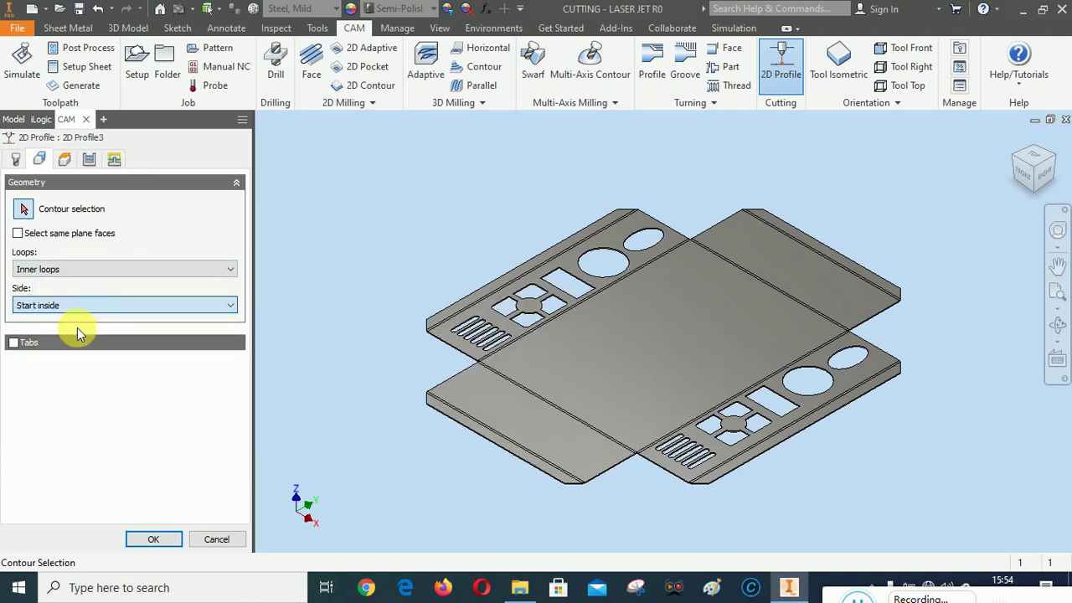
# Step: Select the slot contours on the first flat part
pyautogui.scroll(-2, 482, 352)
pyautogui.scroll(-2, 479, 336)
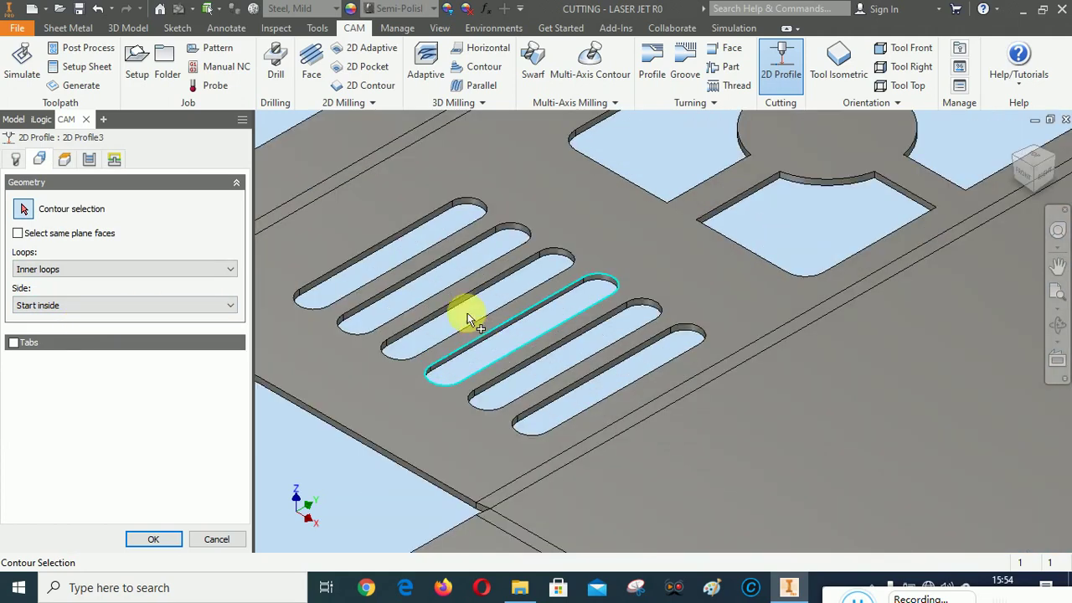
pyautogui.click(415, 223)
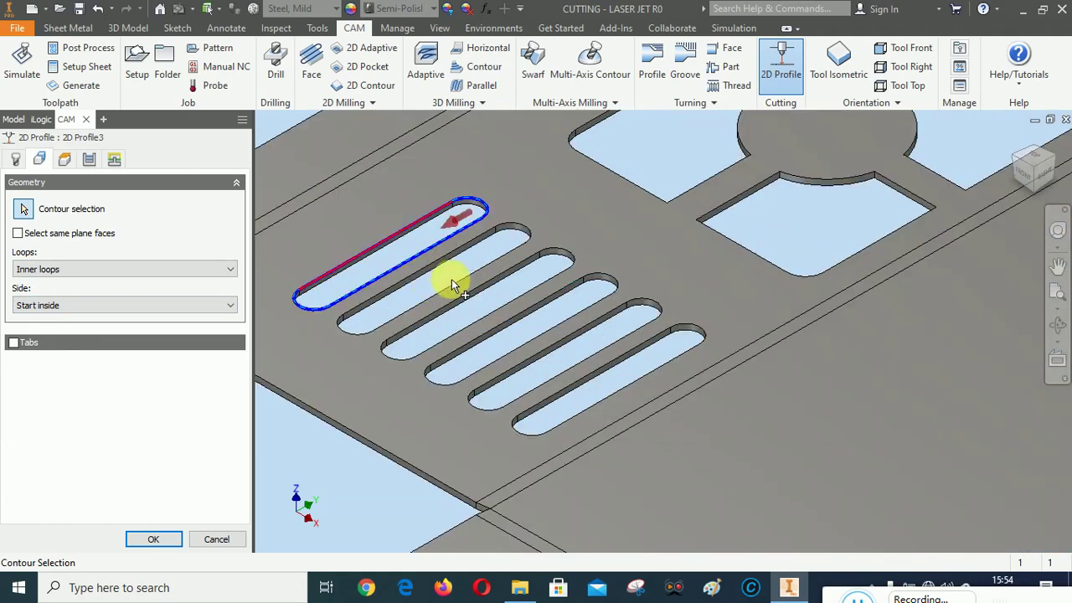
pyautogui.click(457, 289)
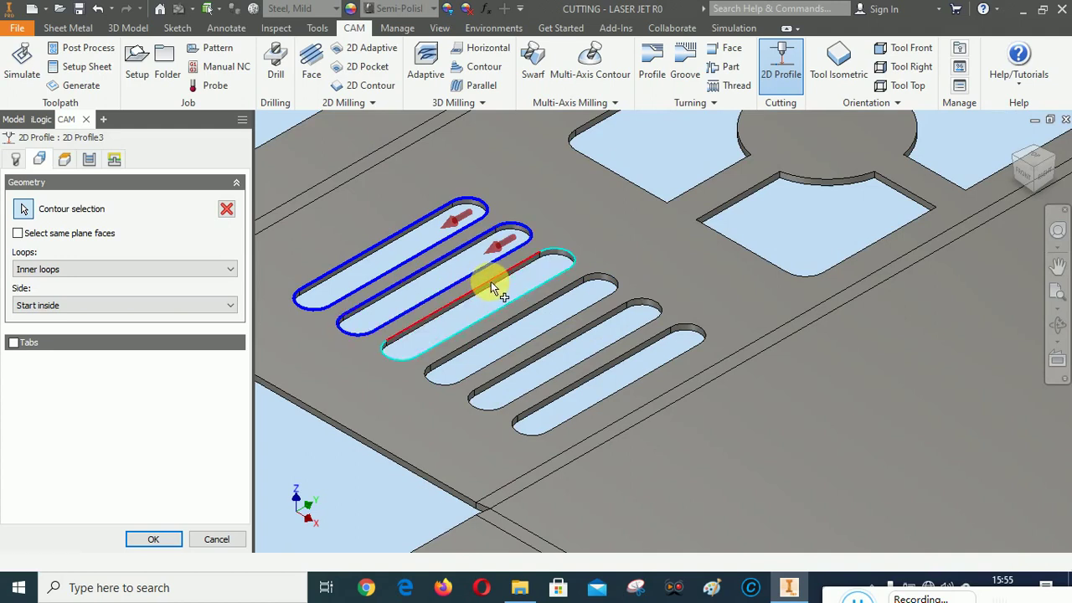
pyautogui.click(491, 281)
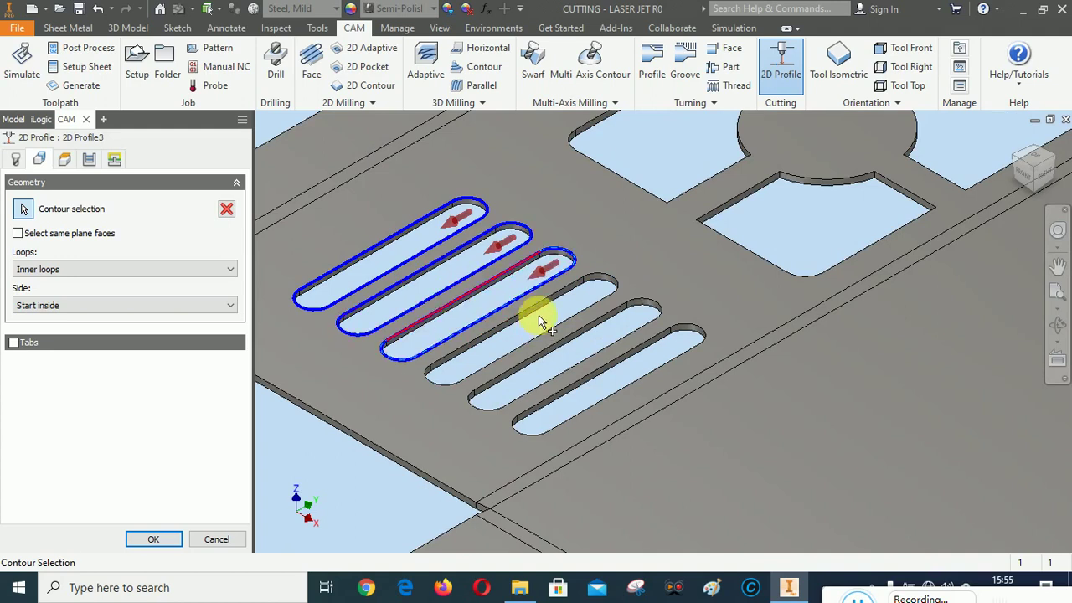
pyautogui.click(578, 345)
pyautogui.click(623, 365)
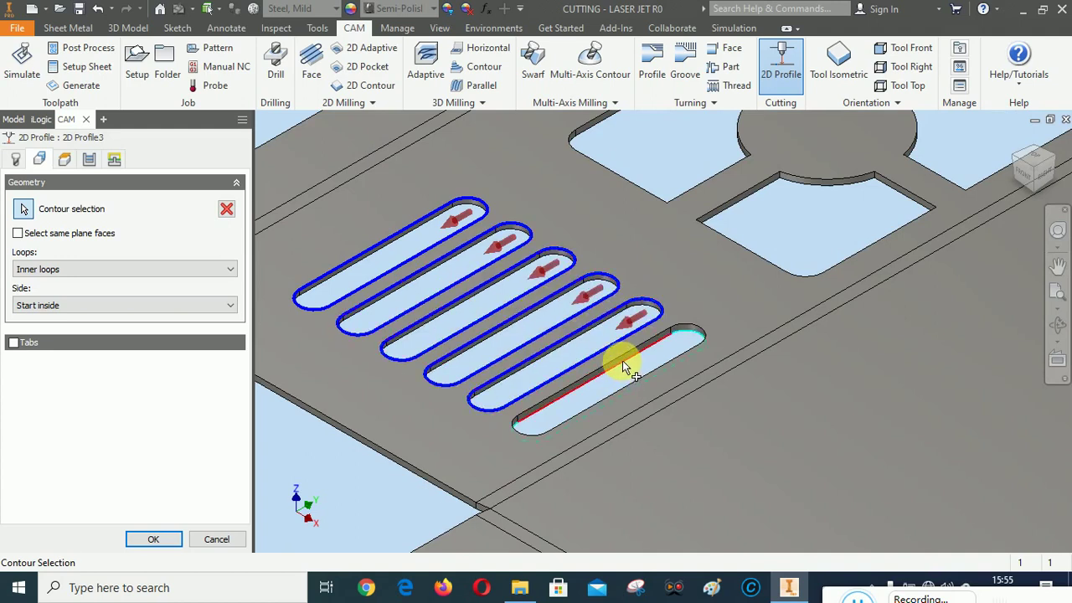
pyautogui.click(623, 365)
# Step: Select the five slot contours on the second part and fit both parts in view
pyautogui.scroll(-5, 398, 210)
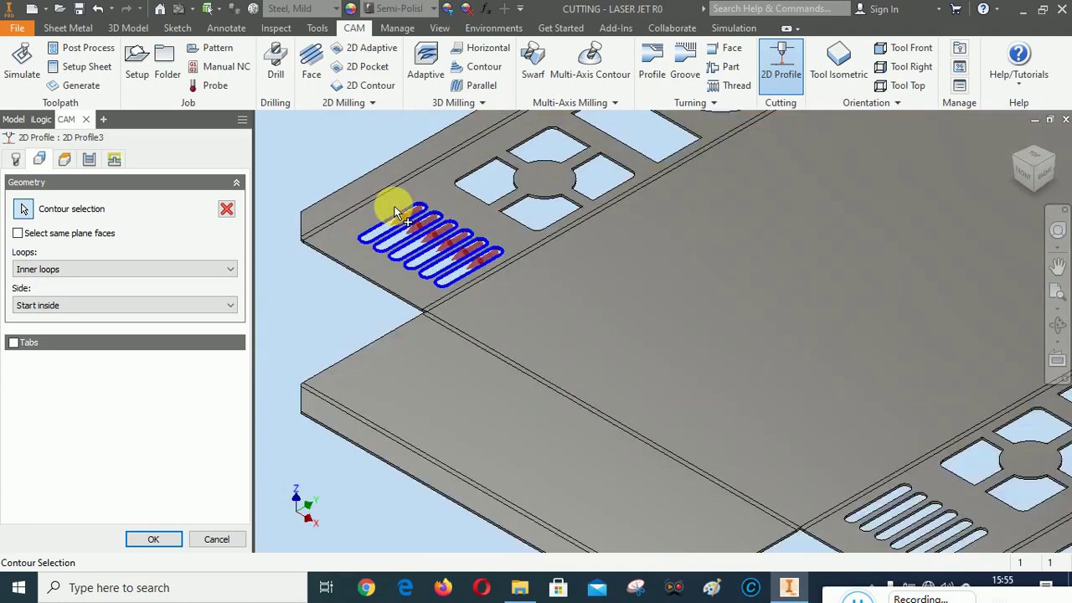
pyautogui.scroll(-2, 397, 210)
pyautogui.scroll(3, 730, 407)
pyautogui.scroll(2, 706, 376)
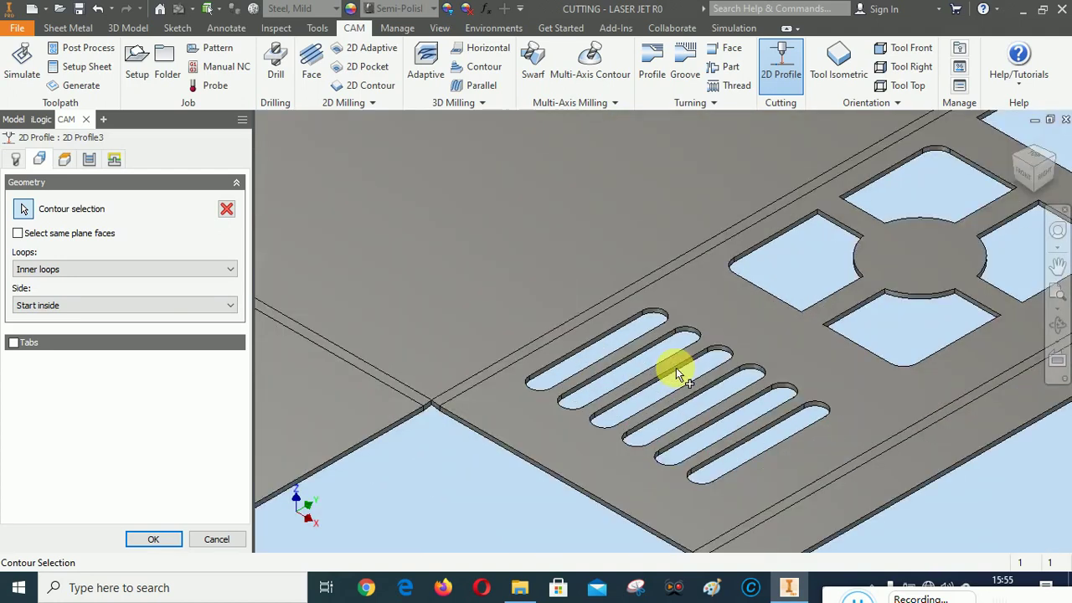
pyautogui.scroll(2, 676, 367)
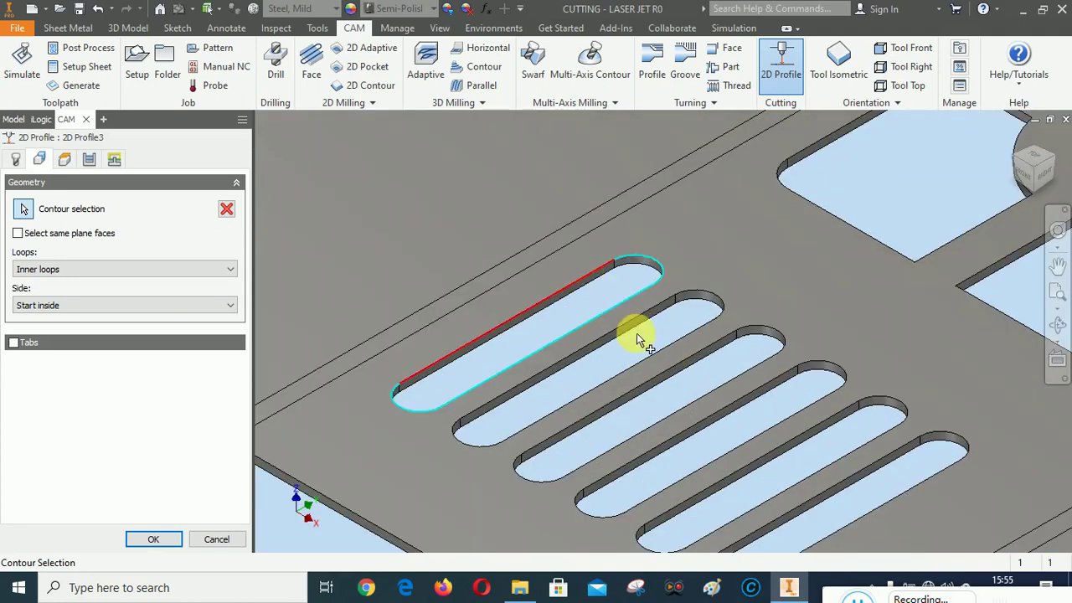
pyautogui.click(643, 318)
pyautogui.click(712, 356)
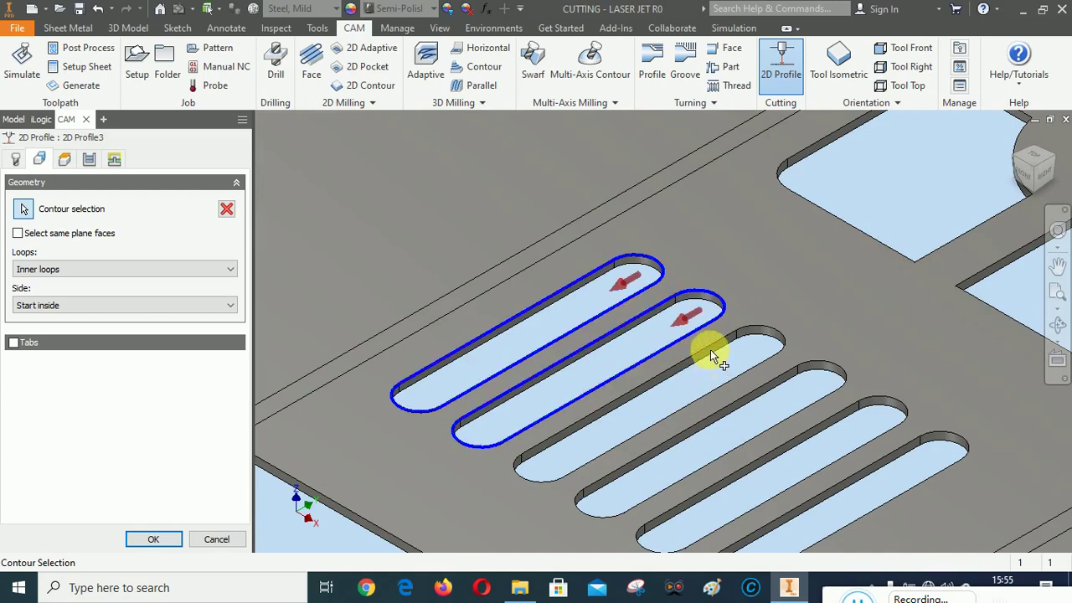
pyautogui.click(774, 385)
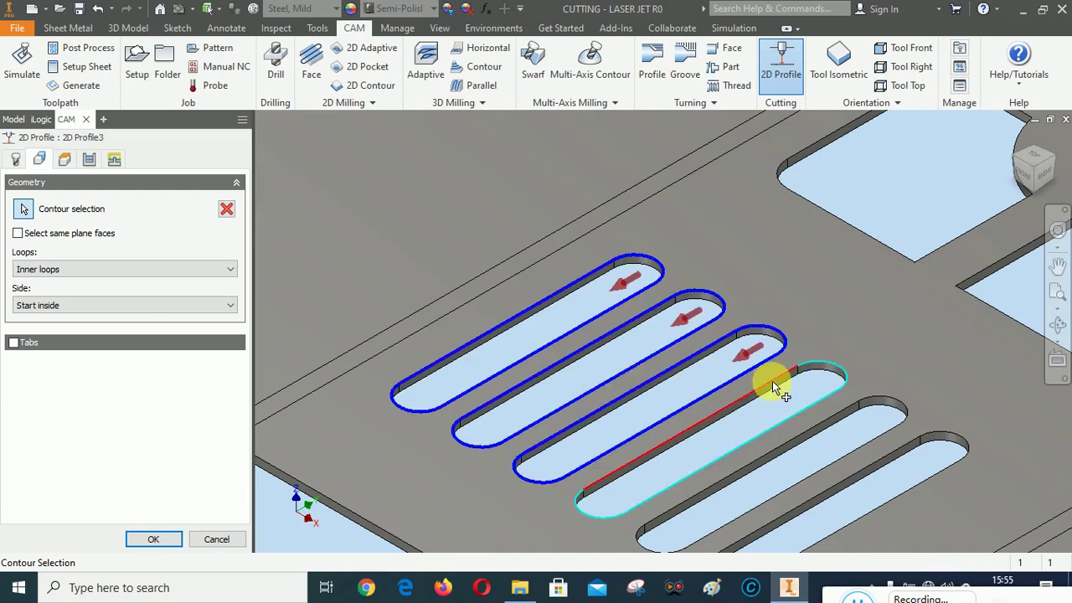
pyautogui.click(772, 383)
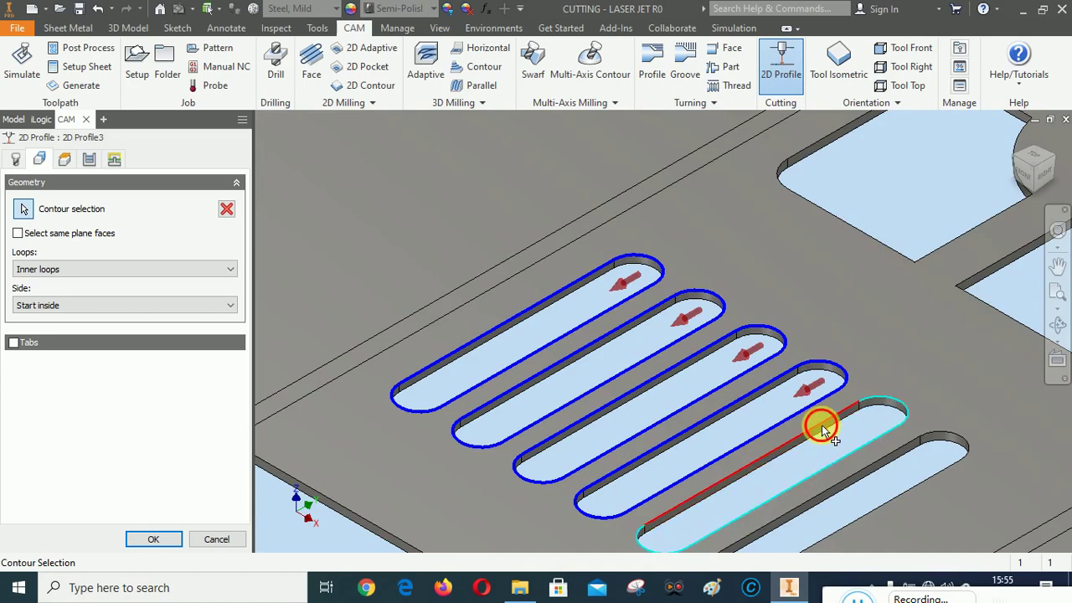
pyautogui.click(881, 472)
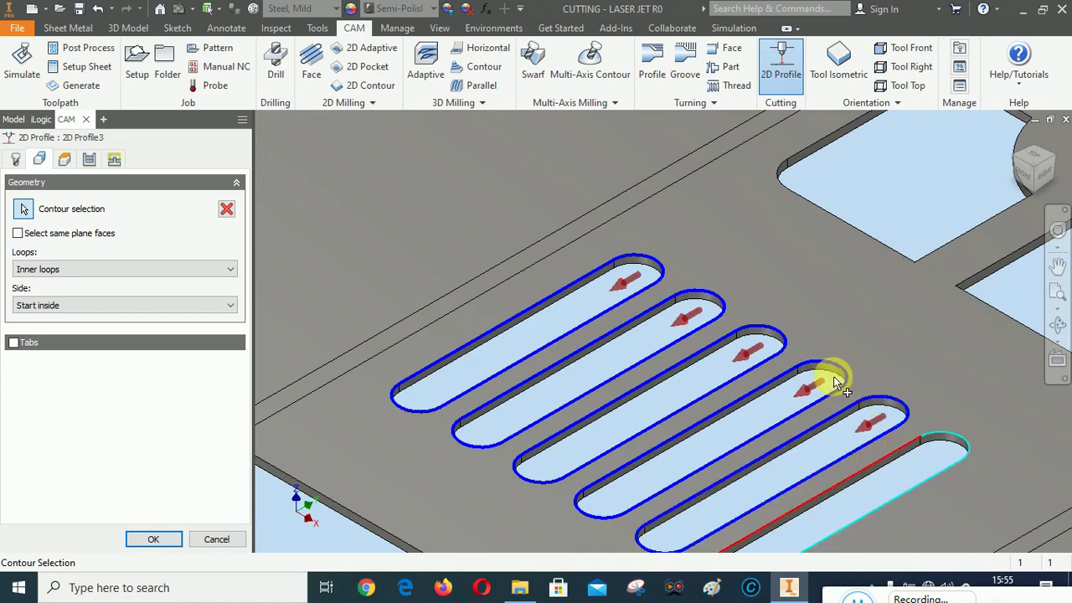
pyautogui.scroll(-3, 725, 360)
pyautogui.scroll(-3, 724, 360)
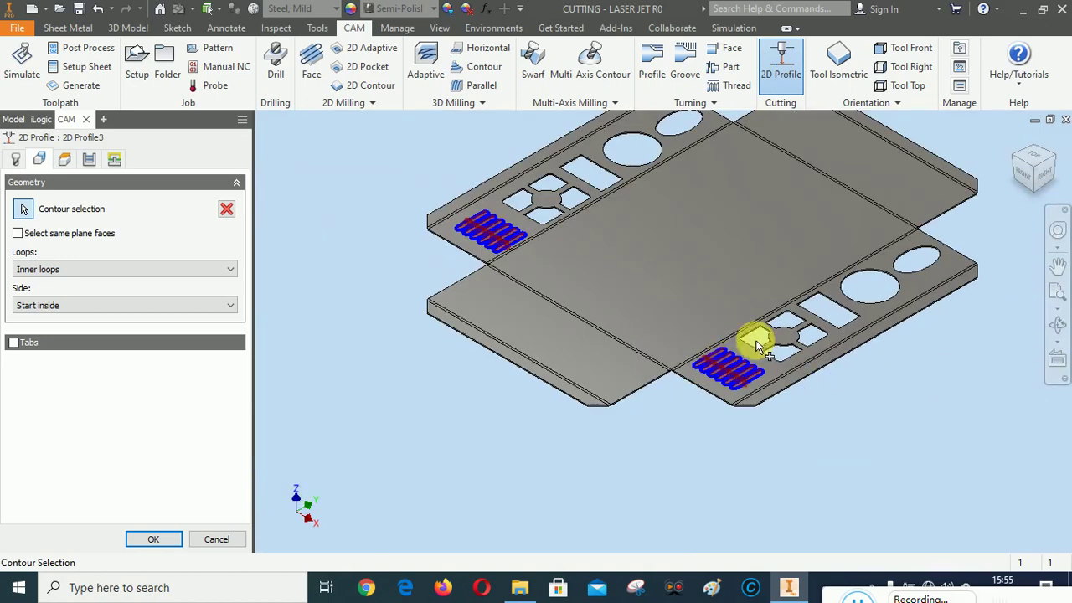
pyautogui.click(1057, 297)
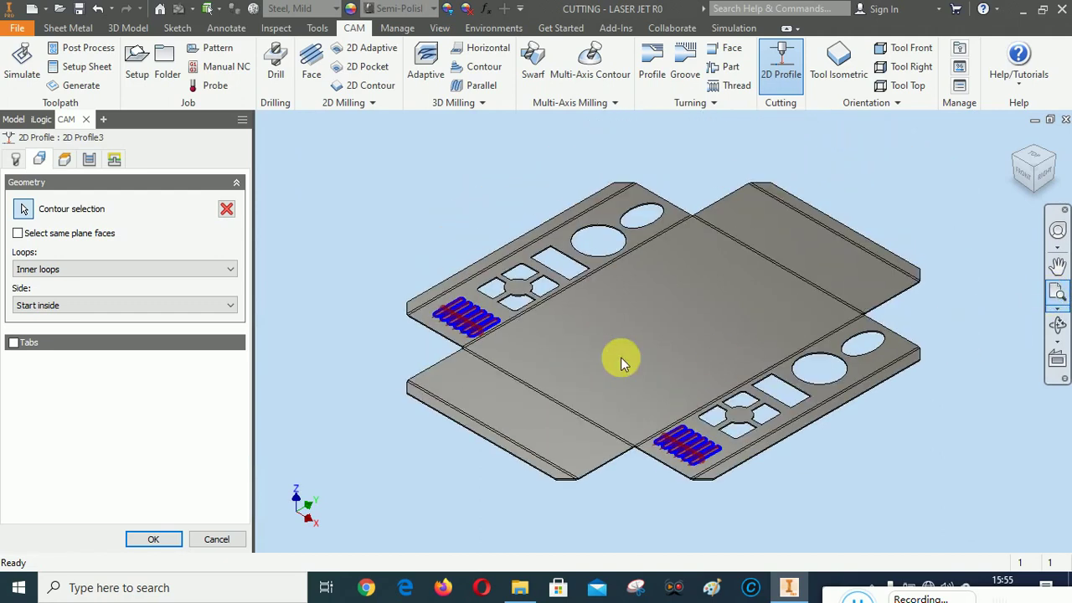
pyautogui.click(66, 161)
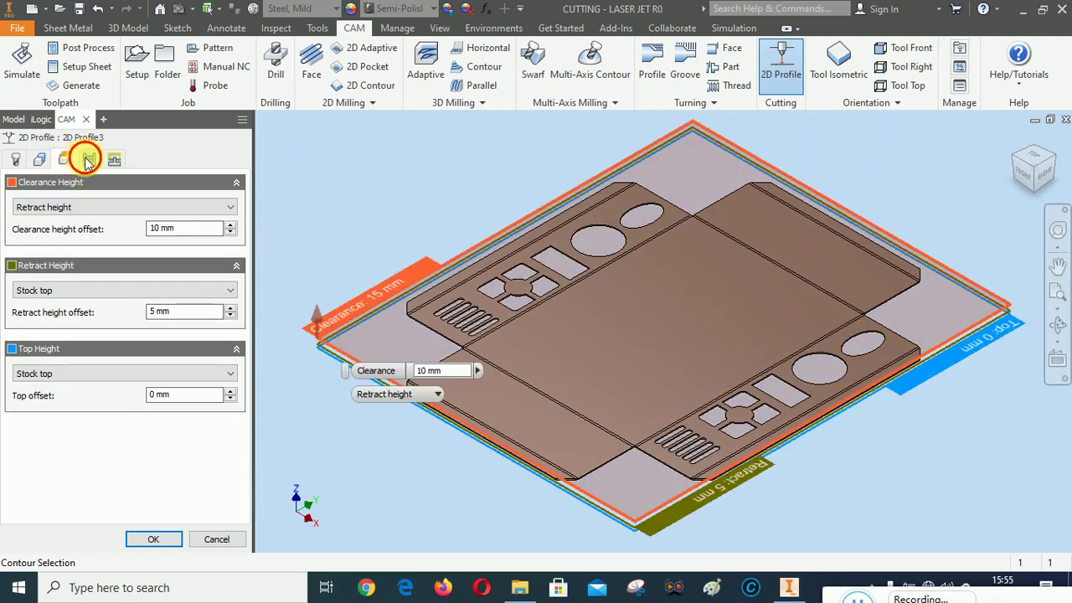
# Step: Review the Passes and Linking settings and accept 2D Profile3
pyautogui.click(88, 159)
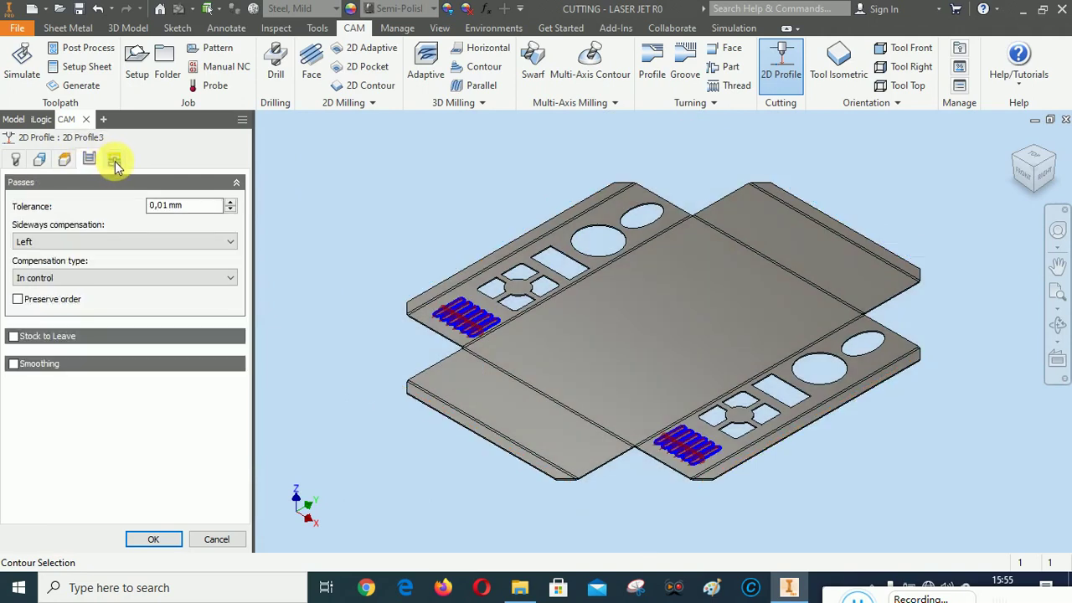
pyautogui.click(114, 160)
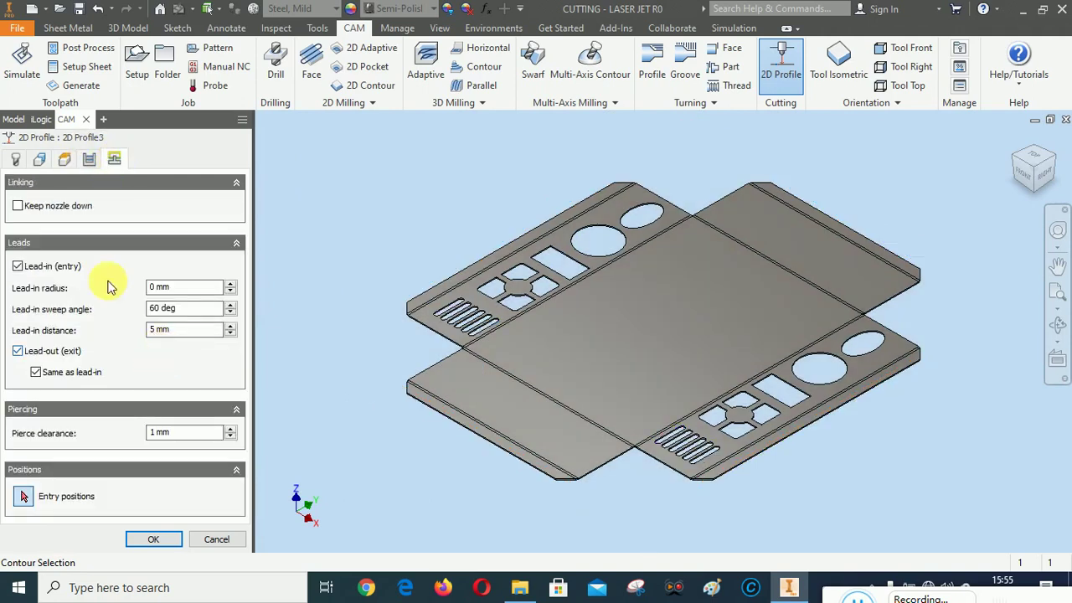
pyautogui.click(153, 538)
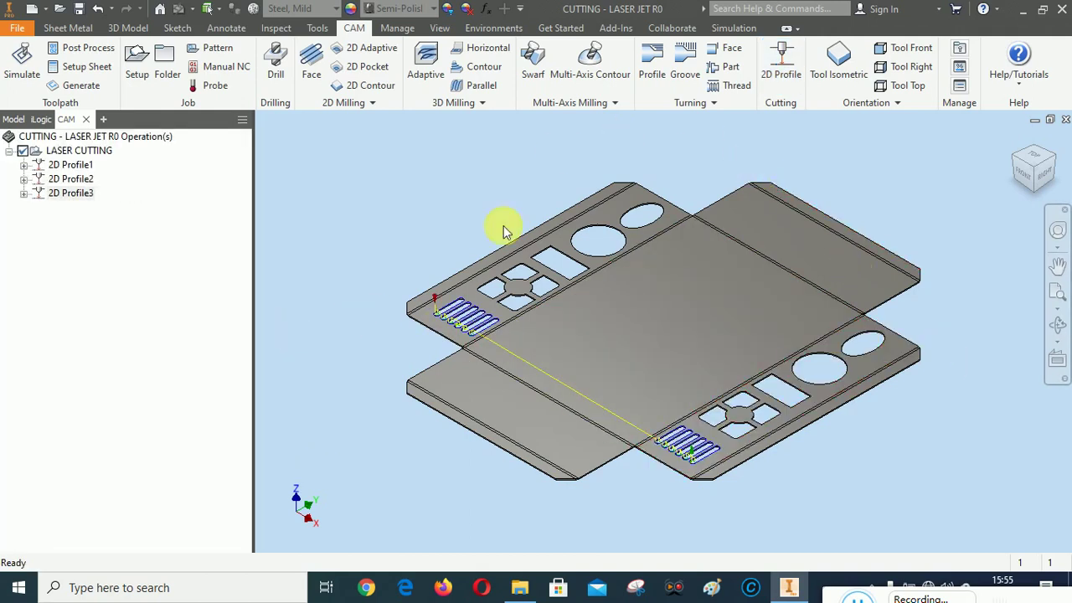
# Step: Simulate all three LASER CUTTING operations and play the cutting simulation
pyautogui.rightClick(87, 151)
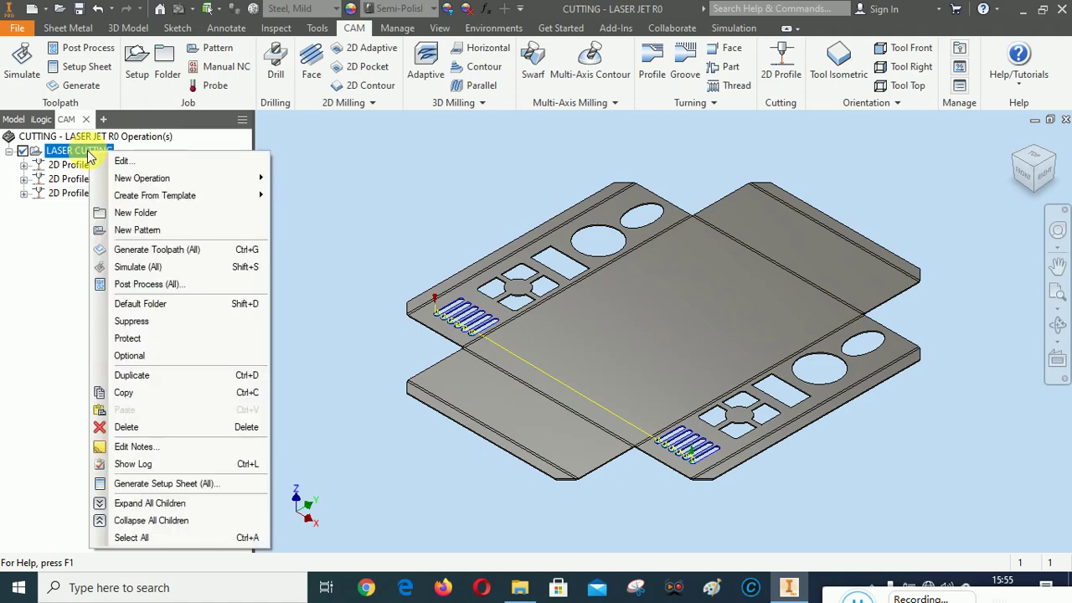
pyautogui.click(138, 266)
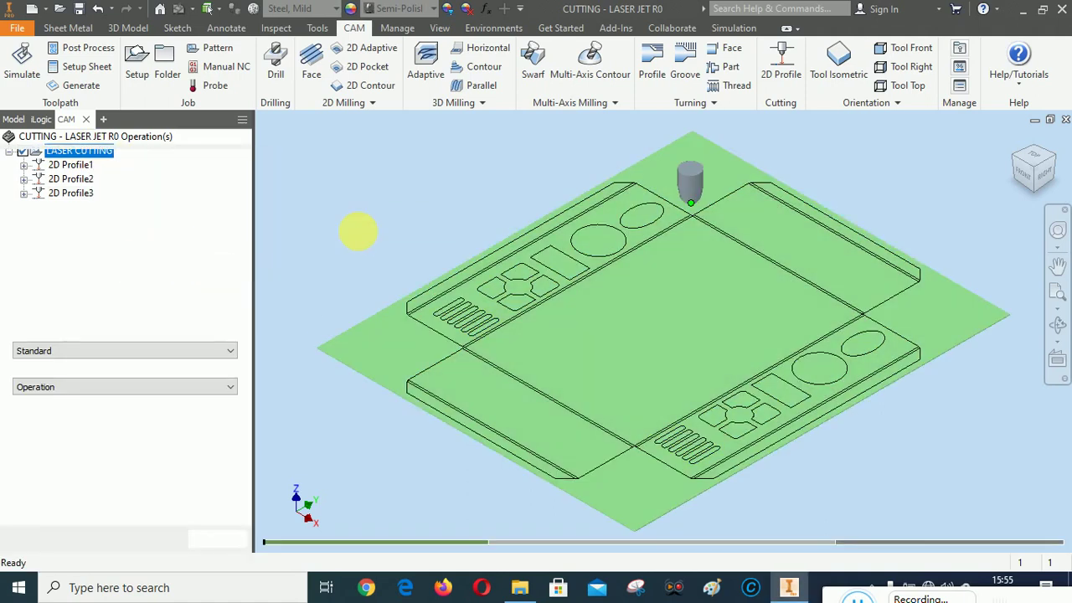
pyautogui.rightClick(366, 178)
pyautogui.click(411, 173)
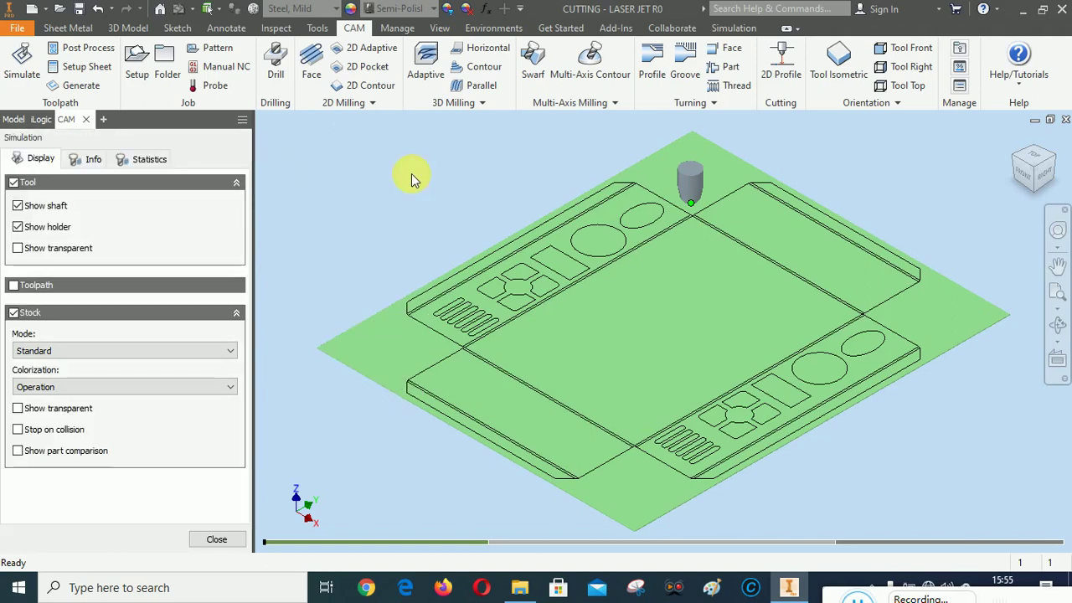
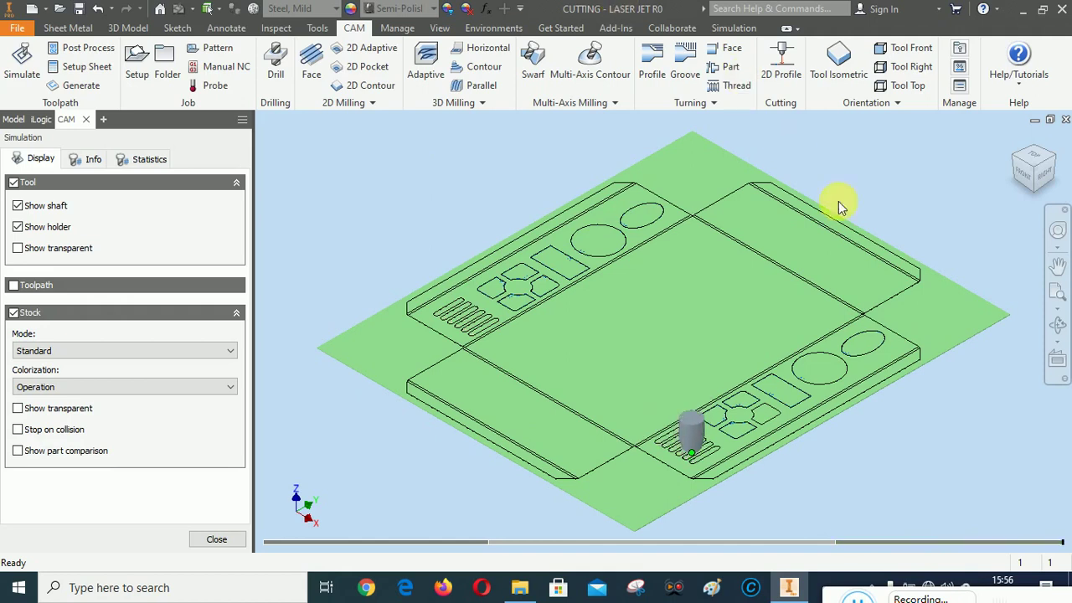
# Step: View the plate straight-on, zoom in and out, then return to the isometric view
pyautogui.moveTo(1033, 169)
pyautogui.click(1030, 182)
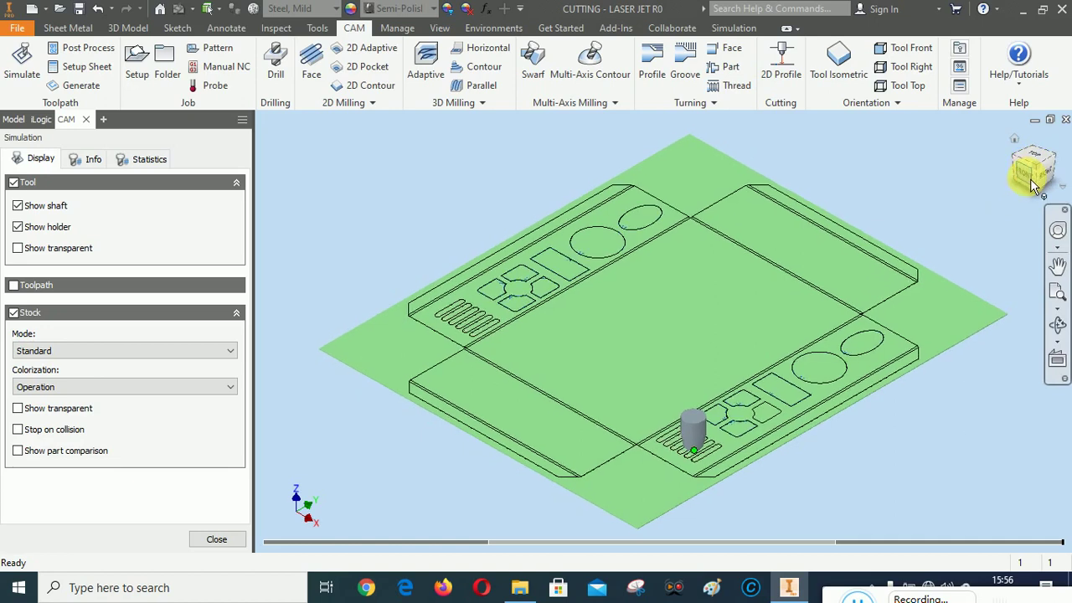
pyautogui.scroll(2, 712, 367)
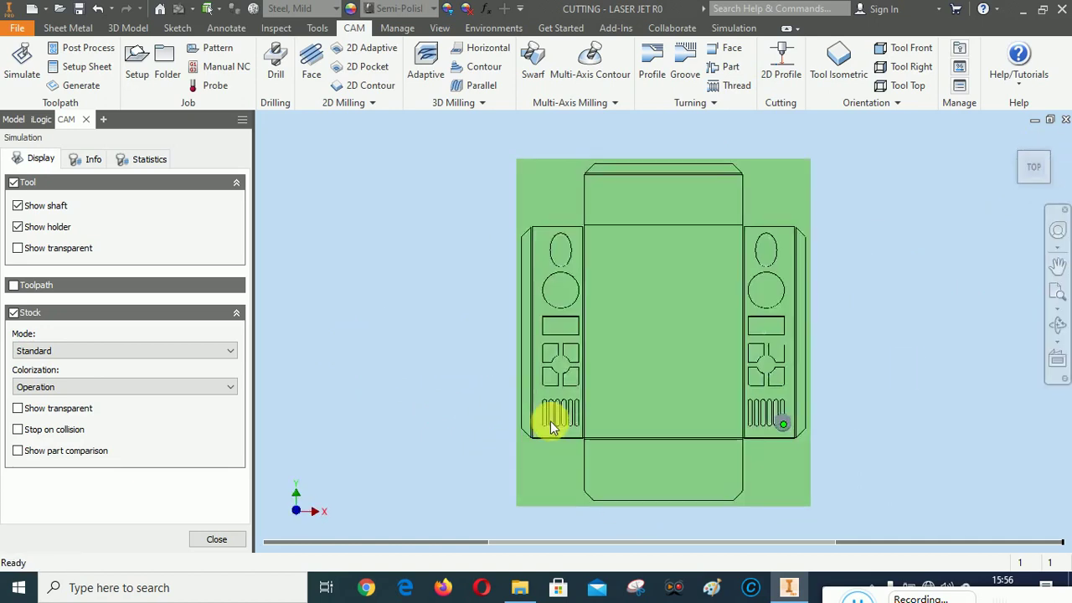
pyautogui.scroll(3, 551, 421)
pyautogui.scroll(3, 546, 426)
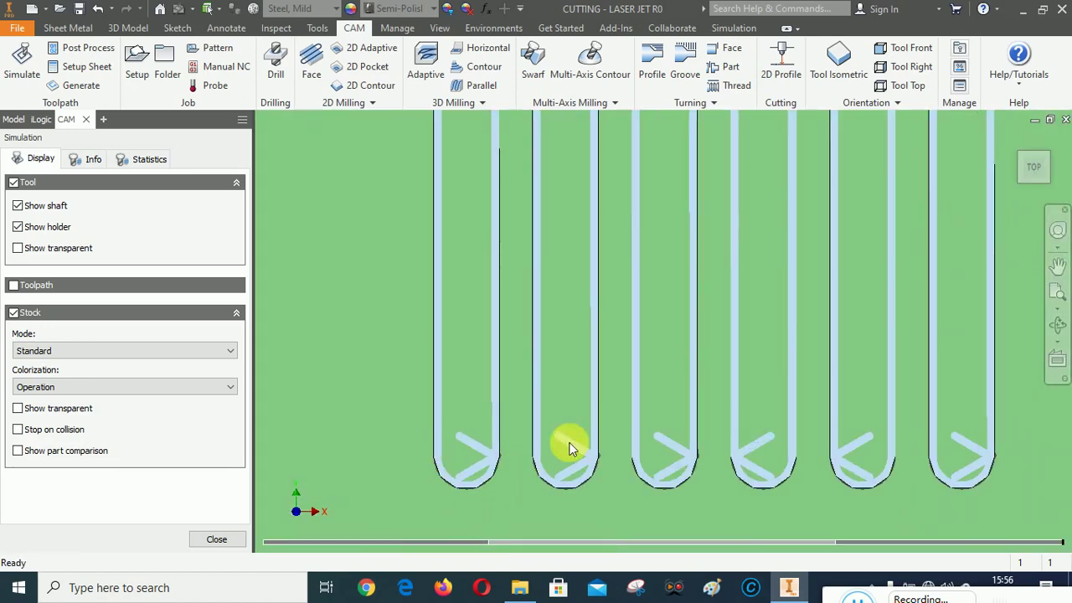
pyautogui.scroll(-4, 567, 442)
pyautogui.scroll(-1, 646, 407)
pyautogui.scroll(-3, 562, 324)
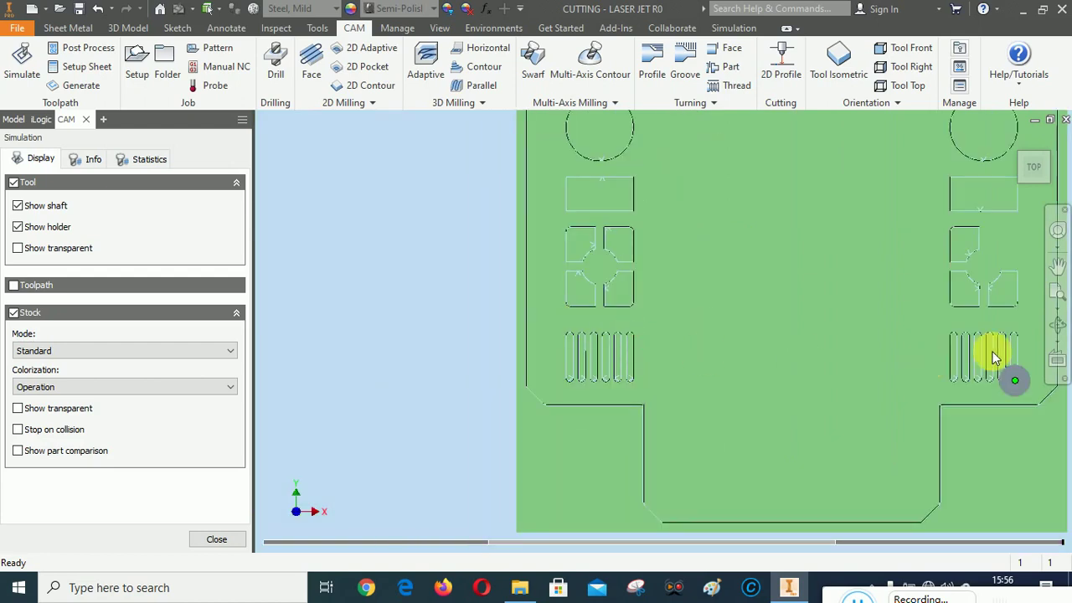
pyautogui.scroll(6, 988, 360)
pyautogui.scroll(-3, 656, 343)
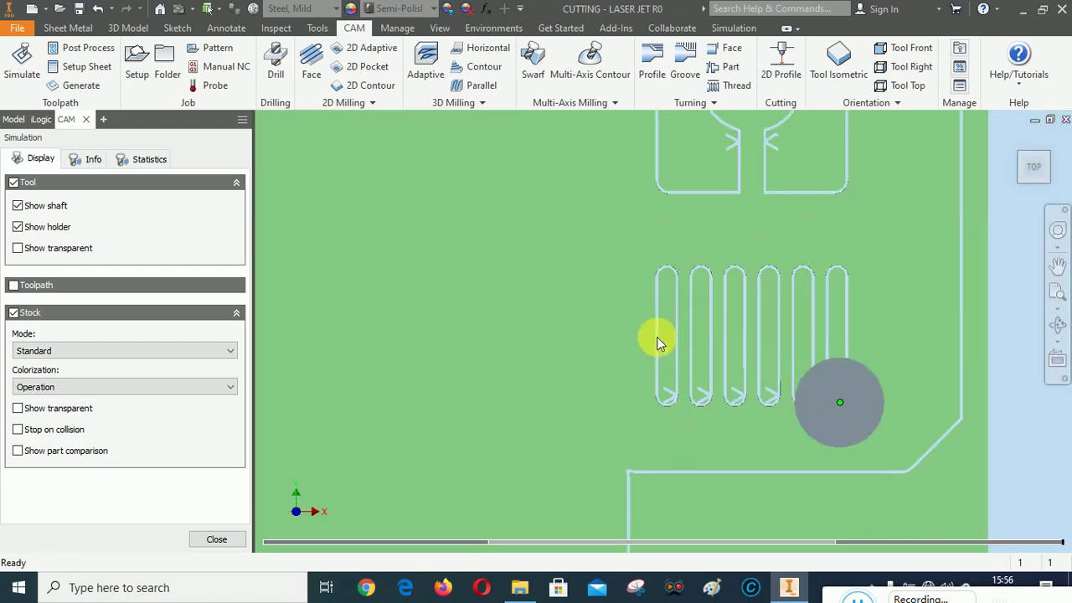
pyautogui.scroll(-2, 796, 310)
pyautogui.click(1015, 140)
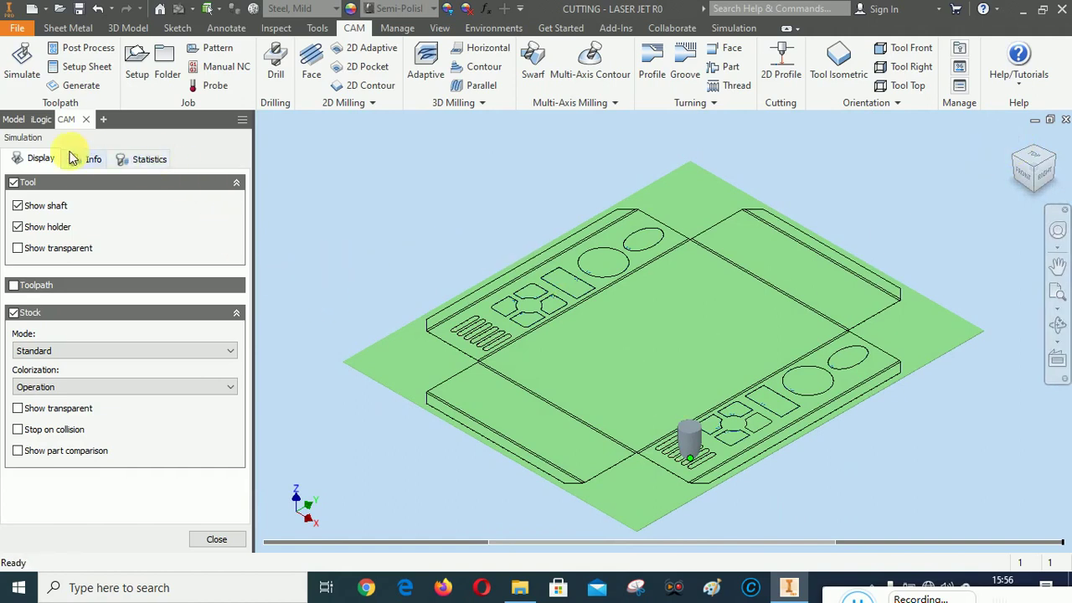
# Step: Review the simulation's position details, machining statistics and display options
pyautogui.click(94, 160)
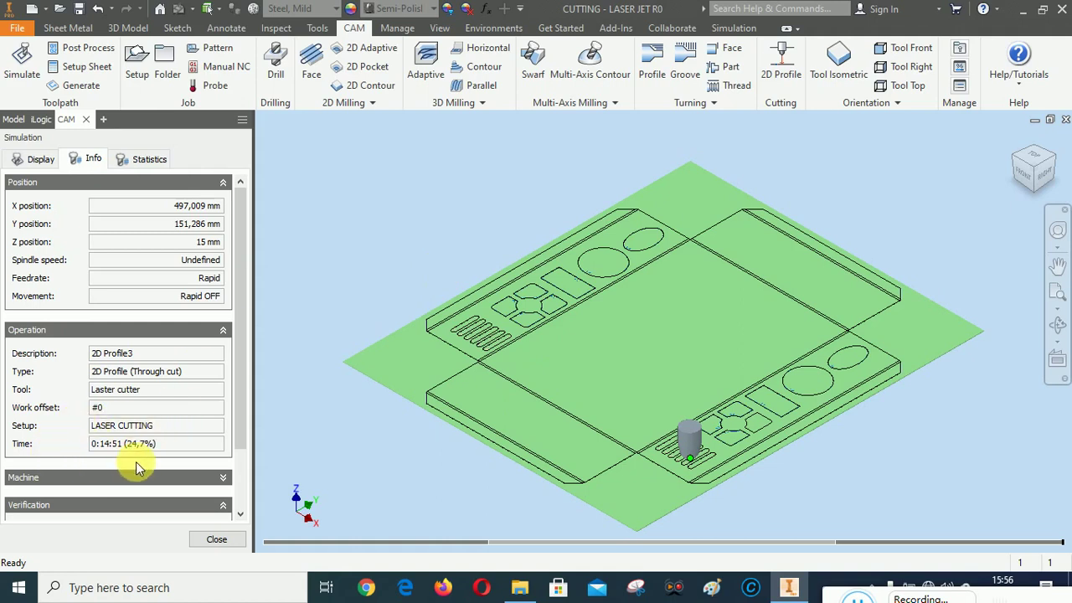
pyautogui.click(145, 159)
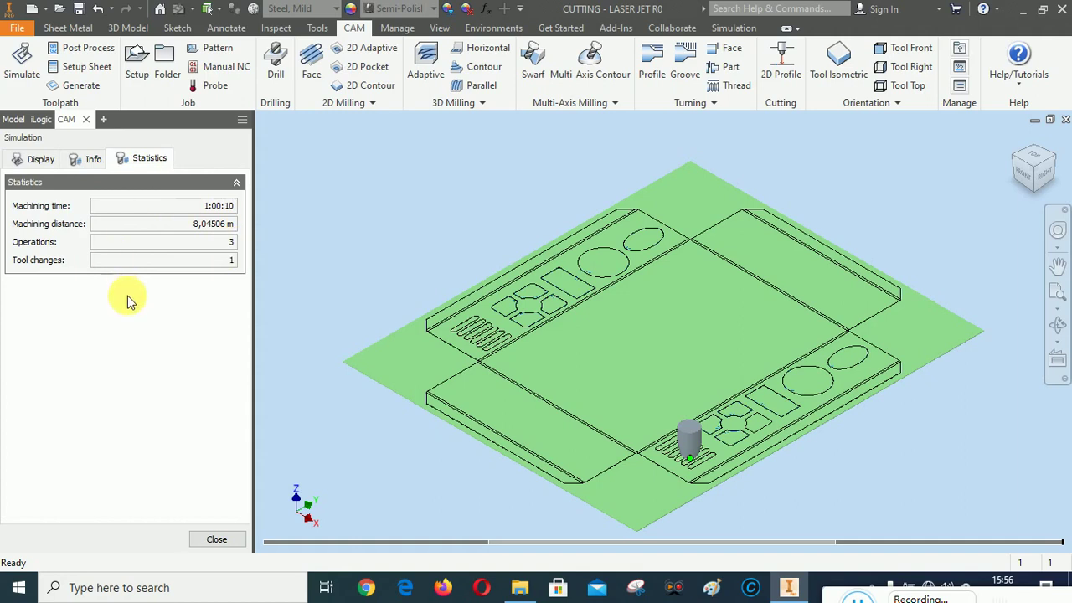
pyautogui.click(79, 159)
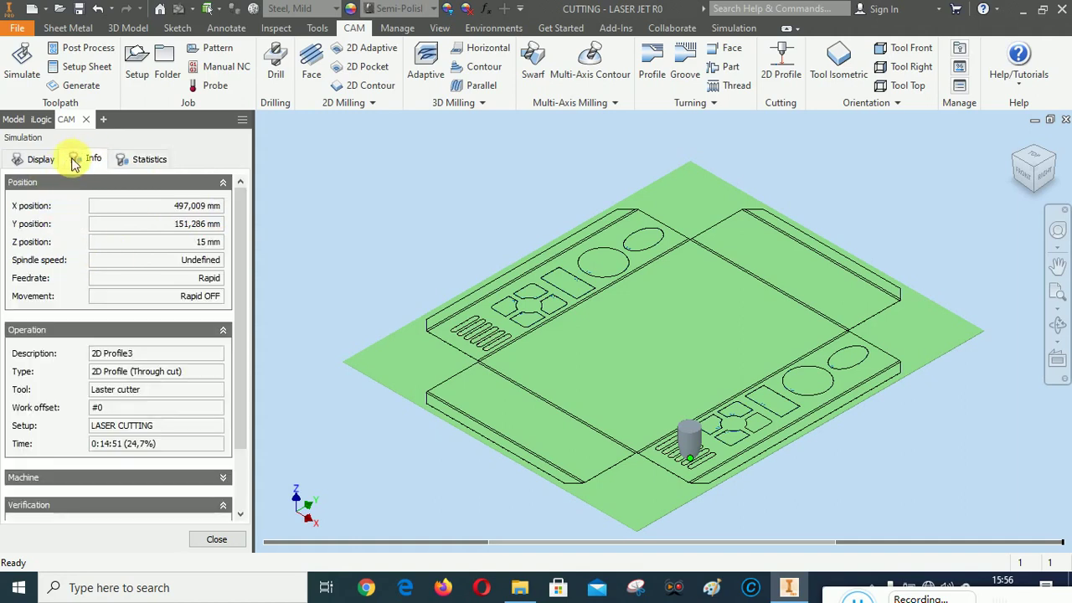
pyautogui.click(38, 159)
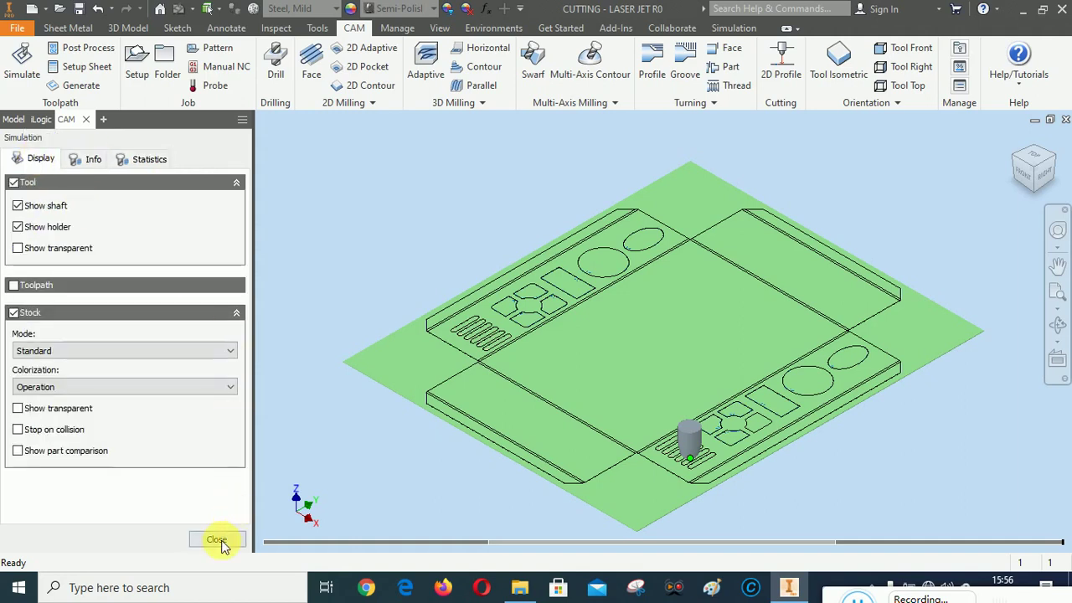
pyautogui.click(86, 159)
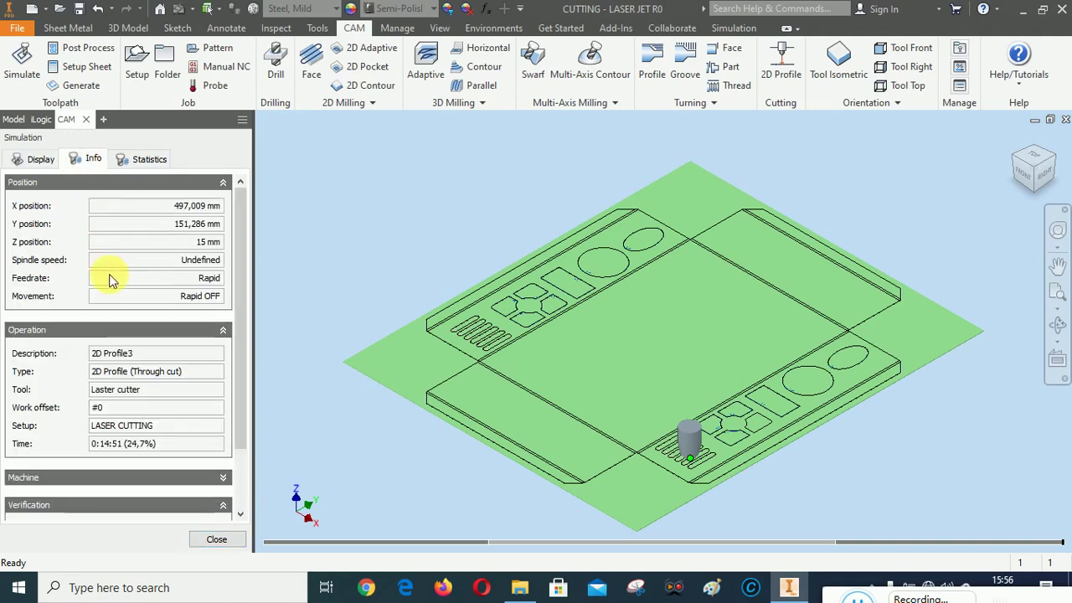
pyautogui.moveTo(239, 335); pyautogui.dragTo(237, 474)
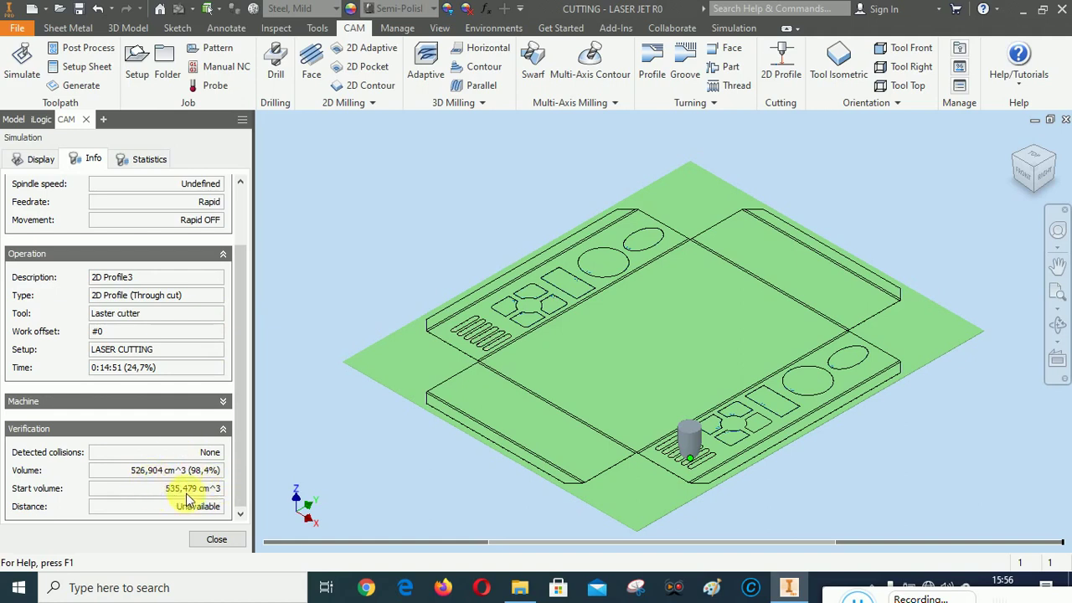
pyautogui.moveTo(238, 390); pyautogui.dragTo(240, 282)
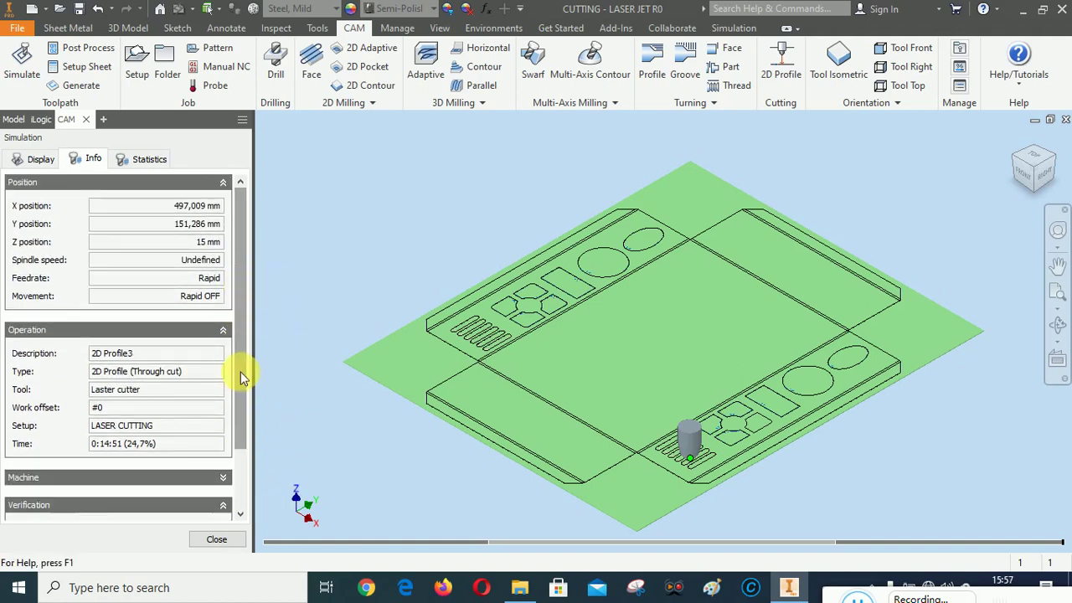
pyautogui.moveTo(241, 372); pyautogui.dragTo(239, 442)
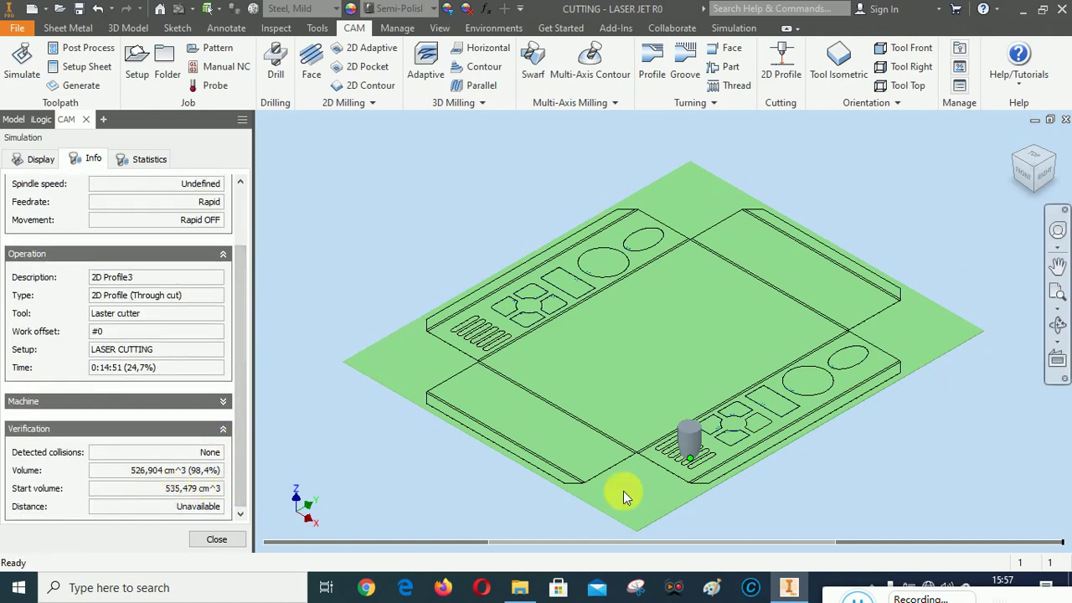
pyautogui.click(40, 158)
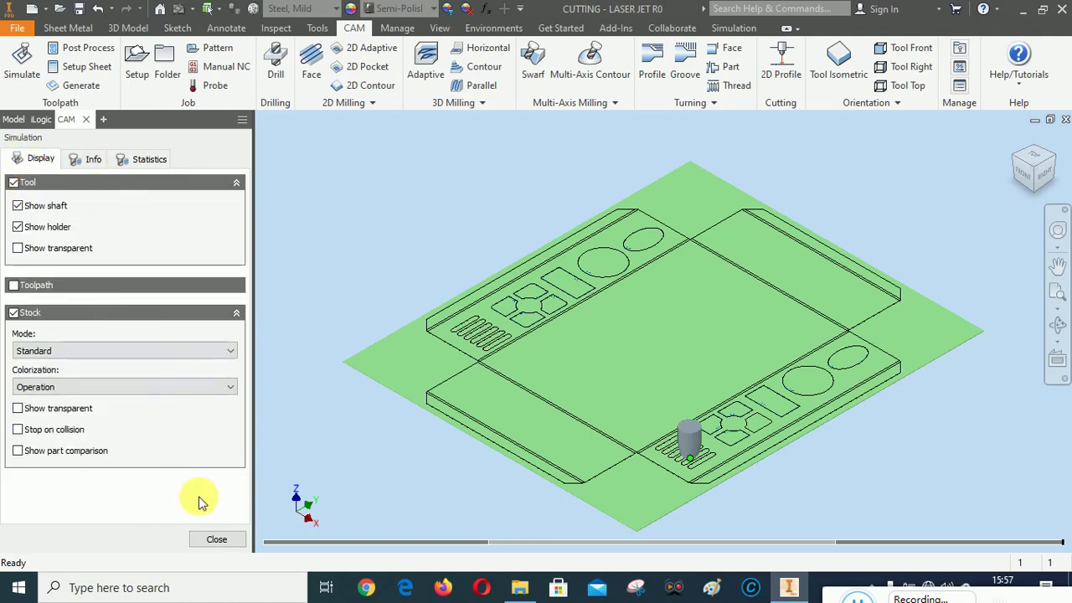
# Step: Exit the simulation, save CUTTING - LASER JET R0.ipt, and bring up the LASER CUTTING setup's actions
pyautogui.click(217, 541)
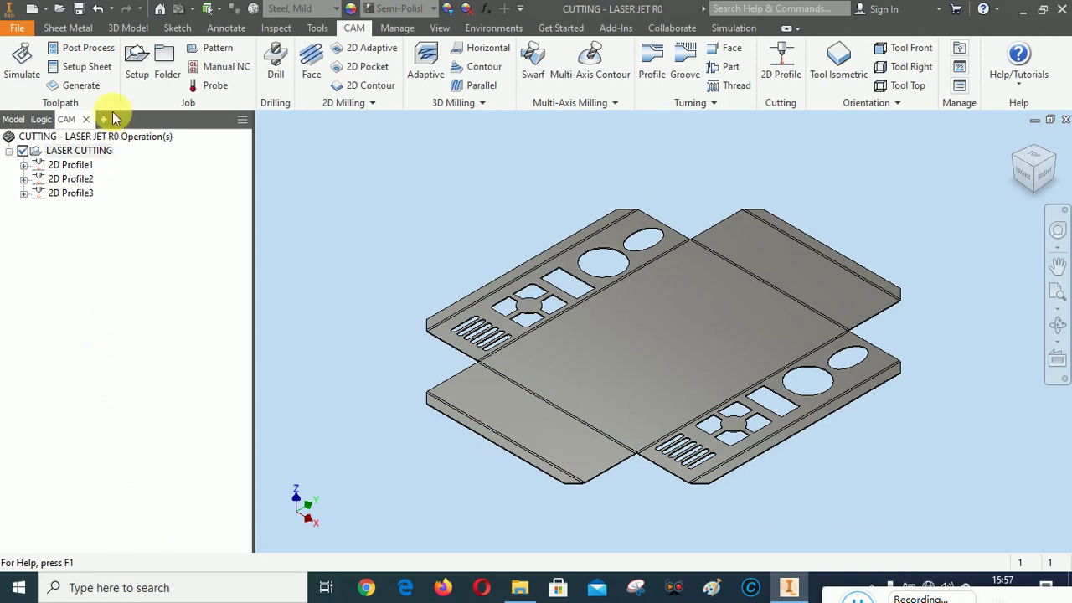
pyautogui.click(79, 8)
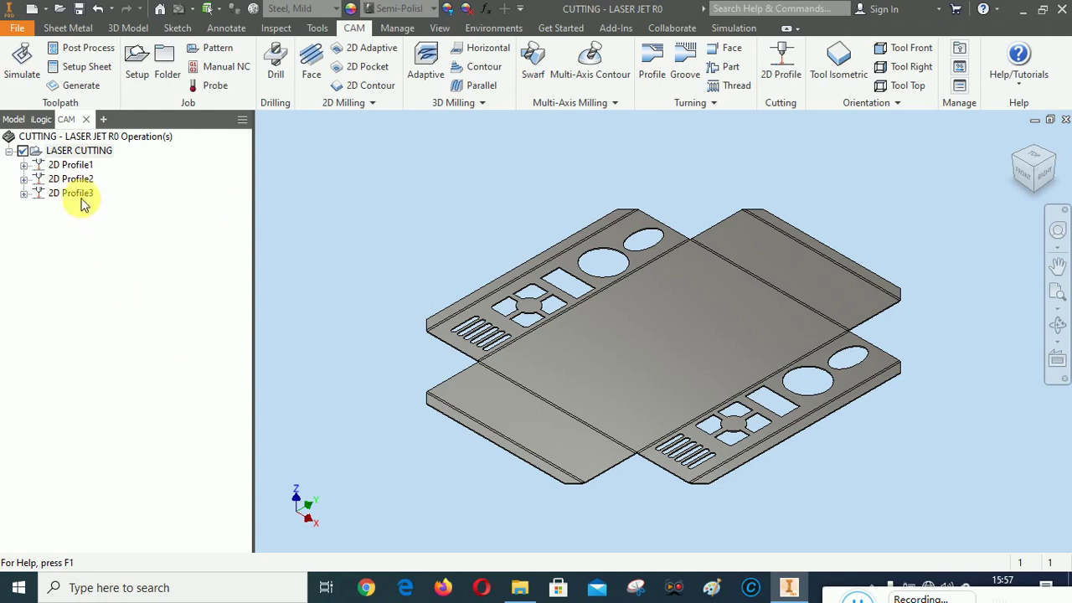
pyautogui.rightClick(83, 155)
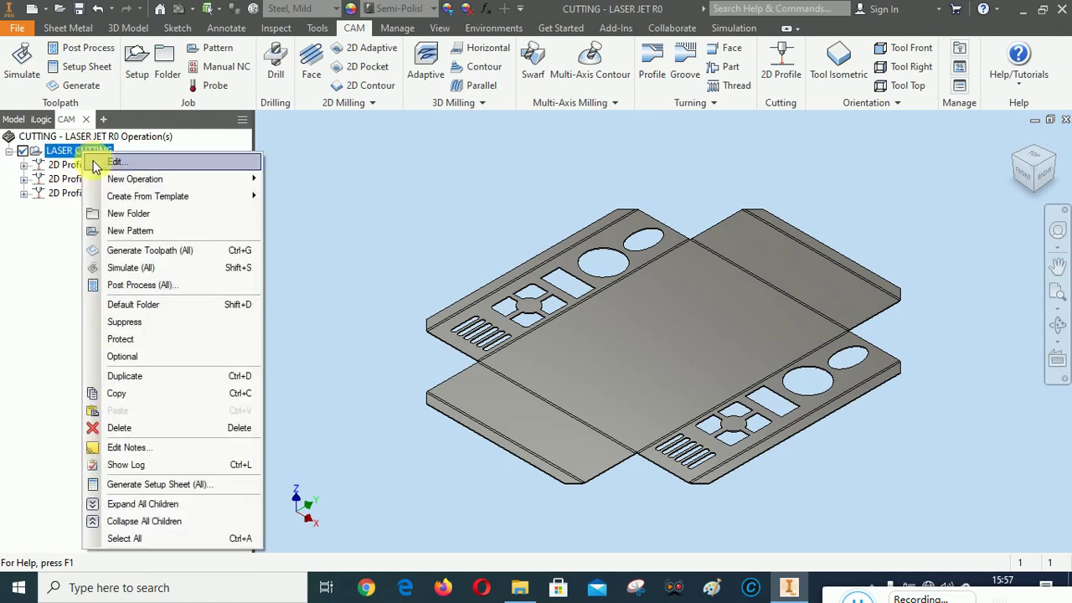
# Step: Generate the all-operations setup sheet into FILE LATIHAN CAD CAM > CAD CAM A > 1. 2D REFF
pyautogui.click(131, 492)
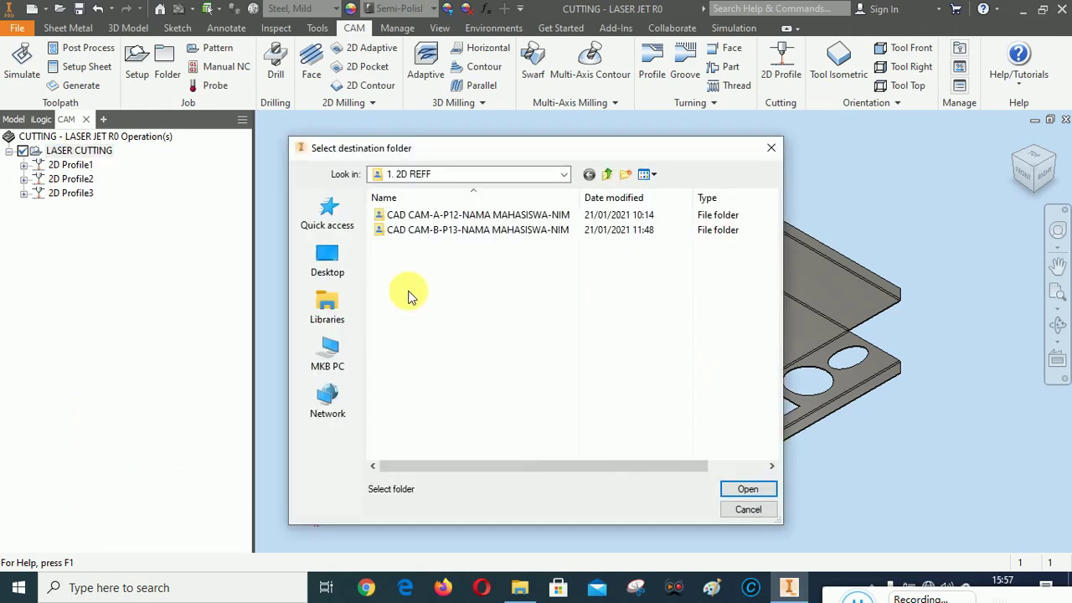
pyautogui.click(565, 174)
pyautogui.moveTo(565, 301); pyautogui.dragTo(566, 245)
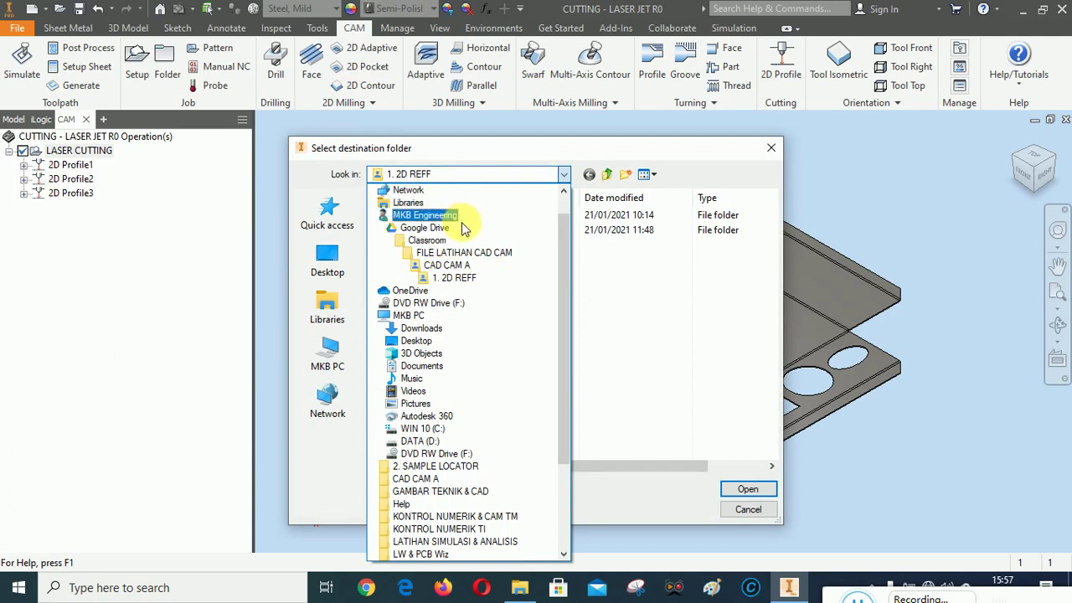
pyautogui.click(459, 254)
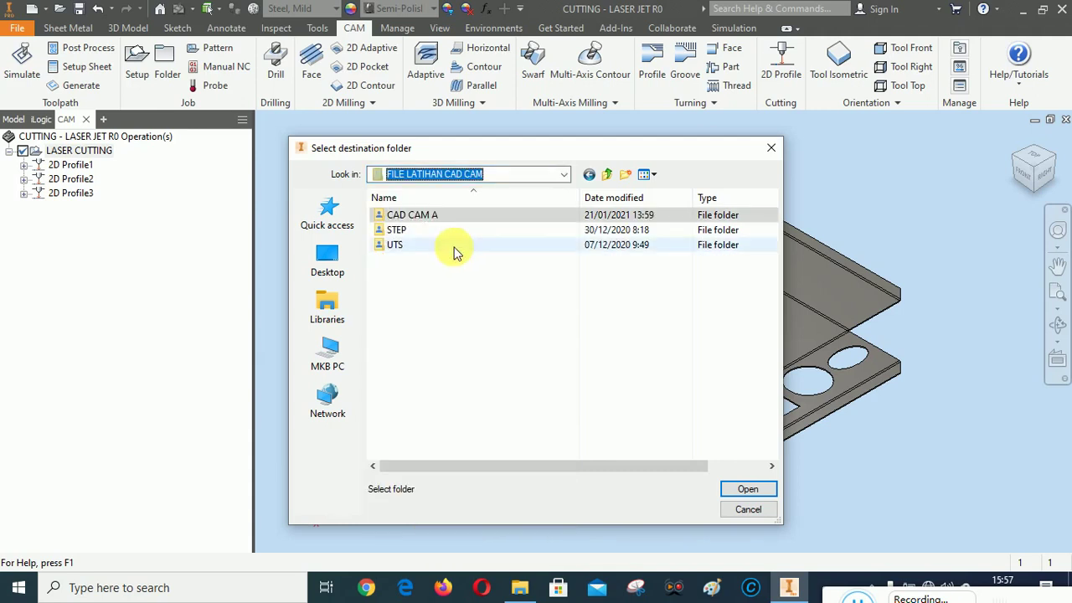
pyautogui.doubleClick(407, 215)
pyautogui.click(408, 216)
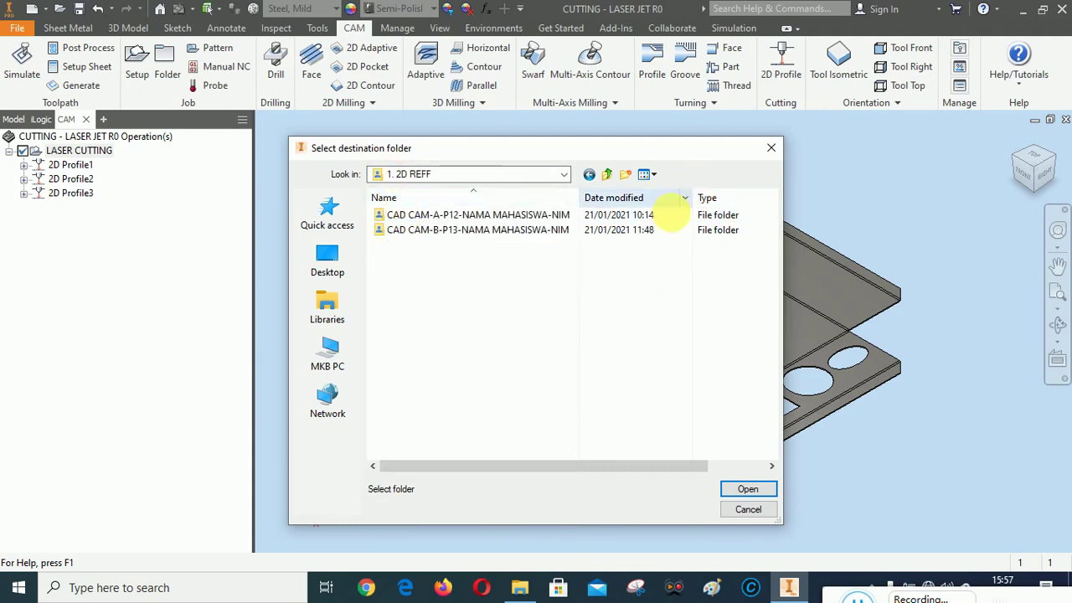
pyautogui.click(748, 491)
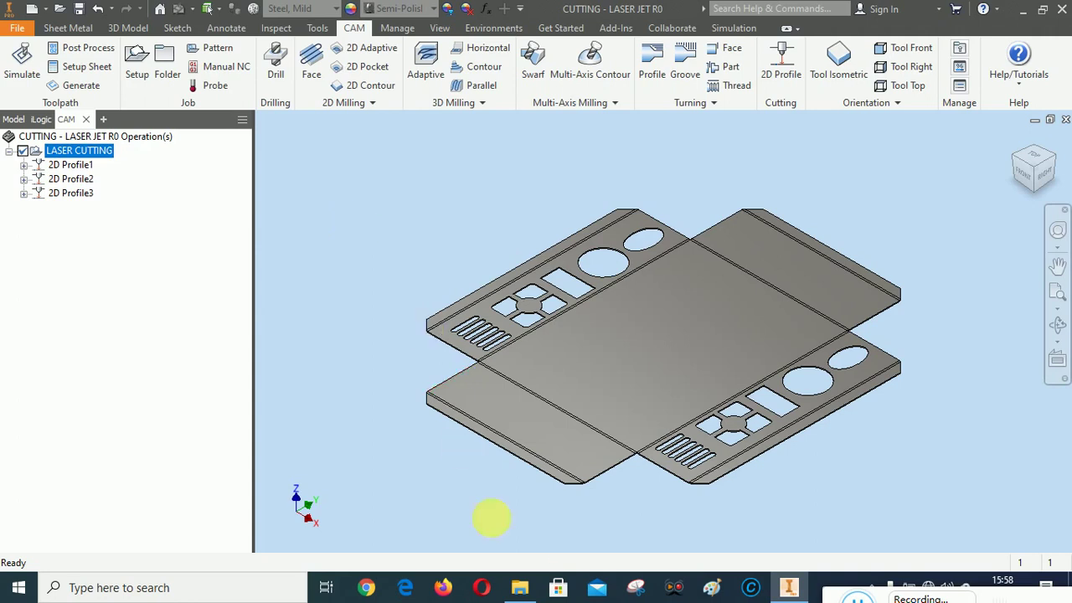
# Step: Browse Google Drive > Classroom > FILE LATIHAN CAD CAM > CAD CAM A > 1. 2D REFF in File Explorer
pyautogui.click(519, 587)
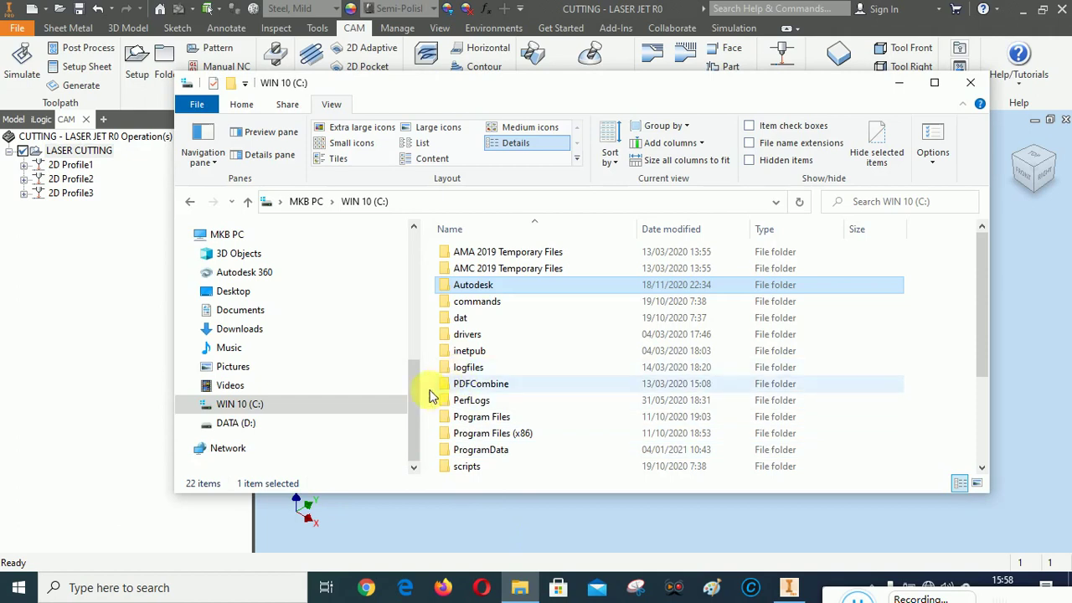
pyautogui.moveTo(412, 402); pyautogui.dragTo(418, 257)
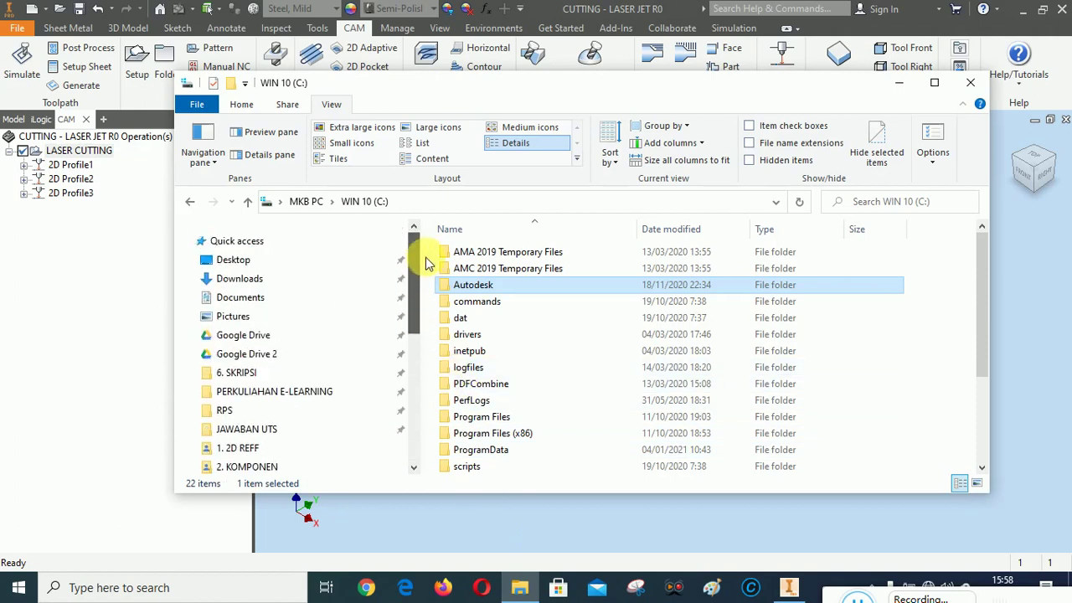
pyautogui.click(243, 335)
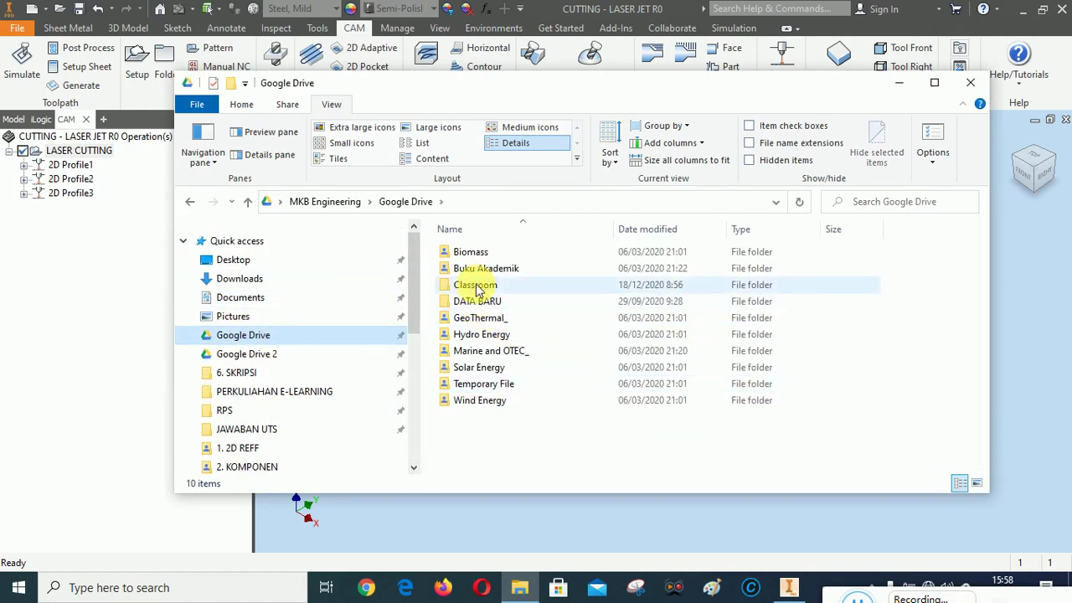
pyautogui.doubleClick(474, 284)
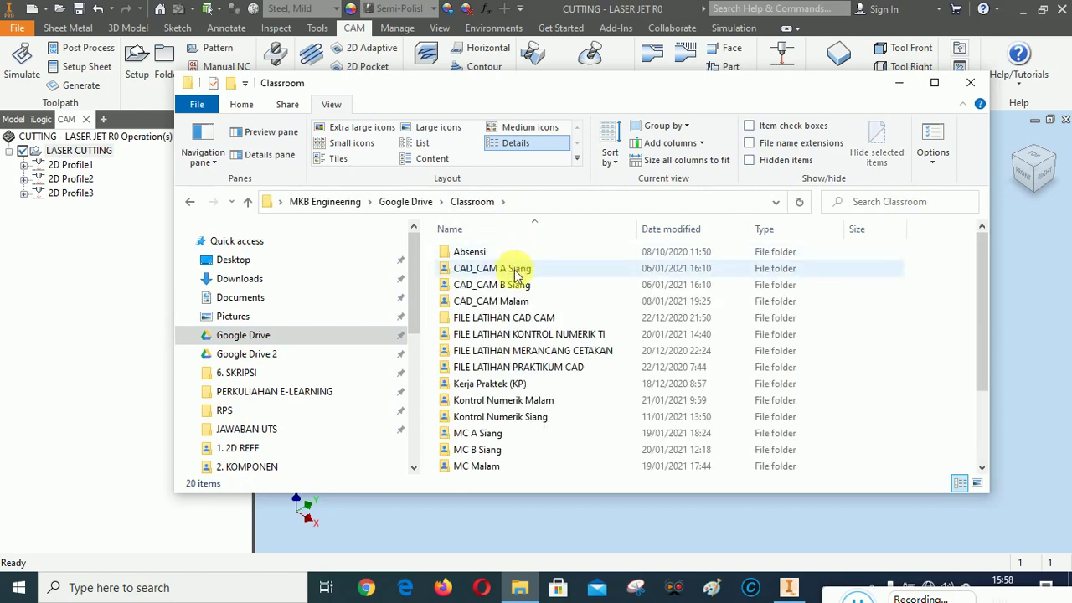
pyautogui.click(500, 320)
pyautogui.doubleClick(499, 320)
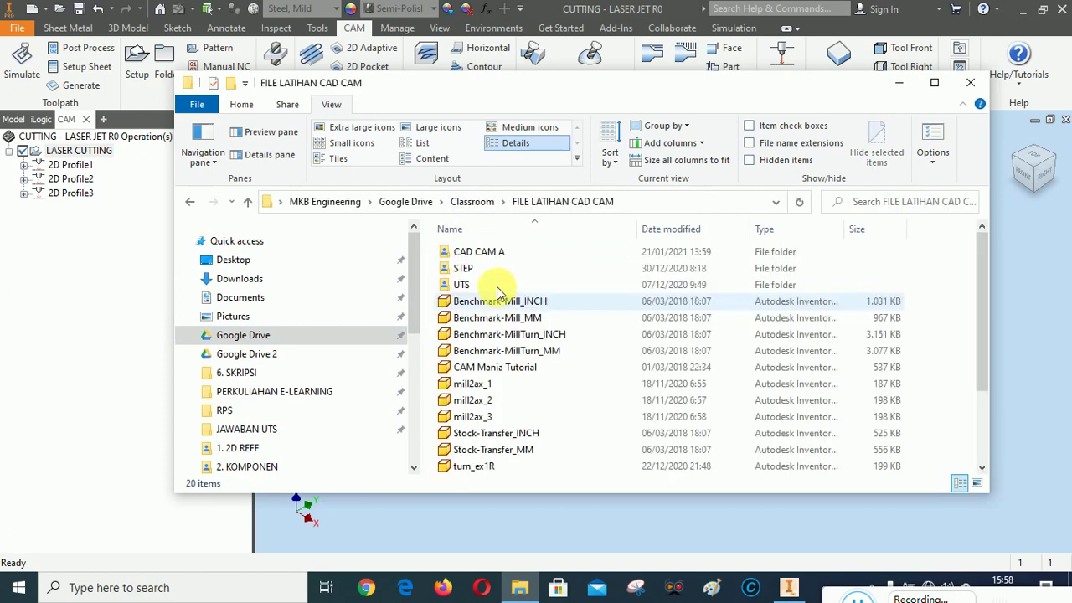
pyautogui.doubleClick(491, 253)
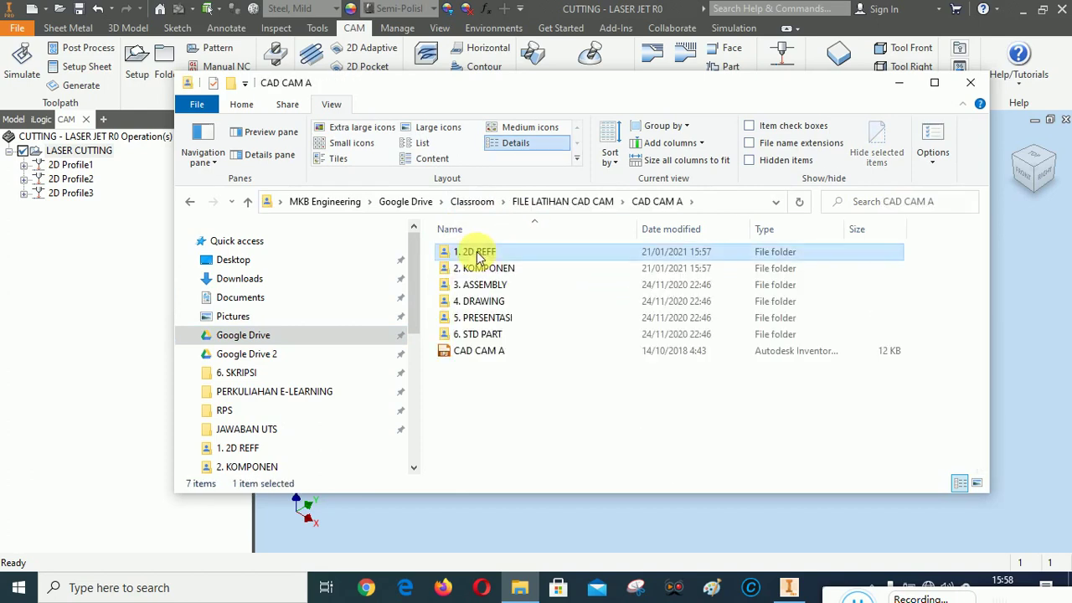
pyautogui.doubleClick(480, 253)
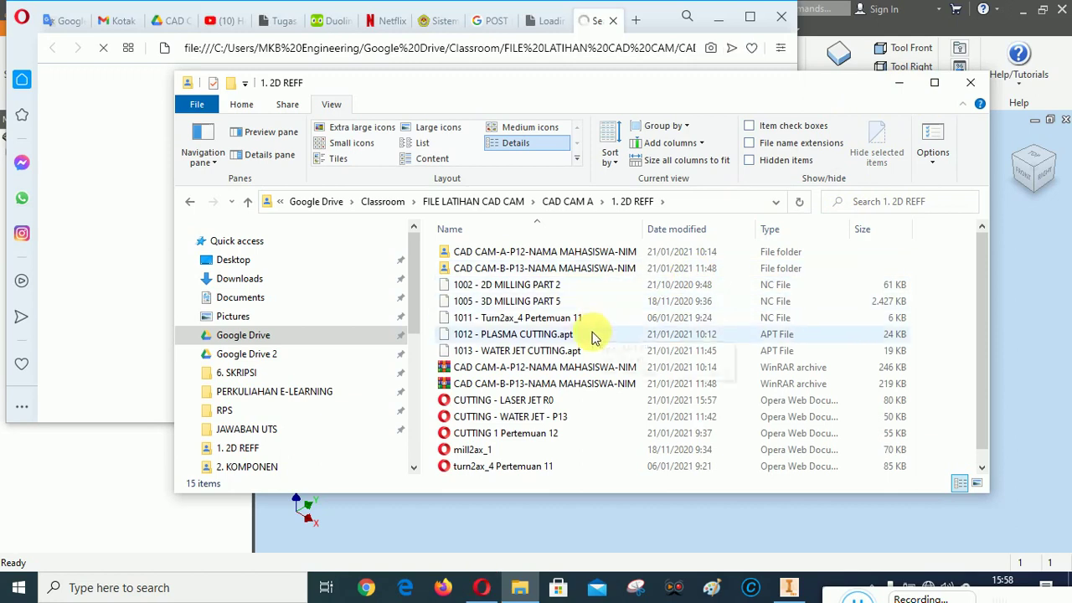
# Step: Scroll through the Program 1014 setup sheet in a maximized Opera window
pyautogui.scroll(-1, 592, 335)
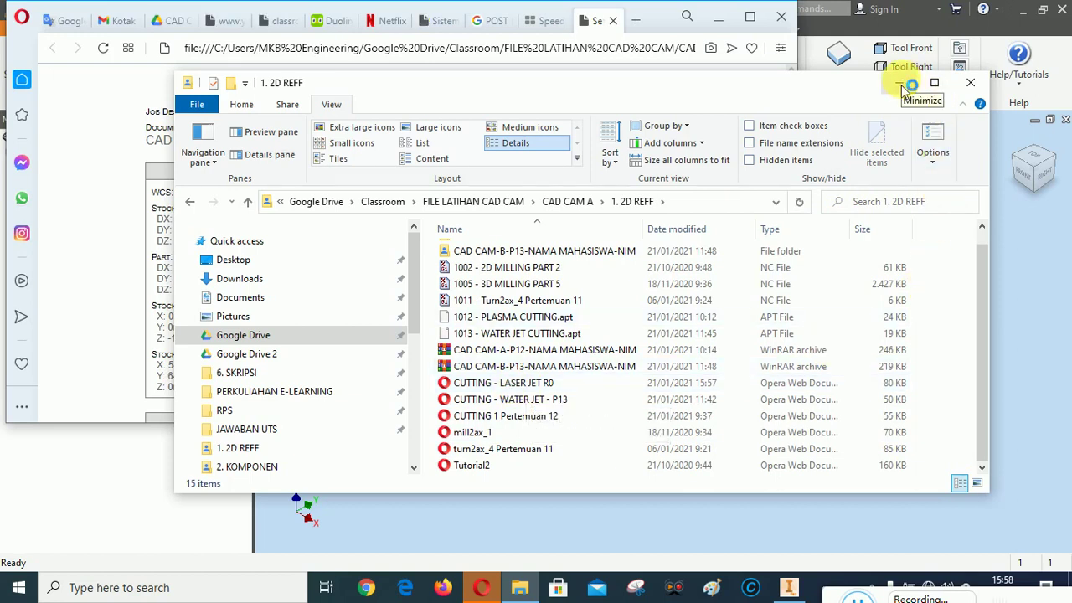
pyautogui.click(900, 84)
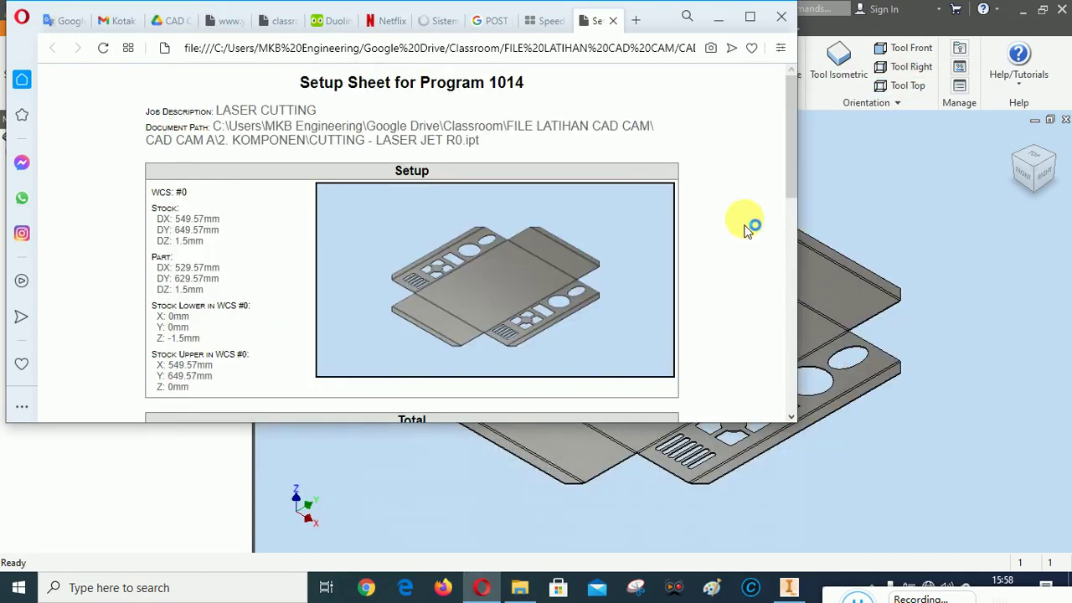
pyautogui.click(751, 18)
pyautogui.scroll(-4, 641, 275)
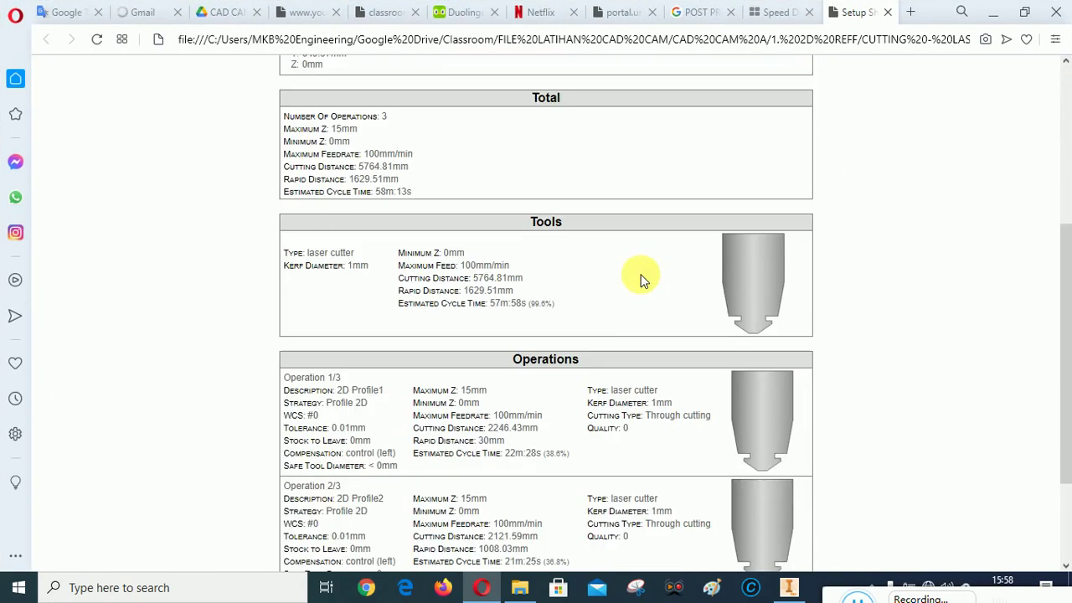
pyautogui.scroll(-3, 641, 276)
pyautogui.scroll(5, 696, 415)
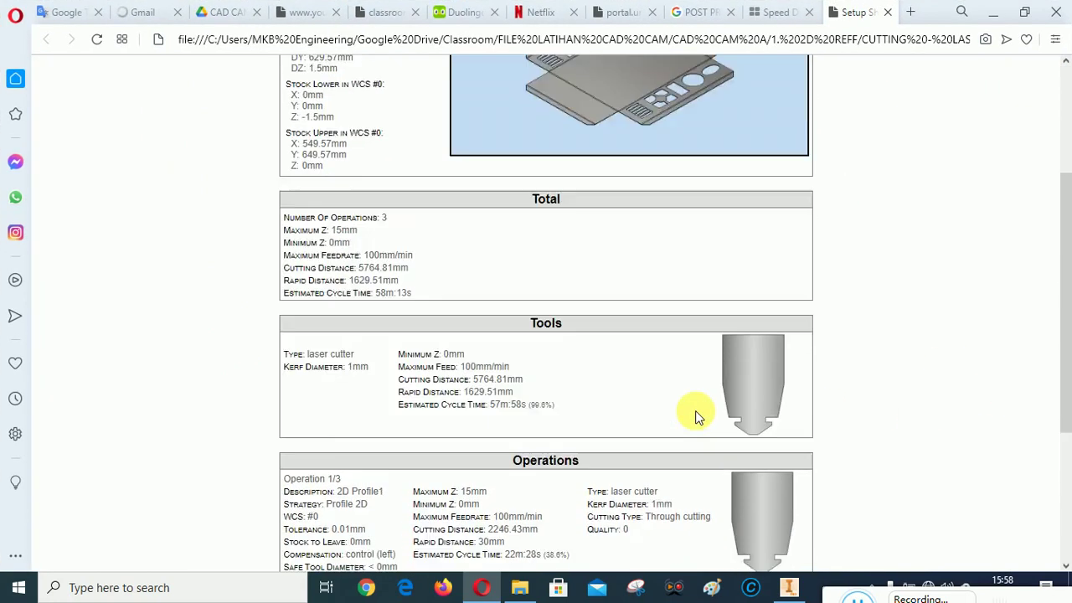
pyautogui.scroll(3, 697, 416)
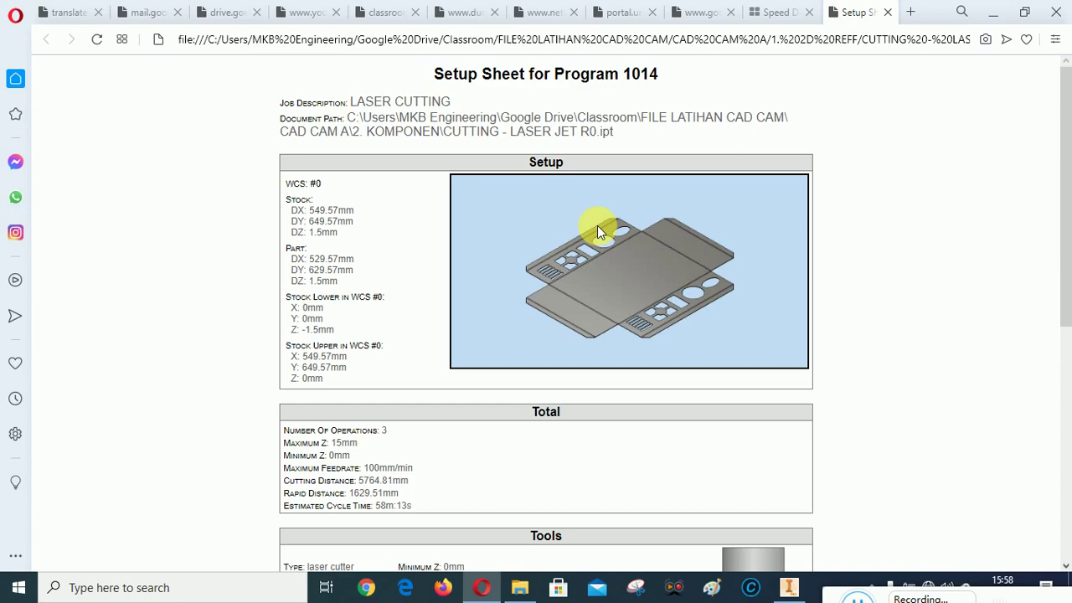
pyautogui.scroll(-5, 588, 309)
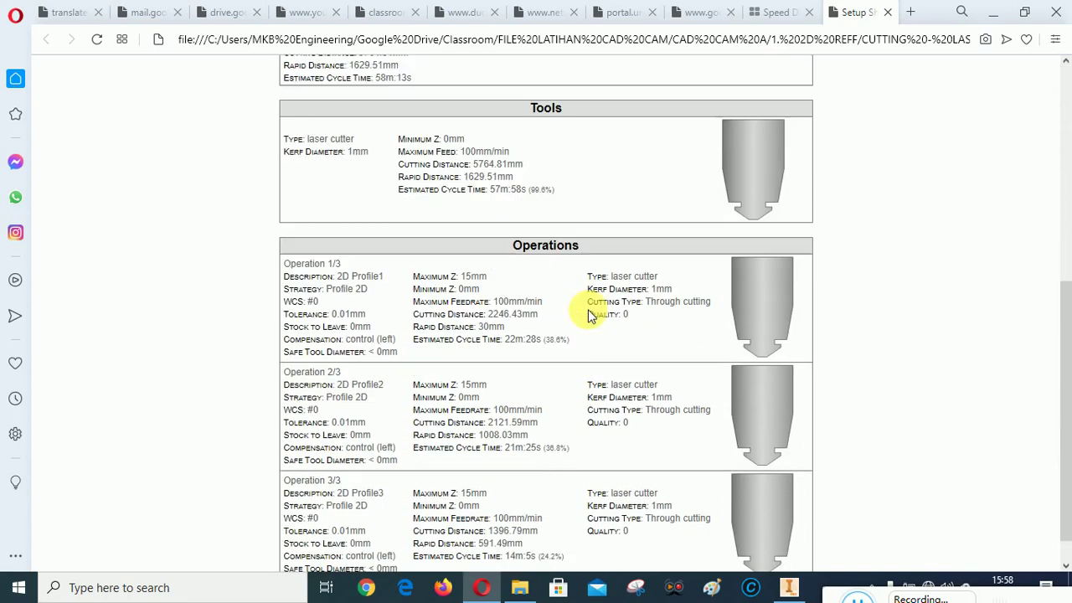
pyautogui.scroll(2, 588, 308)
pyautogui.scroll(3, 588, 309)
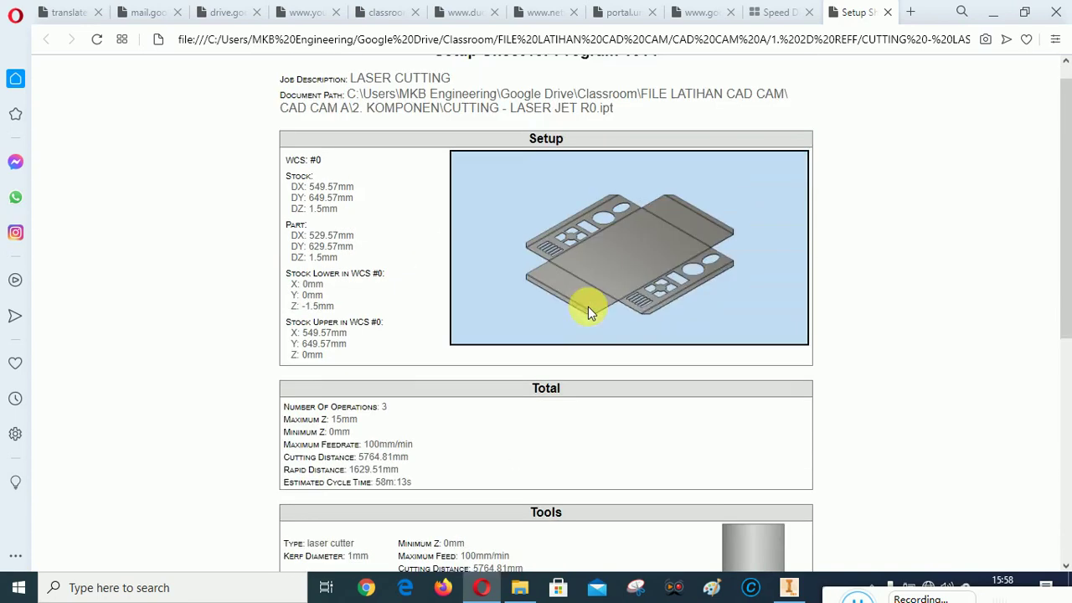
# Step: Close the setup sheet tab and select the CUTTING - LASER JET R0 file in 1. 2D REFF
pyautogui.click(887, 12)
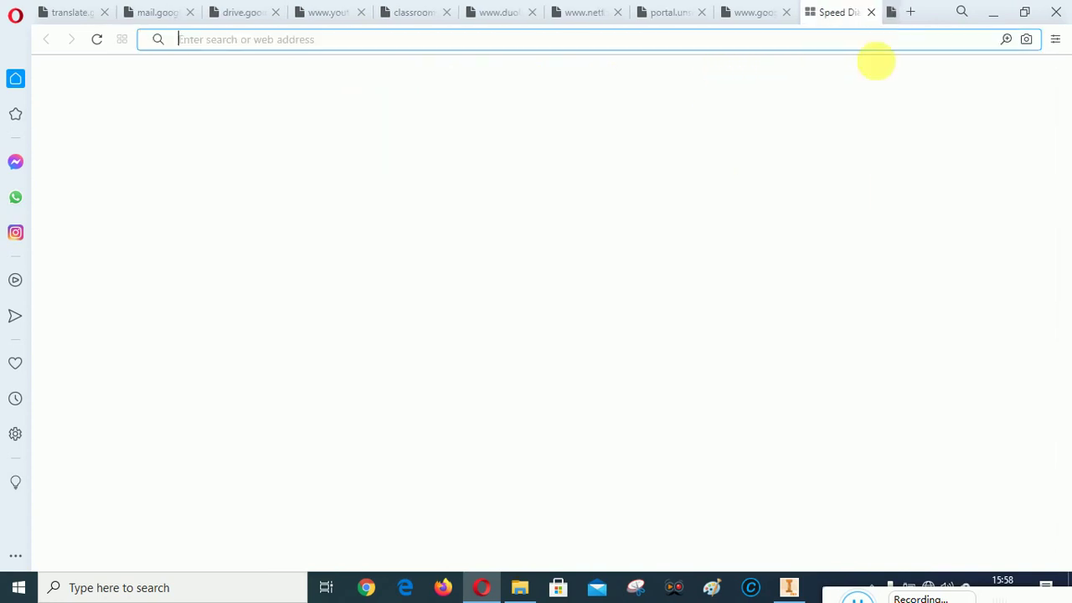
pyautogui.click(519, 587)
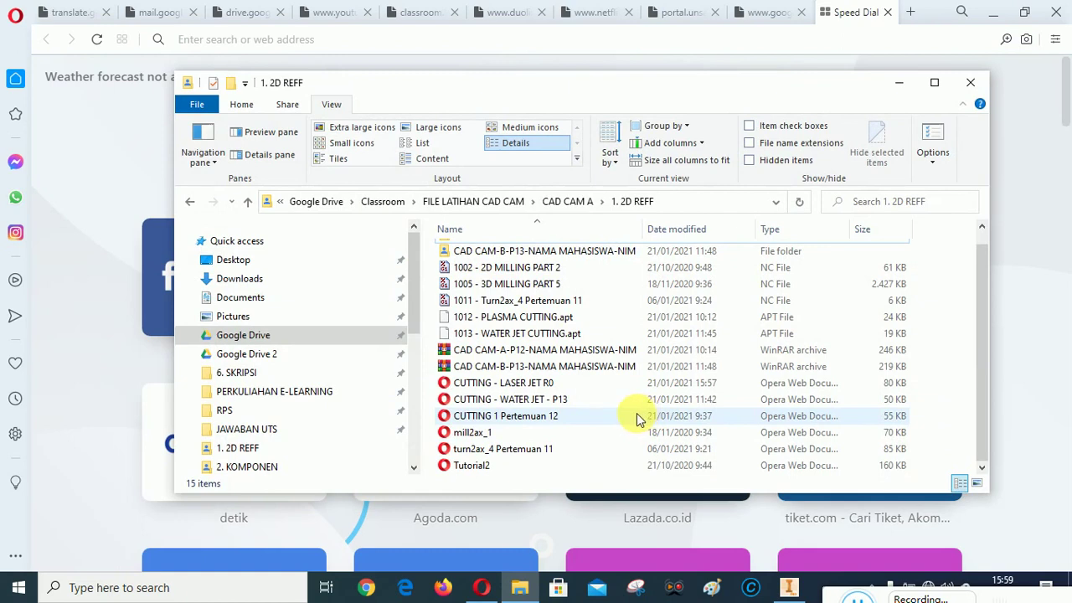
pyautogui.doubleClick(533, 383)
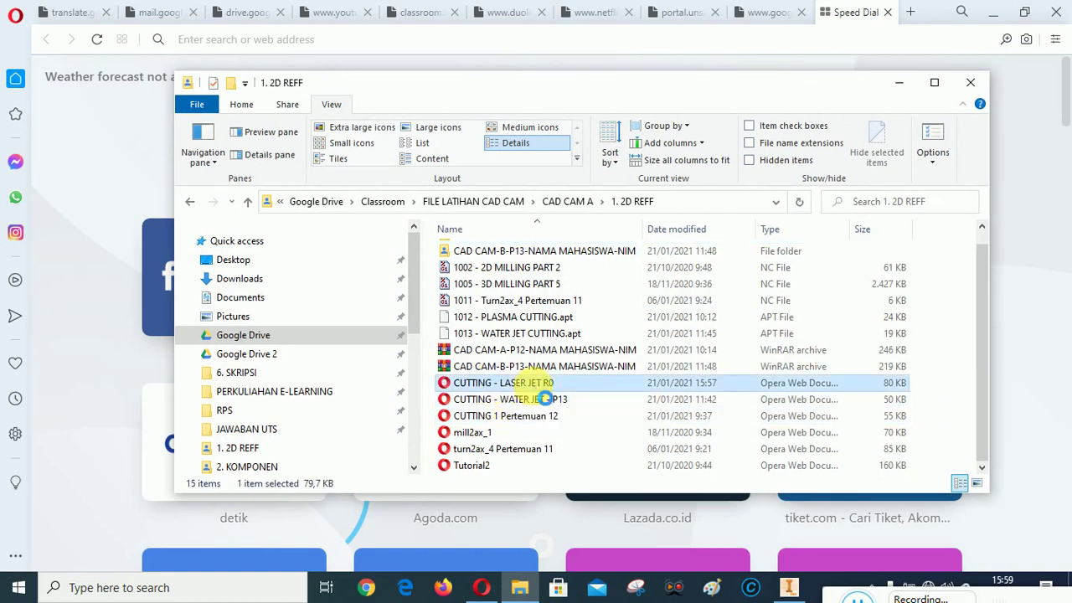
# Step: Drop 'JET' from the setup sheet name, making it CUTTING - LASER R0, then return to Inventor
pyautogui.click(538, 387)
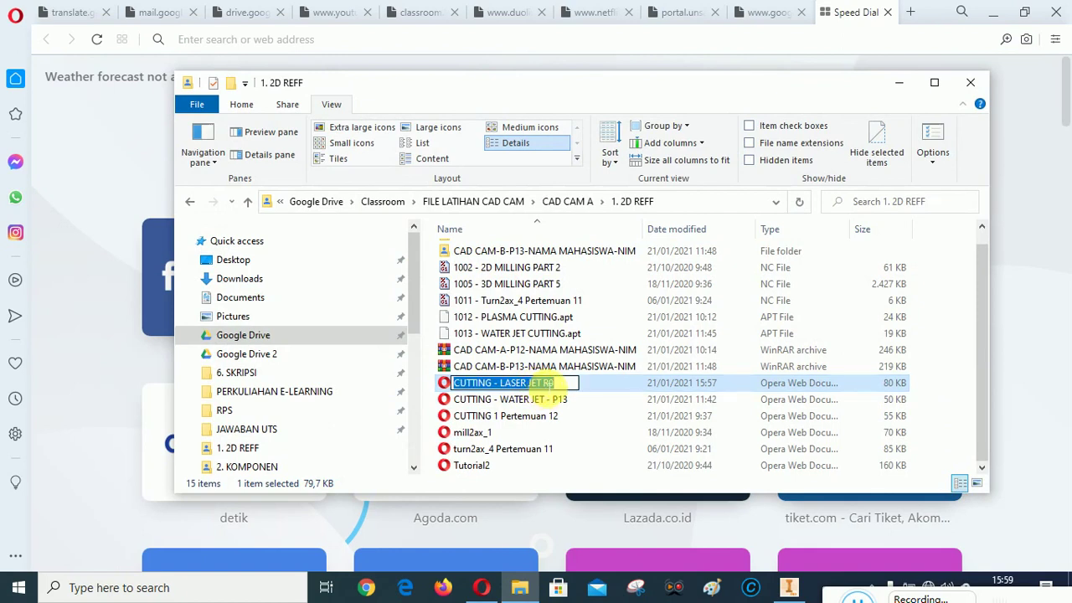
pyautogui.click(540, 383)
pyautogui.write('0')
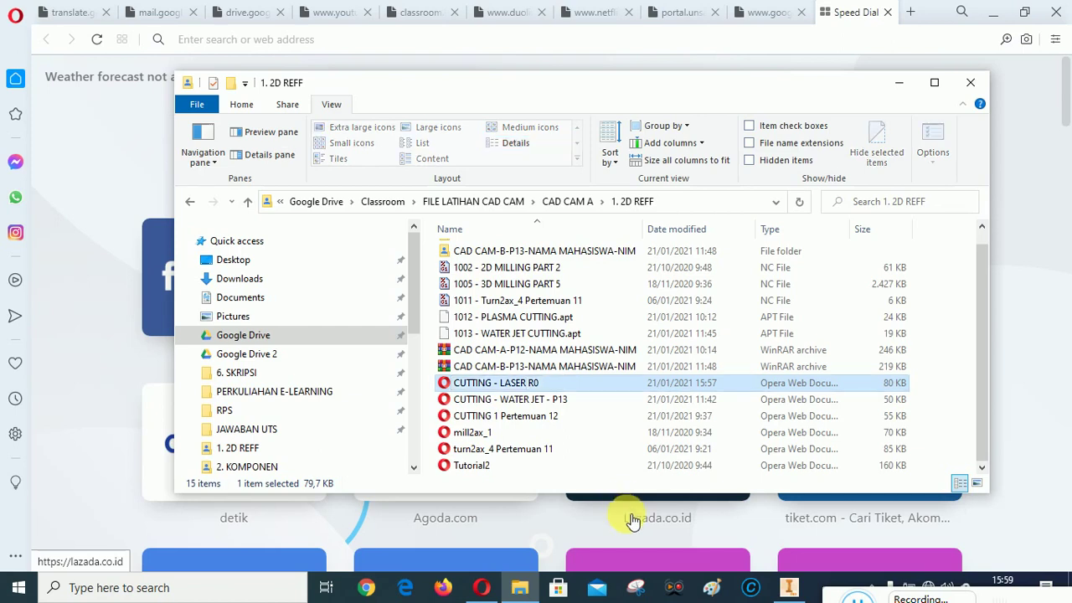
pyautogui.press('Return')
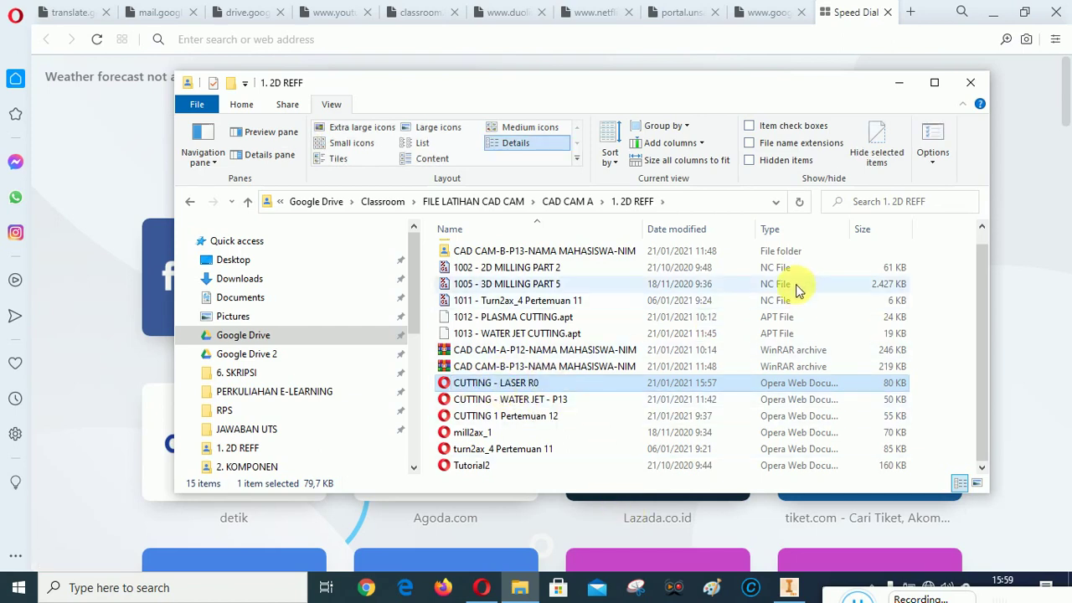
pyautogui.click(898, 82)
pyautogui.click(800, 592)
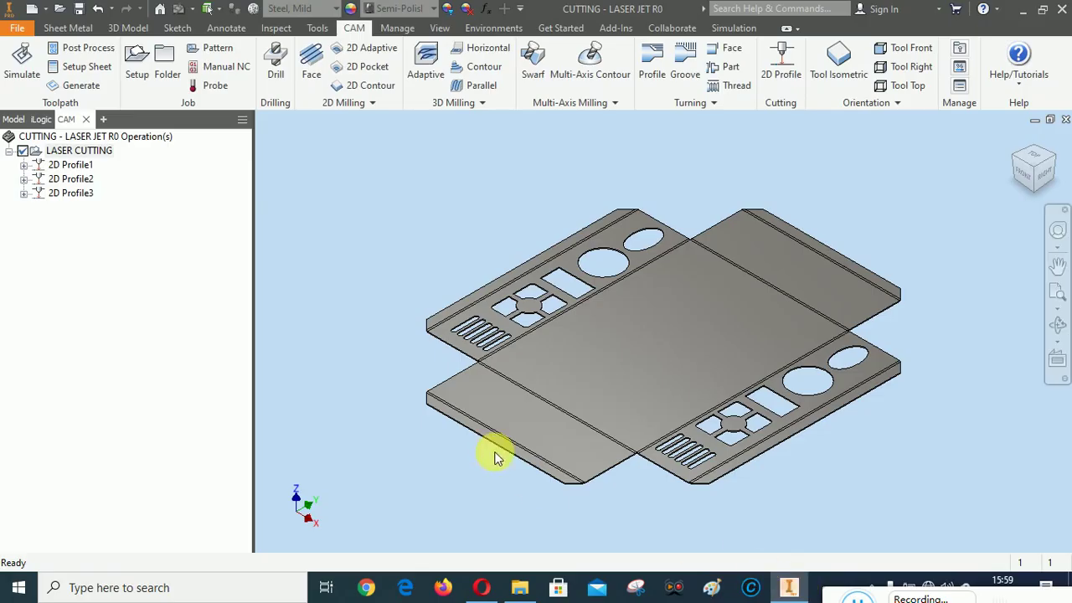
# Step: Open Post Process for the LASER CUTTING setup
pyautogui.rightClick(78, 154)
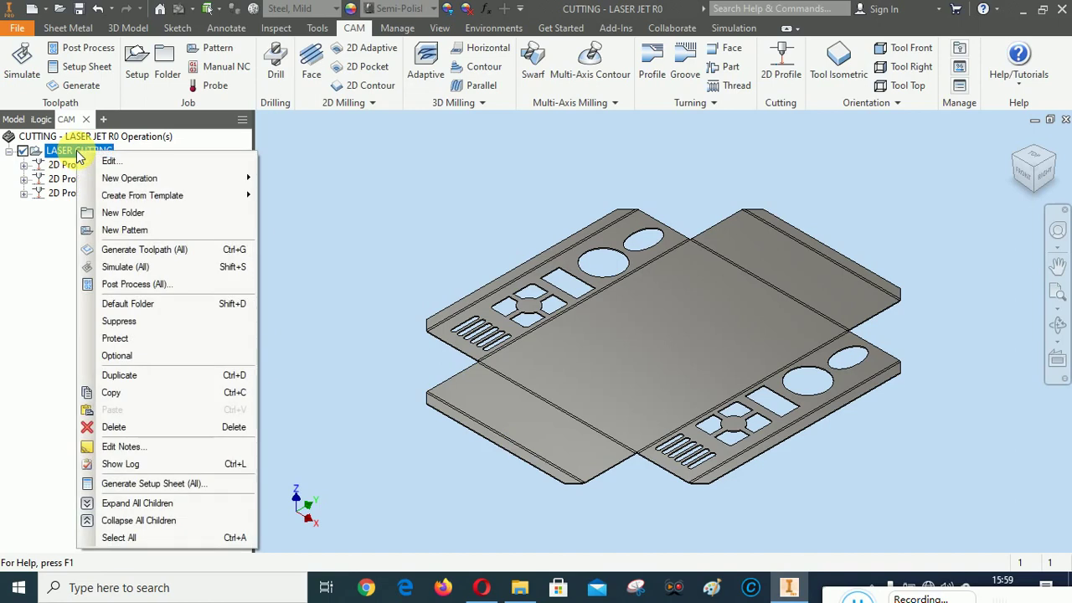
pyautogui.click(136, 284)
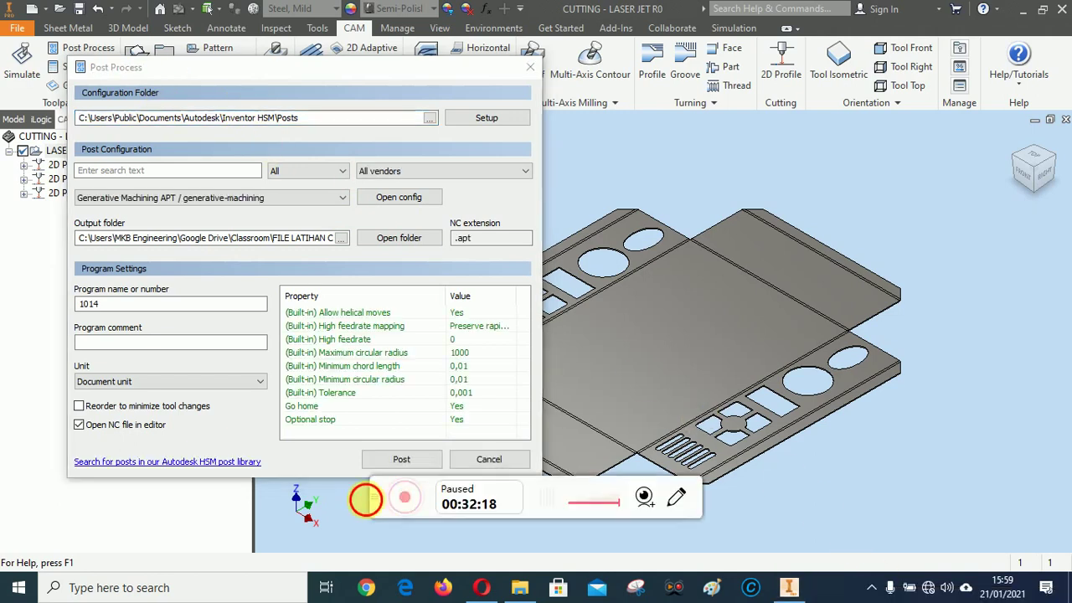
pyautogui.click(365, 499)
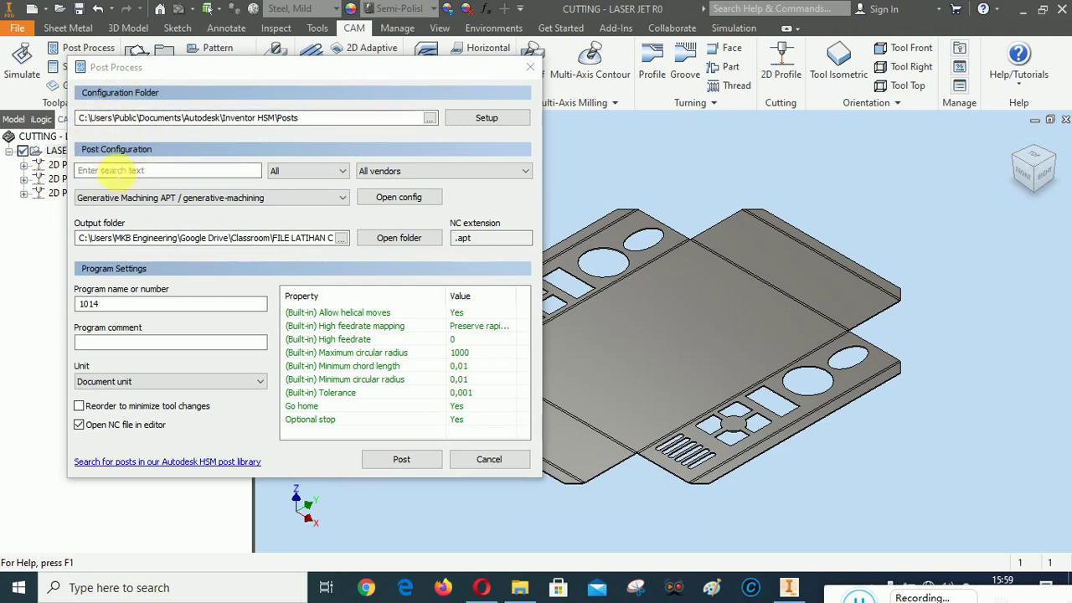
# Step: Select the Generative Machining APT post under APT/Intermediate and browse for the output folder
pyautogui.click(343, 174)
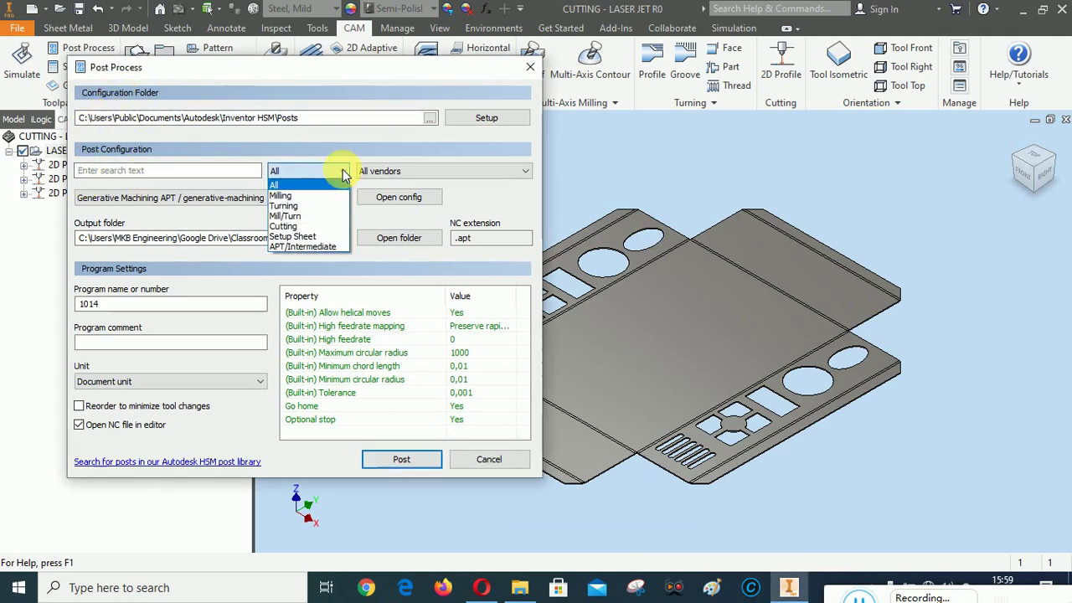
pyautogui.click(285, 226)
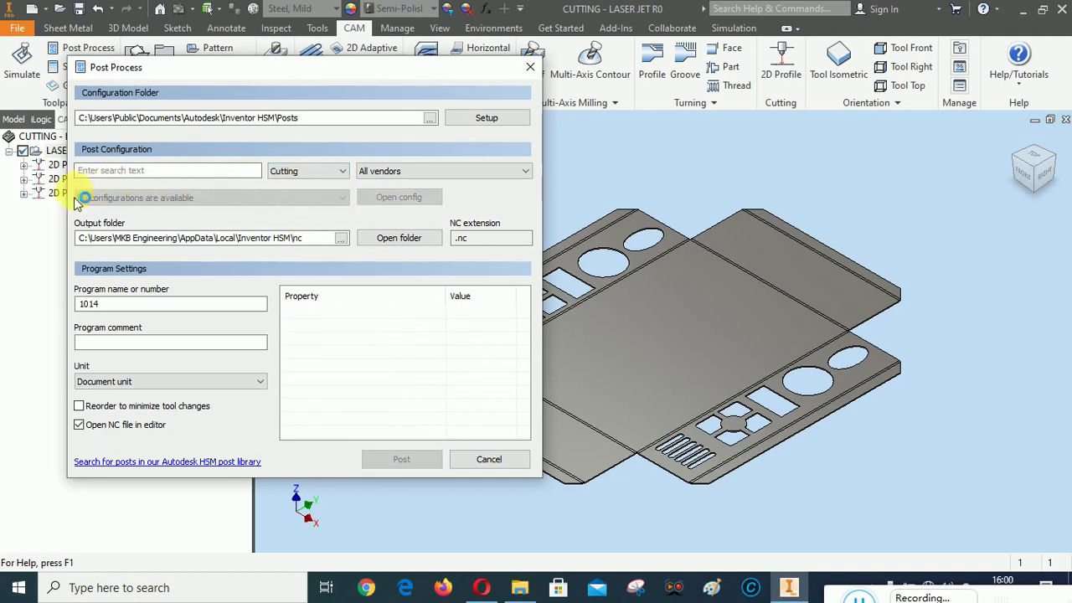
pyautogui.click(346, 172)
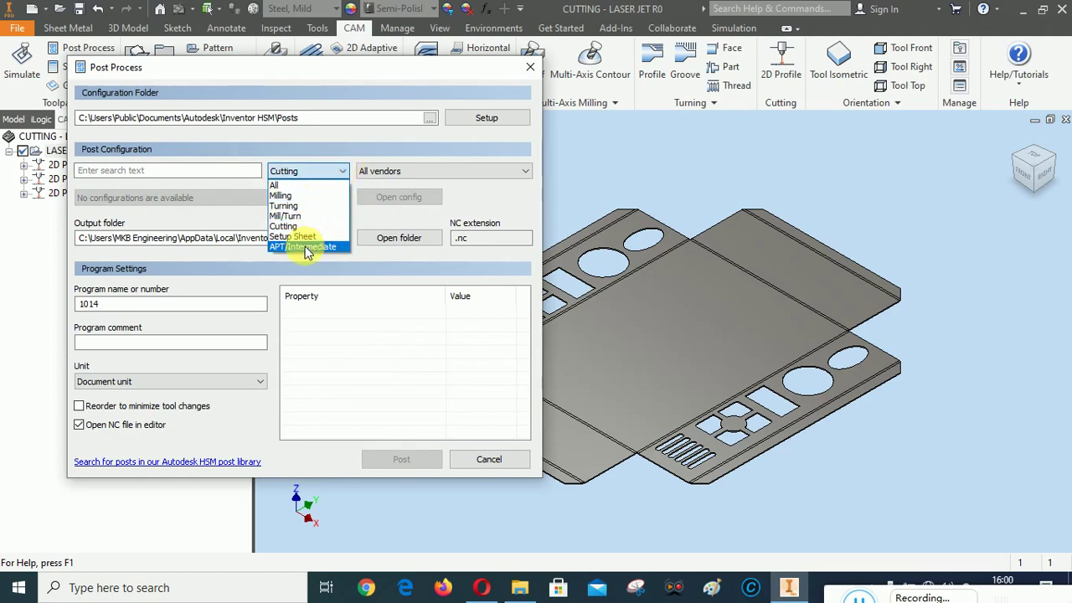
pyautogui.click(305, 246)
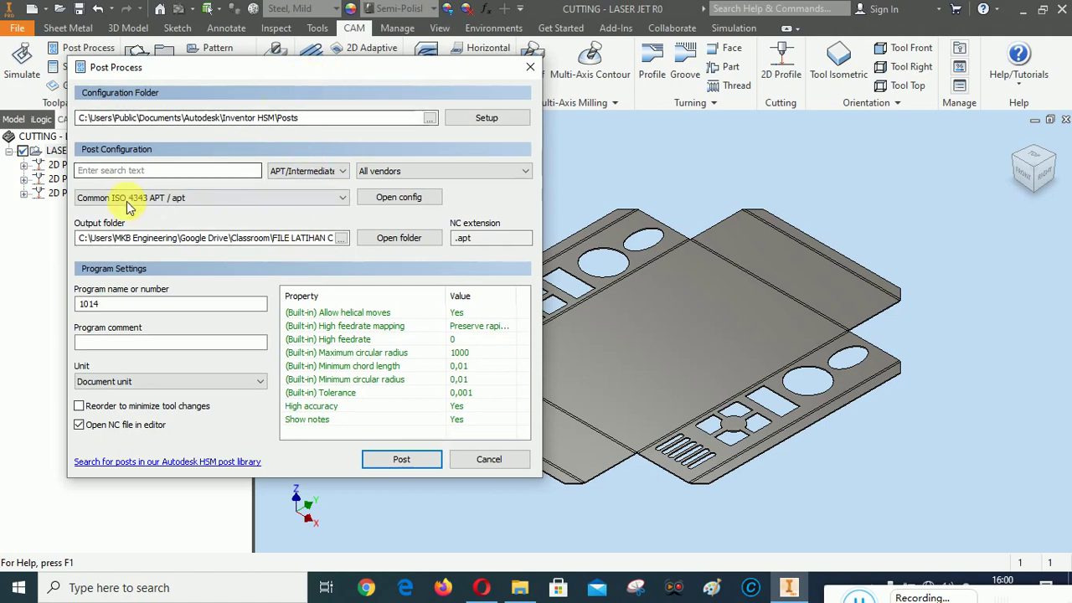
pyautogui.click(189, 197)
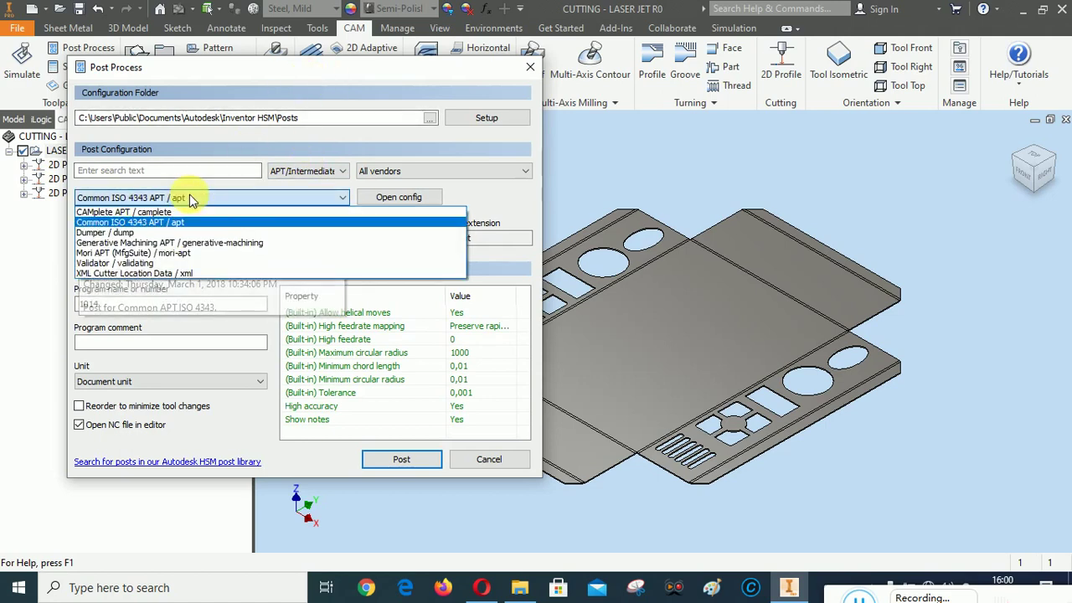
pyautogui.click(144, 244)
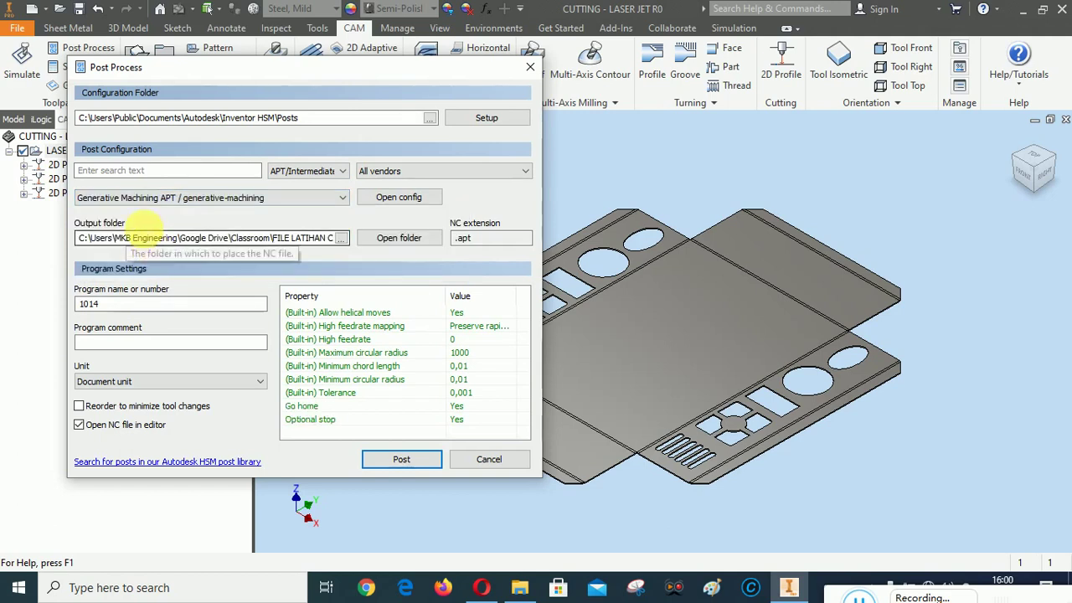
pyautogui.click(871, 591)
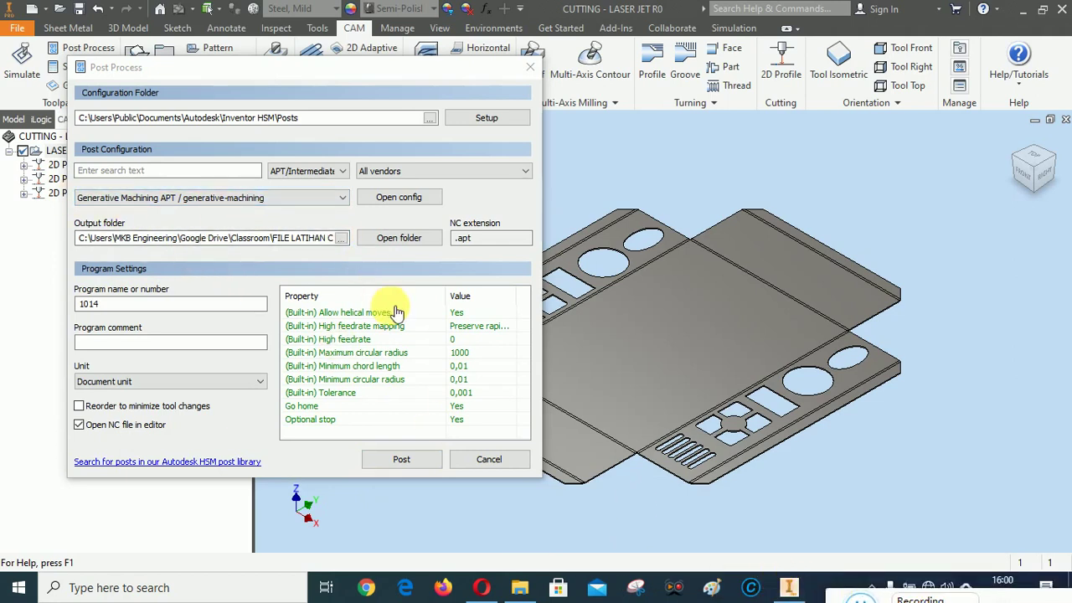
pyautogui.click(341, 237)
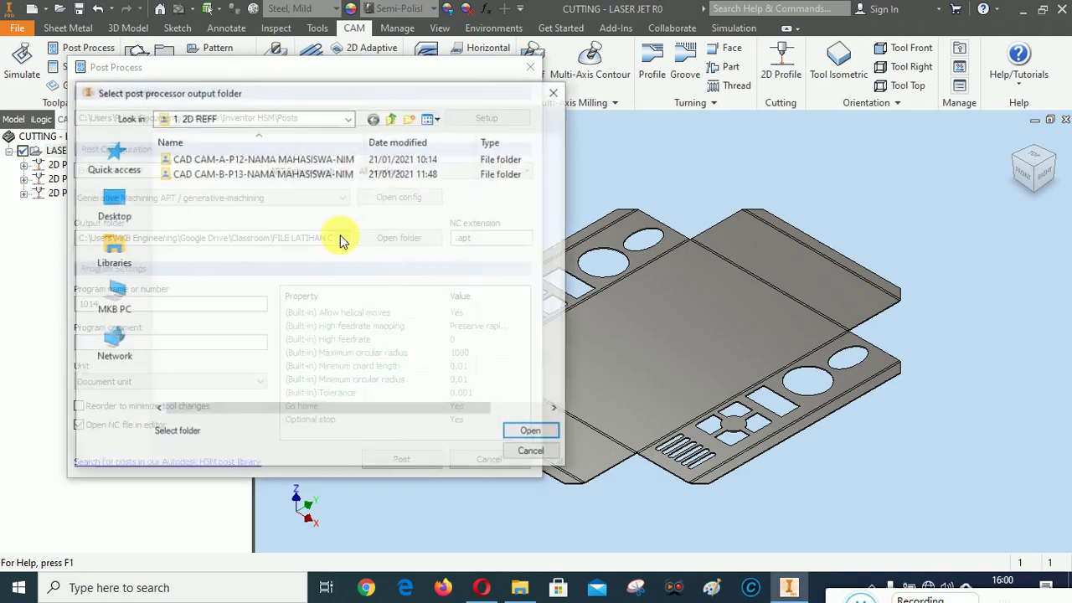
# Step: Set 1. 2D REFF as the post output folder
pyautogui.click(348, 117)
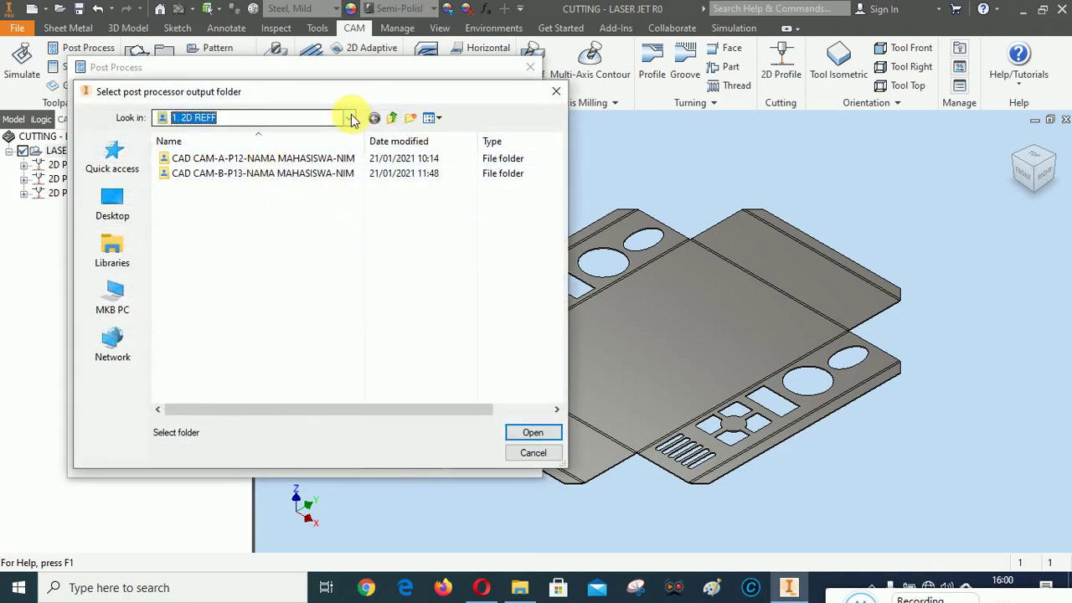
pyautogui.moveTo(349, 247); pyautogui.dragTo(352, 274)
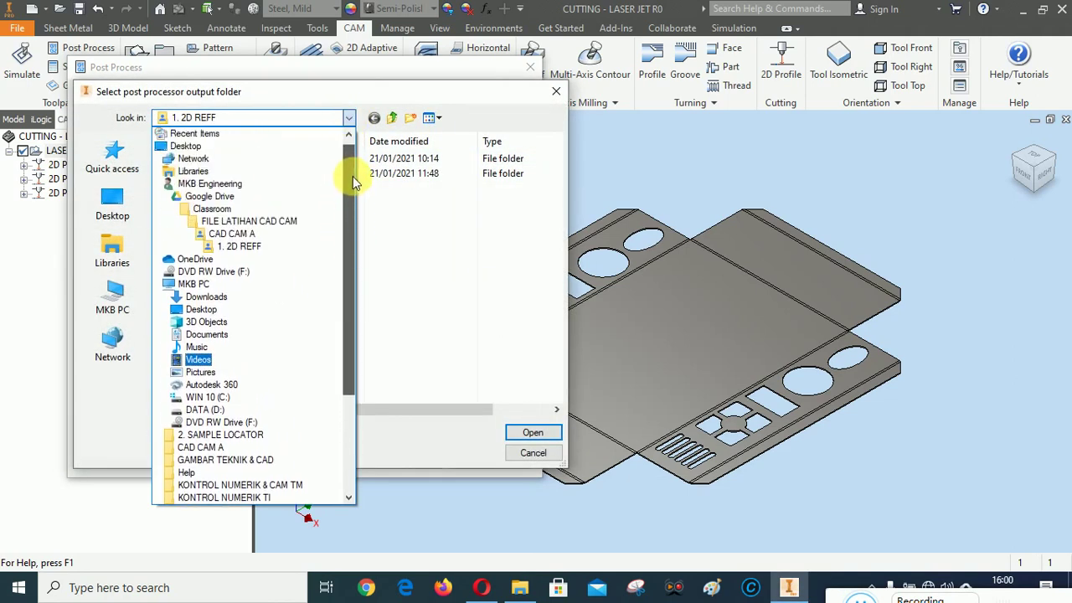
pyautogui.click(443, 280)
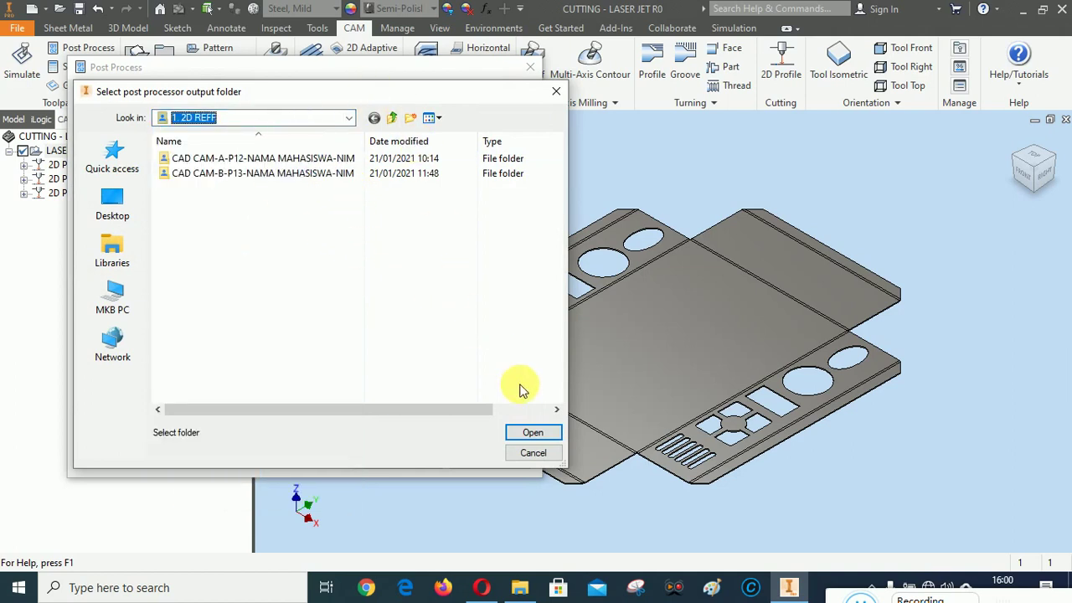
pyautogui.click(543, 437)
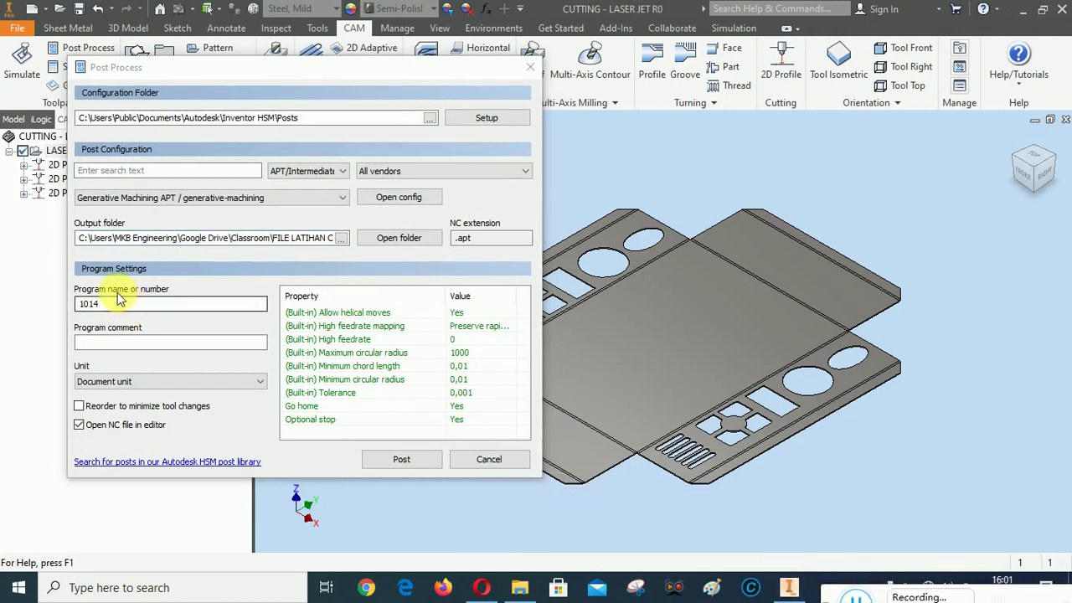
# Step: Post program 1014 and save the APT file as 1014 - LASER CUTTING
pyautogui.doubleClick(88, 303)
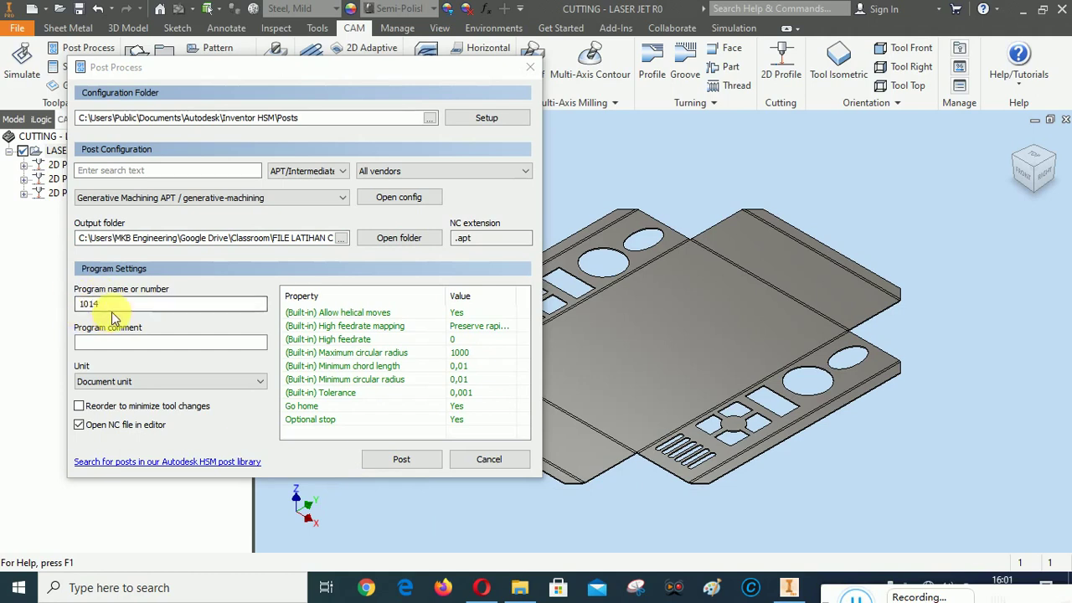
pyautogui.click(402, 461)
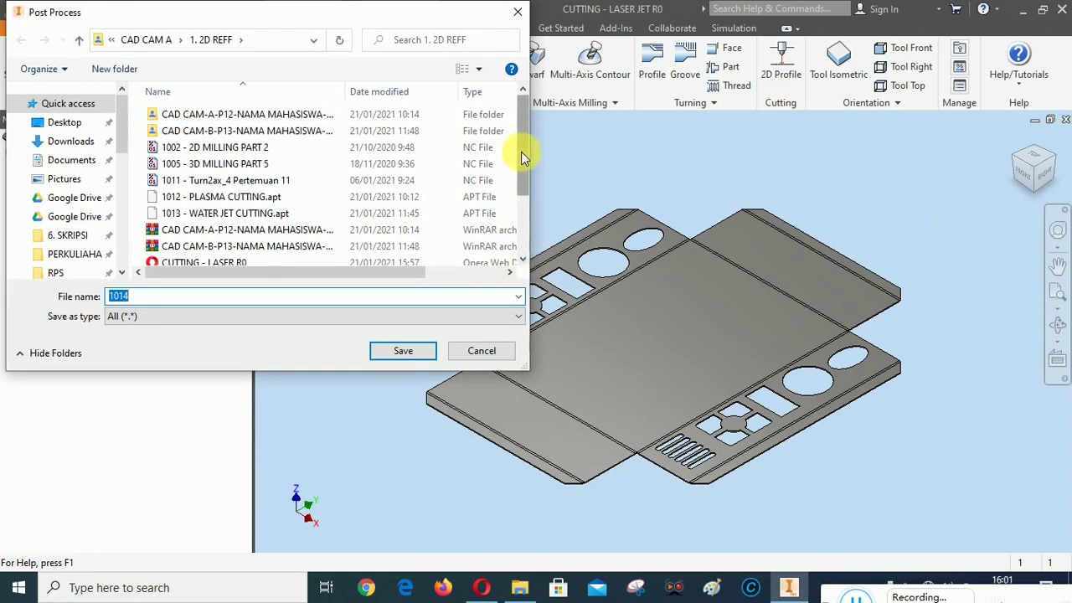
pyautogui.moveTo(521, 151); pyautogui.dragTo(521, 161)
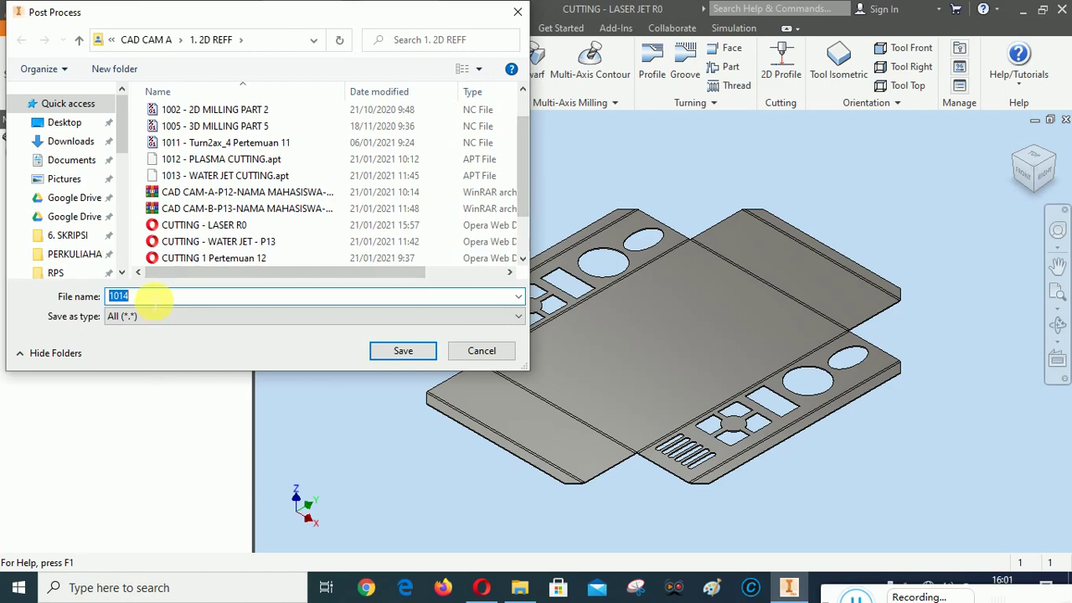
pyautogui.click(153, 298)
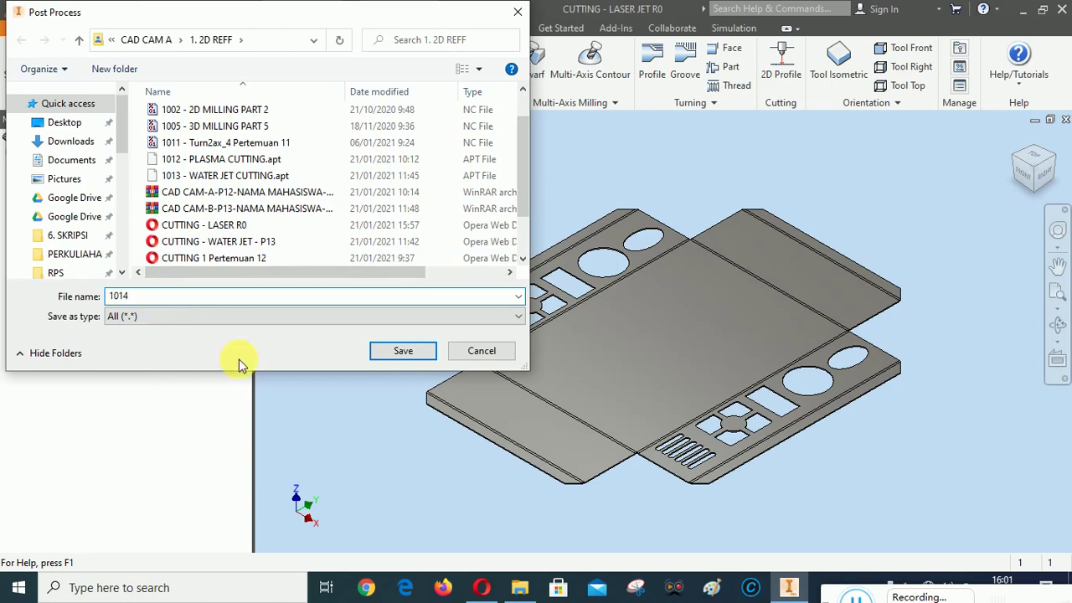
pyautogui.write(' - LASER CUTTING')
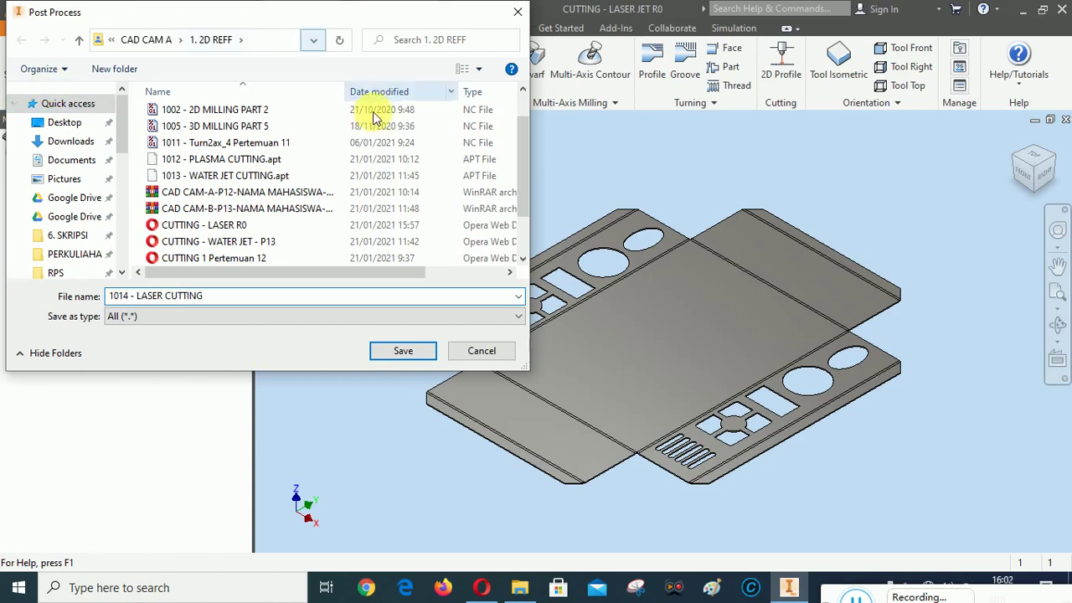
pyautogui.click(403, 352)
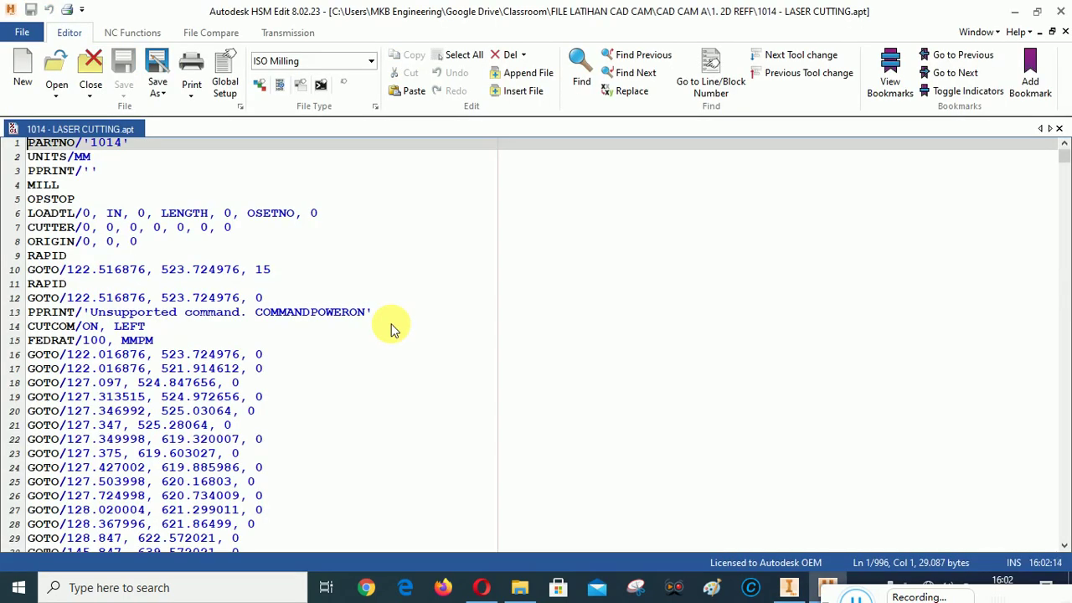
# Step: Scroll through the 1014 - LASER CUTTING.apt code, return to line 1, and close HSM Edit
pyautogui.scroll(-10, 466, 319)
pyautogui.scroll(-13, 466, 319)
pyautogui.scroll(-7, 469, 321)
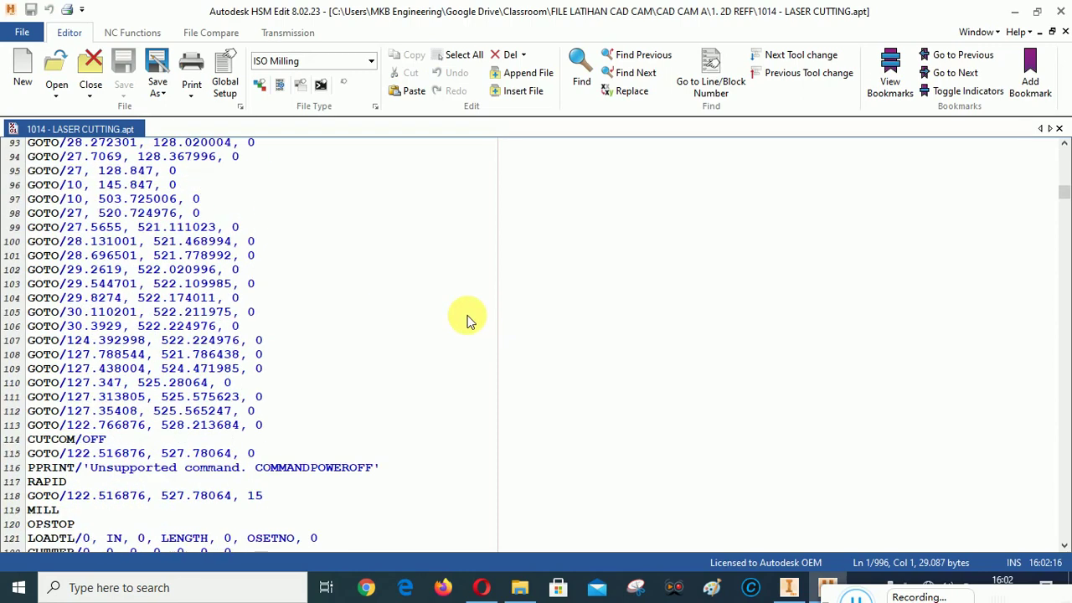
pyautogui.scroll(-10, 467, 319)
pyautogui.moveTo(1060, 215)
pyautogui.mouseDown()
pyautogui.moveTo(1062, 563)
pyautogui.moveTo(1064, 151)
pyautogui.mouseUp()
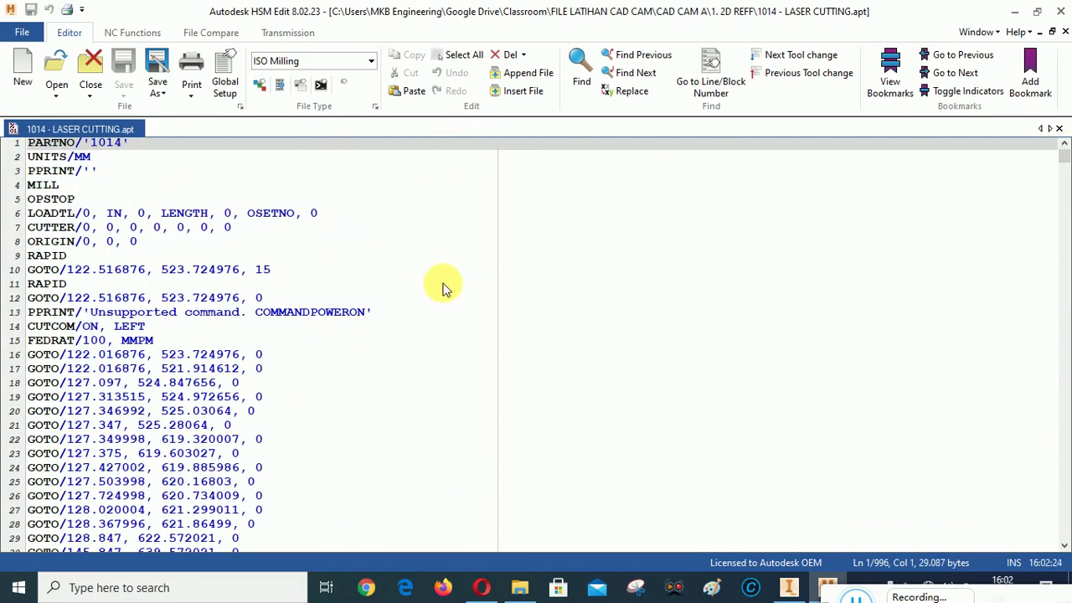
pyautogui.scroll(-14, 443, 285)
pyautogui.scroll(-14, 444, 276)
pyautogui.scroll(-8, 449, 276)
pyautogui.scroll(11, 450, 277)
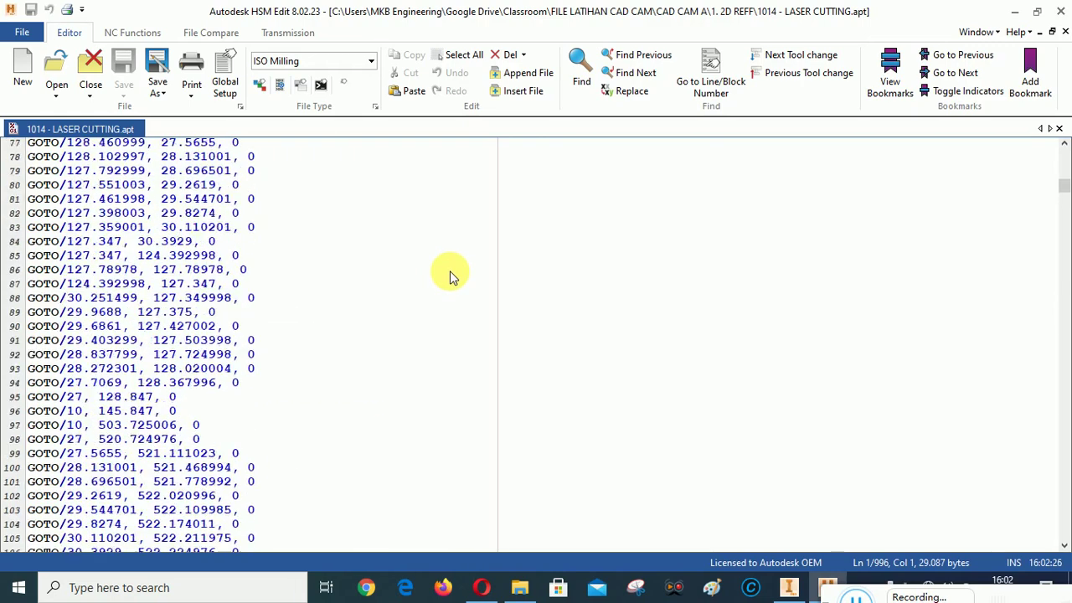
pyautogui.scroll(12, 450, 277)
pyautogui.scroll(13, 450, 277)
pyautogui.scroll(-13, 449, 277)
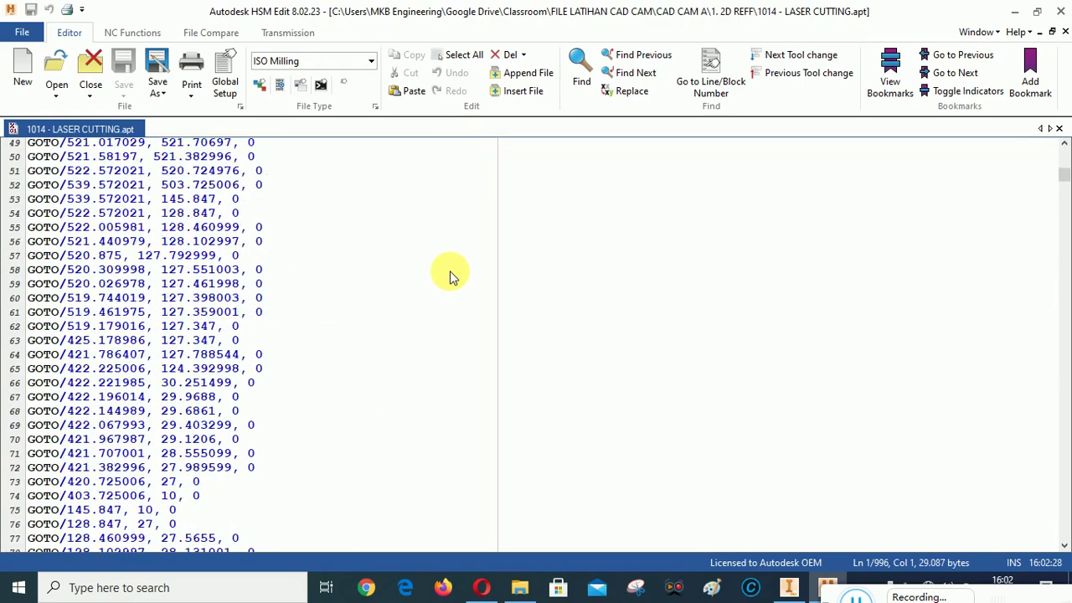
pyautogui.scroll(-12, 450, 276)
pyautogui.scroll(-13, 449, 276)
pyautogui.scroll(-7, 449, 276)
pyautogui.scroll(-13, 450, 276)
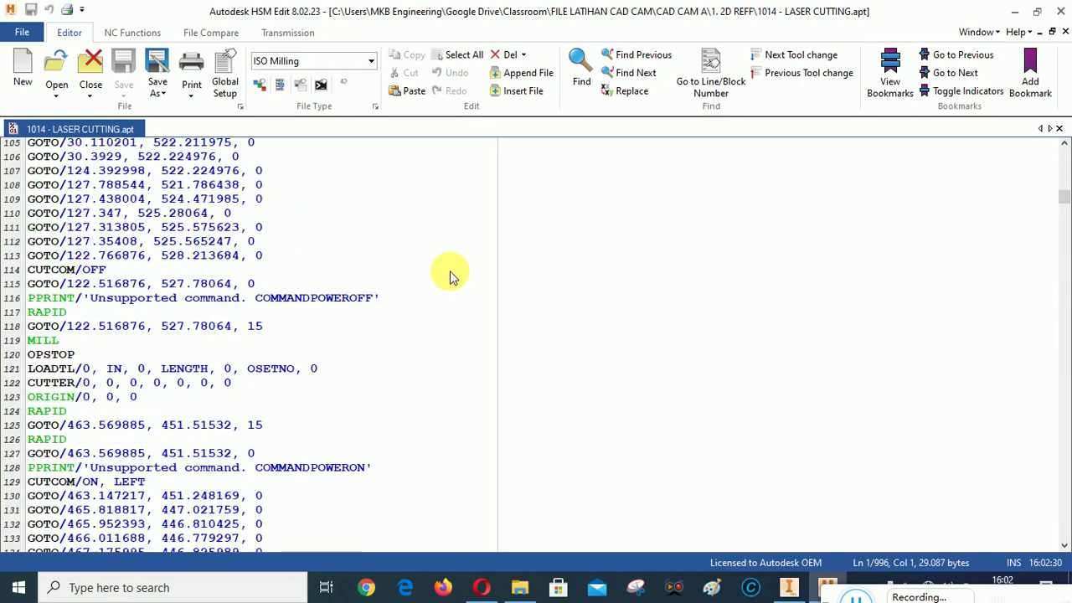
pyautogui.scroll(-13, 450, 276)
pyautogui.scroll(-13, 449, 276)
pyautogui.hotkey('ctrl', 'Home')
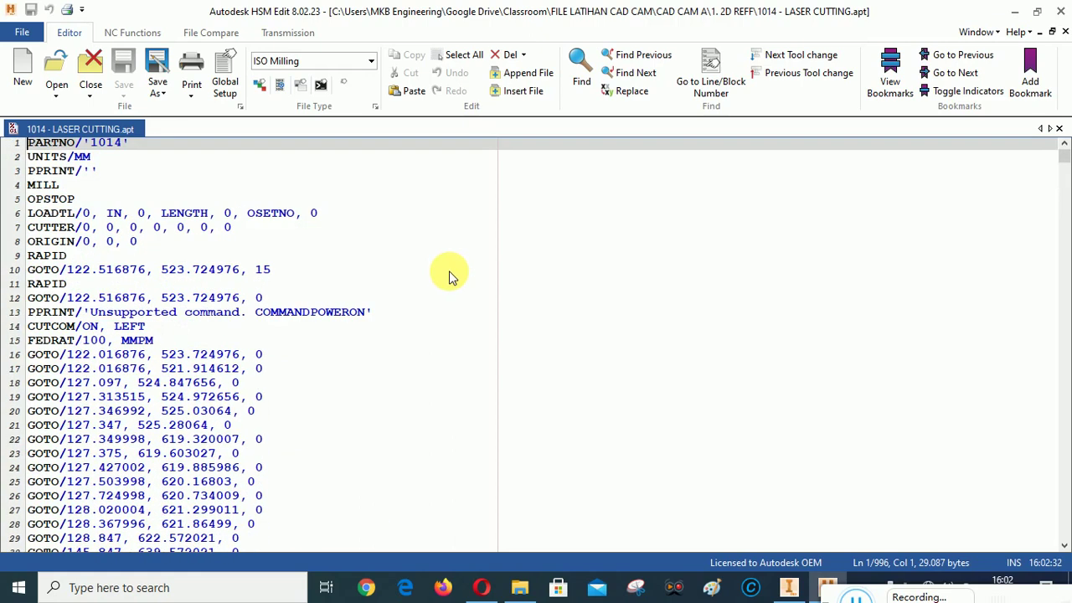
pyautogui.click(1061, 11)
# Step: Rename the setup sheet from CUTTING - LASER R0 to CUTTING - LASER - P14
pyautogui.click(520, 590)
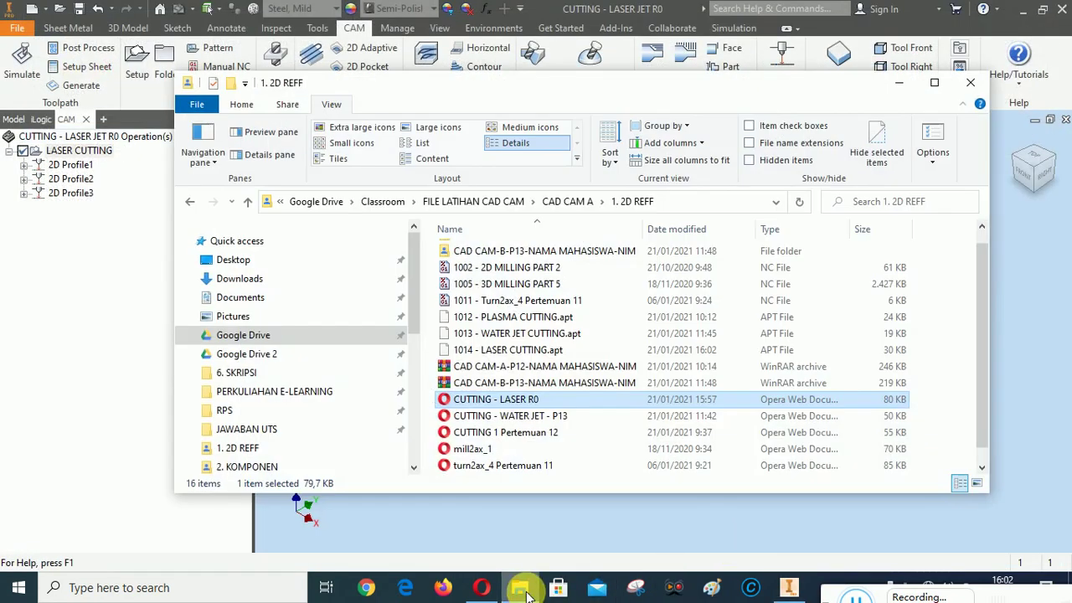
pyautogui.click(462, 352)
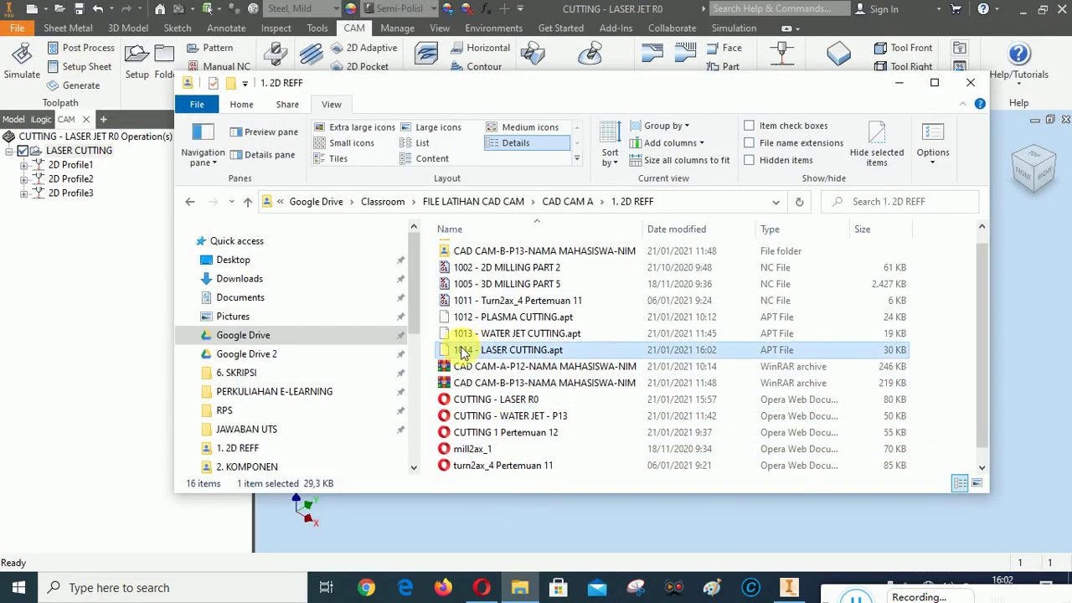
pyautogui.click(502, 402)
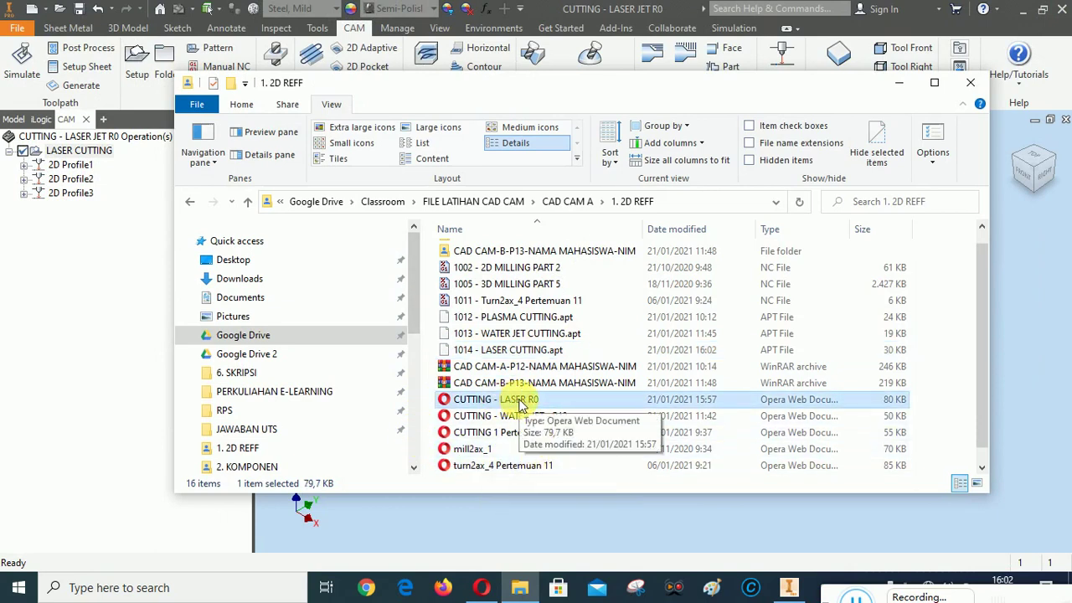
pyautogui.click(519, 405)
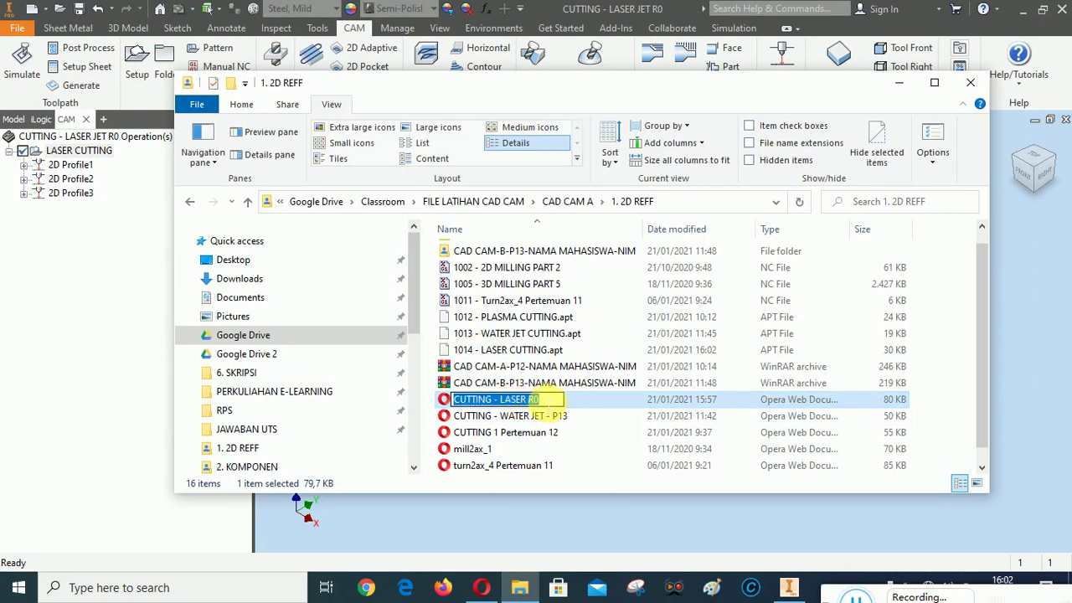
pyautogui.click(549, 404)
pyautogui.doubleClick(534, 400)
pyautogui.write('- P14')
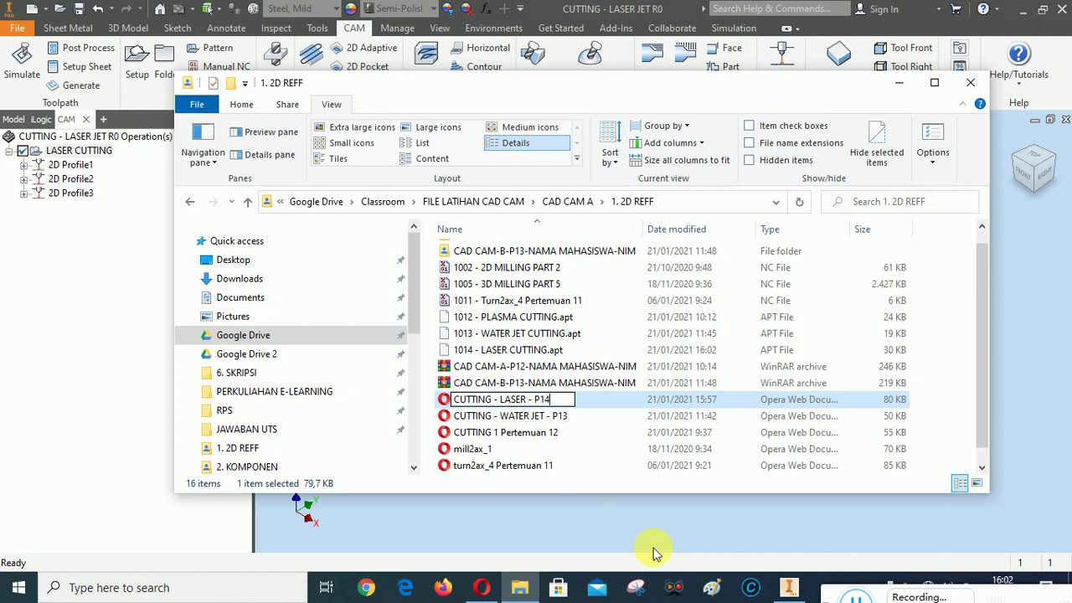
pyautogui.press('Return')
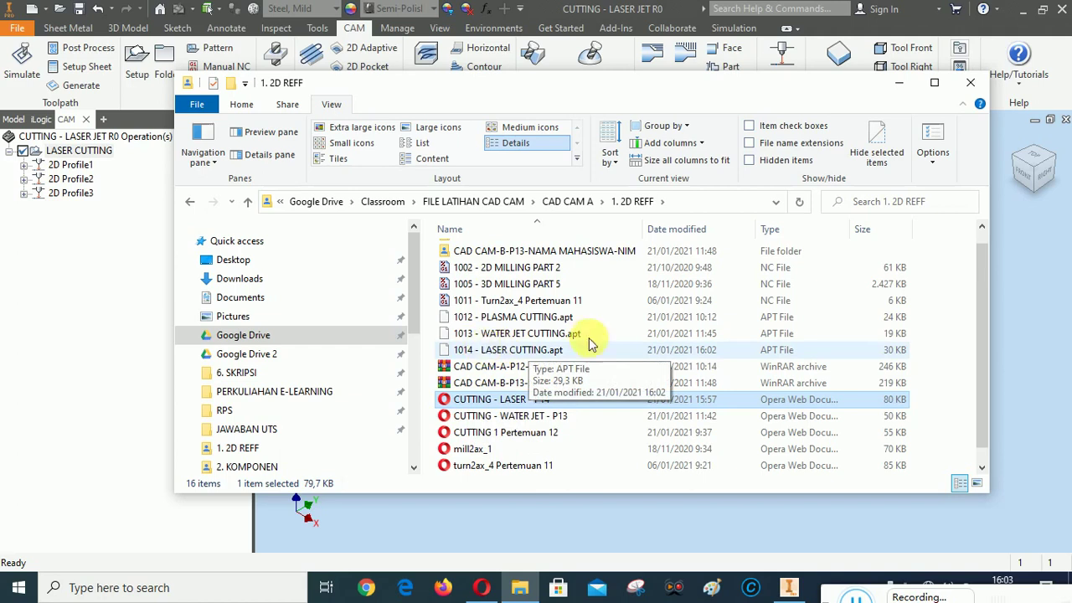
# Step: Create a new folder in 1. 2D REFF named CAD CAM-MLM-P14-NAMA MAHASISWA-NIM
pyautogui.scroll(1, 942, 350)
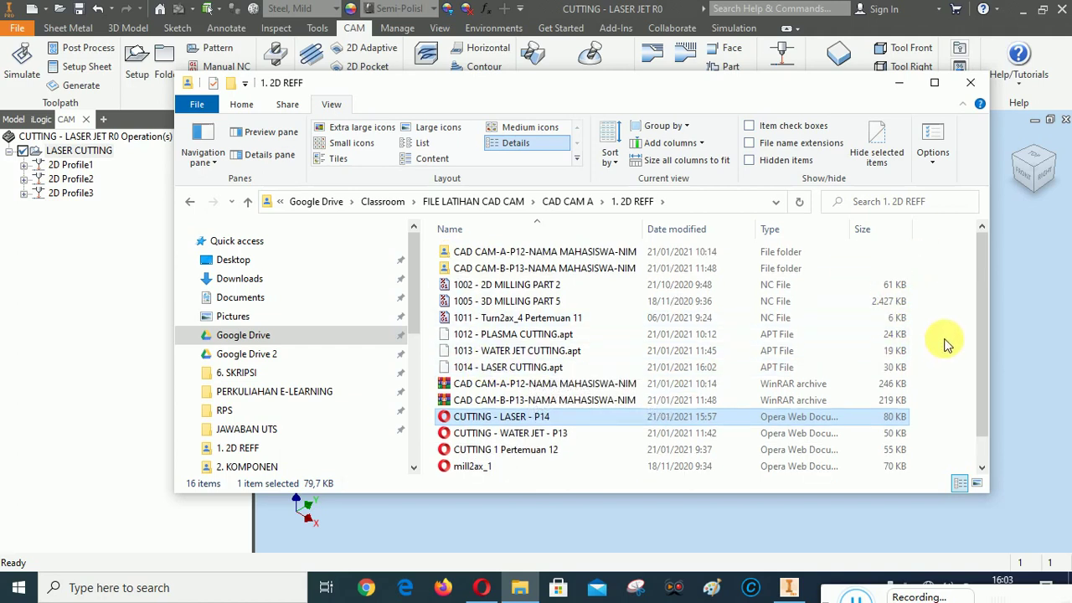
pyautogui.click(242, 105)
pyautogui.click(551, 142)
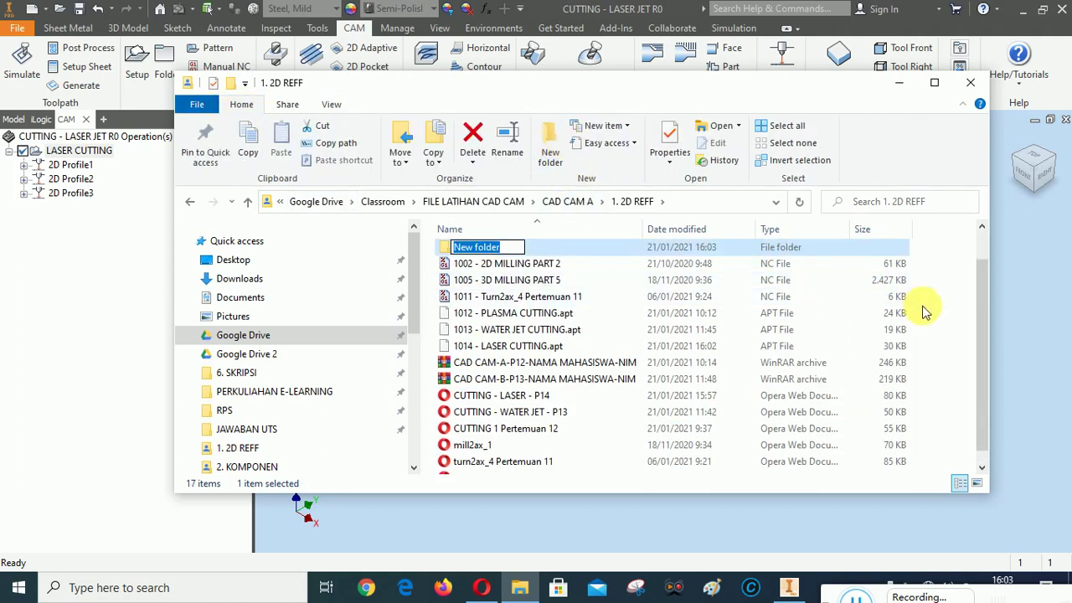
pyautogui.moveTo(986, 296); pyautogui.dragTo(986, 264)
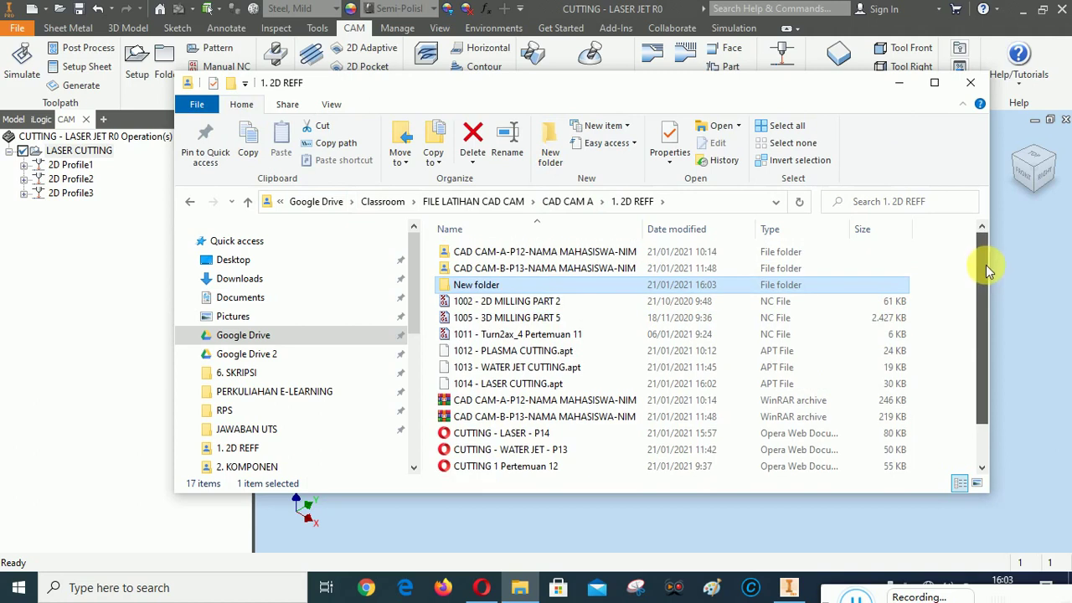
pyautogui.click(482, 286)
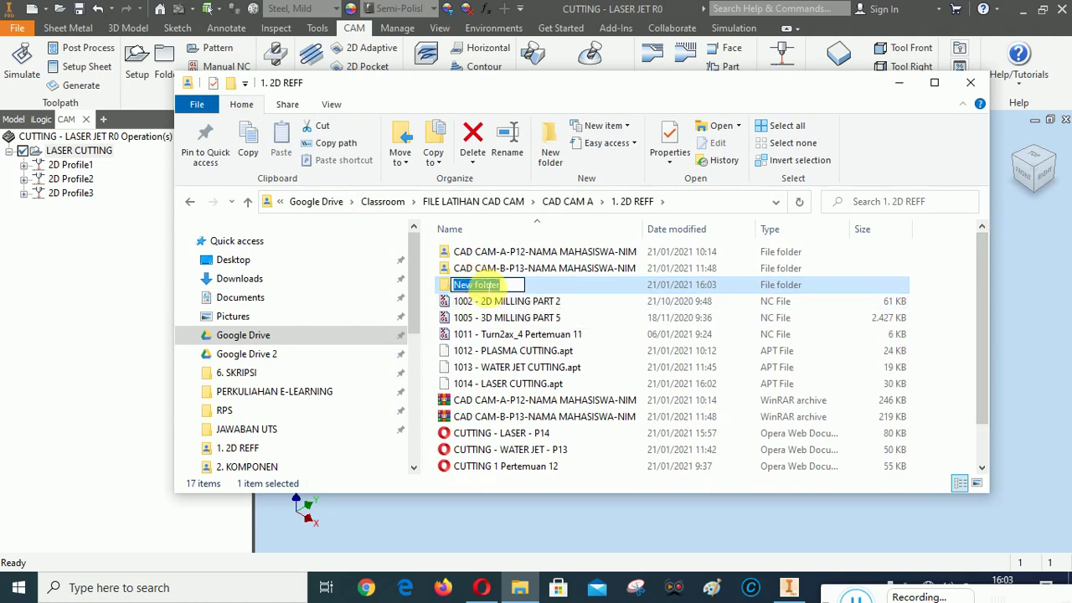
pyautogui.write('CAD CAM-MLM-P14')
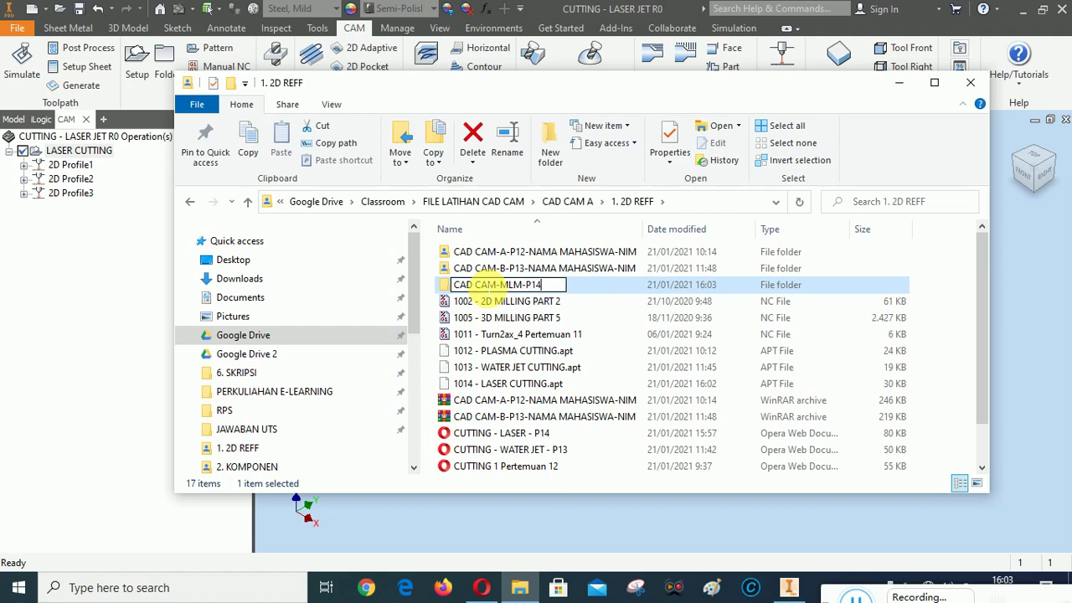
pyautogui.write('-NA')
pyautogui.write('MAMA')
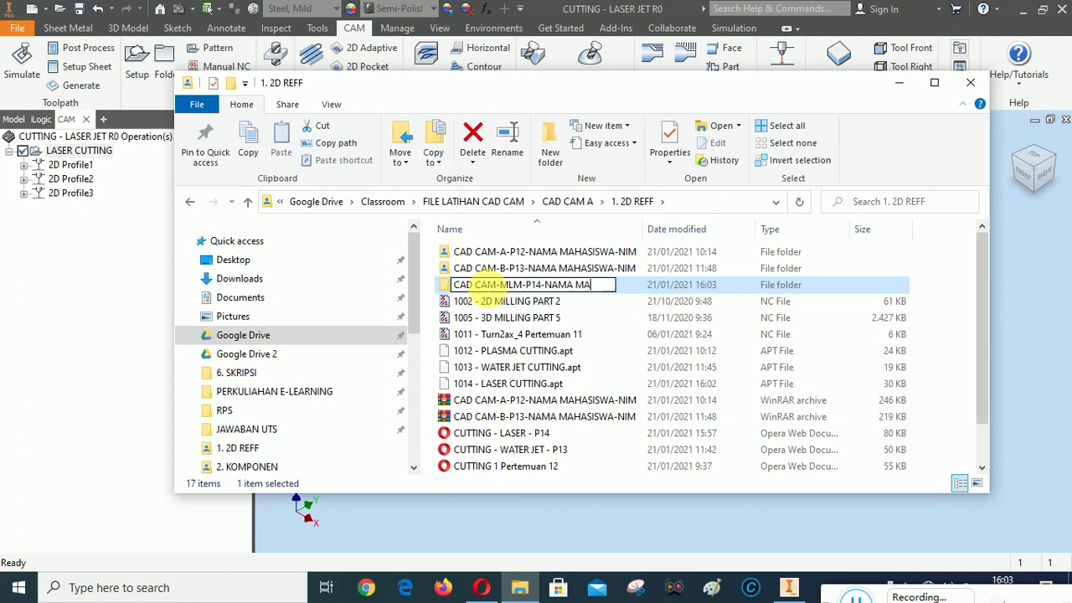
pyautogui.write('HASISWA-')
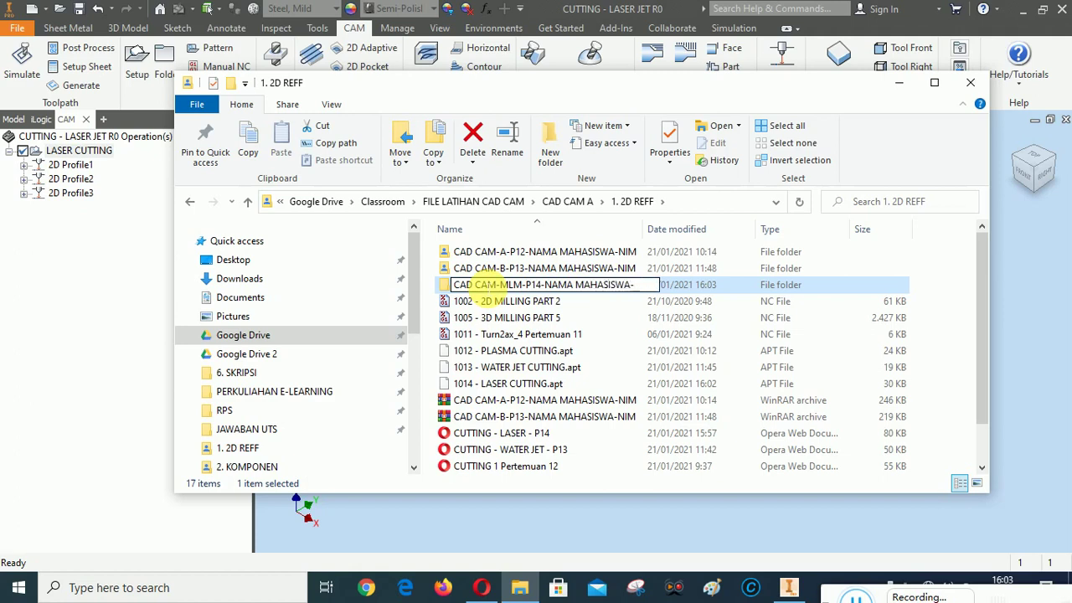
pyautogui.write('NIM')
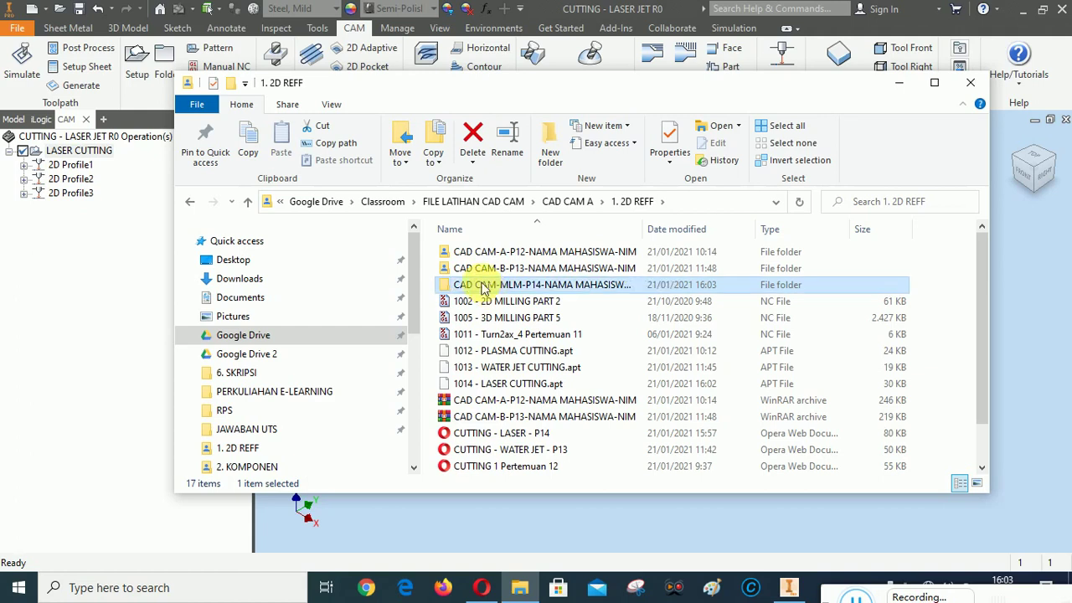
pyautogui.press('Return')
# Step: Widen the Name column and select the 1014 - LASER CUTTING.apt file
pyautogui.moveTo(649, 229); pyautogui.dragTo(664, 229)
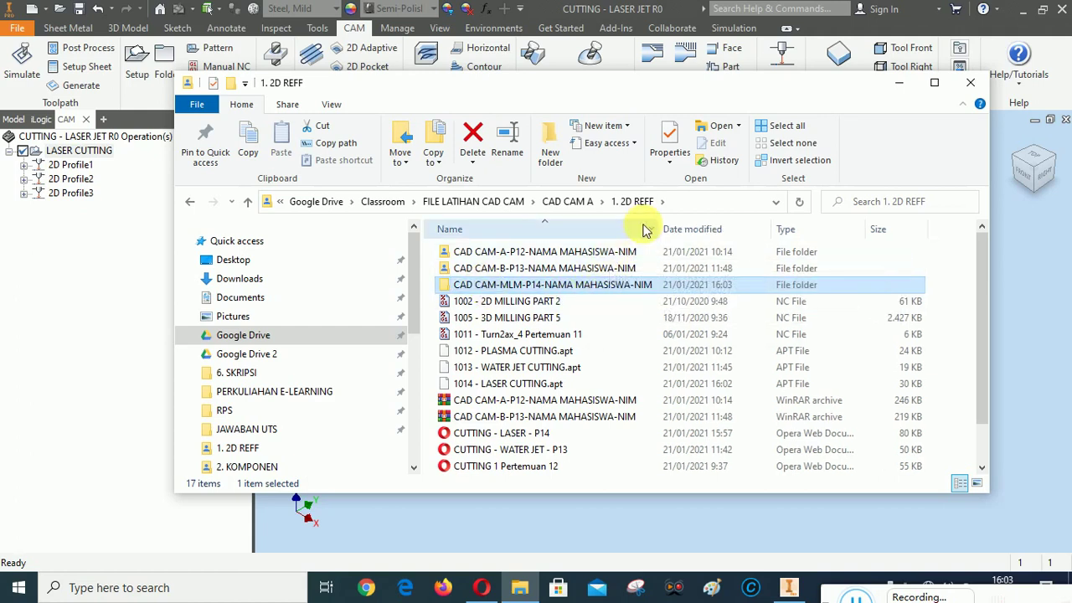
pyautogui.scroll(-1, 599, 382)
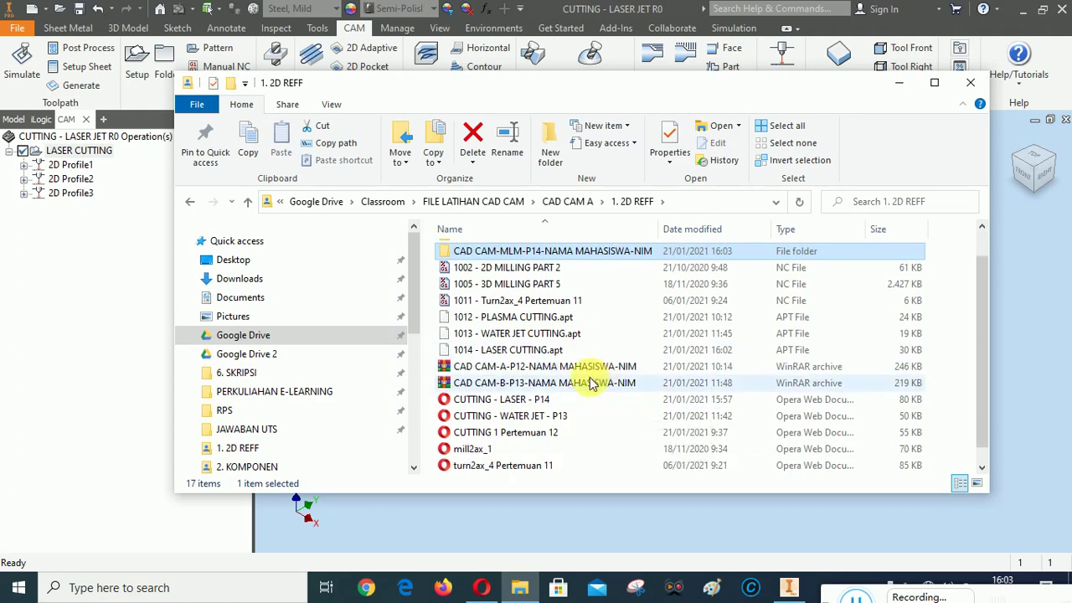
pyautogui.click(516, 354)
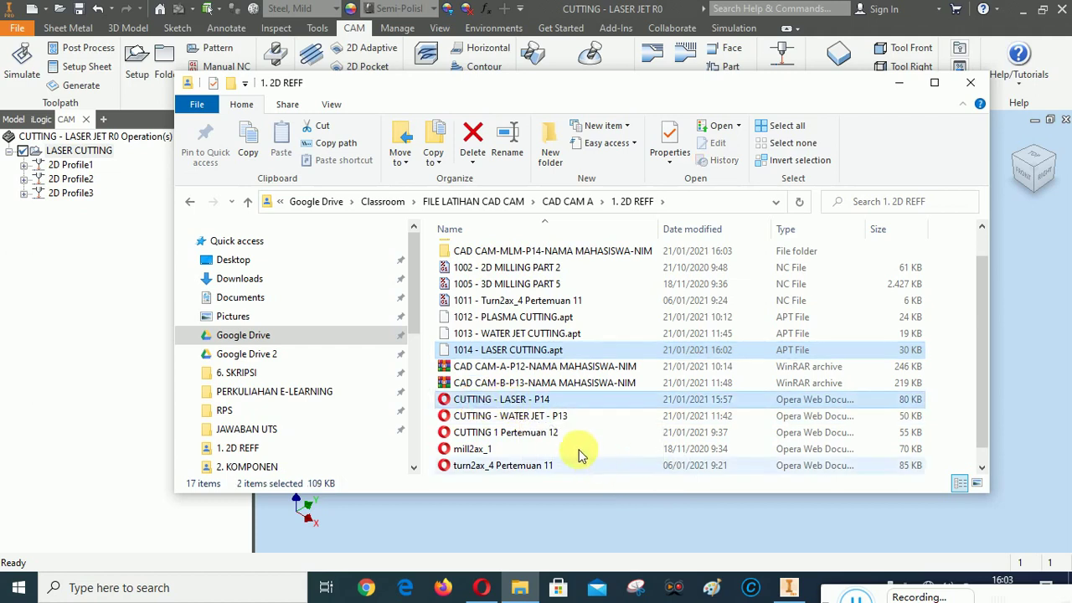
# Step: Copy the APT file and CUTTING - LASER - P14 setup sheet into the CAD CAM-MLM-P14 folder
pyautogui.keyDown('ctrl'); pyautogui.click(521, 406); pyautogui.keyUp('ctrl')
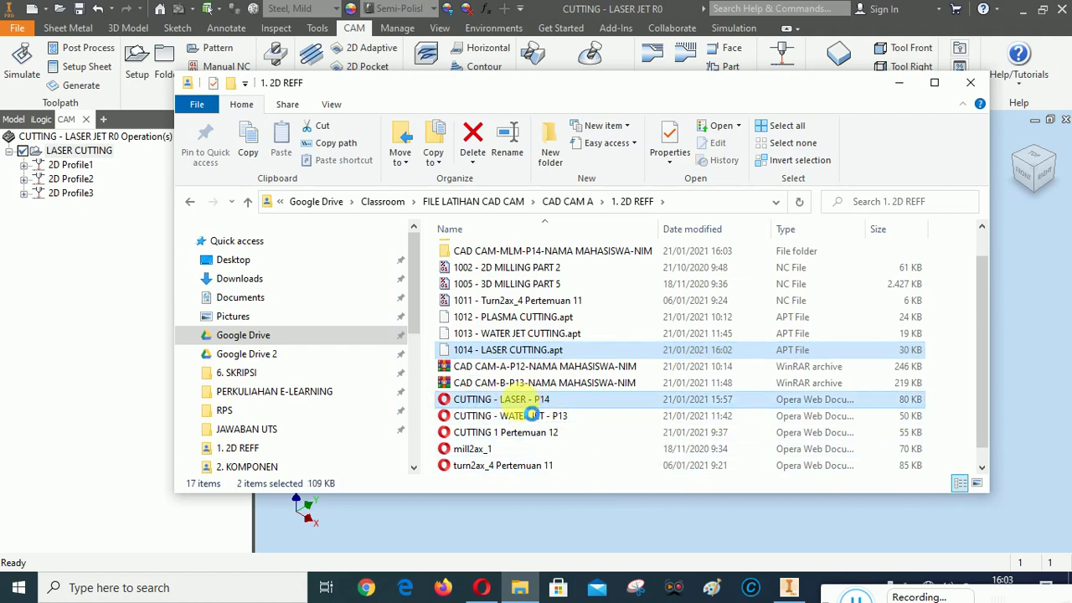
pyautogui.rightClick(521, 405)
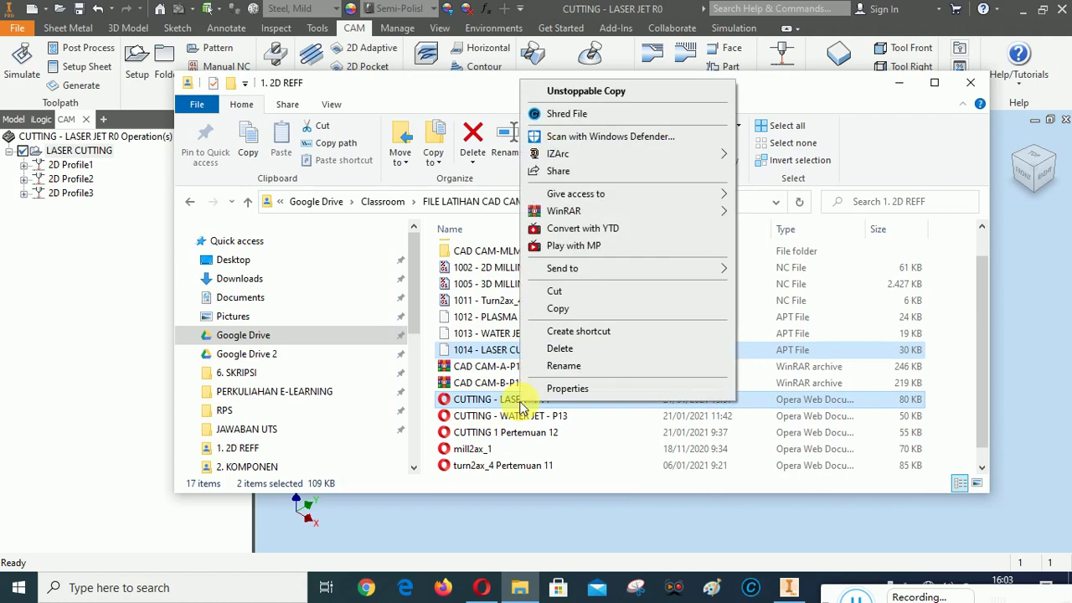
pyautogui.click(556, 306)
pyautogui.scroll(1, 564, 362)
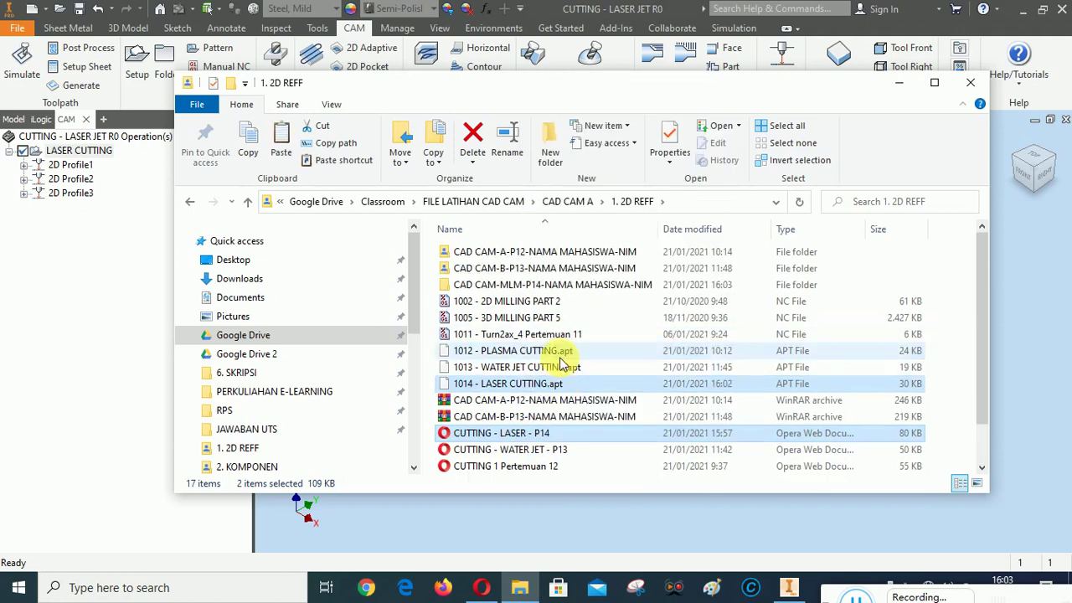
pyautogui.doubleClick(494, 285)
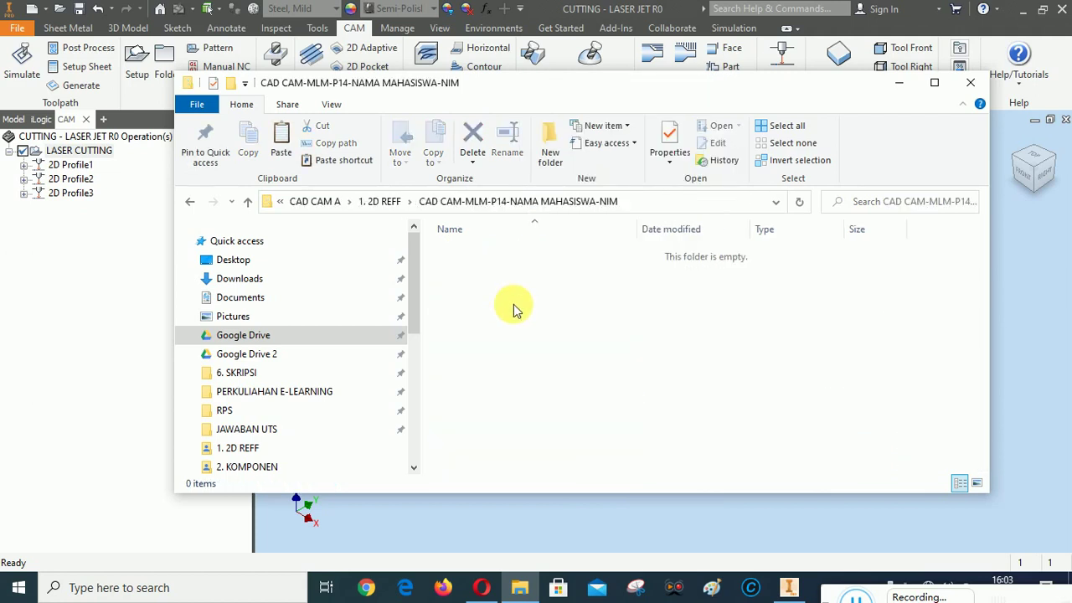
pyautogui.rightClick(514, 305)
pyautogui.click(563, 456)
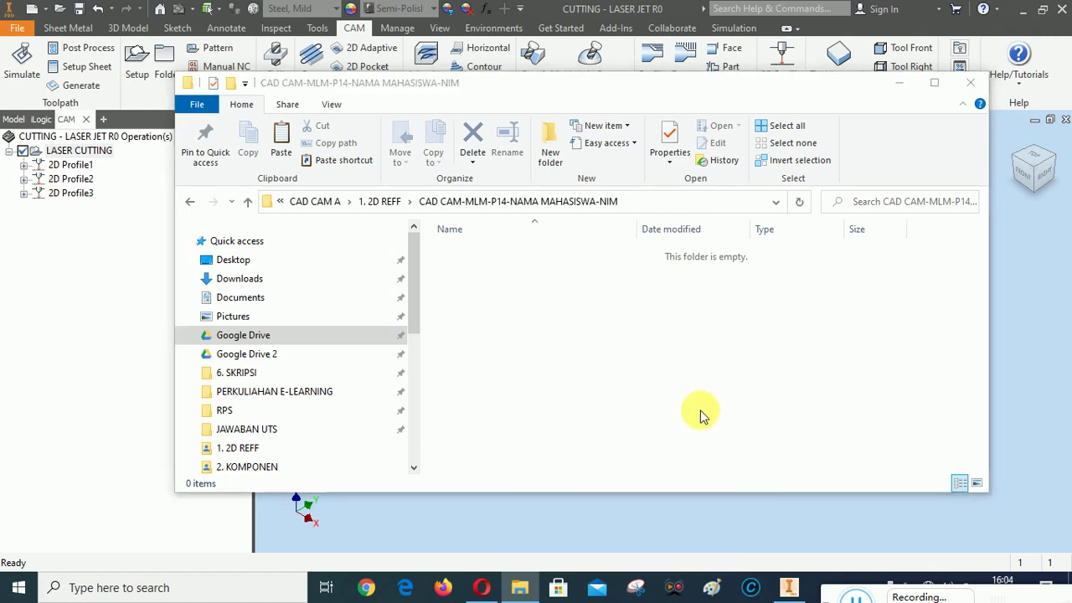
# Step: Go up to CAD CAM A and open the 2. KOMPONEN folder
pyautogui.click(247, 202)
pyautogui.click(247, 201)
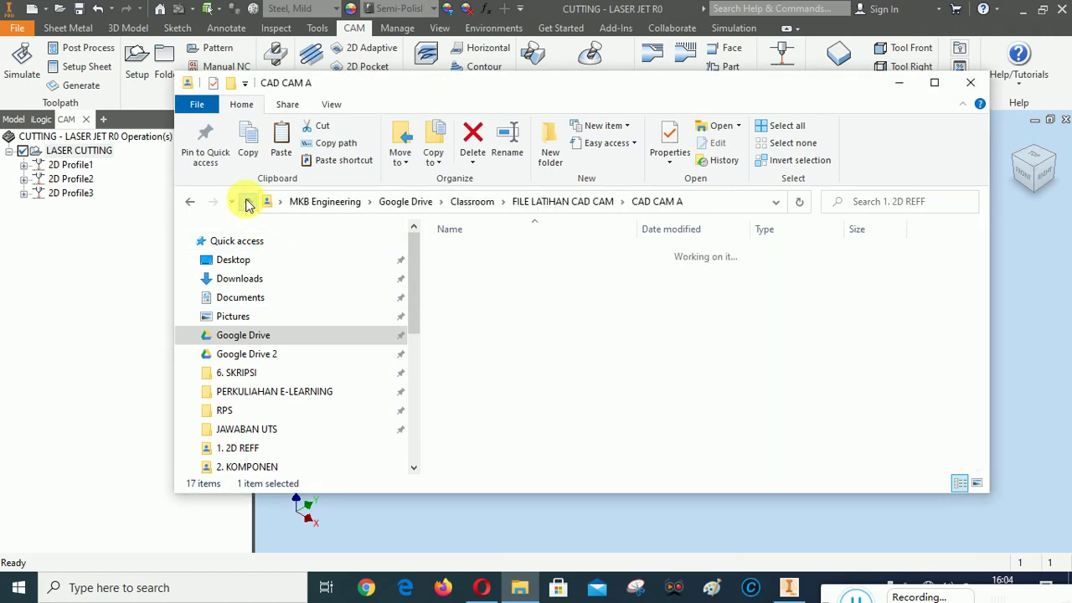
pyautogui.click(490, 272)
pyautogui.doubleClick(490, 275)
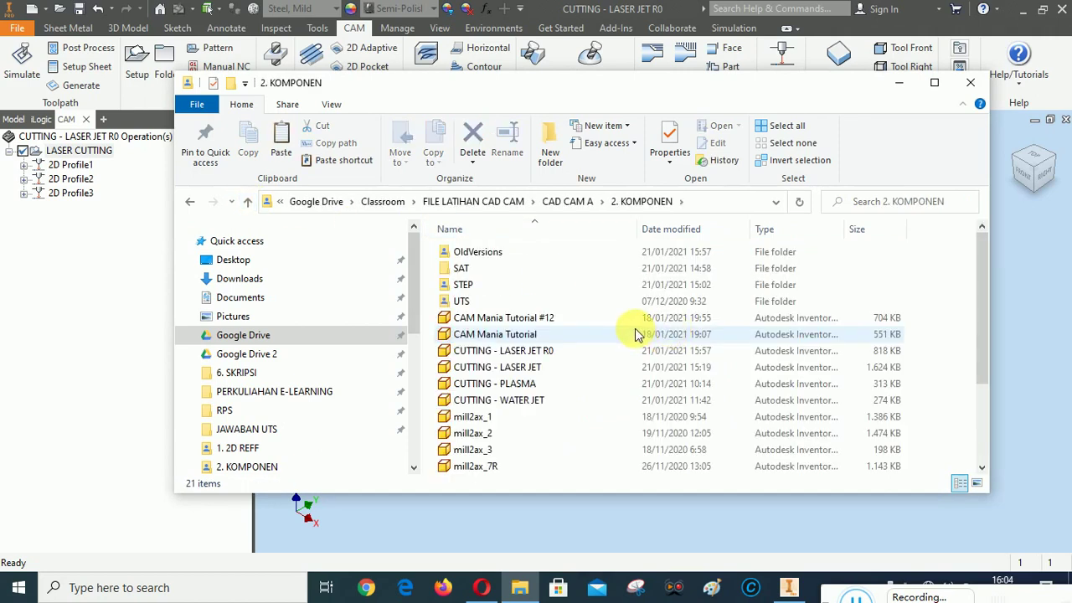
pyautogui.scroll(-1, 635, 334)
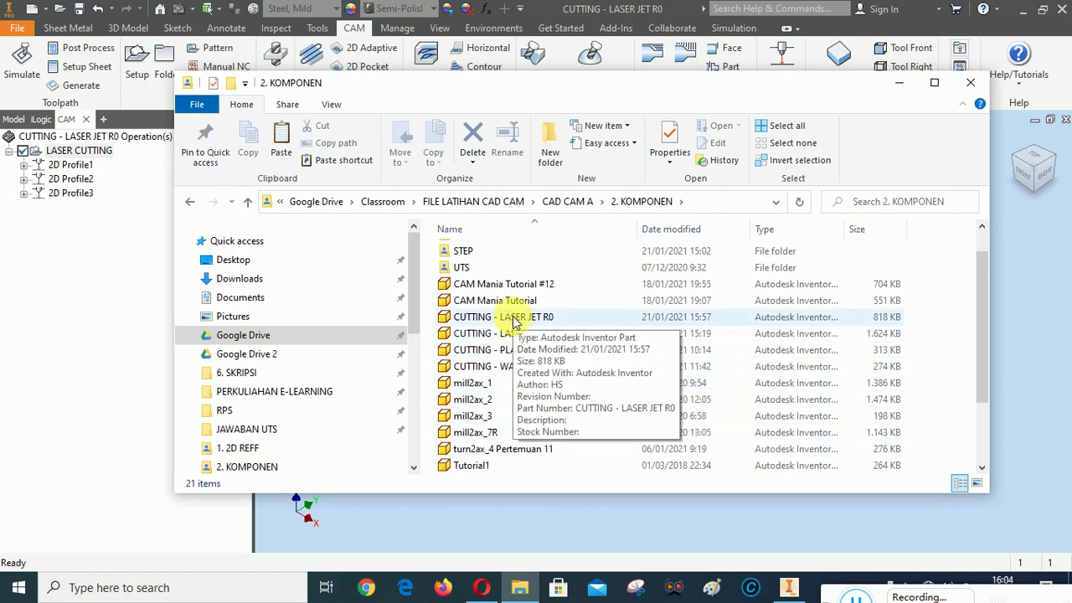
# Step: Start Save As for the part and browse to the CAD CAM-MLM-P14 folder under 1. 2D REFF
pyautogui.click(903, 87)
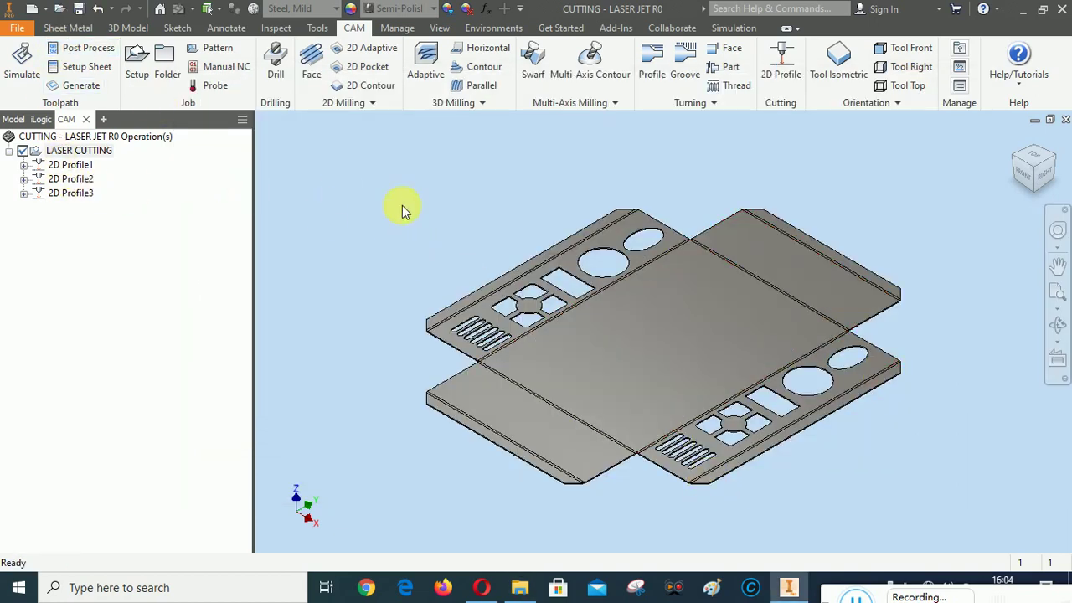
pyautogui.click(17, 30)
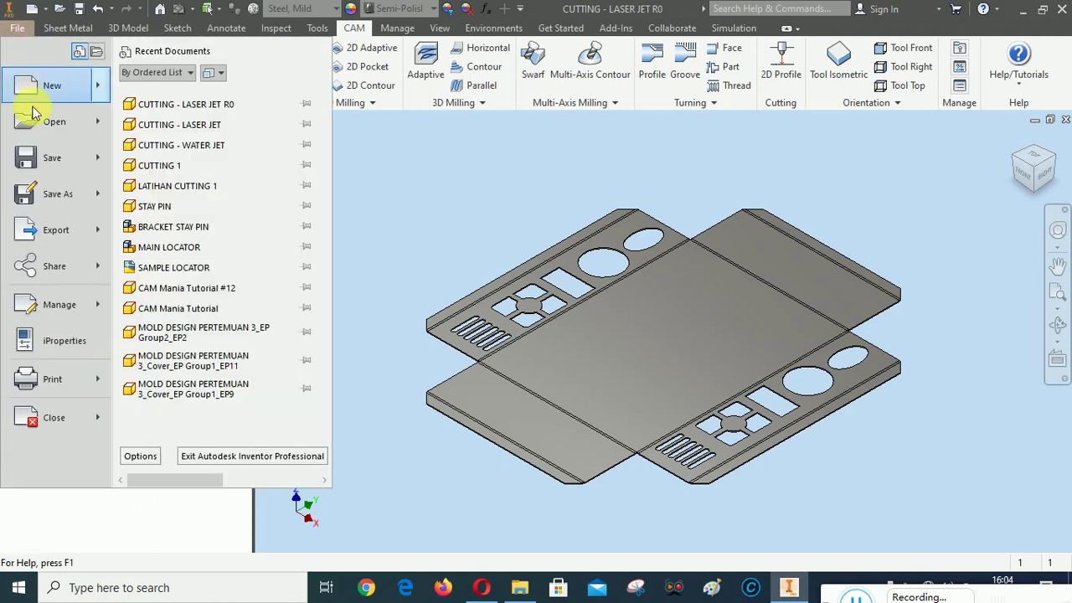
pyautogui.click(57, 197)
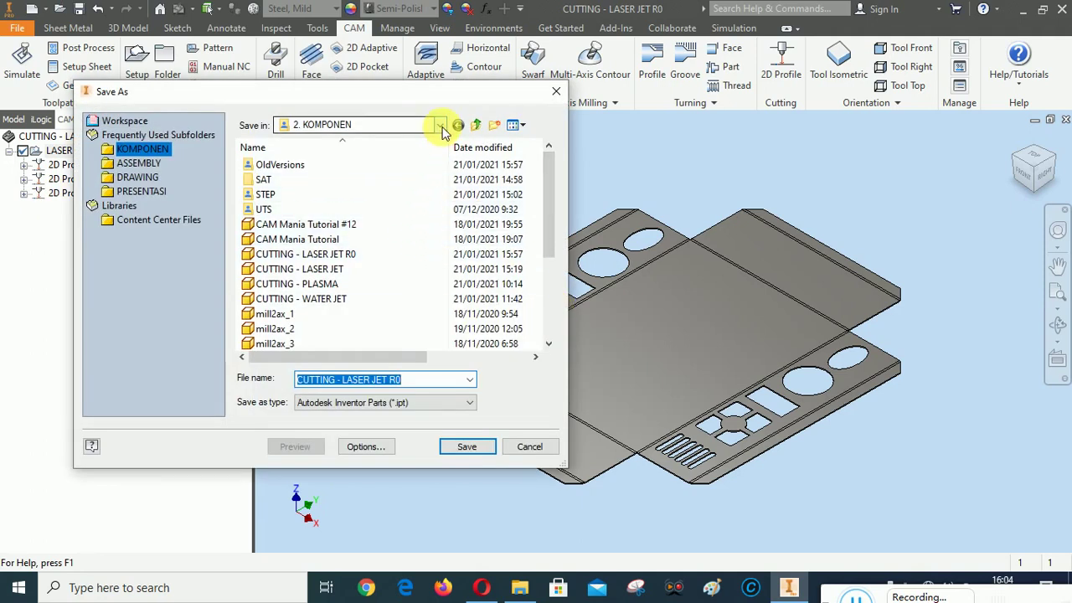
pyautogui.click(126, 122)
pyautogui.doubleClick(282, 165)
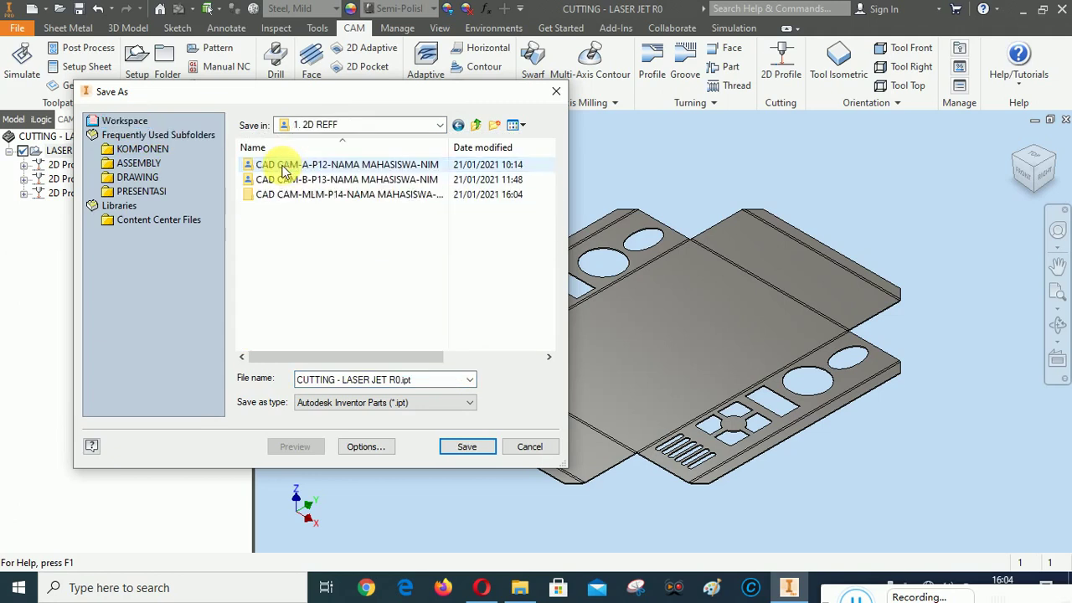
pyautogui.click(290, 196)
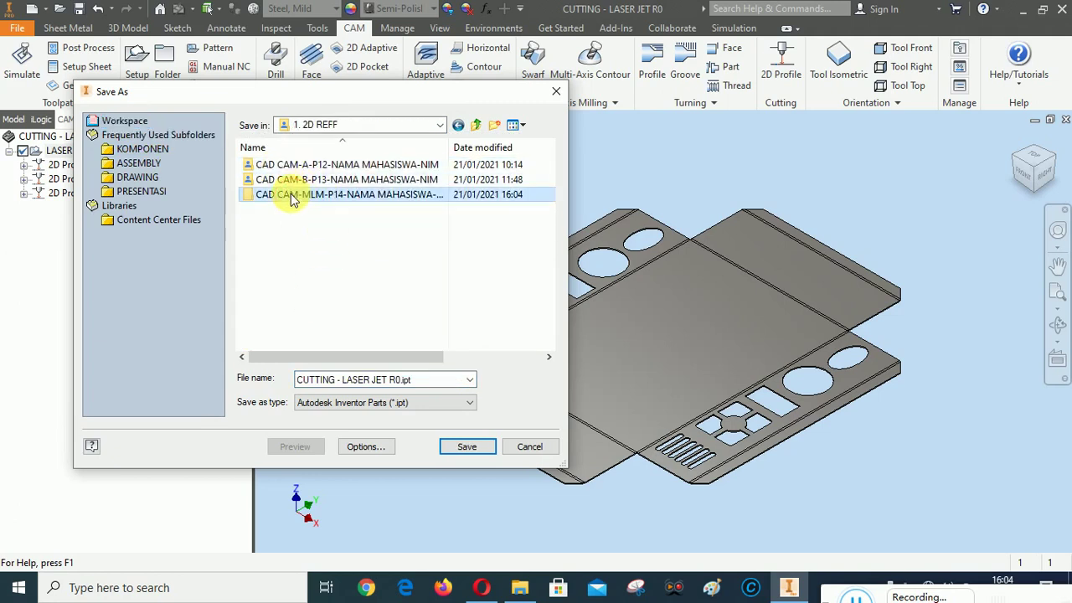
pyautogui.doubleClick(290, 196)
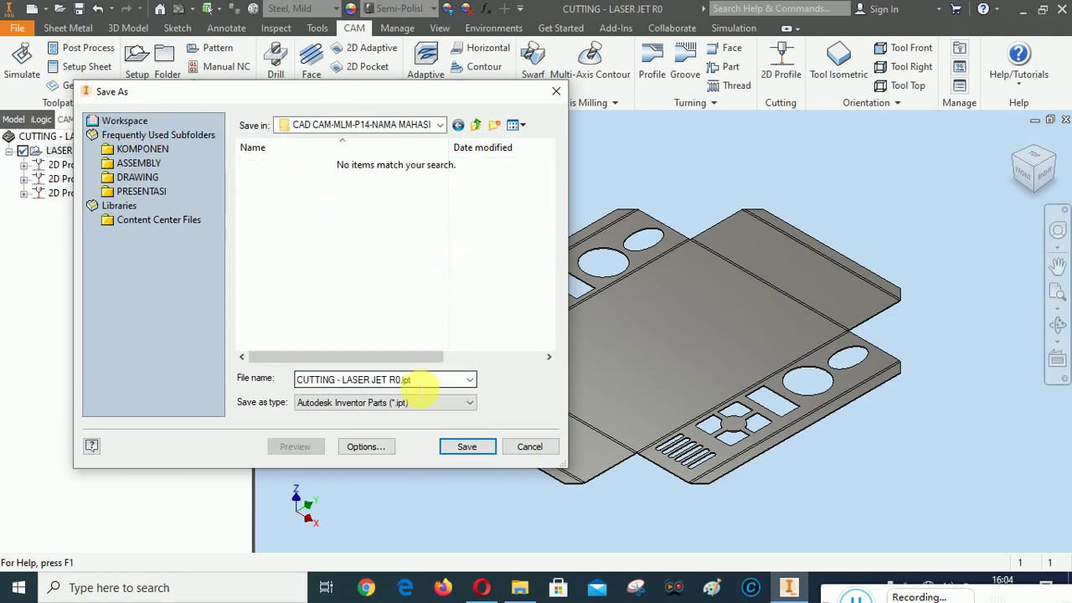
# Step: Trim 'JET R0.ipt' off the file name and save the part as CUTTING - LASER
pyautogui.click(410, 380)
pyautogui.click(424, 379)
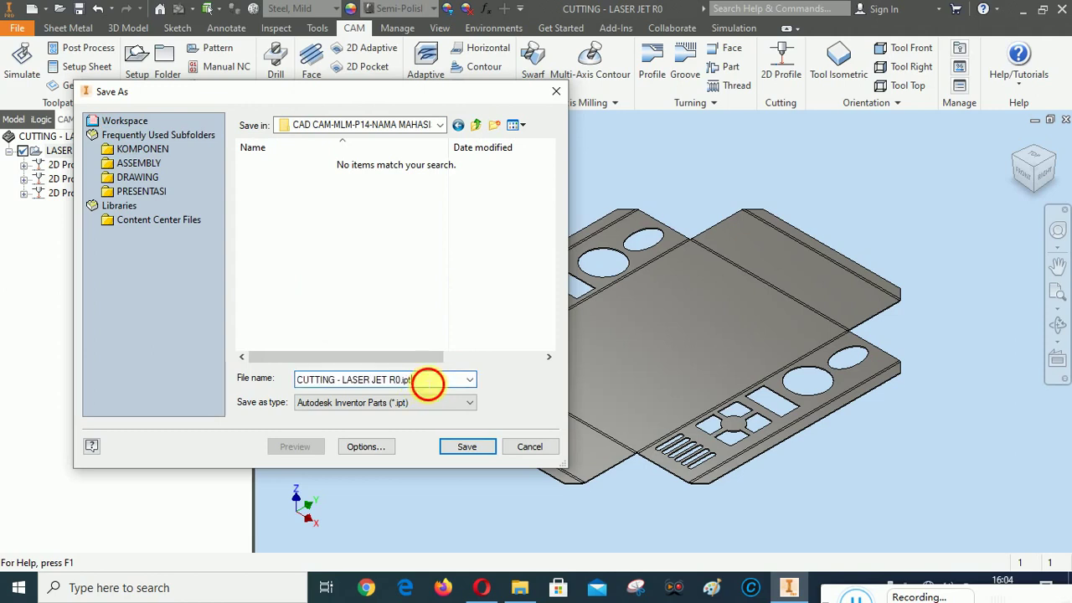
pyautogui.doubleClick(403, 379)
pyautogui.moveTo(401, 379); pyautogui.dragTo(378, 380)
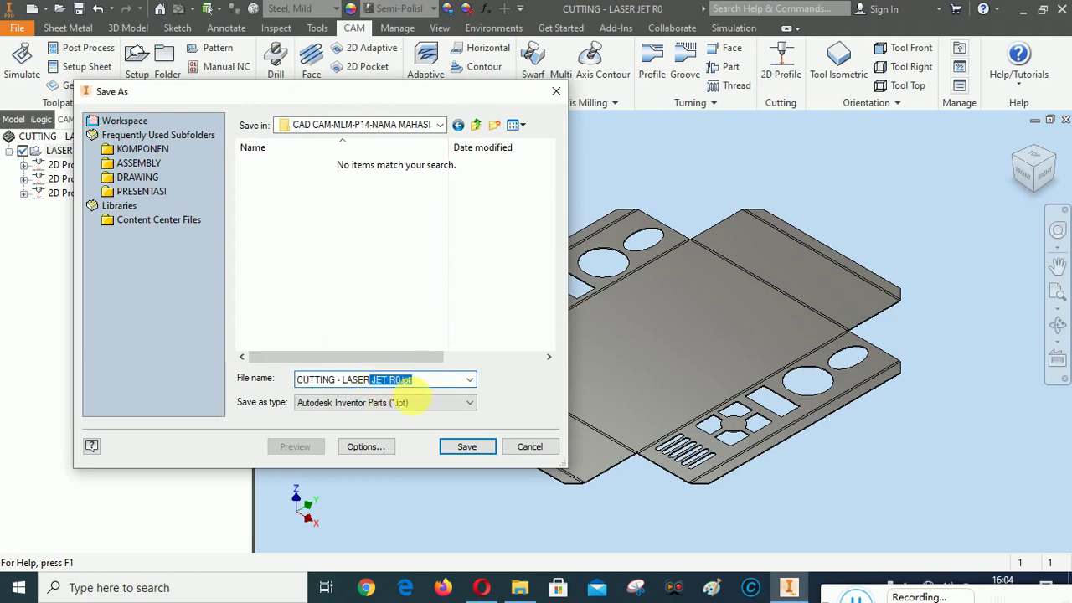
pyautogui.press('BackSpace')
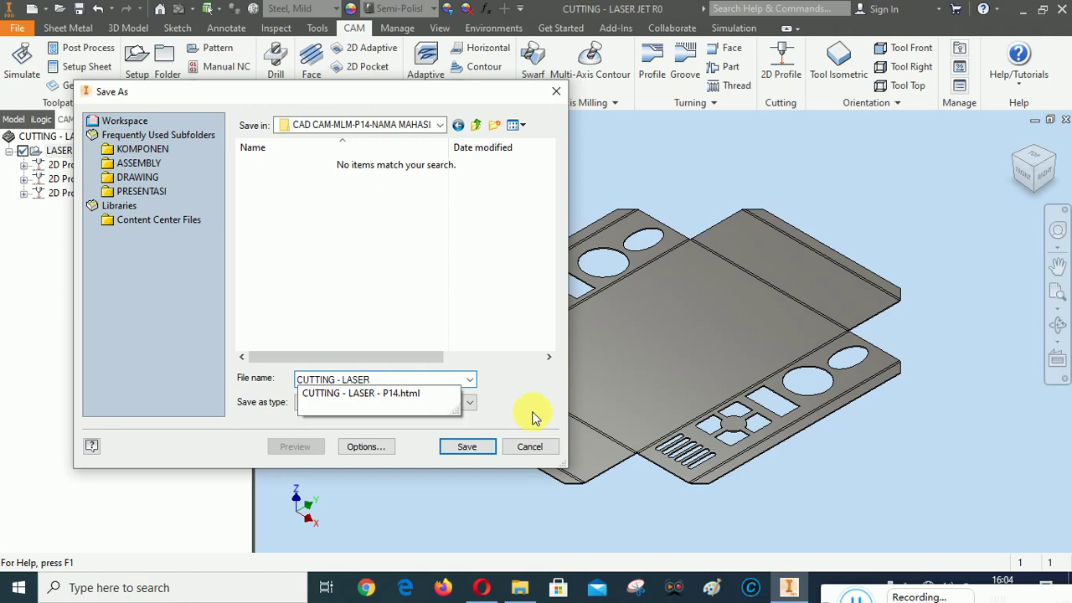
pyautogui.press('Return')
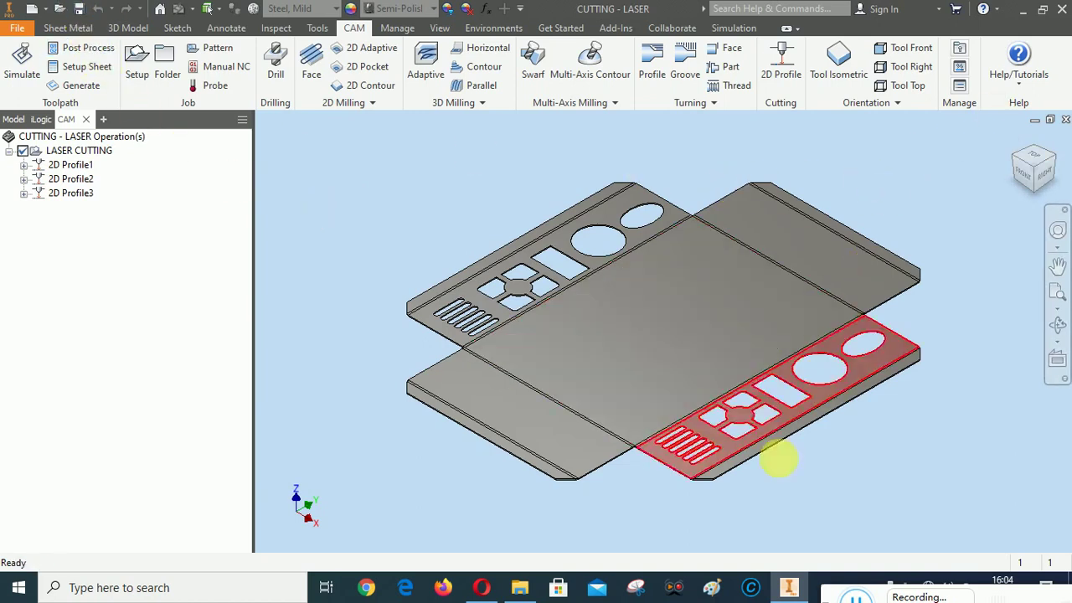
# Step: Verify the CAD CAM-MLM-P14 folder holds the APT file, setup sheet and 822 KB part, then return to 1. 2D REFF
pyautogui.click(519, 587)
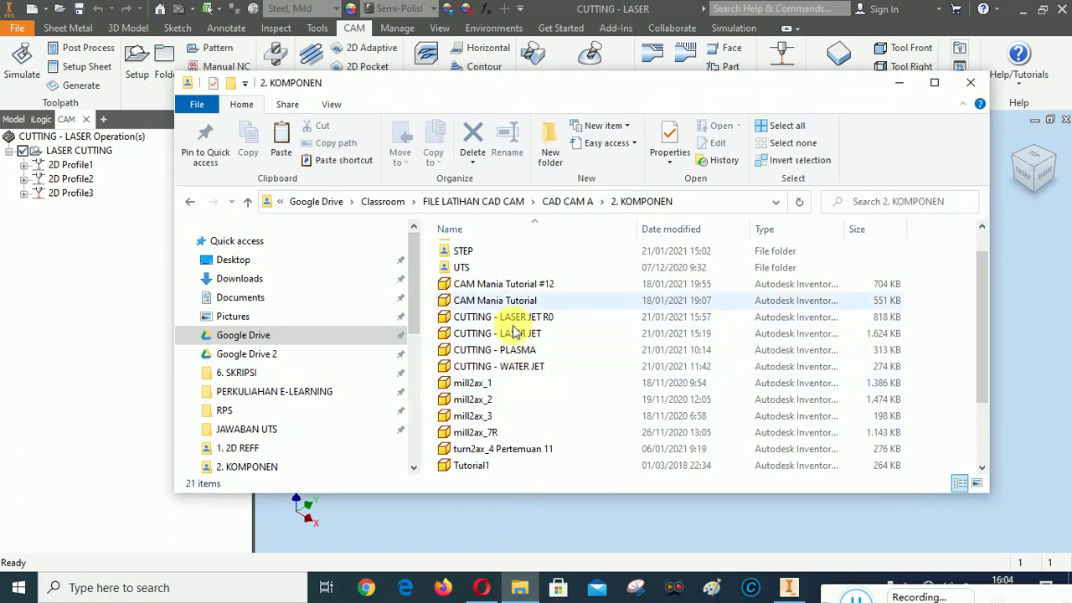
pyautogui.scroll(1, 536, 360)
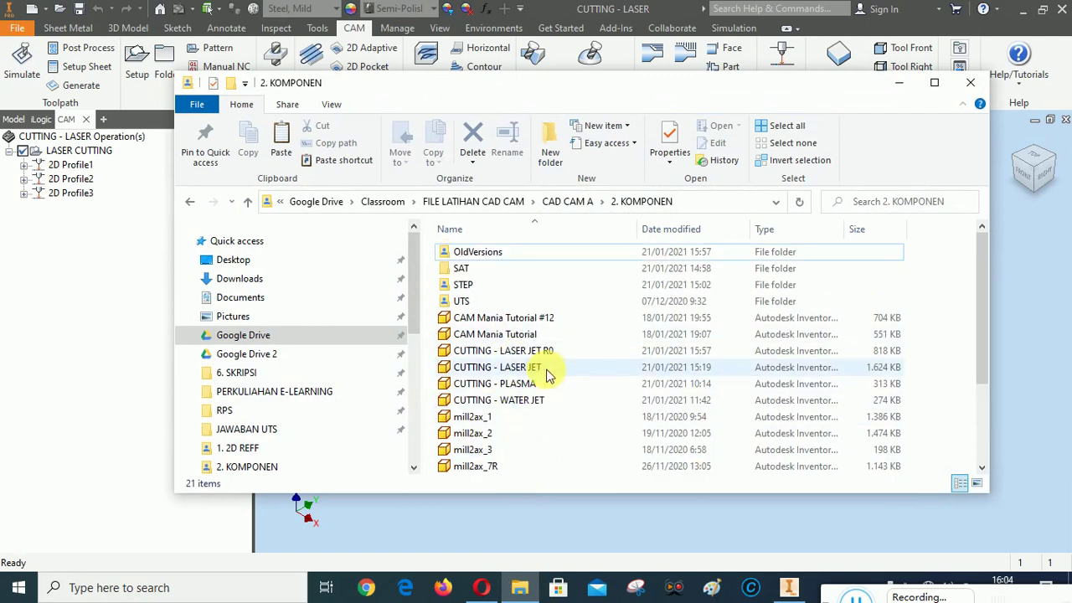
pyautogui.click(247, 202)
pyautogui.doubleClick(479, 251)
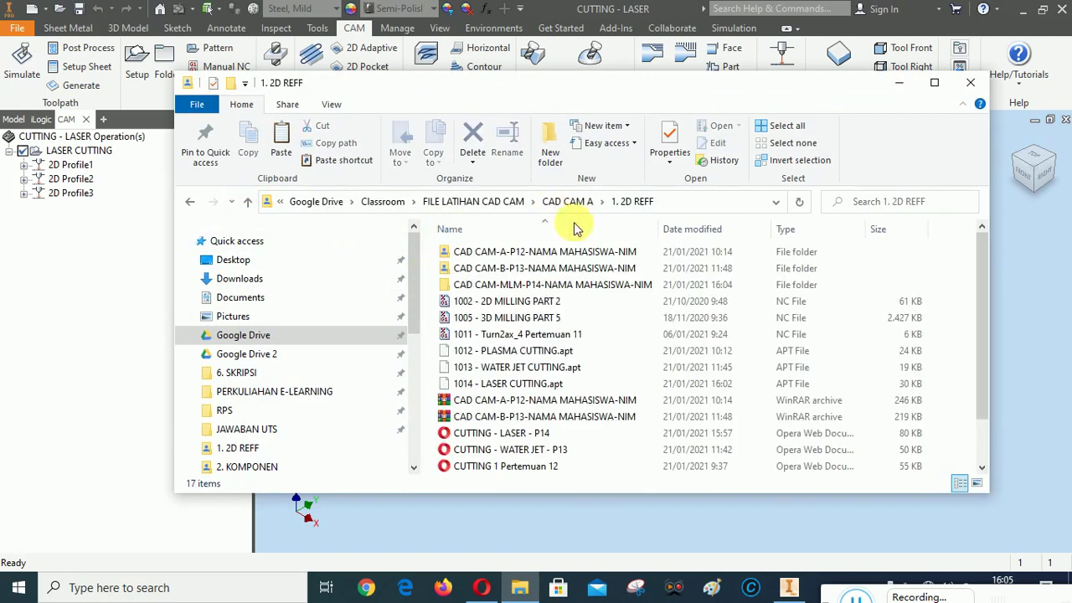
pyautogui.doubleClick(533, 285)
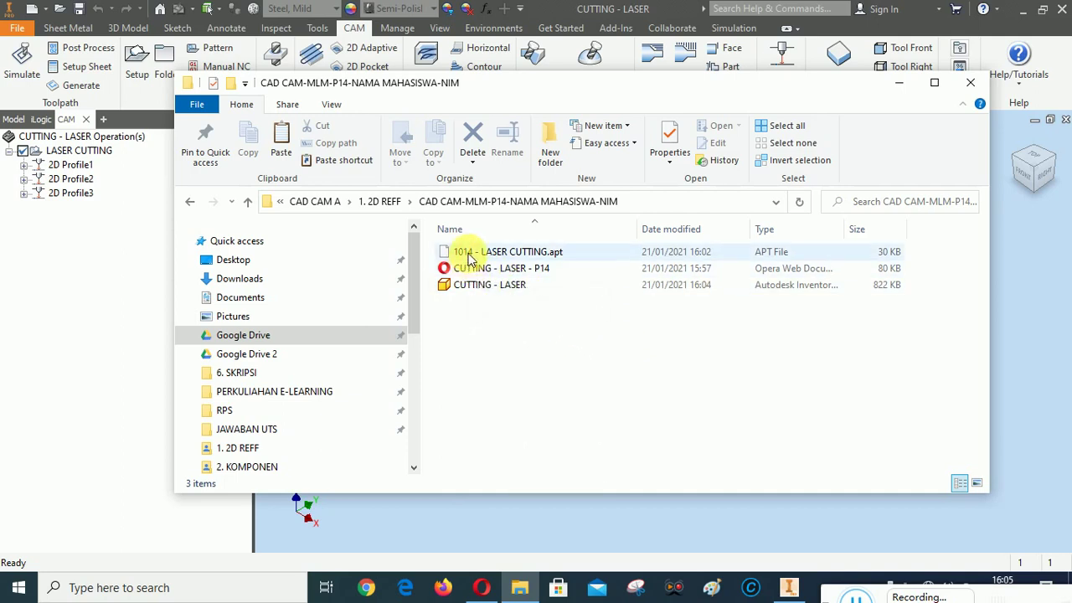
pyautogui.click(248, 202)
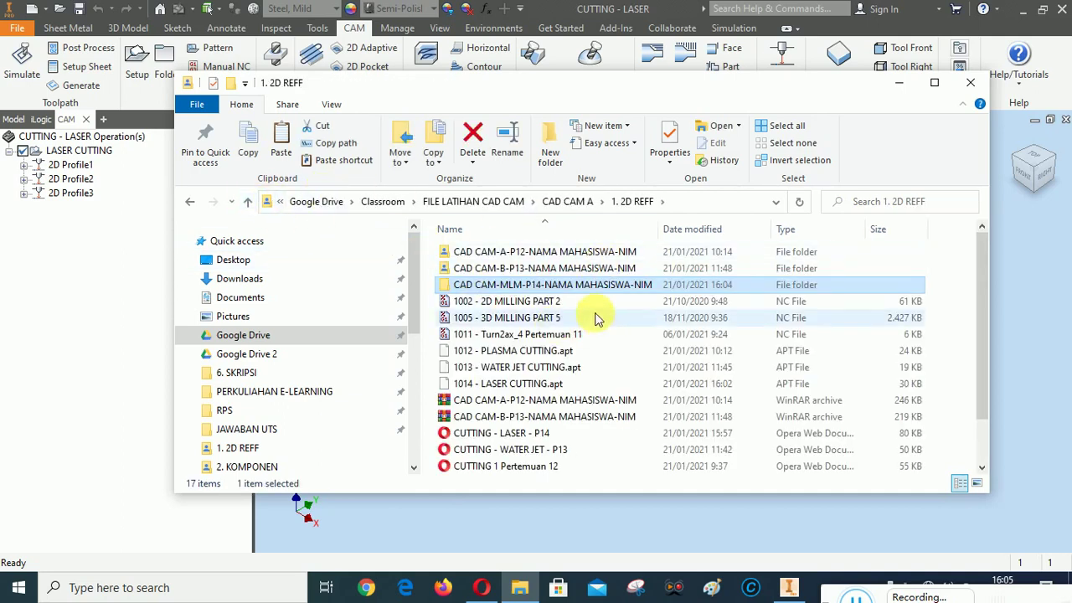
# Step: Archive the CAD CAM-MLM-P14-NAMA MAHASISWA-NIM folder with WinRAR into a same-named .rar and check the 688 KB result
pyautogui.rightClick(519, 287)
pyautogui.moveTo(559, 433)
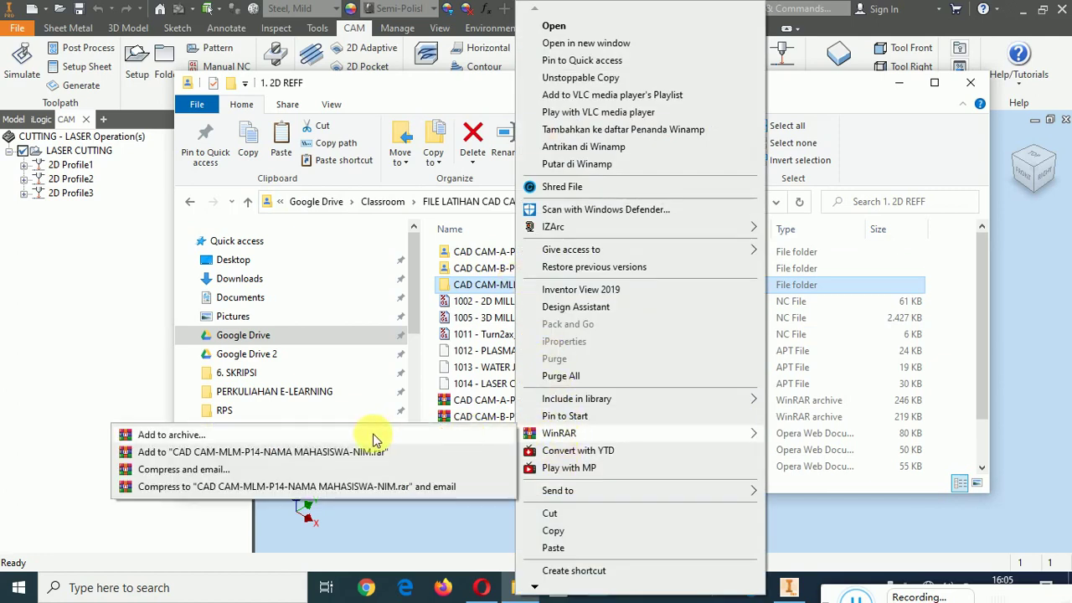
pyautogui.click(335, 453)
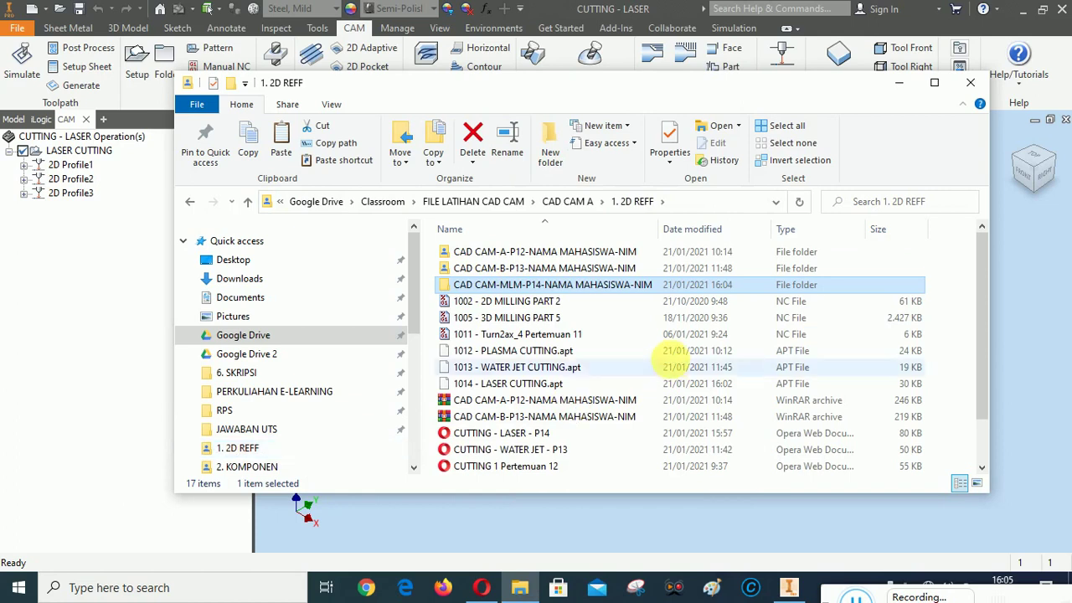
pyautogui.scroll(-1, 661, 368)
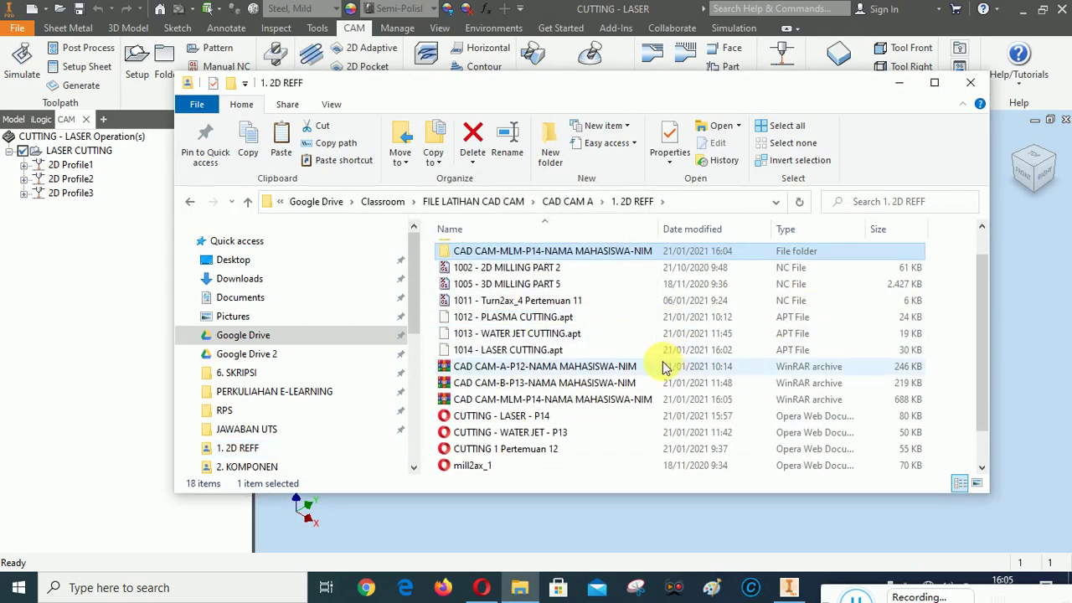
pyautogui.click(523, 402)
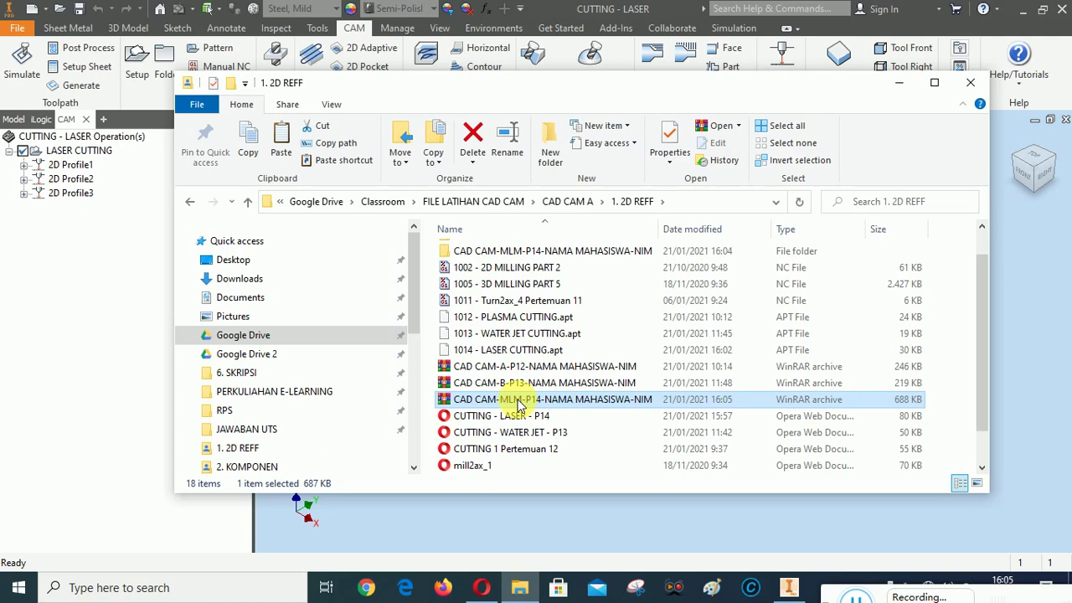
pyautogui.scroll(2, 607, 321)
pyautogui.scroll(-2, 606, 320)
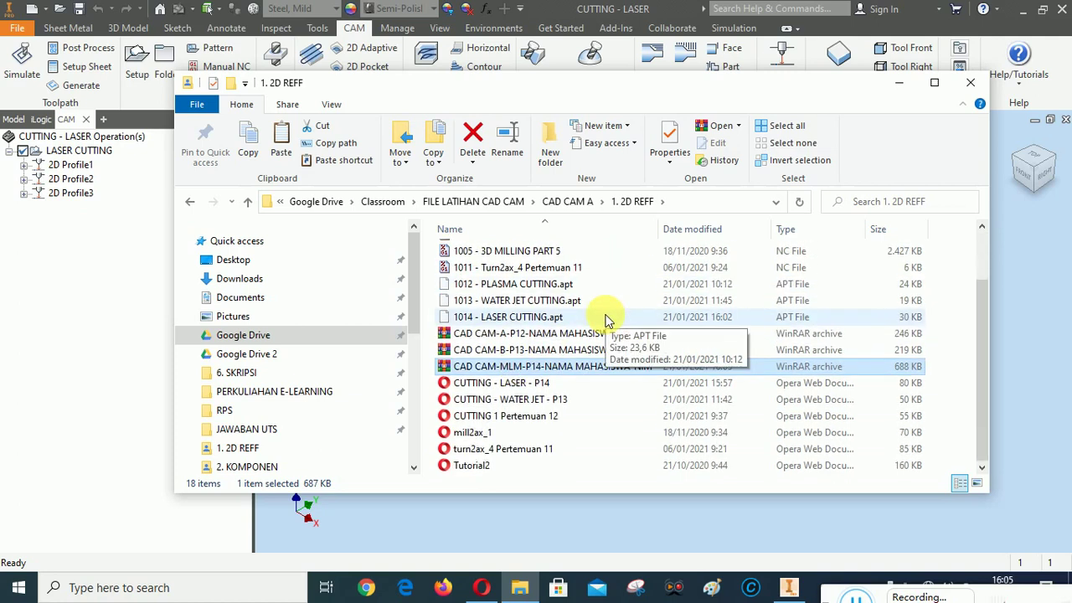
pyautogui.scroll(2, 659, 409)
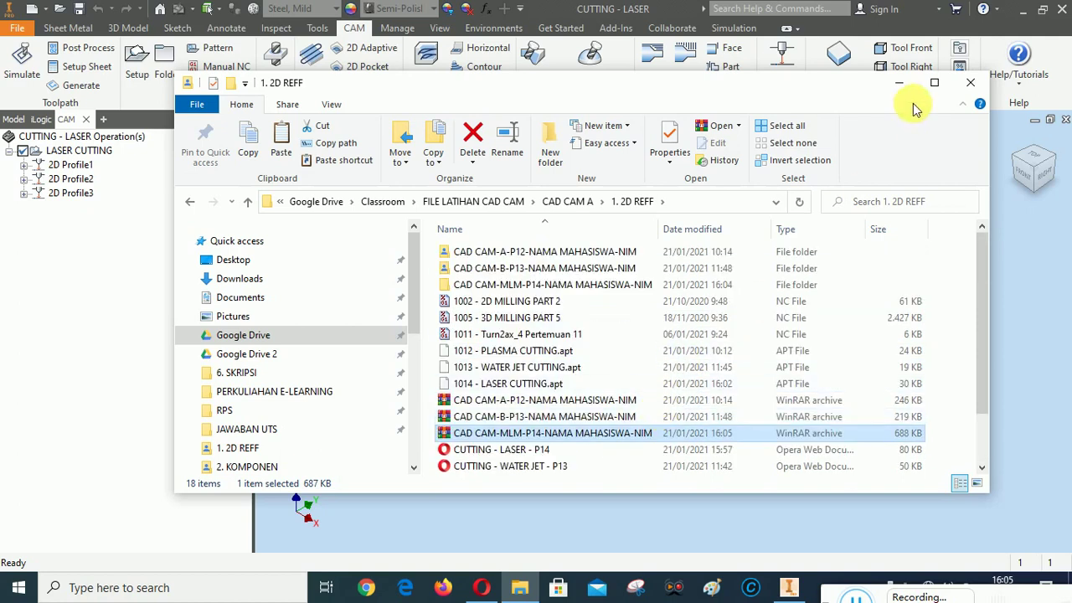
pyautogui.click(899, 83)
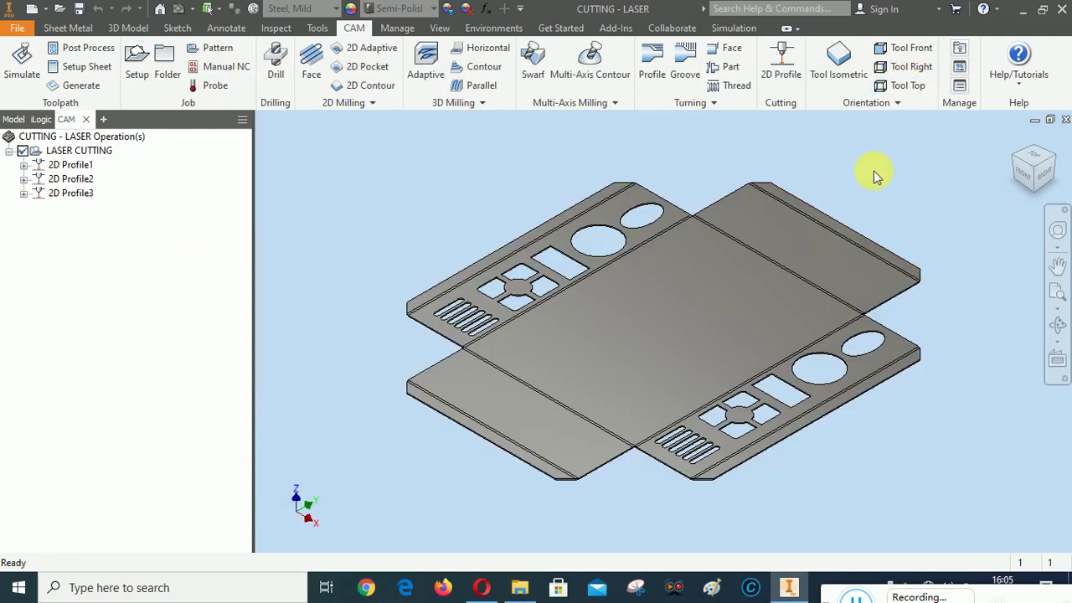